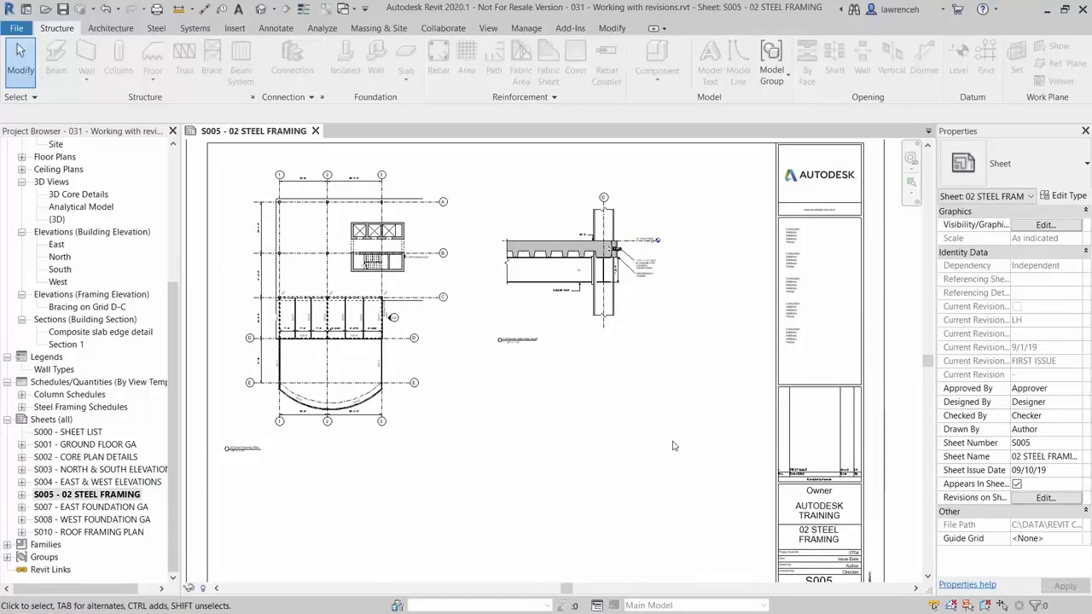
# Open the sheet issues and revisions settings and mark the FIRST ISSUE revision as issued
pyautogui.click(488, 29)
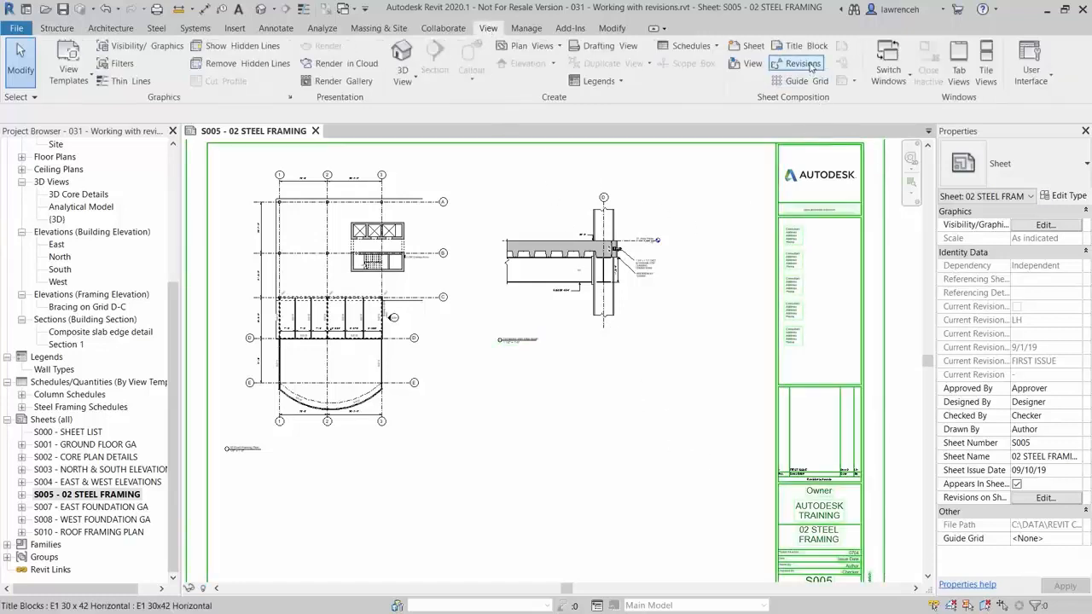
pyautogui.click(811, 67)
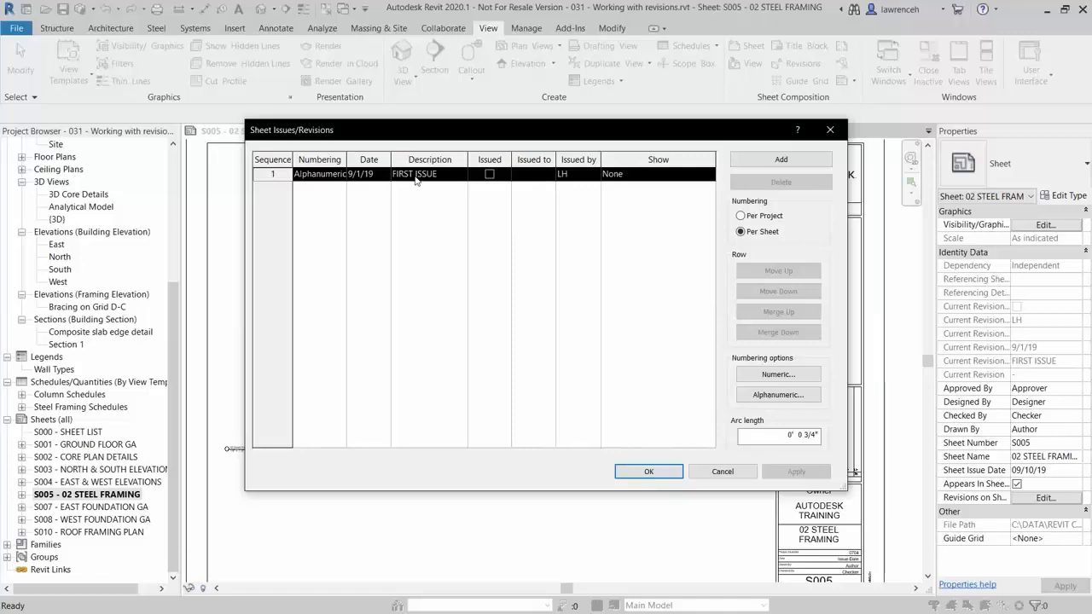
pyautogui.click(340, 180)
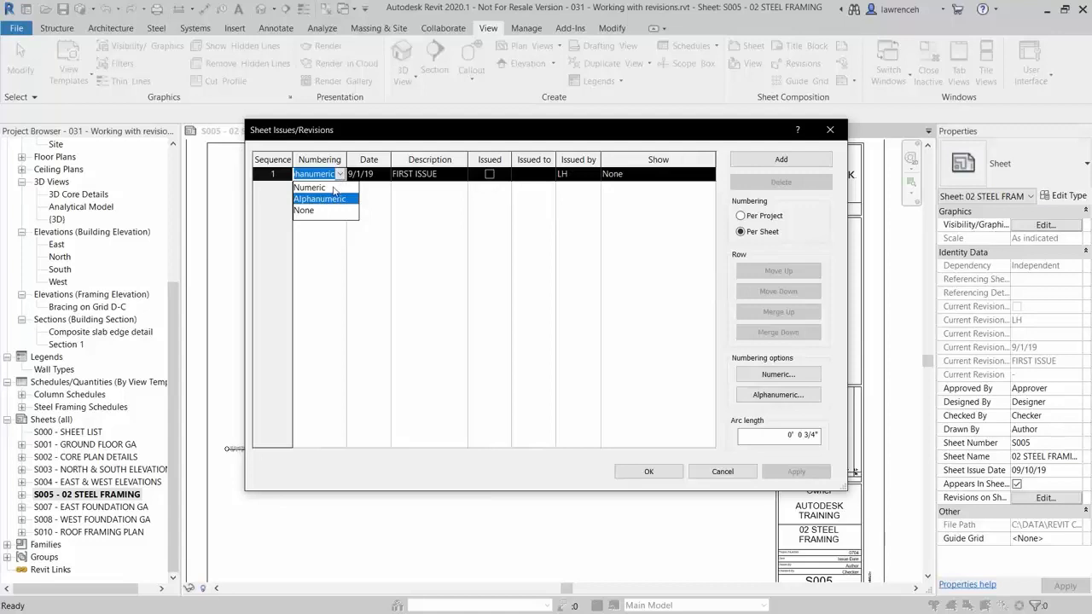
pyautogui.click(341, 176)
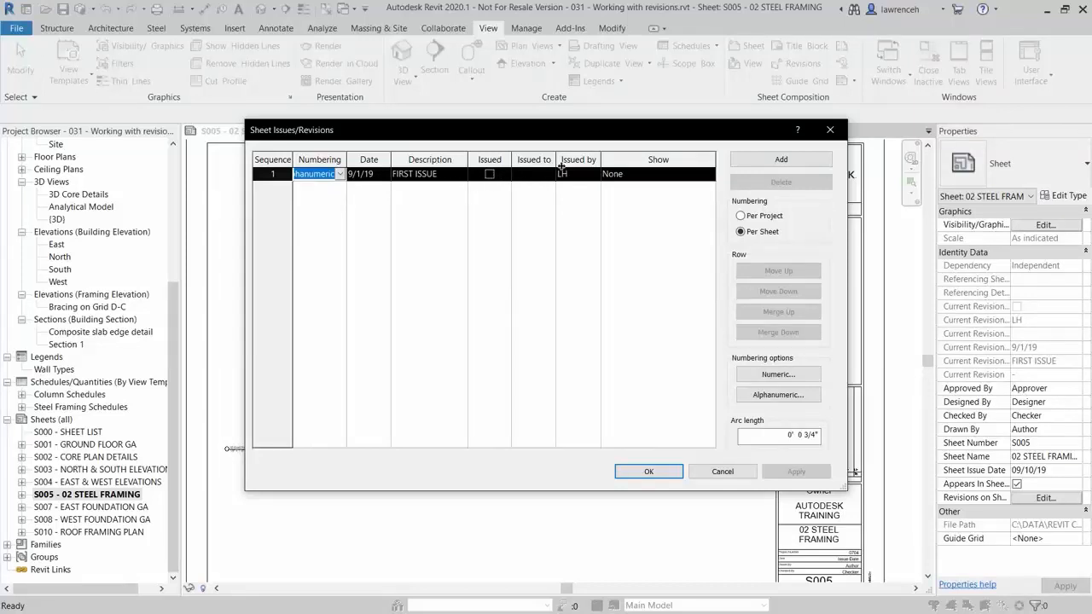
pyautogui.click(490, 175)
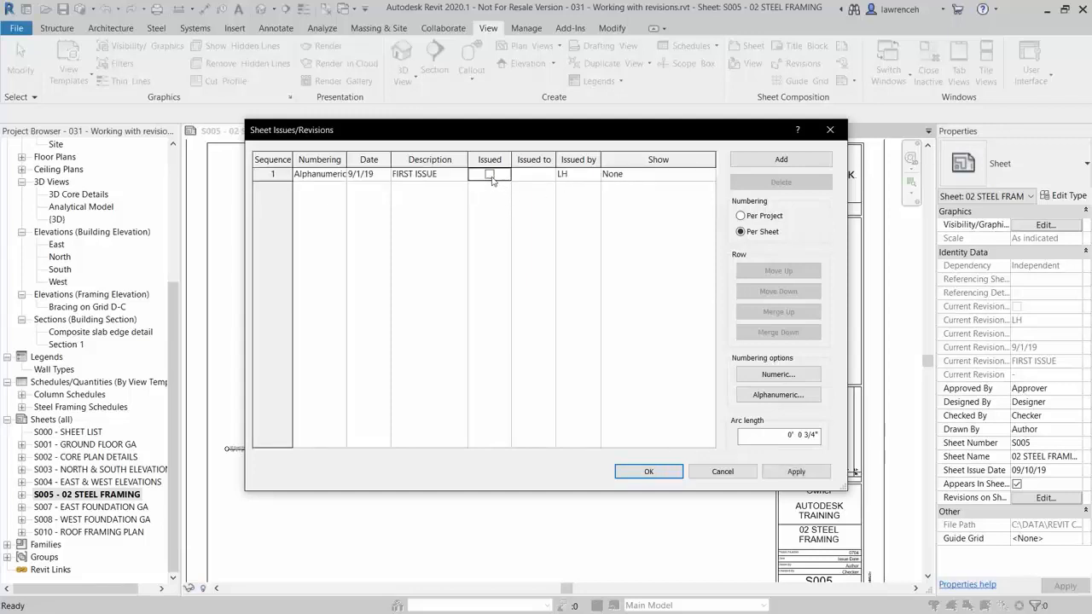
pyautogui.click(489, 175)
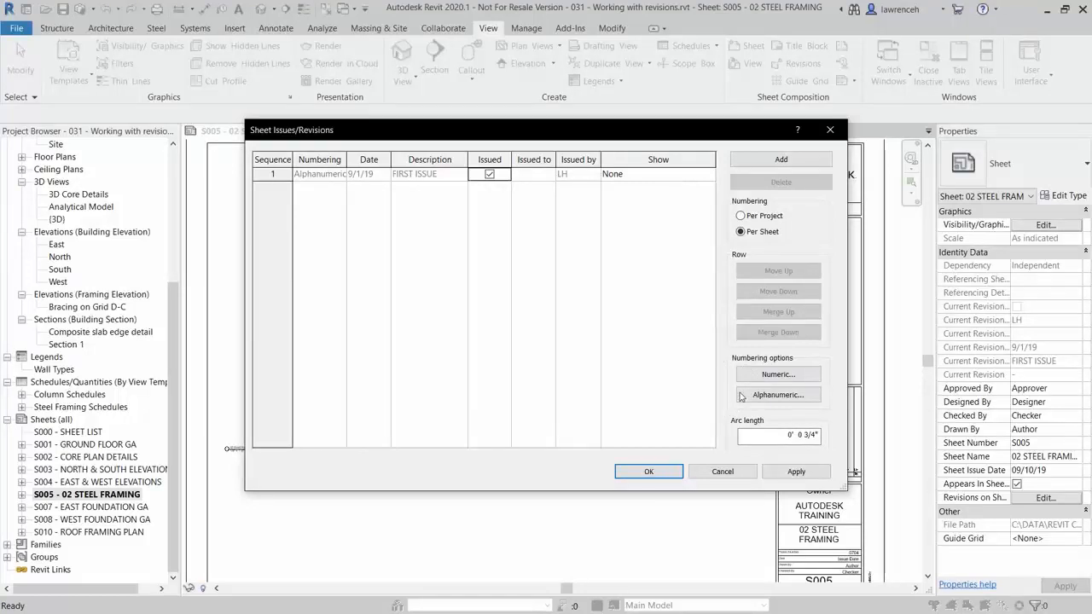
# Remove the letters I and O from the alphanumeric revision numbering sequence and accept the numbering options
pyautogui.click(777, 399)
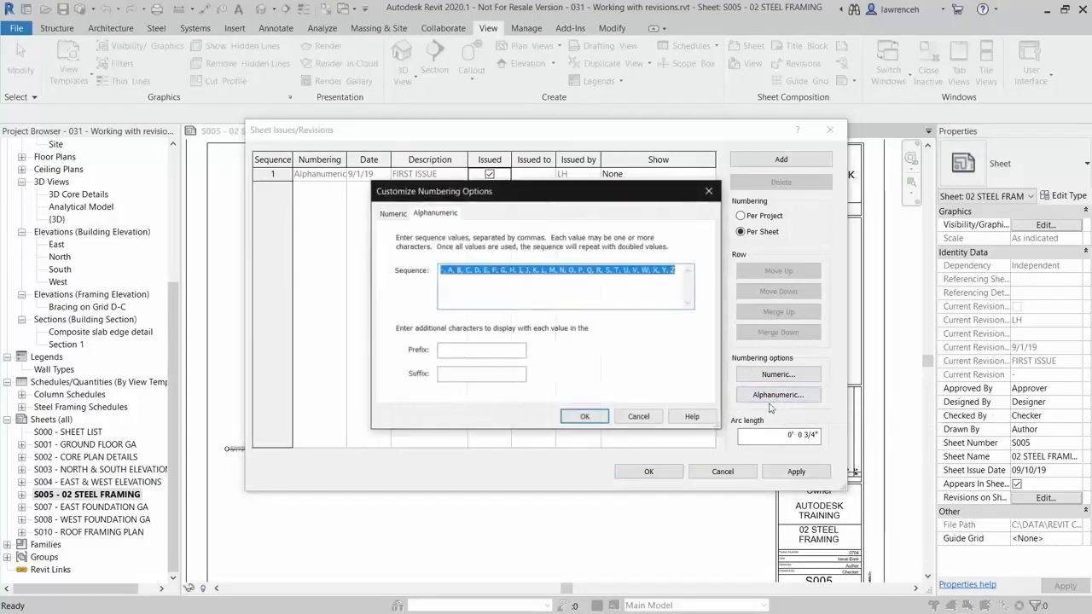
pyautogui.click(508, 288)
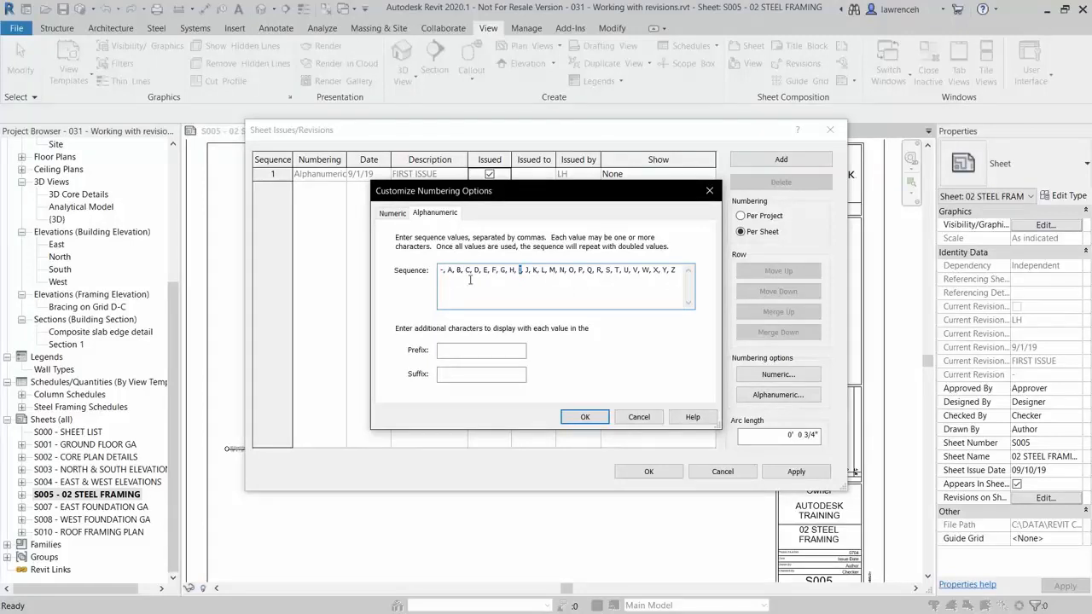
pyautogui.doubleClick(536, 271)
pyautogui.press('BackSpace')
pyautogui.press('BackSpace')
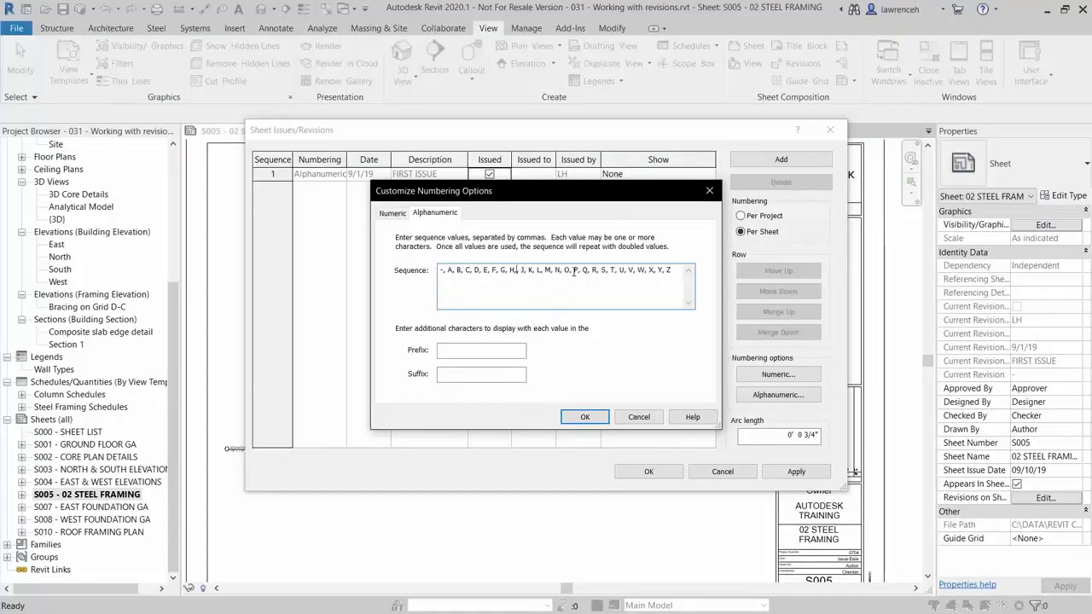
pyautogui.press('BackSpace')
pyautogui.press('BackSpace')
pyautogui.press('BackSpace')
pyautogui.click(581, 418)
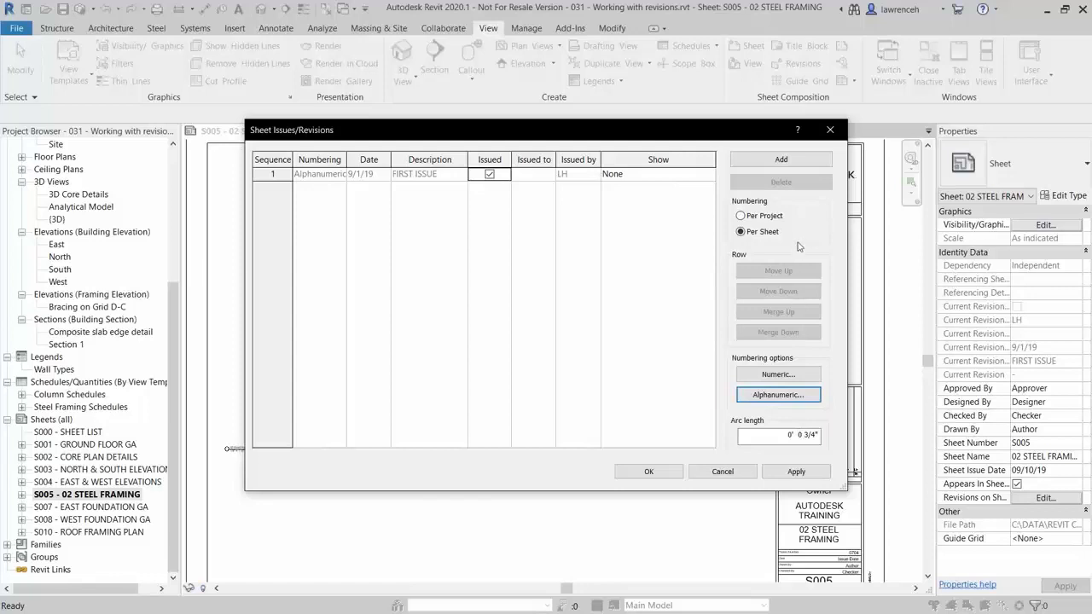
# Add a second revision to the list and set its date to 9/2/19
pyautogui.click(793, 162)
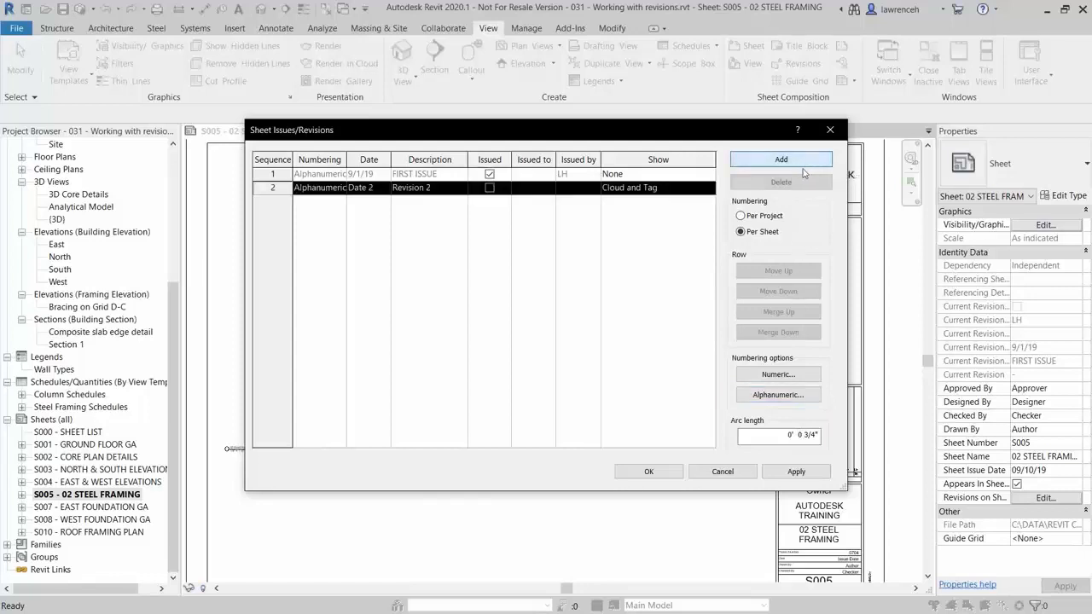
pyautogui.moveTo(671, 131); pyautogui.dragTo(656, 440)
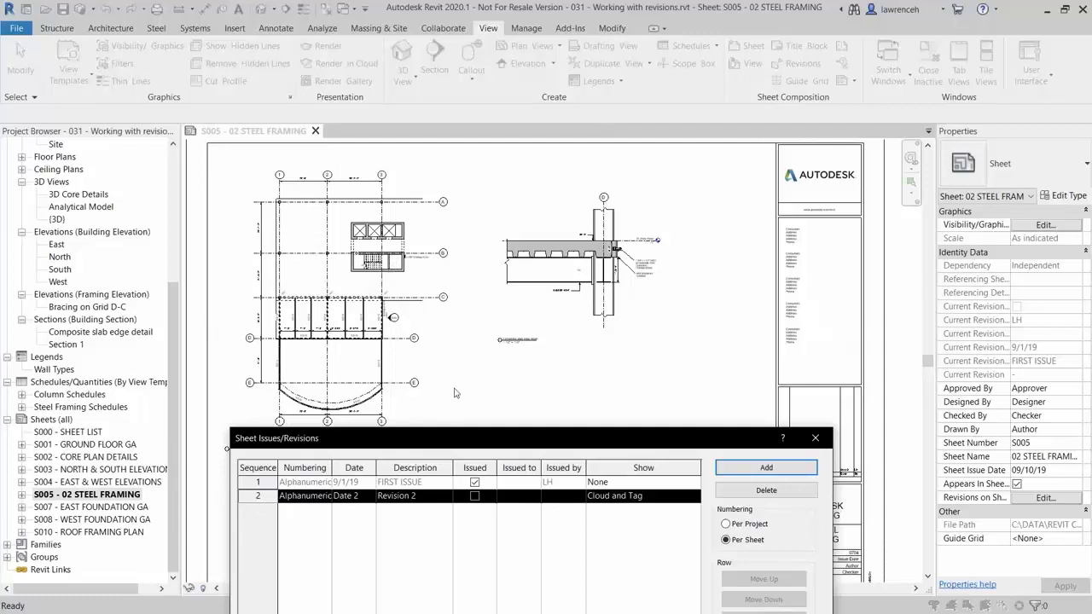
pyautogui.moveTo(453, 438); pyautogui.dragTo(507, 224)
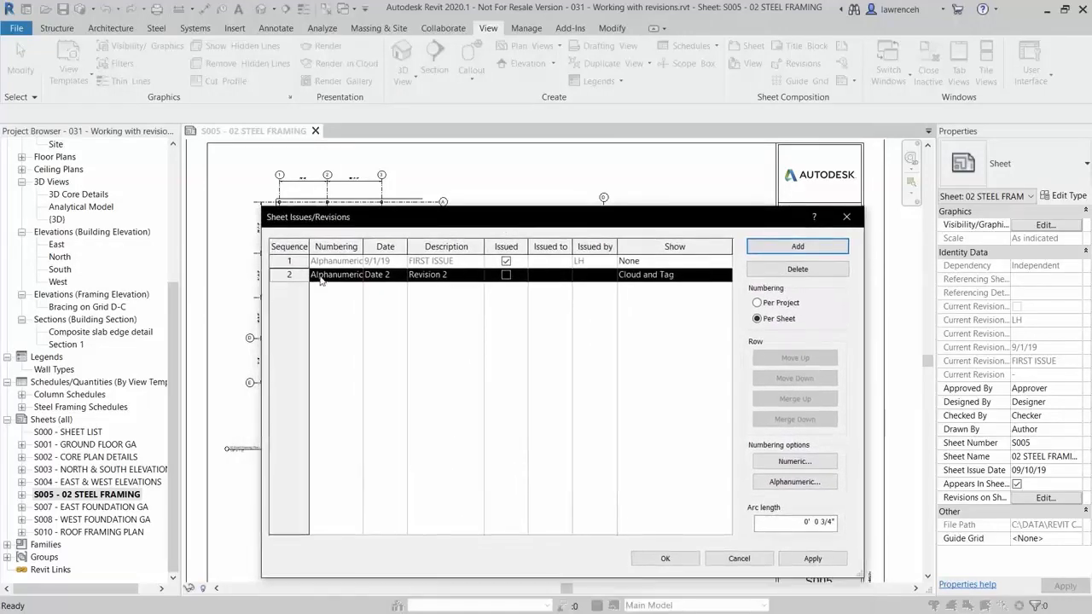
pyautogui.click(391, 277)
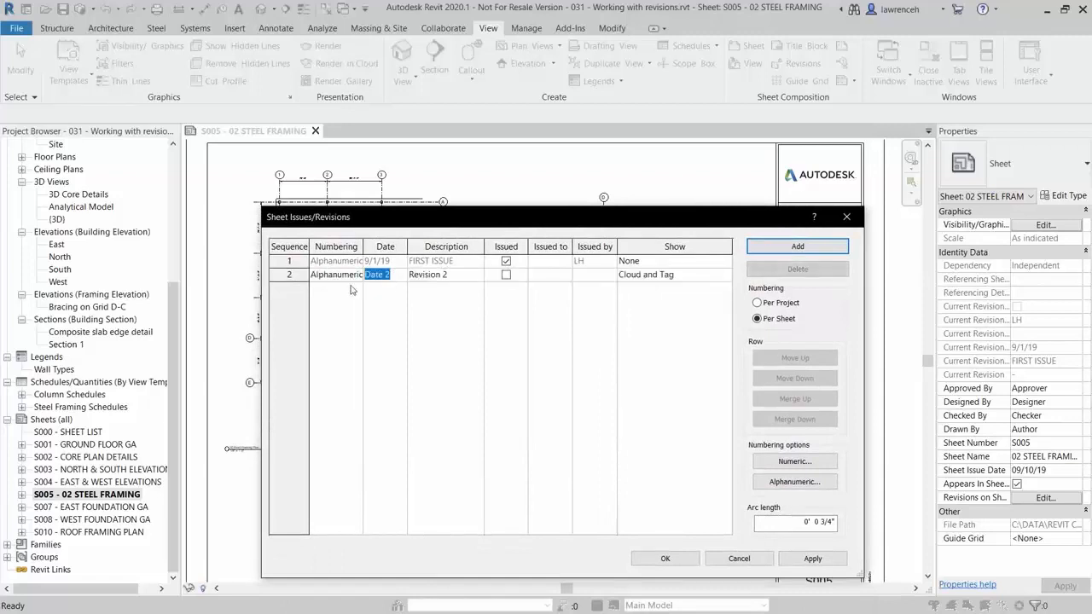
pyautogui.write('9/2/19')
# Describe the second revision as MOVED BLOCKWAORK WALL 6" TO RIGHT, keep Cloud and Tag as its display setting, and accept the revisions
pyautogui.click(466, 279)
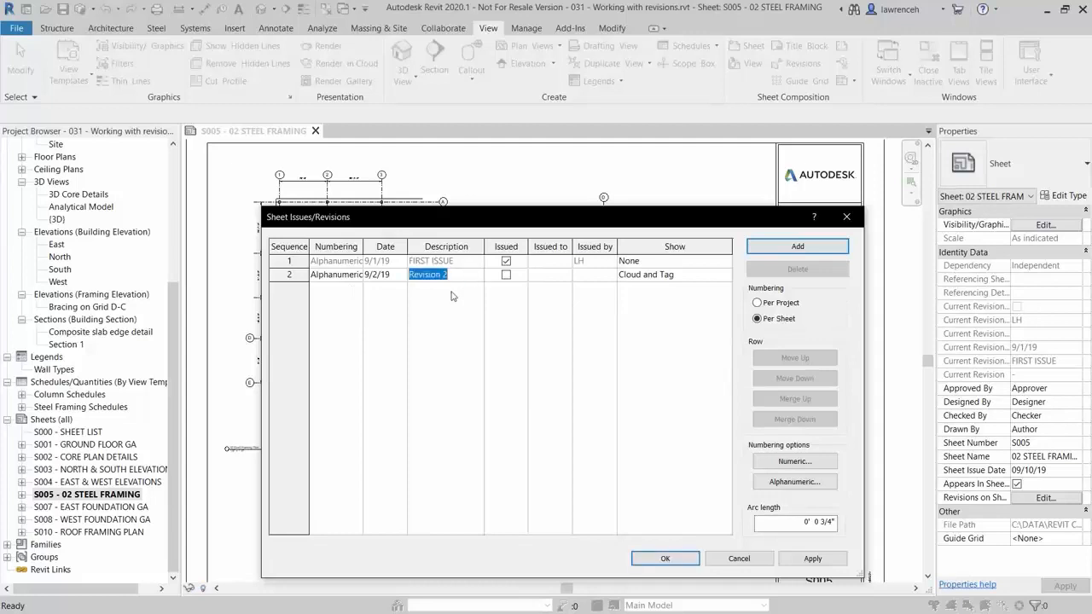
pyautogui.write('MOVED B')
pyautogui.write('LOCKWAORK WALL')
pyautogui.write(' 6" TO')
pyautogui.press('Left')
pyautogui.press('Left')
pyautogui.press('Left')
pyautogui.press('Left')
pyautogui.press('Left')
pyautogui.press('Left')
pyautogui.press('Left')
pyautogui.press('Left')
pyautogui.press('Left')
pyautogui.press('Left')
pyautogui.press('Left')
pyautogui.press('Left')
pyautogui.press('Left')
pyautogui.press('Left')
pyautogui.press('Left')
pyautogui.press('Left')
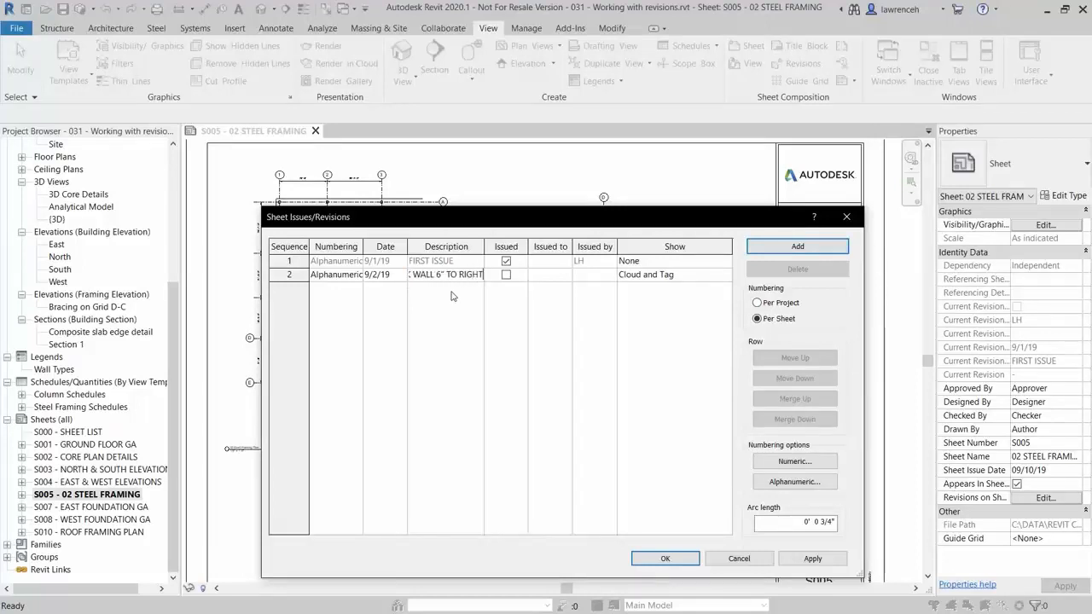
pyautogui.click(682, 278)
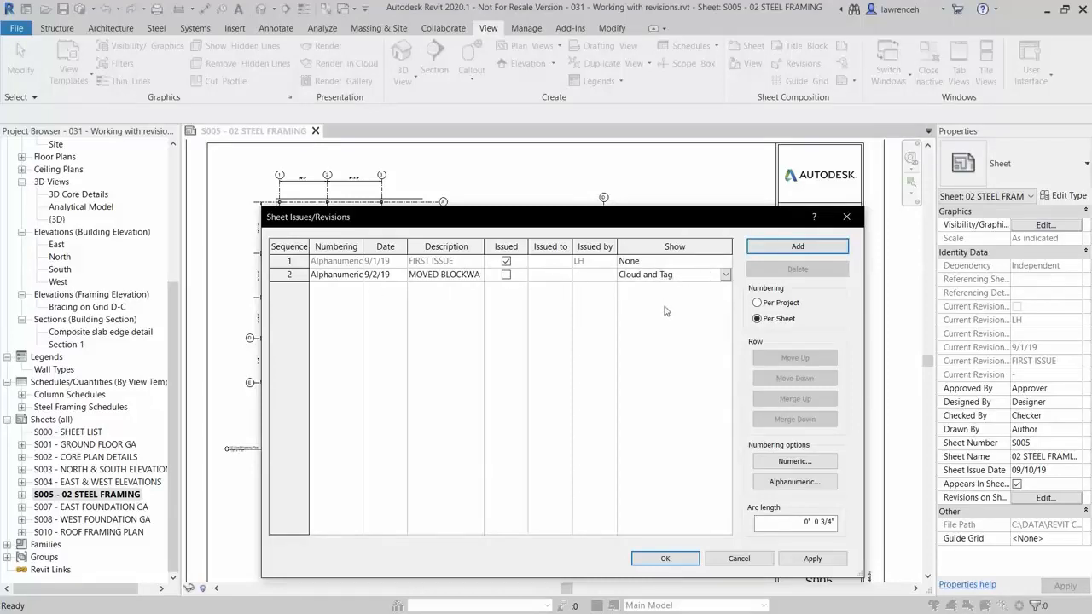
pyautogui.click(666, 559)
# Examine the revision schedule in the title block of sheet S005
pyautogui.scroll(4, 660, 503)
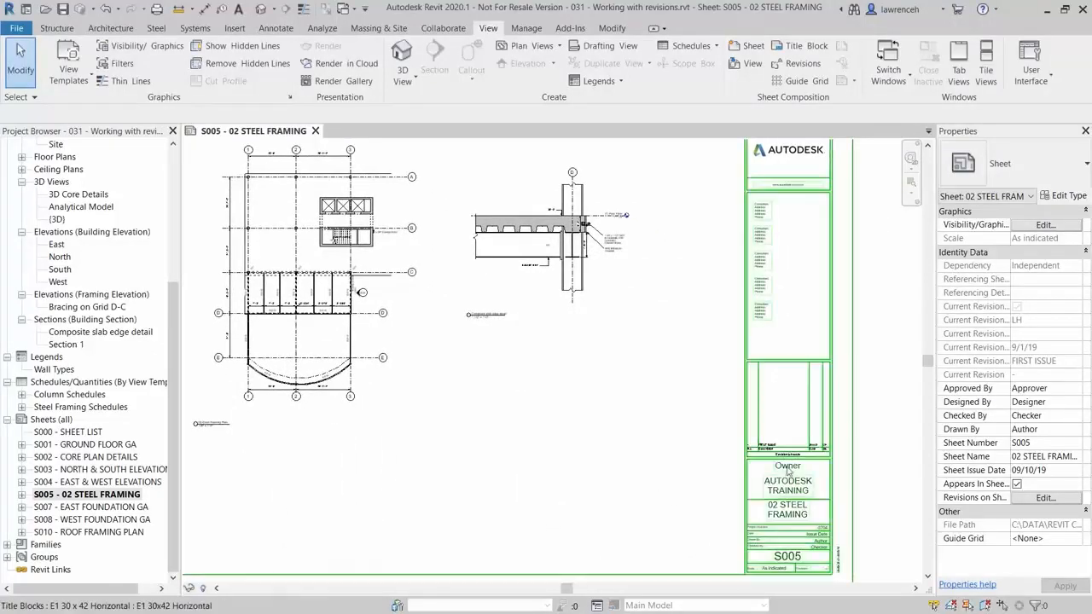
pyautogui.scroll(5, 789, 465)
pyautogui.moveTo(722, 462); pyautogui.dragTo(441, 448, button='middle')
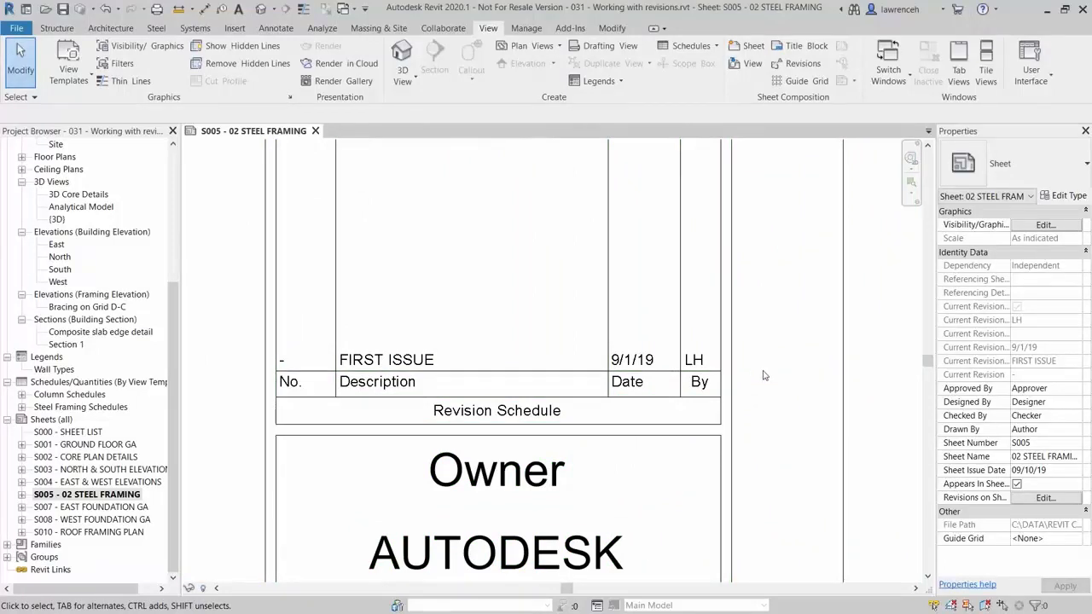
pyautogui.scroll(-4, 765, 375)
pyautogui.scroll(-2, 765, 379)
# Start a revision cloud at the stair core on sheet S005, assigned to Seq. 2 - MOVED BLOCKWAORK WALL 6" TO RIGHT
pyautogui.scroll(6, 432, 333)
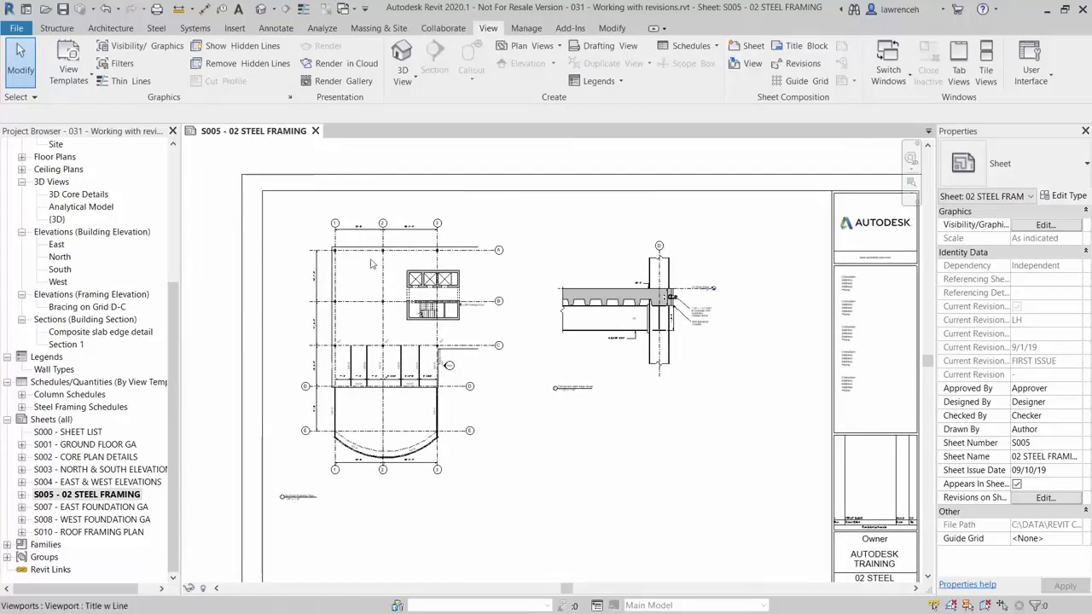
pyautogui.scroll(3, 433, 332)
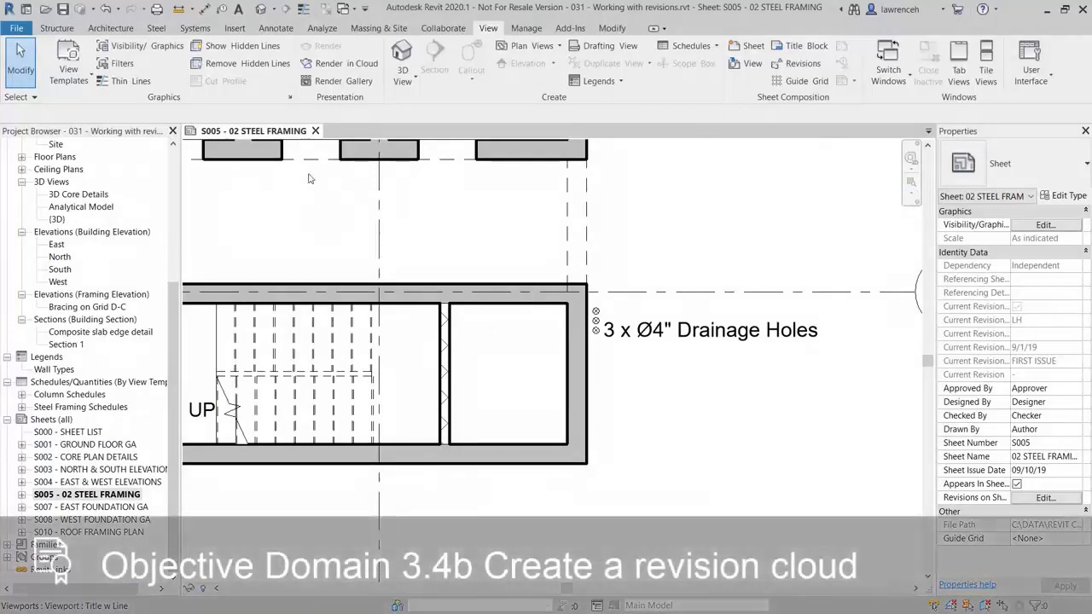
pyautogui.click(276, 29)
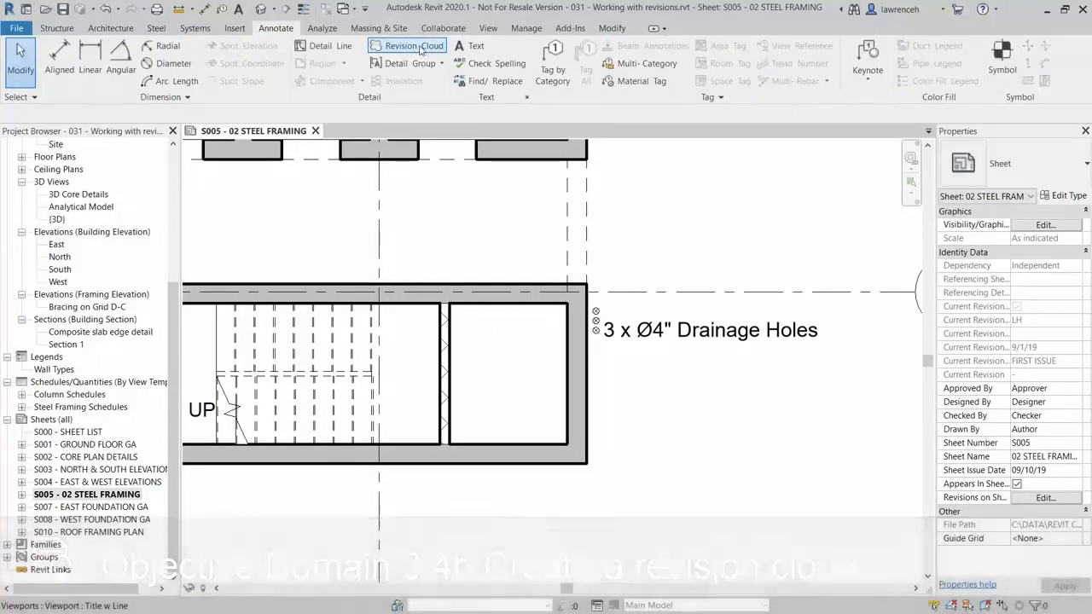
pyautogui.click(410, 46)
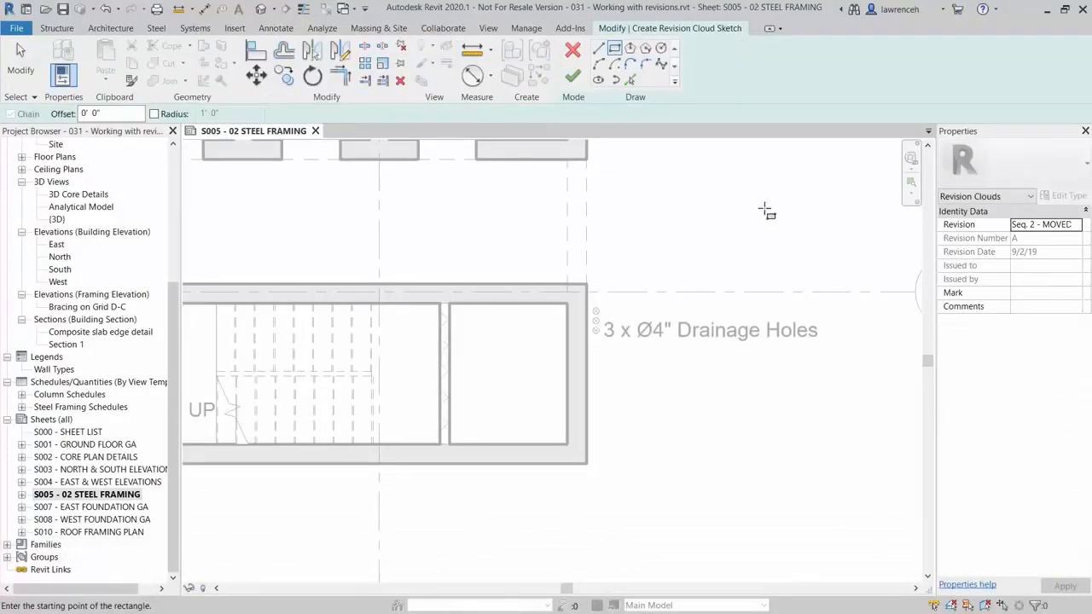
pyautogui.click(1078, 223)
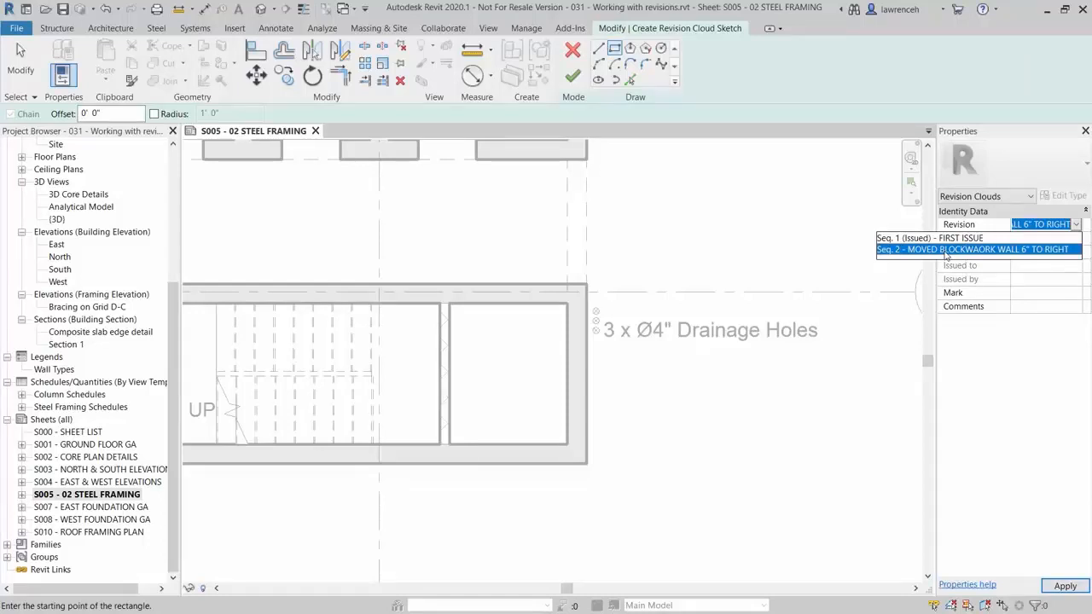
pyautogui.click(947, 249)
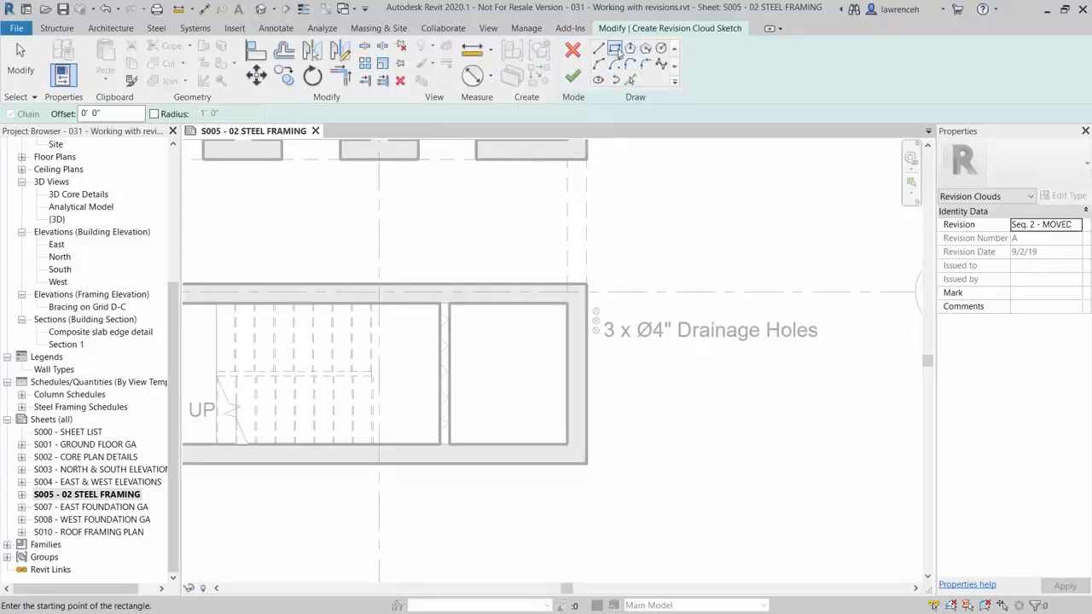
# Draw a tall rectangular revision cloud around the internal wall beside the core's stairs and finish the cloud sketch
pyautogui.click(397, 229)
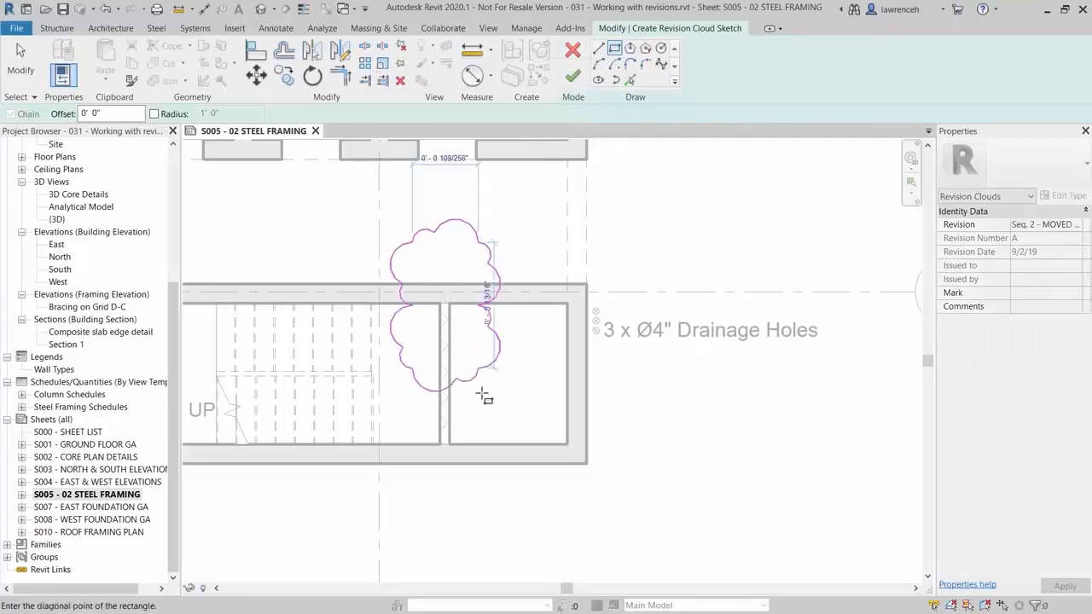
pyautogui.click(482, 505)
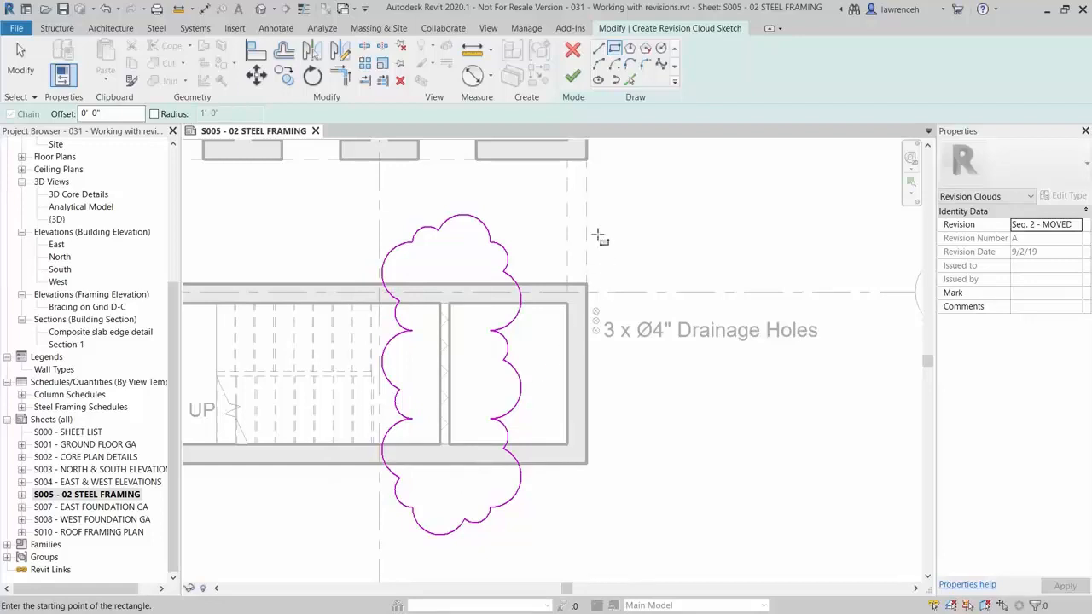
pyautogui.click(573, 78)
pyautogui.click(644, 243)
# Examine the title block's revision schedule and current revision field, and view the whole sheet
pyautogui.scroll(-5, 645, 245)
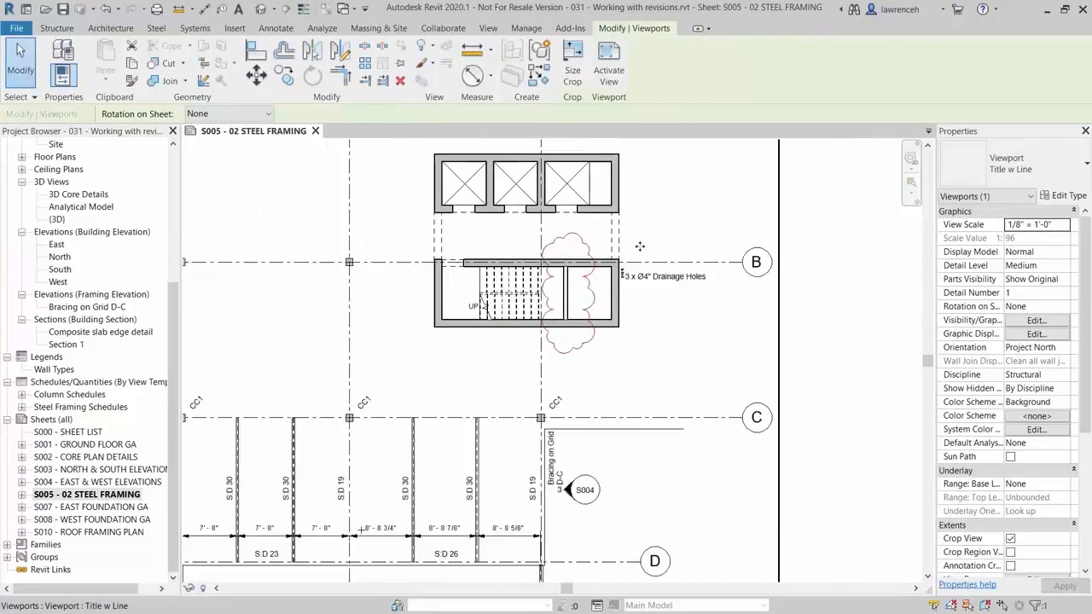
pyautogui.moveTo(807, 387); pyautogui.dragTo(167, 319, button='middle')
pyautogui.moveTo(401, 406); pyautogui.dragTo(259, 292, button='middle')
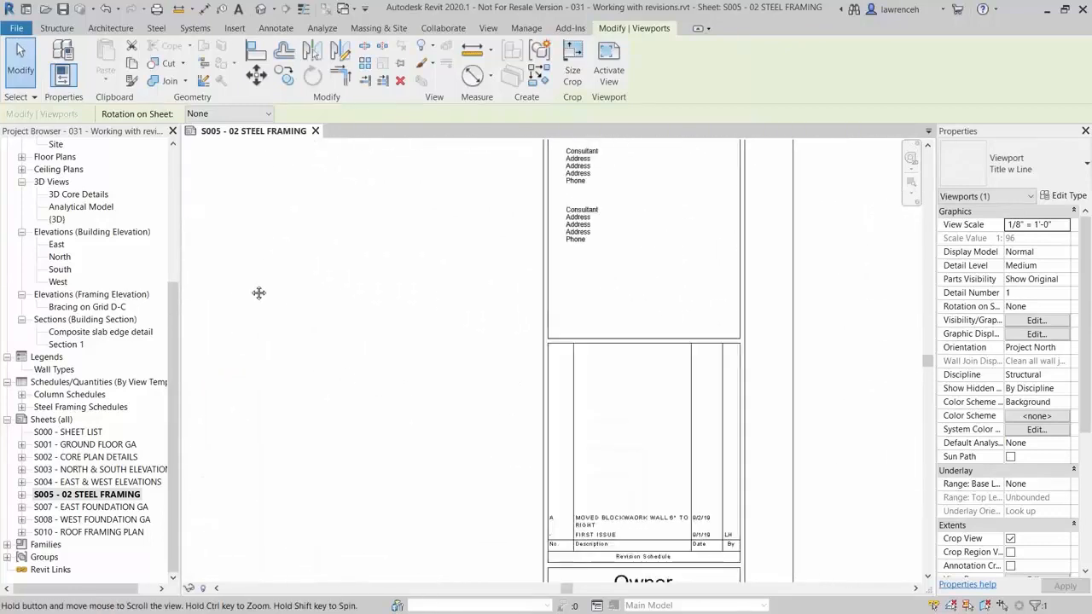
pyautogui.scroll(5, 623, 446)
pyautogui.scroll(2, 623, 445)
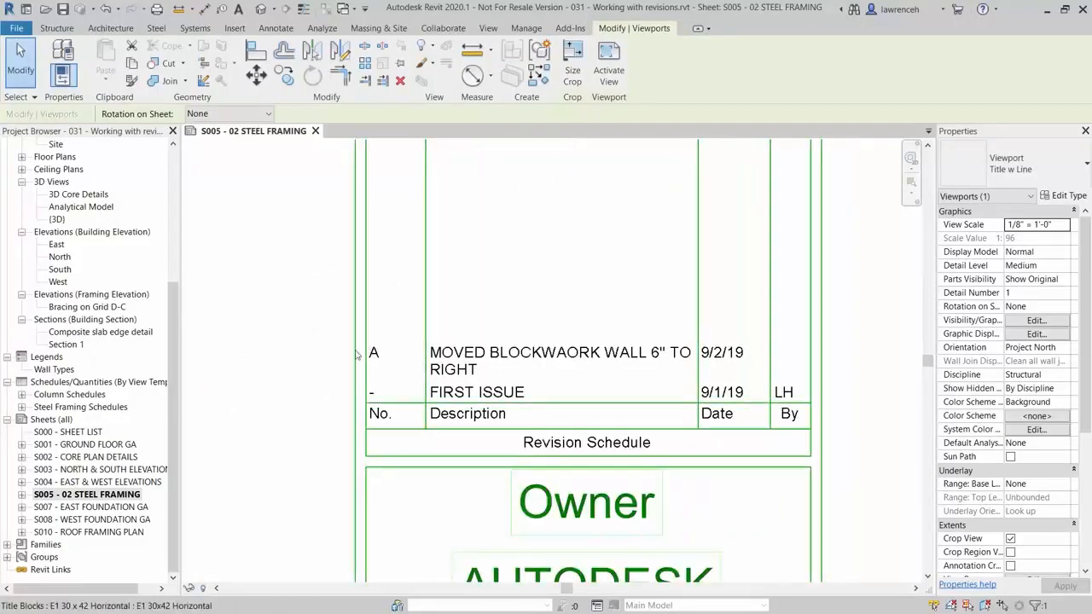
pyautogui.scroll(-2, 762, 367)
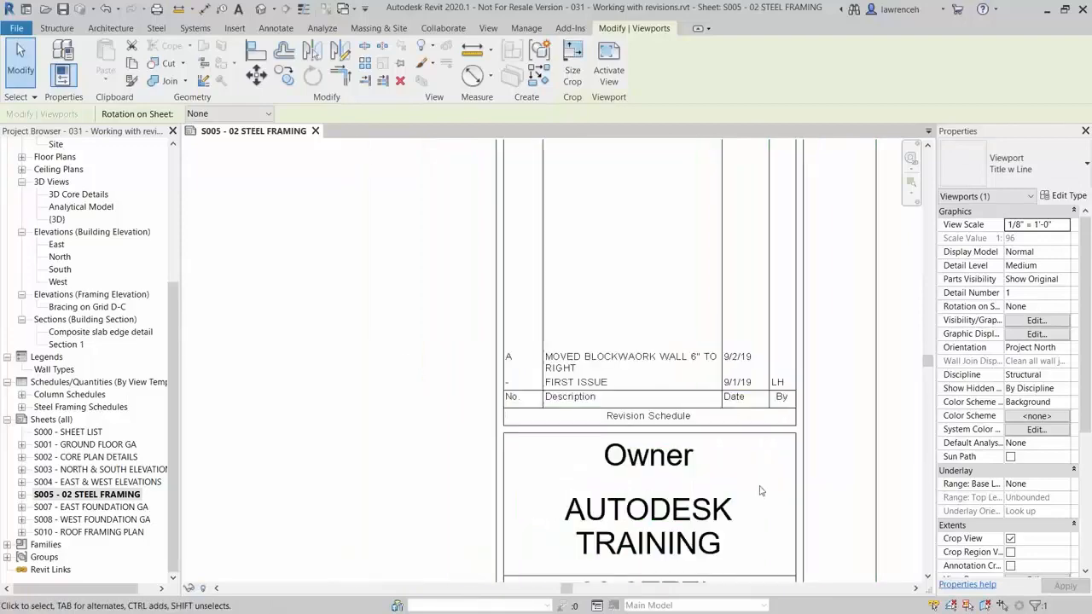
pyautogui.moveTo(761, 424); pyautogui.dragTo(741, 215, button='middle')
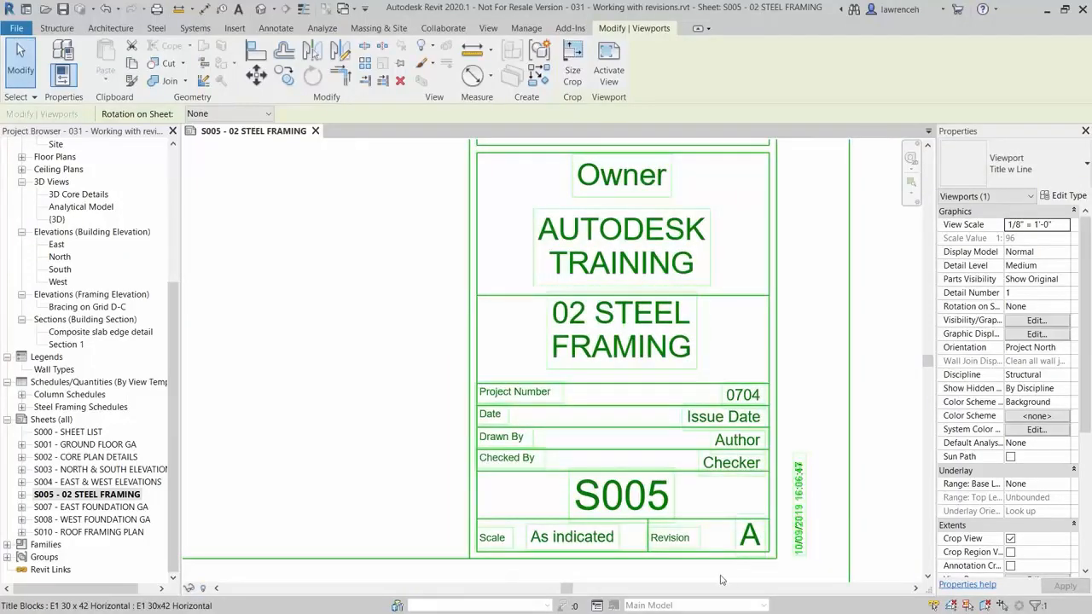
pyautogui.scroll(3, 709, 520)
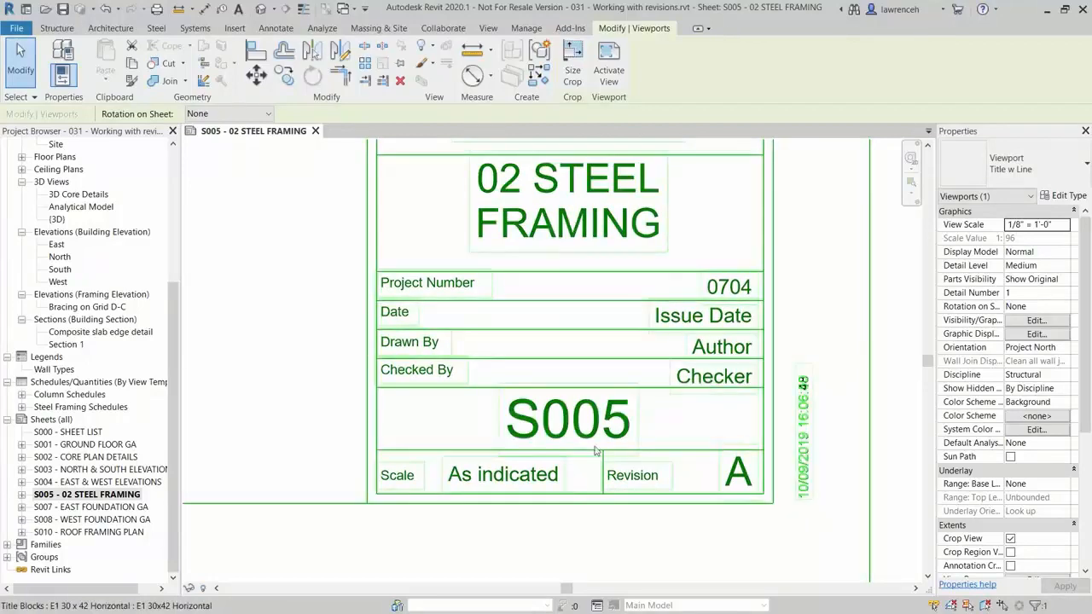
pyautogui.scroll(-2, 682, 539)
pyautogui.scroll(-3, 682, 539)
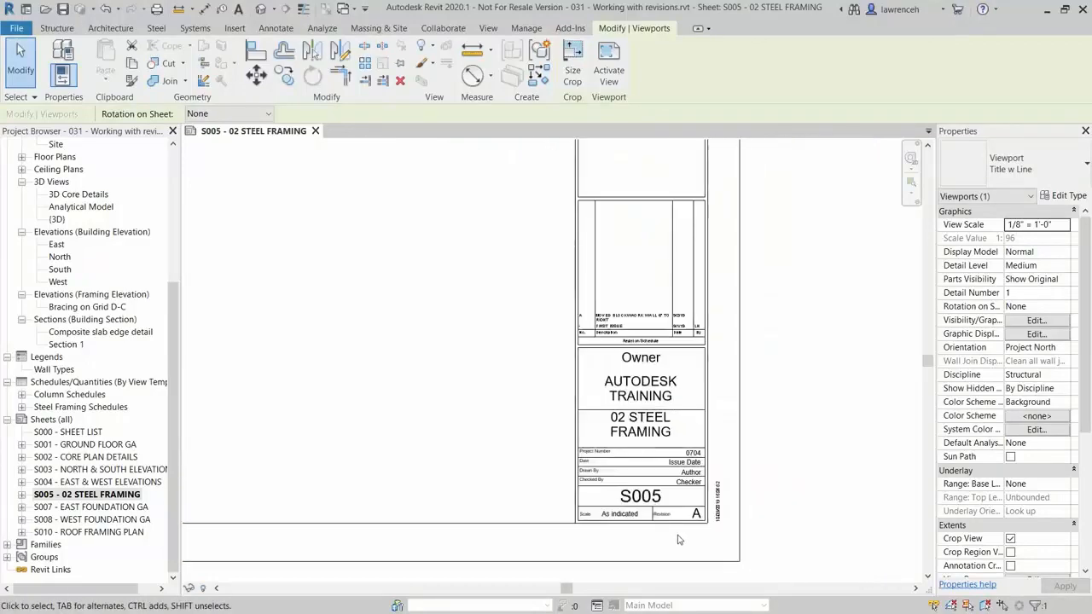
pyautogui.moveTo(595, 397); pyautogui.dragTo(739, 483, button='middle')
pyautogui.scroll(-3, 739, 483)
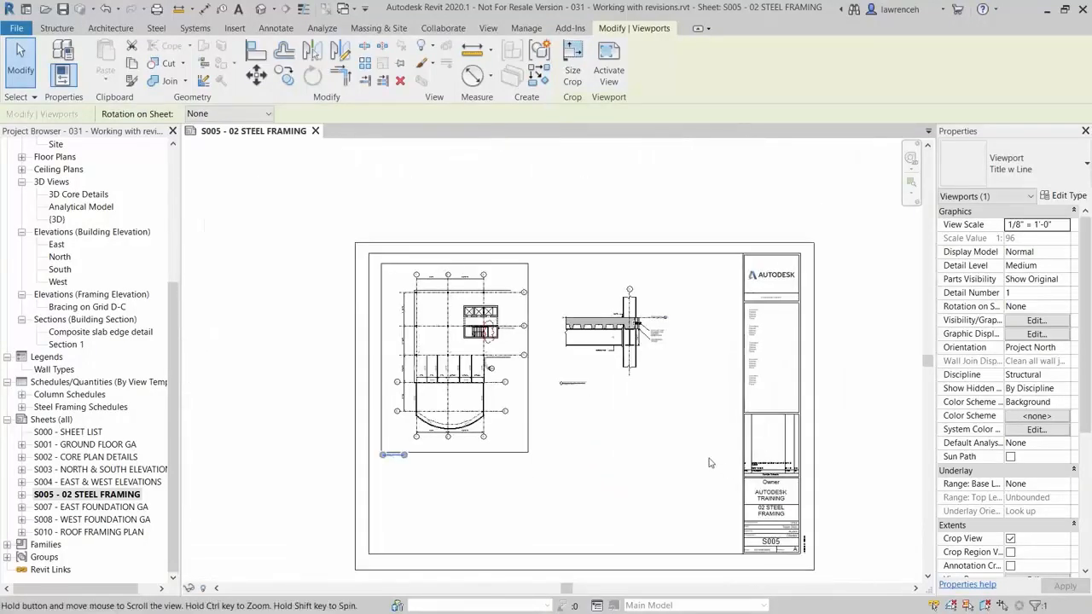
# Start a new sheet list schedule and add the Sheet Number and Sheet Name fields
pyautogui.click(897, 325)
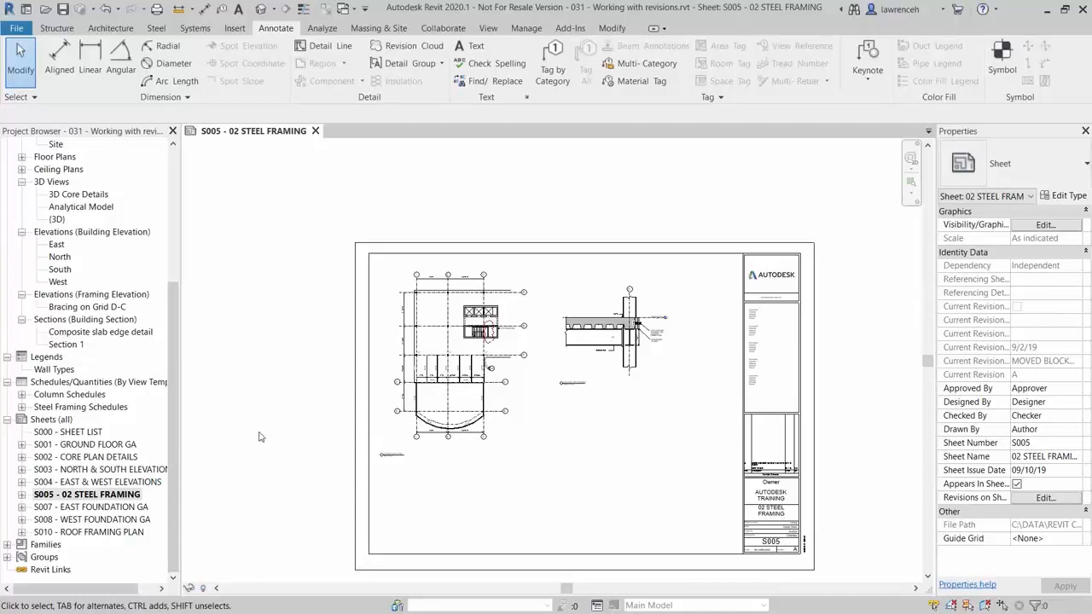
pyautogui.click(488, 28)
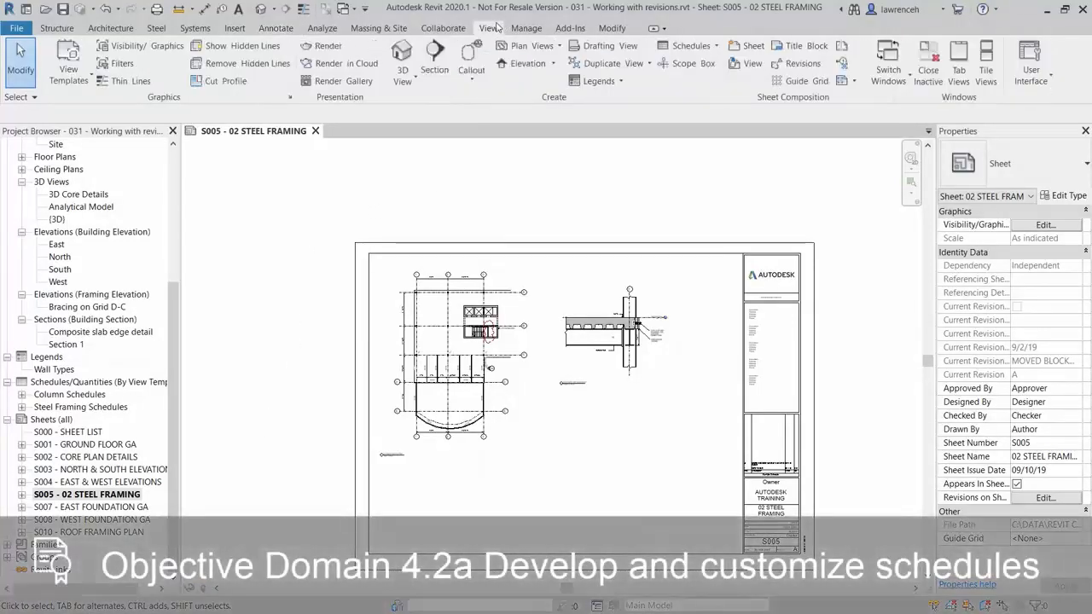
pyautogui.click(717, 47)
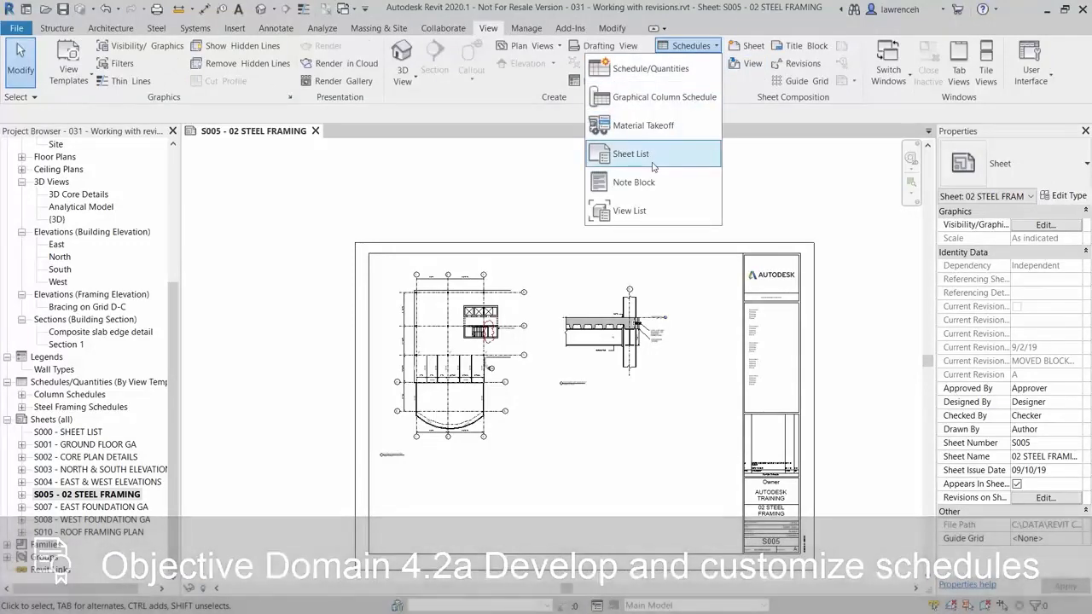
pyautogui.click(616, 153)
pyautogui.moveTo(519, 299); pyautogui.dragTo(520, 366)
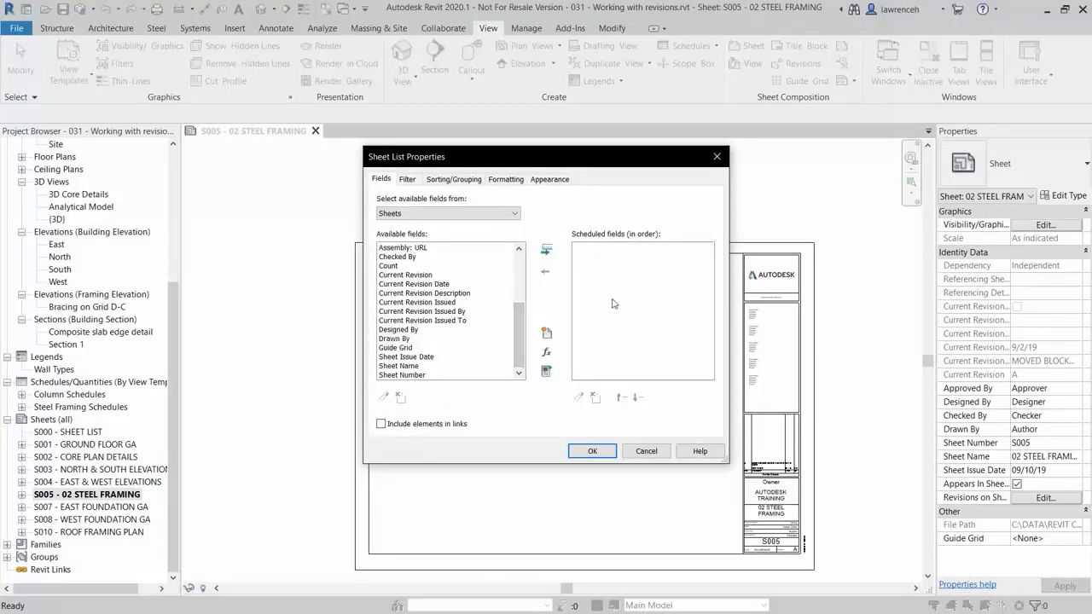
pyautogui.click(404, 376)
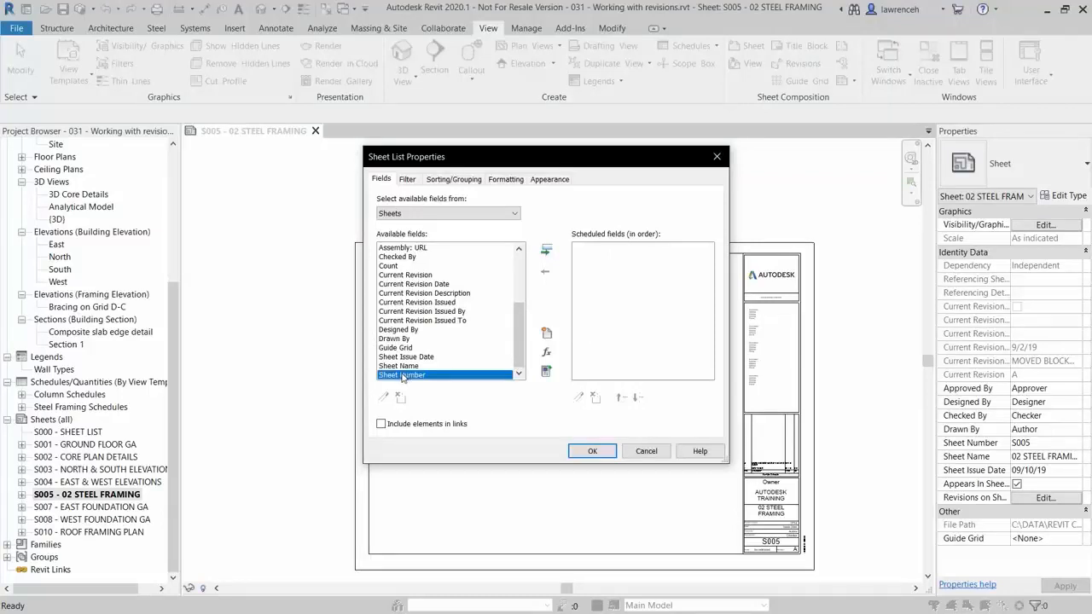
pyautogui.click(546, 250)
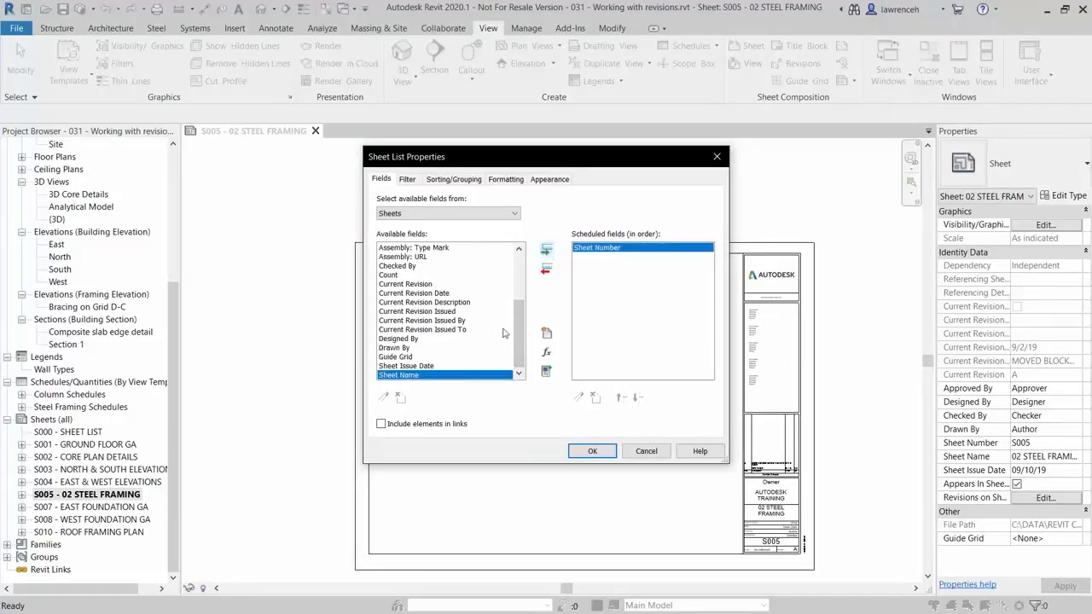
pyautogui.click(545, 250)
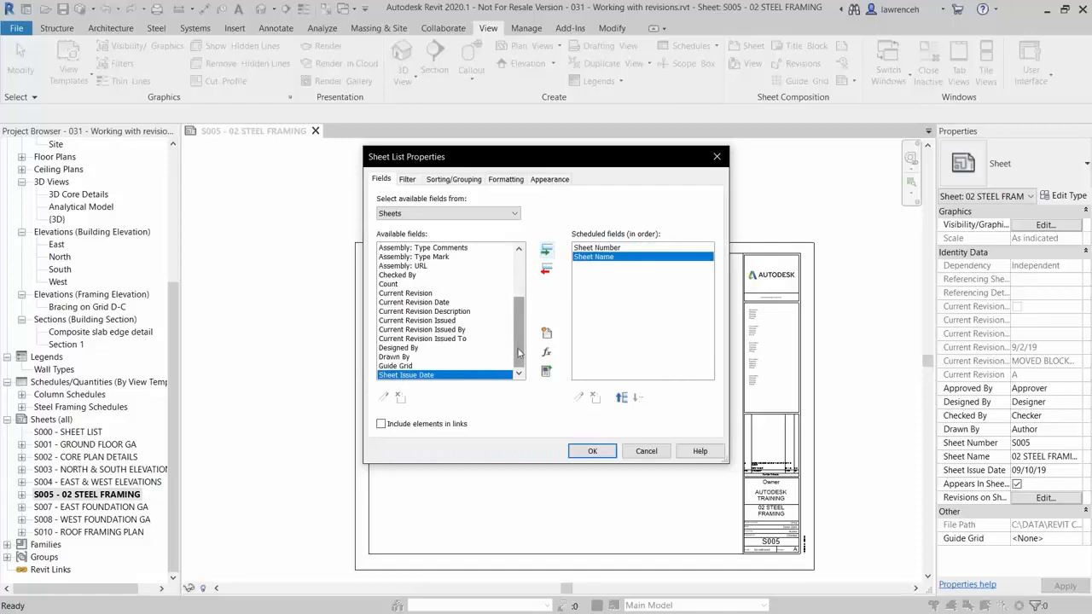
# Complete the sheet list with the Current Revision, Current Revision Date and Current Revision Issued fields, and fit the Sheet Name column to its text
pyautogui.moveTo(518, 353); pyautogui.dragTo(517, 345)
pyautogui.click(418, 302)
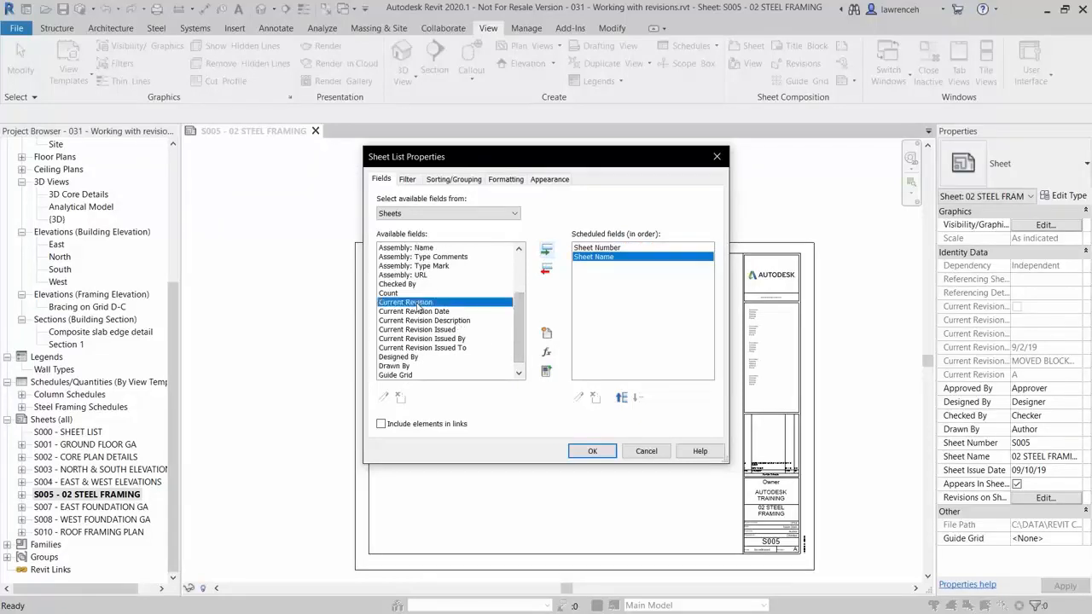
pyautogui.click(546, 251)
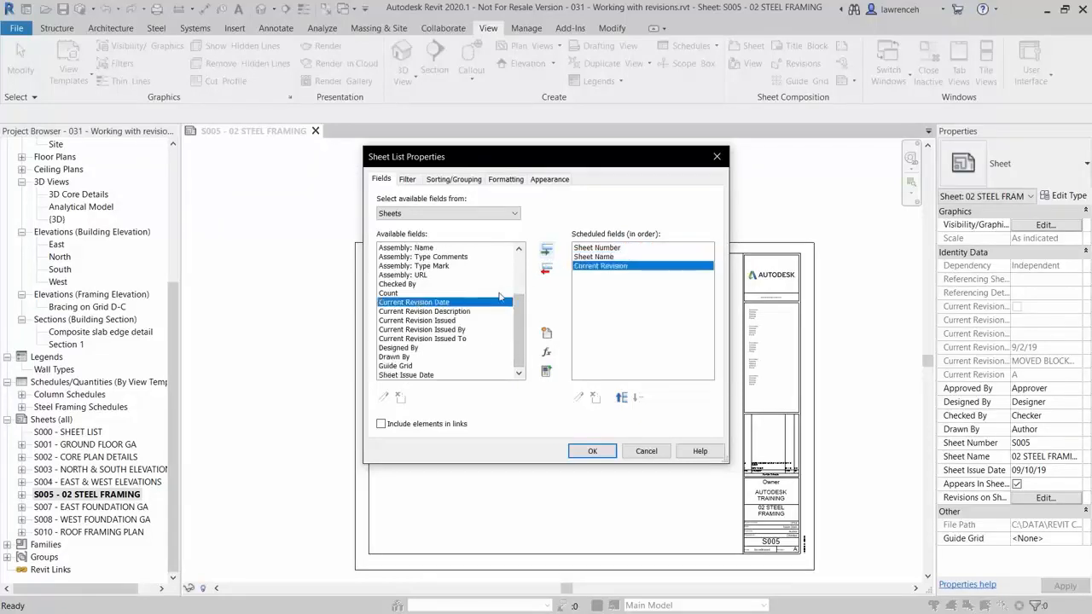
pyautogui.click(546, 251)
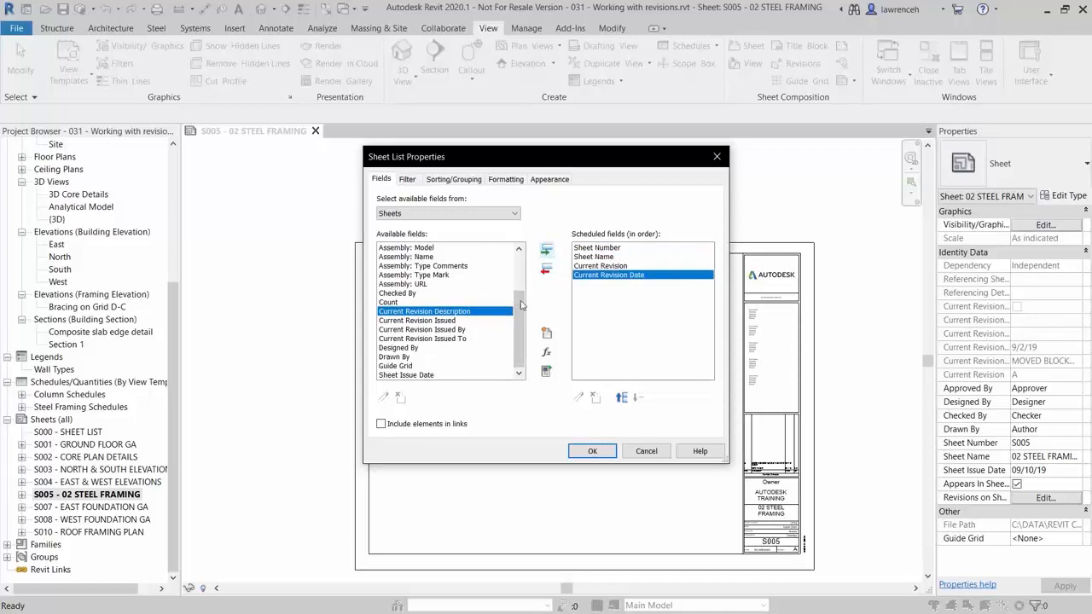
pyautogui.click(440, 321)
pyautogui.click(547, 250)
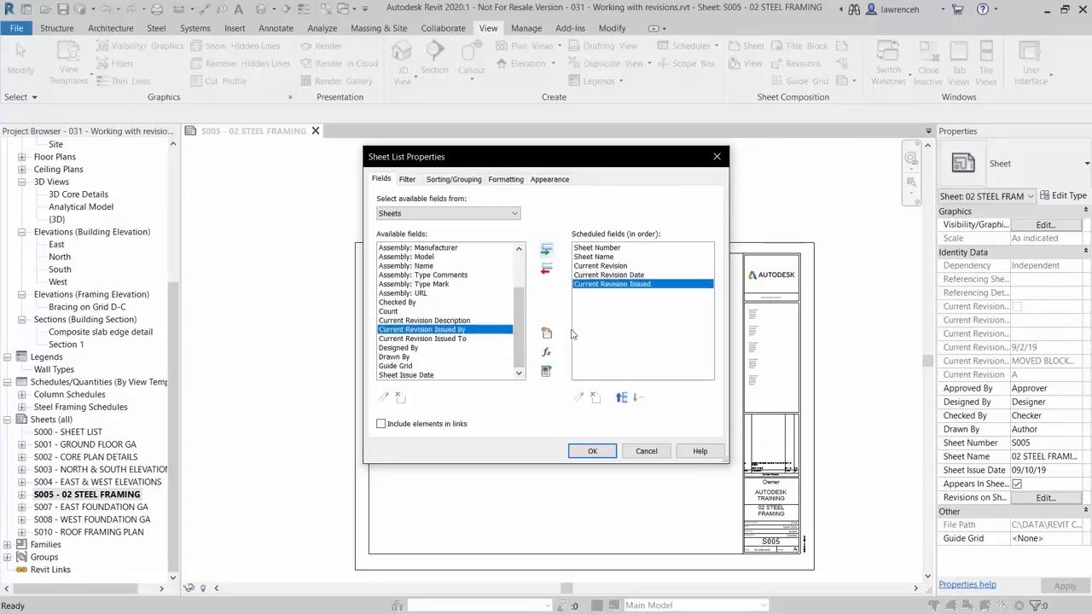
pyautogui.click(591, 450)
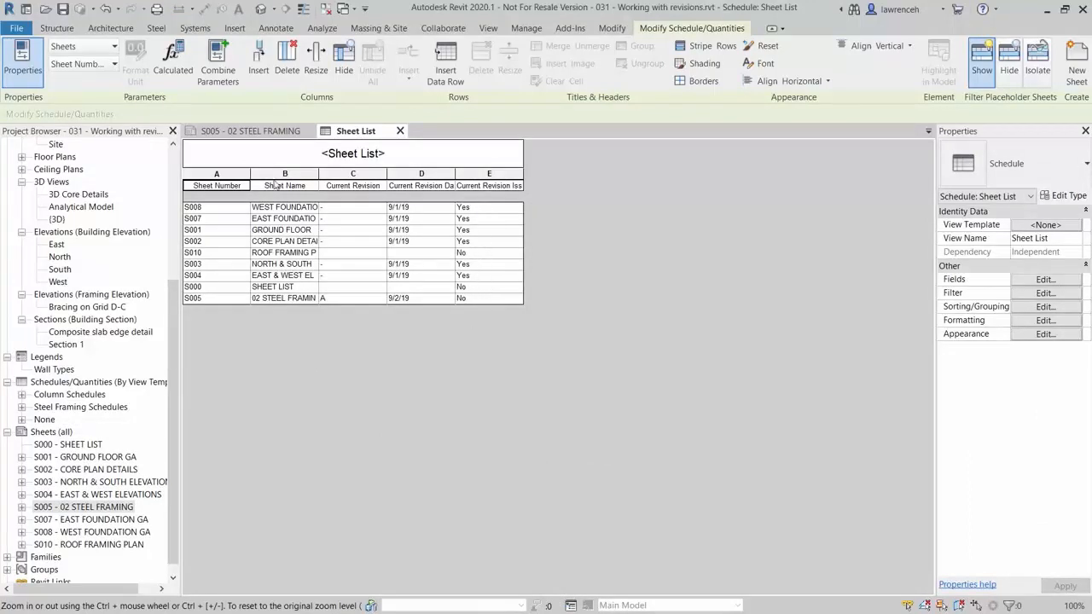
pyautogui.doubleClick(323, 173)
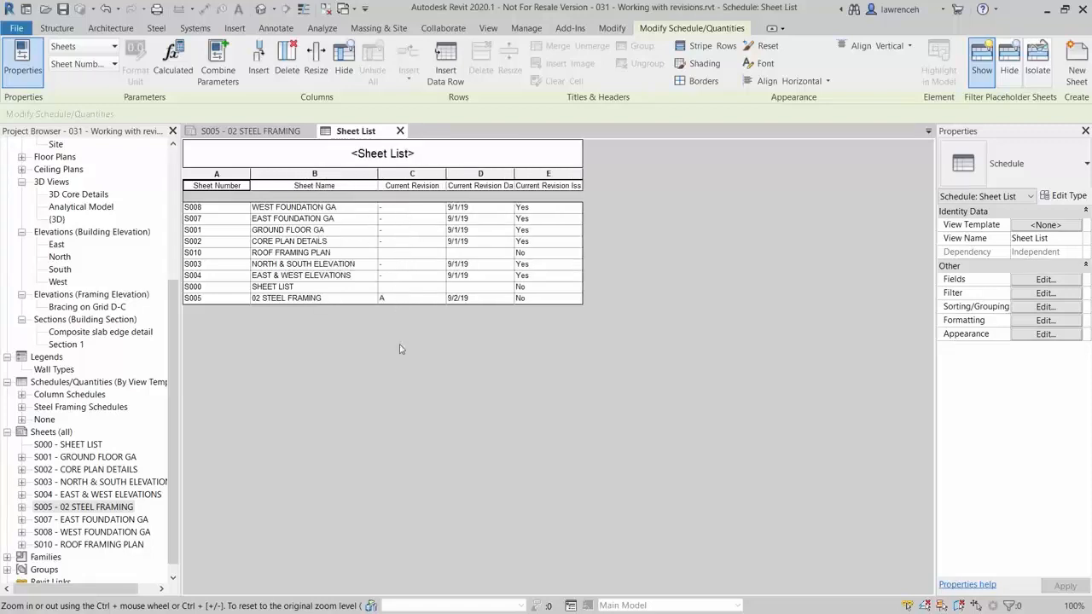
# Open sheet S000 - SHEET LIST and place the Sheet List schedule in the drawing area's upper-left corner
pyautogui.doubleClick(83, 445)
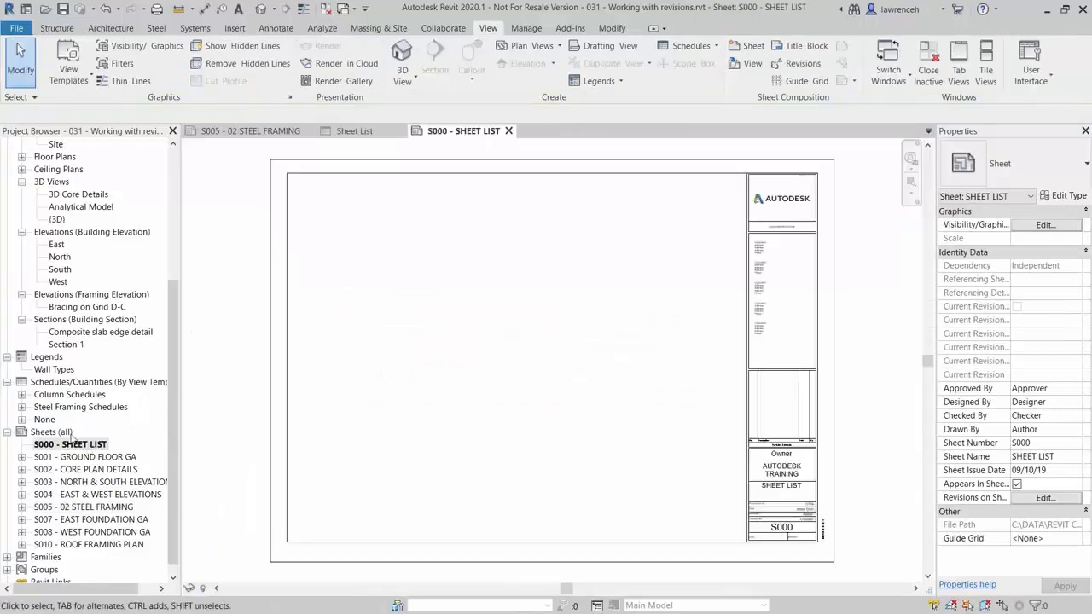
pyautogui.click(21, 420)
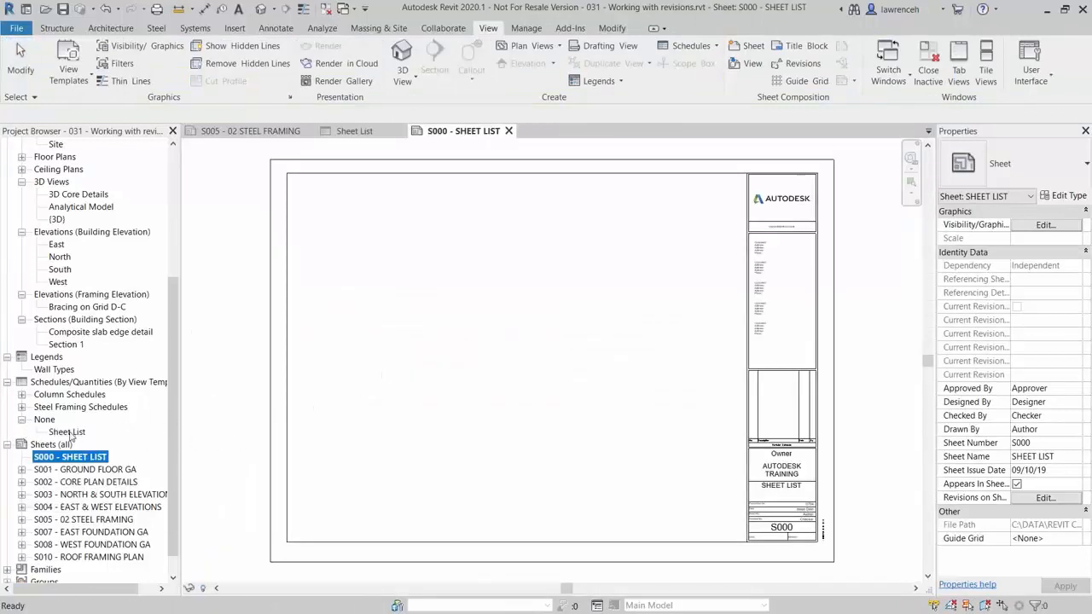
pyautogui.moveTo(70, 433); pyautogui.dragTo(353, 246)
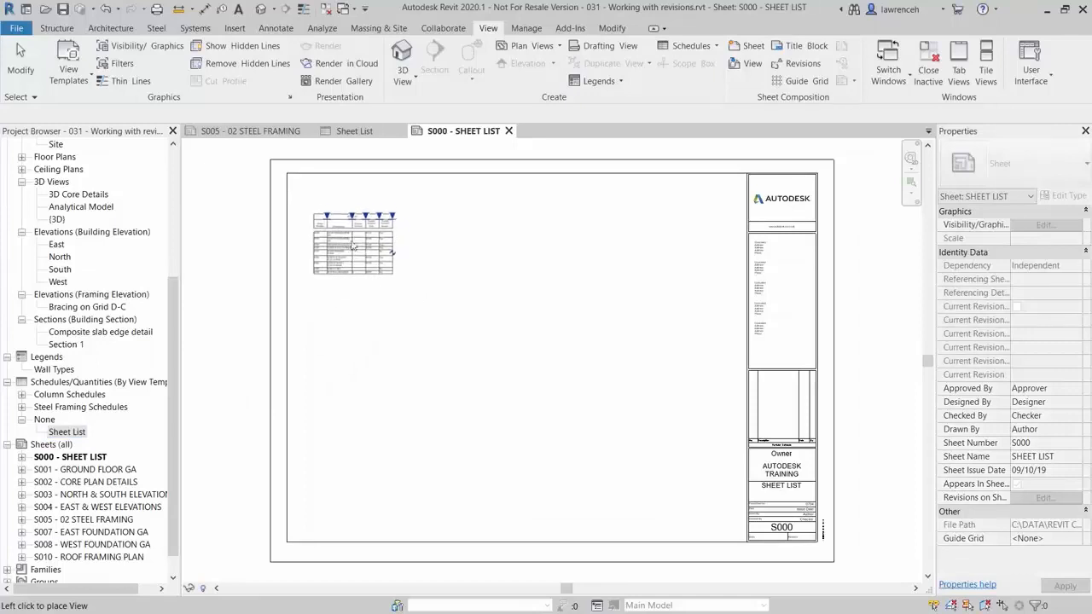
pyautogui.click(353, 246)
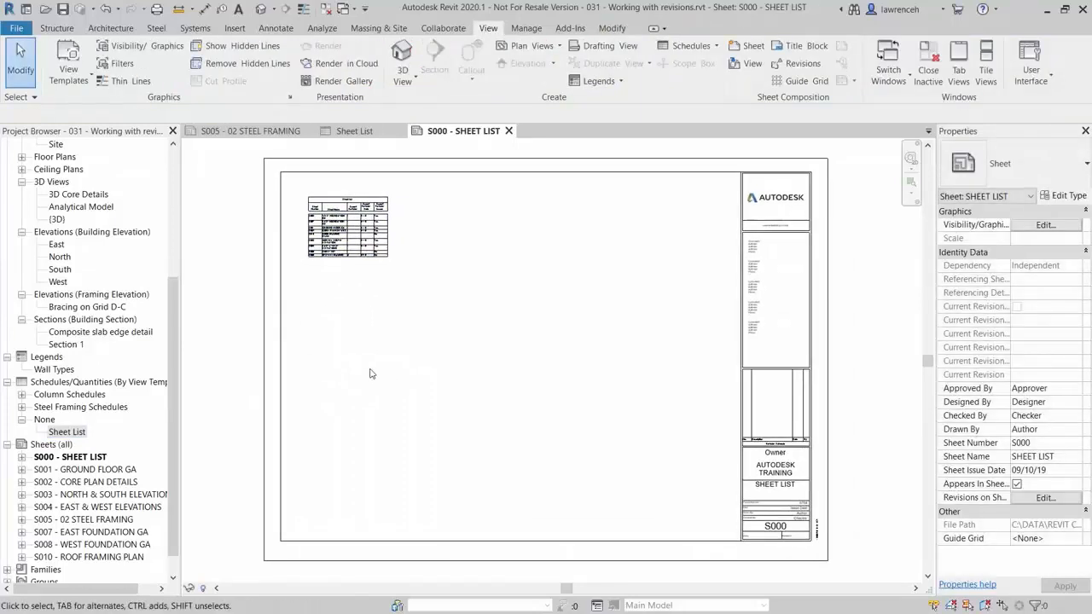
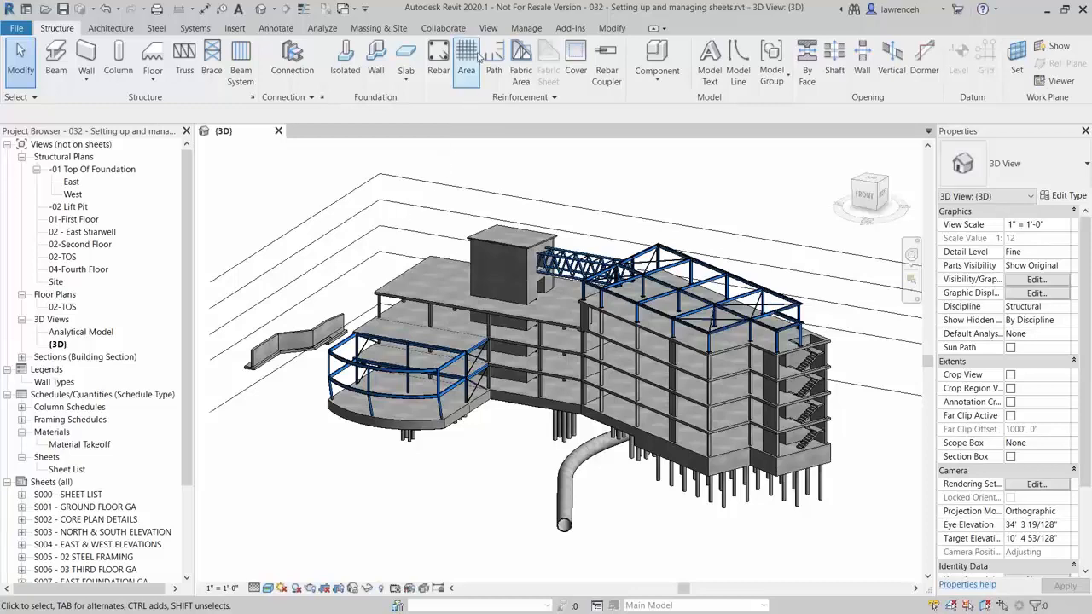
# Create a new sheet with the B 11 x 17 Horizontal titleblock
pyautogui.click(490, 29)
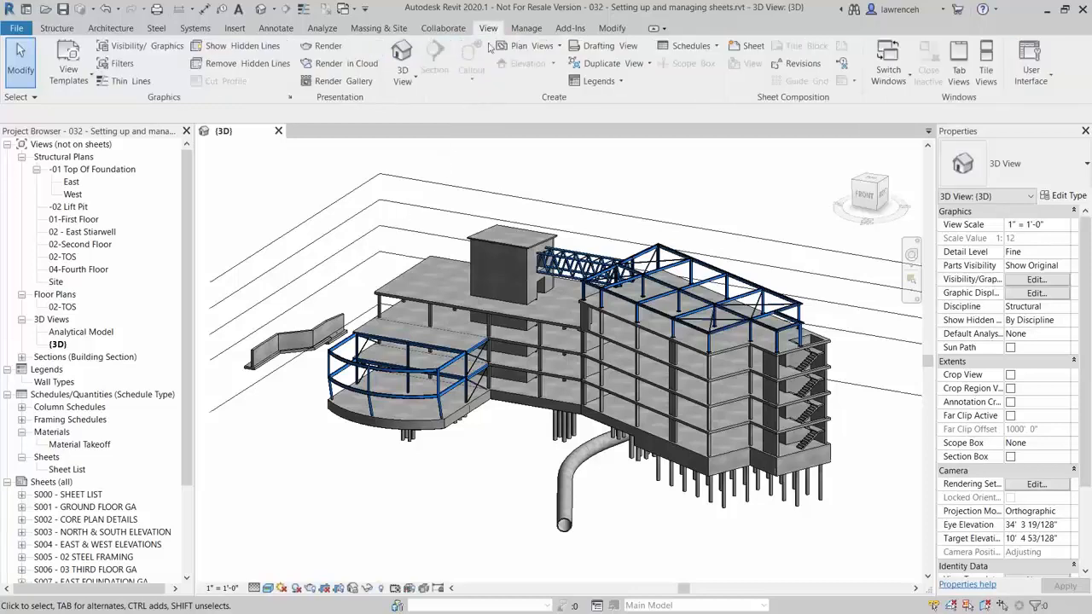
pyautogui.click(743, 48)
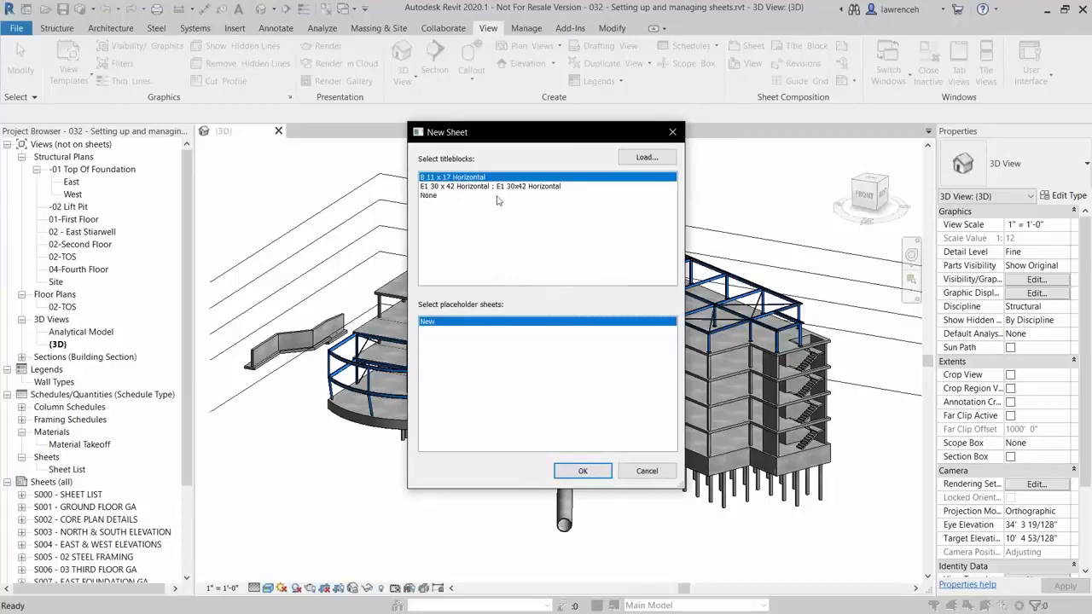
pyautogui.click(583, 472)
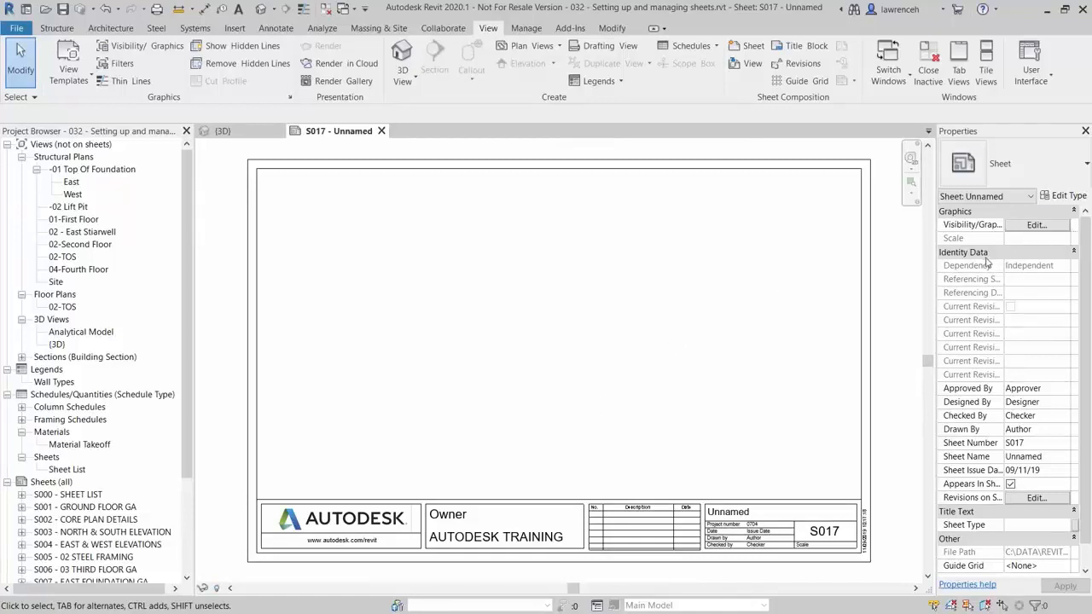
# Set the new sheet's name to Material Takeoff
pyautogui.scroll(-1, 1022, 328)
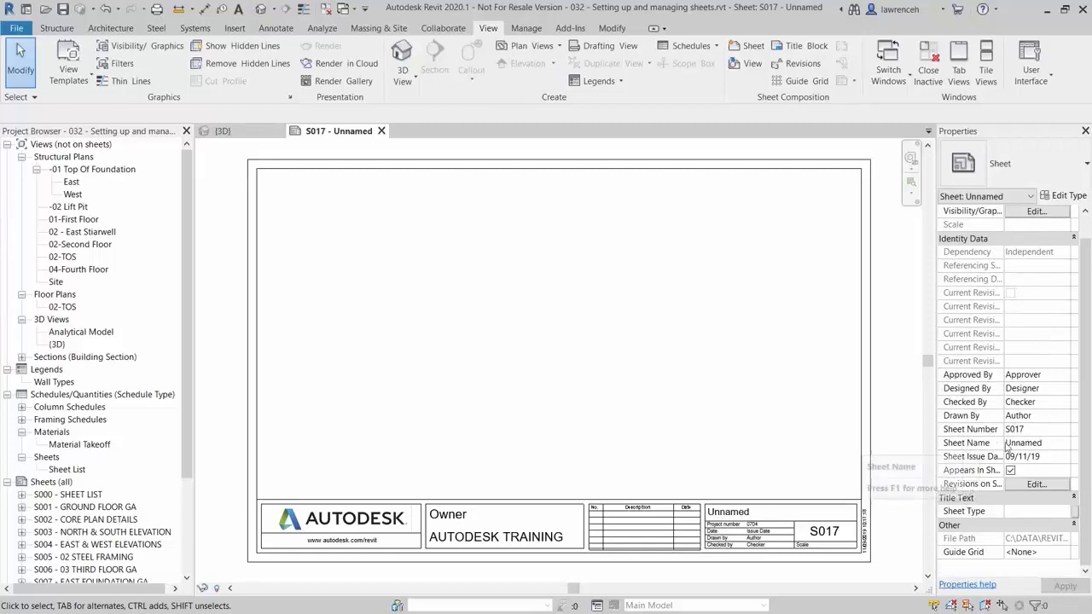
pyautogui.click(1056, 445)
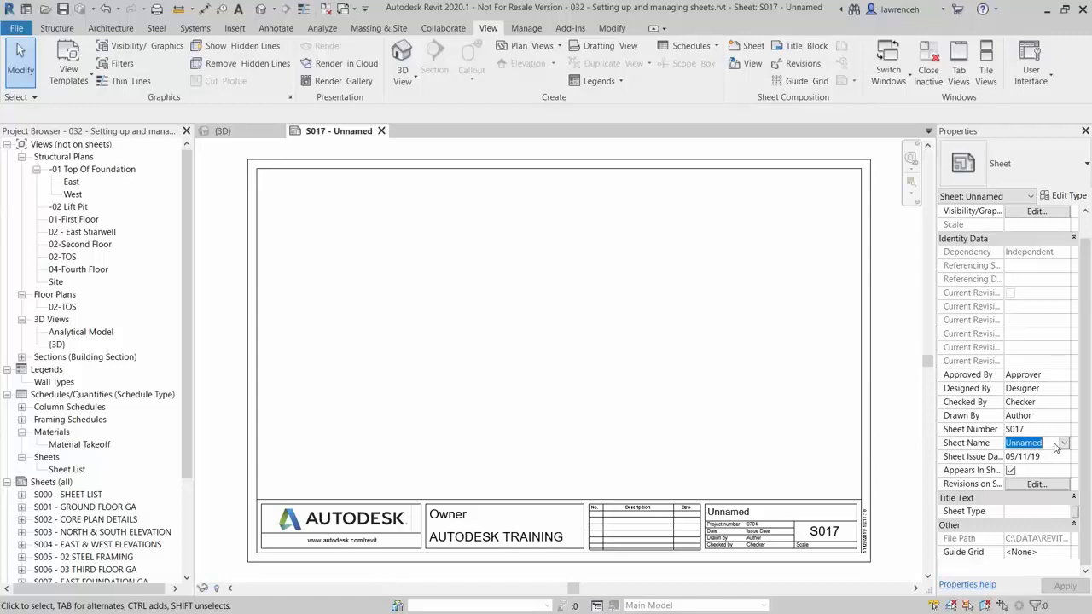
pyautogui.write('Material Tak')
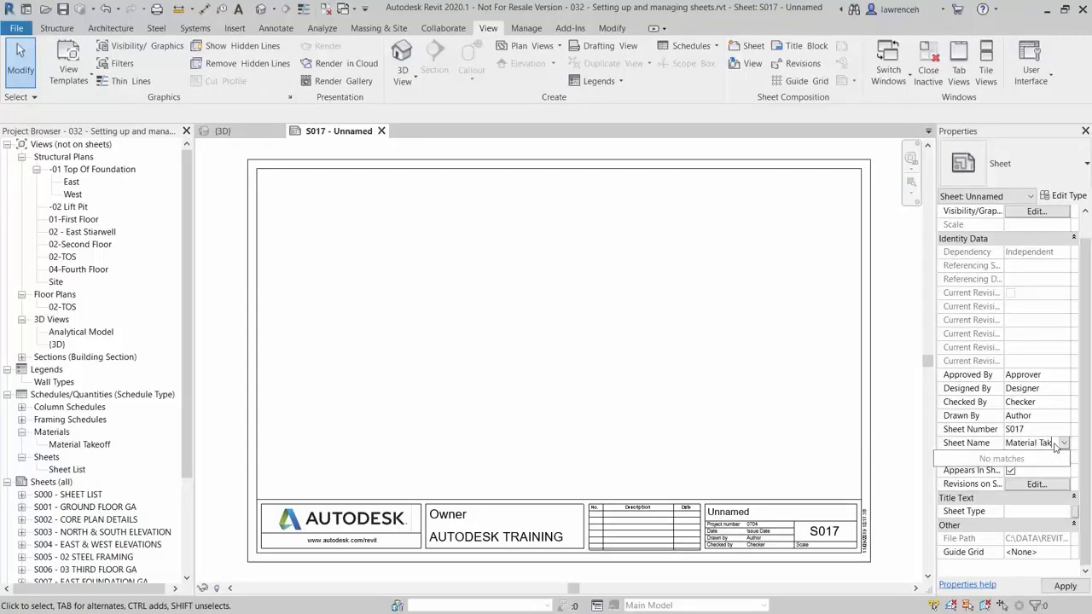
pyautogui.write('eoff')
pyautogui.press('Return')
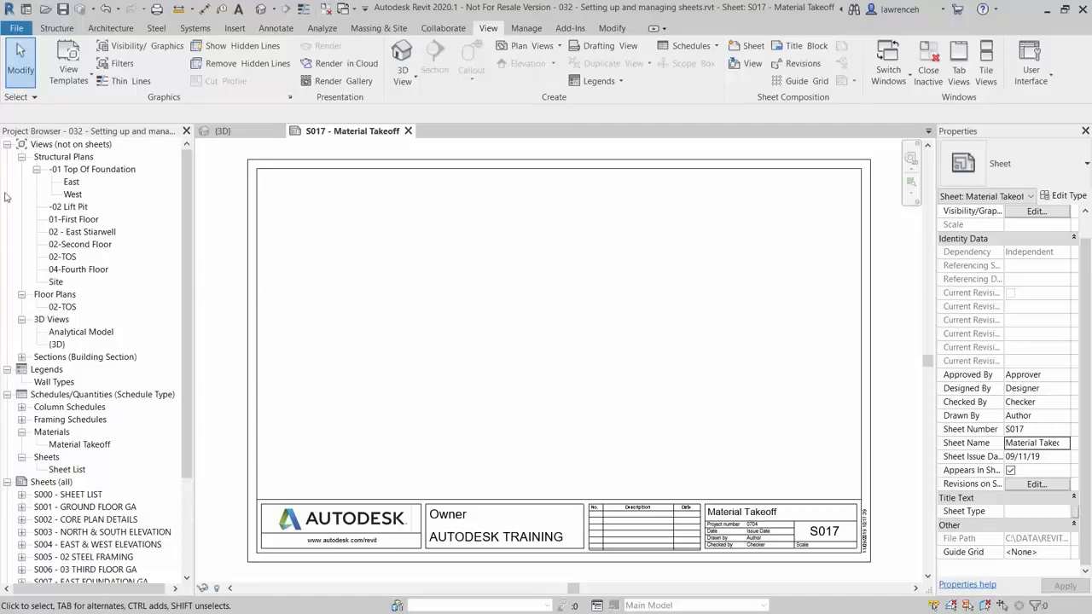
# Place the Material Takeoff schedule in the upper-left area of sheet S017
pyautogui.click(56, 395)
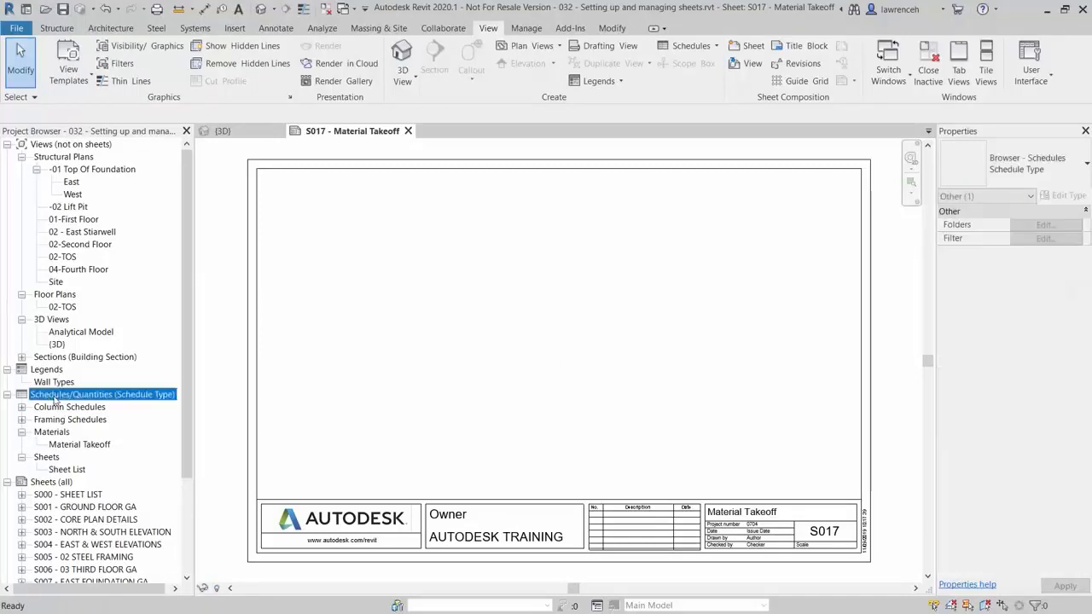
pyautogui.click(53, 433)
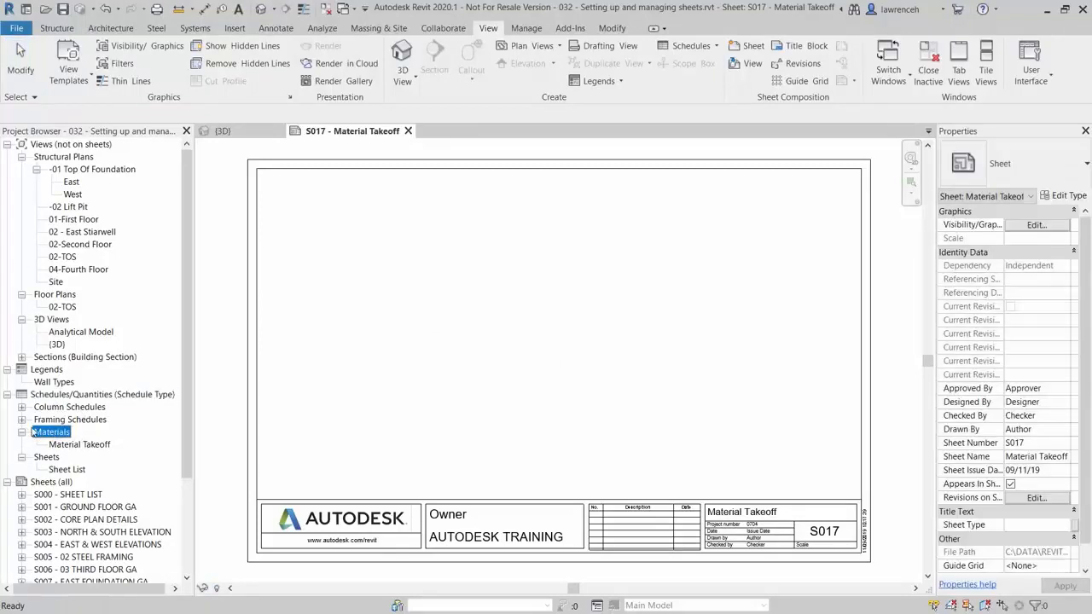
pyautogui.click(81, 445)
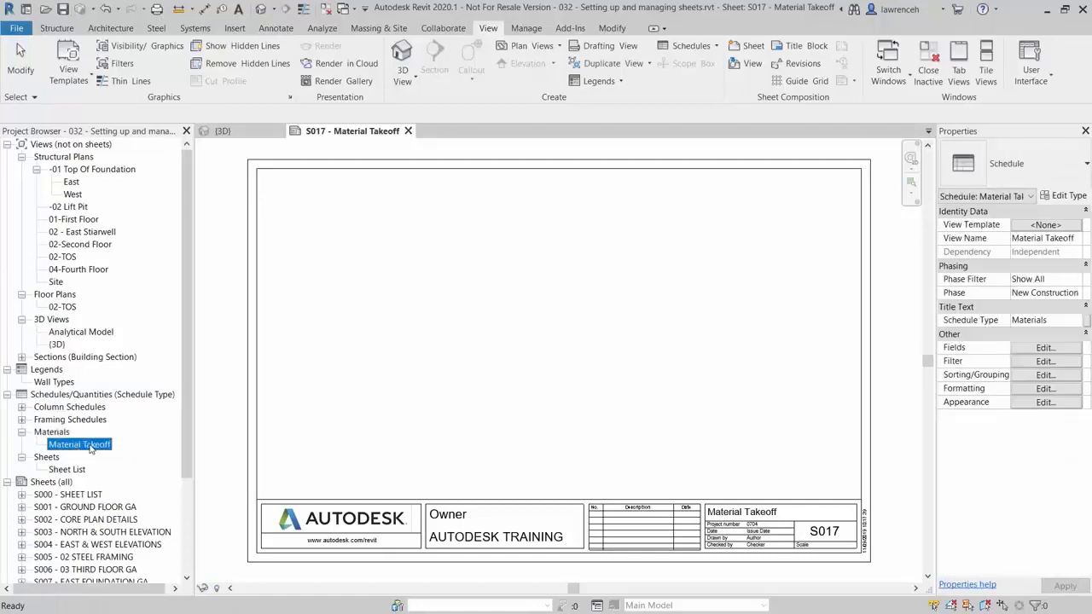
pyautogui.moveTo(81, 448); pyautogui.dragTo(371, 395)
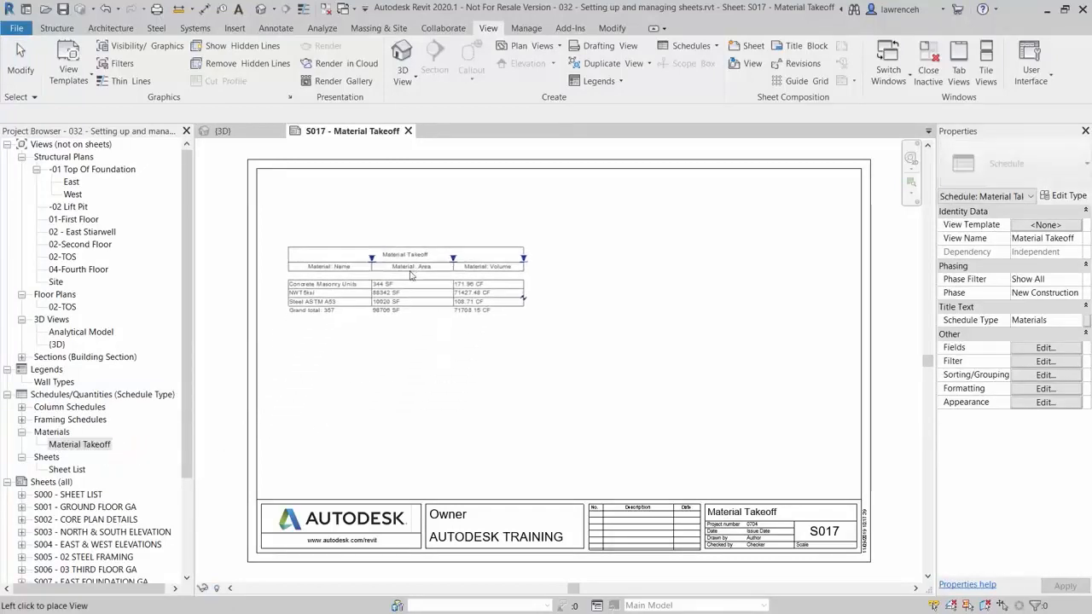
pyautogui.click(404, 242)
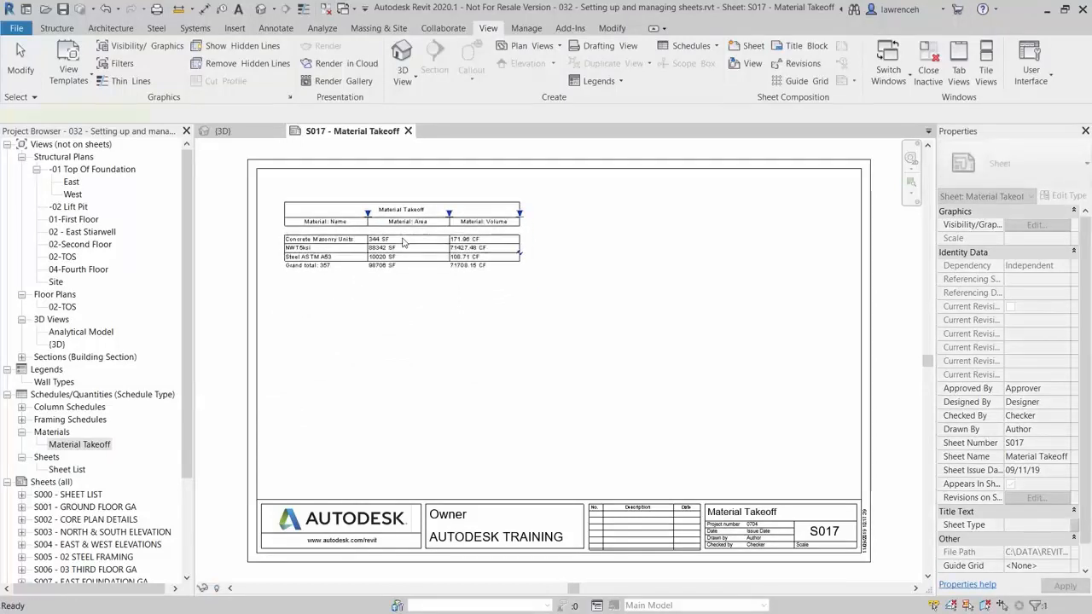
pyautogui.click(384, 429)
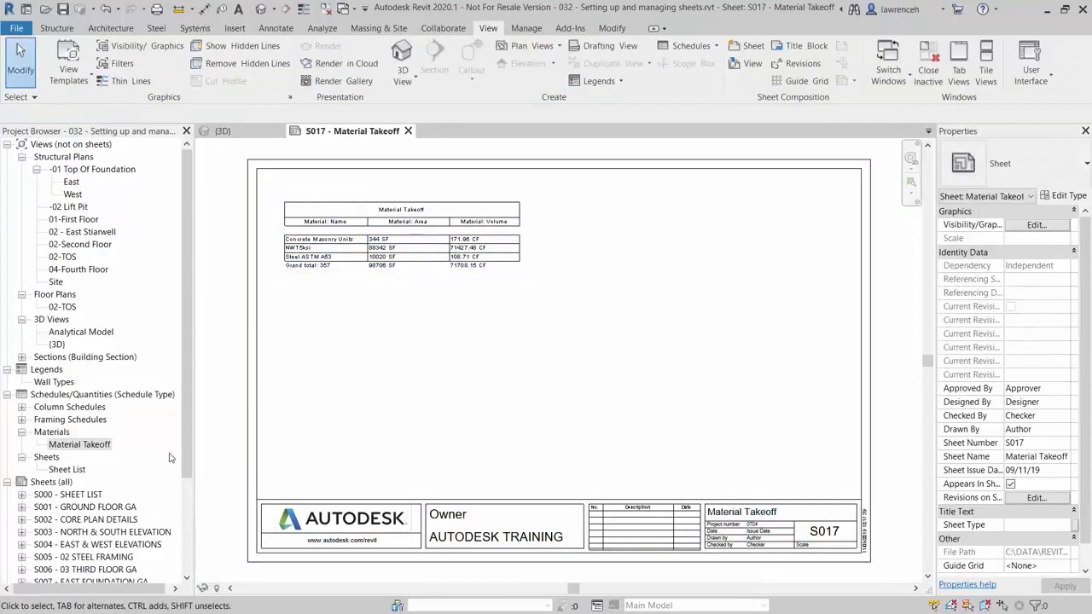
# Find the second floor sheet among the project's sheets and open S012 - 02 SECOND FLOOR GA
pyautogui.scroll(-3, 169, 458)
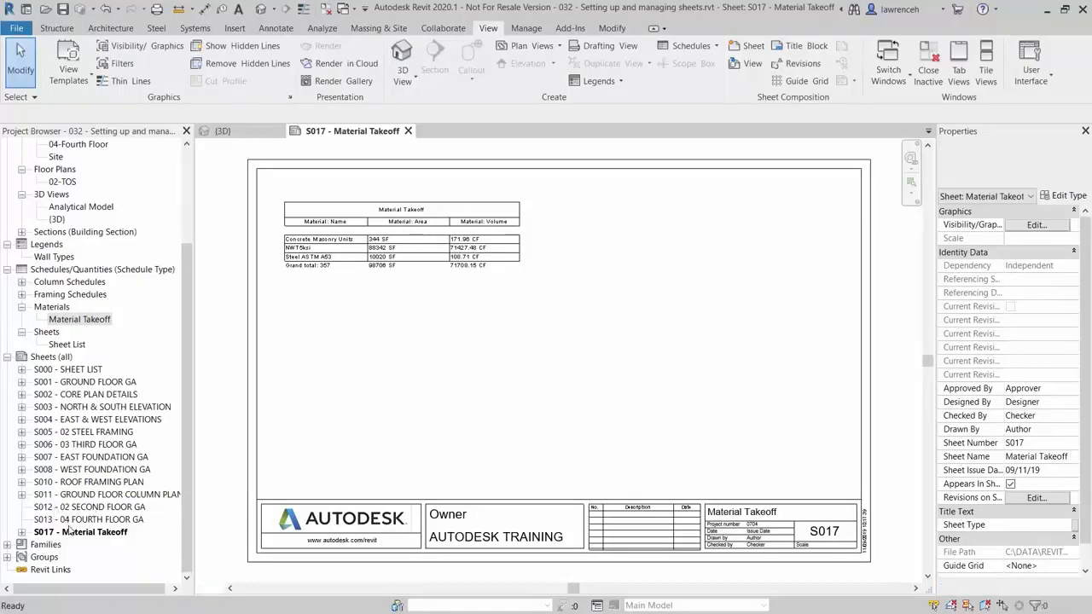
pyautogui.click(55, 519)
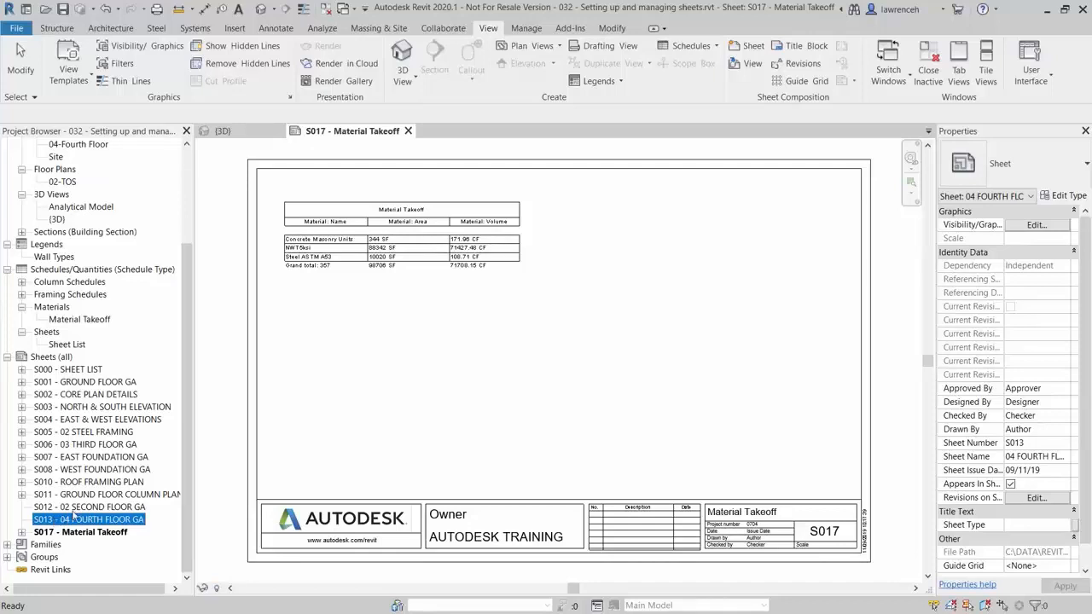
pyautogui.click(67, 508)
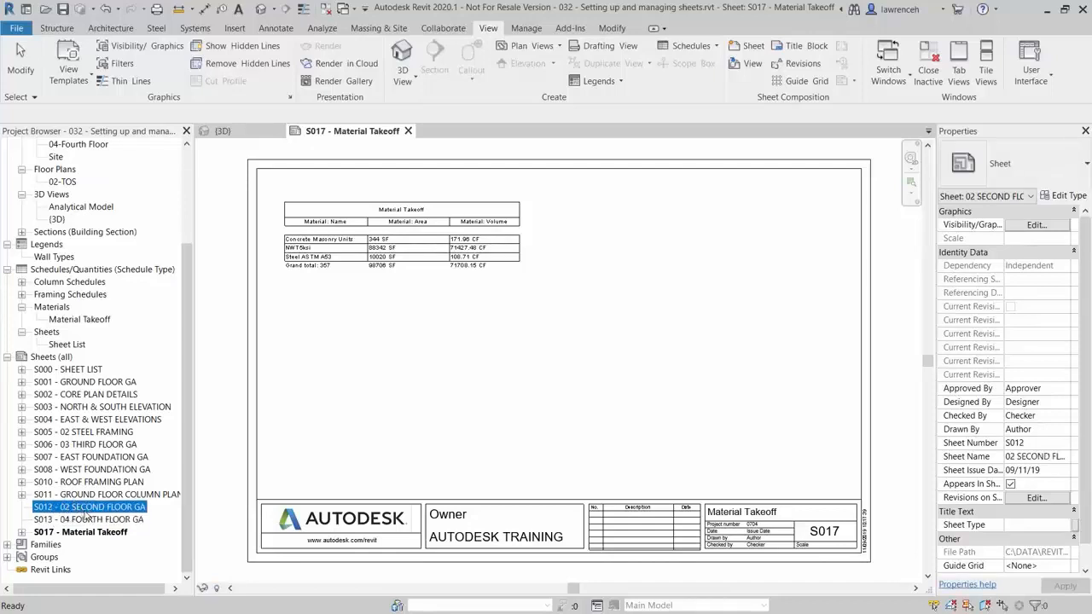
pyautogui.doubleClick(88, 509)
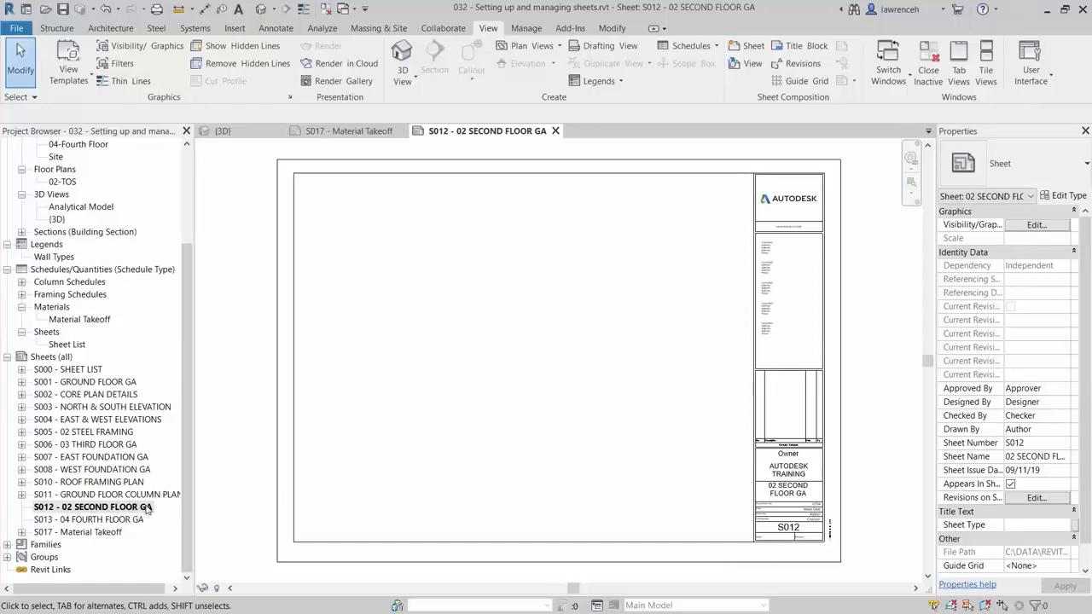
# Change the project's view organization scheme from not on sheets to all
pyautogui.scroll(3, 147, 509)
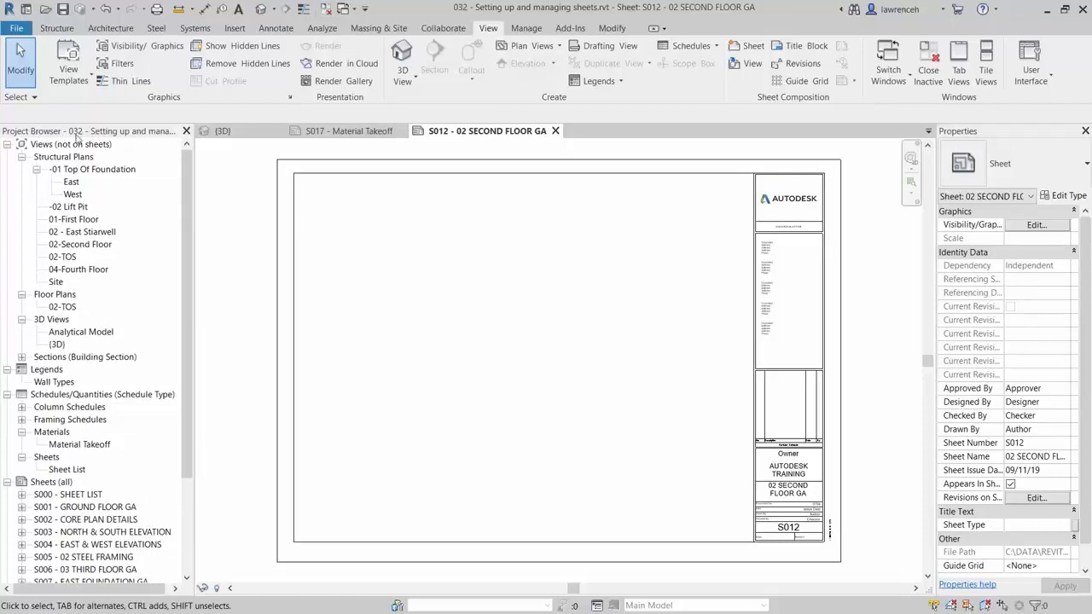
pyautogui.click(80, 244)
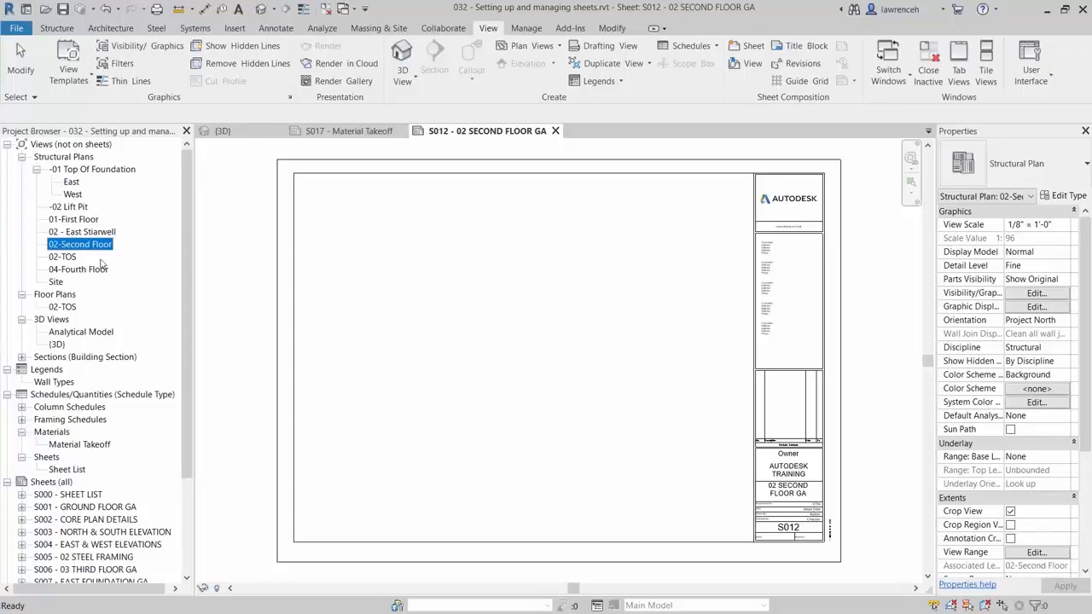
pyautogui.click(60, 146)
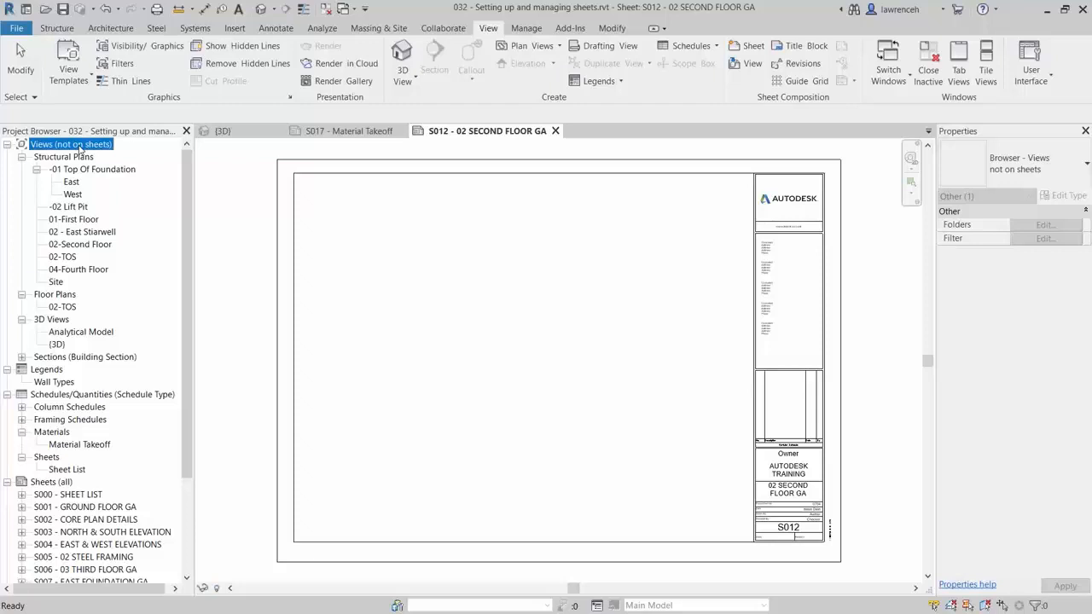
pyautogui.rightClick(79, 150)
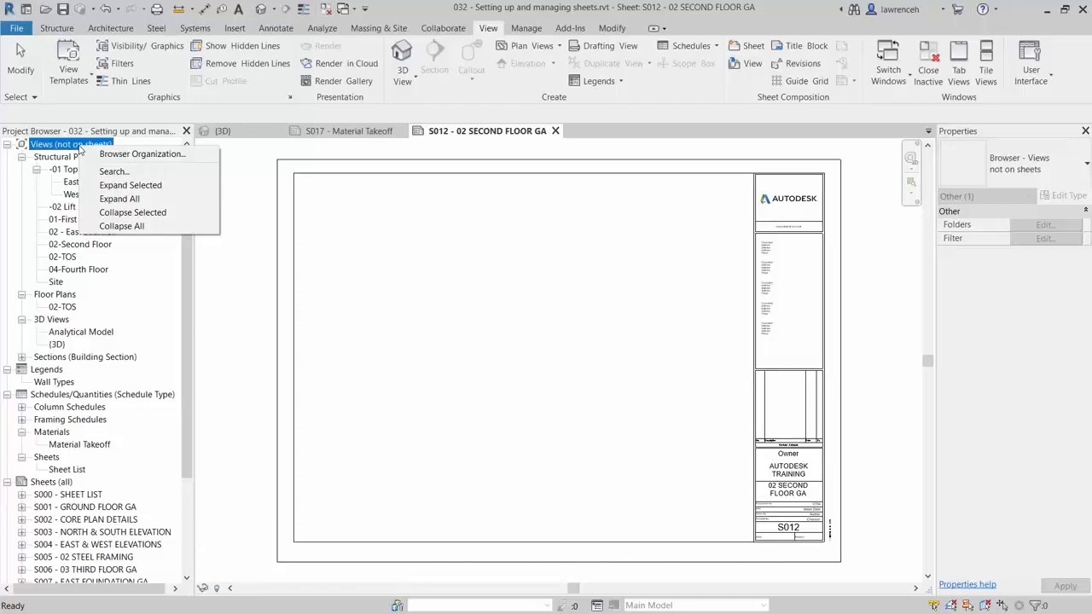
pyautogui.click(142, 153)
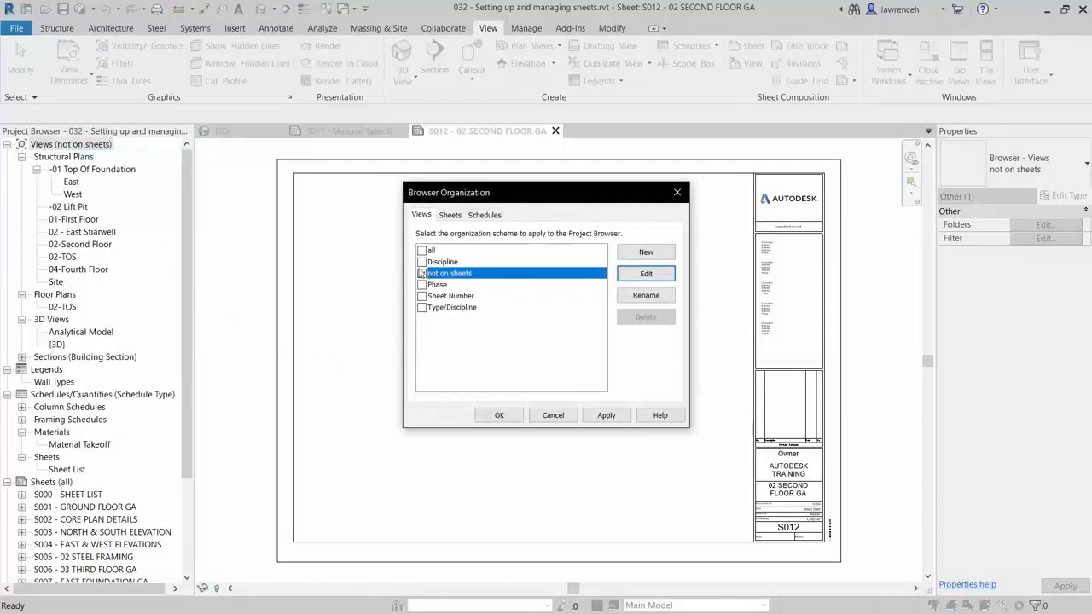
pyautogui.click(422, 252)
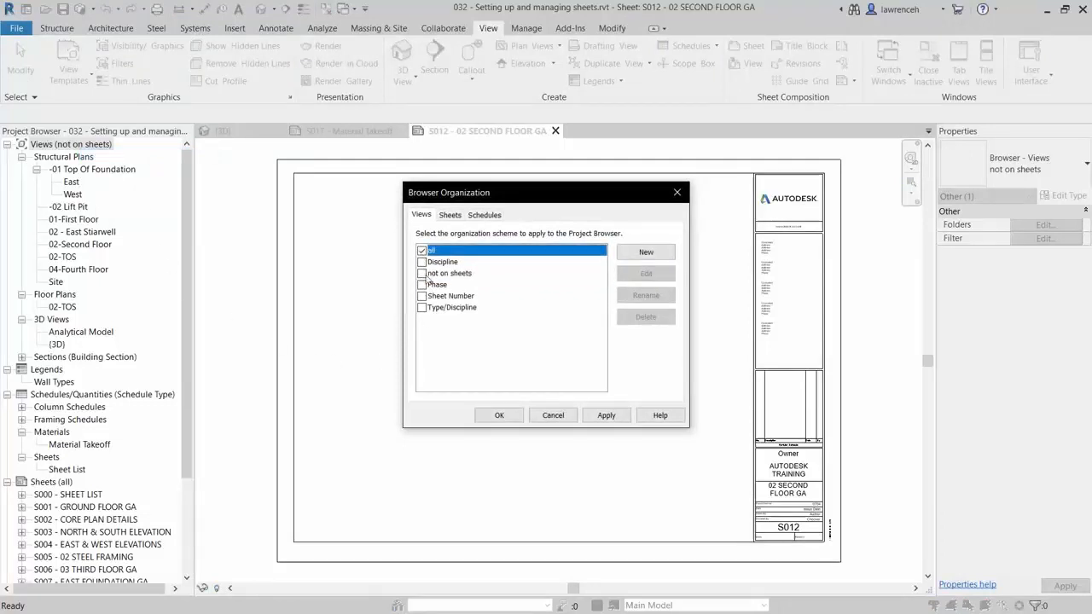
pyautogui.click(499, 415)
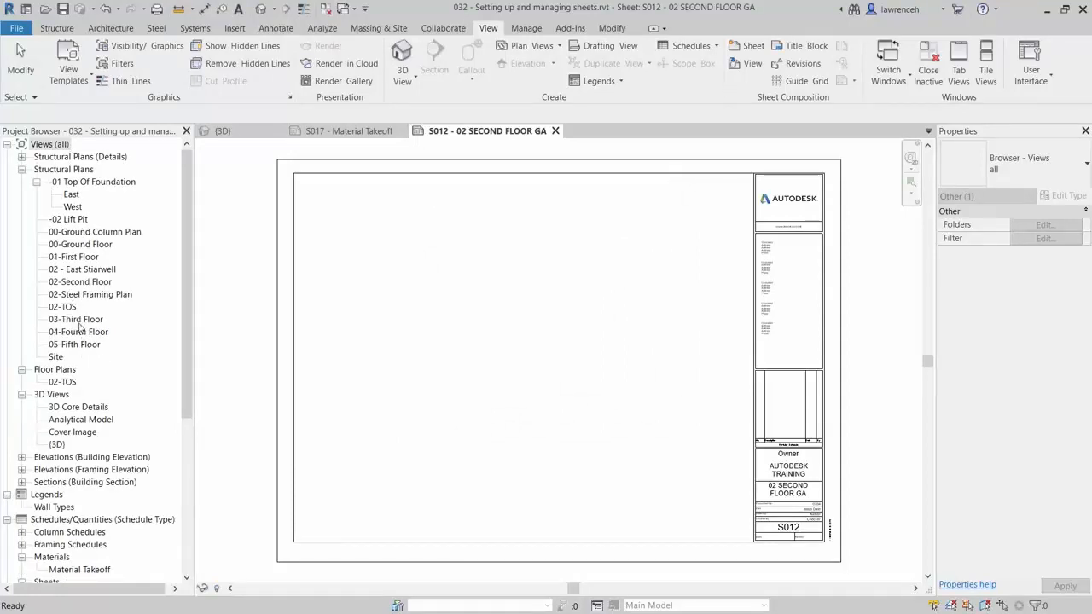
# Set the browser organization for views back to the not on sheets scheme
pyautogui.rightClick(51, 149)
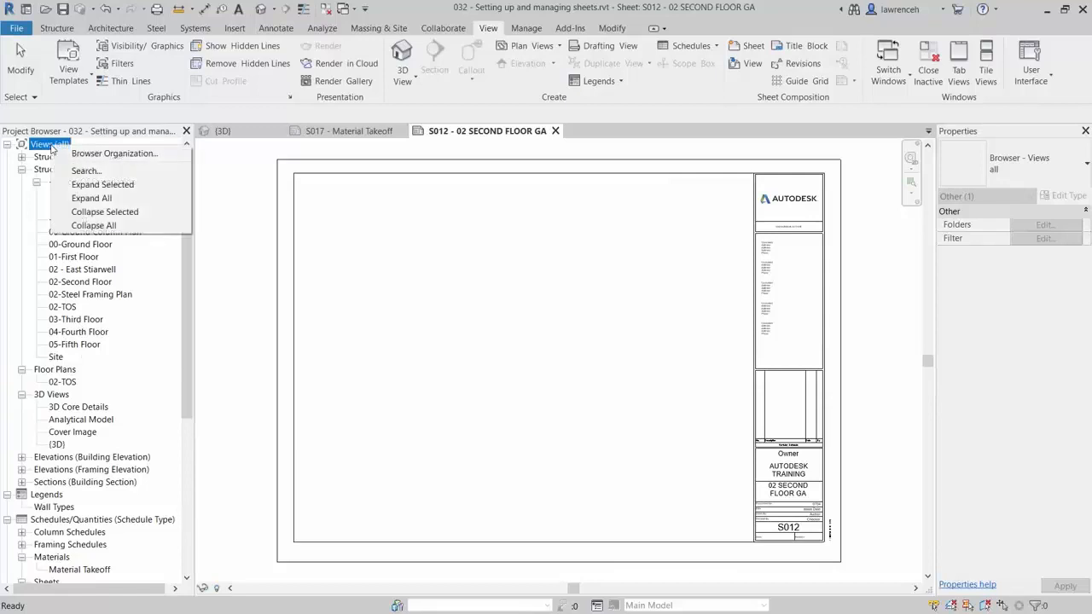
pyautogui.click(64, 154)
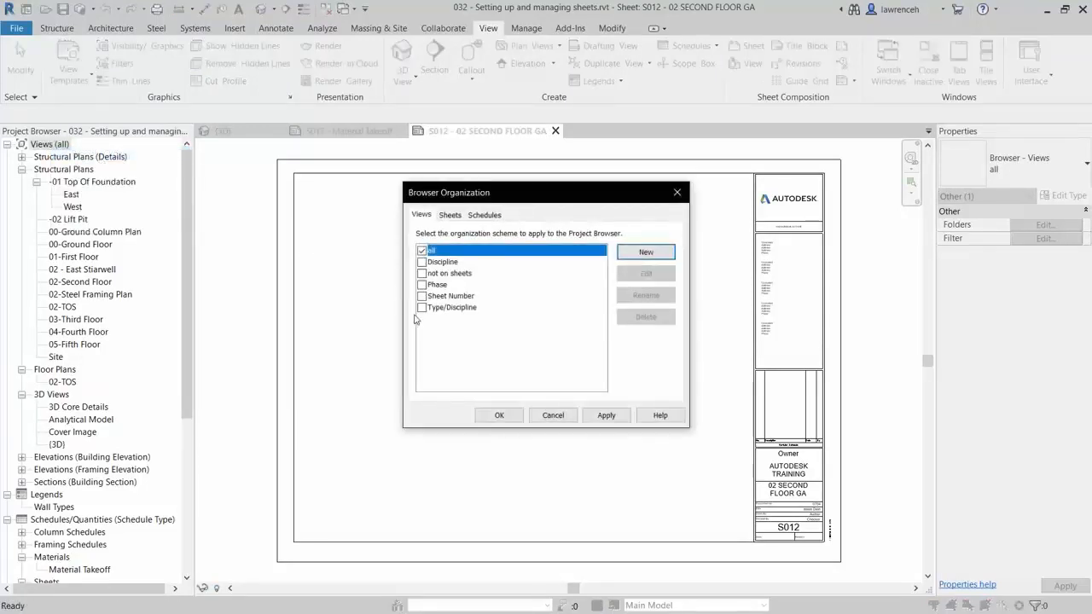
pyautogui.click(422, 273)
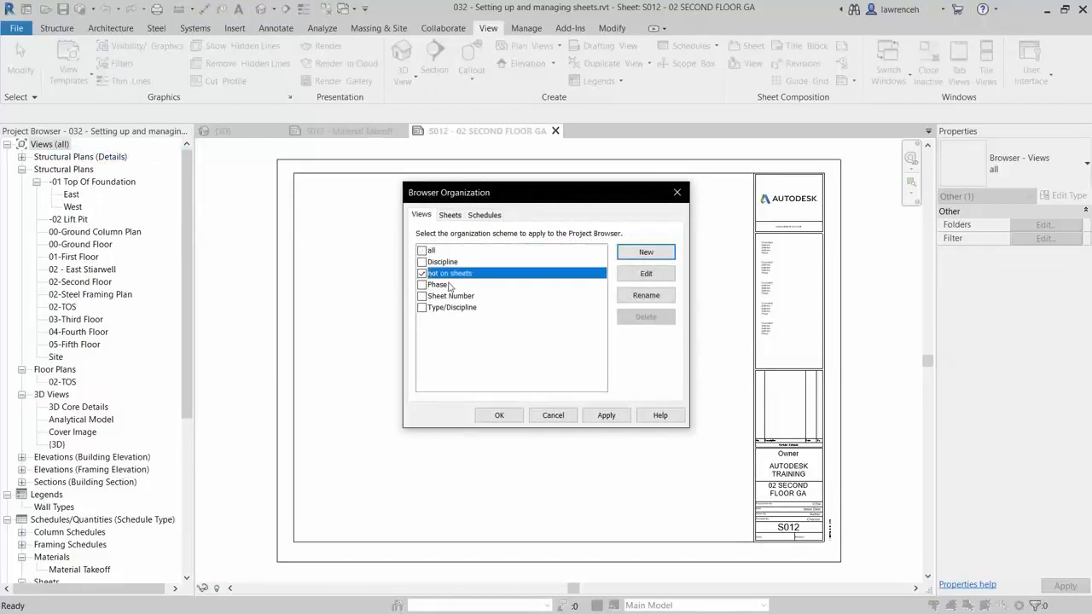
pyautogui.click(508, 416)
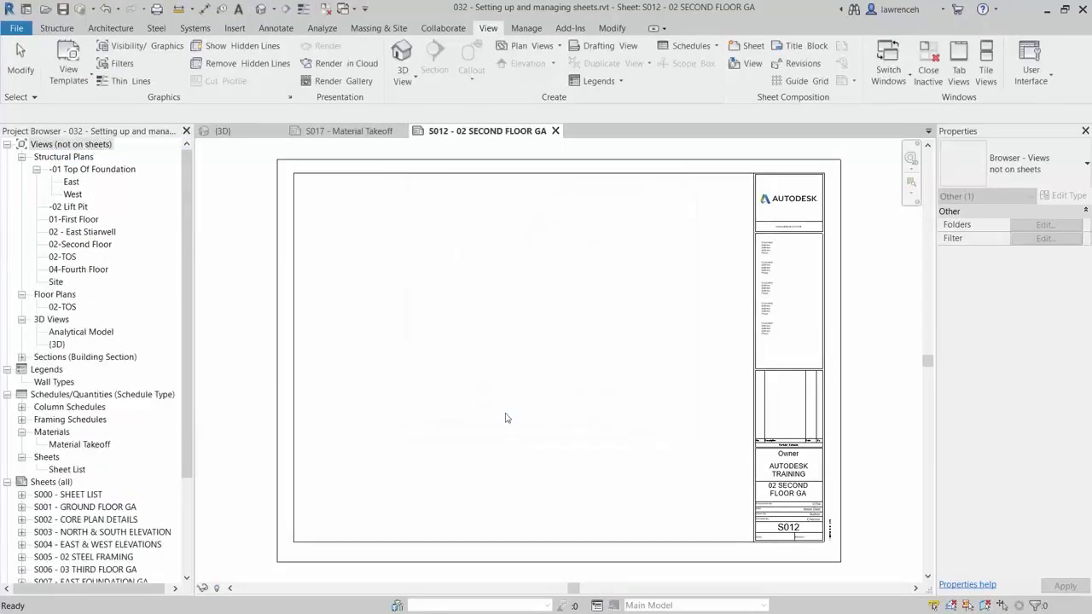
# Place the 02-Second Floor structural plan in the upper part of sheet S012 and shorten its view title line to the title text
pyautogui.click(83, 245)
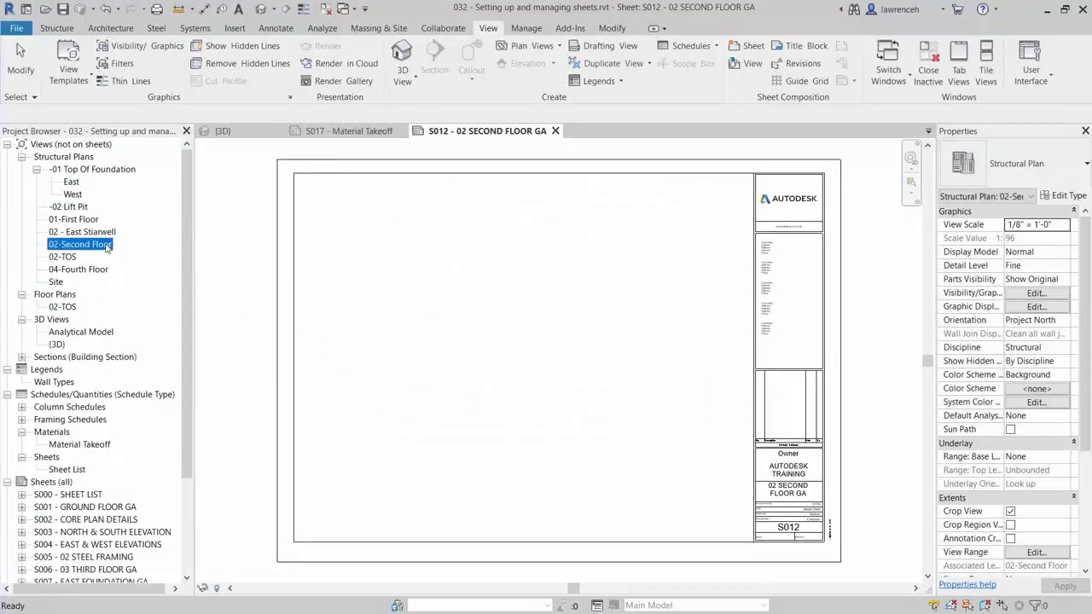
pyautogui.moveTo(175, 246); pyautogui.dragTo(474, 300)
pyautogui.click(518, 305)
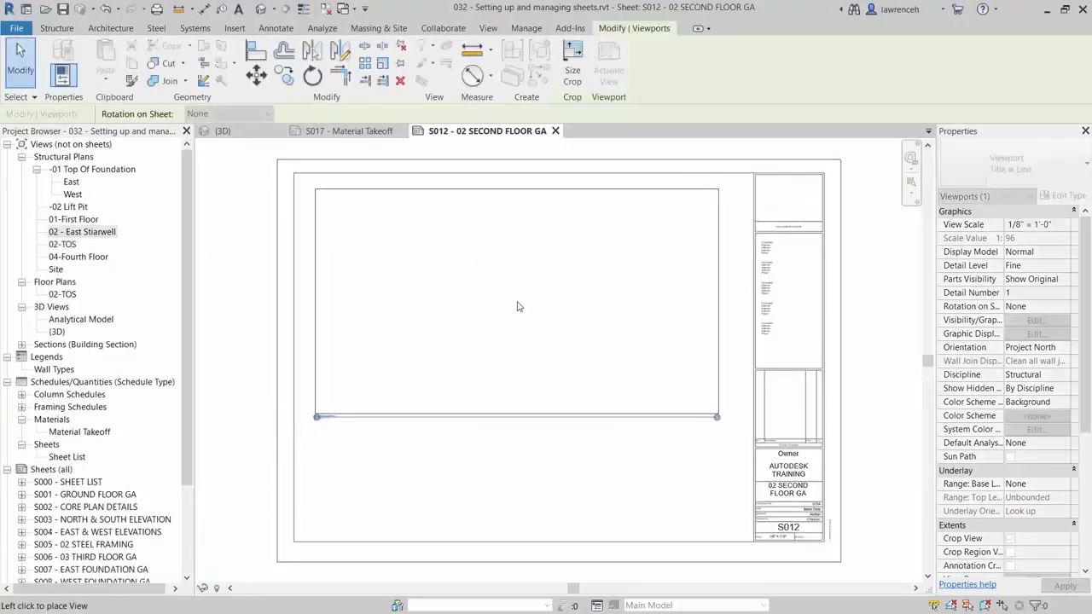
pyautogui.click(495, 494)
pyautogui.click(520, 349)
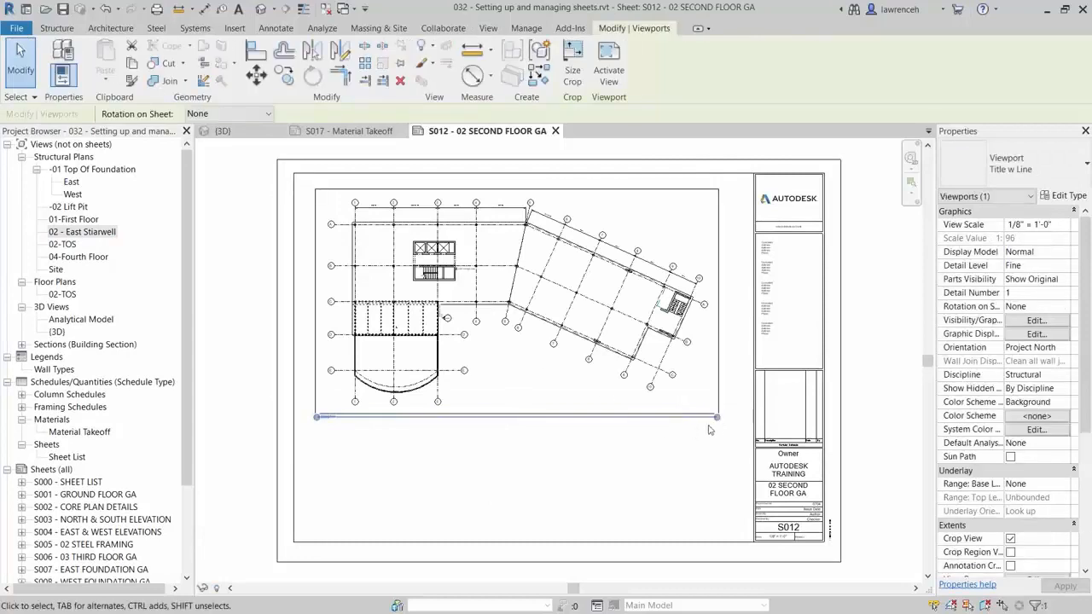
pyautogui.moveTo(715, 418); pyautogui.dragTo(349, 458)
pyautogui.click(349, 458)
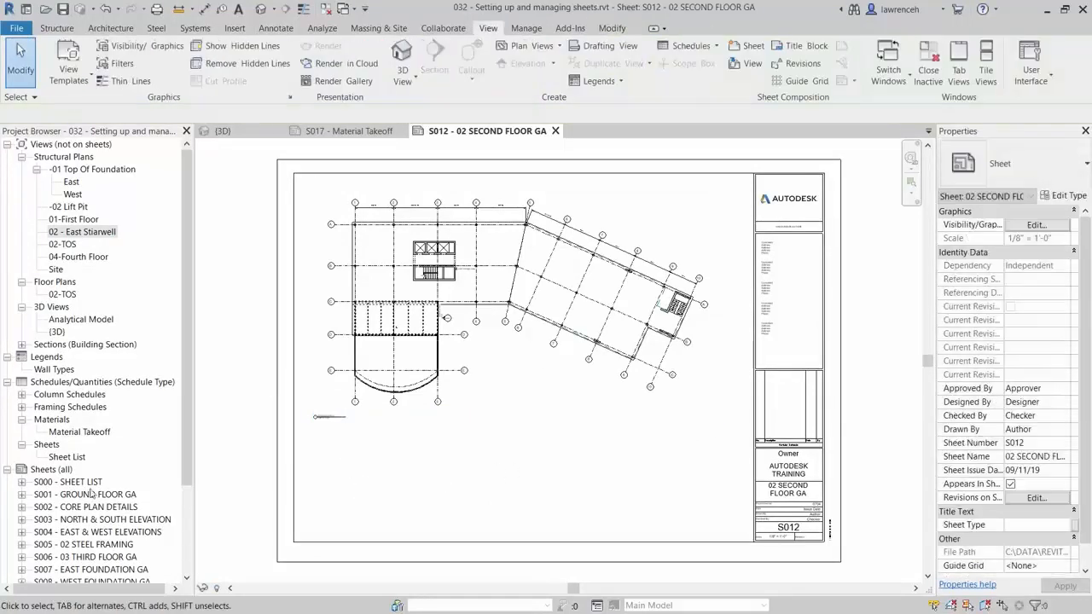
# Open sheet S013 - 04 FOURTH FLOOR GA
pyautogui.scroll(-3, 43, 488)
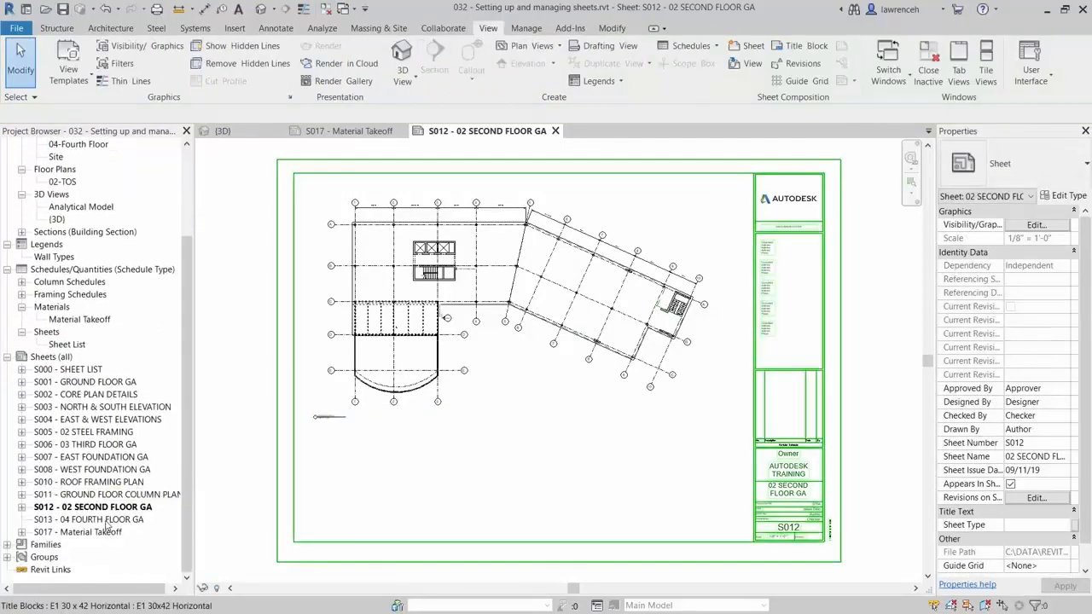
pyautogui.click(103, 520)
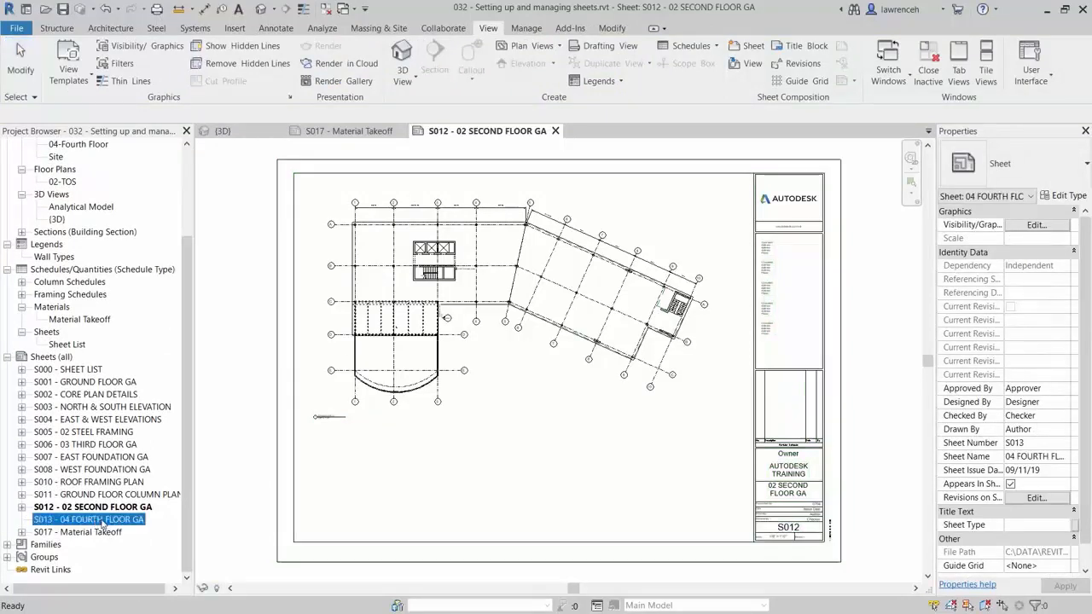
pyautogui.doubleClick(102, 520)
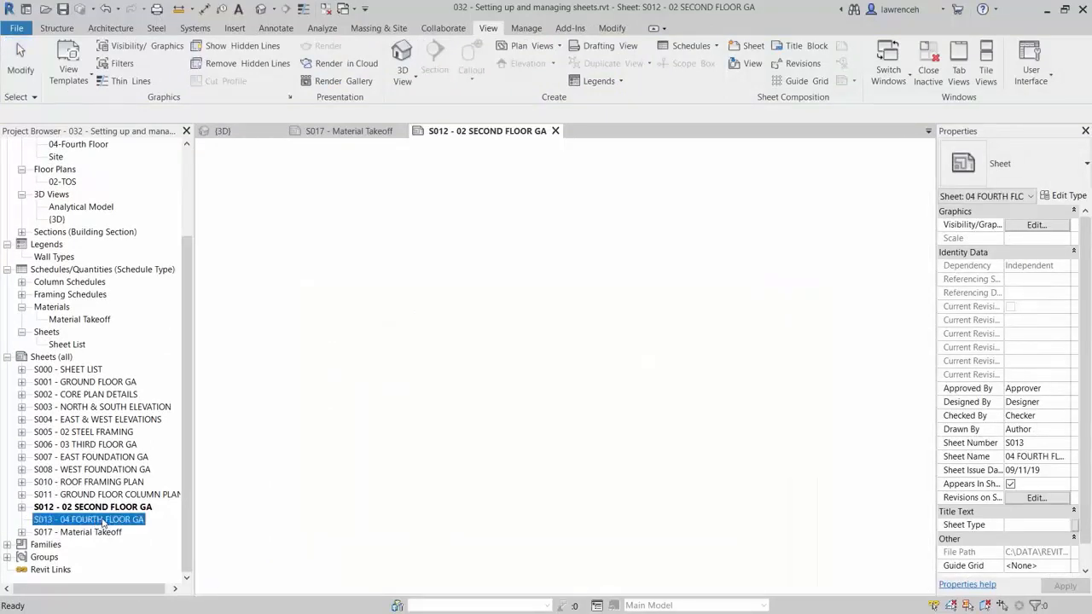
# Place the 04-Fourth Floor structural plan in the upper part of sheet S013 and shorten its view title line
pyautogui.scroll(3, 92, 359)
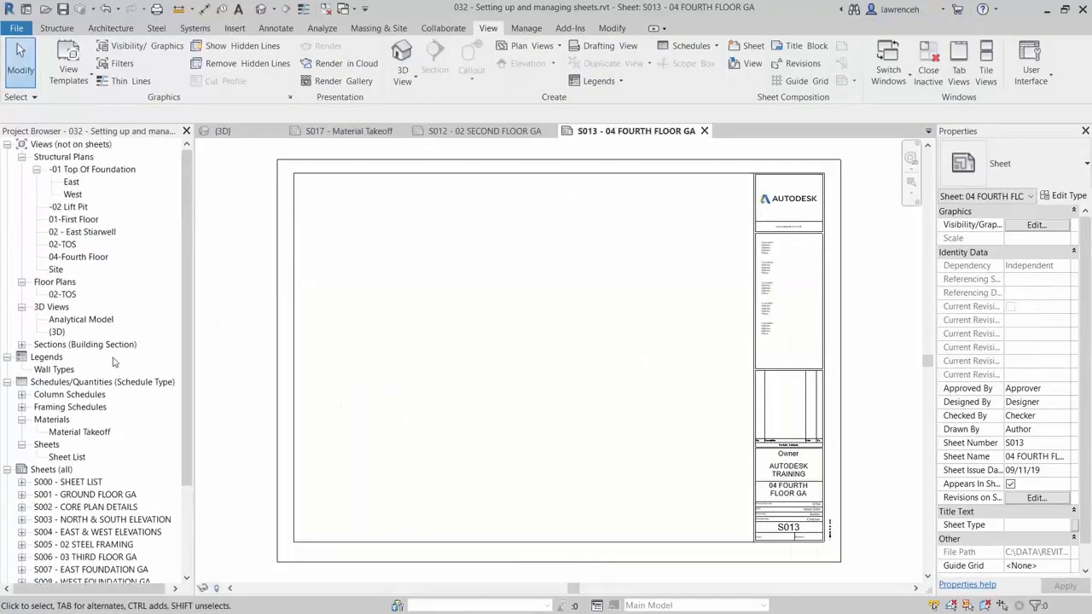
pyautogui.click(79, 257)
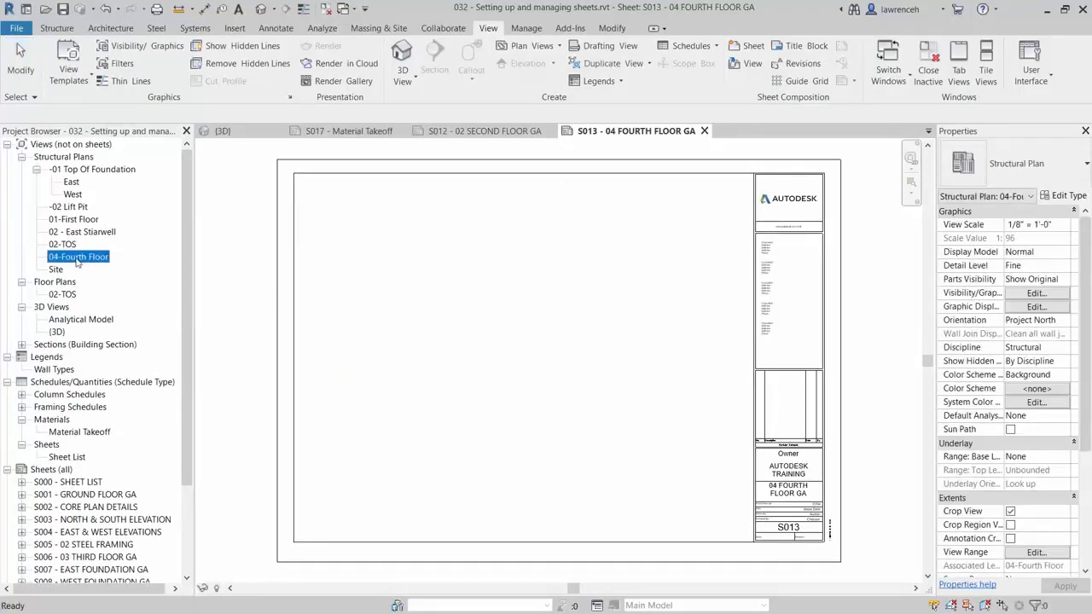
pyautogui.moveTo(85, 257); pyautogui.dragTo(446, 317)
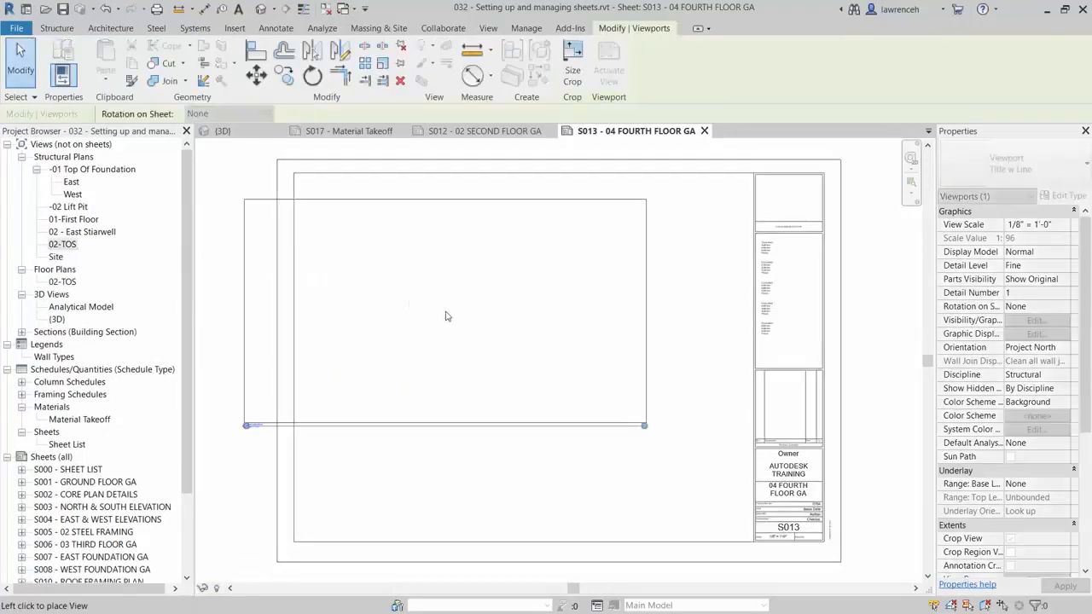
pyautogui.click(524, 320)
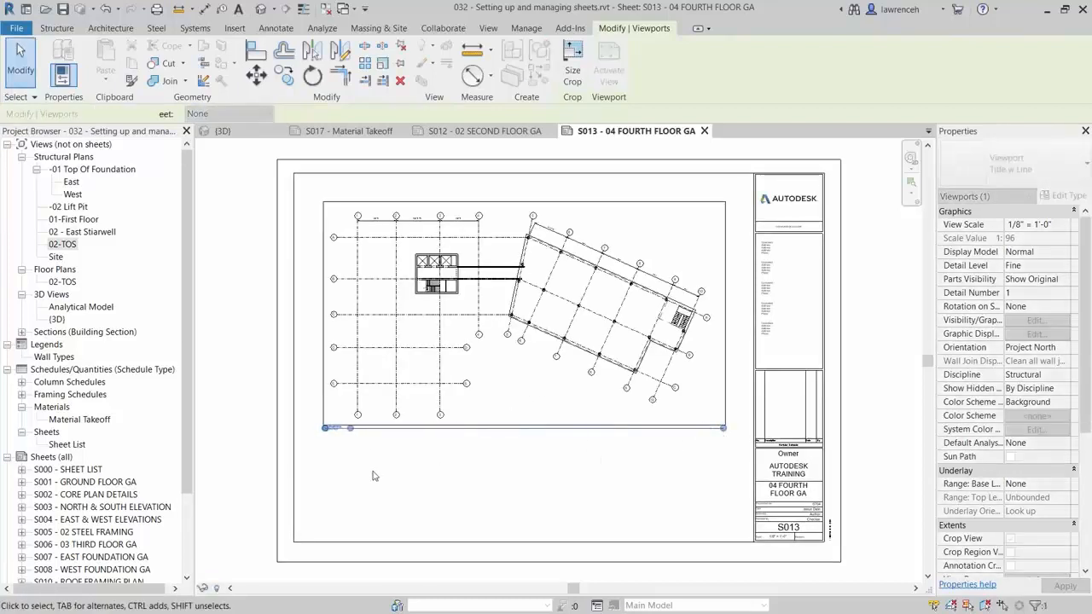
pyautogui.click(350, 457)
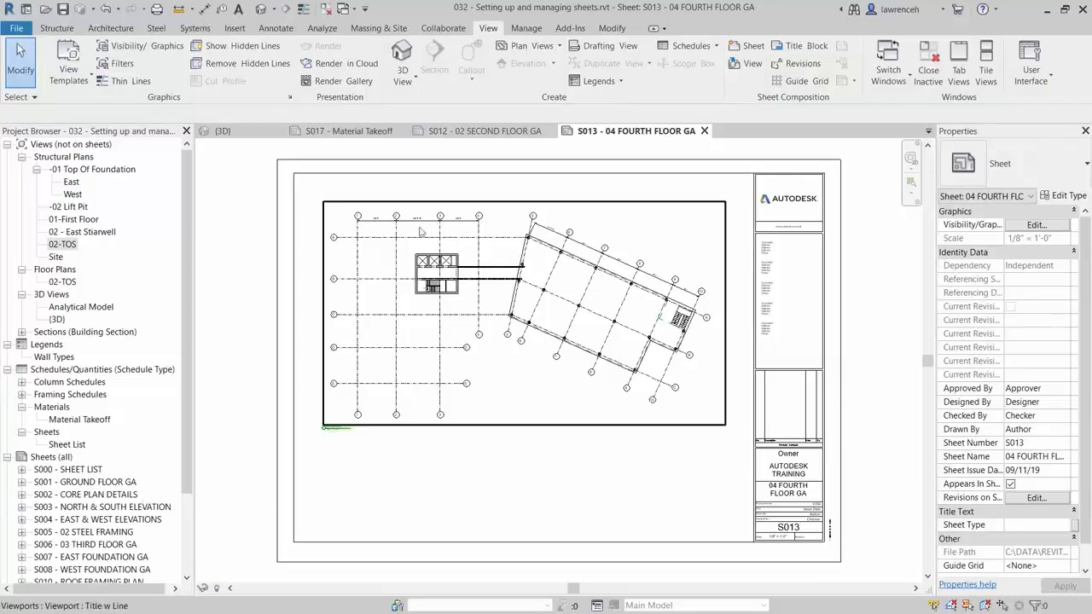
# Compare the plan positions on sheets S012 and S013 by alternating between the two sheets
pyautogui.click(479, 133)
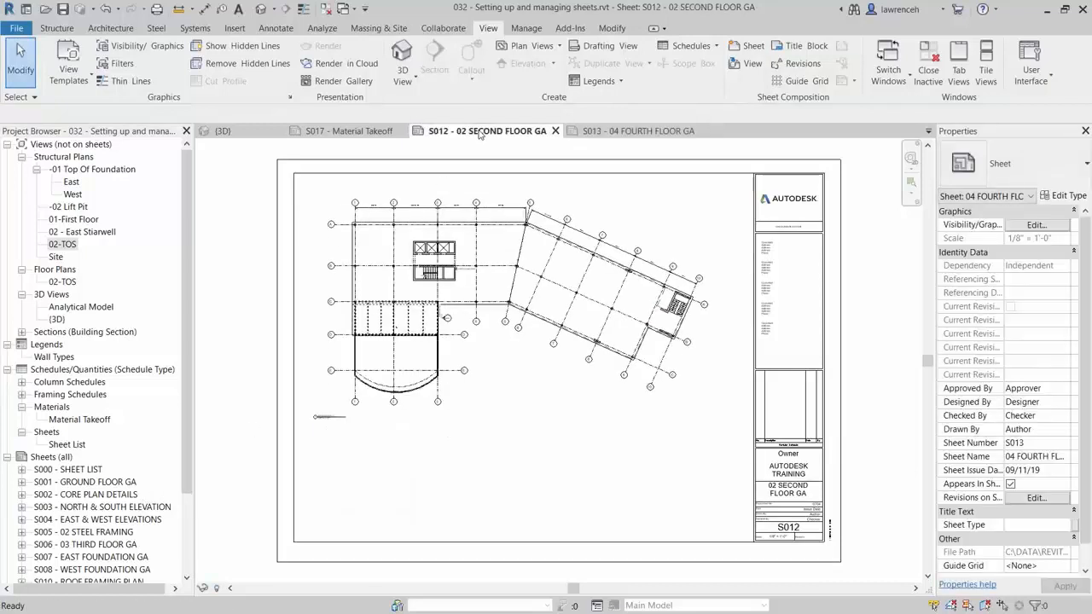
pyautogui.click(597, 132)
pyautogui.click(520, 131)
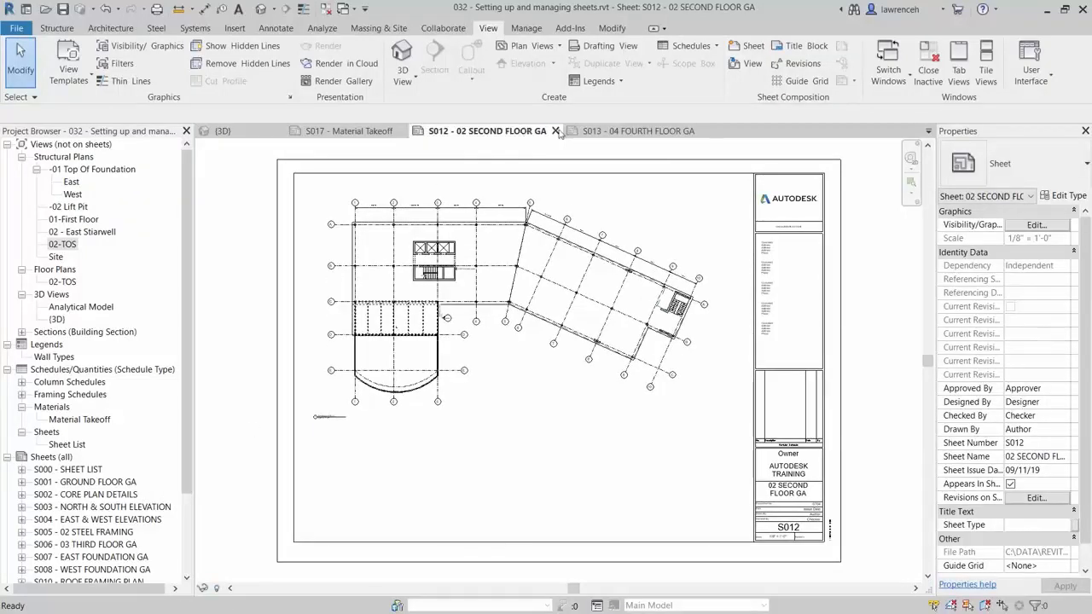
pyautogui.click(595, 134)
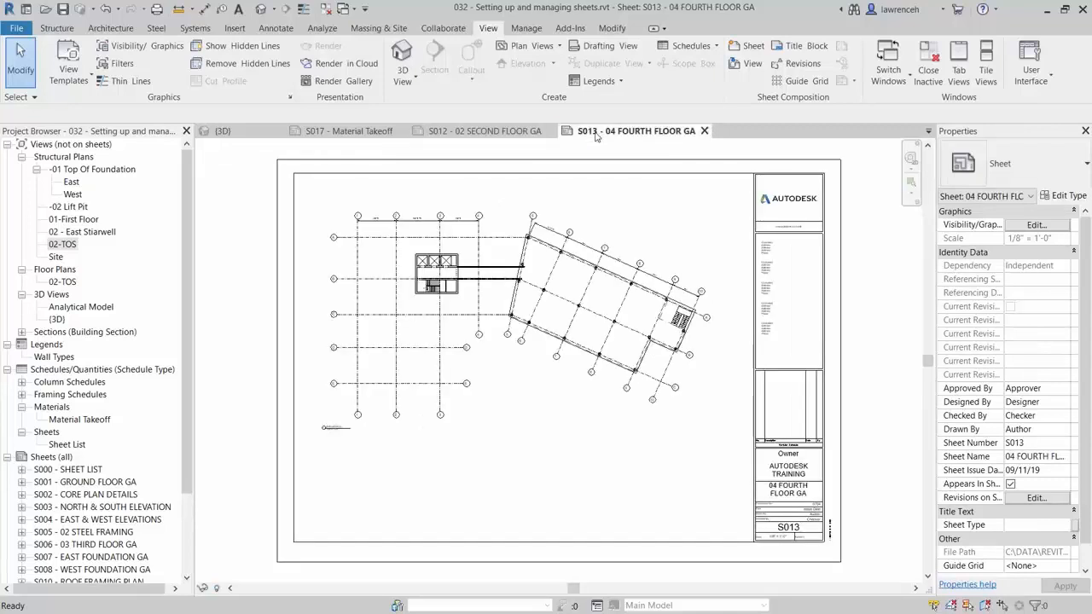
pyautogui.click(530, 132)
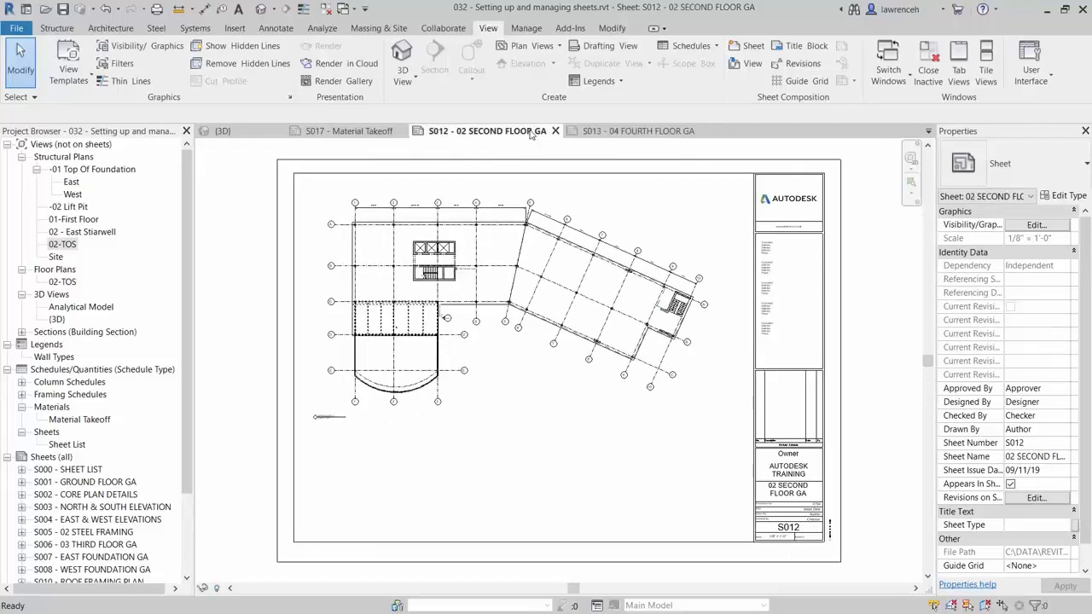
pyautogui.click(597, 135)
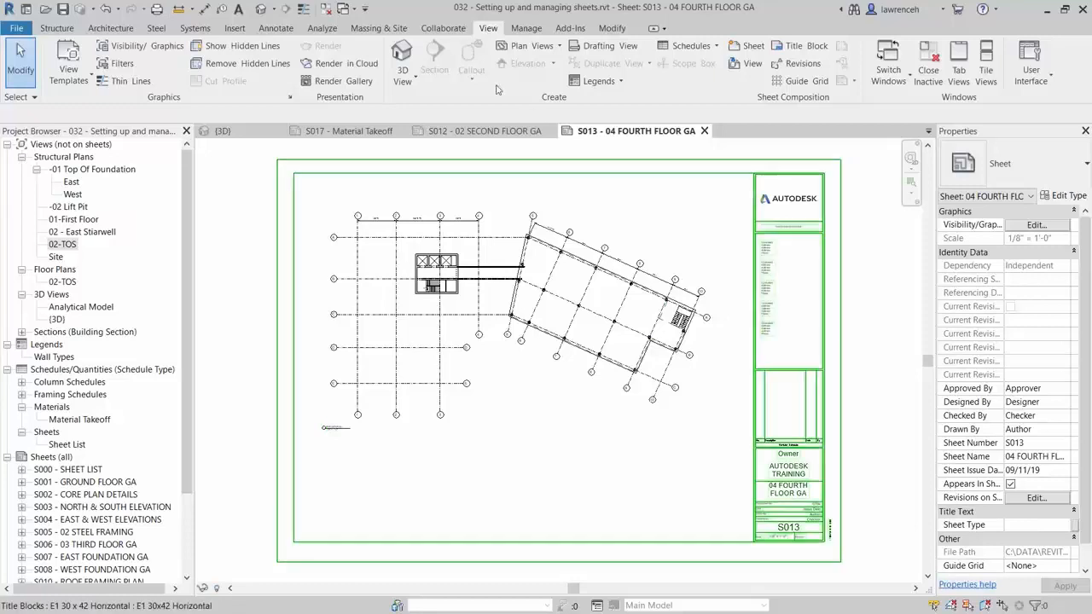
# Create a new guide grid named Plan Views on sheet S013
pyautogui.click(802, 85)
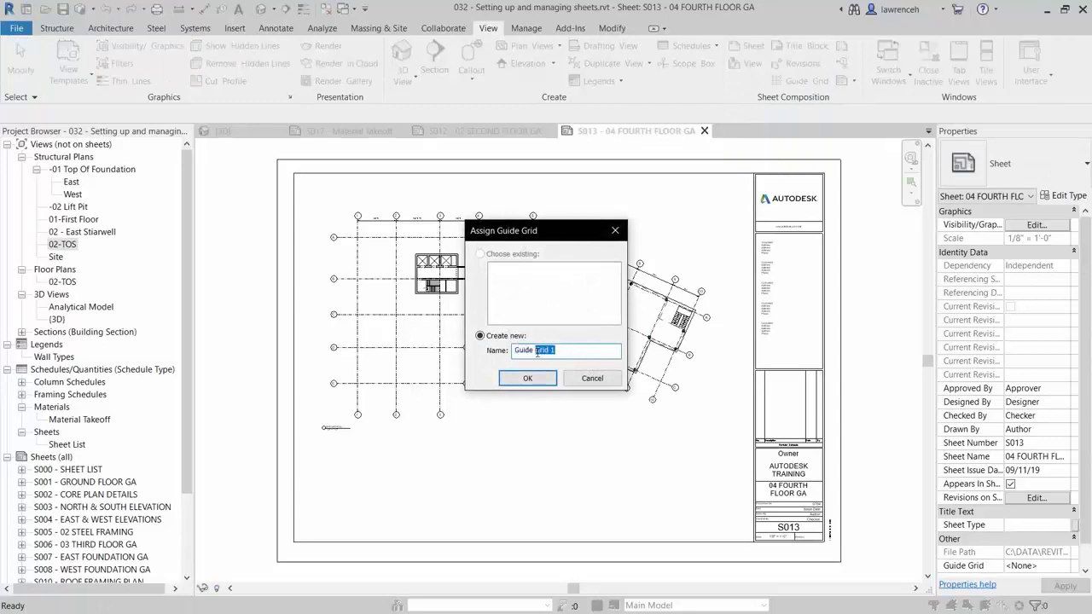
pyautogui.write('Plan Views')
pyautogui.click(531, 381)
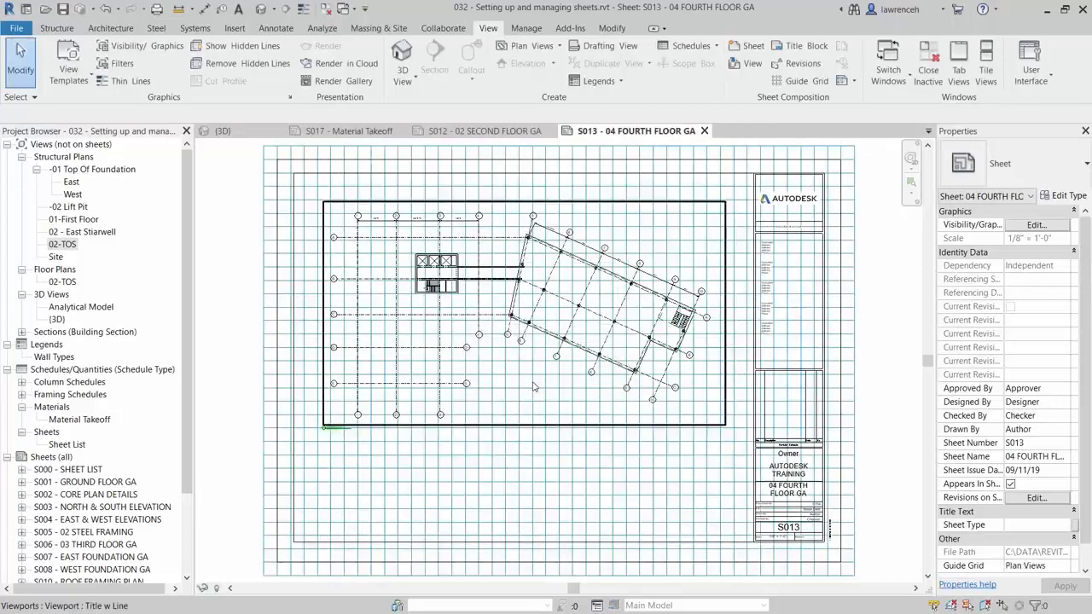
# Set the guide spacing of the Plan Views guide grid to 6"
pyautogui.scroll(-1, 532, 518)
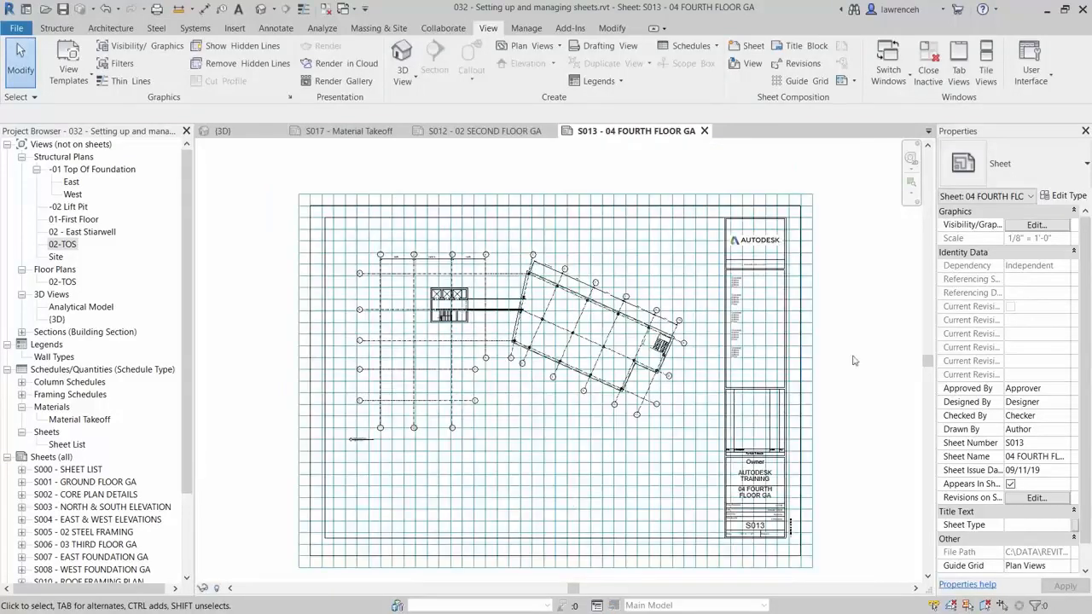
pyautogui.click(789, 195)
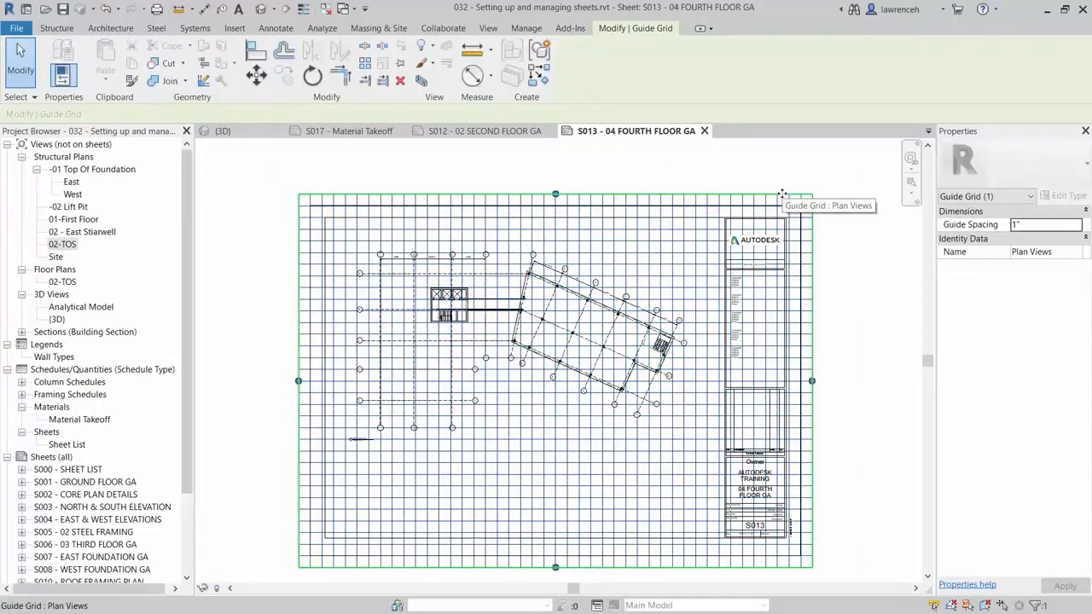
pyautogui.click(1053, 223)
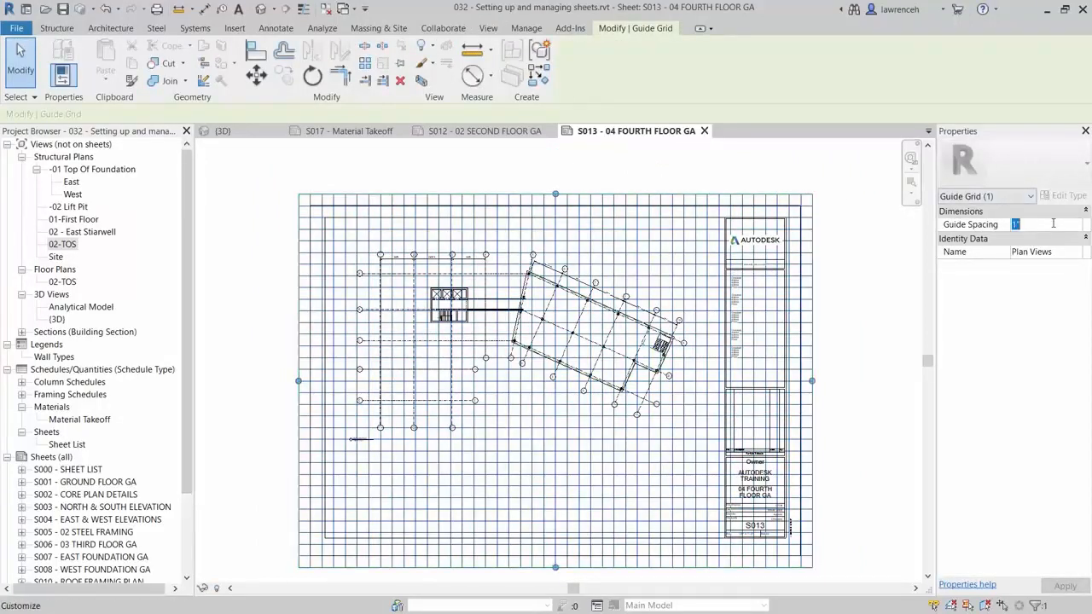
pyautogui.write('6"')
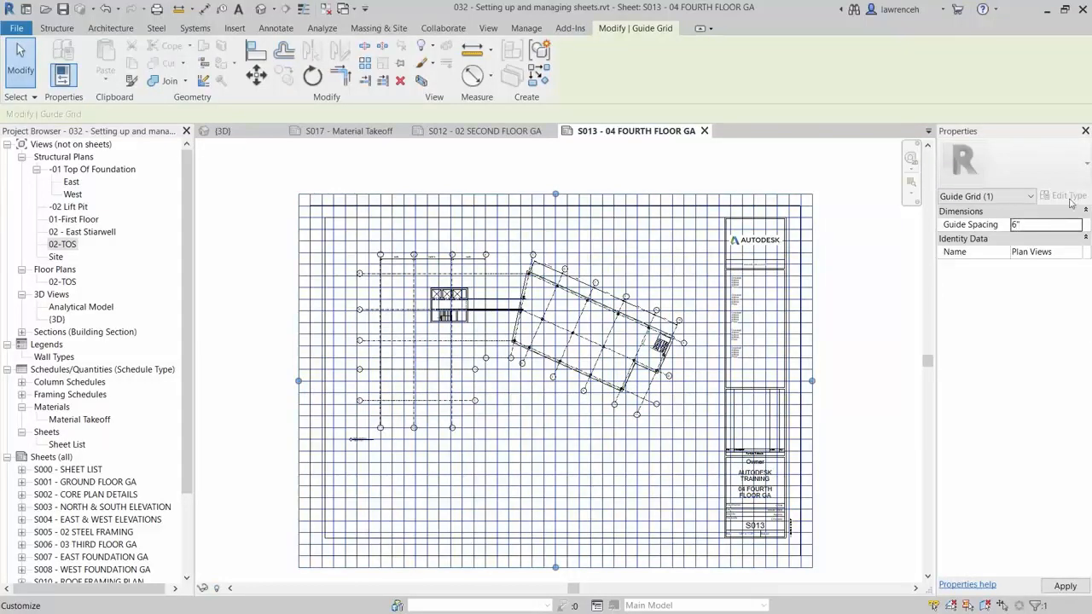
pyautogui.click(886, 326)
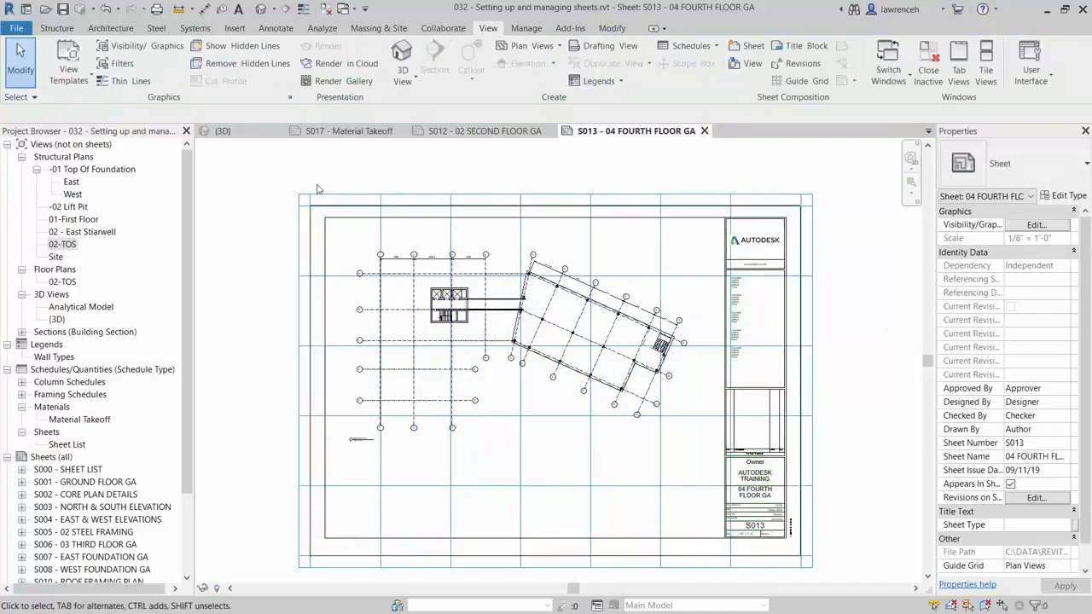
pyautogui.scroll(3, 317, 190)
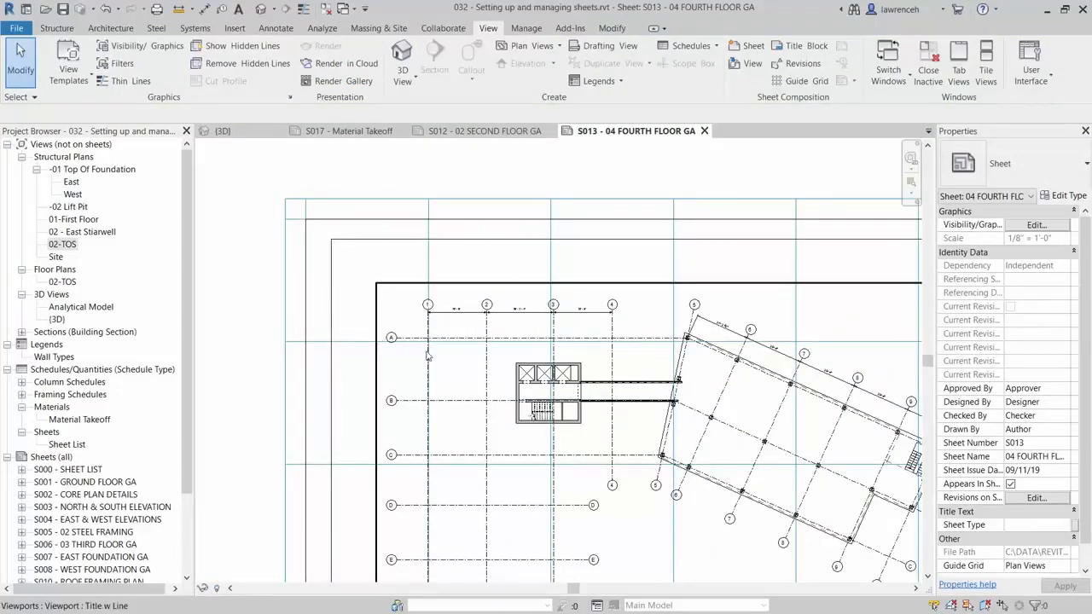
pyautogui.click(408, 321)
pyautogui.scroll(2, 407, 321)
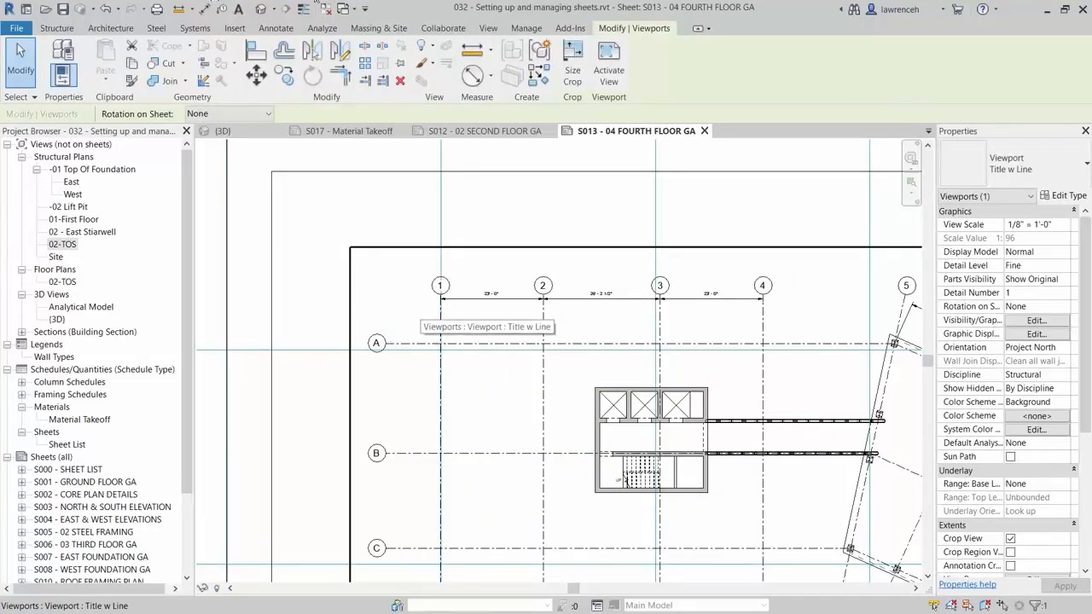
pyautogui.scroll(-2, 341, 180)
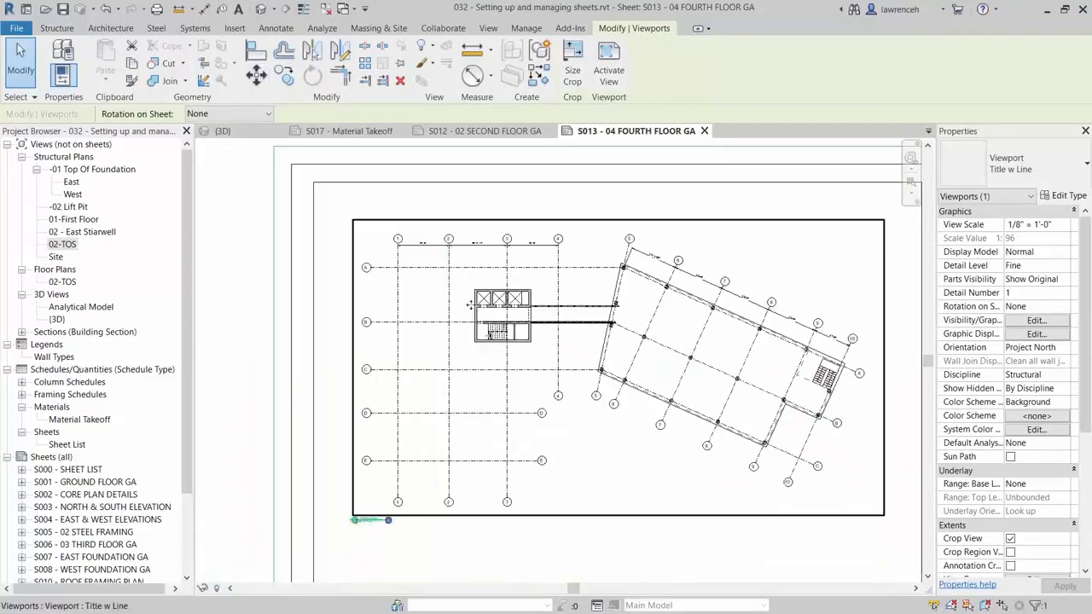
pyautogui.press('Escape')
# Move the fourth floor plan viewport on sheet S013 so grid intersection A/1 lands on the nearby guide grid intersection
pyautogui.click(478, 249)
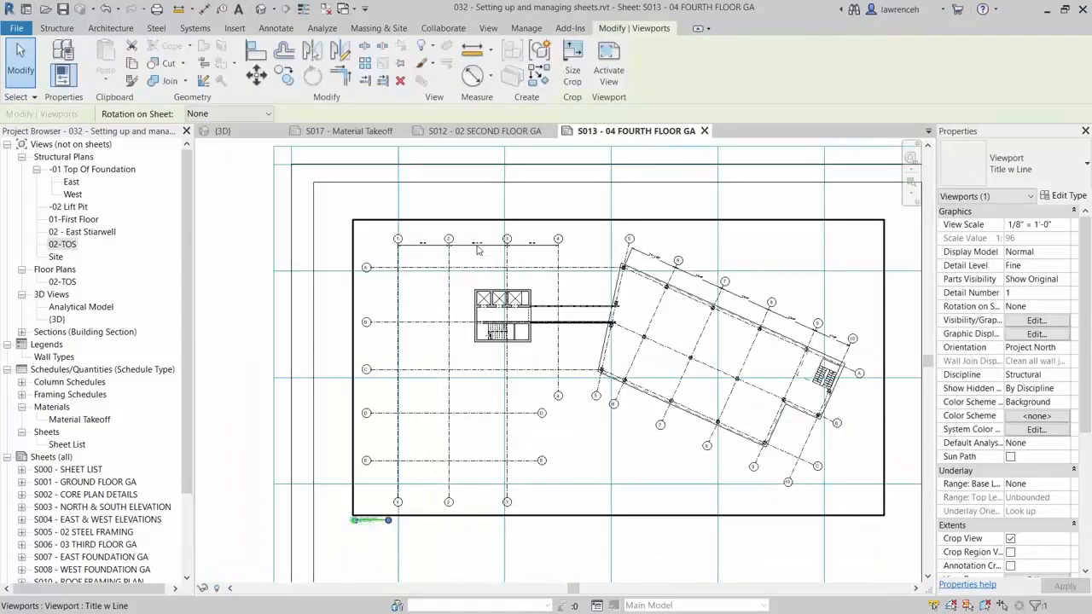
pyautogui.click(256, 76)
pyautogui.scroll(5, 388, 267)
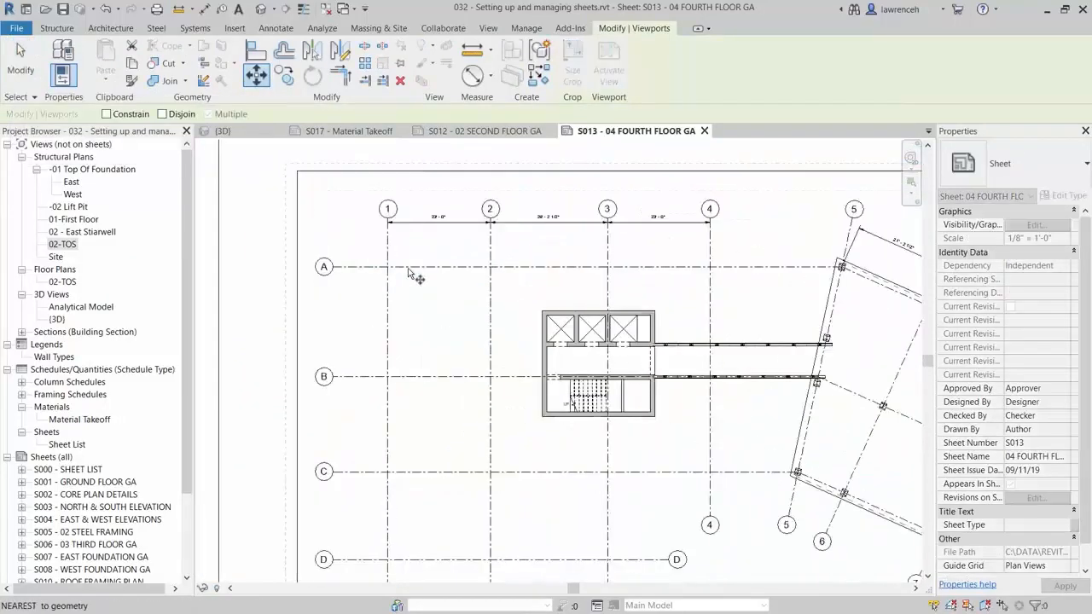
pyautogui.click(376, 266)
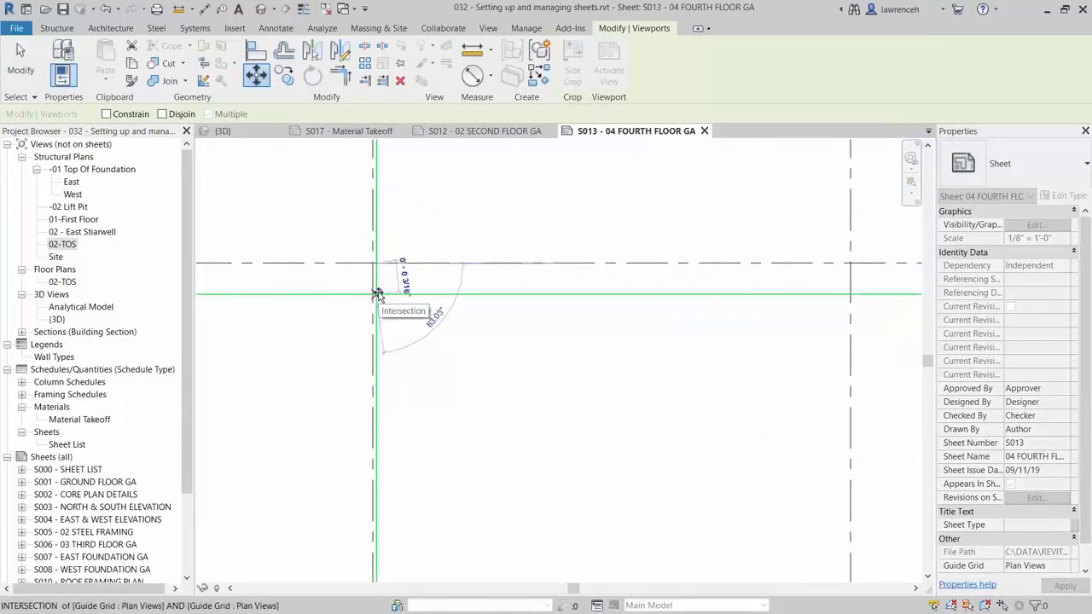
pyautogui.click(378, 295)
pyautogui.scroll(-5, 380, 297)
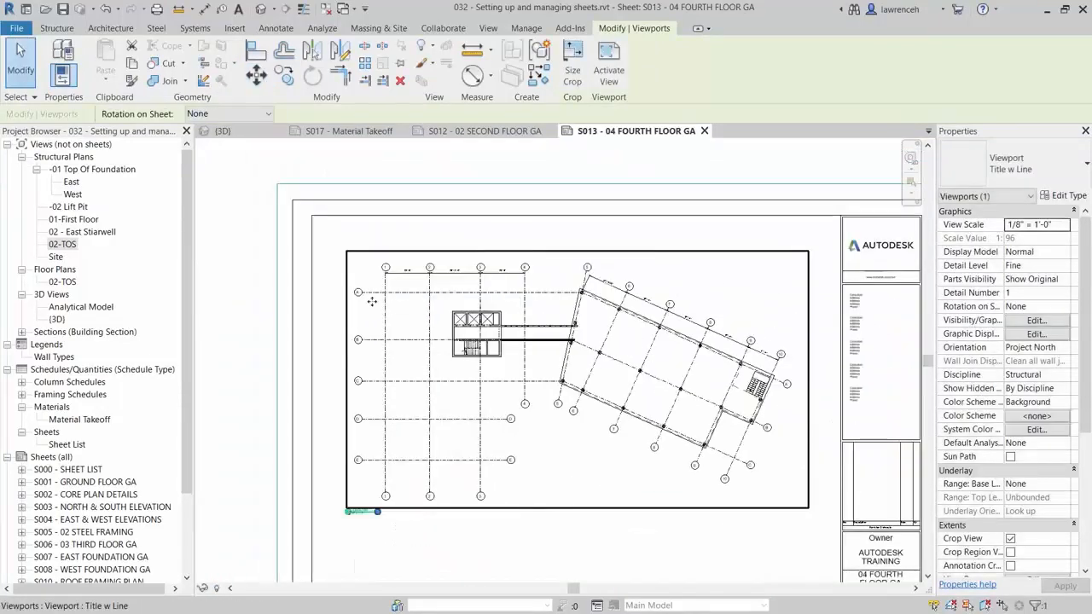
pyautogui.click(256, 320)
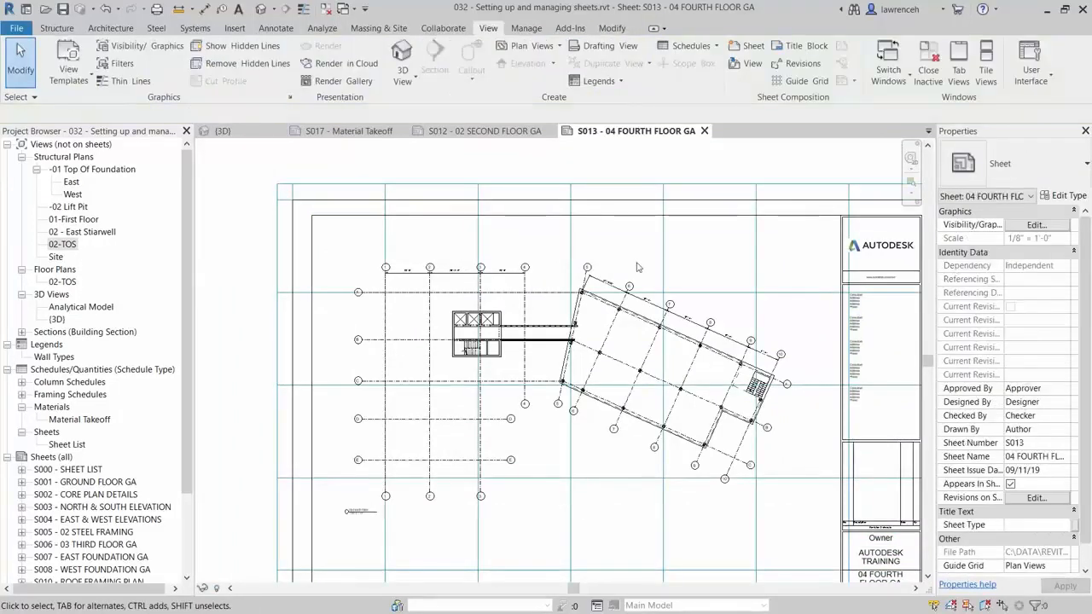
pyautogui.scroll(-2, 493, 264)
pyautogui.moveTo(492, 265); pyautogui.dragTo(450, 257, button='middle')
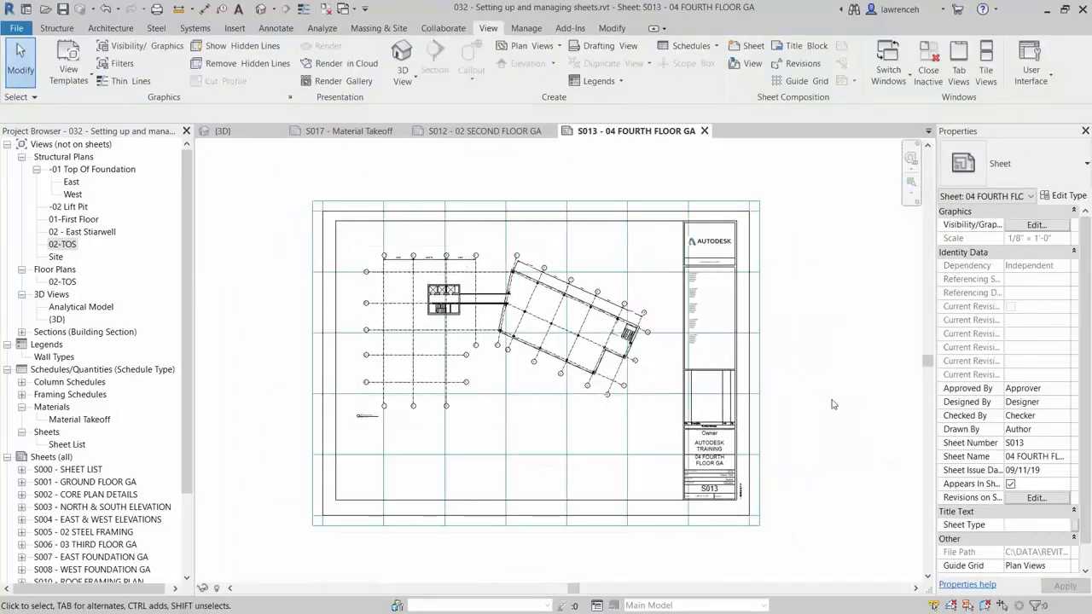
# Open sheet S012 - 02 SECOND FLOOR GA and assign the existing Plan Views guide grid to it
pyautogui.scroll(-3, 109, 524)
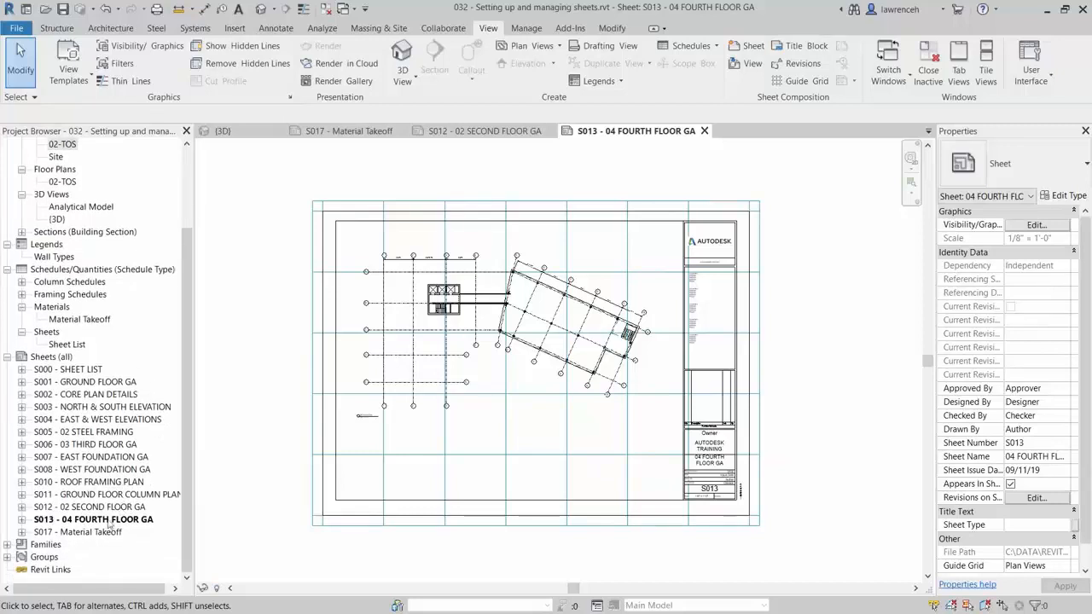
pyautogui.doubleClick(94, 507)
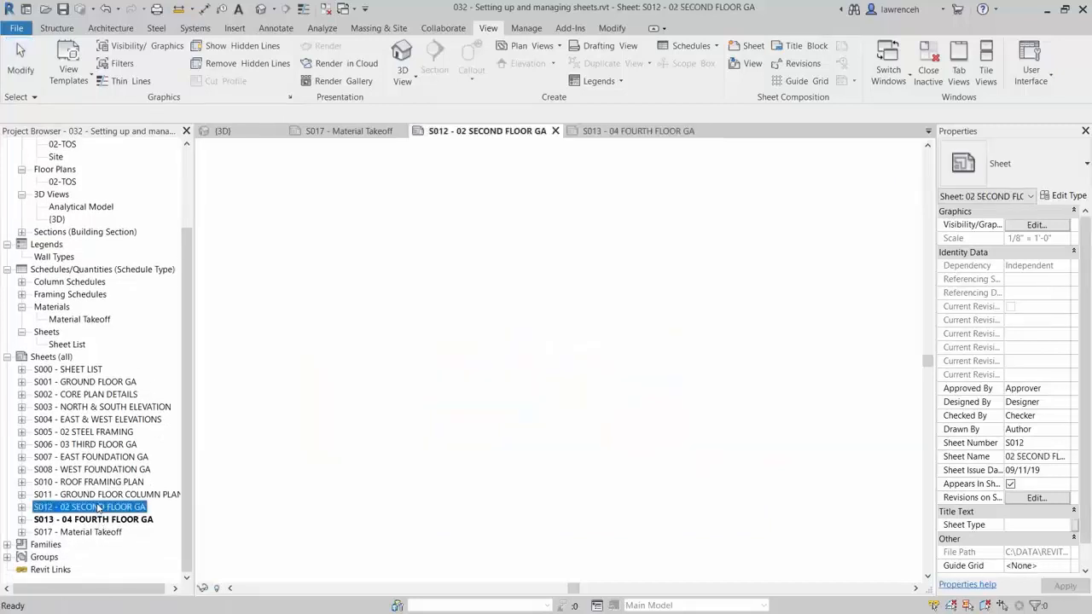
pyautogui.click(530, 488)
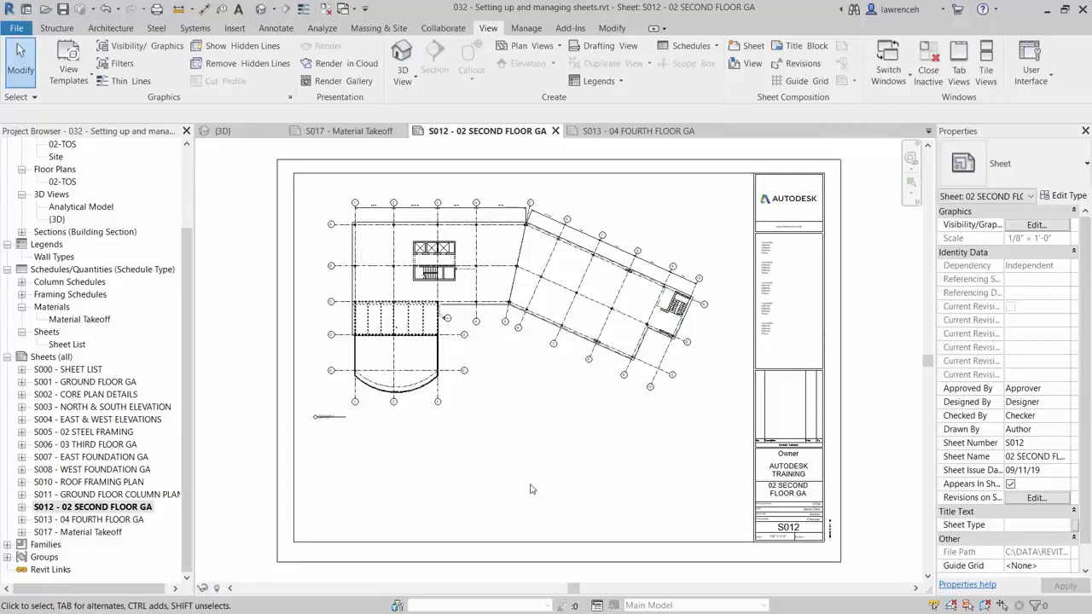
pyautogui.click(805, 81)
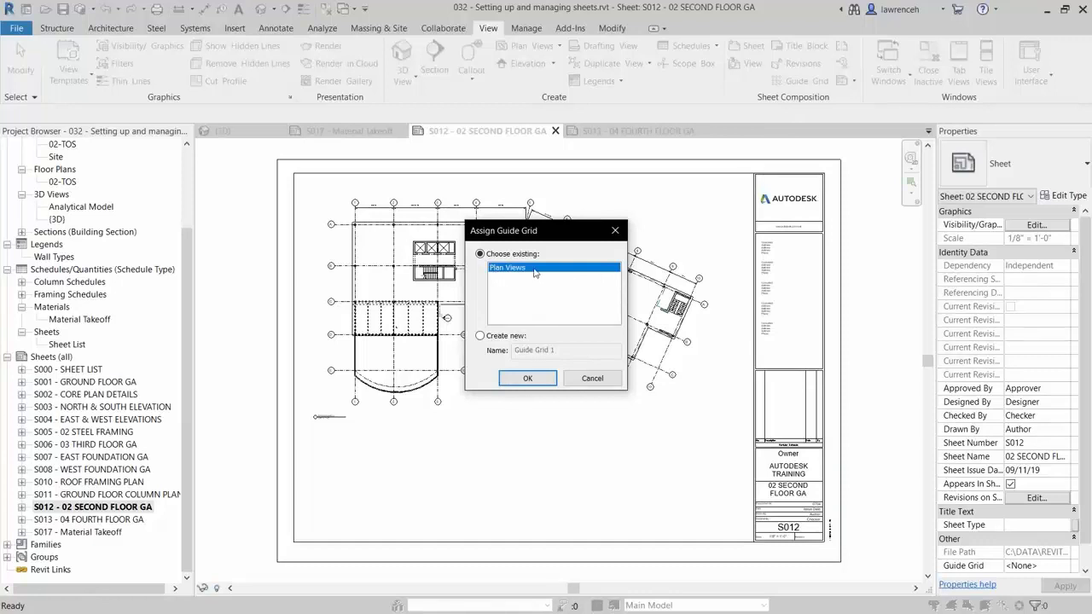
pyautogui.click(528, 378)
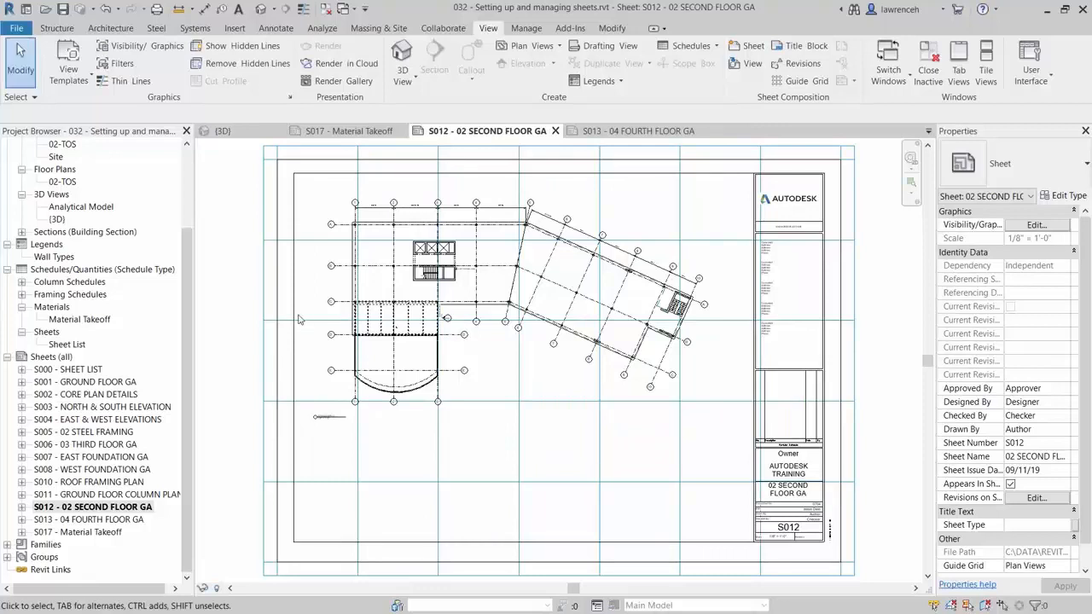
# Move the second floor plan viewport on sheet S012 so grid intersection A/1 snaps to the matching guide grid intersection
pyautogui.scroll(1, 324, 214)
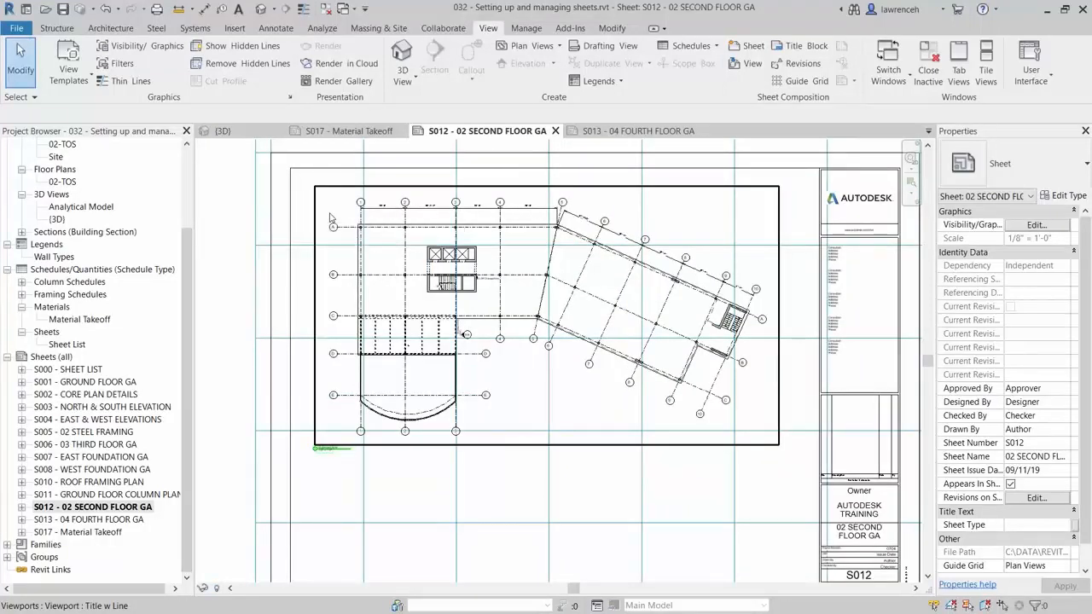
pyautogui.click(331, 217)
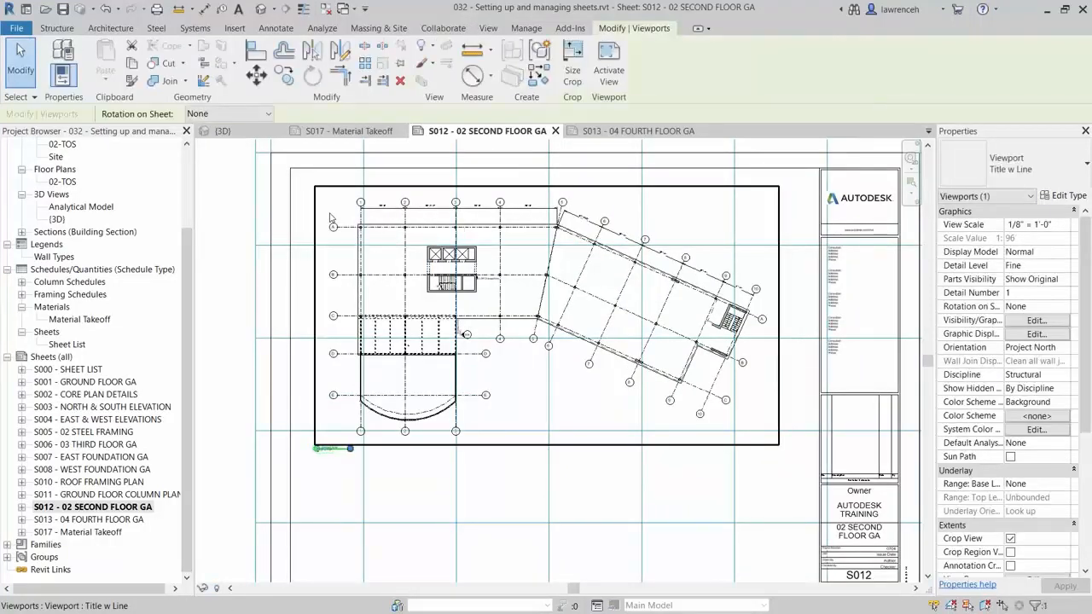
pyautogui.click(256, 75)
pyautogui.scroll(3, 367, 242)
pyautogui.scroll(2, 366, 241)
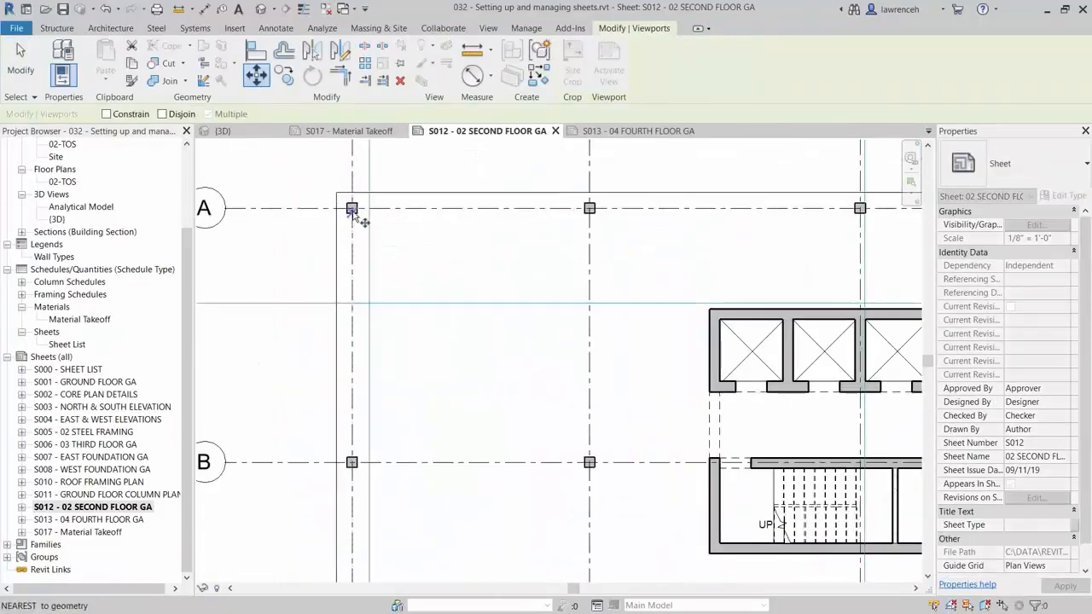
pyautogui.click(353, 209)
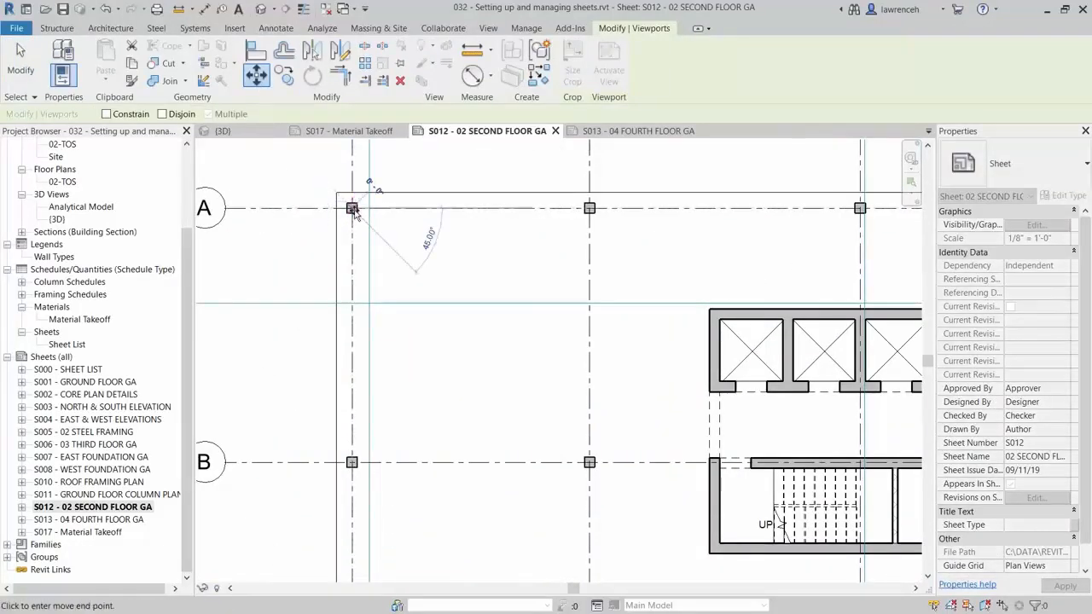
pyautogui.click(369, 304)
pyautogui.scroll(-8, 446, 349)
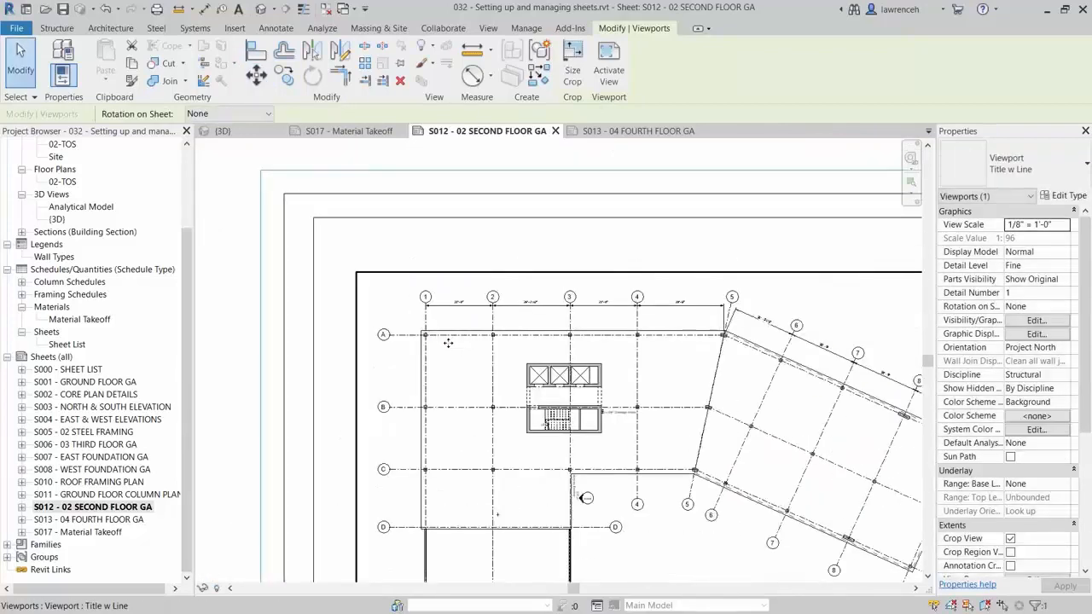
pyautogui.click(264, 354)
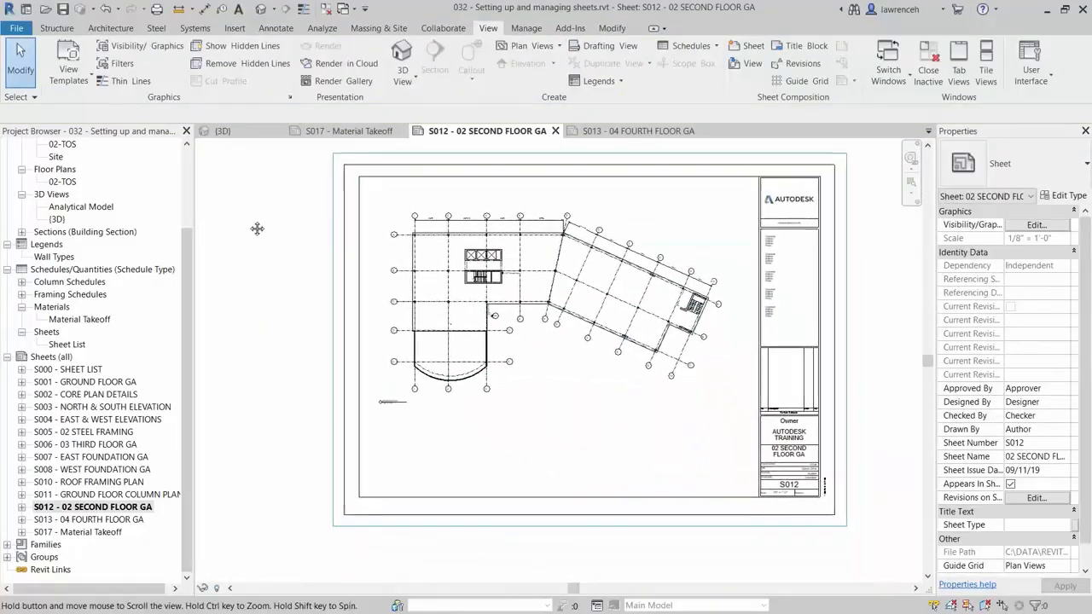
# Check the alignment of the plans on sheets S012 and S013 against the guide grid by alternating between the sheets
pyautogui.click(633, 130)
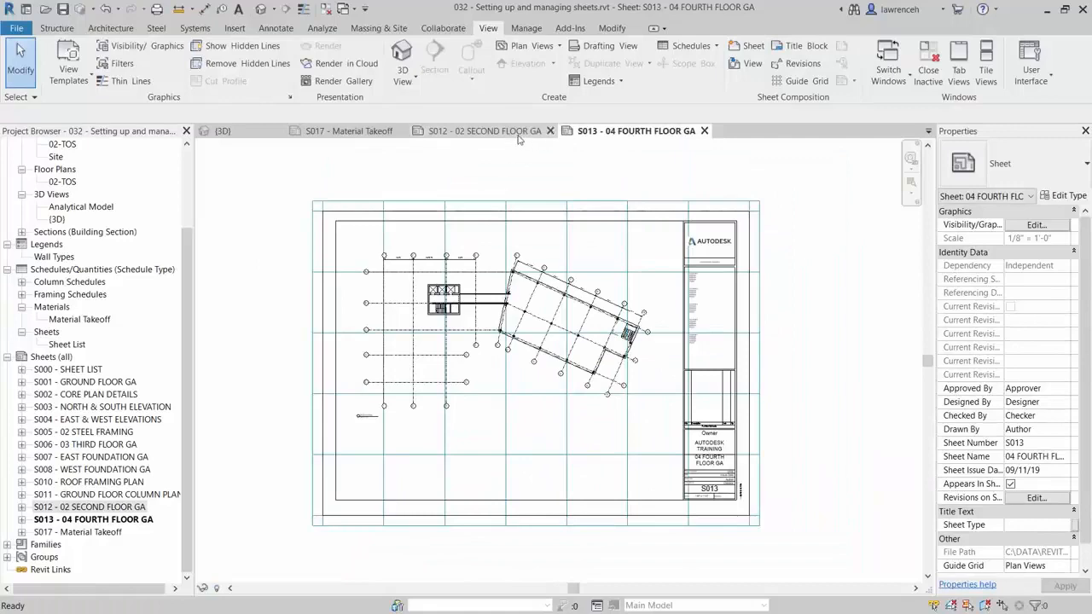
pyautogui.click(522, 137)
pyautogui.click(606, 135)
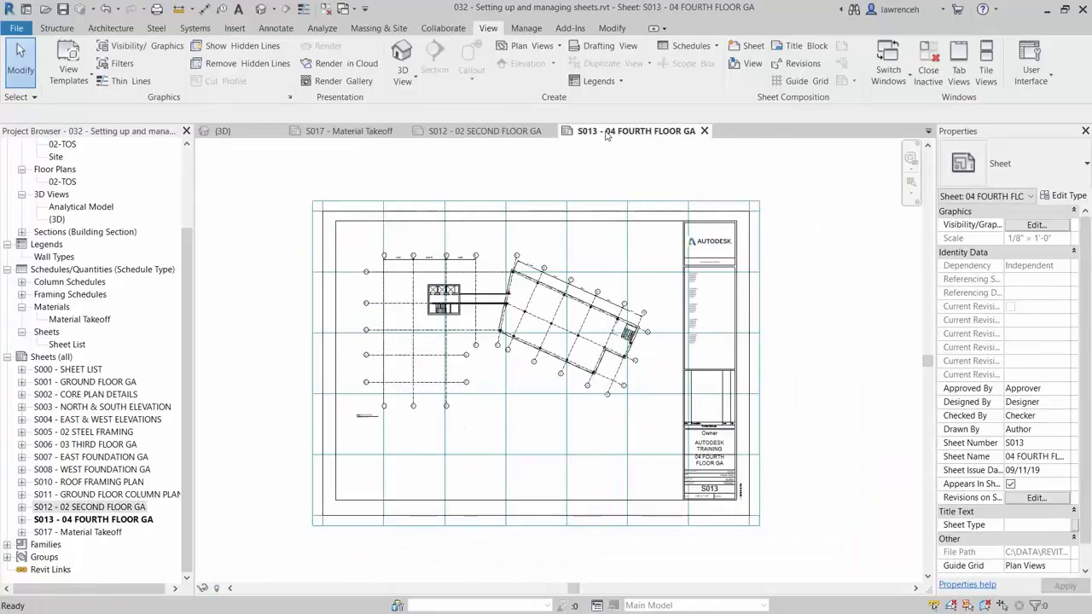
pyautogui.click(525, 134)
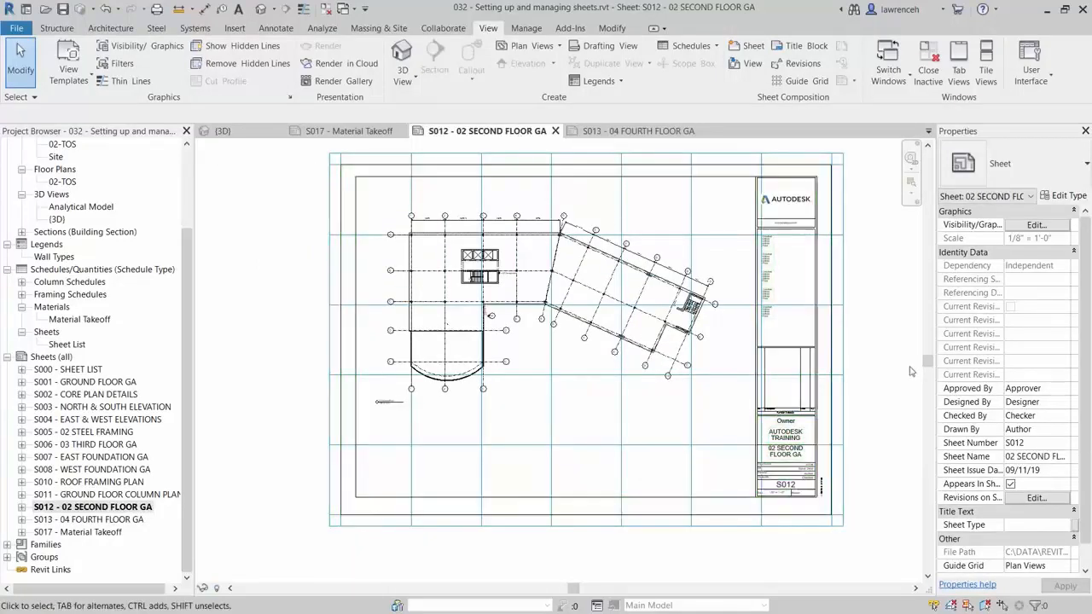
pyautogui.moveTo(890, 344); pyautogui.dragTo(884, 357, button='middle')
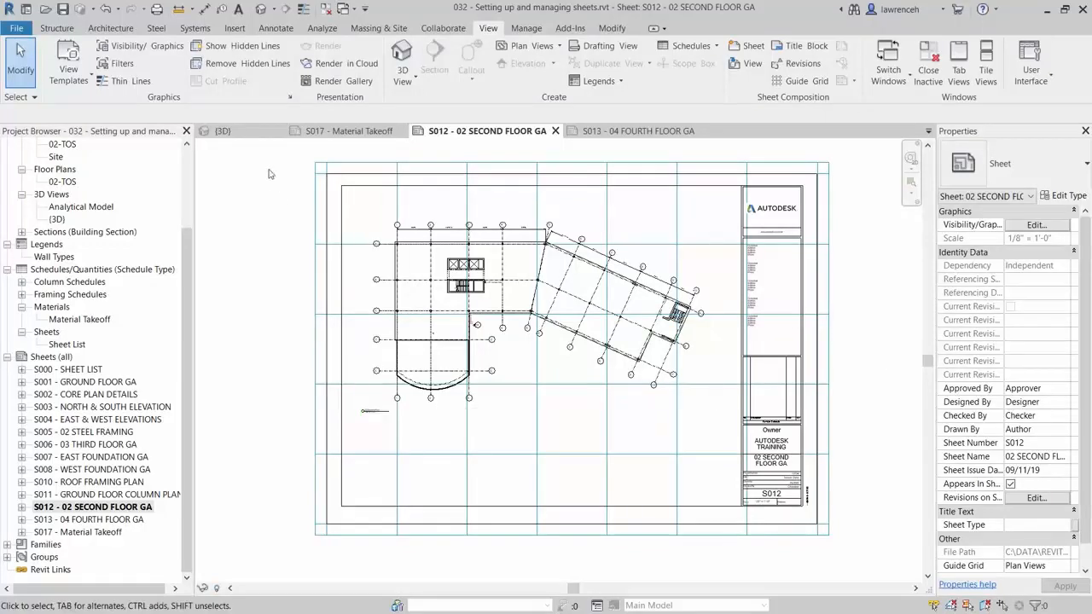
# Hide the Guide Grid annotation category on sheet S012 through its visibility/graphic overrides
pyautogui.click(141, 45)
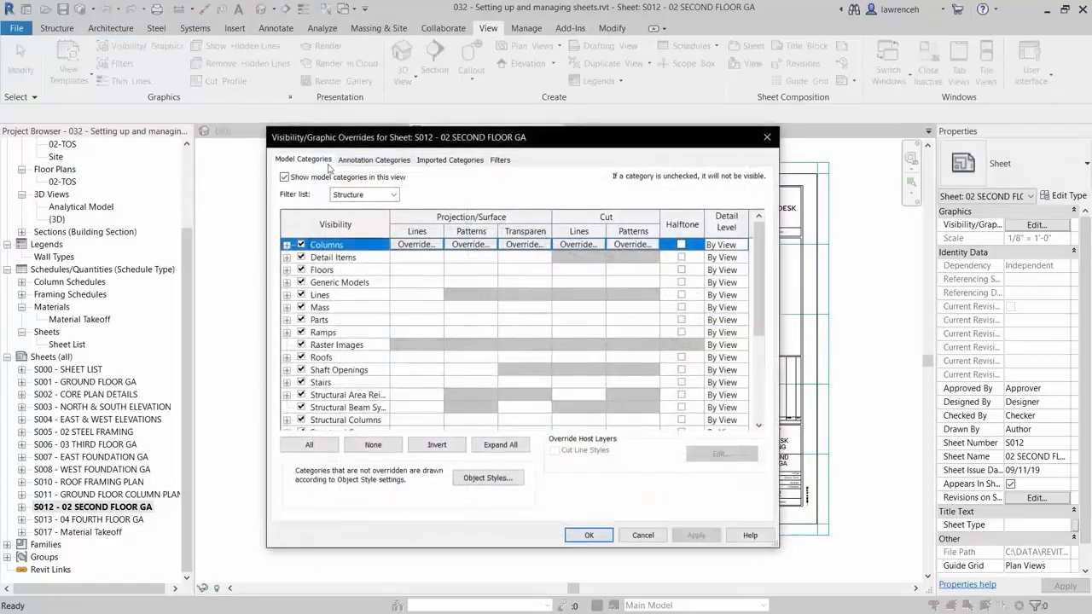
pyautogui.click(372, 163)
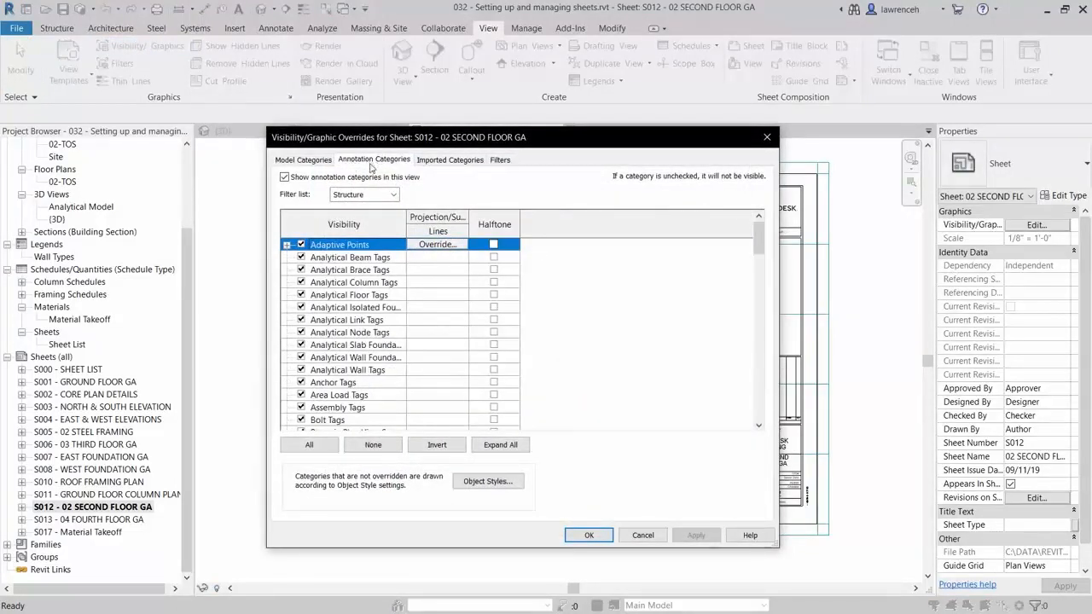
pyautogui.click(348, 407)
pyautogui.scroll(-5, 347, 407)
pyautogui.click(348, 407)
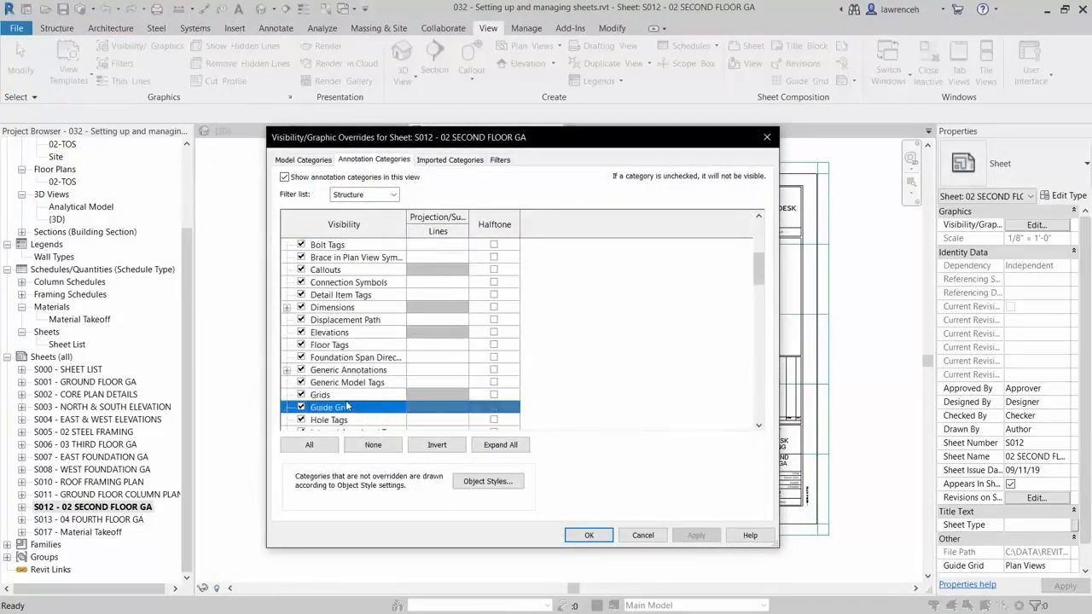
pyautogui.click(300, 408)
pyautogui.click(600, 535)
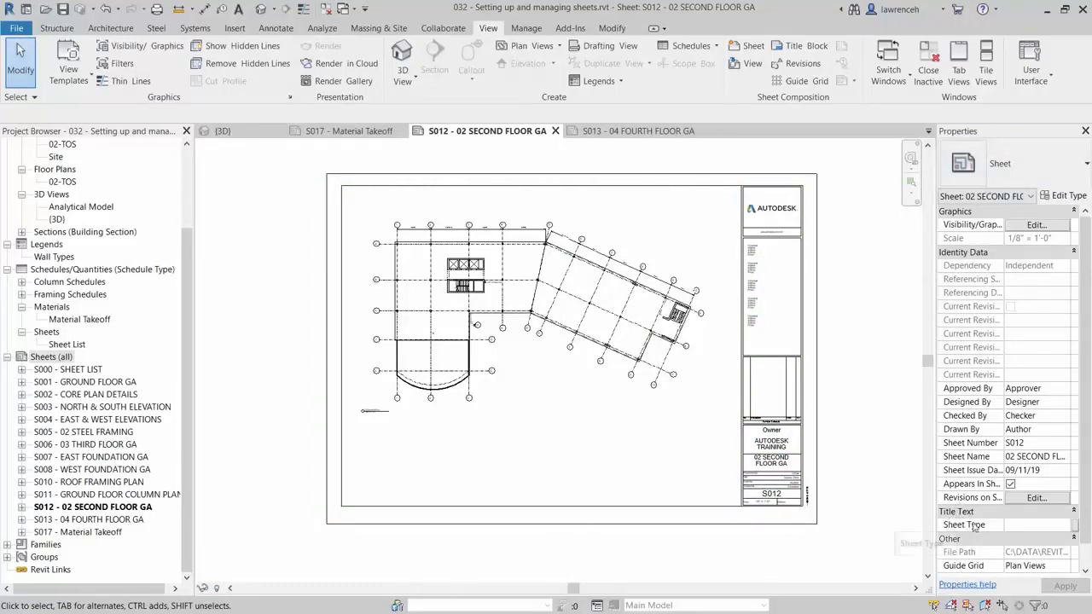
# Set the Sheet Type of sheet S012 to PLANS
pyautogui.click(1022, 526)
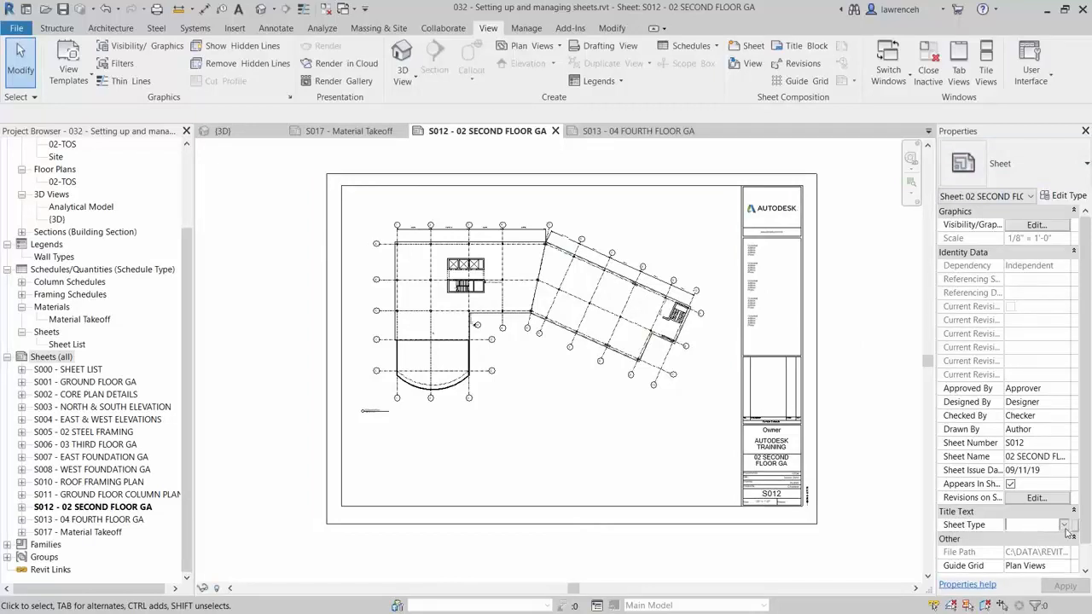
pyautogui.click(1064, 525)
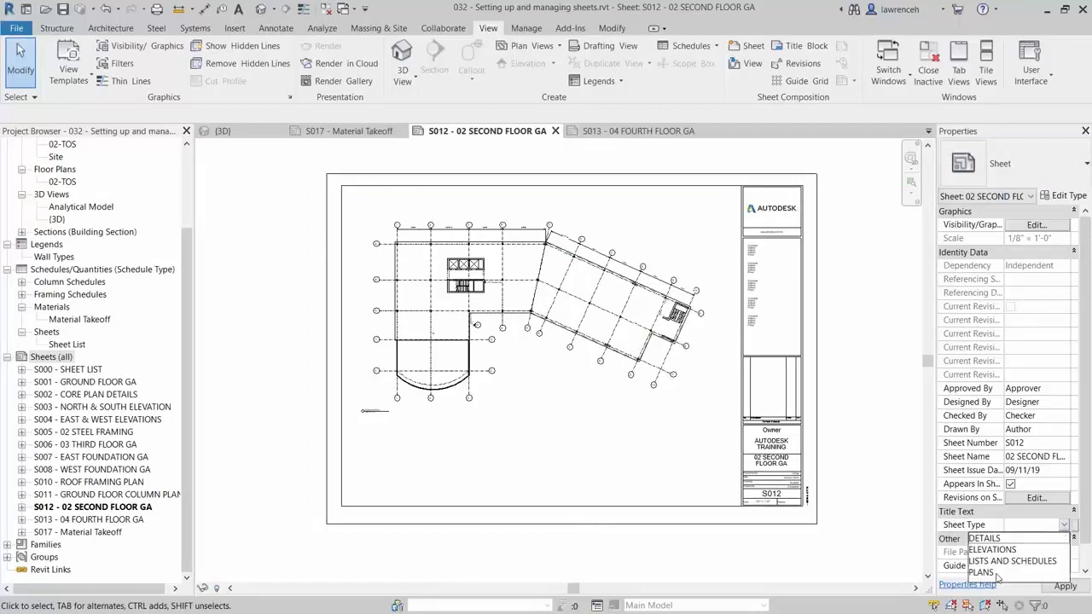
pyautogui.click(990, 572)
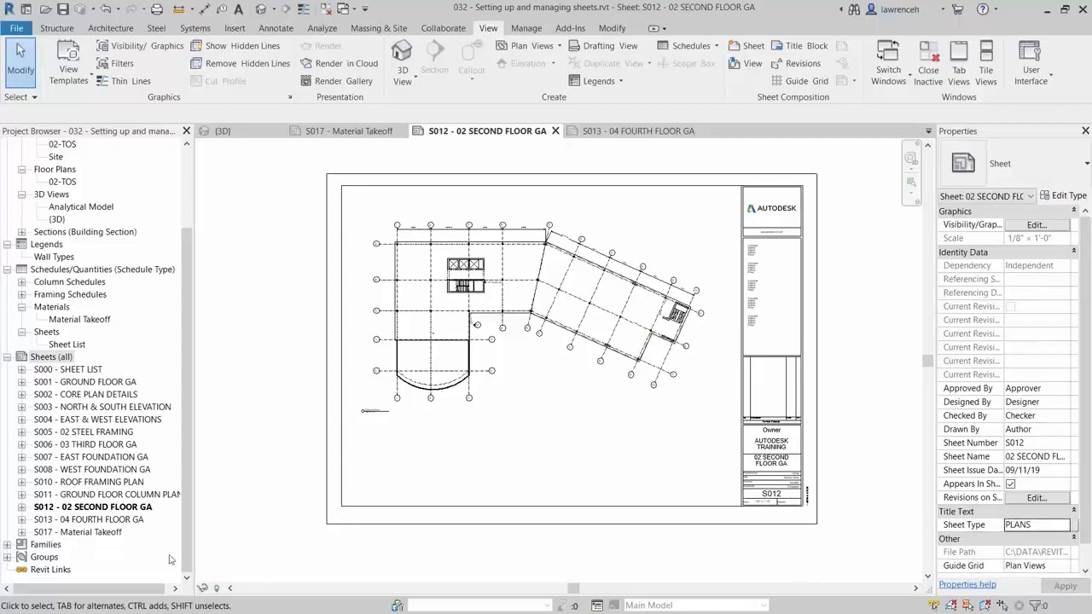
# Open sheet S013 - 04 FOURTH FLOOR GA, dismiss the save reminder, and set its Sheet Type to PLANS
pyautogui.doubleClick(115, 520)
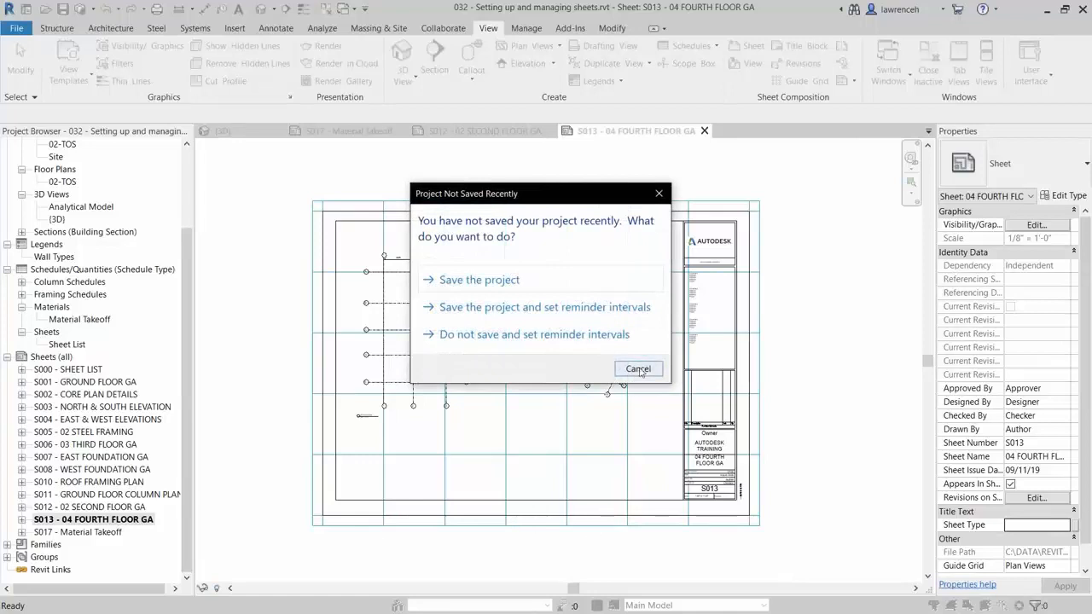
pyautogui.click(631, 376)
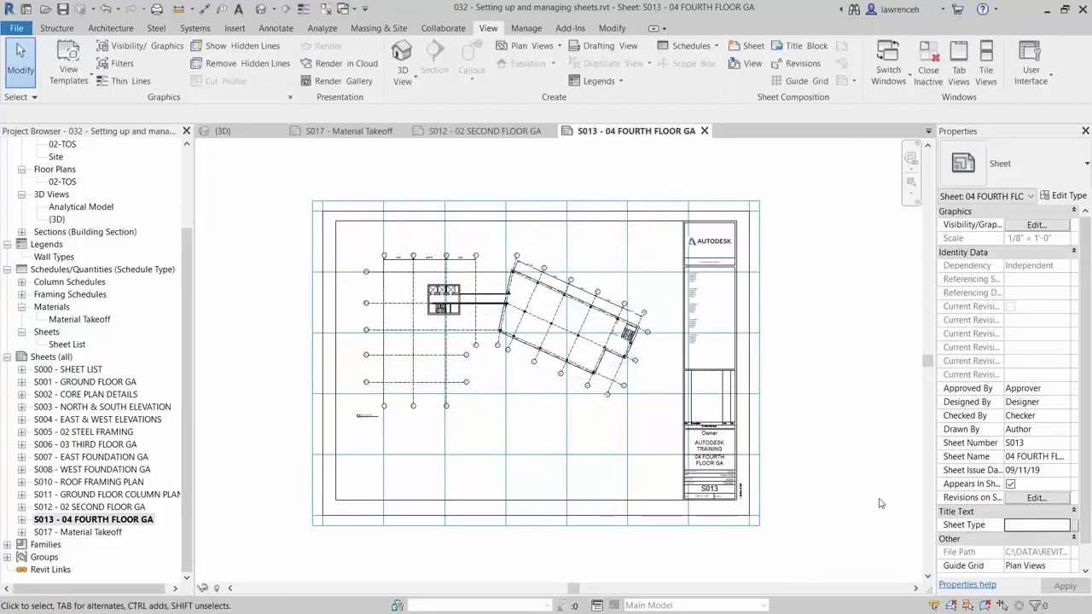
pyautogui.click(1058, 525)
pyautogui.click(1064, 526)
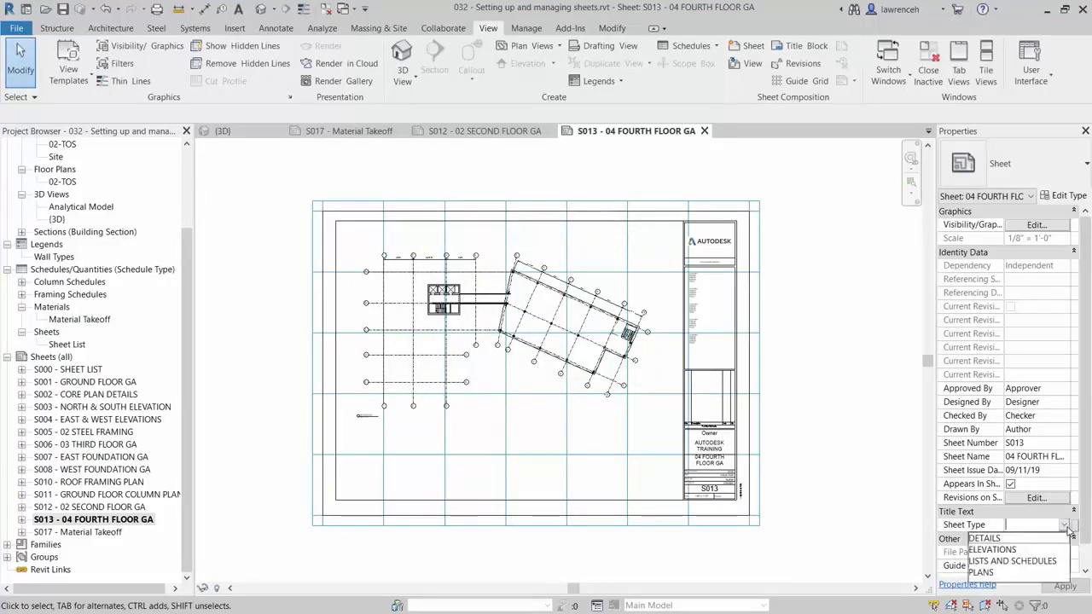
pyautogui.click(982, 573)
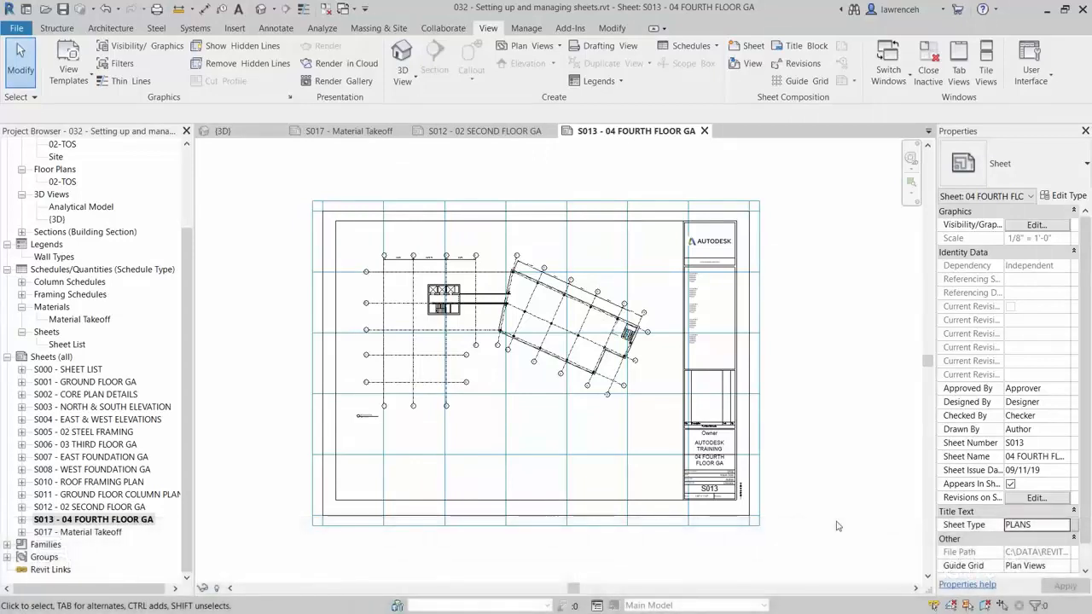
# Open the browser organization settings for the Sheets node and apply the Issue Date scheme
pyautogui.click(25, 357)
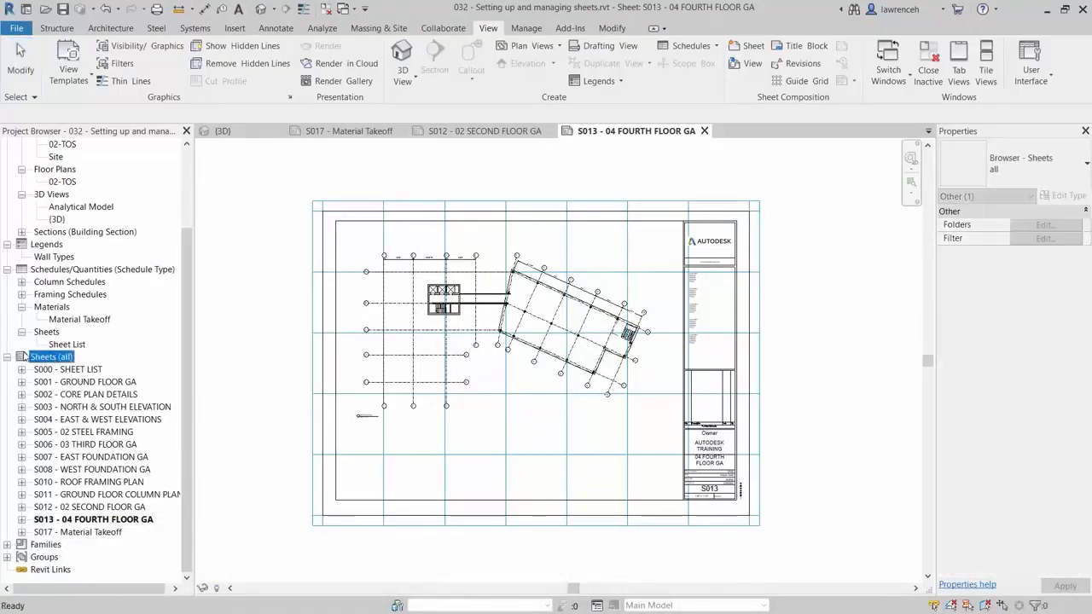
pyautogui.rightClick(52, 359)
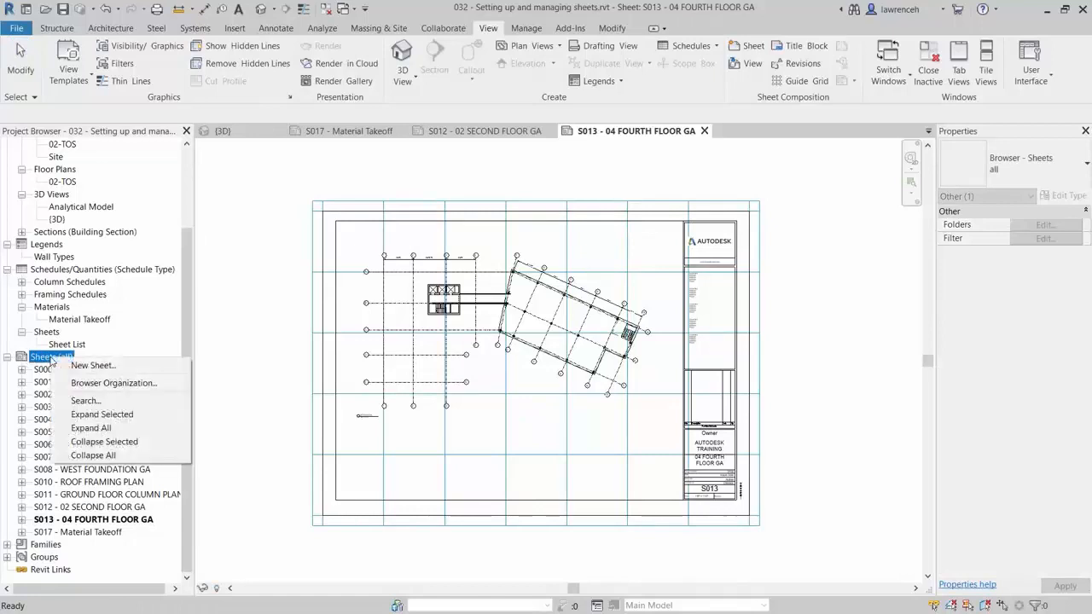
pyautogui.click(135, 385)
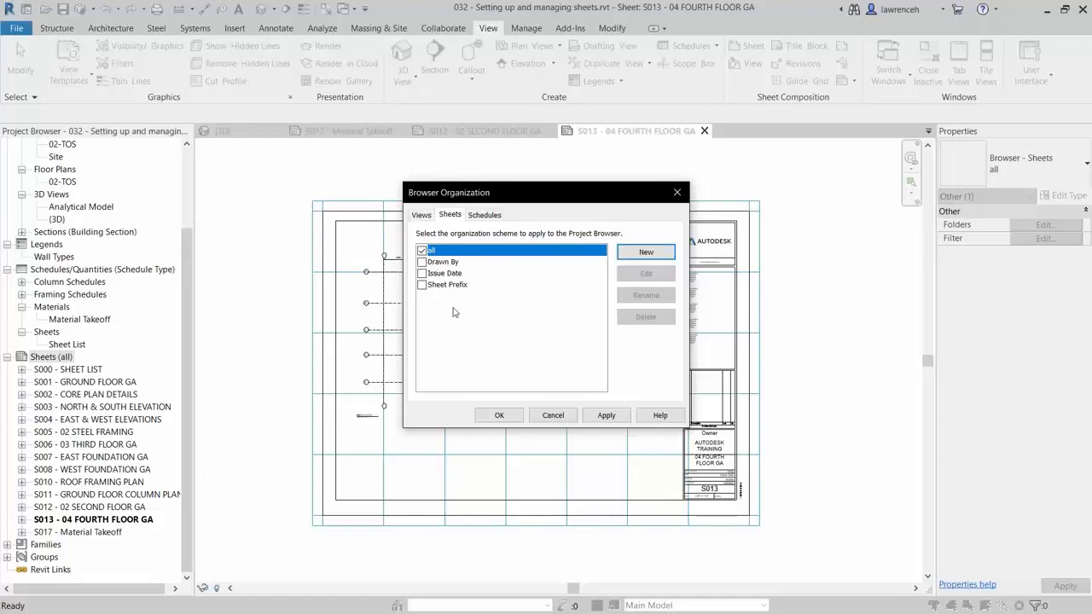
pyautogui.click(421, 273)
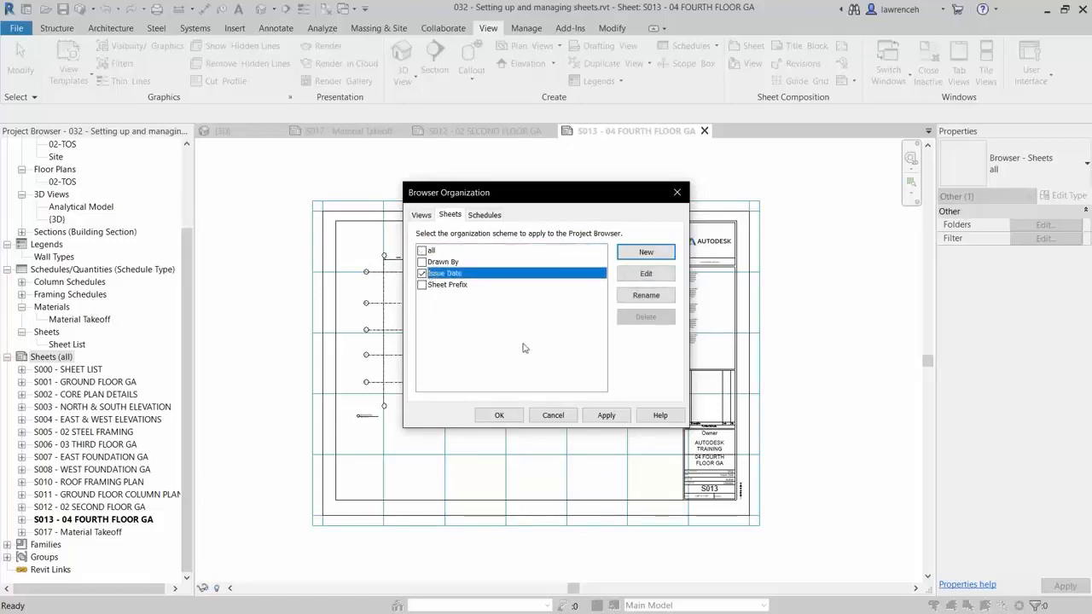
pyautogui.click(604, 418)
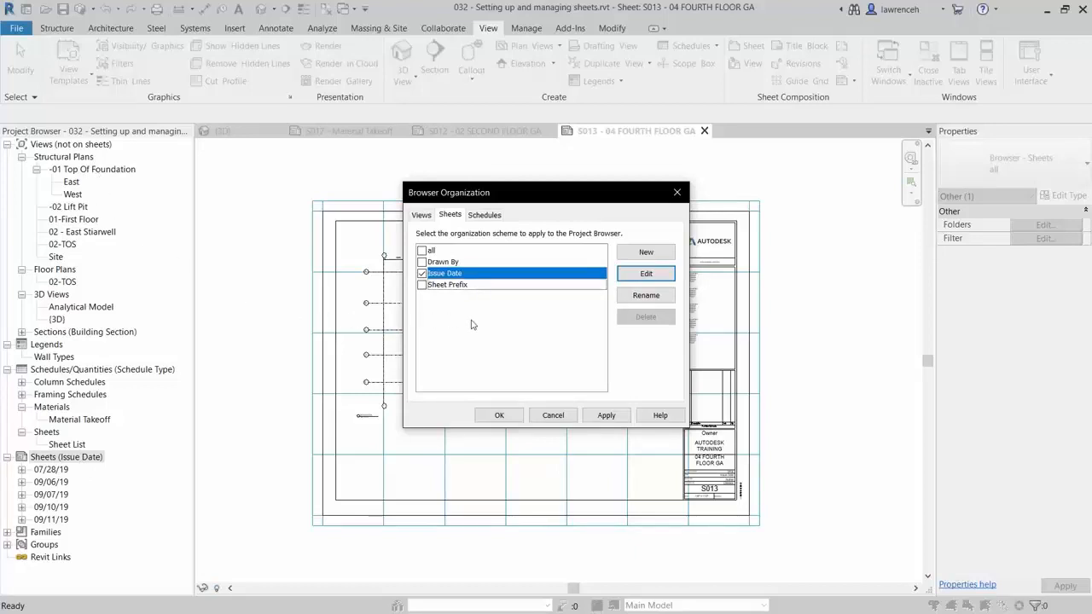
# Create a new sheet browser organization scheme named Sheet Type
pyautogui.click(647, 254)
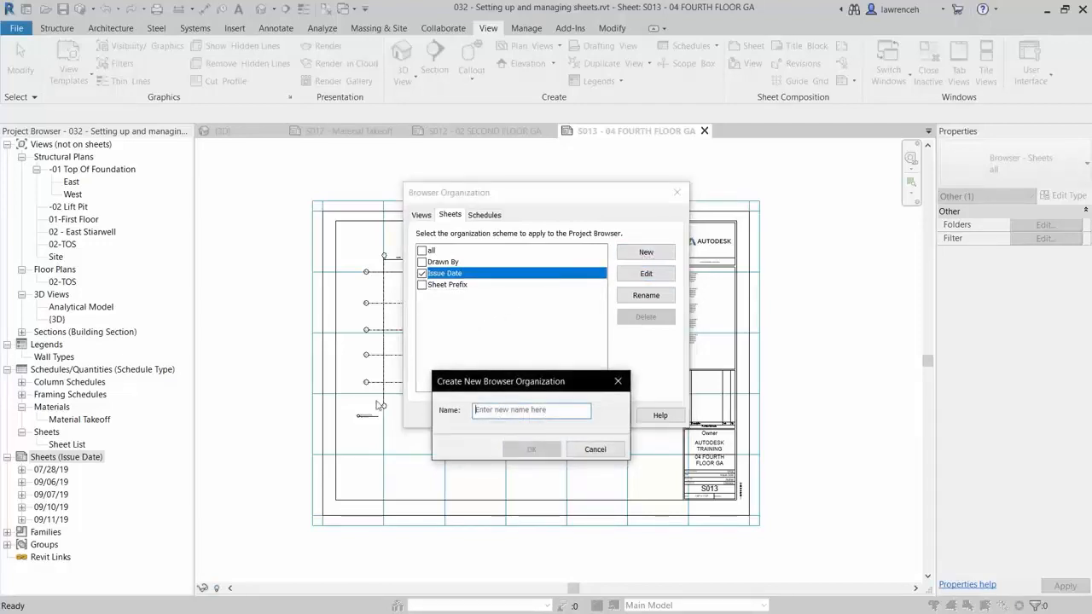
pyautogui.write('SHeet Type')
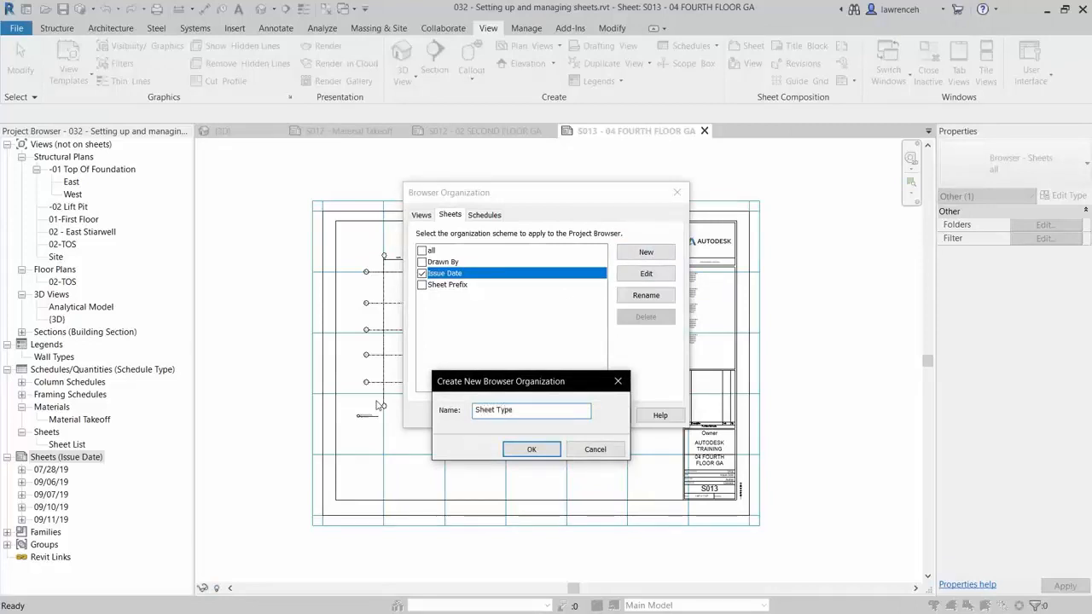
pyautogui.click(512, 451)
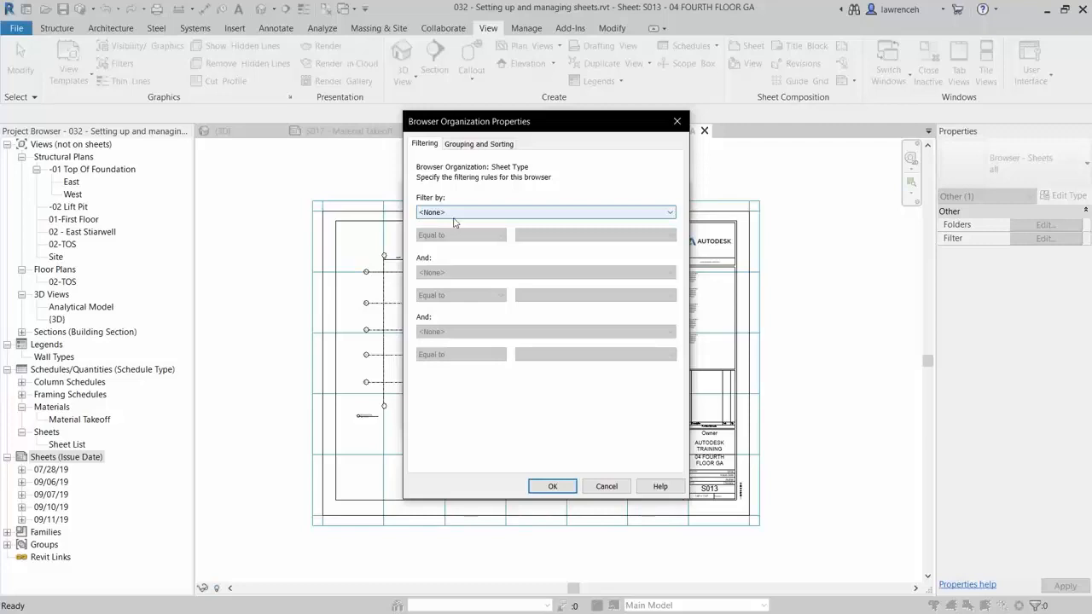
# Group the Sheet Type scheme by Sheet Type and then by Sheet Number, keeping all characters for both levels
pyautogui.click(462, 145)
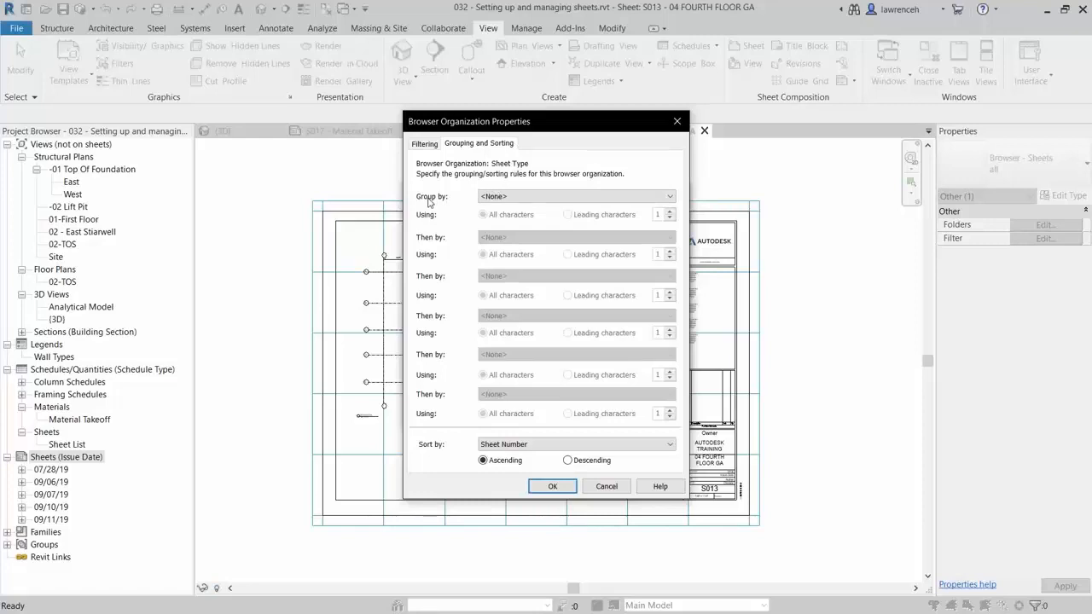
pyautogui.click(526, 198)
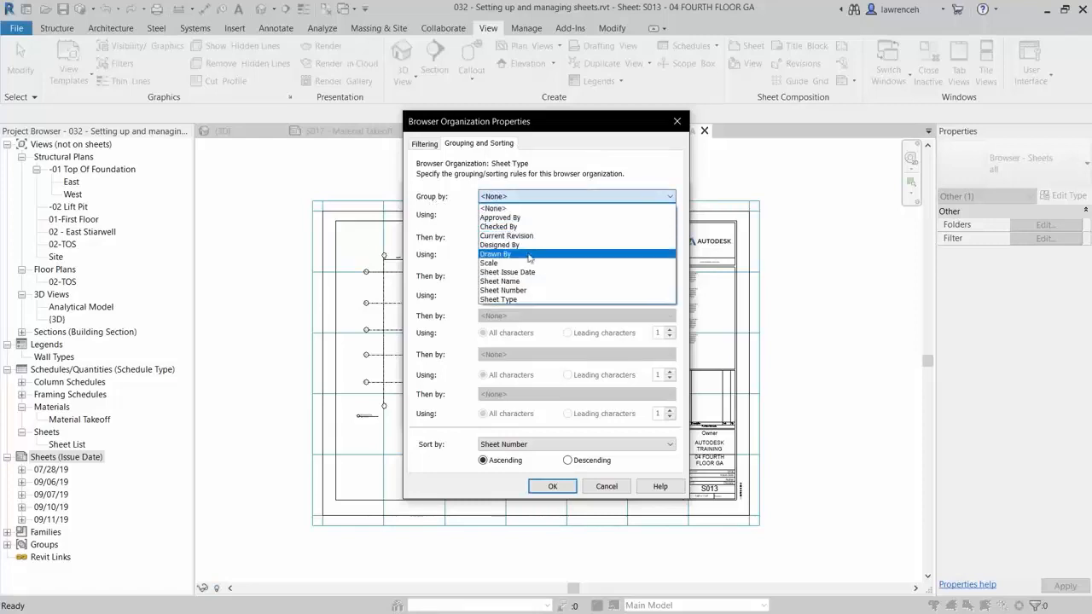
pyautogui.click(527, 300)
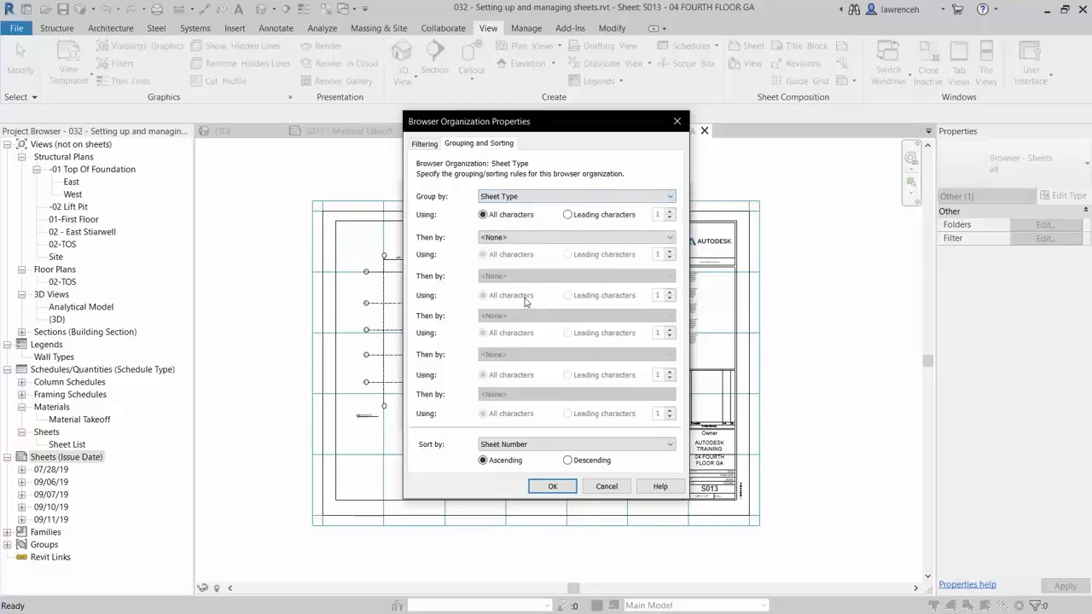
pyautogui.click(527, 239)
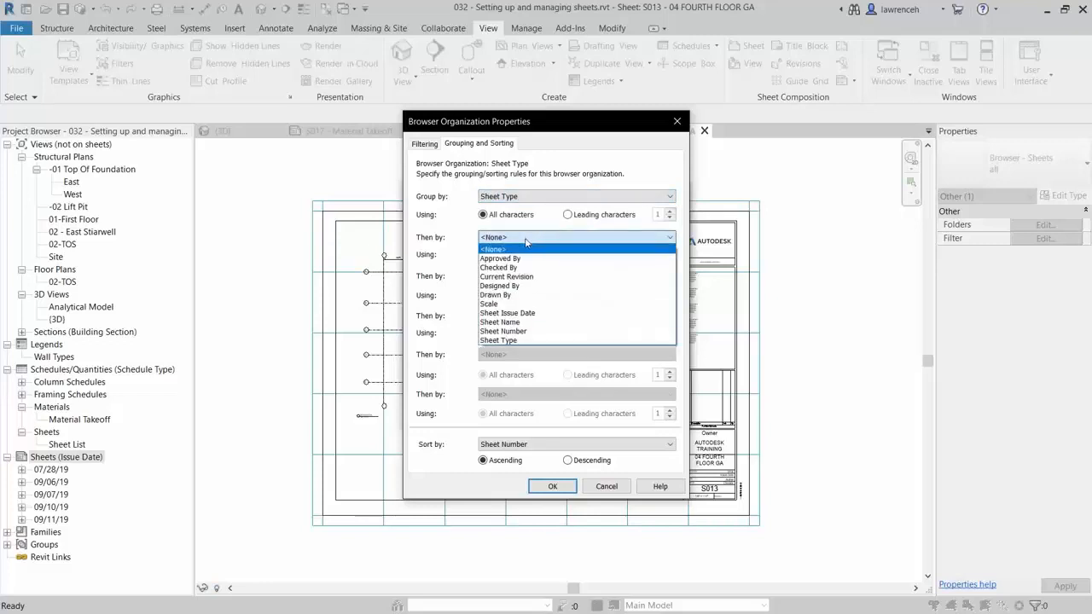
pyautogui.click(524, 331)
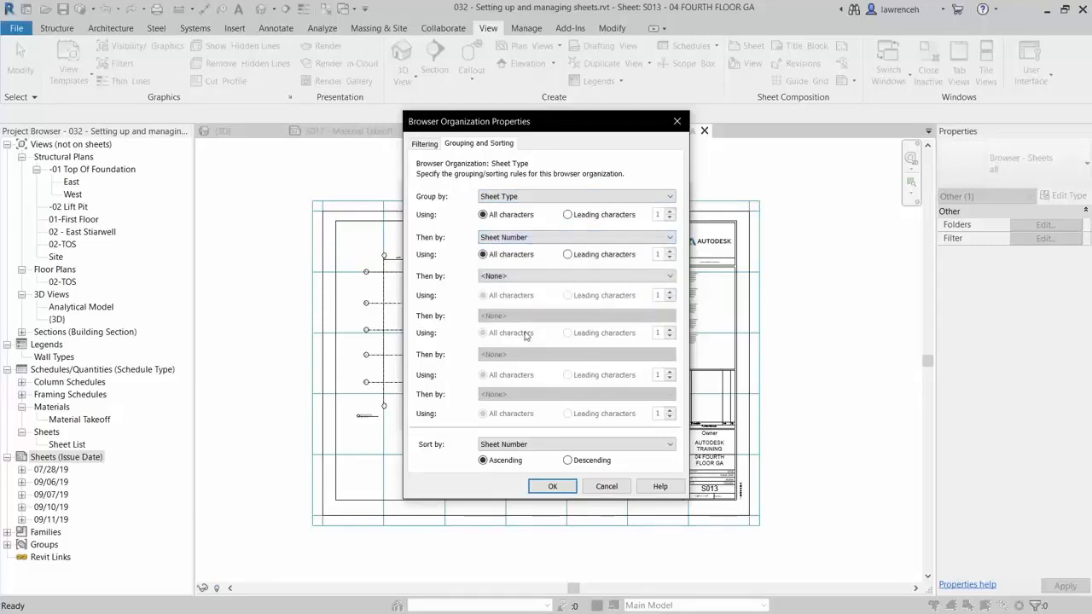
pyautogui.click(553, 488)
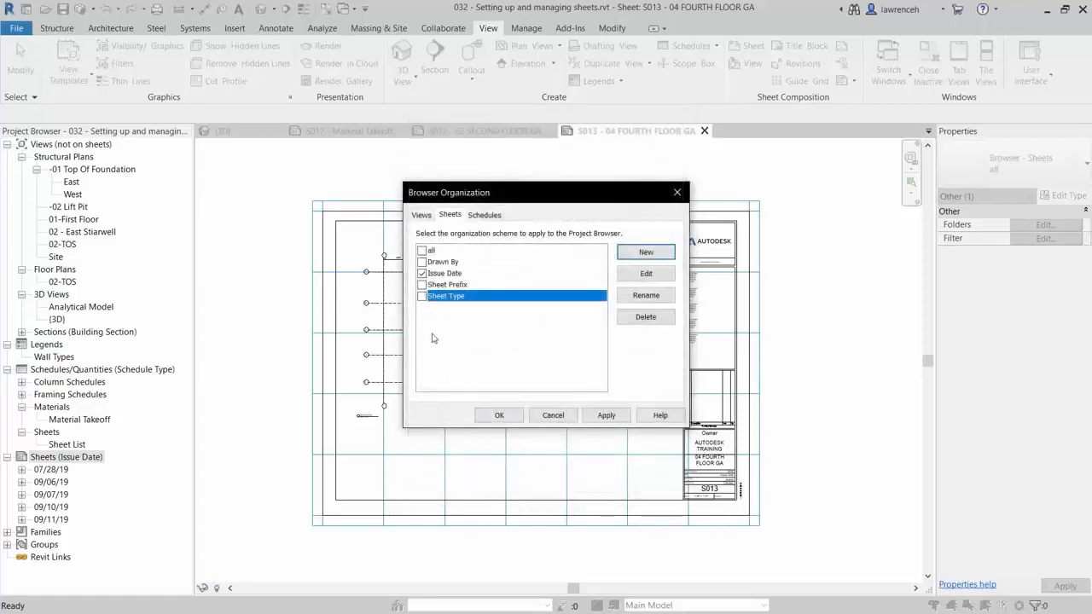
# Apply the Sheet Type scheme to the project's sheets and expand the ELEVATIONS and PLANS groups in the browser
pyautogui.click(422, 296)
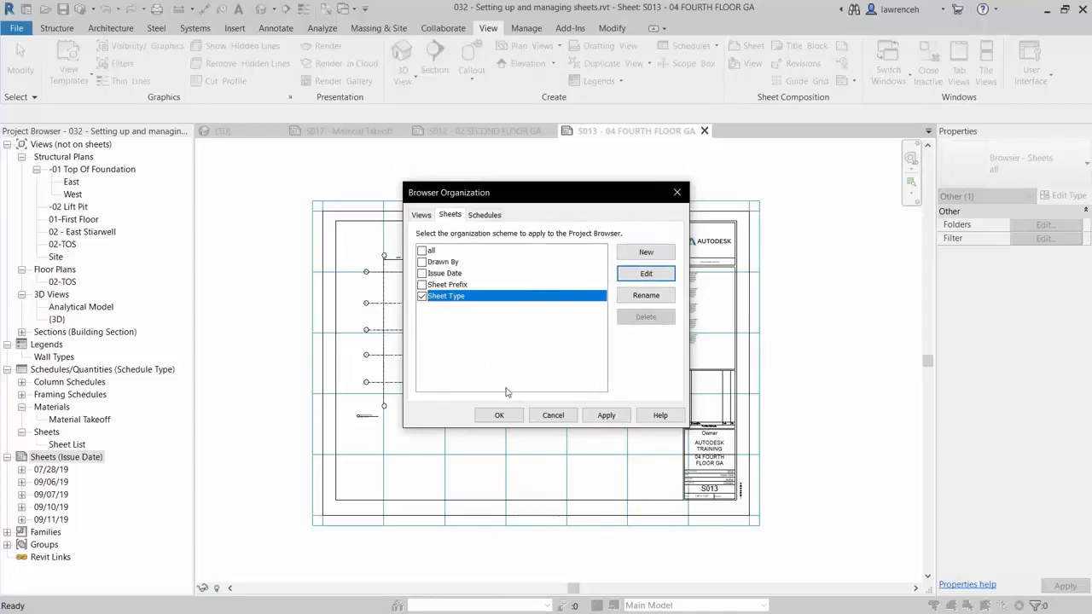
pyautogui.click(511, 417)
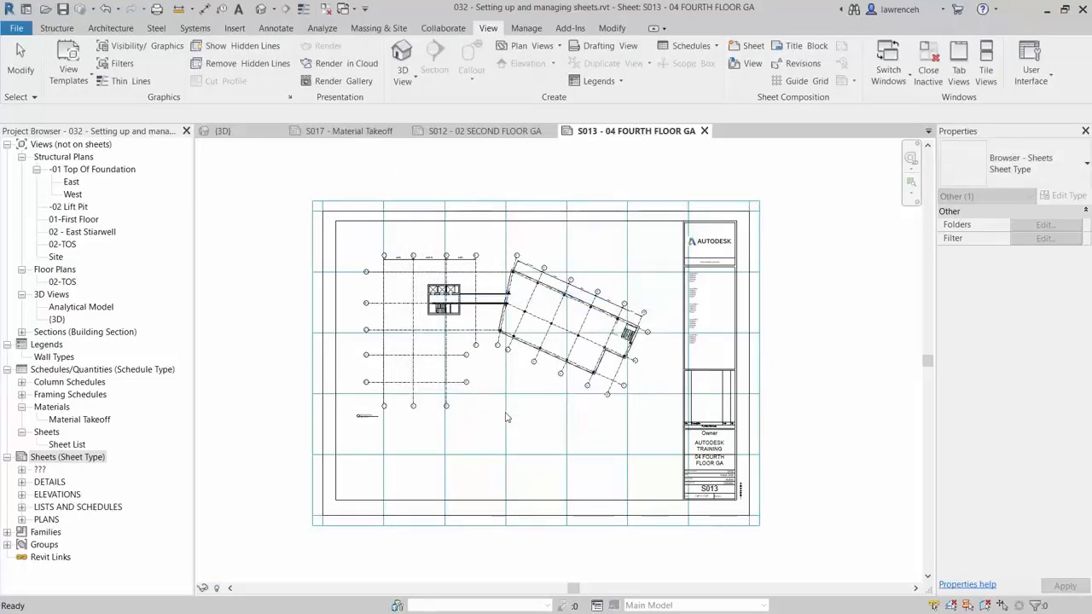
pyautogui.click(268, 479)
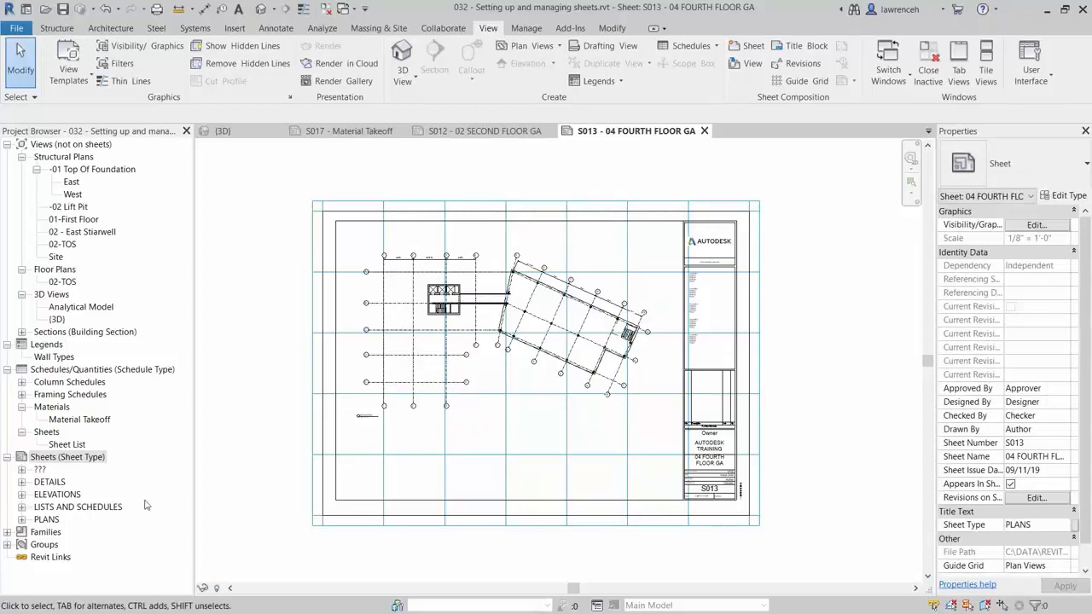
pyautogui.click(22, 495)
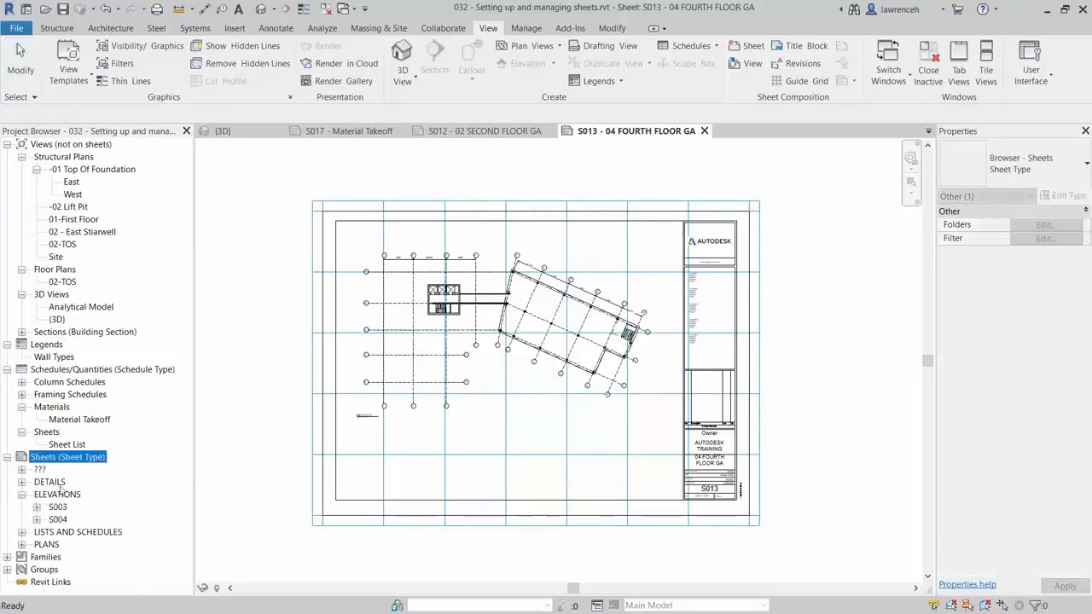
pyautogui.click(22, 544)
pyautogui.scroll(-1, 107, 506)
pyautogui.scroll(2, 106, 506)
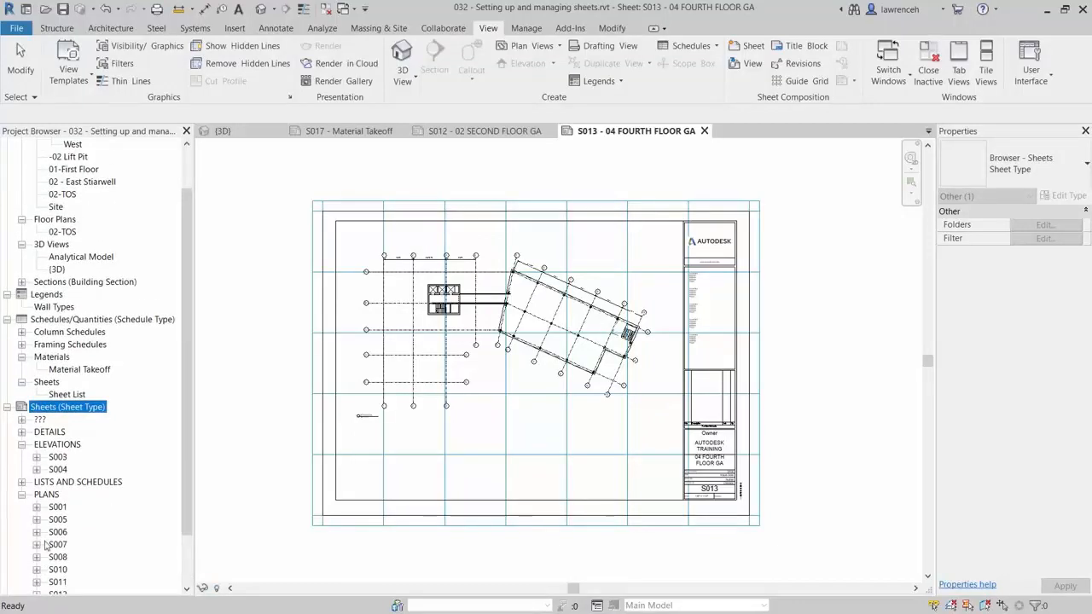
# Find sheet S017 - Material Takeoff in the unclassified ??? group and set its Sheet Type to LISTS AND SCHEDULES
pyautogui.click(40, 419)
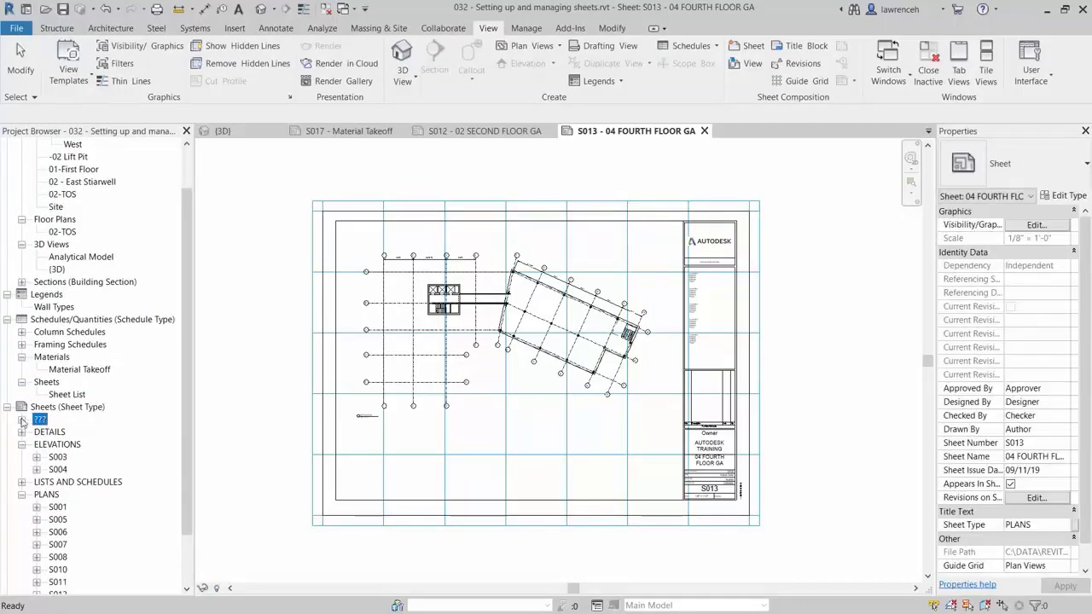
pyautogui.click(22, 420)
pyautogui.click(57, 433)
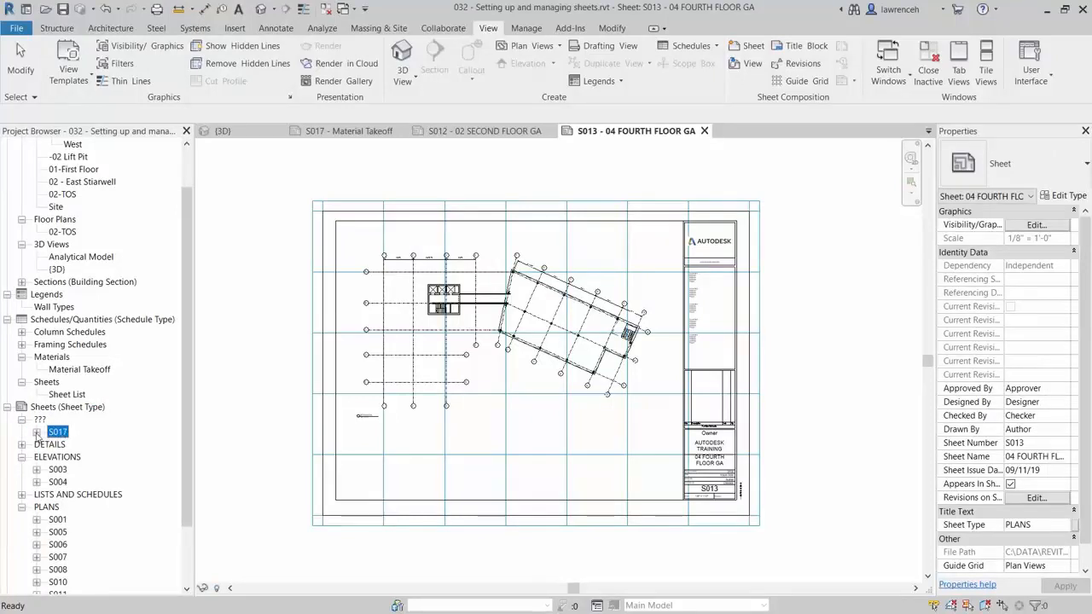
pyautogui.click(35, 432)
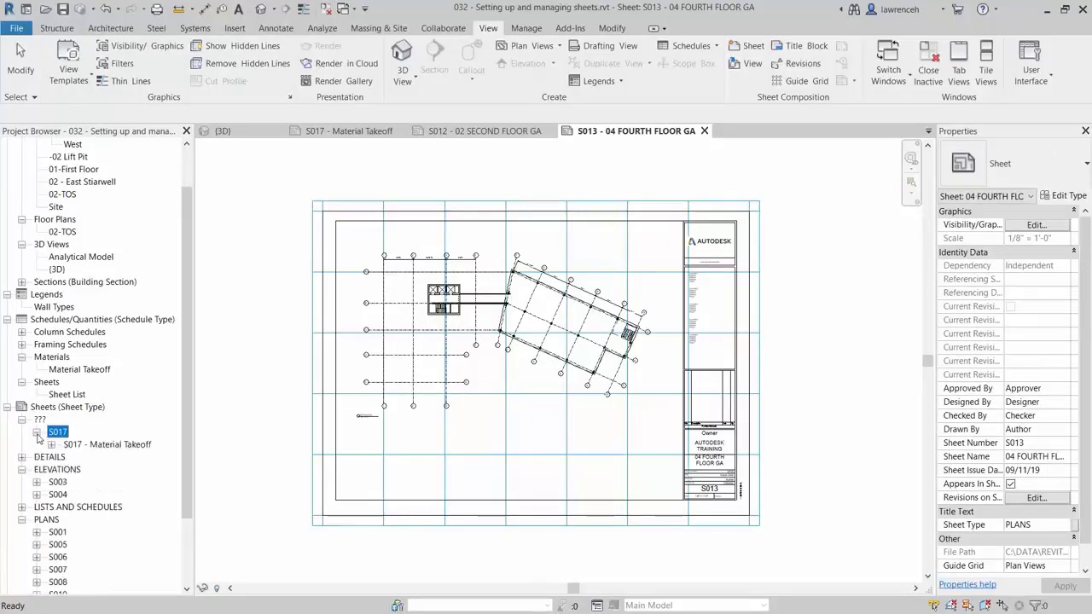
pyautogui.click(103, 447)
pyautogui.click(97, 452)
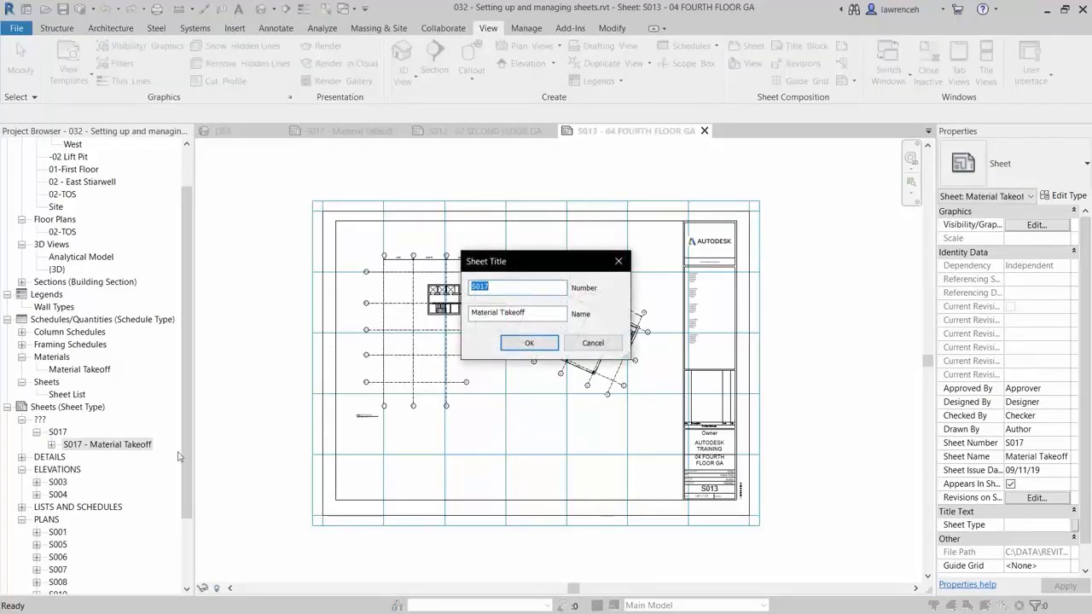
pyautogui.click(597, 341)
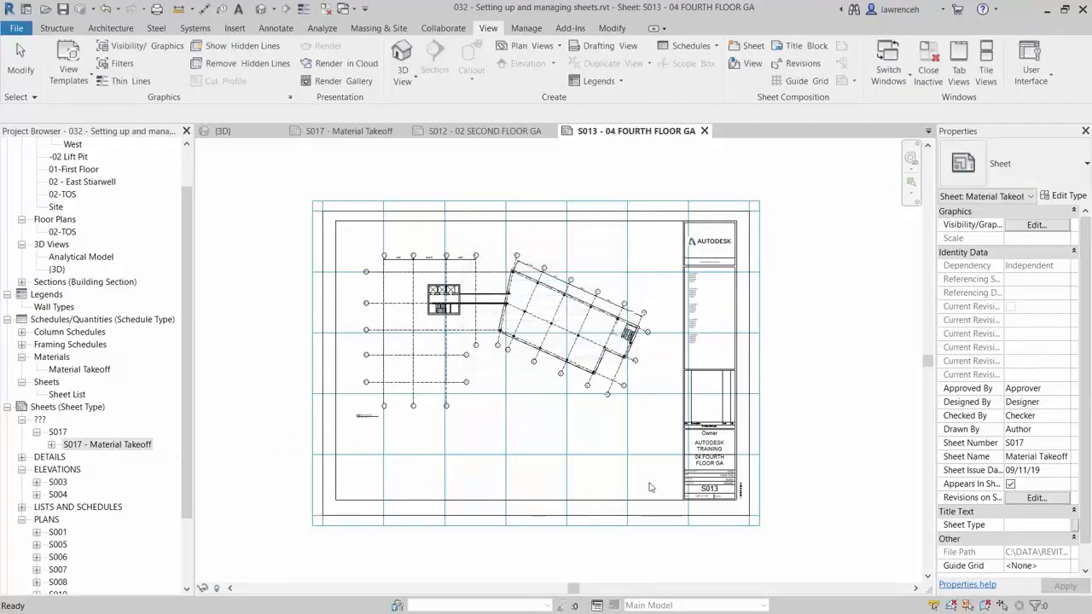
pyautogui.click(1021, 527)
pyautogui.click(1064, 525)
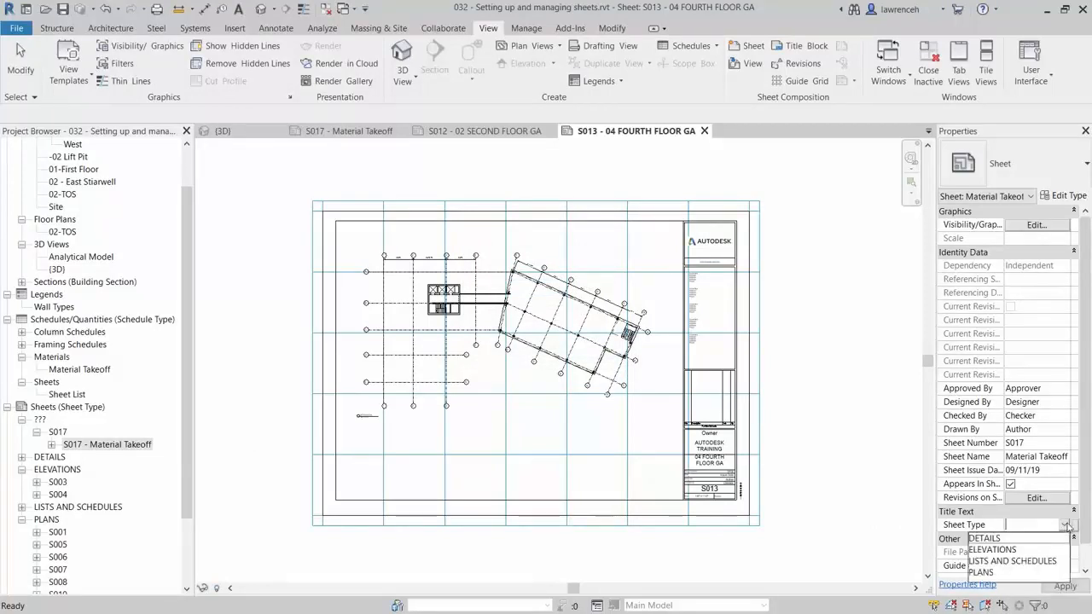
pyautogui.click(1017, 562)
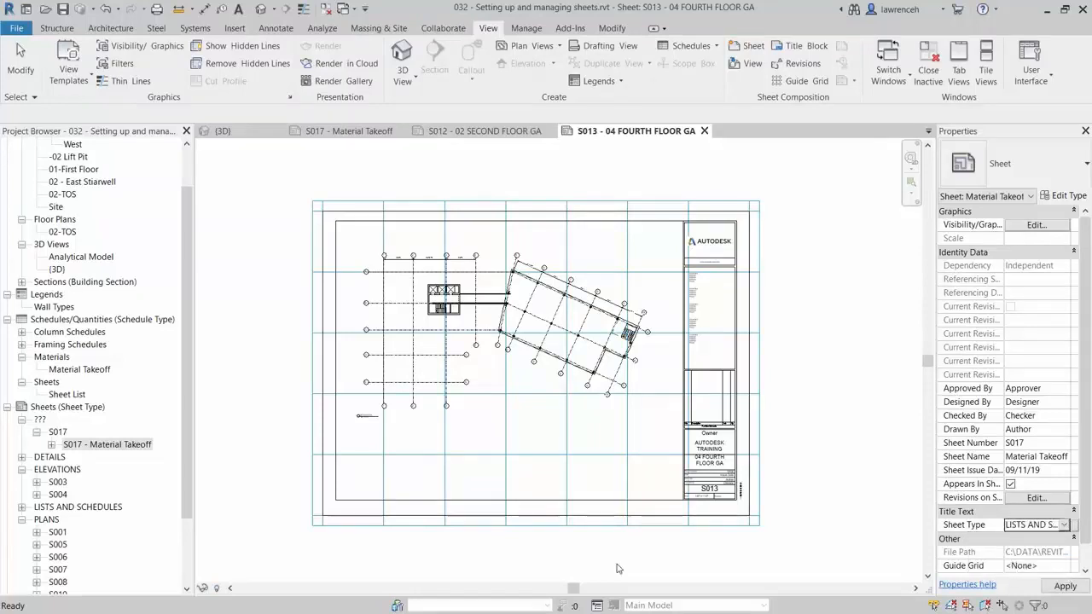
pyautogui.click(268, 548)
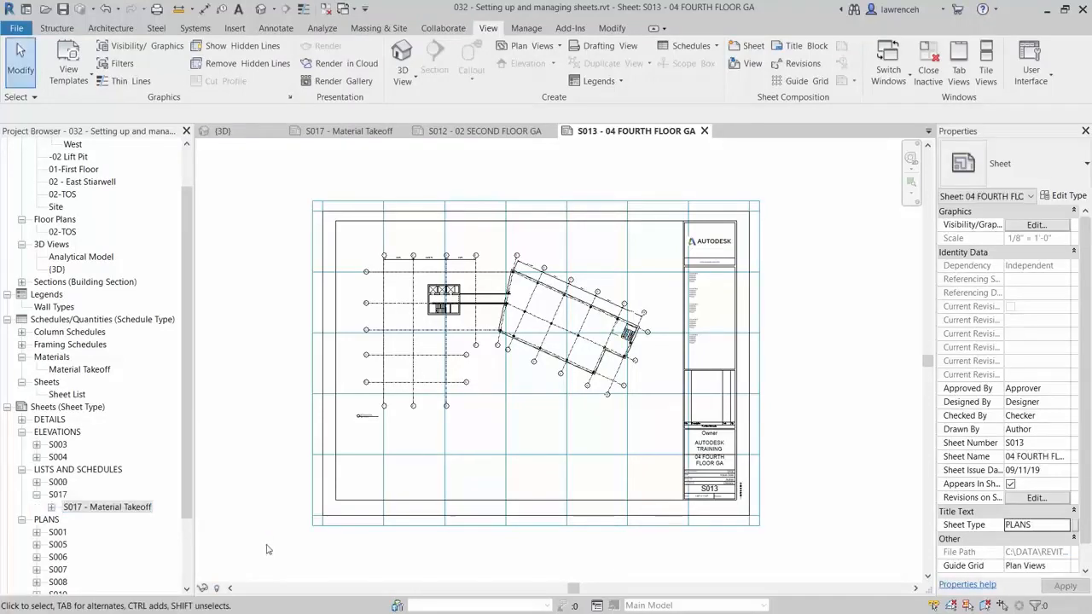
# Collapse the ELEVATIONS and LISTS AND SCHEDULES sheet groups in the project browser
pyautogui.click(21, 432)
pyautogui.click(59, 444)
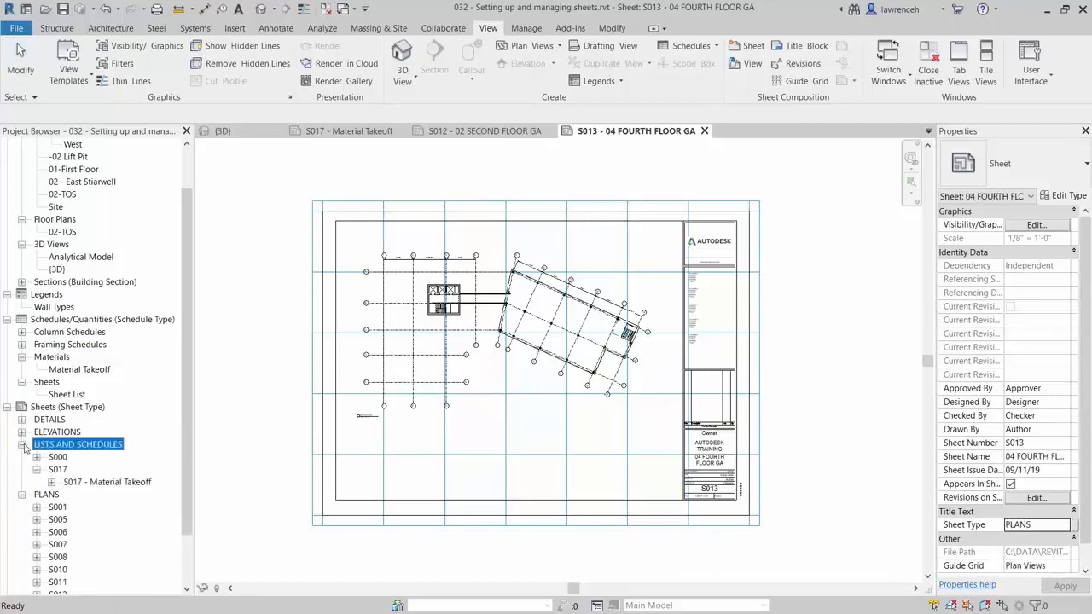
pyautogui.click(21, 445)
pyautogui.scroll(-2, 81, 468)
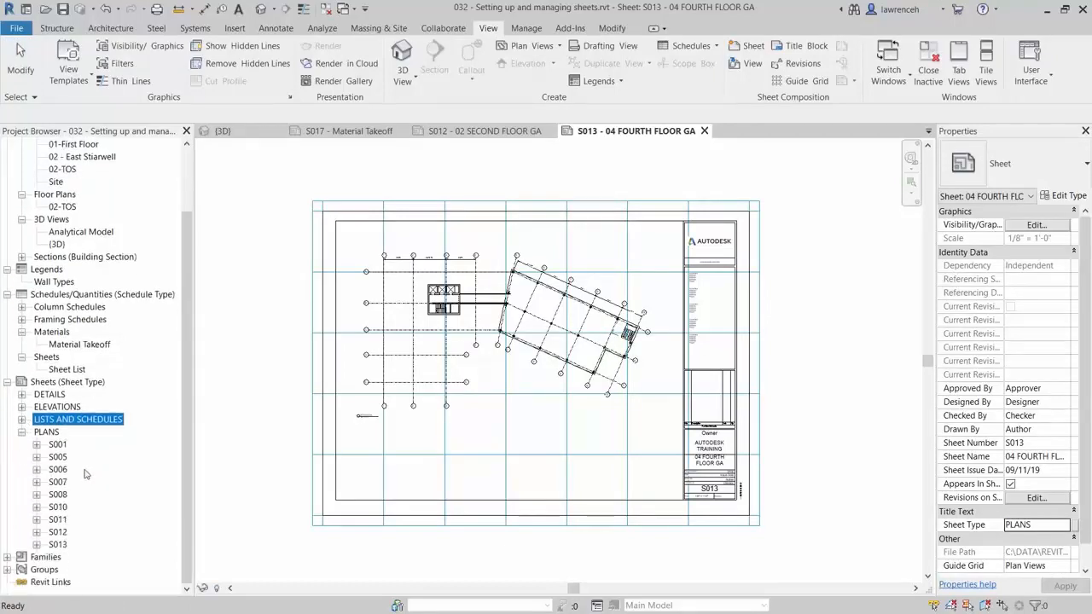
pyautogui.click(218, 484)
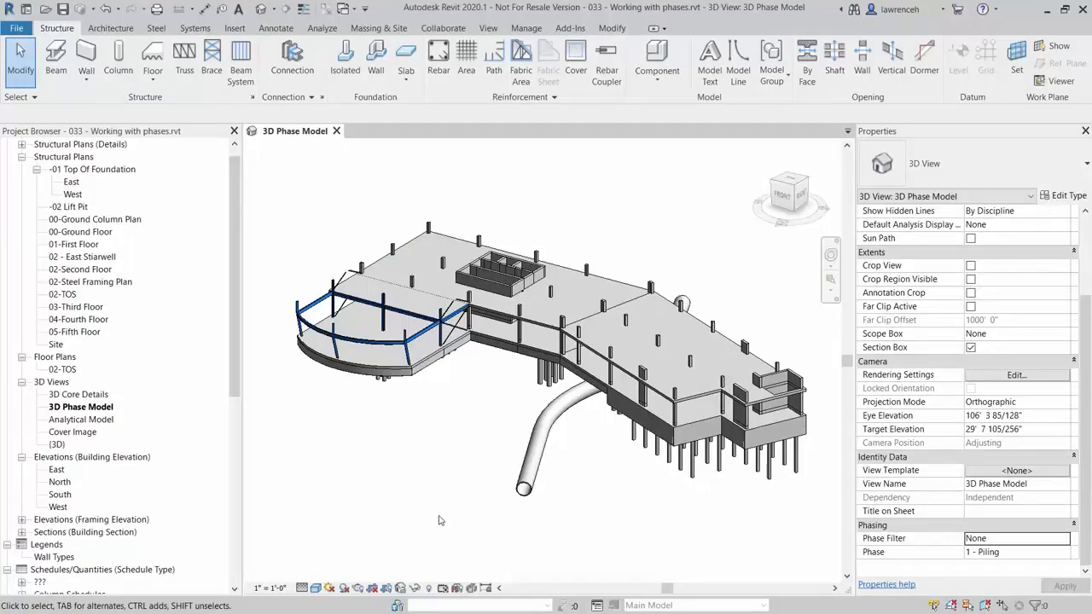
# Examine the phasing properties of the service tunnel and the RC Slab 12" first-floor slab in the 3D Phase Model view
pyautogui.click(537, 491)
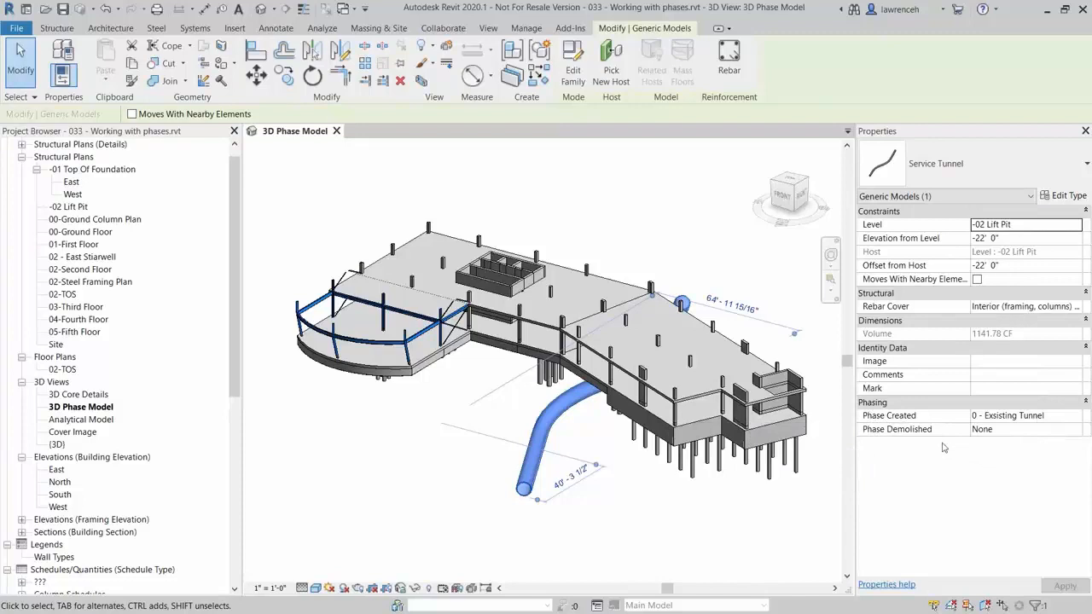
pyautogui.click(676, 527)
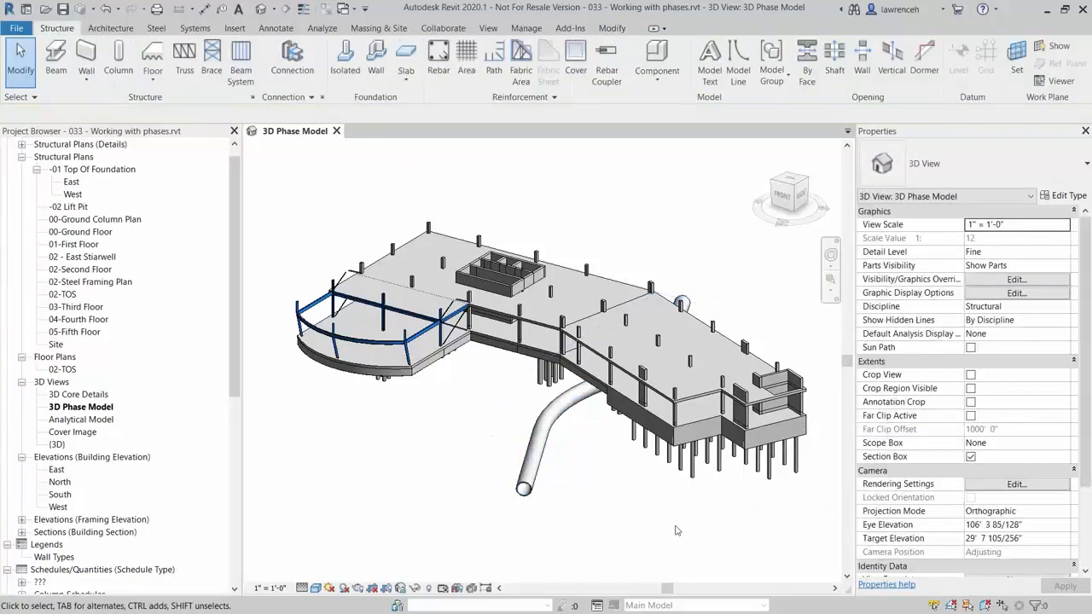
pyautogui.click(661, 399)
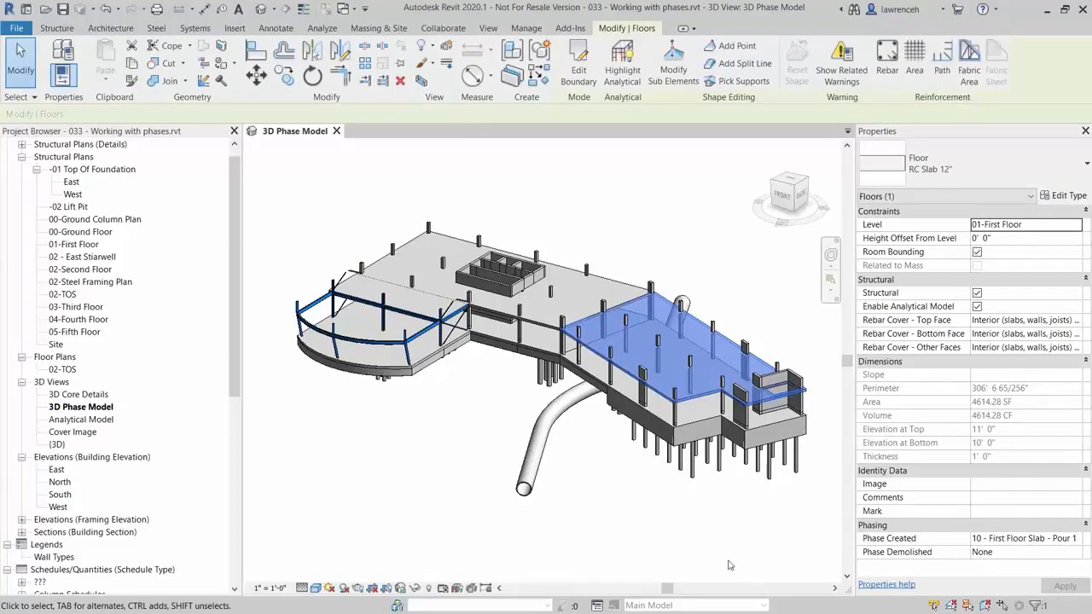
pyautogui.click(681, 555)
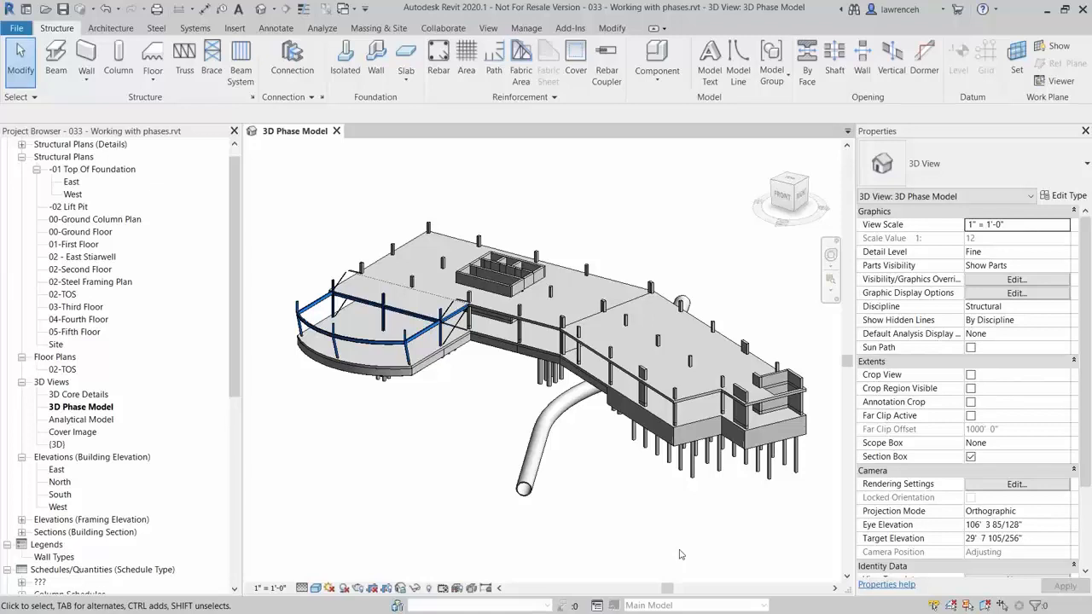
pyautogui.moveTo(778, 516)
pyautogui.mouseDown(button='middle')
pyautogui.moveTo(759, 517)
pyautogui.moveTo(770, 517)
pyautogui.mouseUp(button='middle')
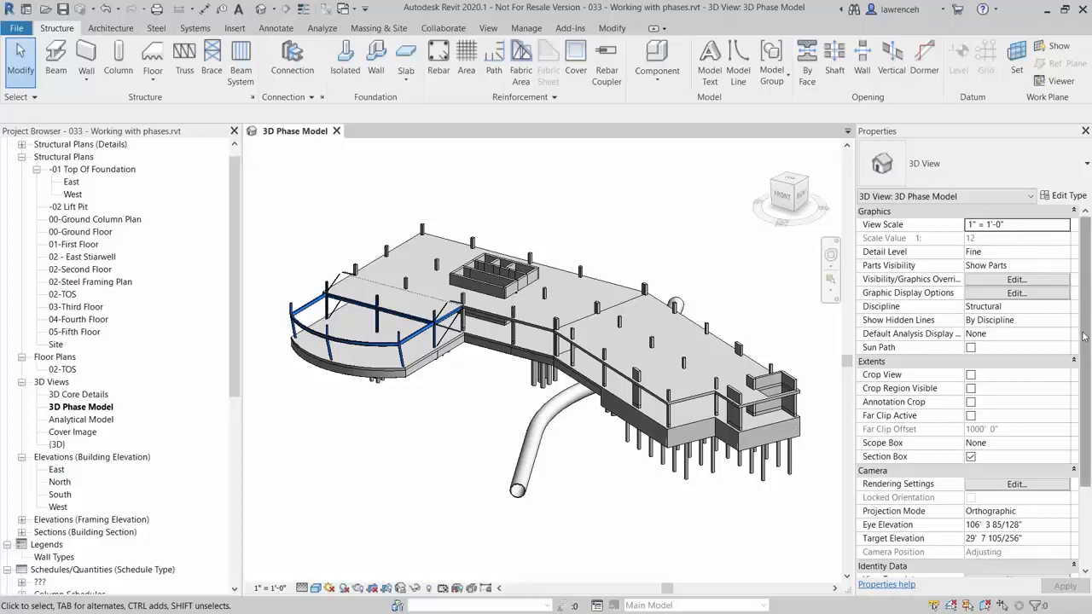
# Set the 3D Phase Model view's Phase Filter to Show New and Previous
pyautogui.scroll(-3, 1083, 336)
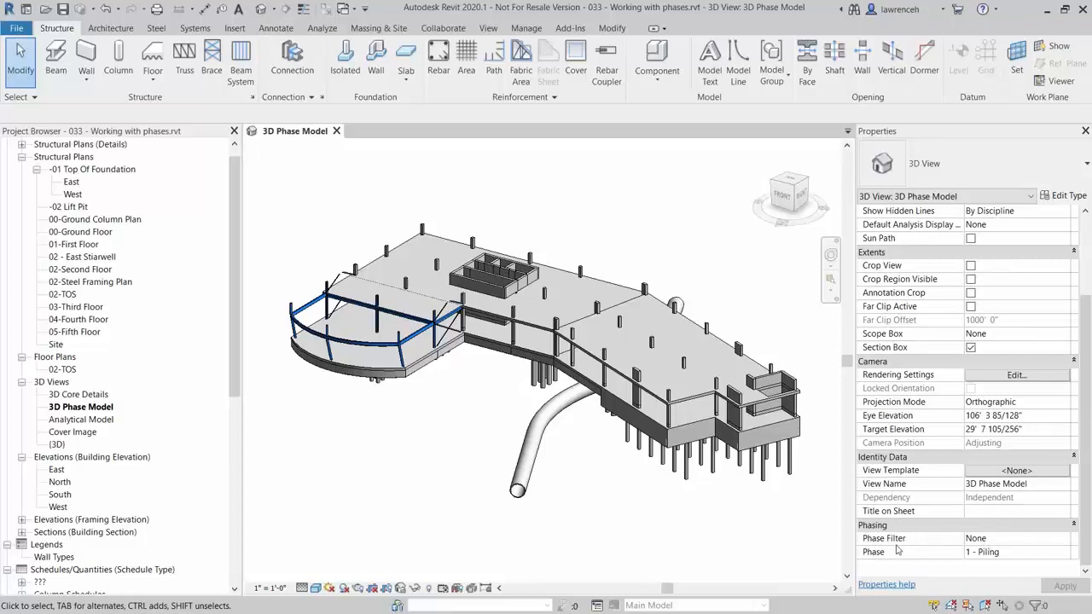
pyautogui.click(1012, 539)
pyautogui.click(1064, 539)
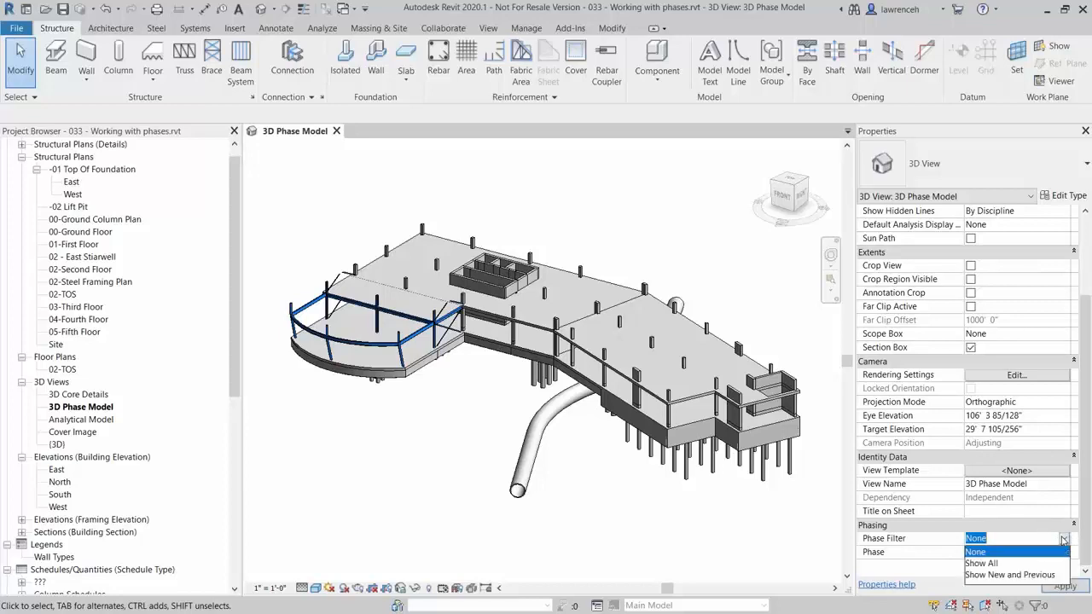
pyautogui.click(1010, 575)
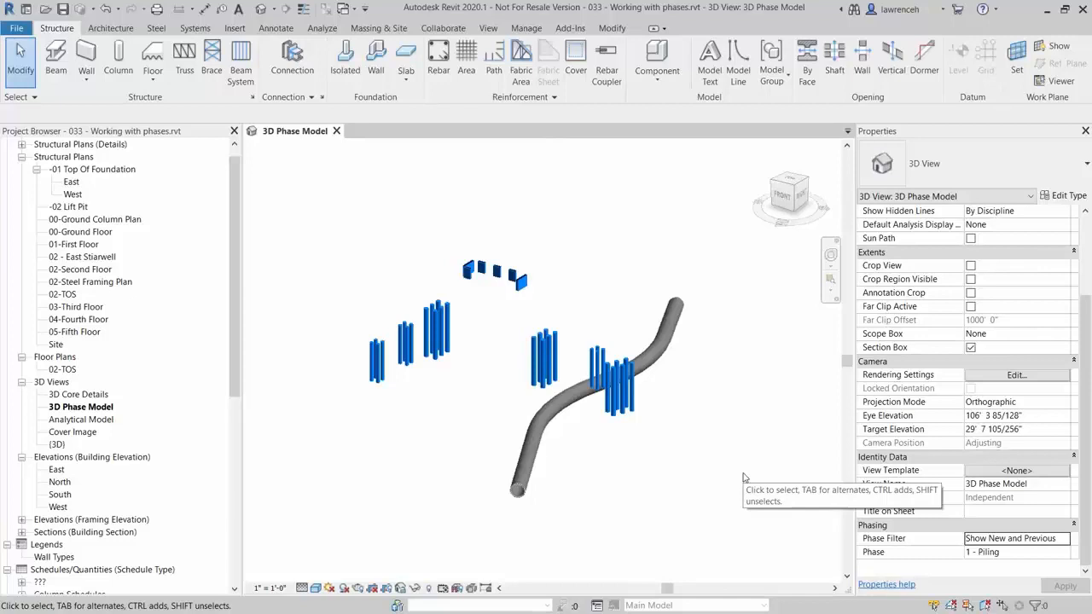
# Set the view's Phase to 2 - Lift Pit Slab and East Basement Slab
pyautogui.click(1018, 553)
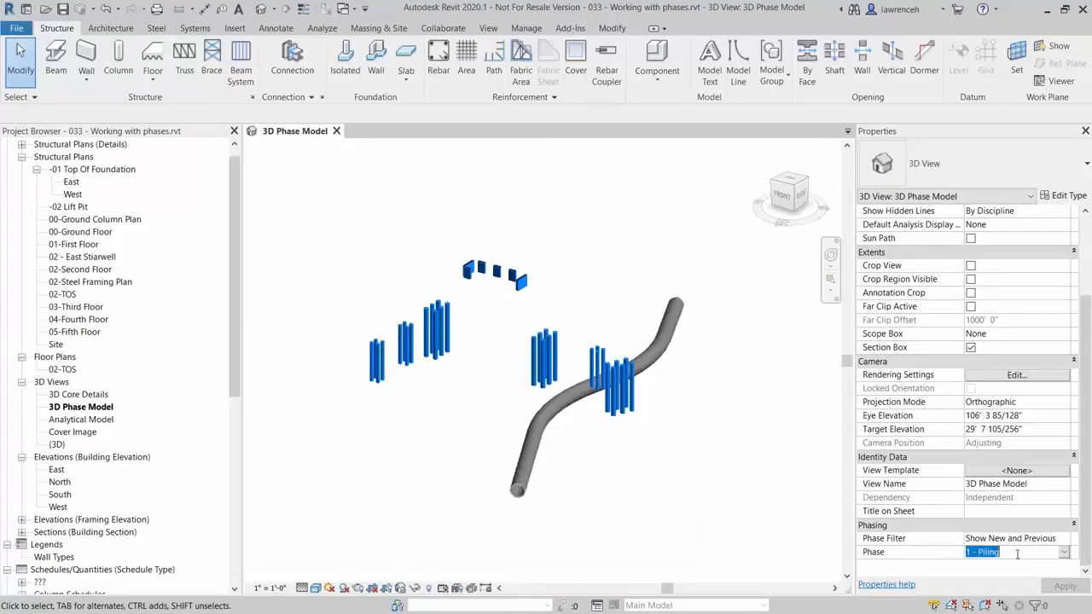
pyautogui.click(1065, 555)
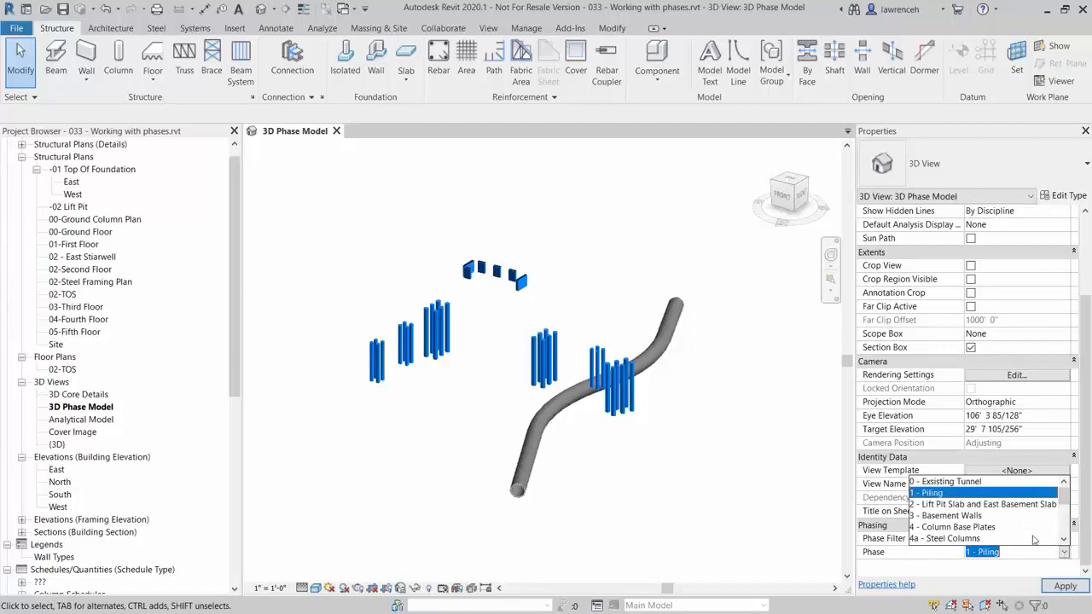
pyautogui.click(964, 505)
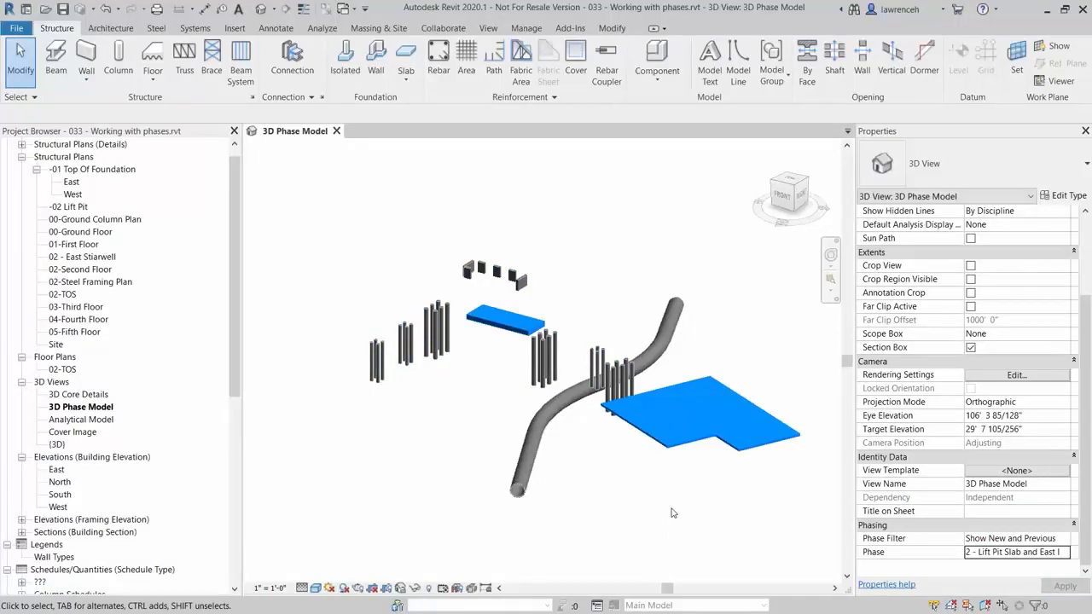
# Set the 3D Phase Model view's Phase to 4a - Steel Columns
pyautogui.click(1064, 553)
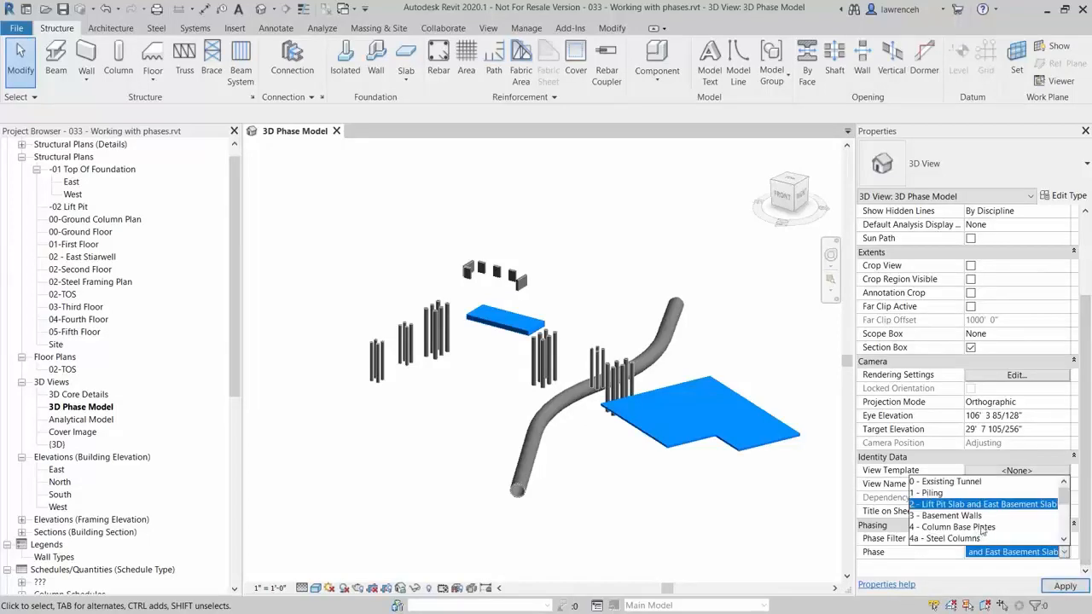
pyautogui.scroll(-1, 983, 530)
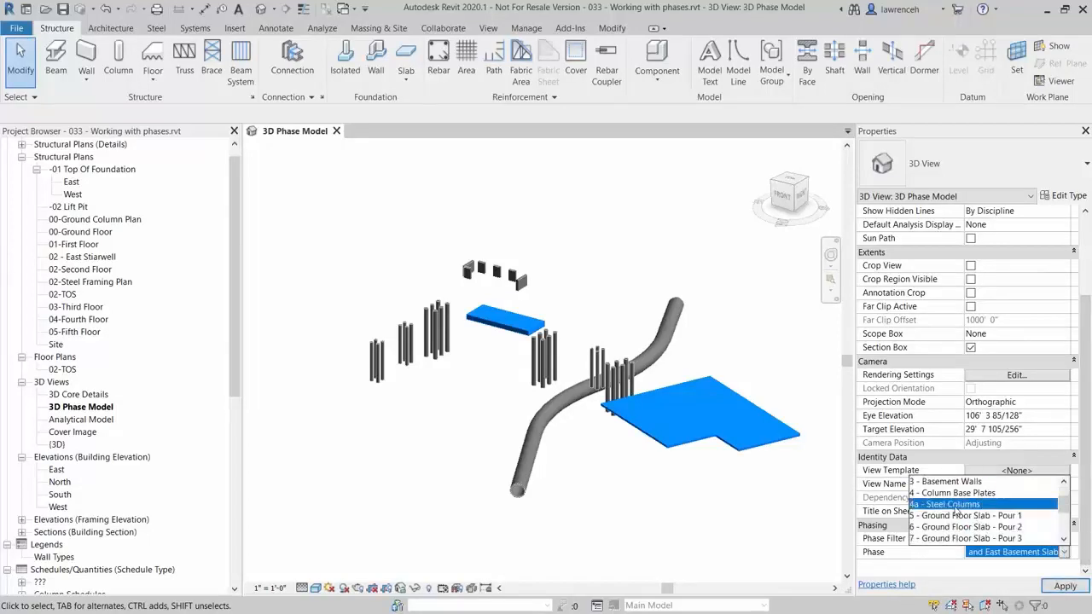
pyautogui.click(956, 505)
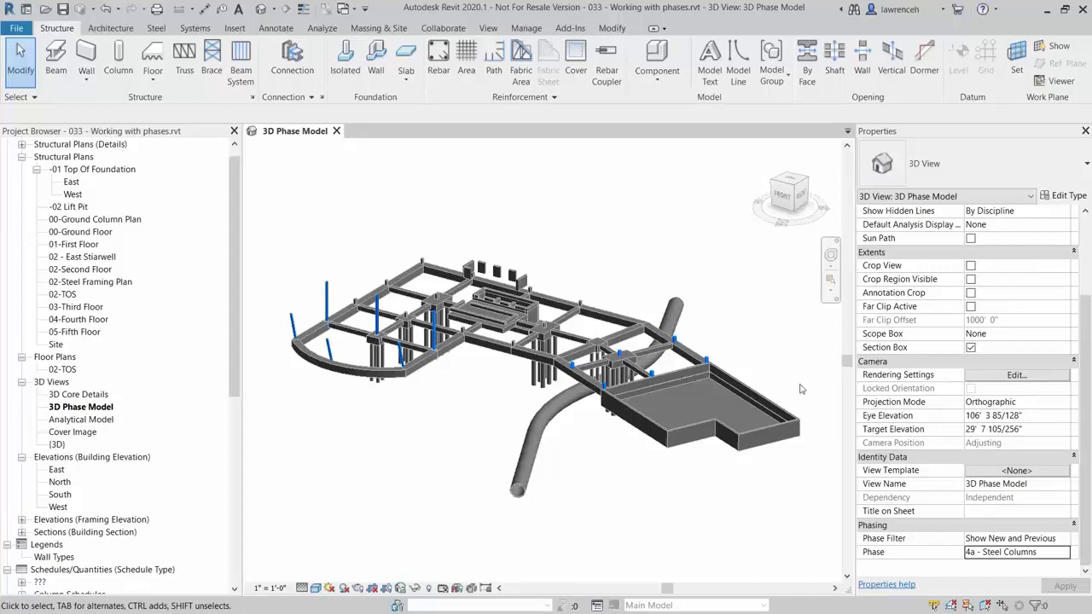
# Insert a project phase after 13 - First Floor Slab - Pour 3 and name it 14 - FIrst FLoor Kickers
pyautogui.click(526, 28)
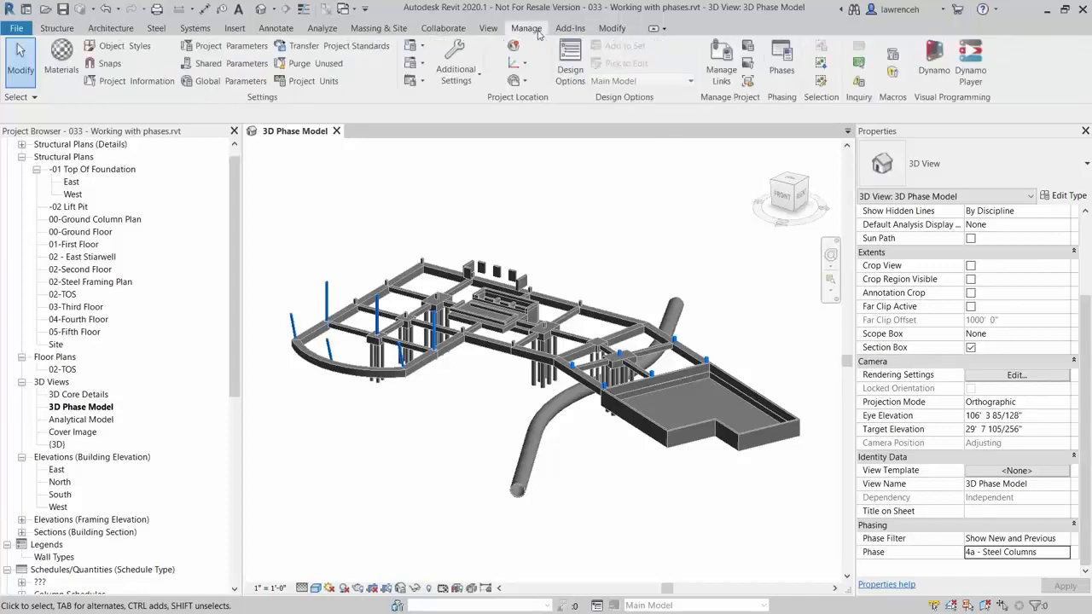
pyautogui.click(783, 78)
pyautogui.moveTo(703, 89); pyautogui.dragTo(750, 123)
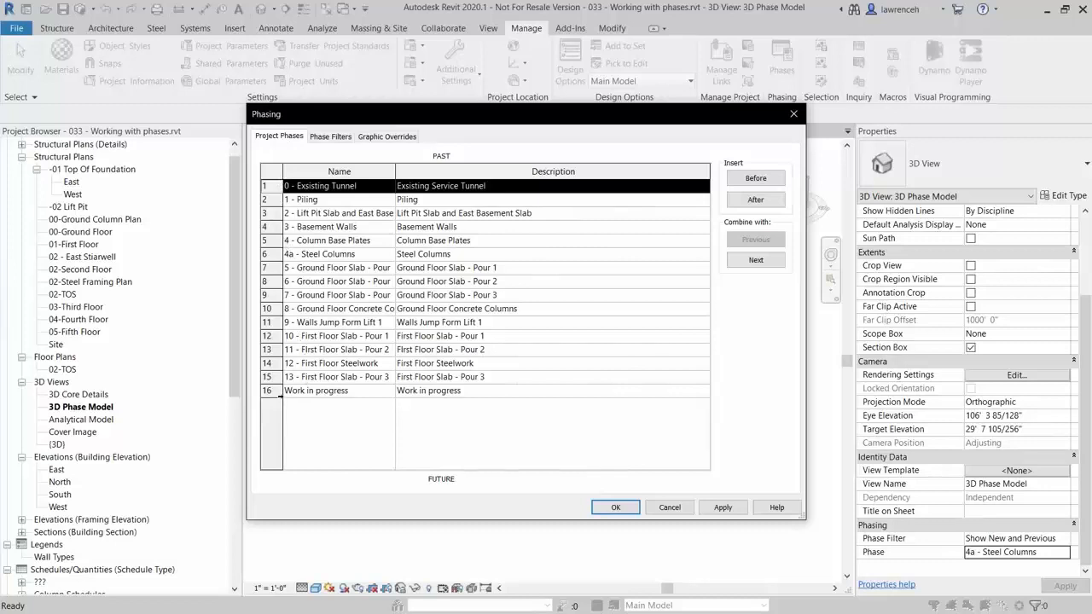
pyautogui.click(271, 377)
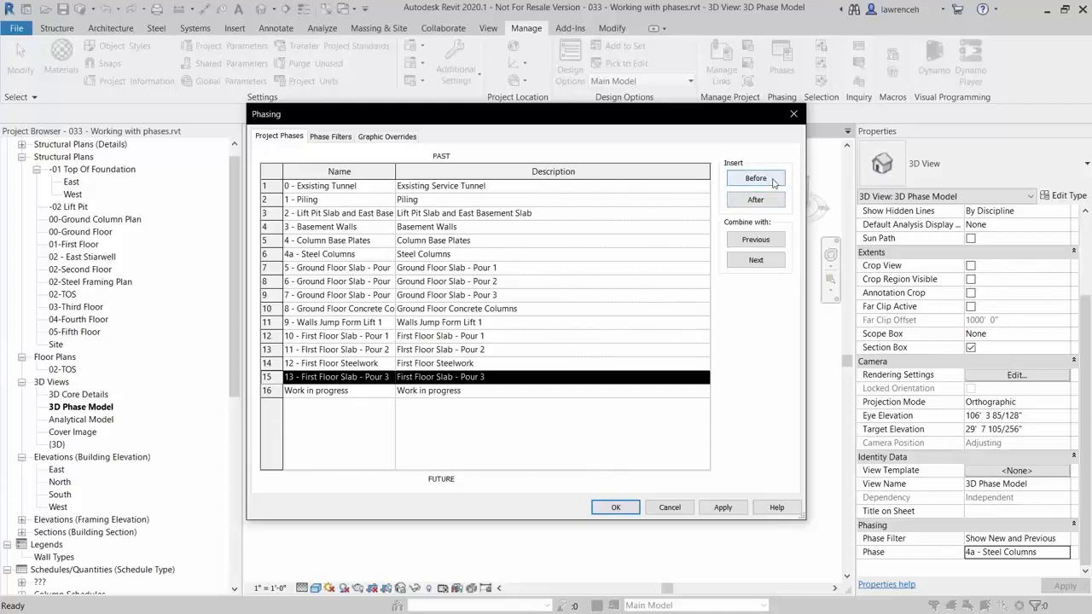
pyautogui.click(755, 199)
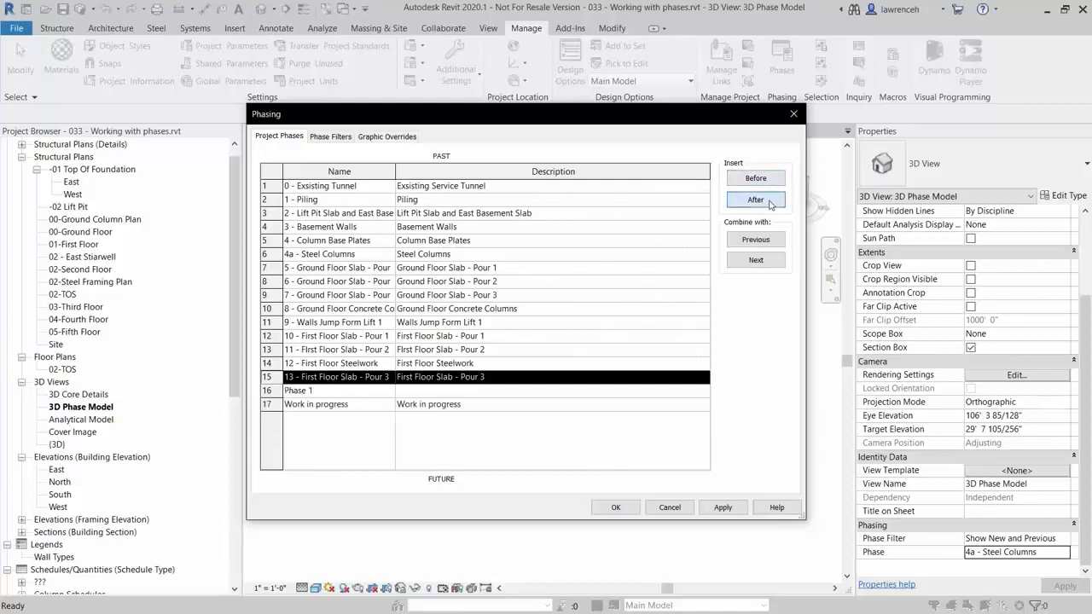
pyautogui.click(339, 395)
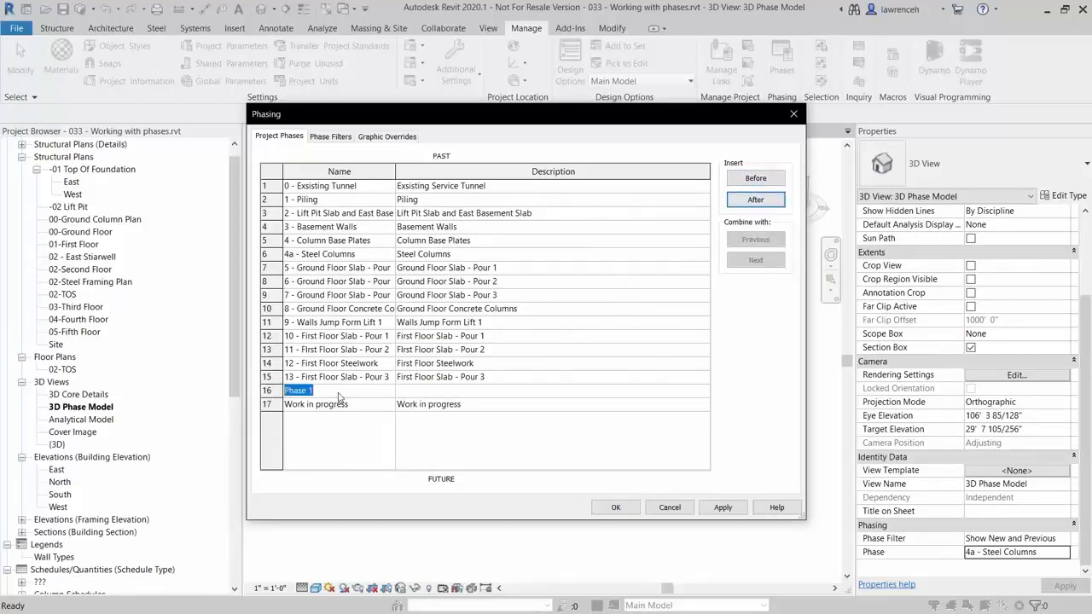
pyautogui.write('14 - FIrst FLoor Kickers')
# Copy the FIrst FLoor Kickers text from the new phase's name into its Description
pyautogui.moveTo(381, 390); pyautogui.dragTo(301, 397)
pyautogui.hotkey('ctrl', 'c')
pyautogui.click(426, 392)
pyautogui.hotkey('ctrl', 'v')
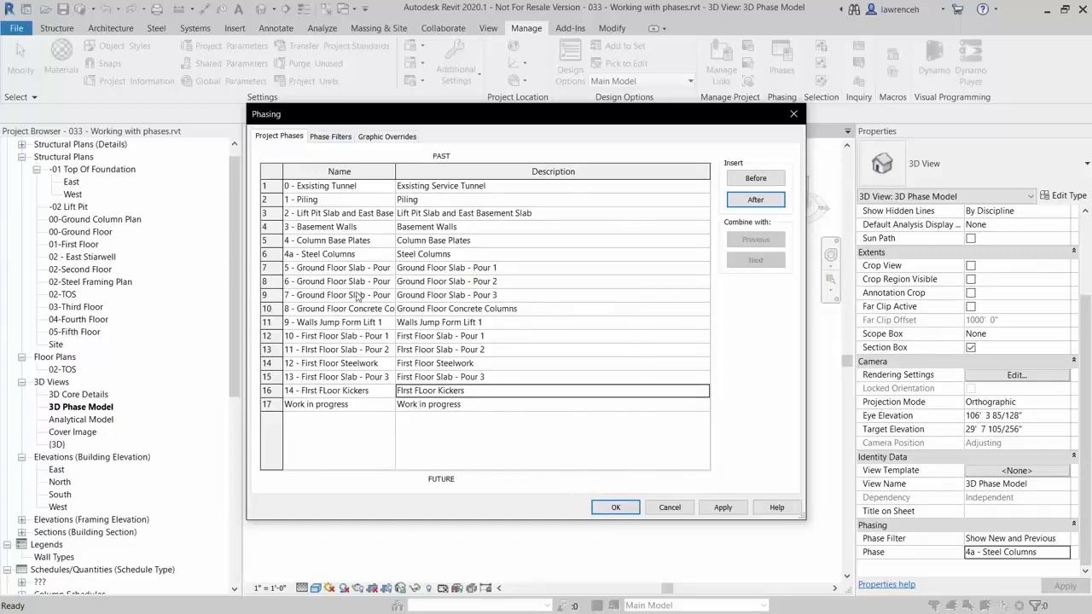
# Examine the Show All and Show New and Previous phase filters, and the graphic overrides for the Existing and New statuses against the model
pyautogui.click(345, 137)
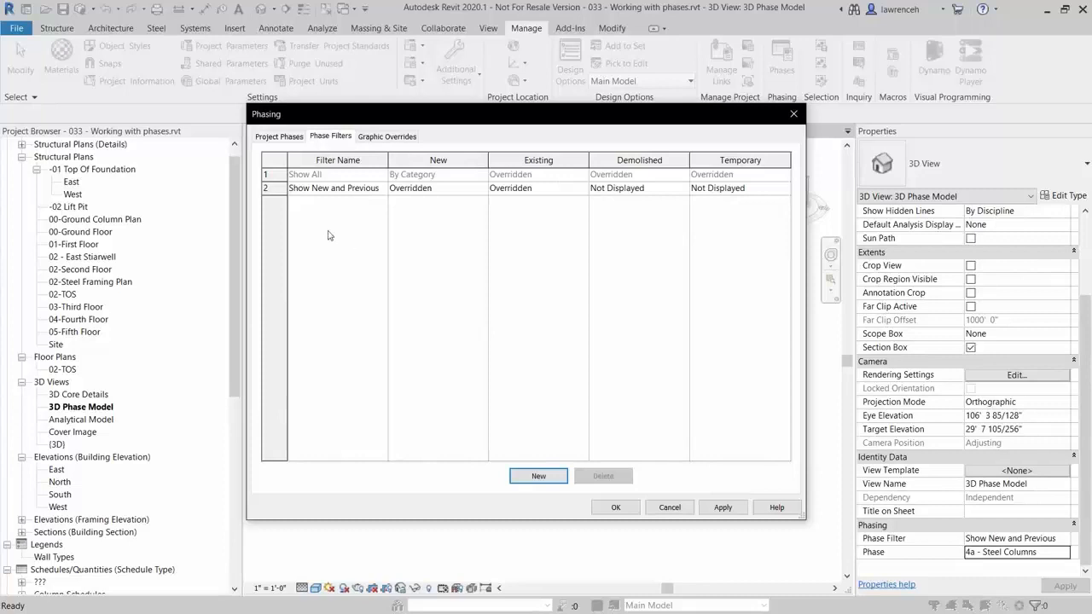
pyautogui.click(275, 174)
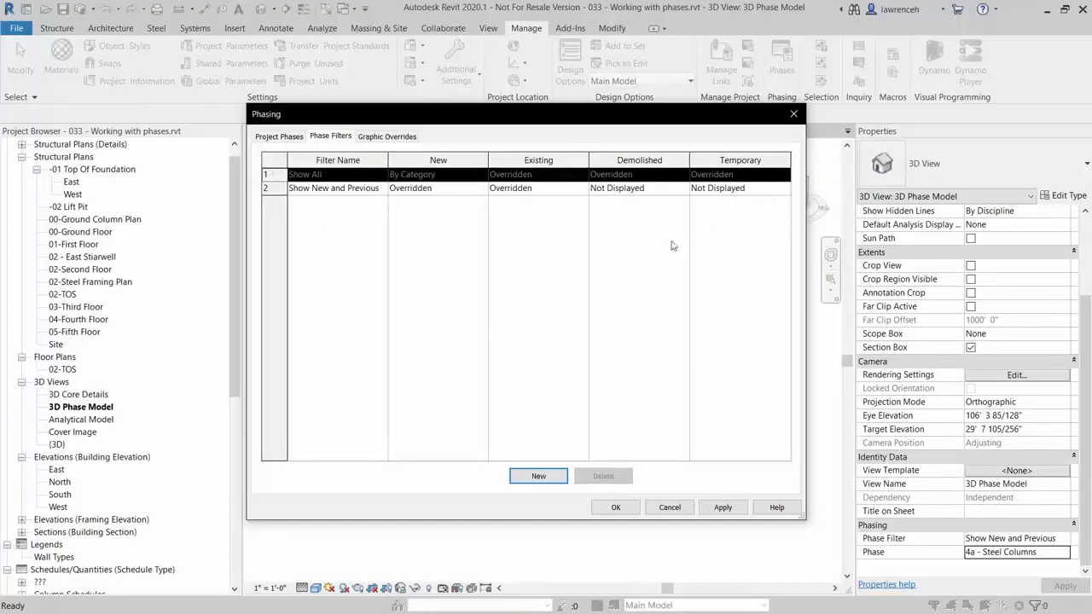
pyautogui.click(270, 189)
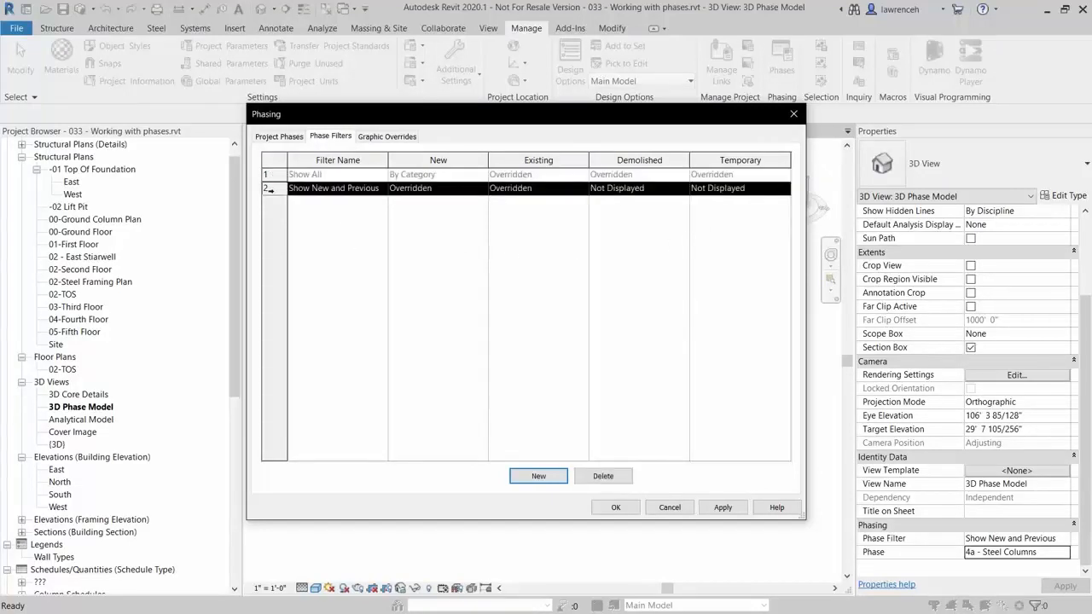
pyautogui.click(364, 190)
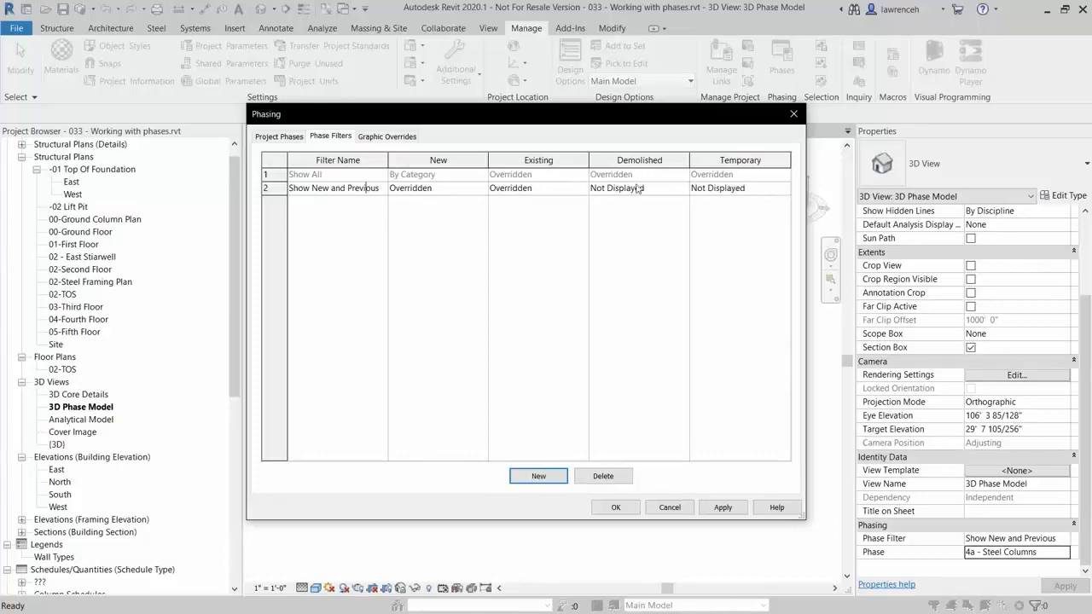
pyautogui.click(563, 269)
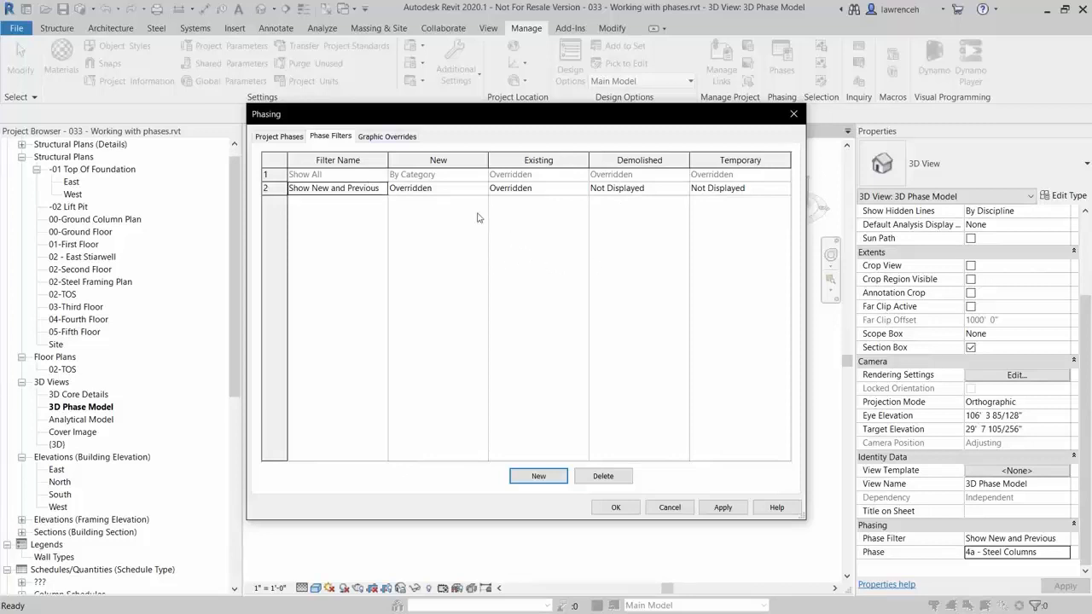
pyautogui.click(402, 138)
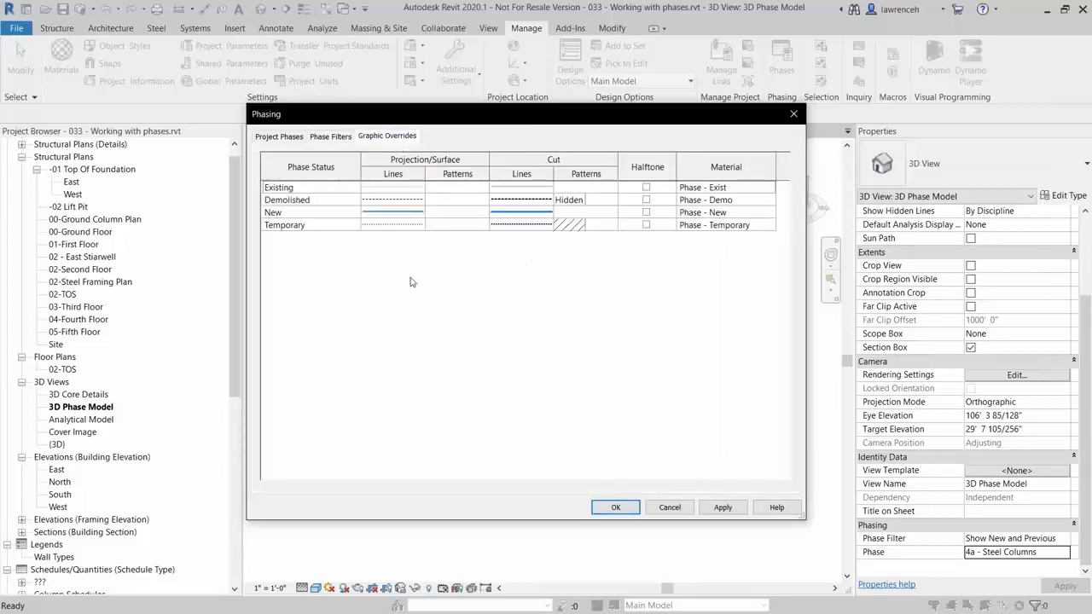
pyautogui.click(298, 191)
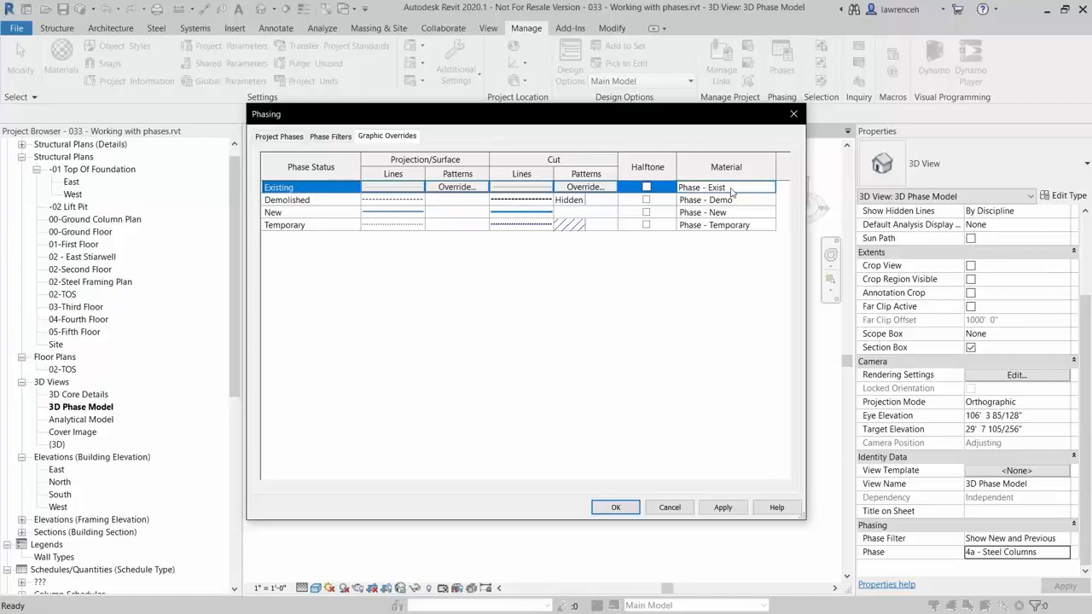
pyautogui.click(301, 213)
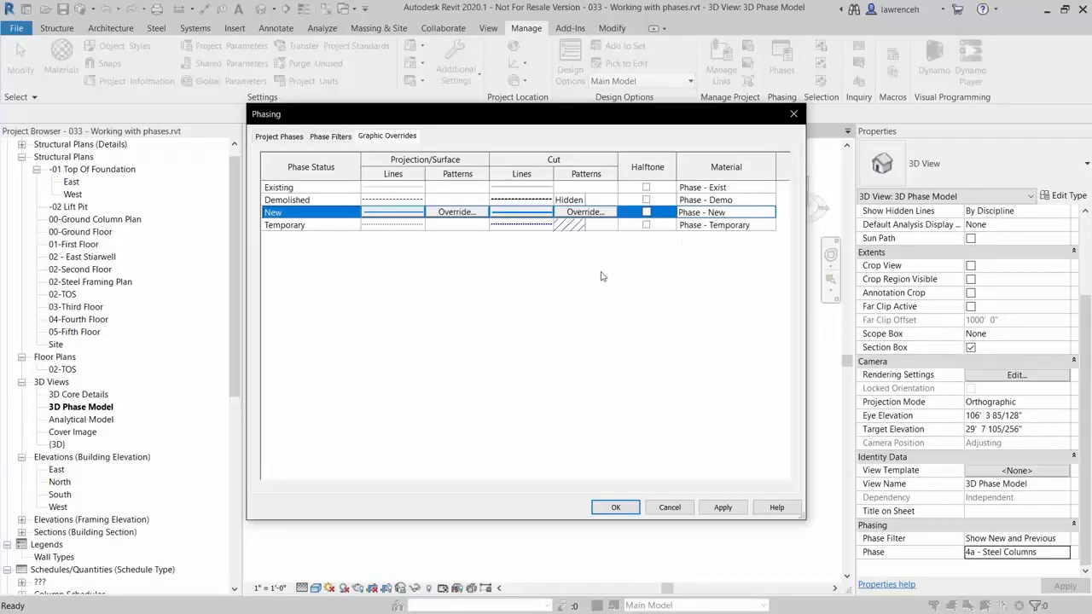
pyautogui.click(332, 138)
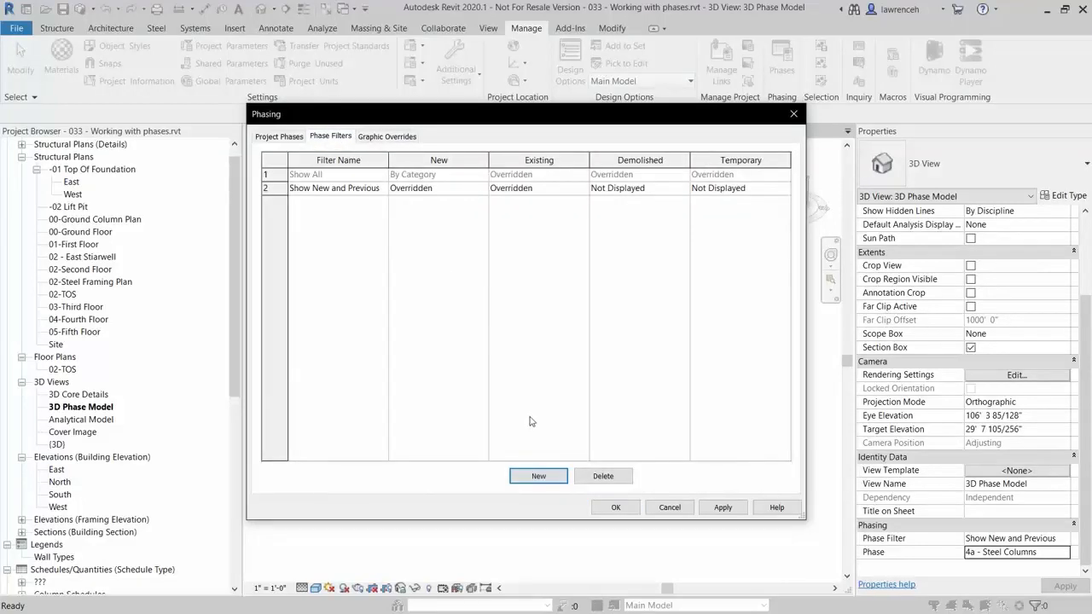
pyautogui.moveTo(704, 119); pyautogui.dragTo(656, 530)
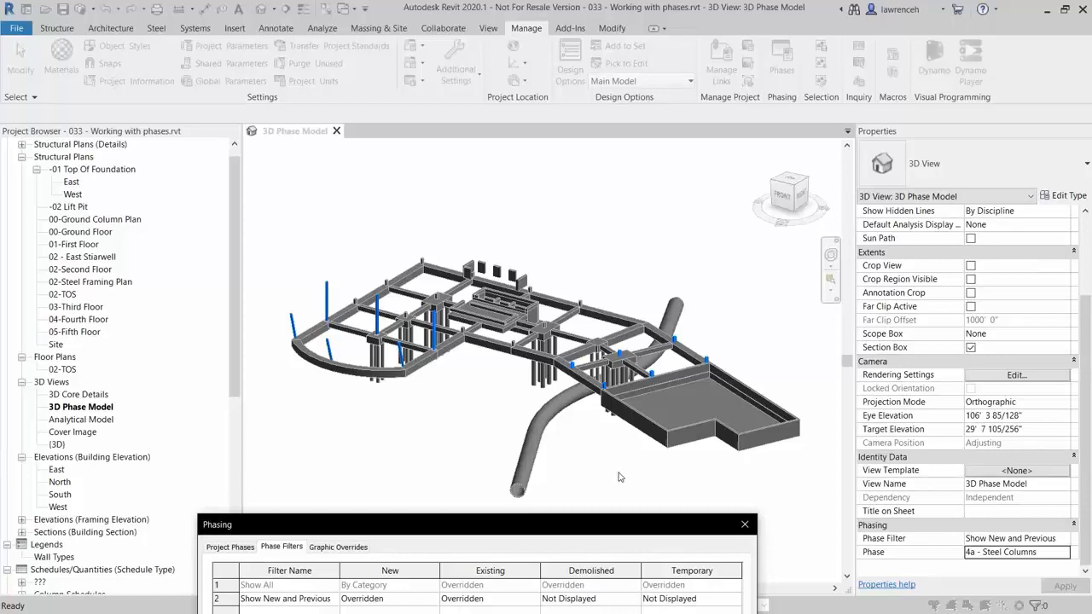
pyautogui.moveTo(618, 523); pyautogui.dragTo(650, 129)
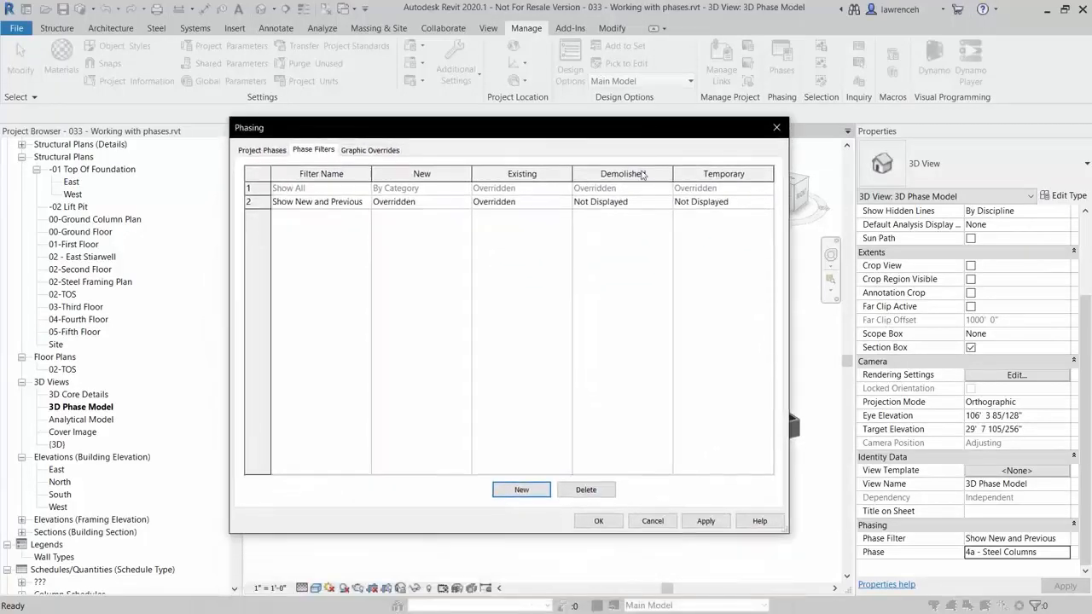
# Create a phase filter and name it Show New
pyautogui.click(521, 490)
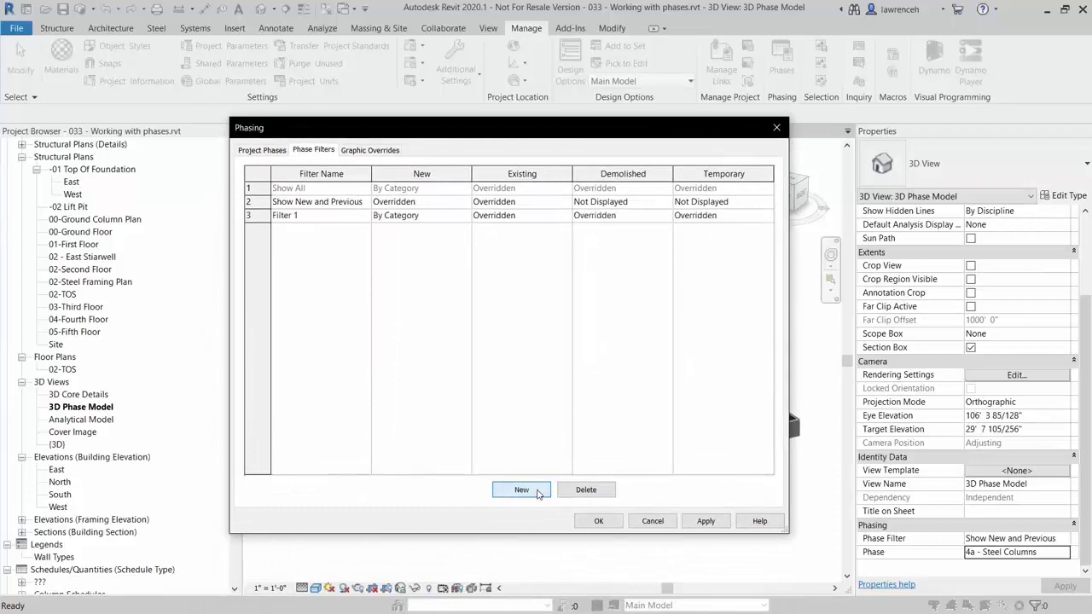
pyautogui.click(333, 218)
pyautogui.doubleClick(334, 226)
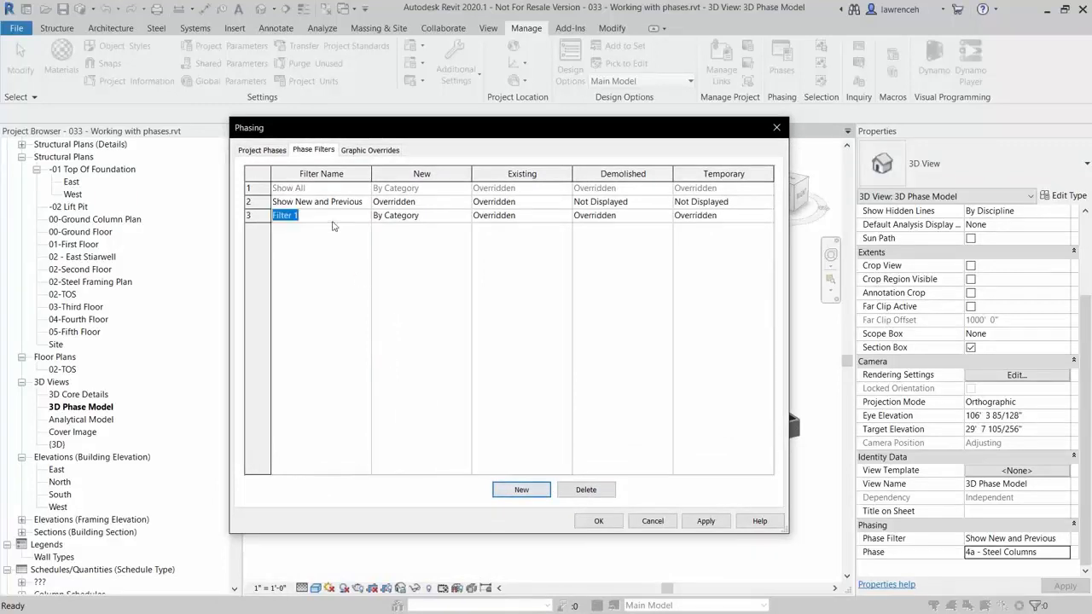
pyautogui.press('BackSpace')
pyautogui.write('Show New')
# In the Show New filter, set New elements to Overridden and Existing elements to Not Displayed
pyautogui.click(429, 217)
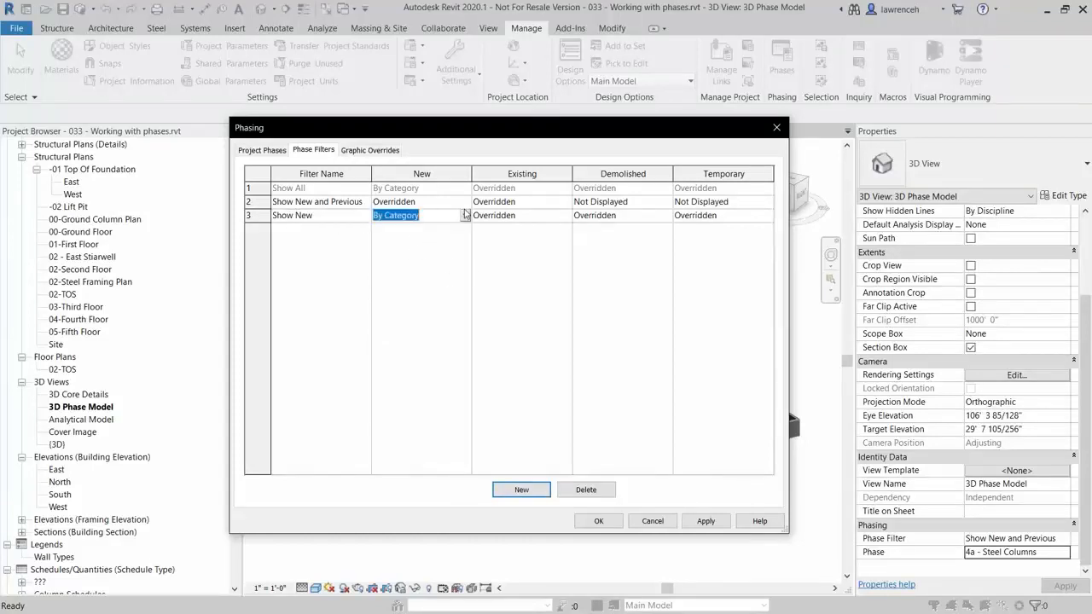
pyautogui.click(465, 215)
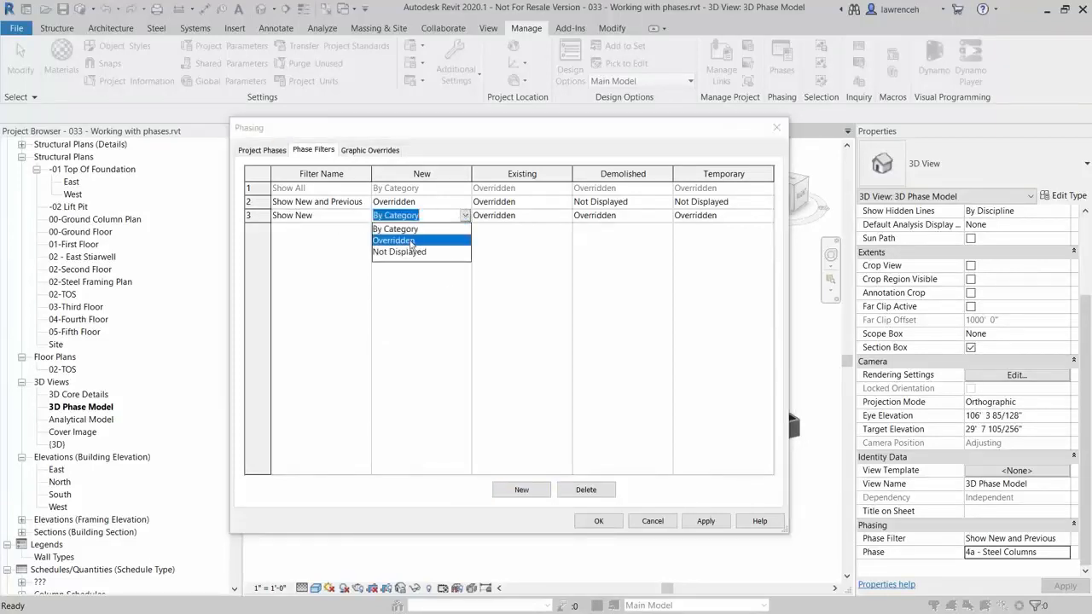
pyautogui.click(411, 240)
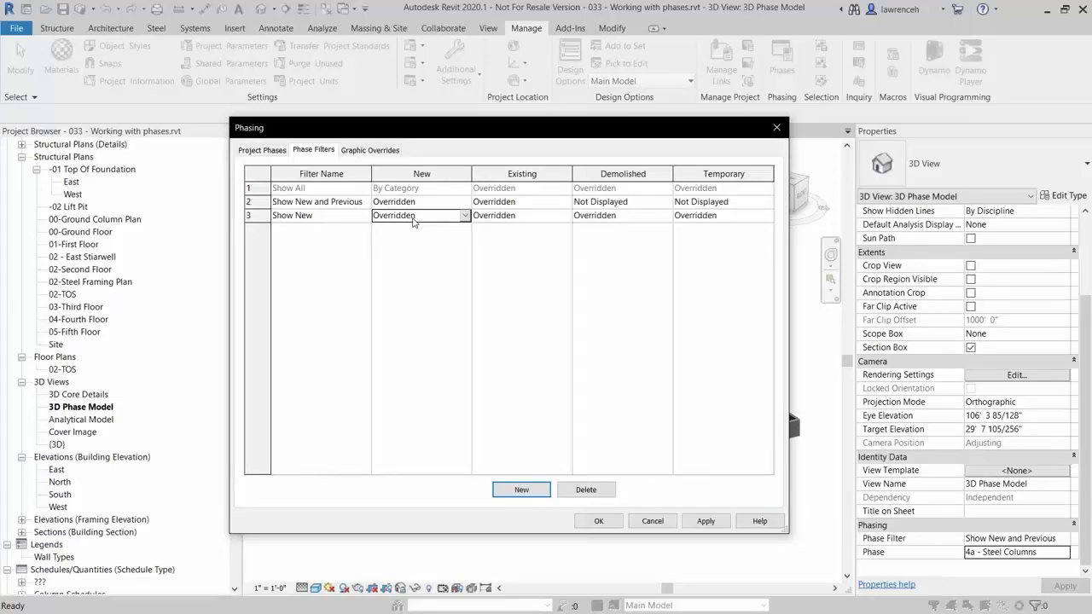
pyautogui.click(567, 220)
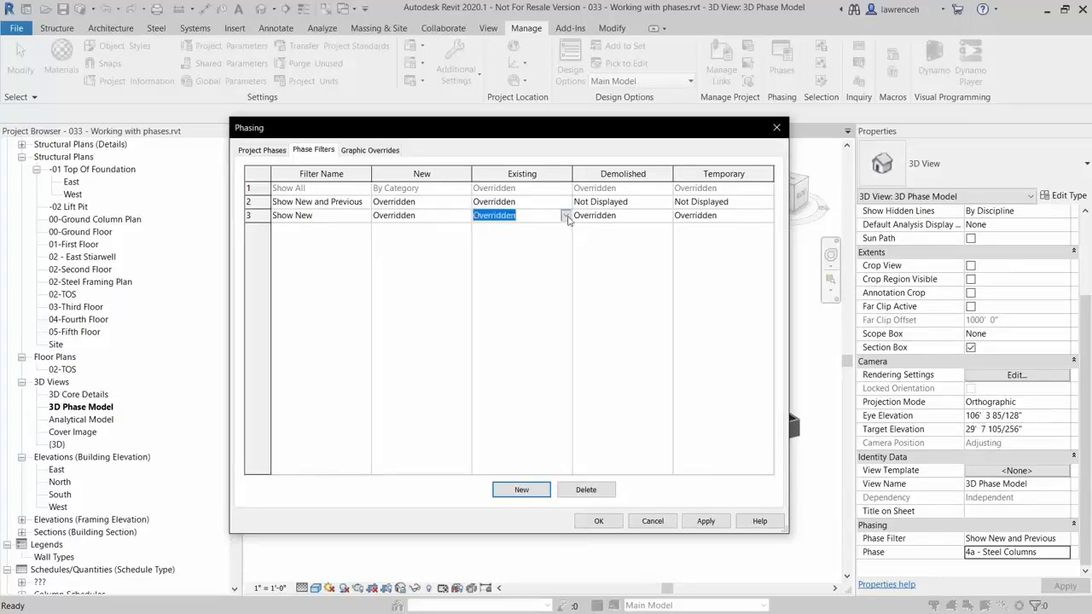
pyautogui.click(567, 218)
pyautogui.click(512, 251)
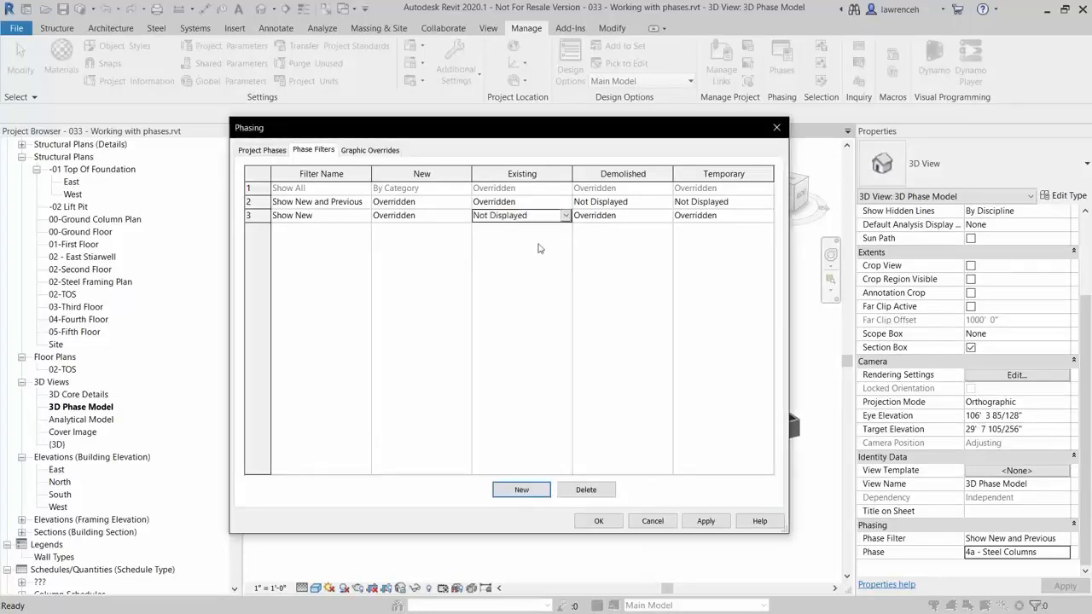
# Set both Demolished and Temporary elements to Not Displayed in the Show New filter
pyautogui.click(665, 219)
pyautogui.click(665, 220)
pyautogui.click(602, 251)
pyautogui.click(765, 218)
pyautogui.click(767, 220)
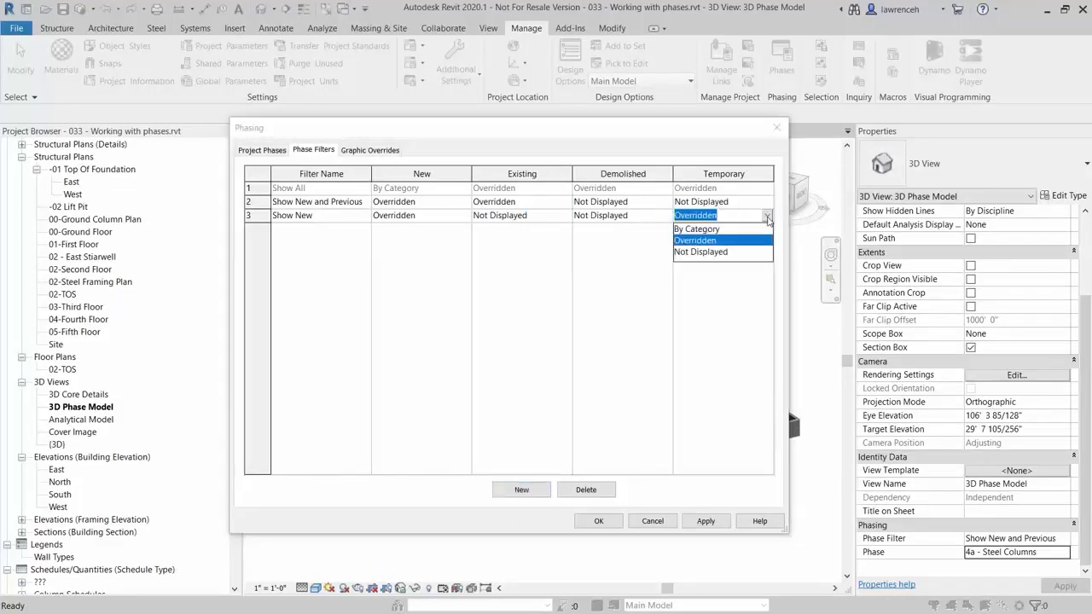
pyautogui.click(702, 252)
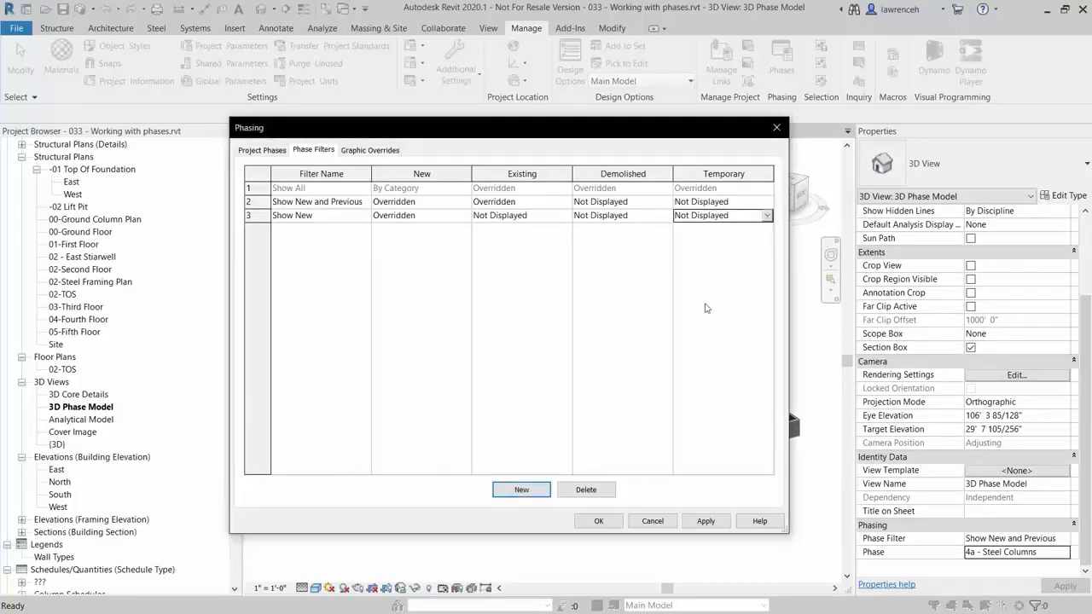
# Accept the phasing settings and set the 3D Phase Model view's phase filter to Show New
pyautogui.click(600, 522)
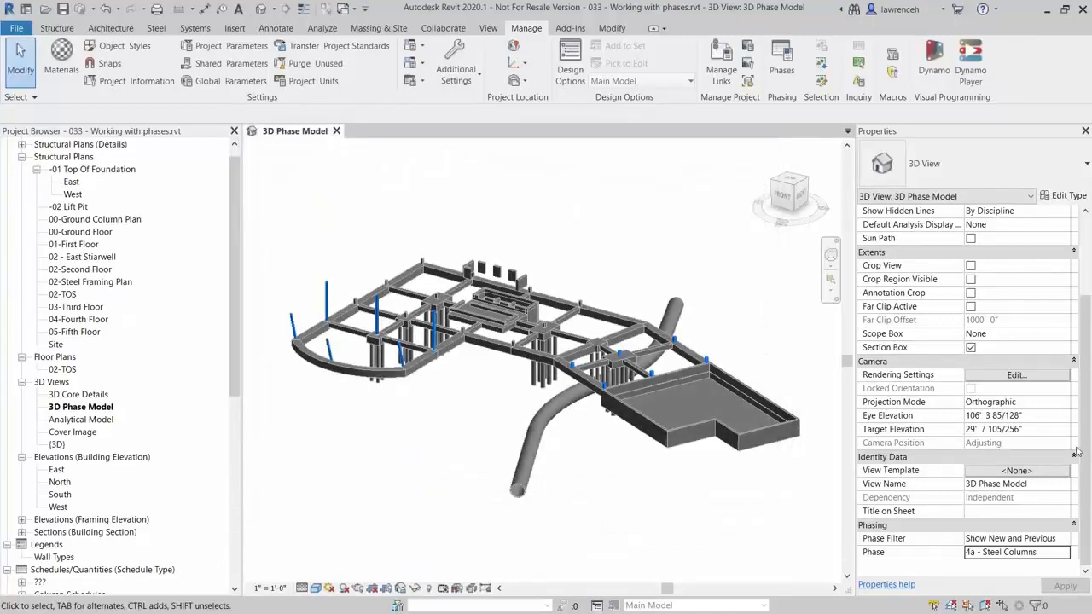
pyautogui.click(1044, 543)
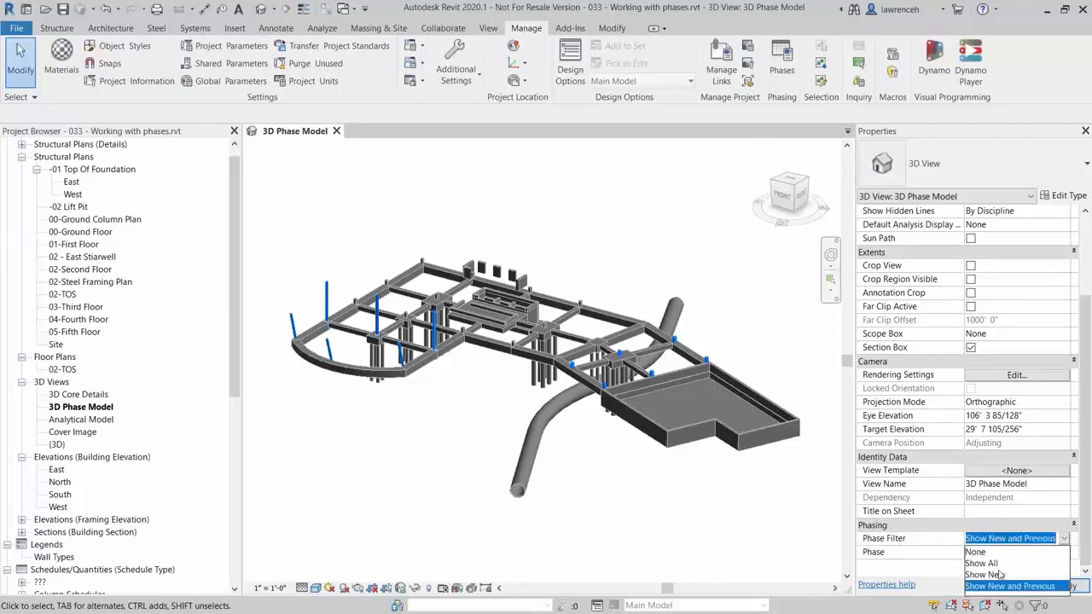
pyautogui.click(996, 575)
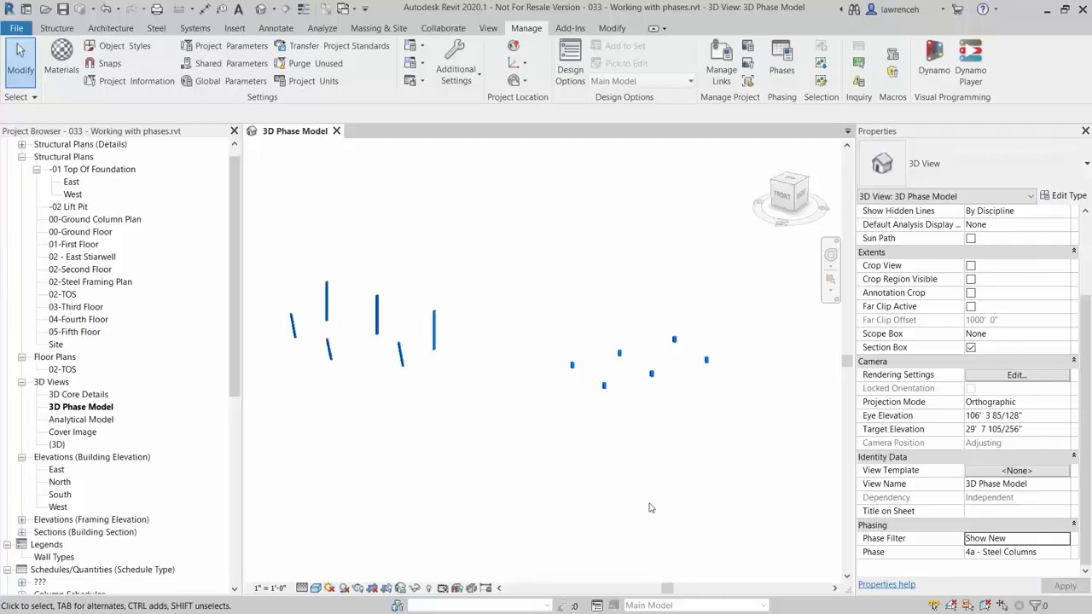
# Set the view's phase to 4 - Column Base Plates and inspect the base plates up close
pyautogui.click(1062, 556)
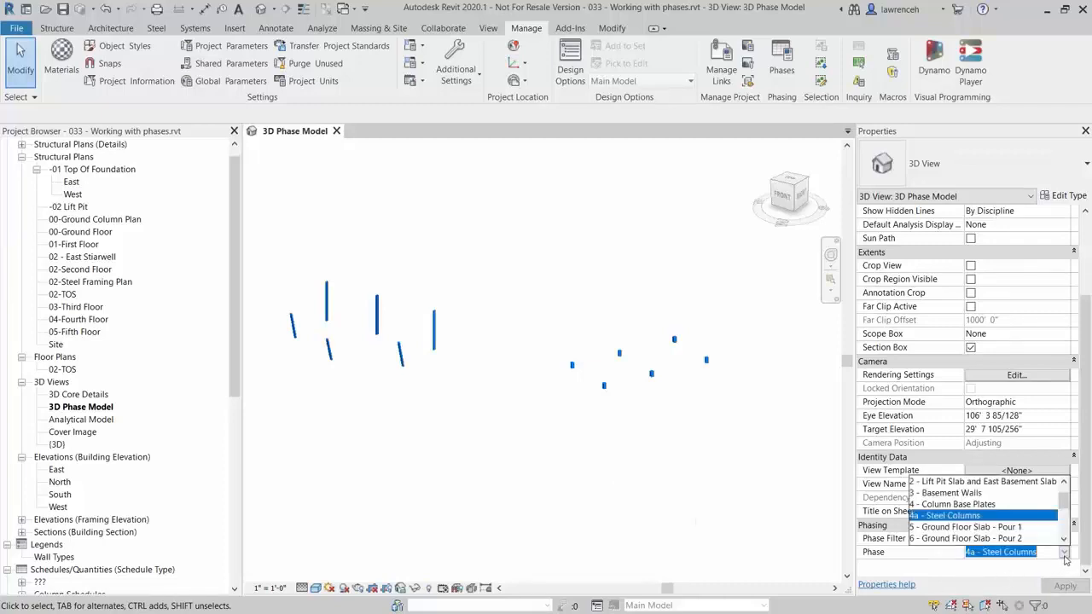
pyautogui.click(965, 505)
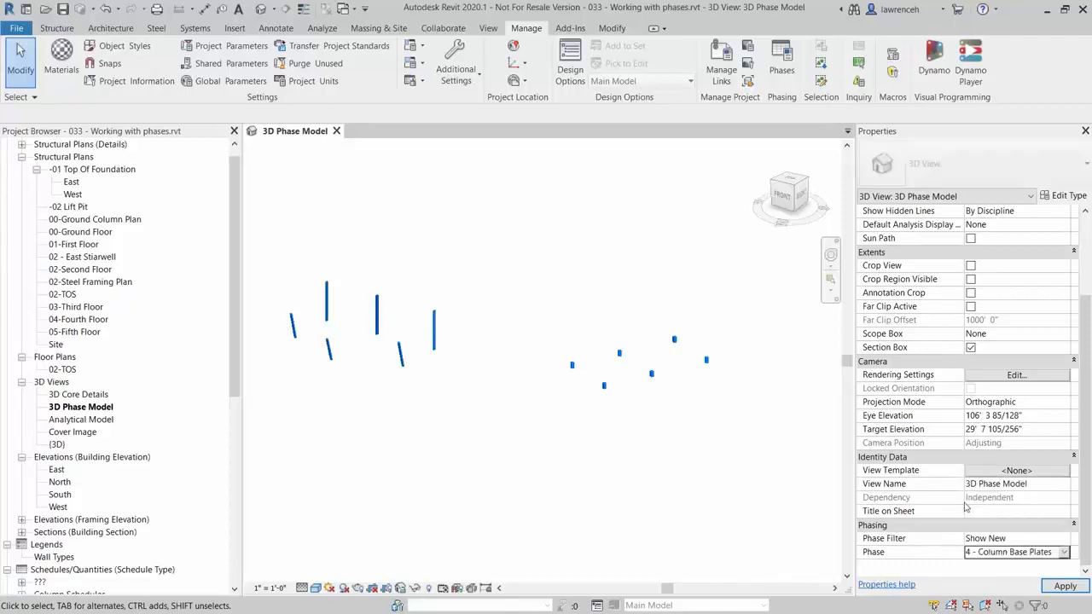
pyautogui.scroll(10, 440, 353)
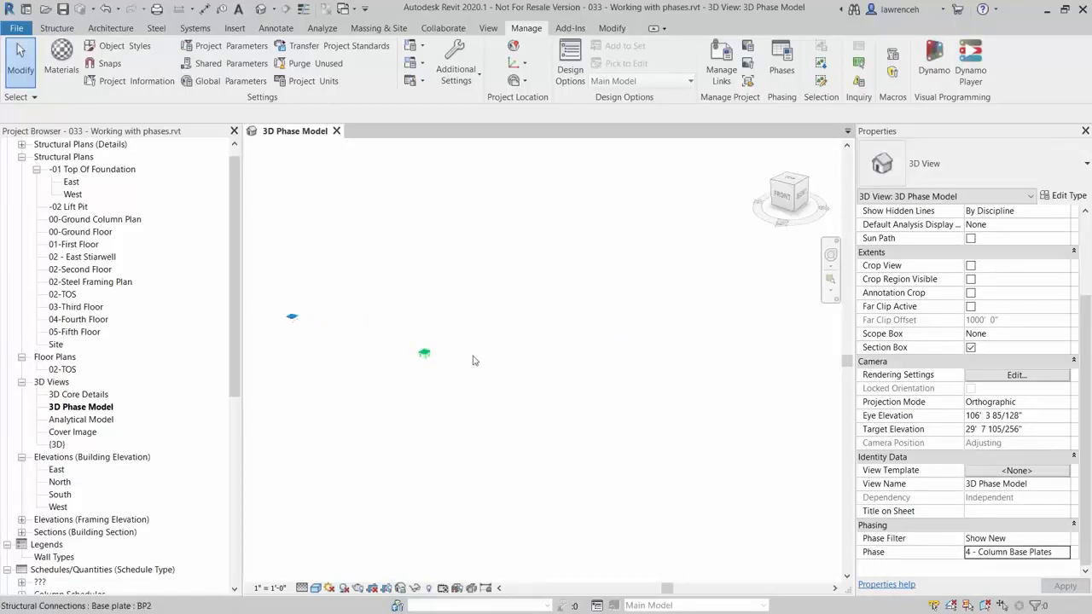
pyautogui.scroll(-8, 465, 385)
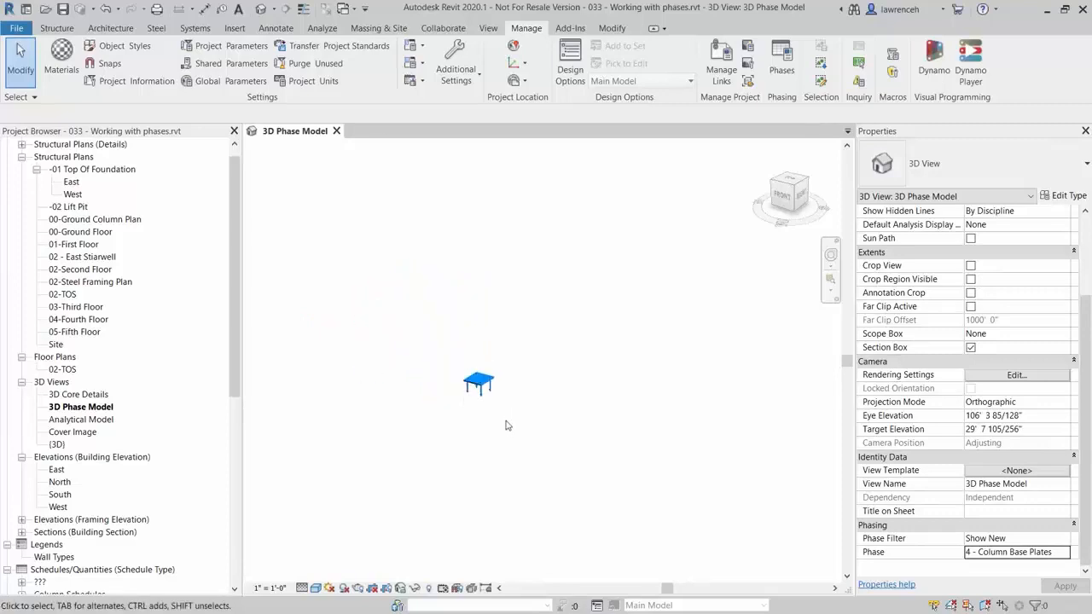
# Set the 3D Phase Model view's phase to 3 - Basement Walls and frame the whole structure
pyautogui.click(1063, 552)
pyautogui.click(948, 517)
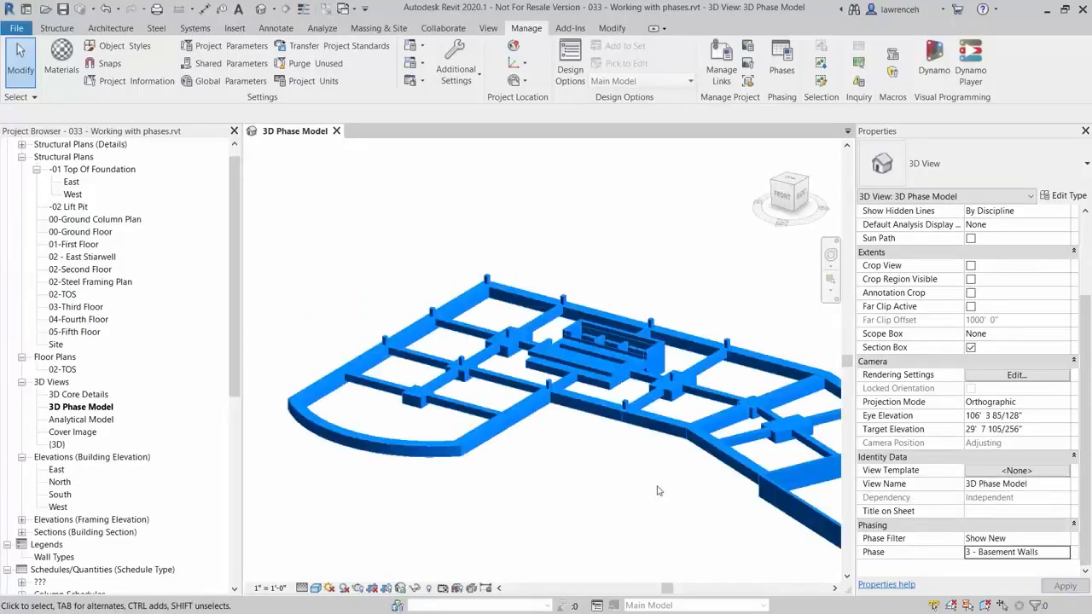
pyautogui.moveTo(643, 517); pyautogui.dragTo(597, 479, button='middle')
pyautogui.scroll(-4, 598, 479)
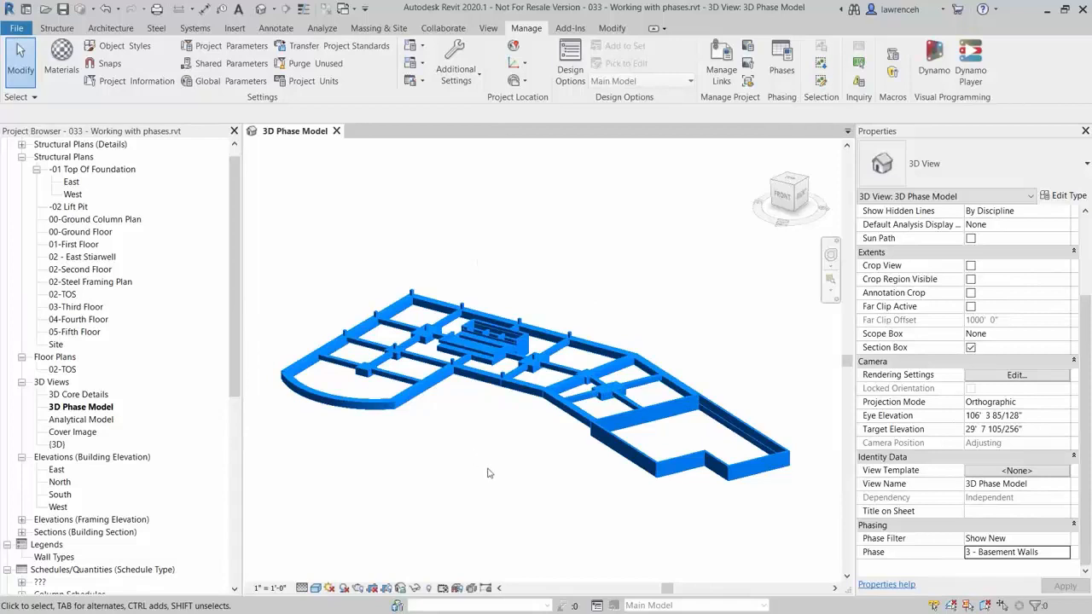
pyautogui.moveTo(489, 473); pyautogui.dragTo(501, 476, button='middle')
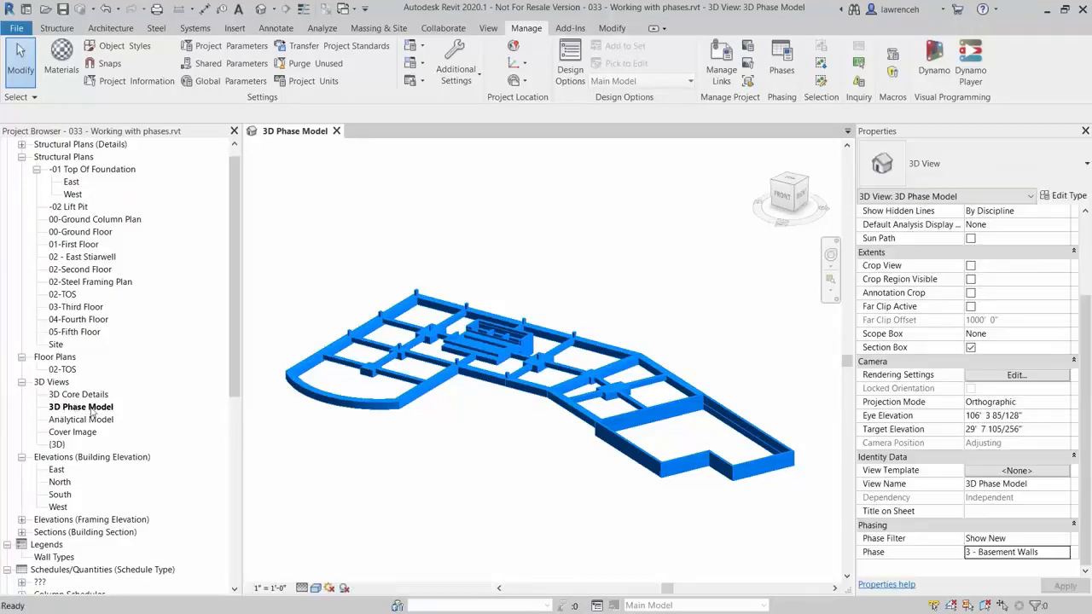
# Rename the 3D Phase Model view as Phase 3
pyautogui.rightClick(77, 408)
pyautogui.click(143, 313)
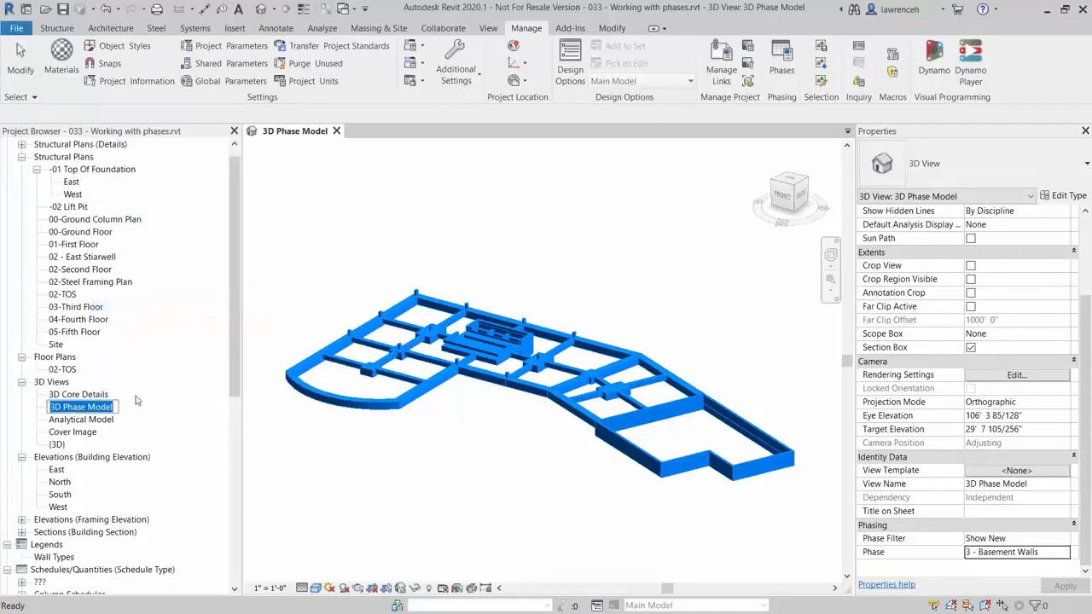
pyautogui.write('P')
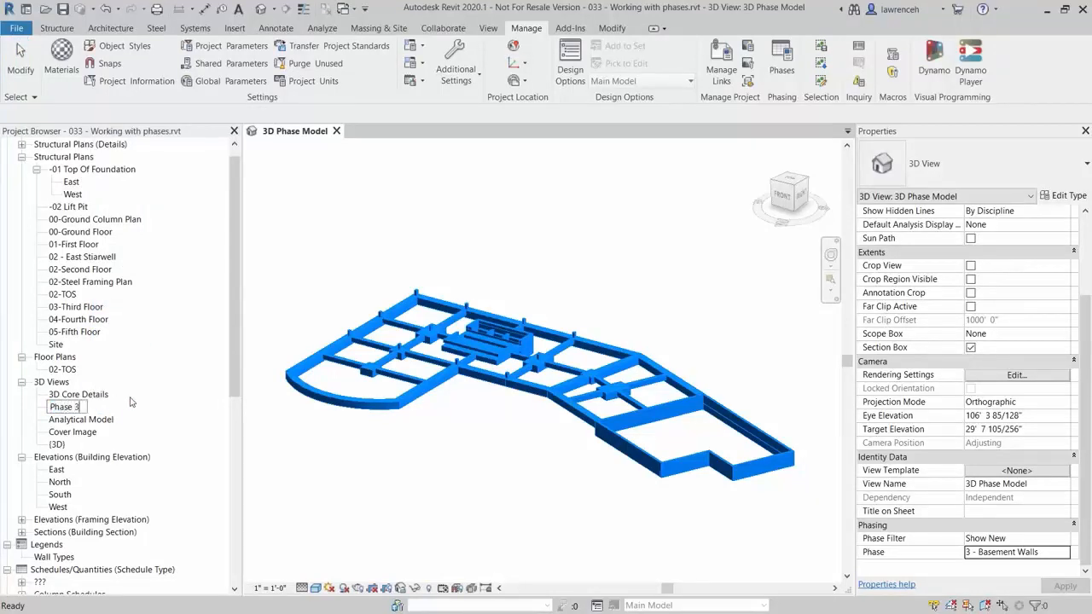
pyautogui.write('hase 3')
pyautogui.press('Return')
# Duplicate the Phase 3 view without detailing and rename the copy Phase 2
pyautogui.rightClick(80, 437)
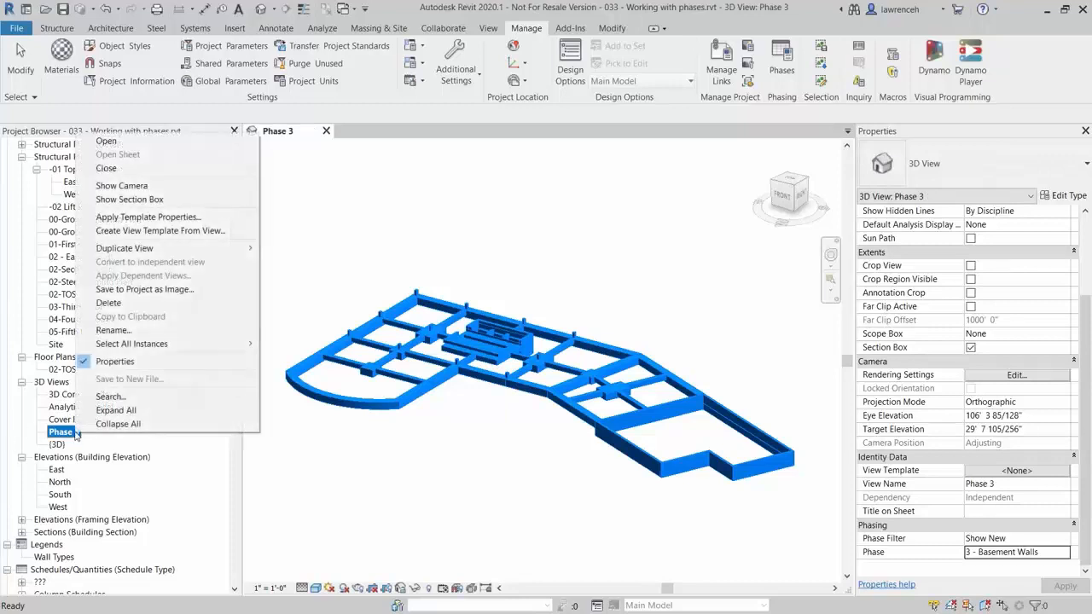
pyautogui.moveTo(167, 254)
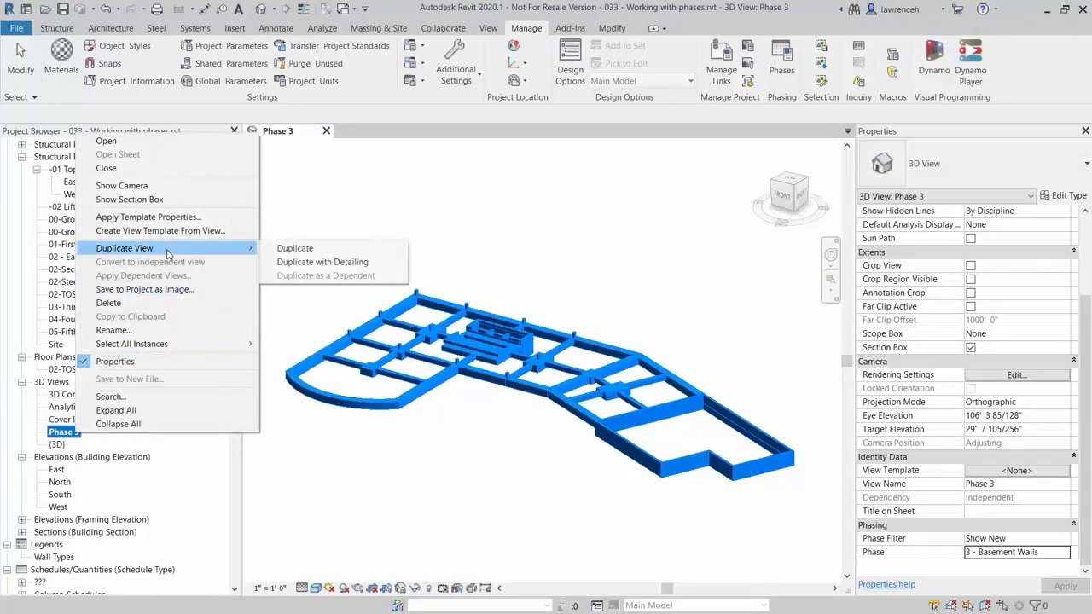
pyautogui.click(293, 249)
pyautogui.rightClick(100, 447)
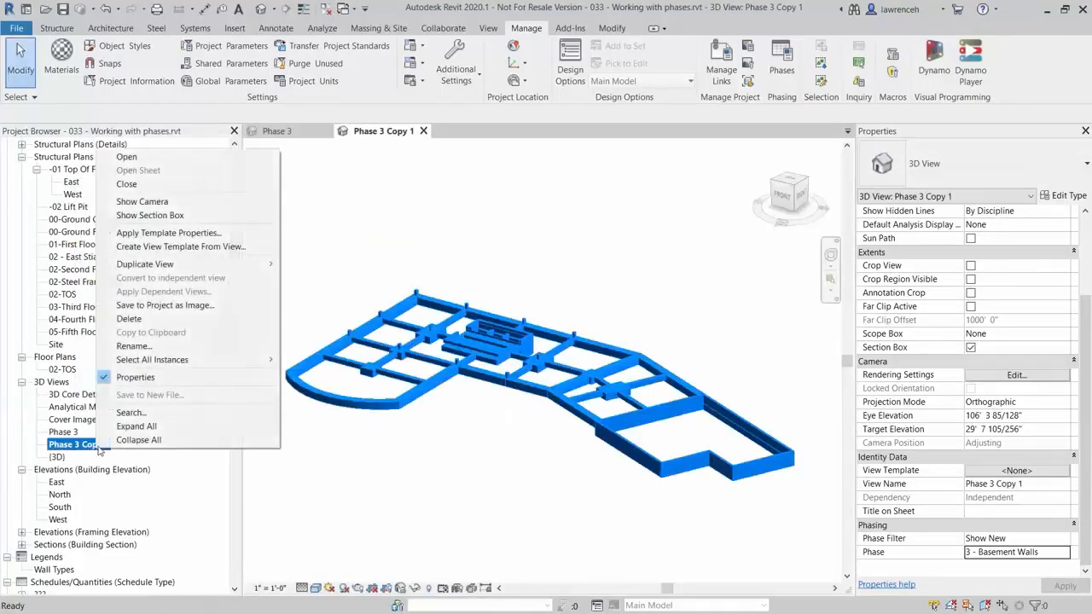
pyautogui.click(162, 346)
pyautogui.write('phase 2')
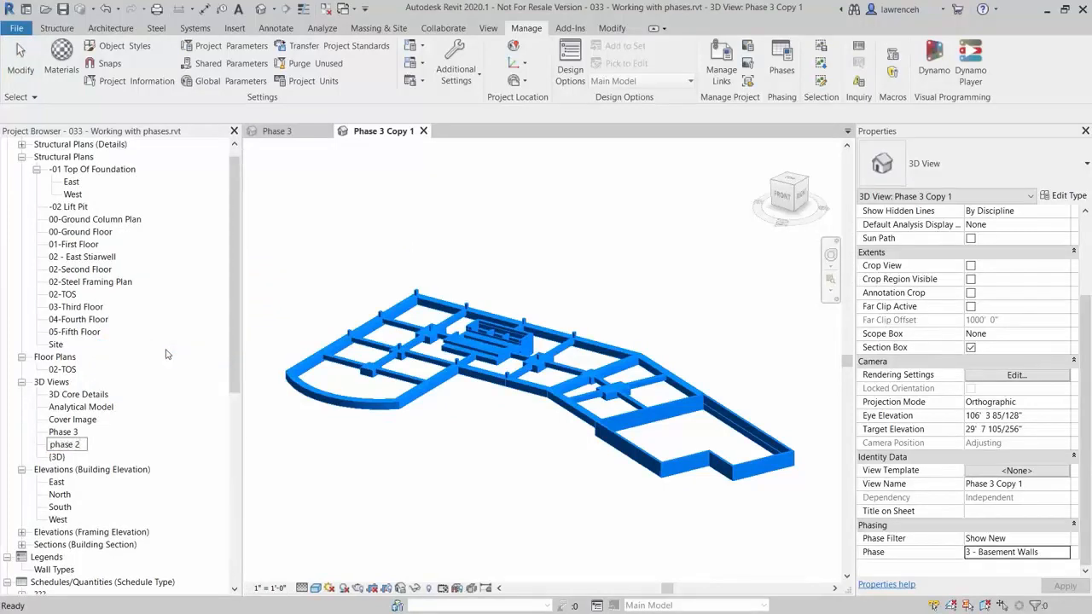
pyautogui.press('Delete')
pyautogui.press('Return')
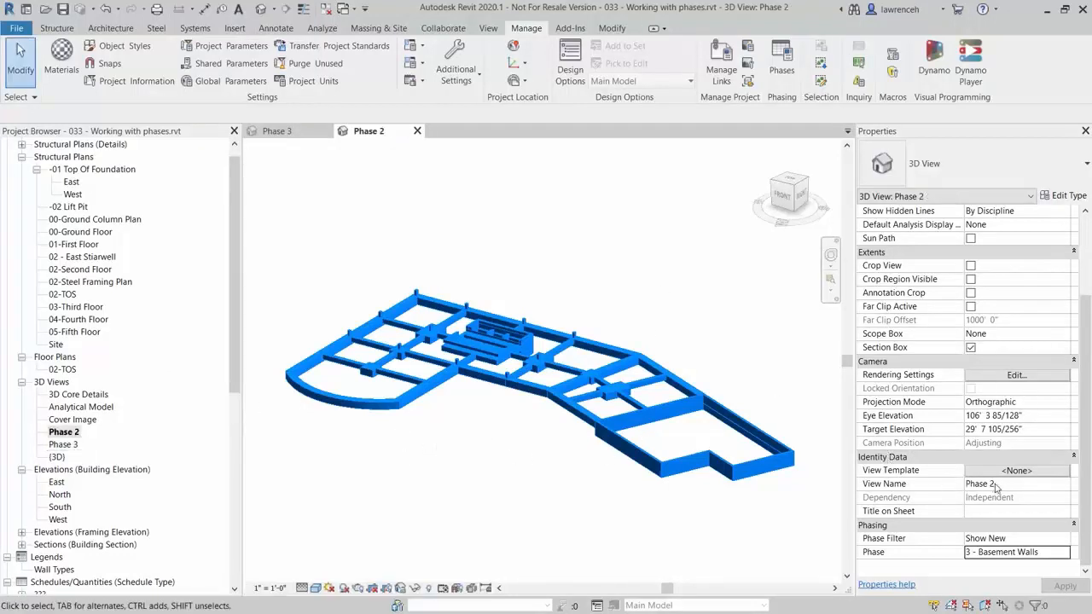
# Set the Phase 2 view's phase to 2 - Lift Pit Slab and East Basement Slab
pyautogui.click(1061, 552)
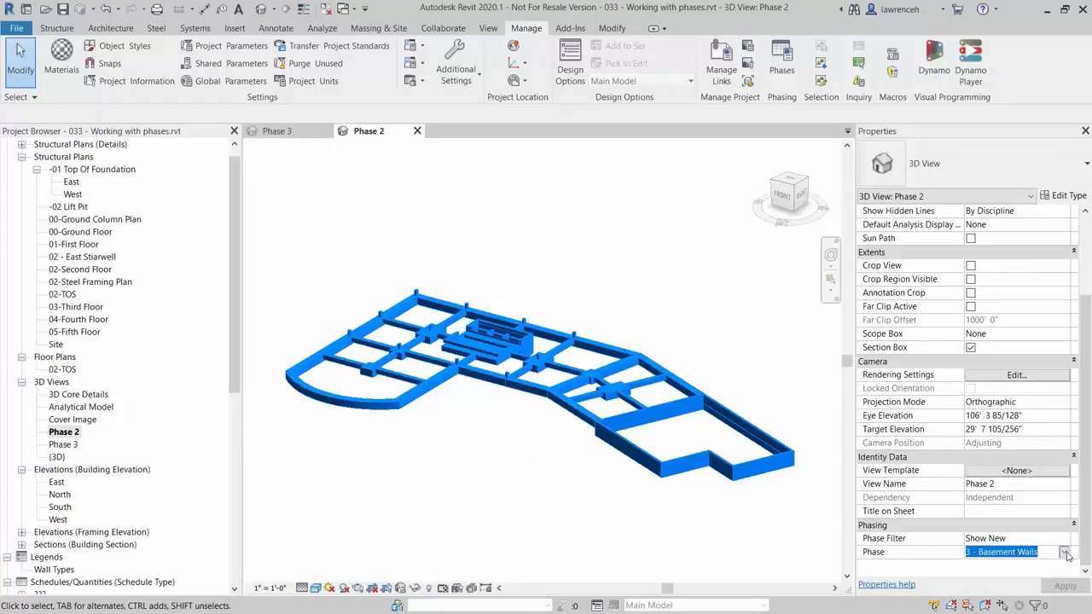
pyautogui.click(1065, 552)
pyautogui.click(948, 504)
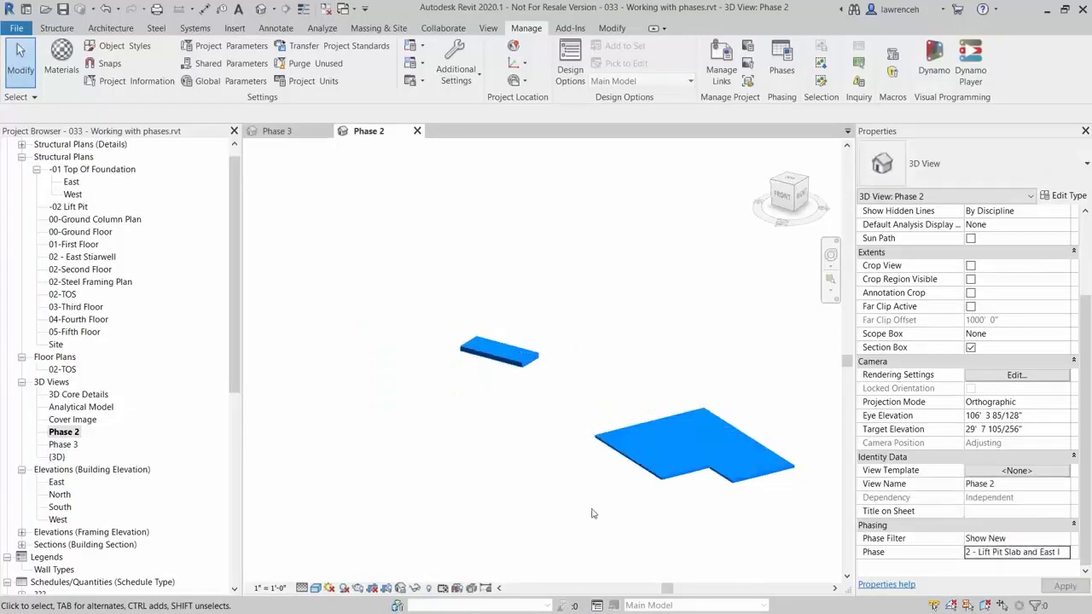
# Duplicate the Phase 2 view without detailing and rename the copy Phase 1
pyautogui.rightClick(71, 435)
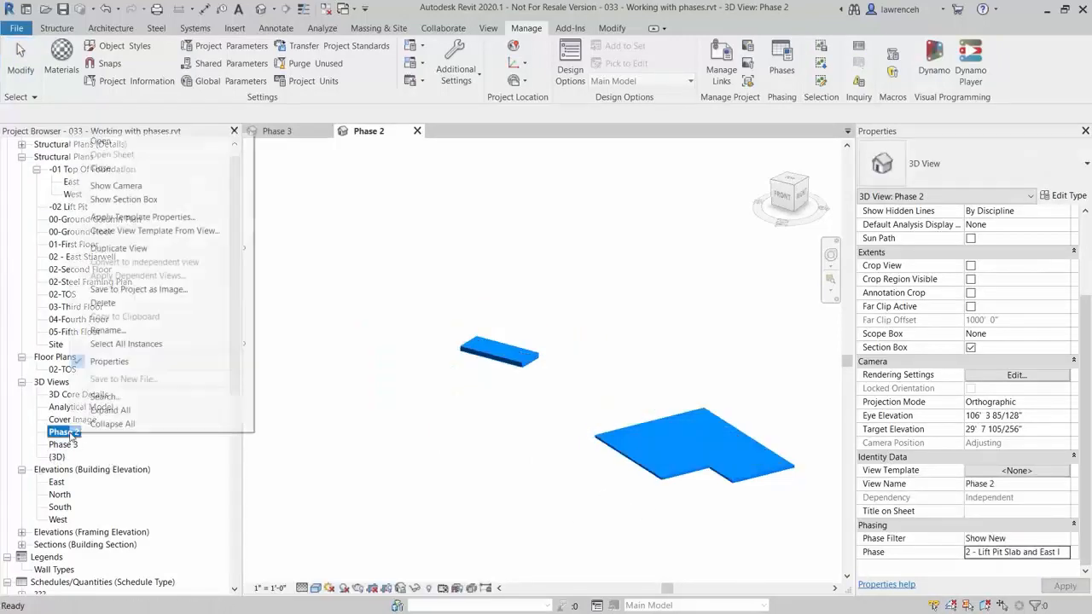
pyautogui.moveTo(239, 249)
pyautogui.click(296, 254)
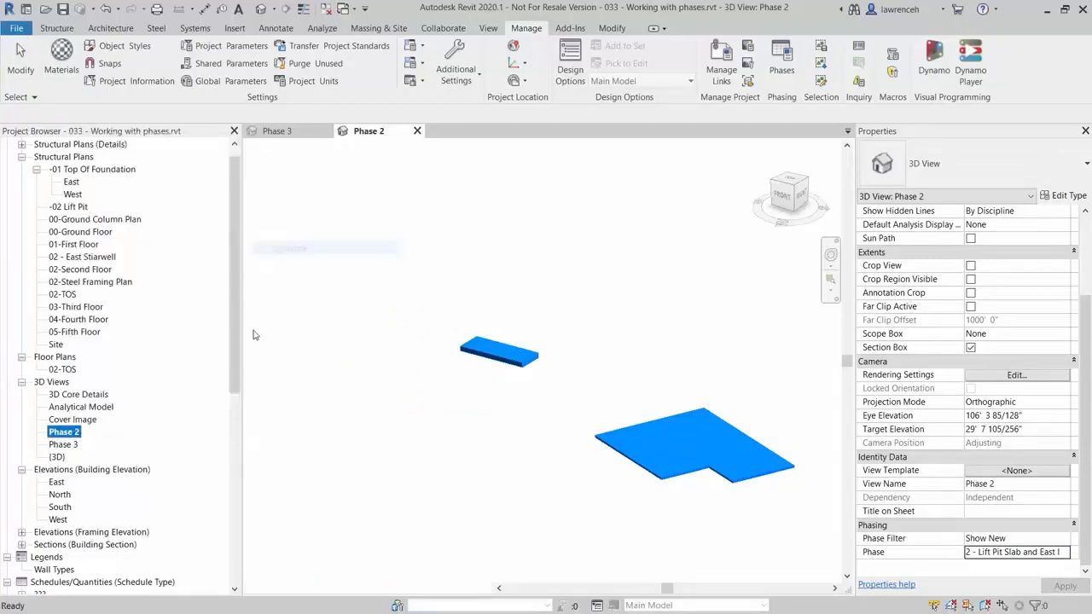
pyautogui.rightClick(97, 446)
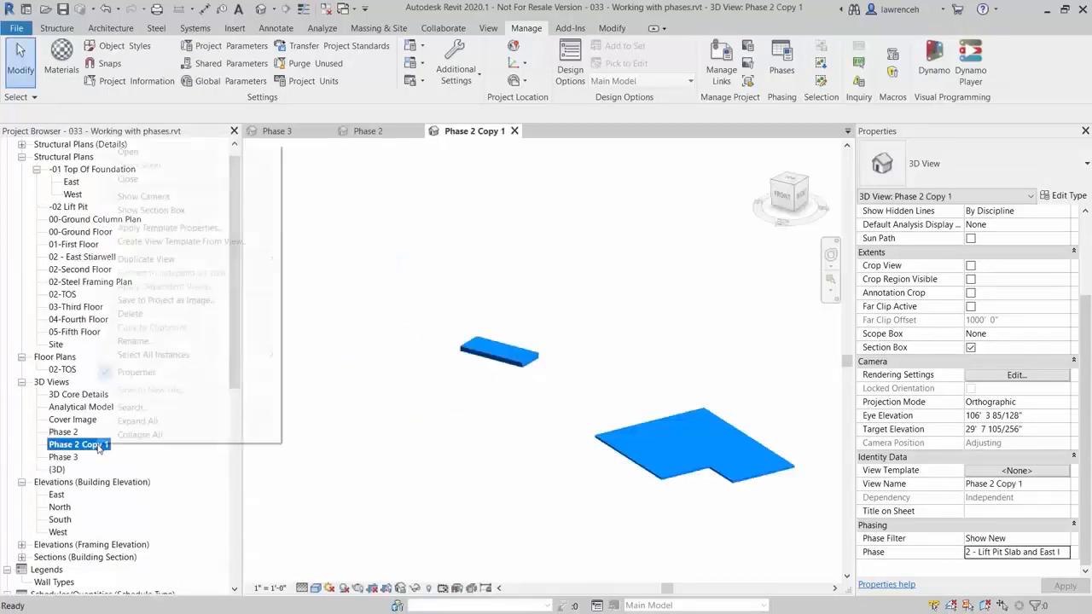
pyautogui.click(156, 338)
pyautogui.write('Phas')
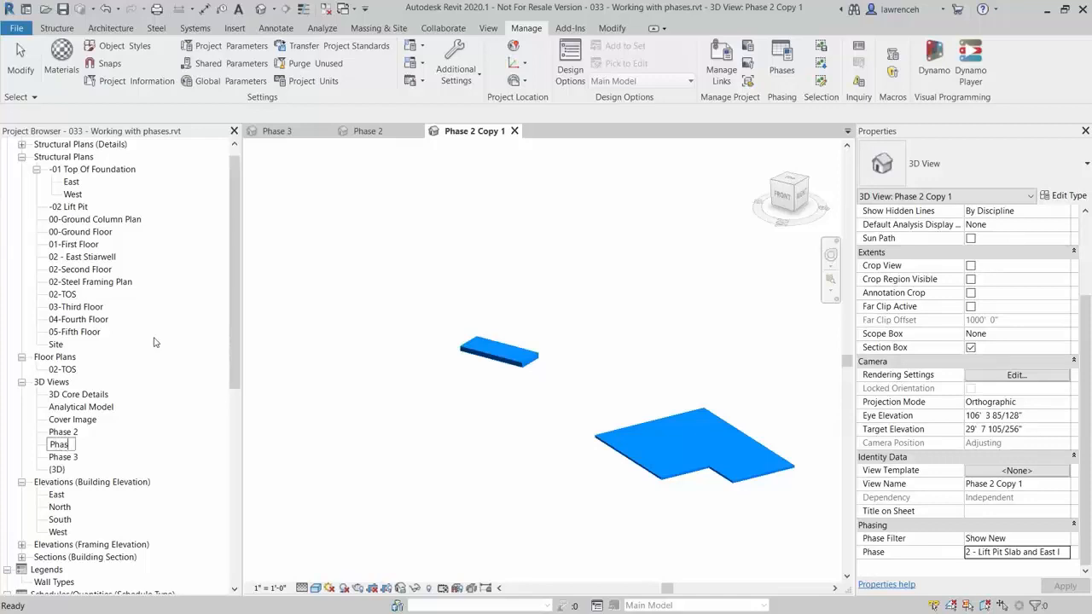
pyautogui.write('e 1')
pyautogui.press('Return')
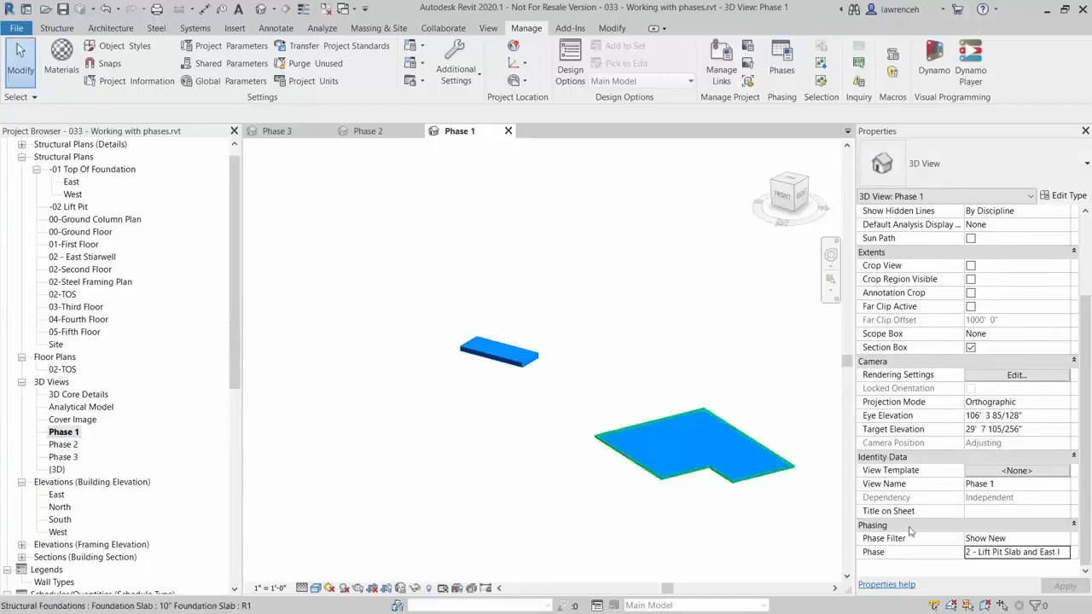
# Set the Phase 1 view's phase to 1 - Piling
pyautogui.click(1066, 553)
pyautogui.click(1065, 553)
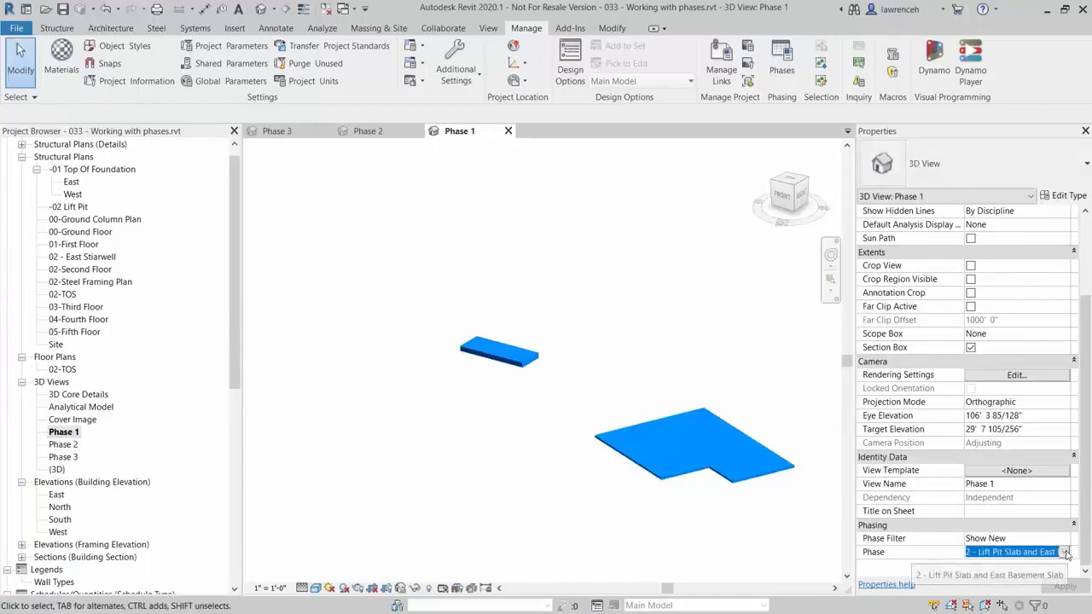
pyautogui.click(924, 490)
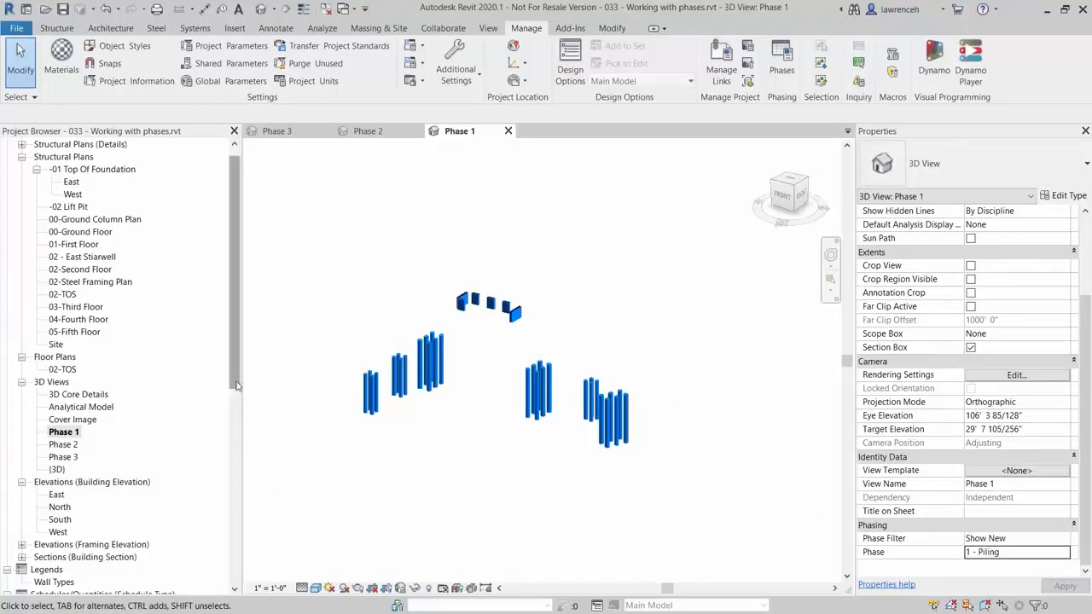
# Place the Phase 1 3D view in the upper-left area of sheet S025 - PHASE 1 BUILD and shorten its viewport title line
pyautogui.moveTo(232, 391); pyautogui.dragTo(243, 575)
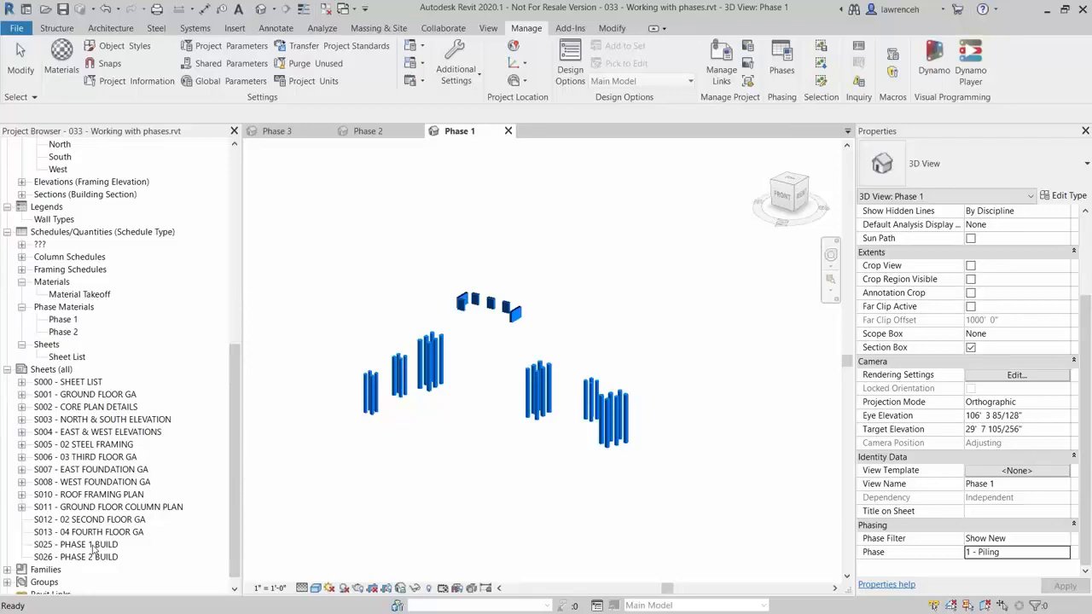
pyautogui.doubleClick(86, 545)
pyautogui.moveTo(234, 420); pyautogui.dragTo(247, 279)
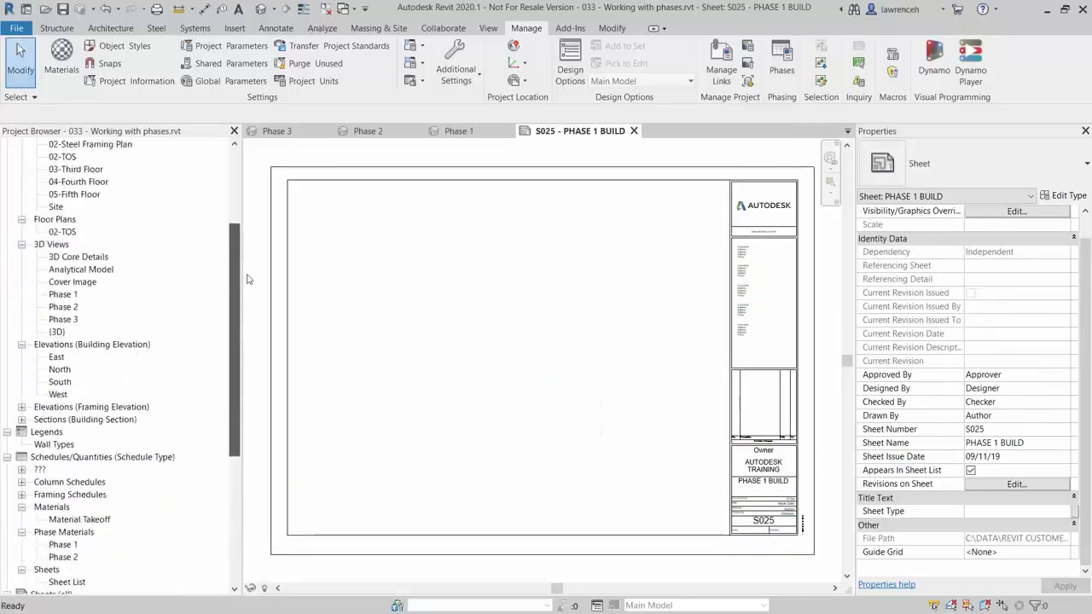
pyautogui.scroll(2, 213, 282)
pyautogui.click(78, 383)
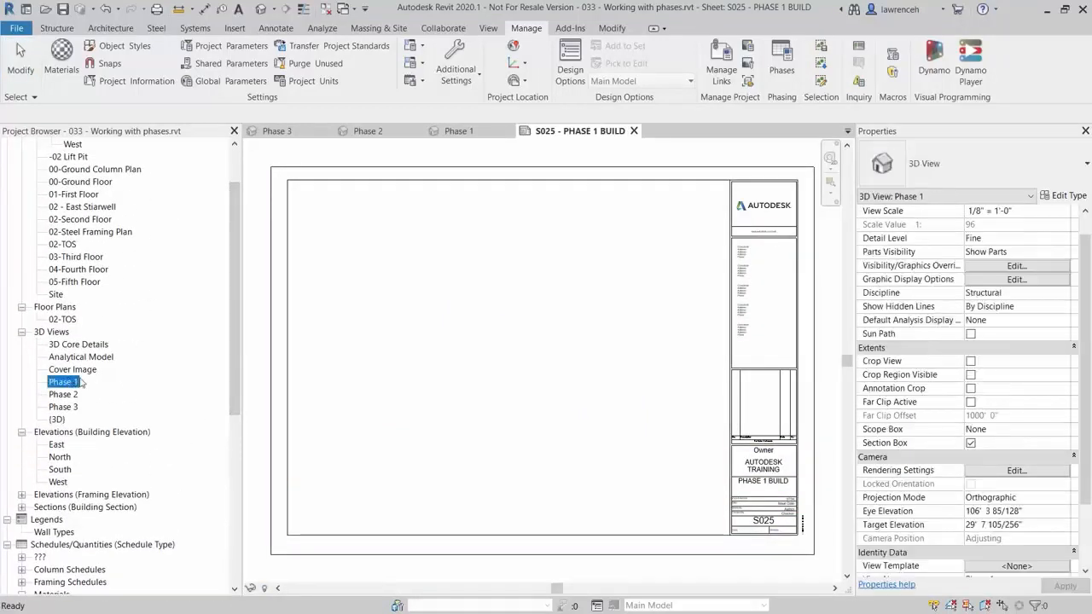
pyautogui.moveTo(62, 386); pyautogui.dragTo(452, 341)
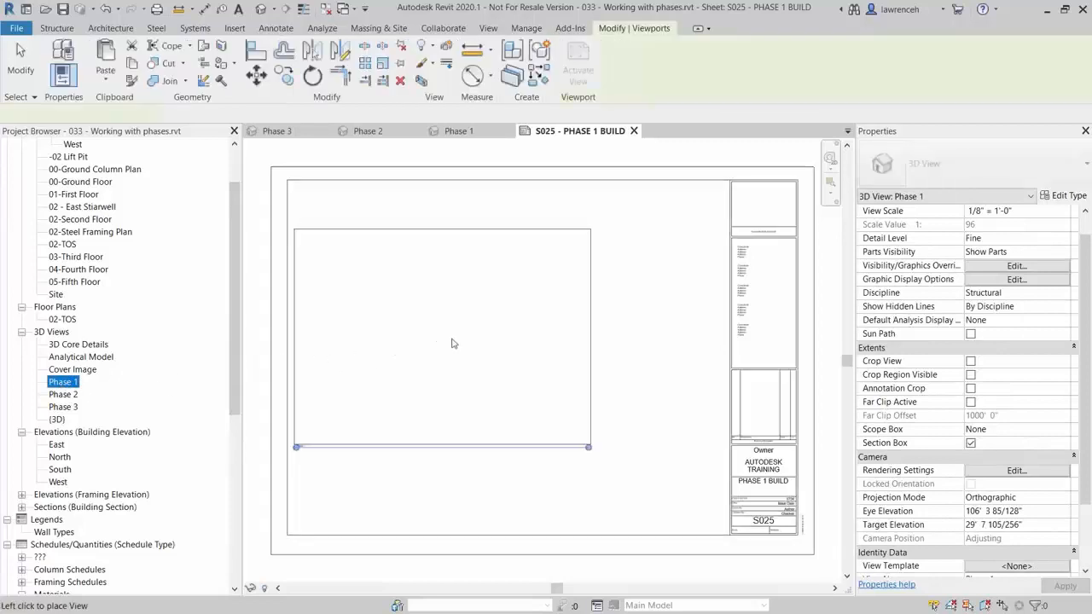
pyautogui.click(449, 302)
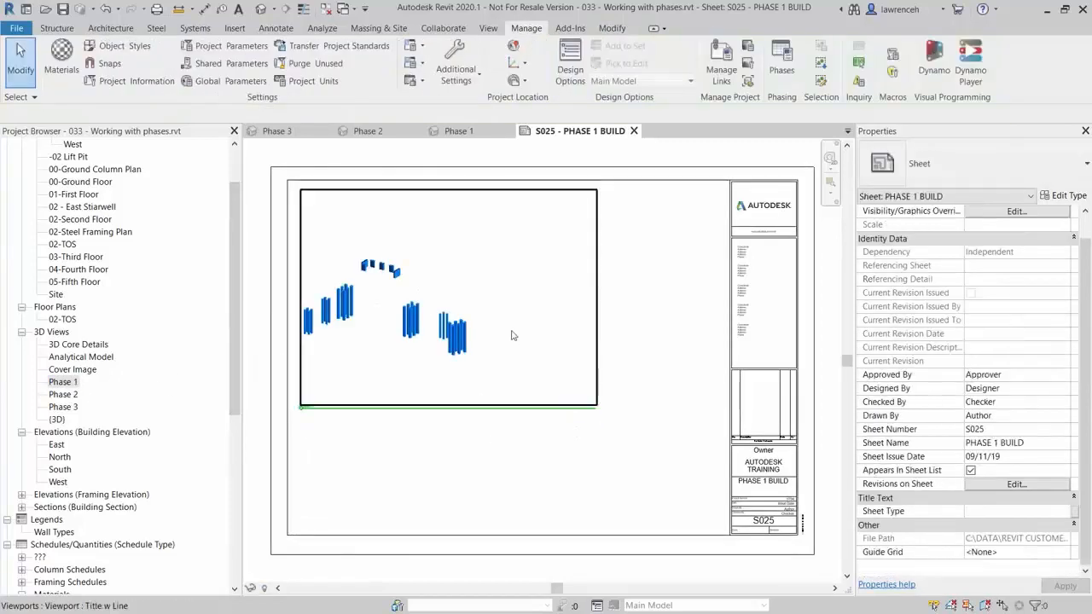
pyautogui.moveTo(596, 417); pyautogui.dragTo(312, 419)
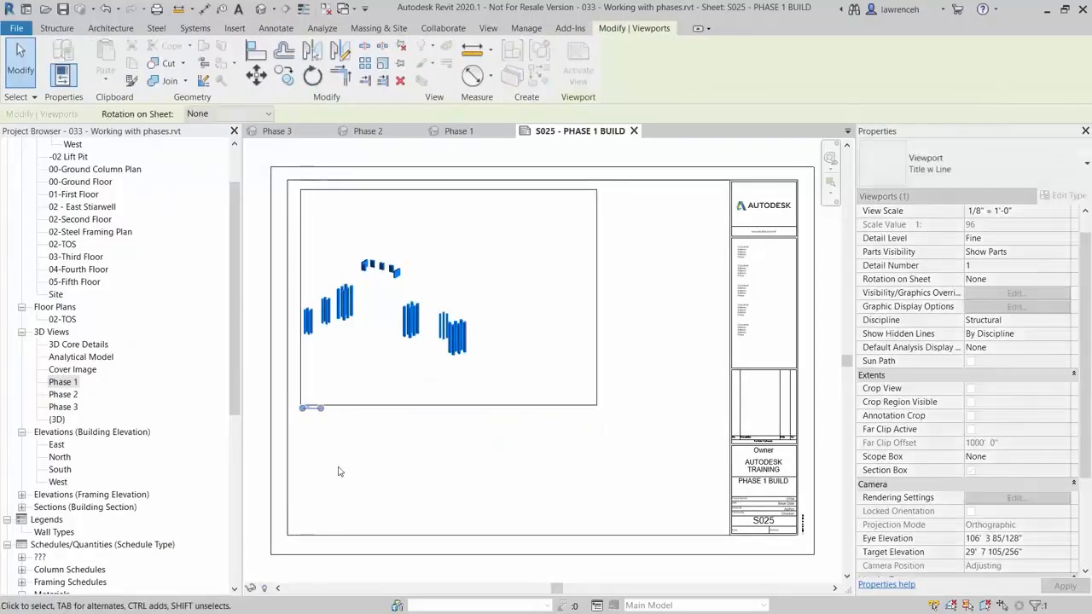
pyautogui.click(251, 472)
# Place the Phase 1 schedule from Phase Materials on sheet S025, to the right of the piles in the 3D view
pyautogui.scroll(-4, 193, 487)
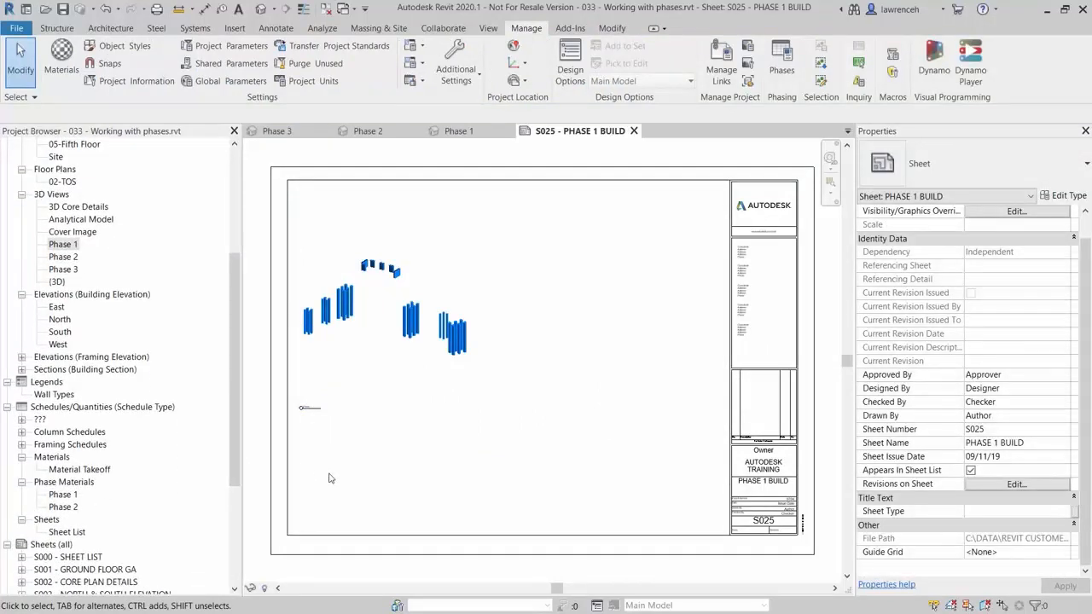
pyautogui.click(63, 496)
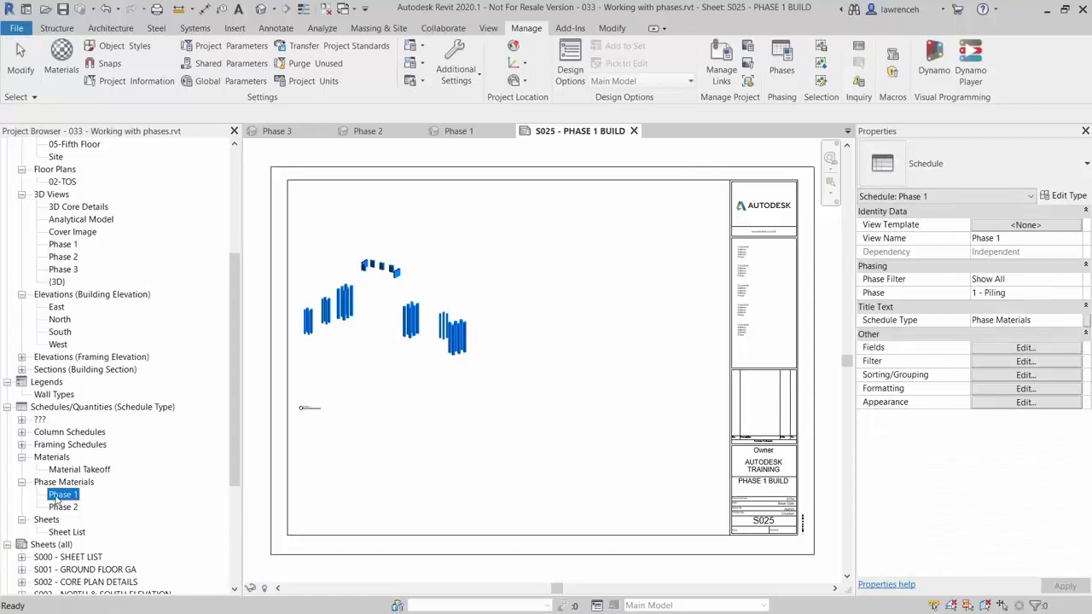
pyautogui.moveTo(60, 499); pyautogui.dragTo(538, 309)
pyautogui.click(538, 309)
pyautogui.scroll(5, 538, 306)
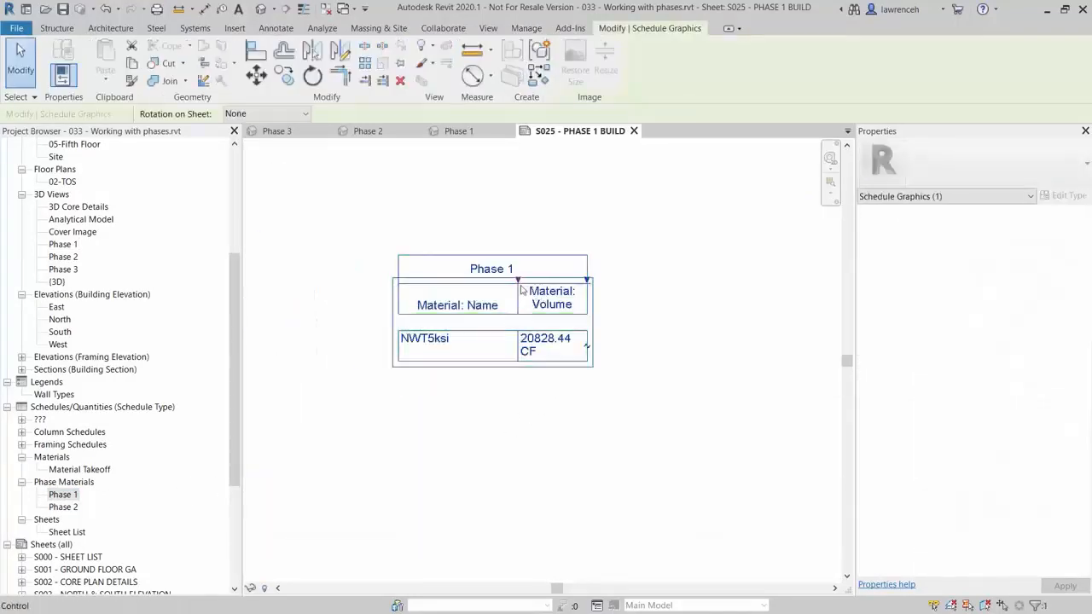
# Widen the Material: Volume column of the Phase 1 schedule on sheet S025 so each entry fits on one line
pyautogui.moveTo(587, 280); pyautogui.dragTo(636, 280)
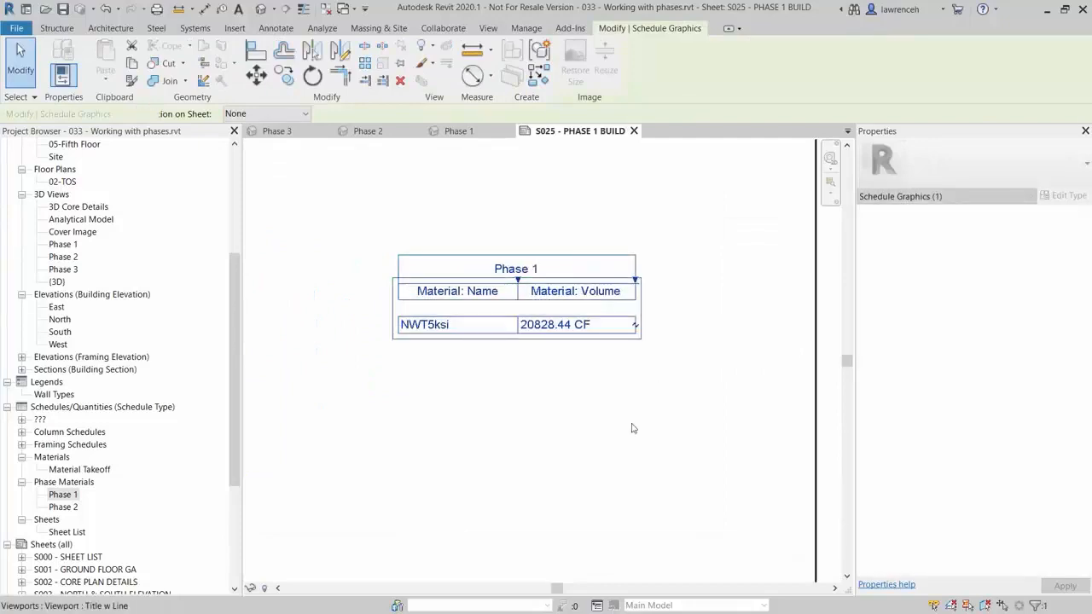
pyautogui.click(624, 374)
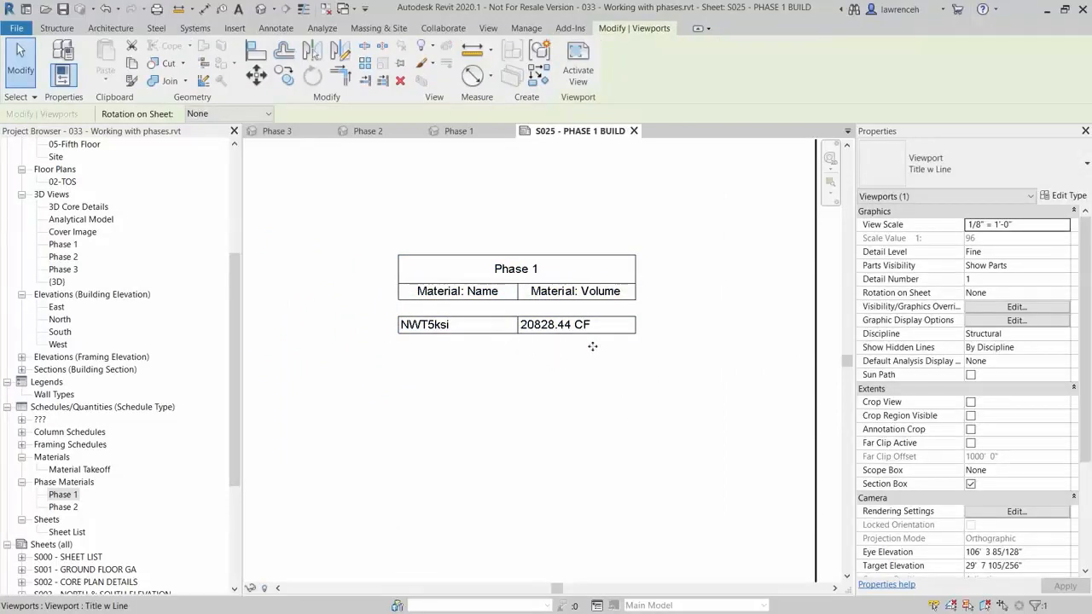
pyautogui.scroll(-4, 602, 379)
pyautogui.scroll(-3, 600, 376)
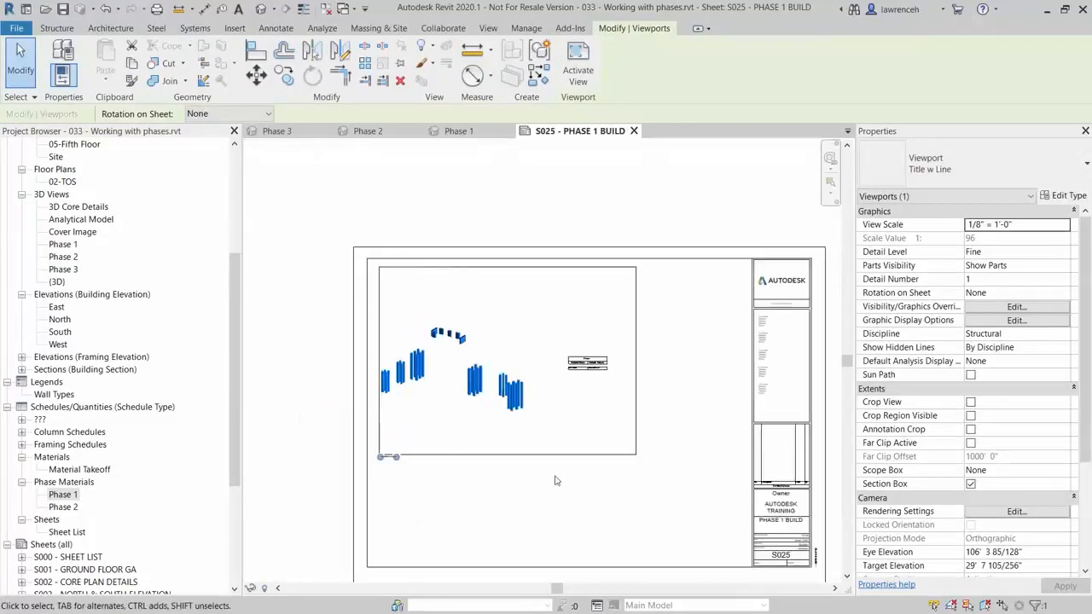
pyautogui.click(632, 522)
pyautogui.moveTo(537, 524); pyautogui.dragTo(505, 438, button='middle')
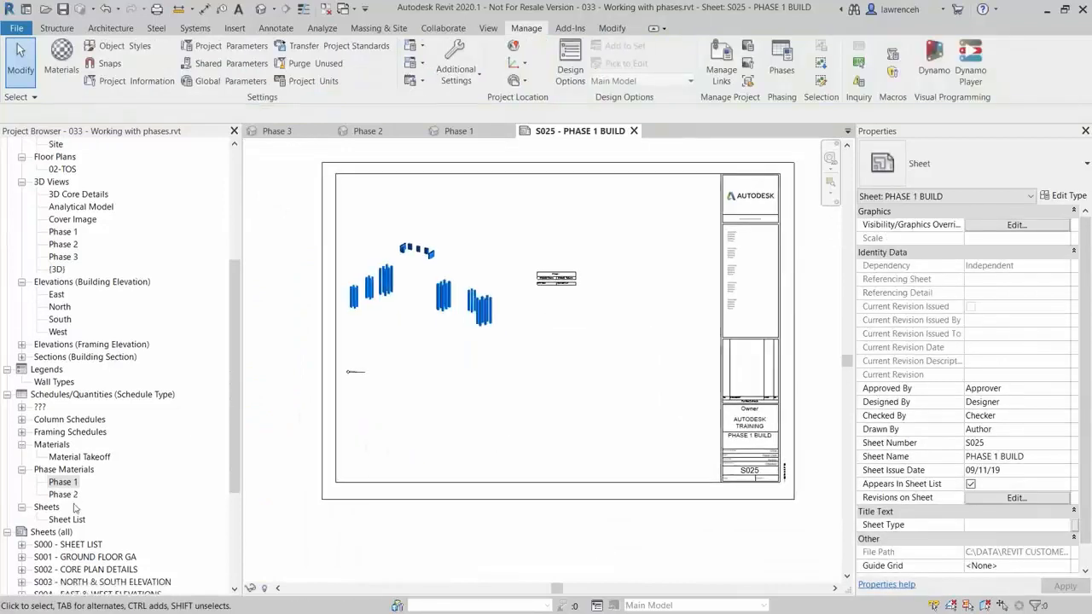
# Place the Phase 2 3D view in the upper-left area of sheet S026 - PHASE 2 BUILD and shorten its viewport title line
pyautogui.scroll(-5, 101, 547)
pyautogui.doubleClick(95, 544)
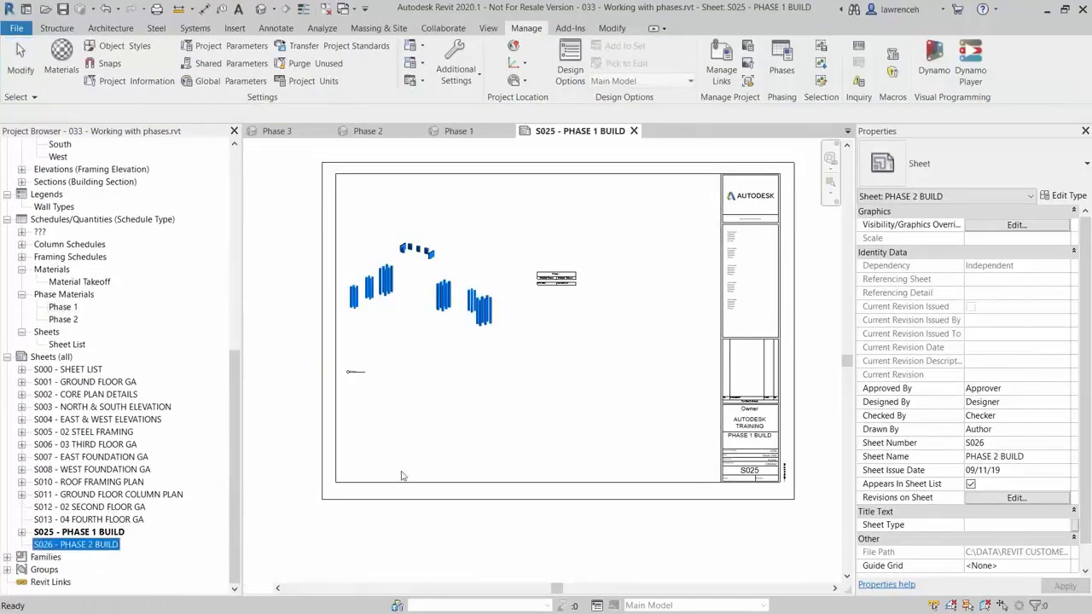
pyautogui.scroll(6, 85, 329)
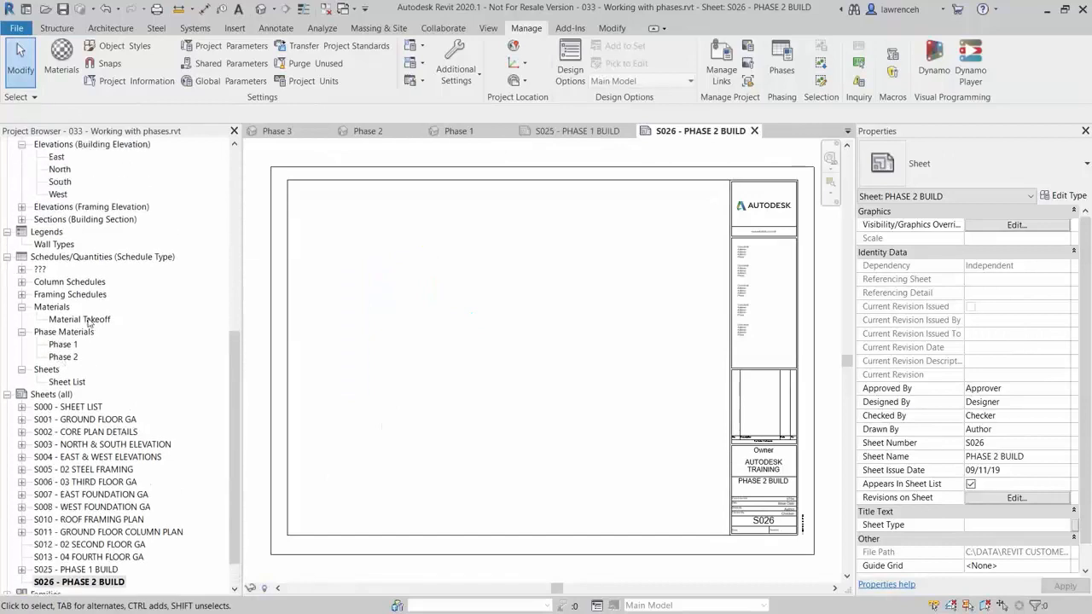
pyautogui.moveTo(63, 307); pyautogui.dragTo(435, 318)
pyautogui.click(442, 263)
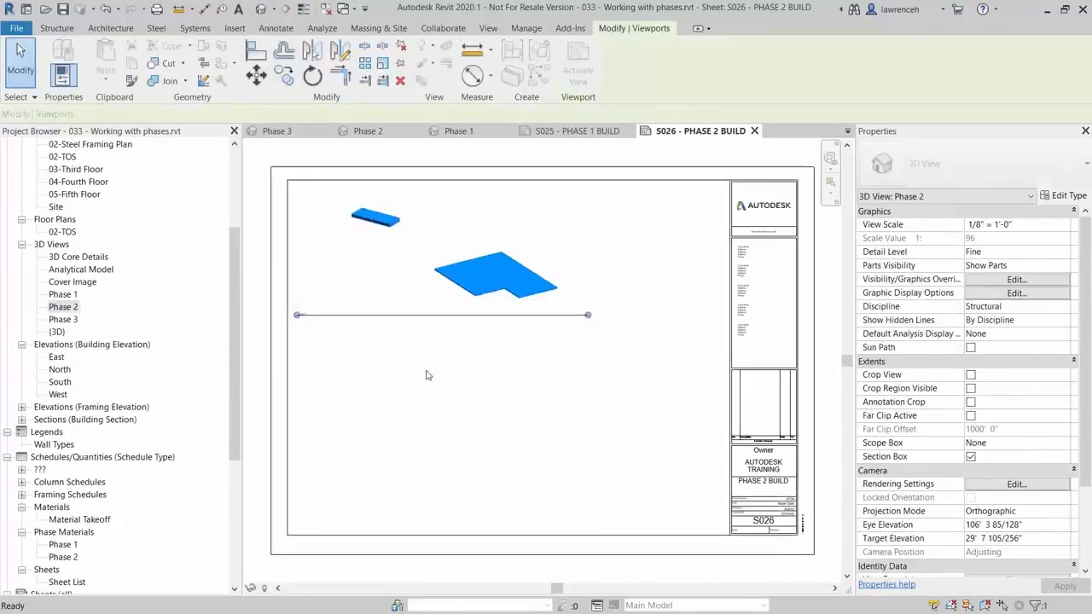
pyautogui.click(438, 279)
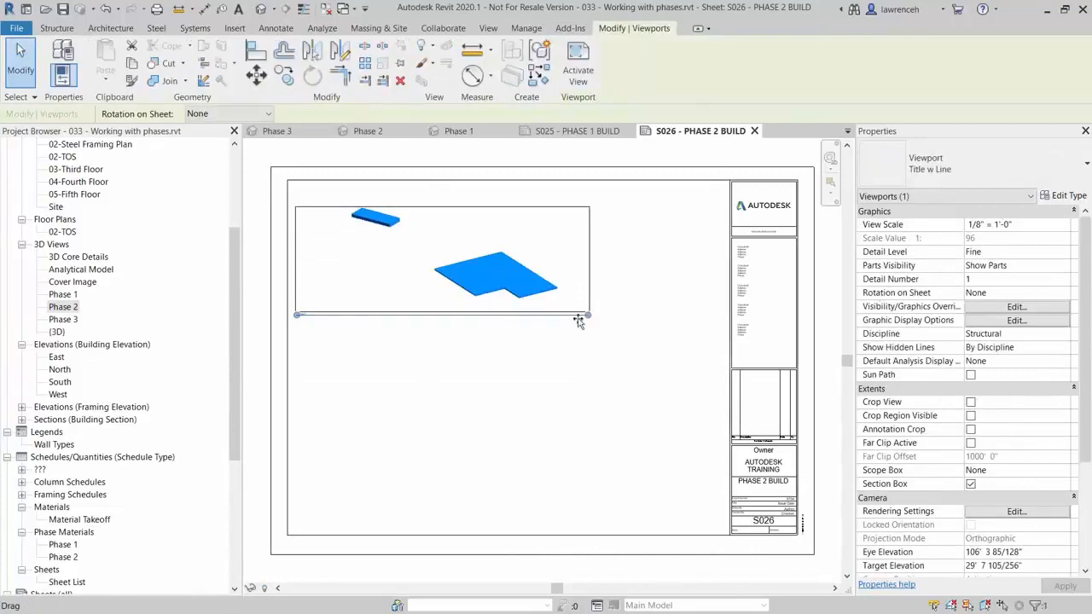
pyautogui.moveTo(586, 315); pyautogui.dragTo(313, 316)
pyautogui.click(335, 362)
# Place the Phase 2 schedule from Phase Materials to the right of the slab on sheet S026 and widen its Material: Volume column
pyautogui.scroll(-3, 128, 427)
pyautogui.click(63, 457)
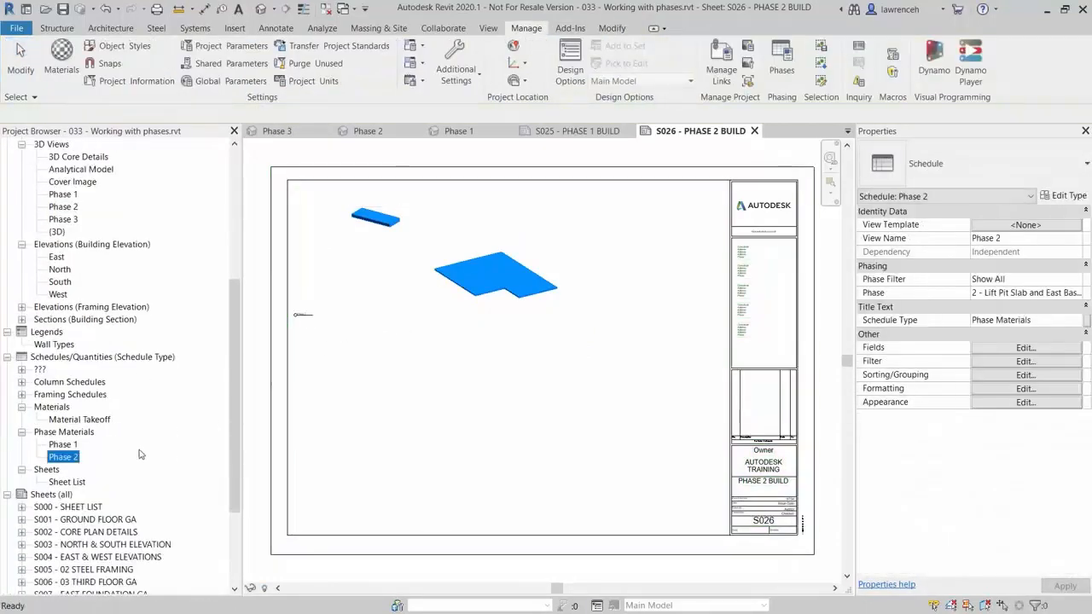
pyautogui.moveTo(68, 461); pyautogui.dragTo(640, 279)
pyautogui.click(640, 279)
pyautogui.scroll(5, 608, 282)
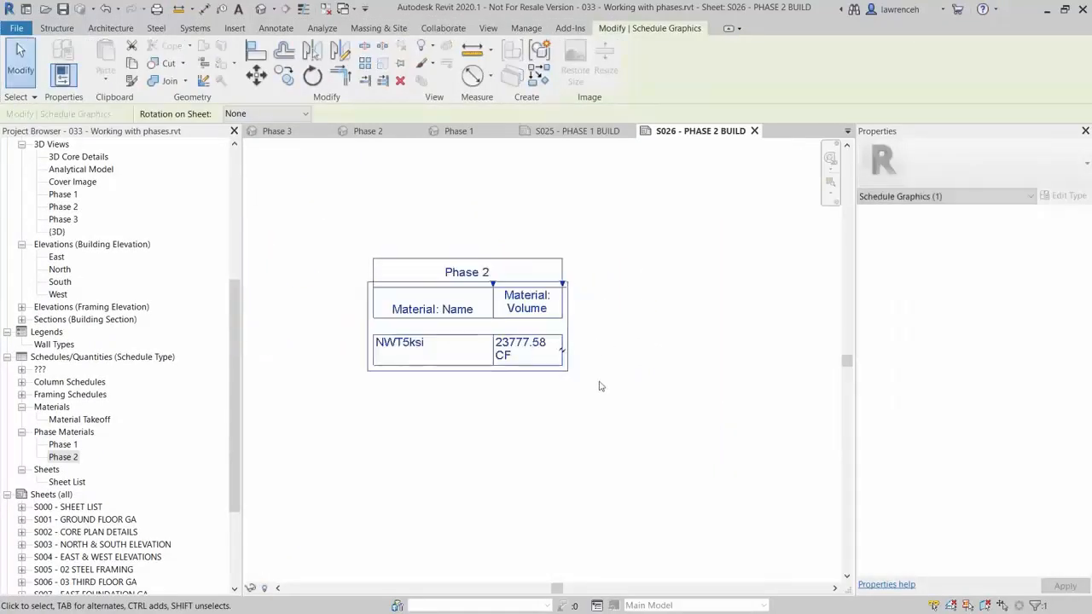
pyautogui.click(563, 393)
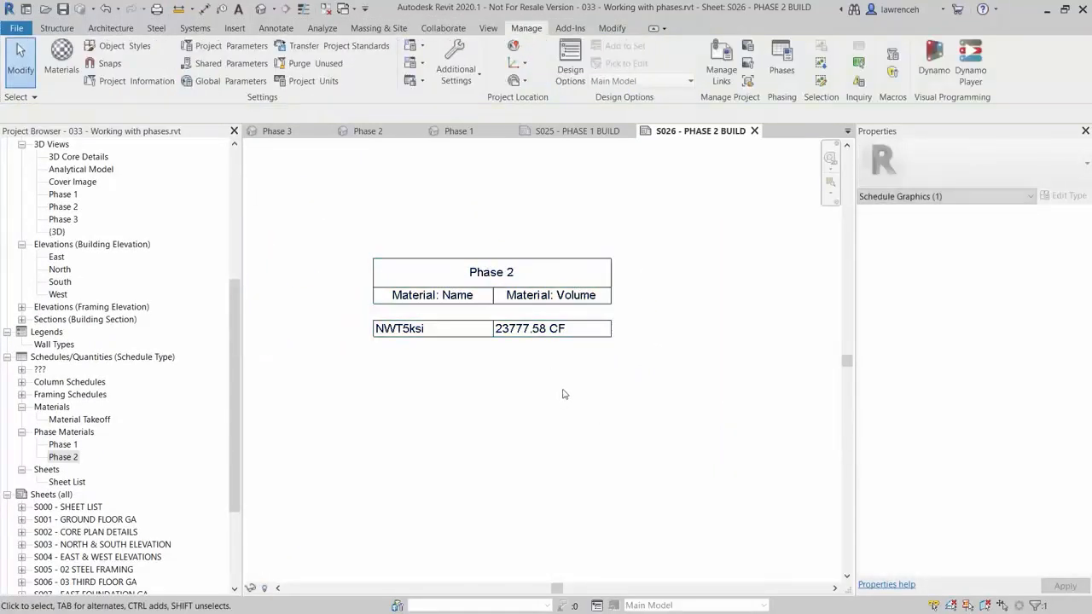
pyautogui.scroll(-5, 570, 388)
pyautogui.scroll(-3, 571, 385)
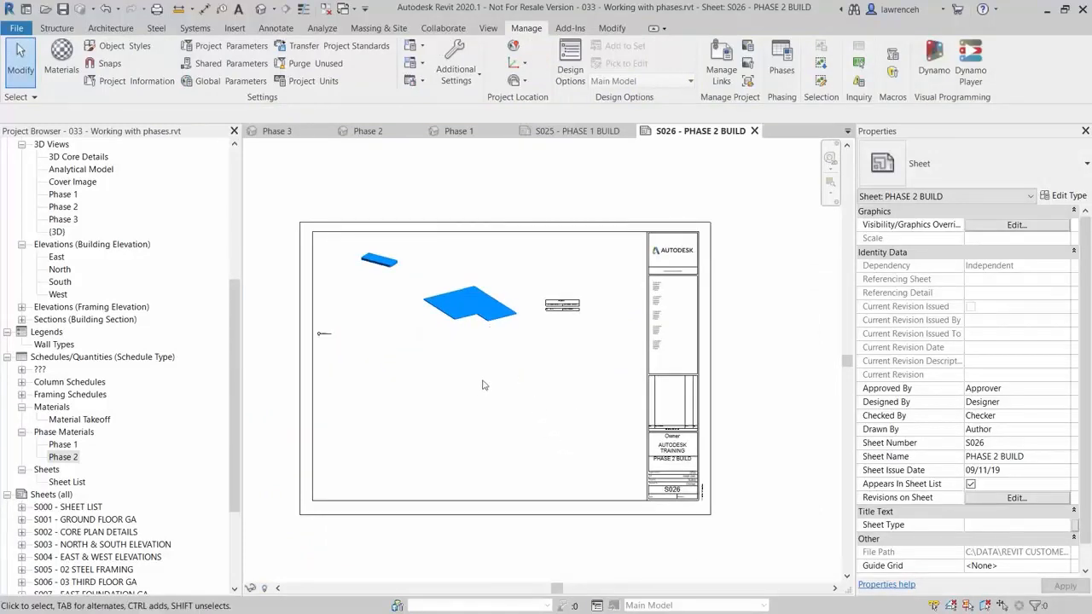
# Set the phase filter of the Phase 2 viewport on sheet S026 to Show New and Previous
pyautogui.click(445, 309)
pyautogui.scroll(-4, 986, 412)
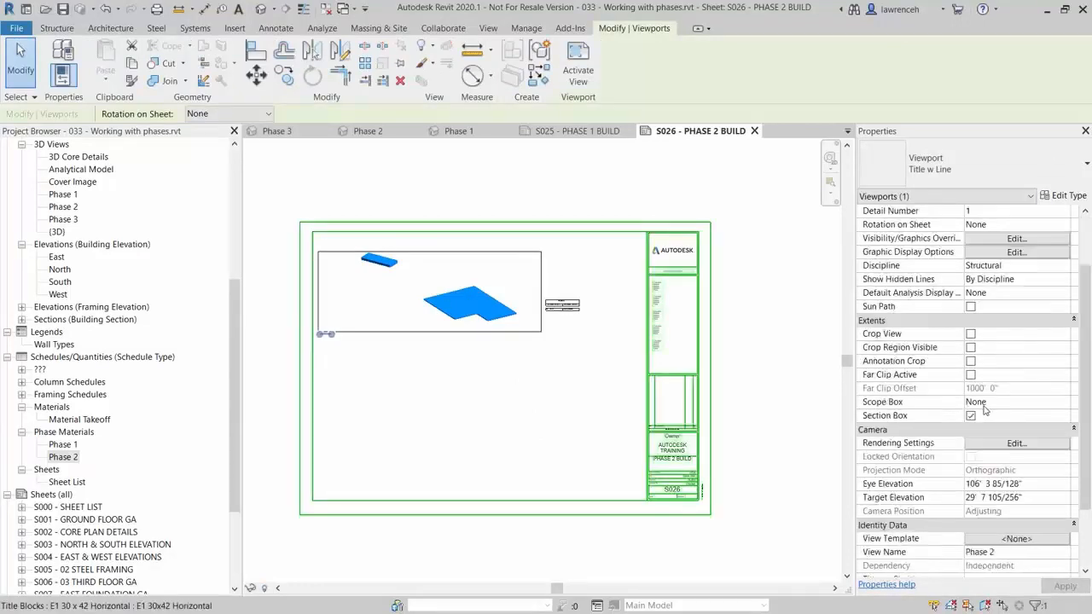
pyautogui.click(1015, 539)
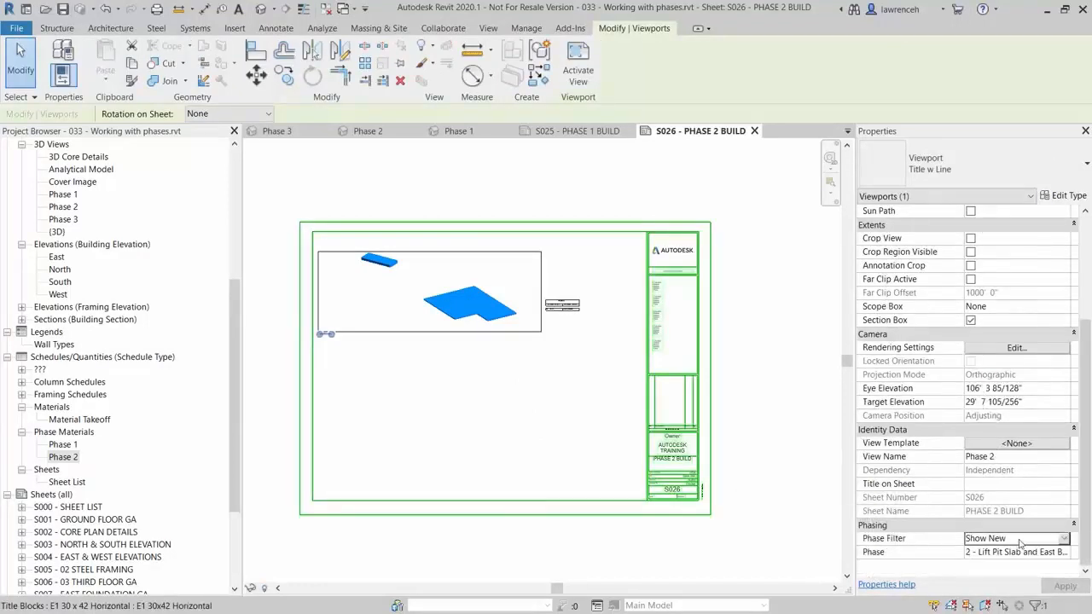
pyautogui.click(1065, 540)
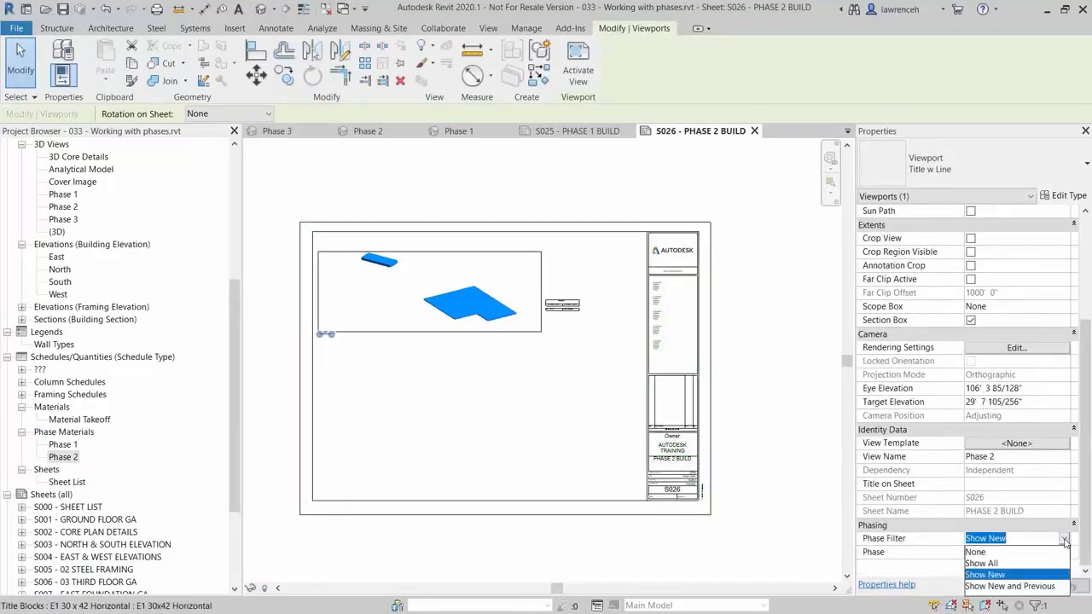
pyautogui.click(1010, 586)
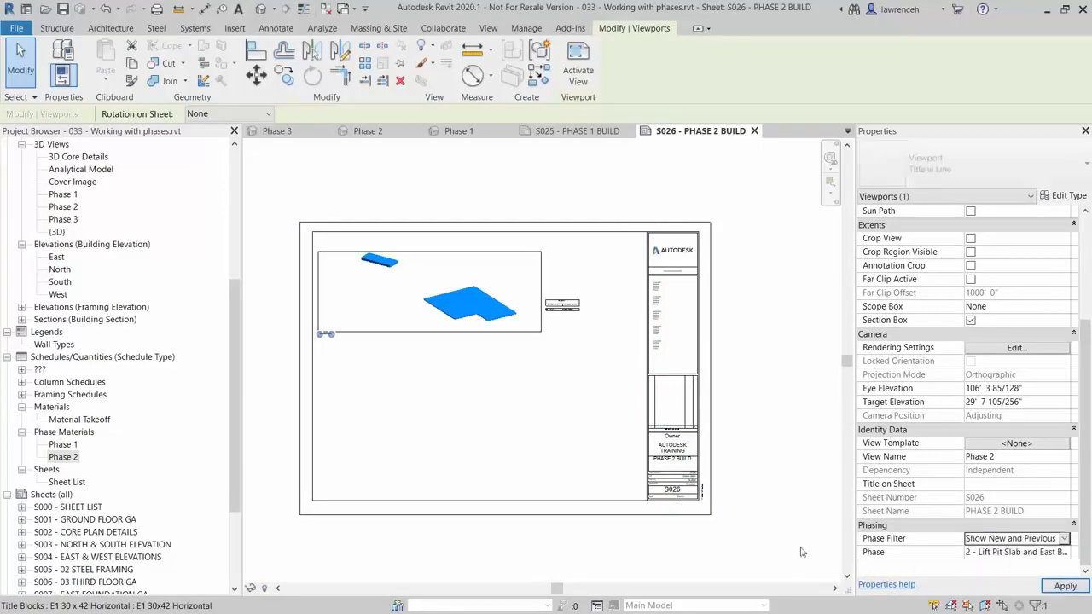
pyautogui.moveTo(533, 344); pyautogui.dragTo(558, 381)
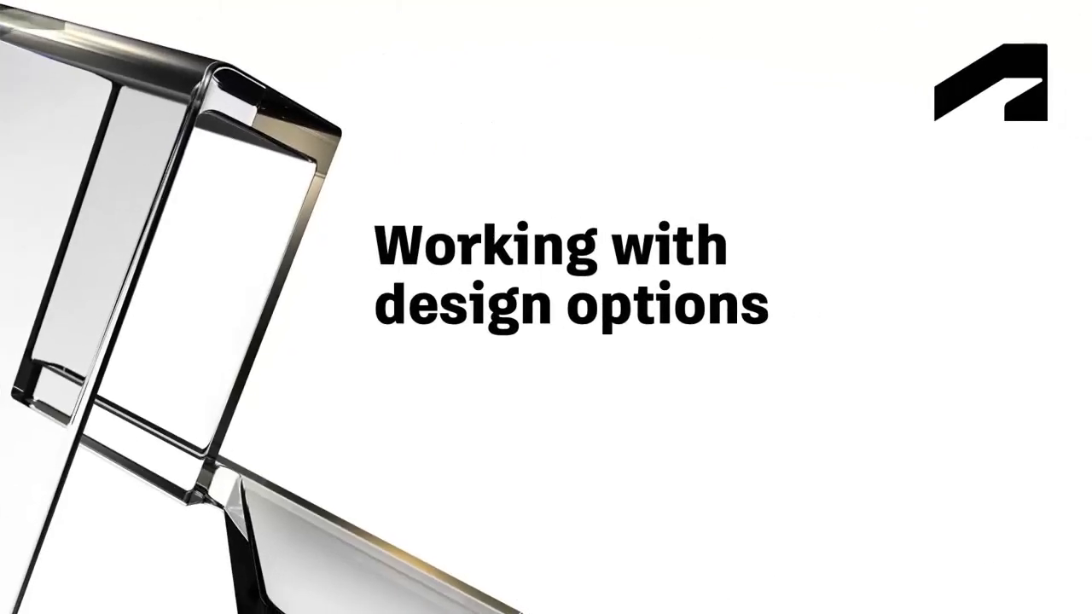
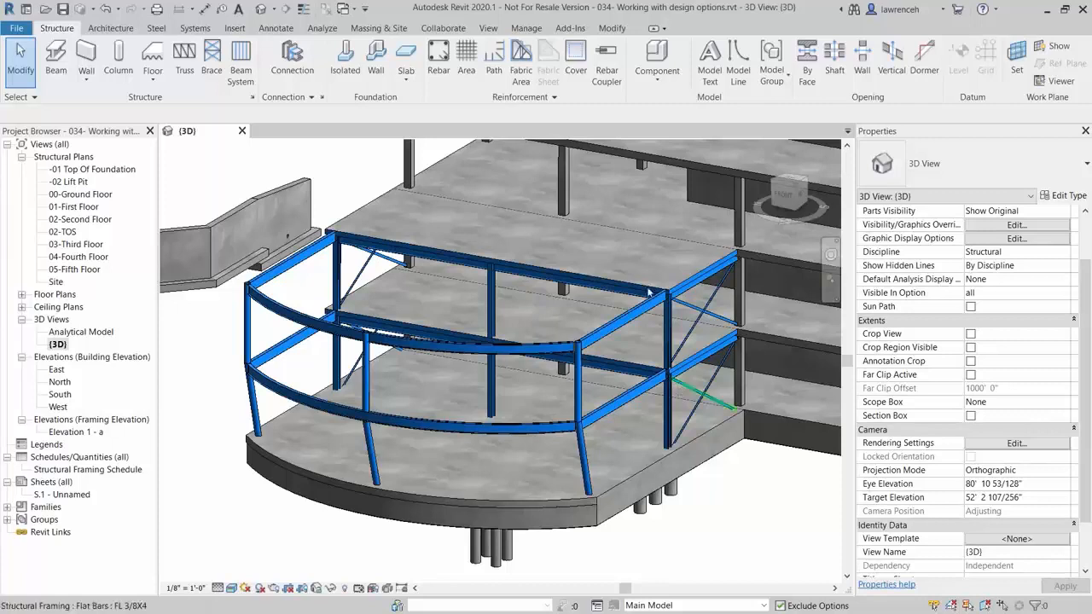
# Make Option 2 - Faceted Steelwork the active design option for editing
pyautogui.click(518, 33)
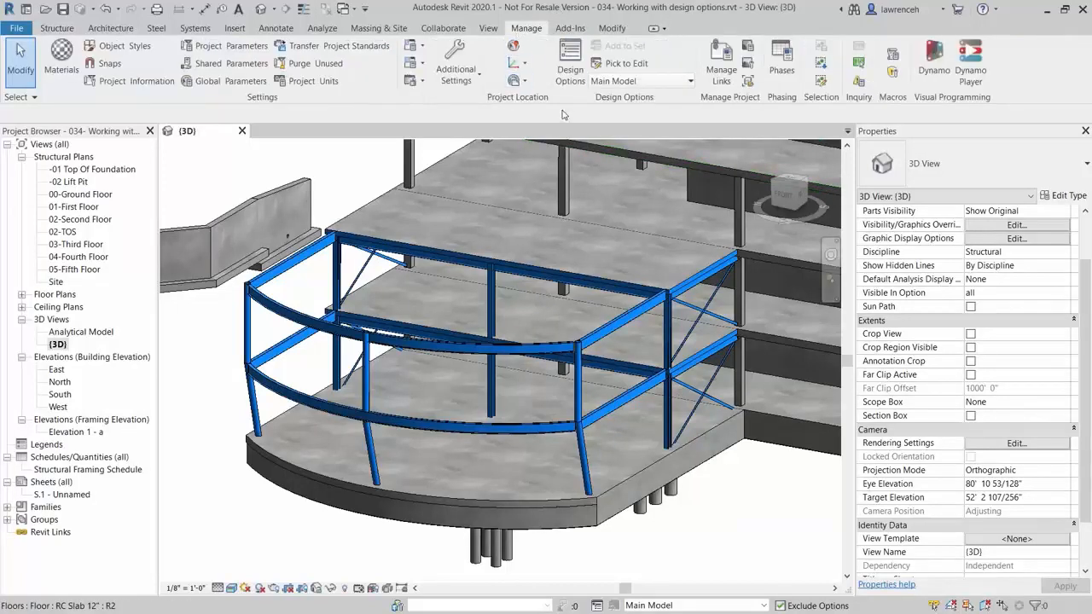
pyautogui.click(672, 82)
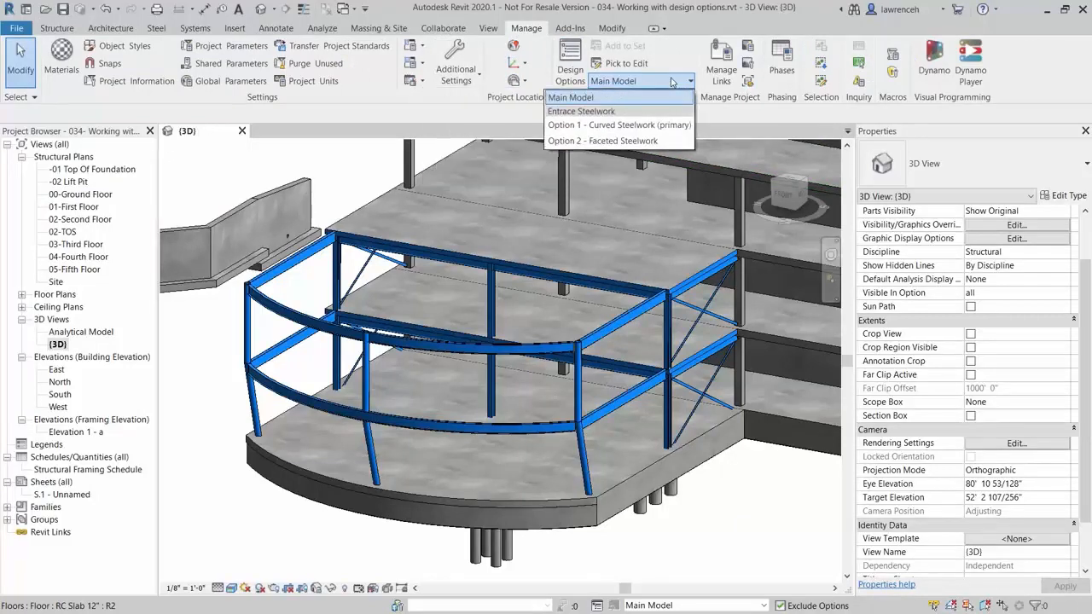
pyautogui.click(653, 141)
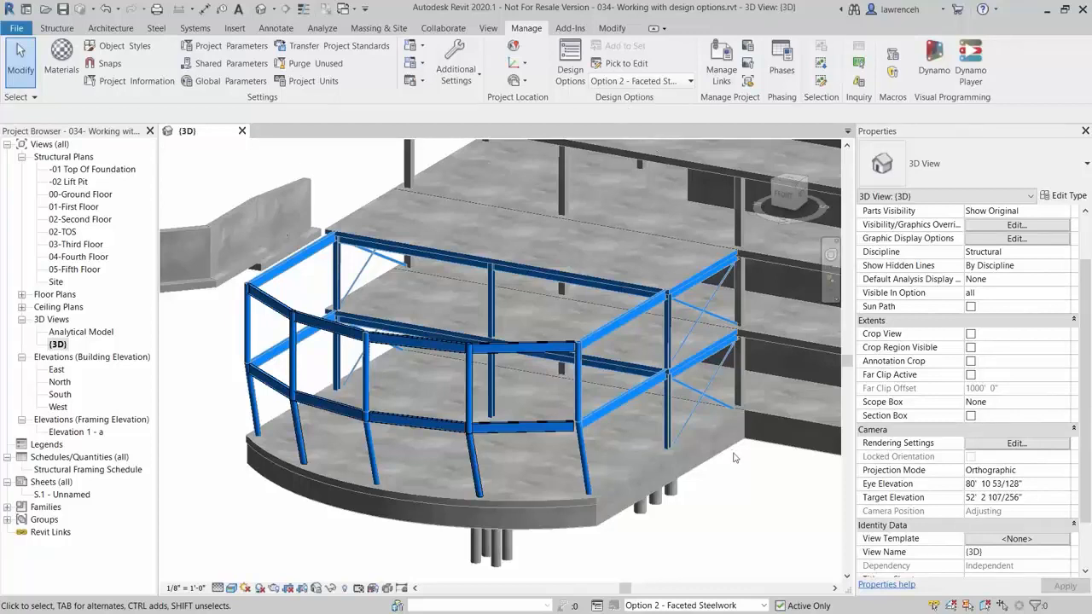
pyautogui.click(752, 607)
pyautogui.click(733, 589)
pyautogui.click(732, 604)
pyautogui.click(724, 589)
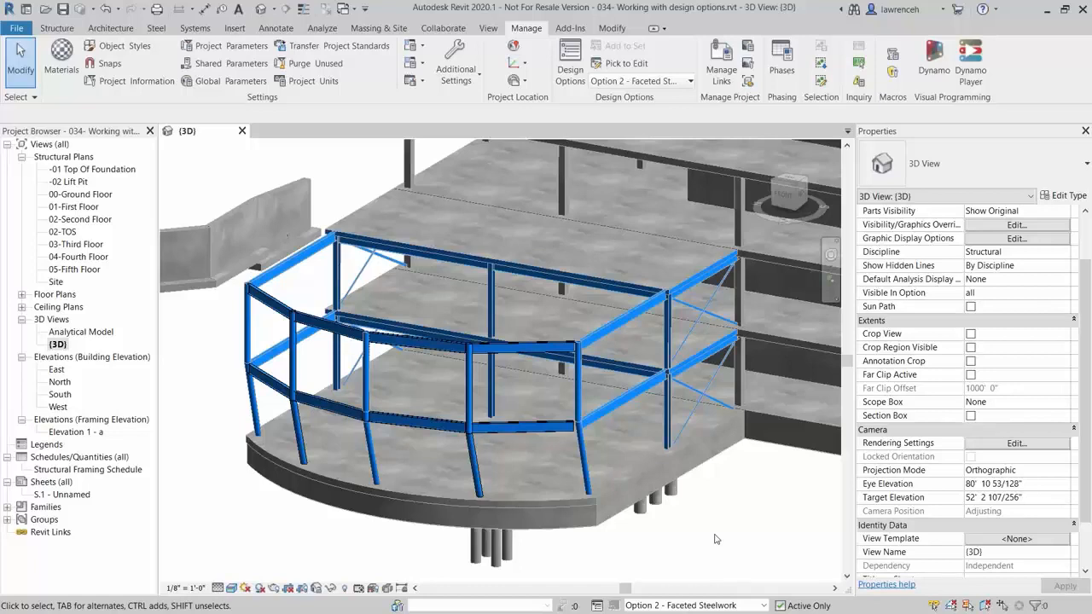
# Review the curved and faceted options of the Entrace Steelwork set in the Design Options dialog, and close it without changes
pyautogui.click(572, 62)
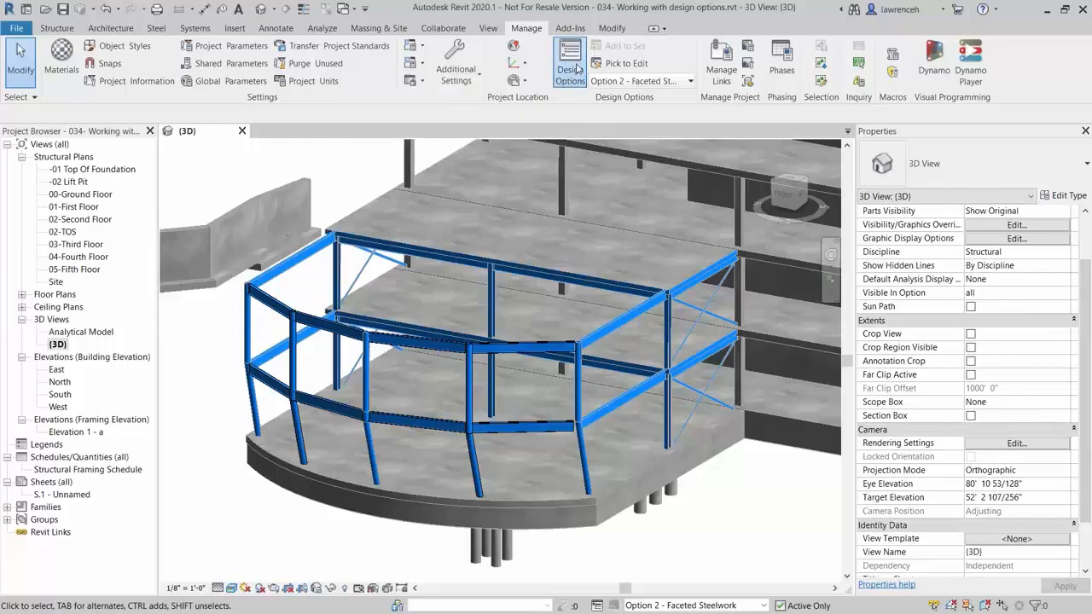
pyautogui.moveTo(606, 157); pyautogui.dragTo(473, 147)
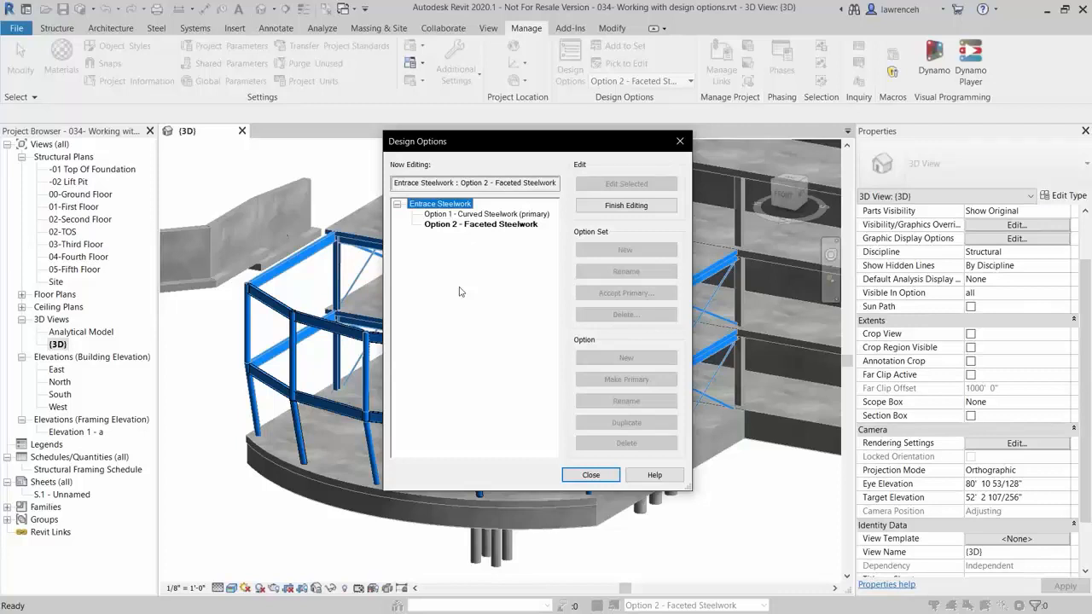
pyautogui.click(464, 215)
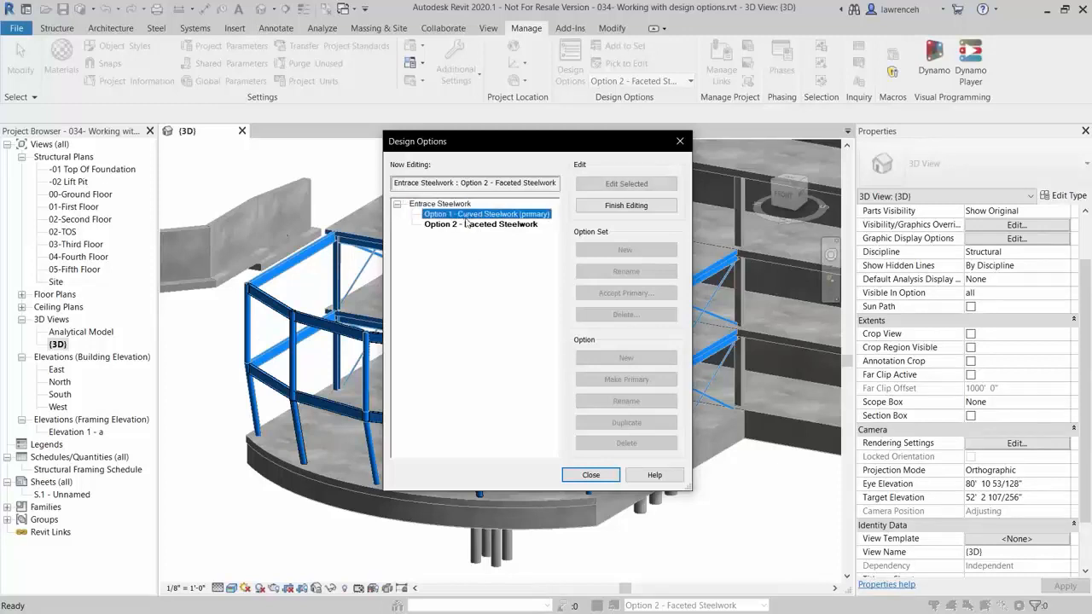
pyautogui.click(465, 223)
pyautogui.click(466, 216)
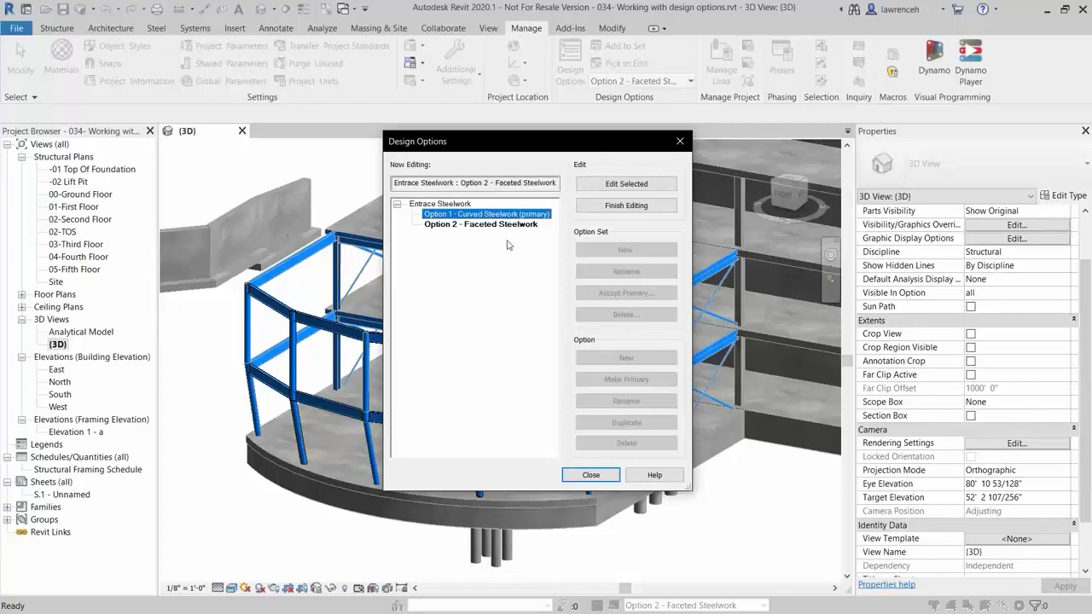
pyautogui.click(591, 474)
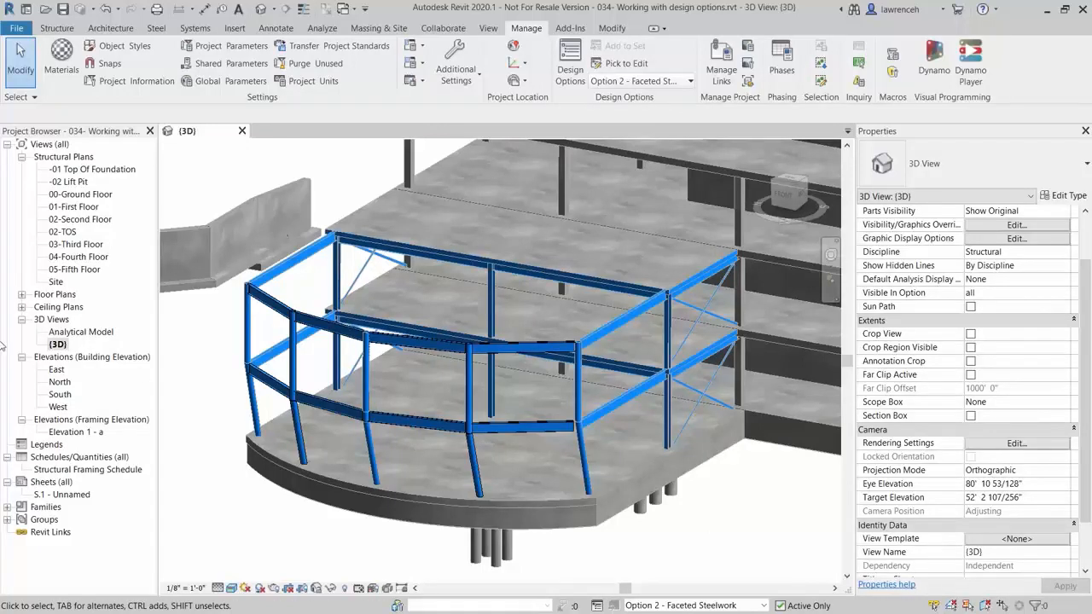
# Duplicate the {3D} view without detailing and rename the copy Reception - Option 1
pyautogui.rightClick(58, 347)
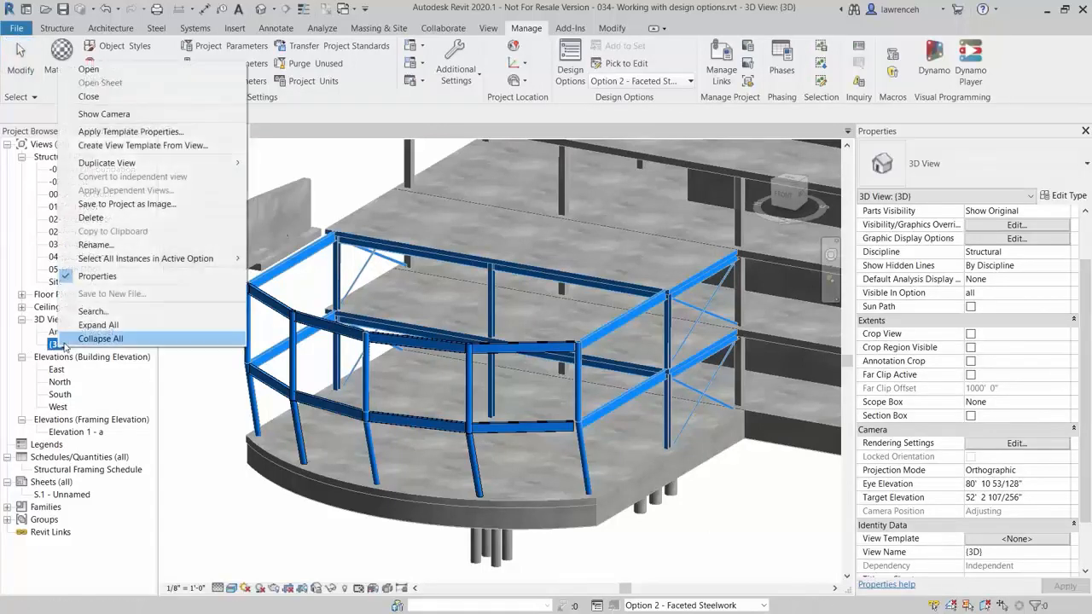
pyautogui.moveTo(226, 162)
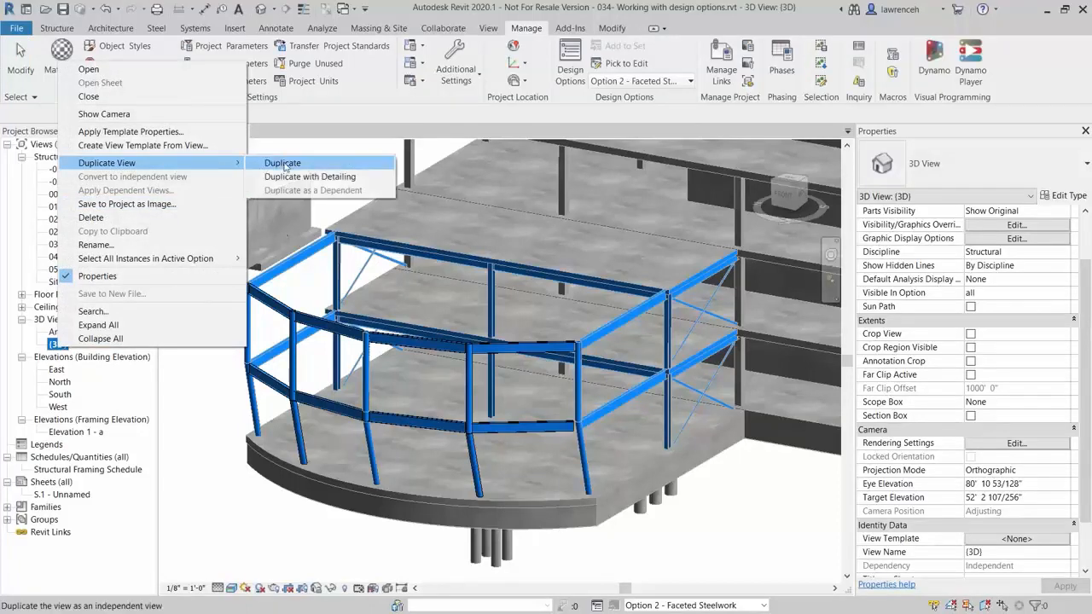
pyautogui.click(312, 169)
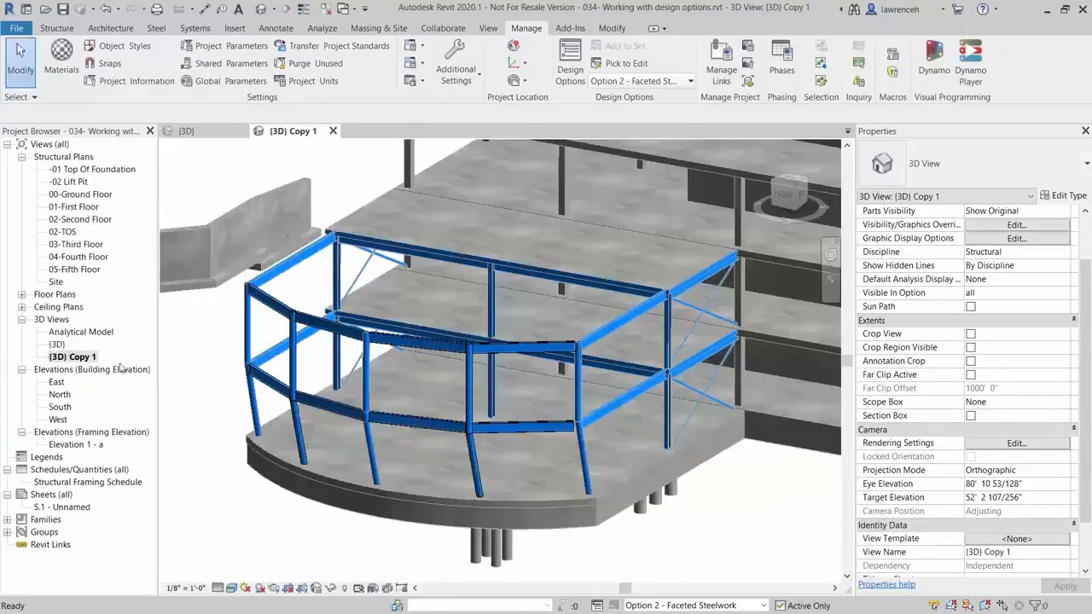
pyautogui.rightClick(82, 357)
pyautogui.click(150, 255)
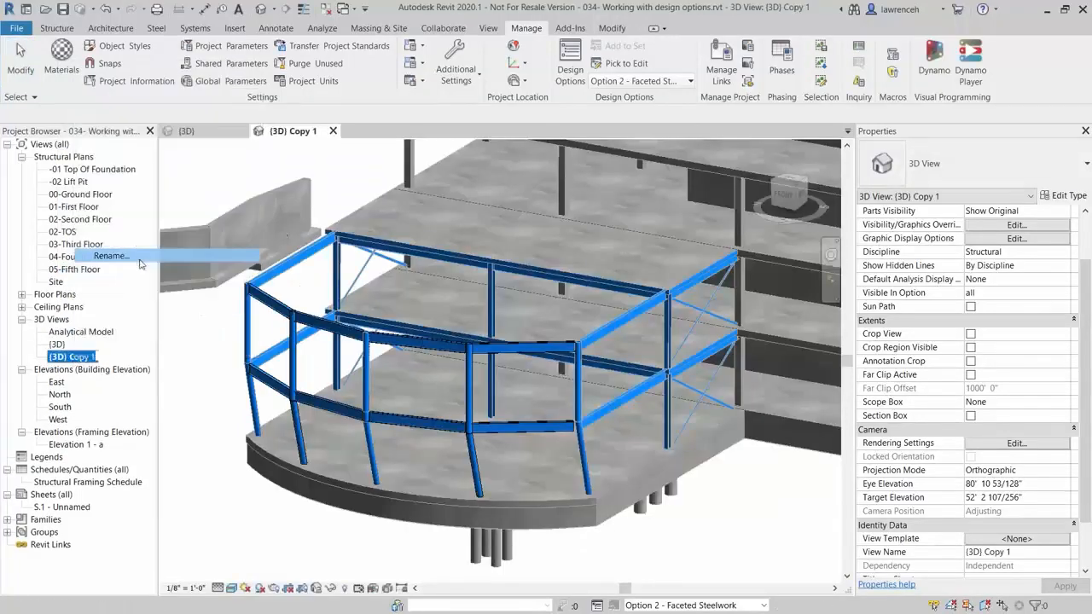
pyautogui.write('Reception')
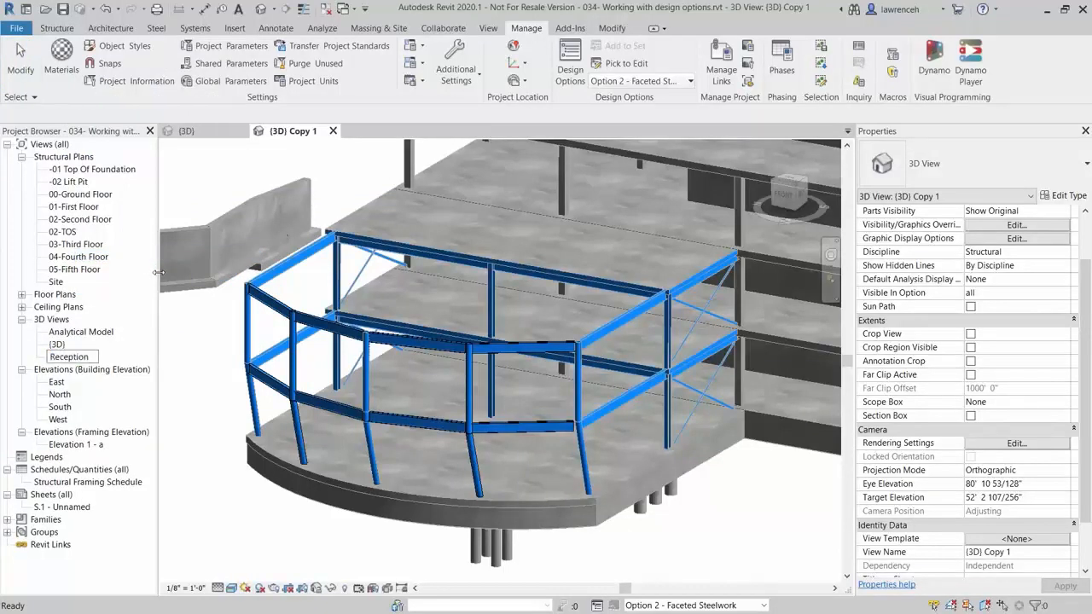
pyautogui.write(' - Option 1')
pyautogui.press('Return')
# Duplicate the Reception - Option 1 view without detailing and rename the copy Reception - Option 2
pyautogui.rightClick(104, 346)
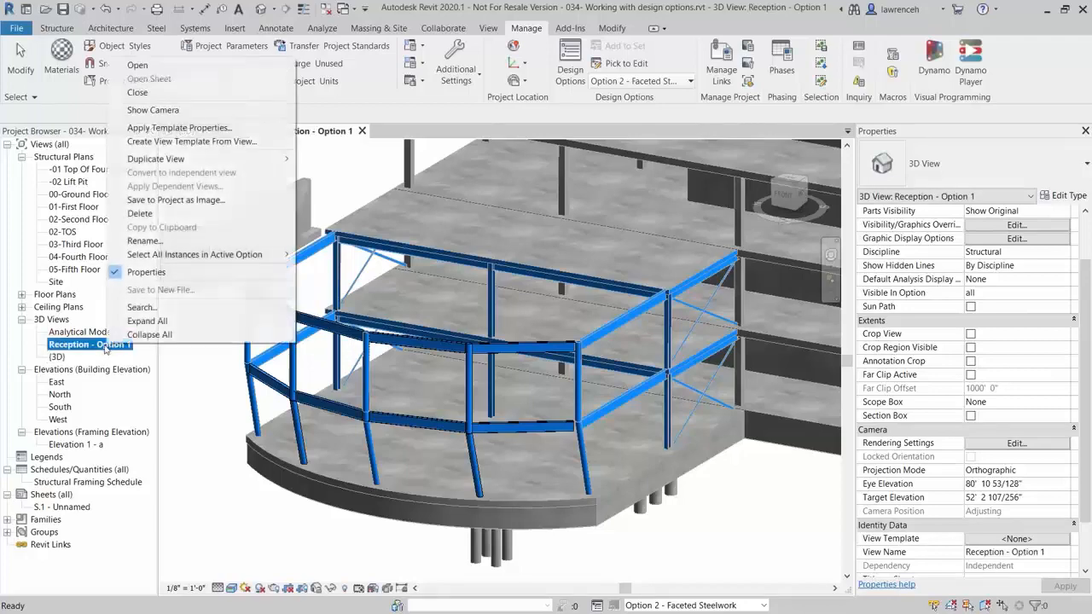
pyautogui.moveTo(260, 162)
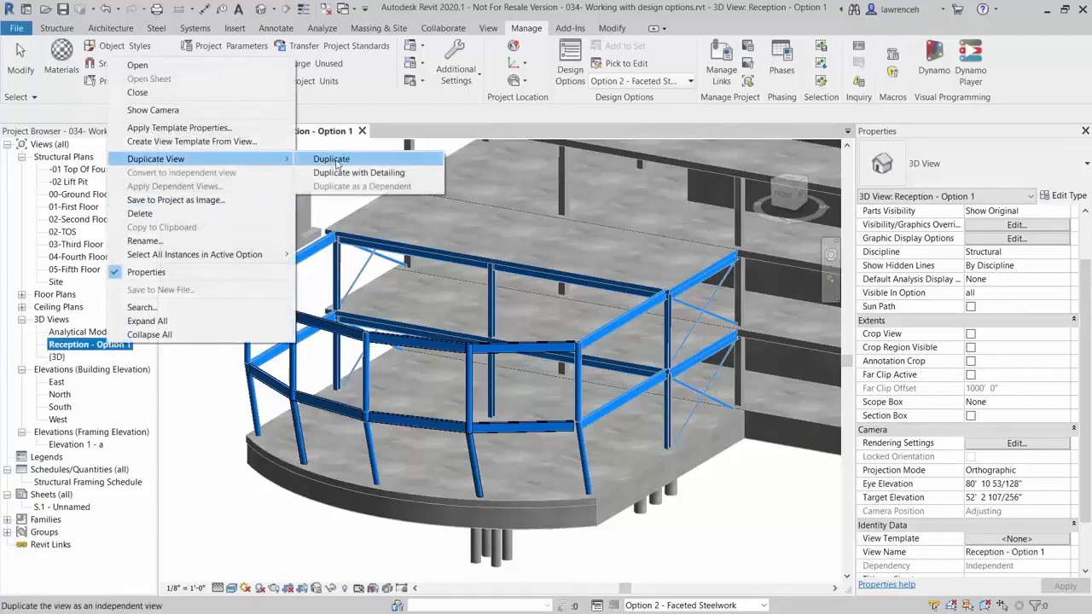
pyautogui.click(334, 159)
pyautogui.rightClick(133, 357)
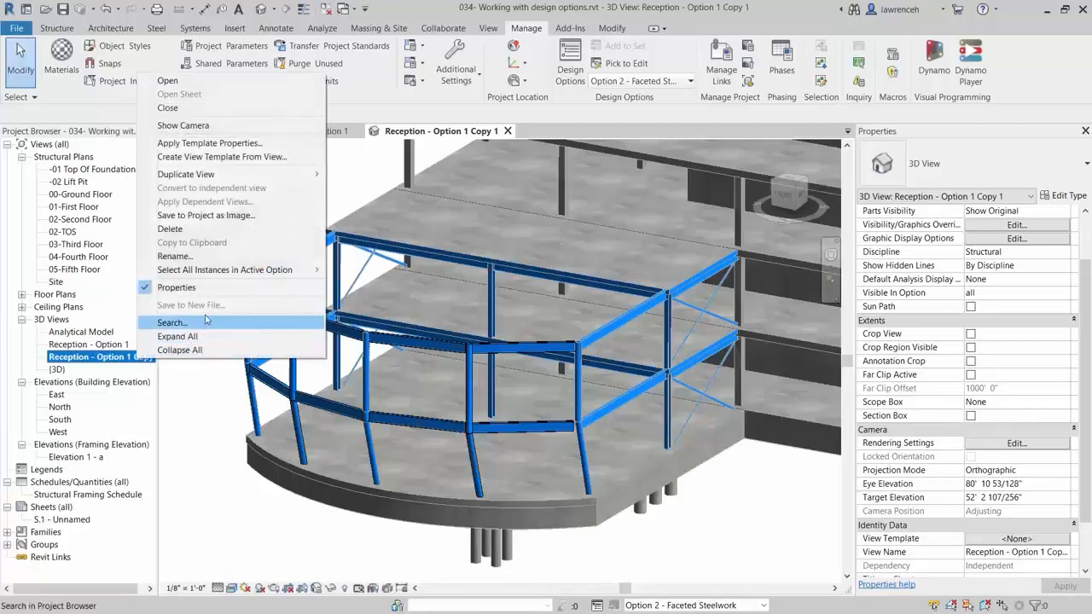
pyautogui.click(175, 257)
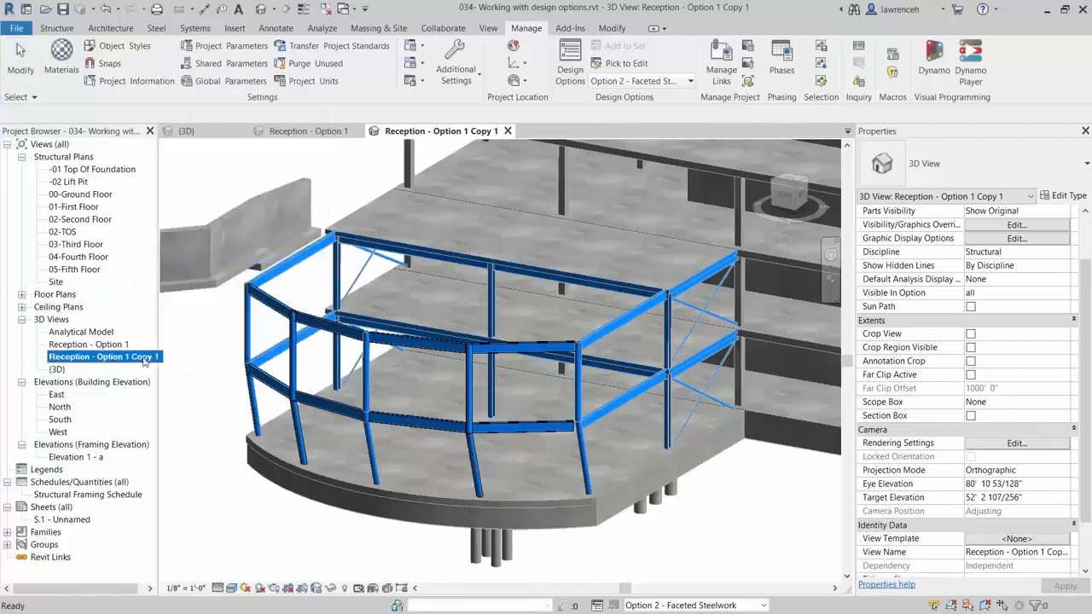
pyautogui.rightClick(146, 362)
pyautogui.click(180, 257)
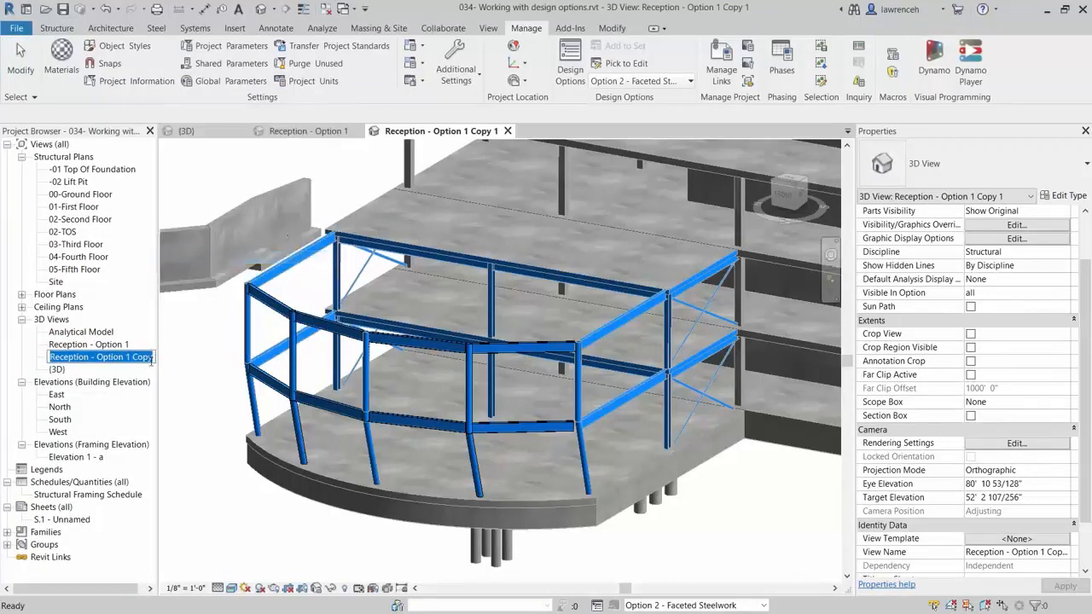
pyautogui.click(153, 359)
pyautogui.press('BackSpace')
pyautogui.press('BackSpace')
pyautogui.press('BackSpace')
pyautogui.press('BackSpace')
pyautogui.press('BackSpace')
pyautogui.press('BackSpace')
pyautogui.press('BackSpace')
pyautogui.press('BackSpace')
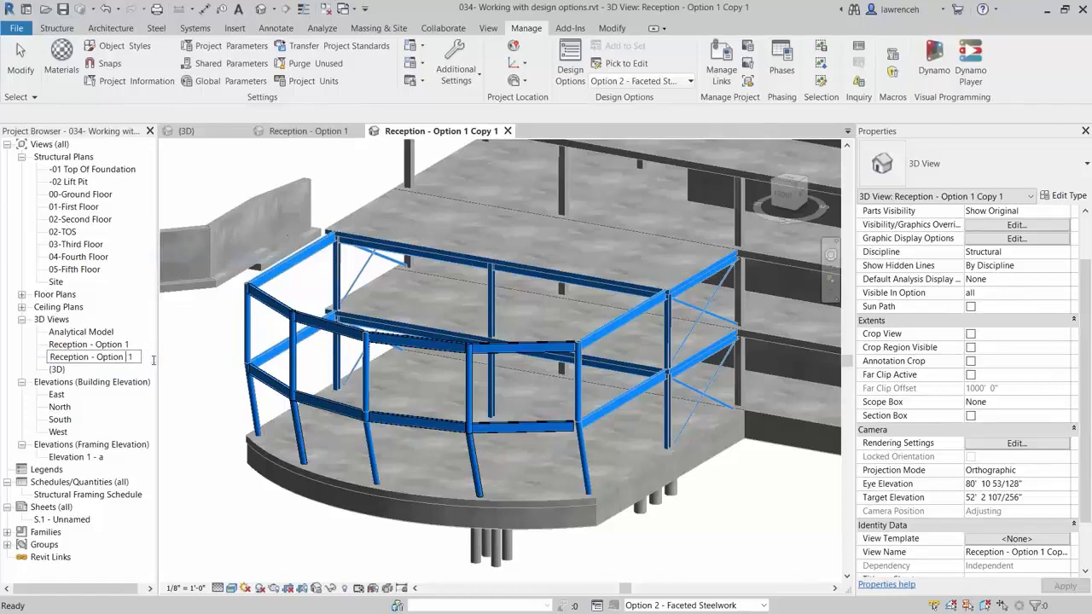
pyautogui.write('2')
pyautogui.click(195, 379)
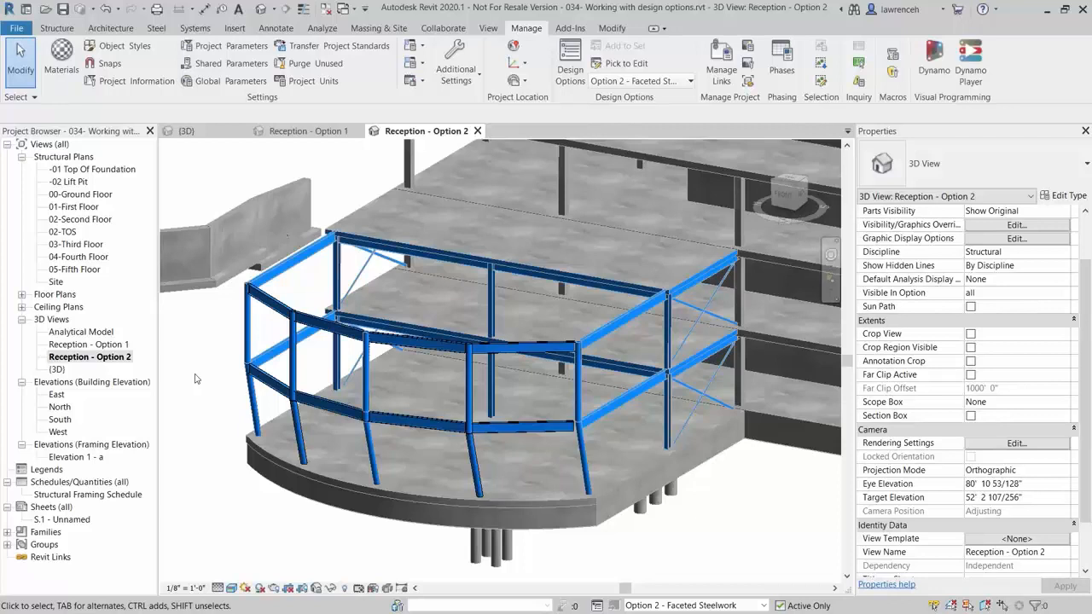
# Set the Entrace Steelwork design option to Option 2 - Faceted Steelwork in the visibility/graphic overrides of the Reception - Option 2 view
pyautogui.click(491, 28)
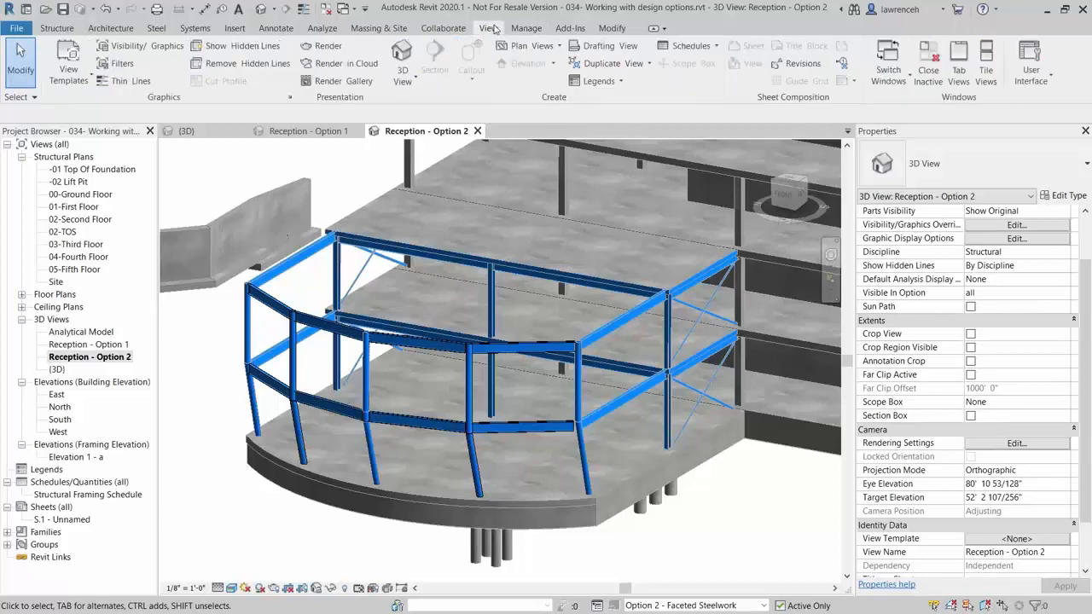
pyautogui.click(174, 53)
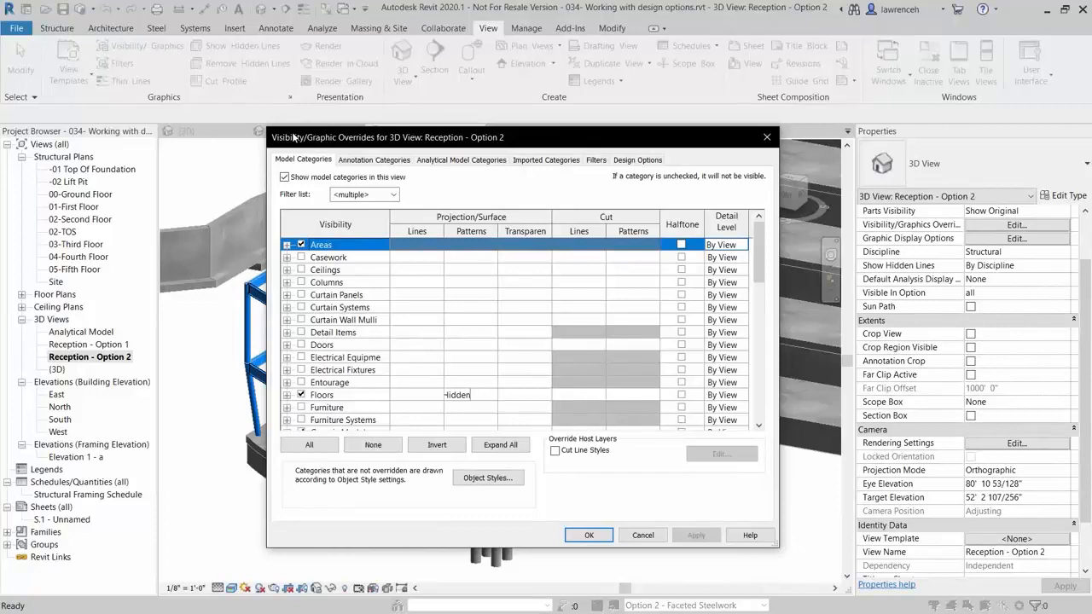
pyautogui.click(634, 163)
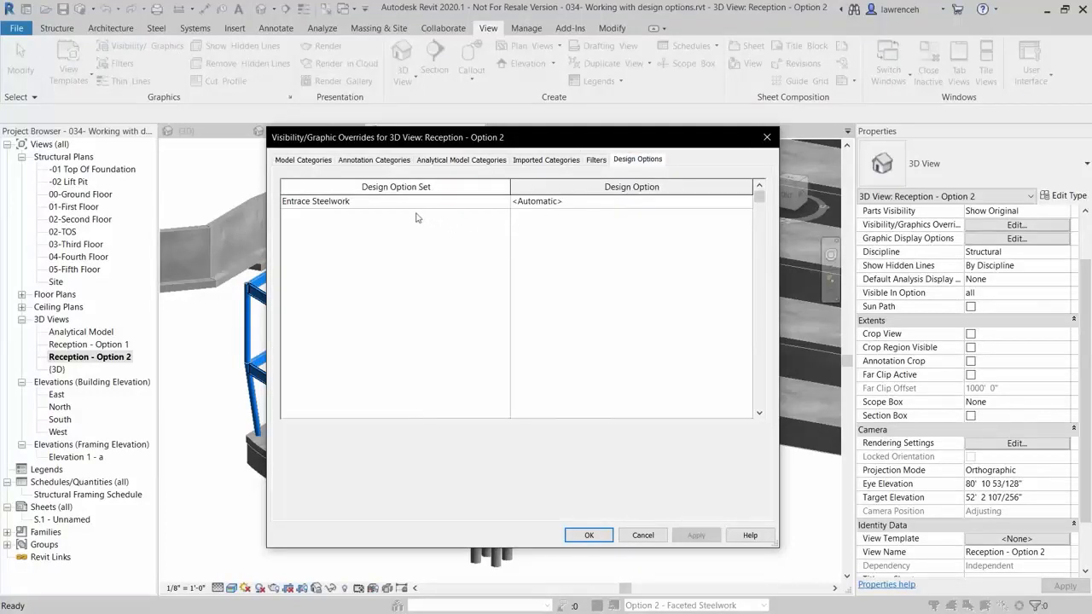
pyautogui.click(307, 203)
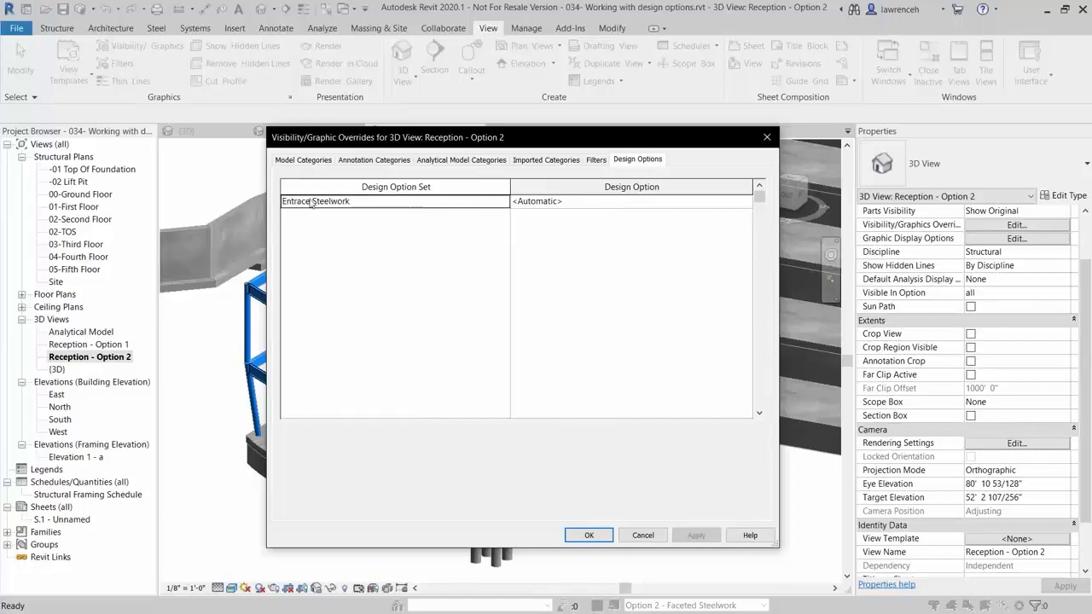
pyautogui.click(744, 202)
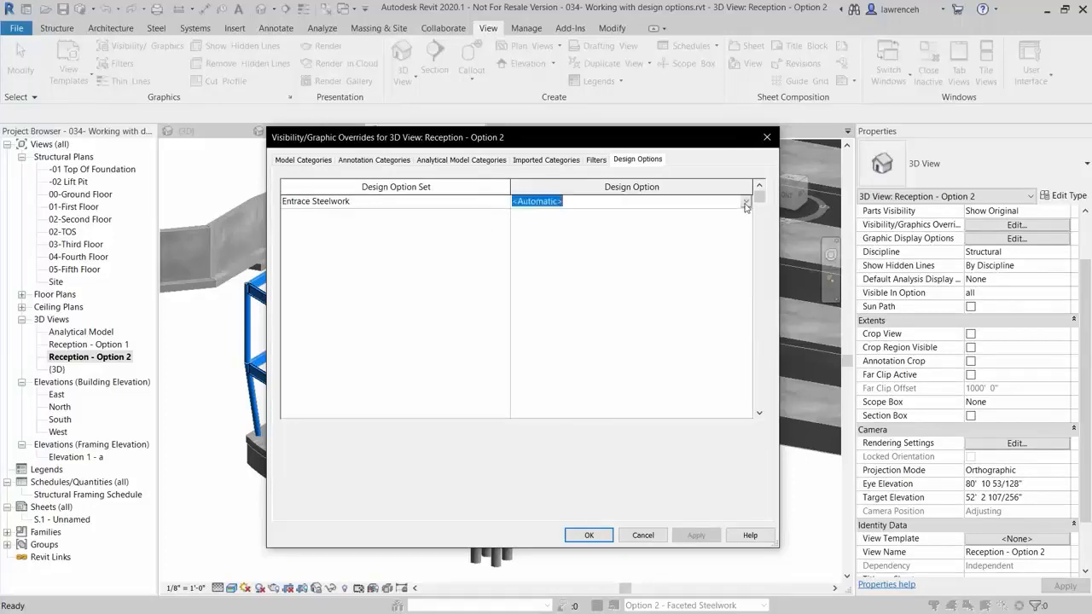
pyautogui.click(745, 203)
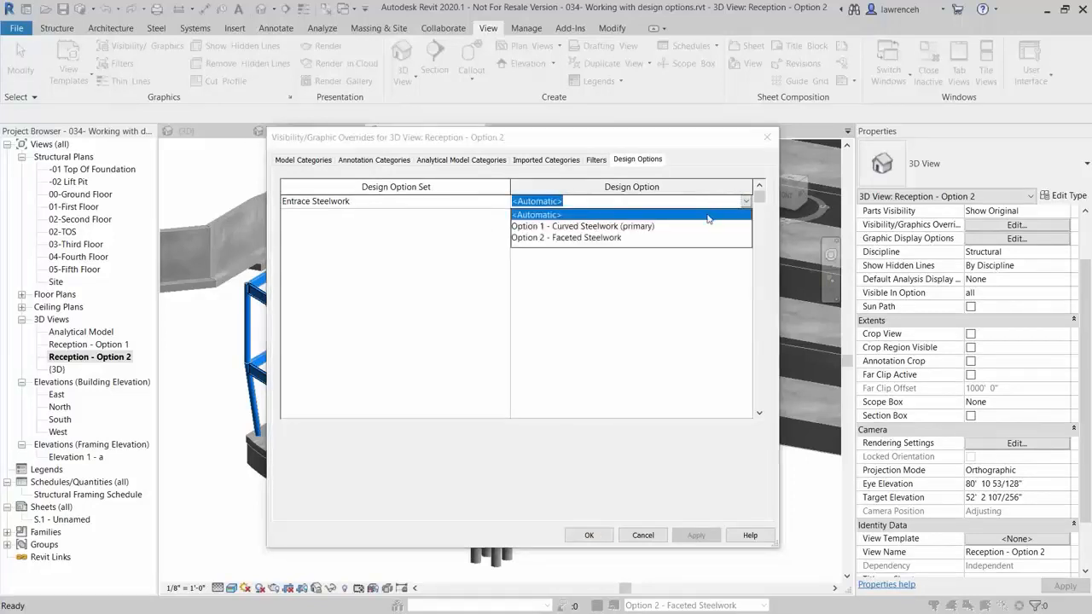
pyautogui.click(599, 238)
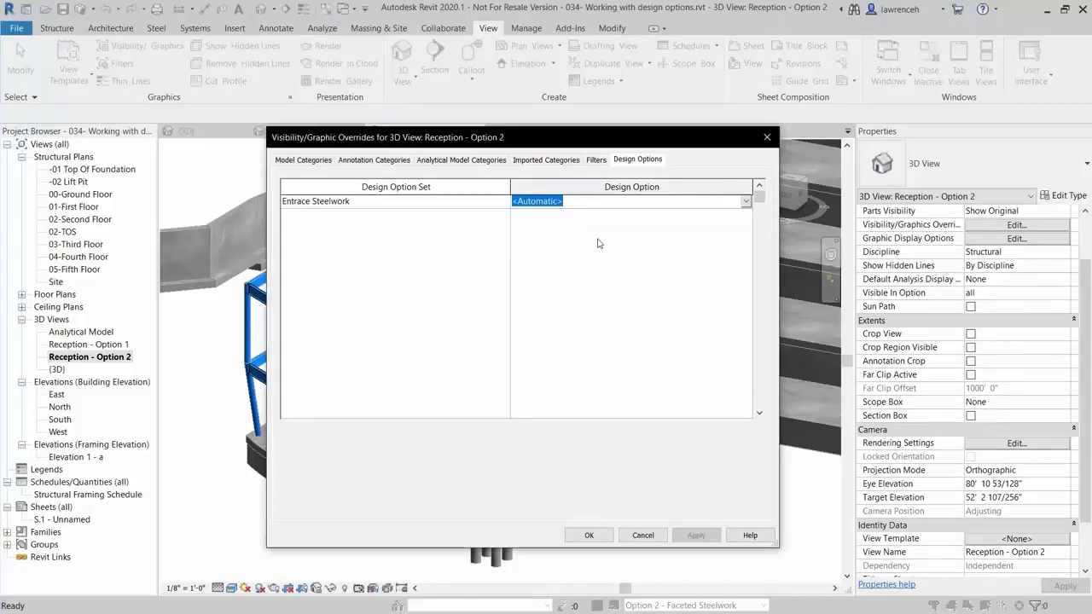
pyautogui.click(589, 535)
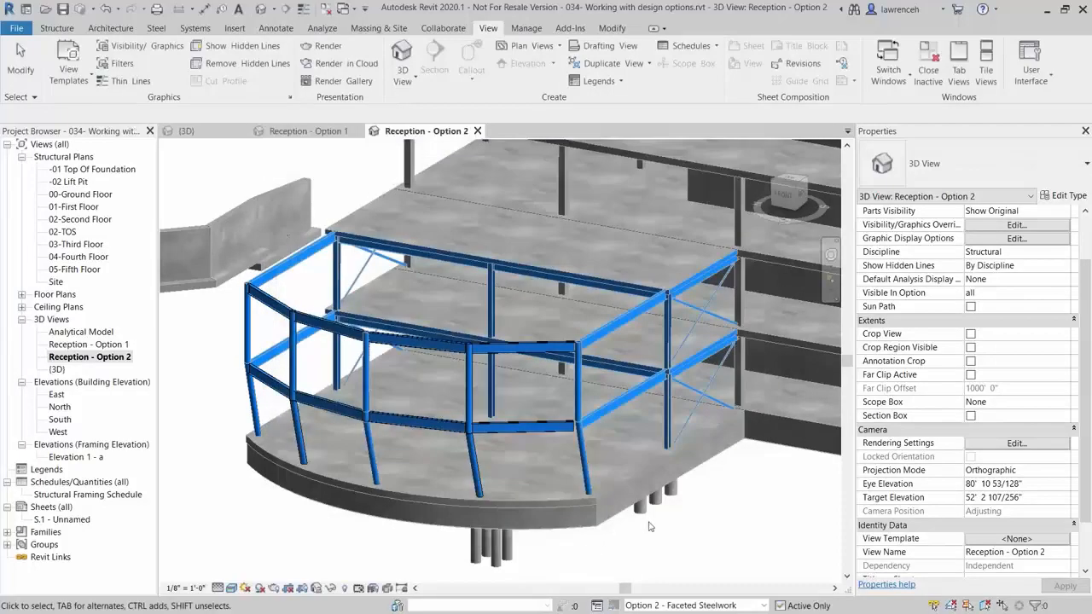
pyautogui.scroll(-2, 654, 517)
pyautogui.moveTo(654, 518); pyautogui.dragTo(460, 476, button='middle')
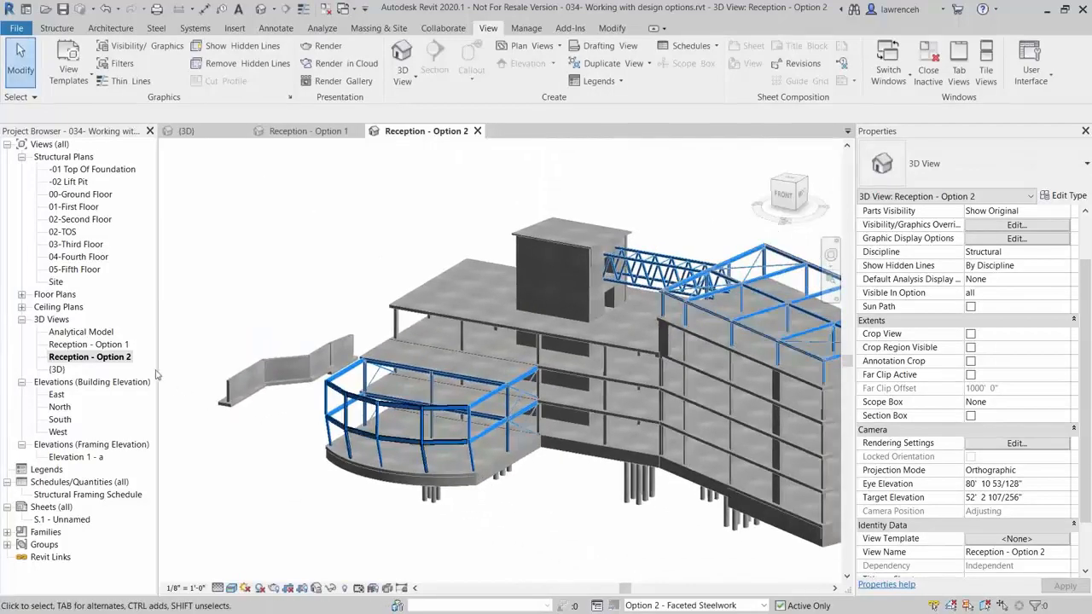
# Set the Reception - Option 1 view's Entrace Steelwork override to Option 1 - Curved Steelwork (primary) and compare it with the Reception - Option 2 view
pyautogui.doubleClick(116, 345)
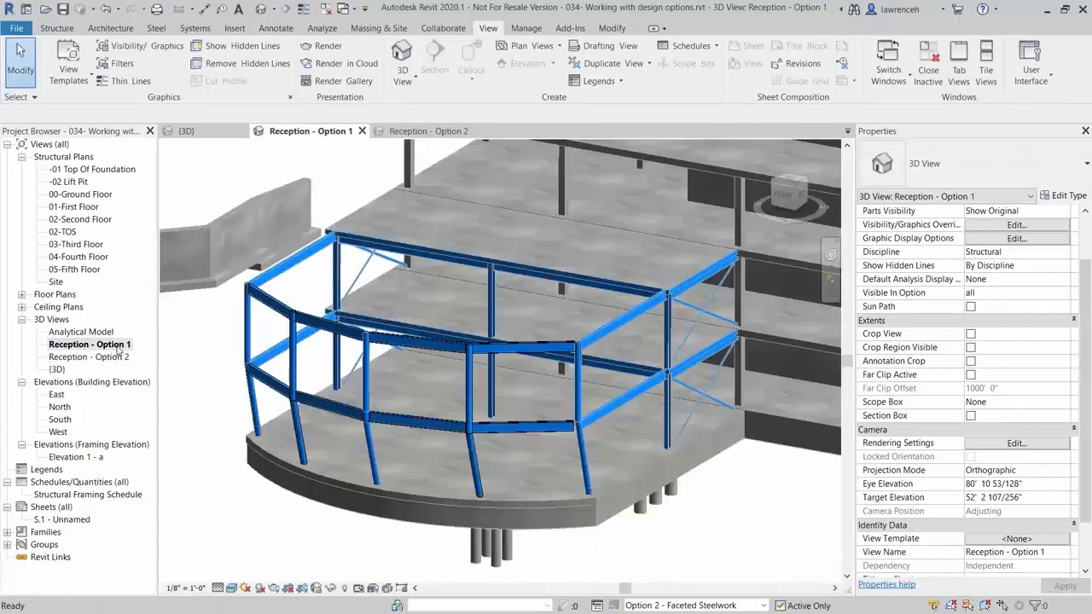
pyautogui.moveTo(356, 367); pyautogui.dragTo(383, 376, button='middle')
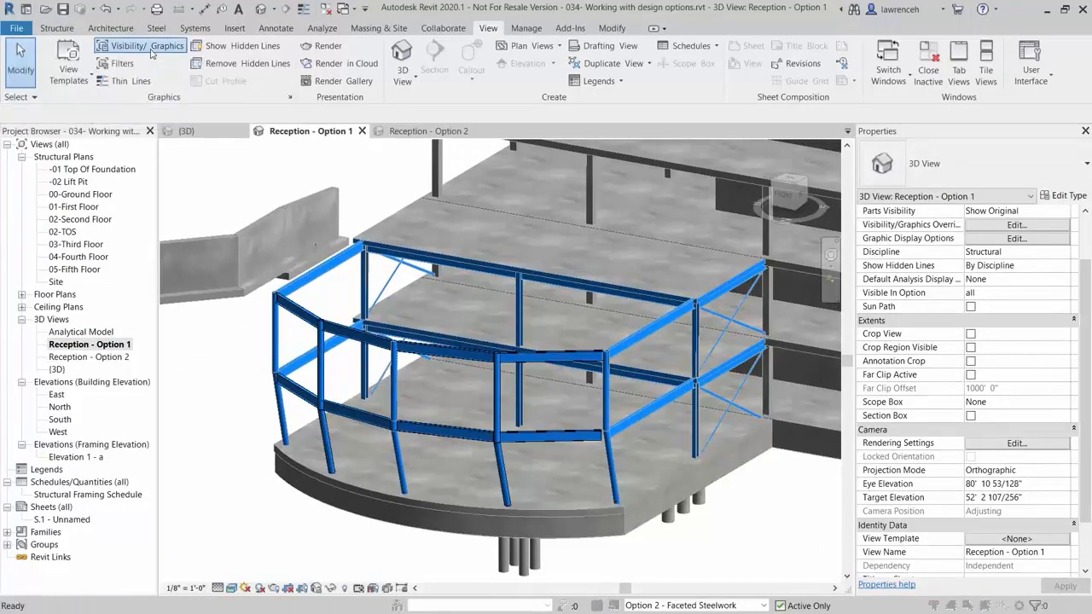
pyautogui.click(150, 51)
pyautogui.click(621, 161)
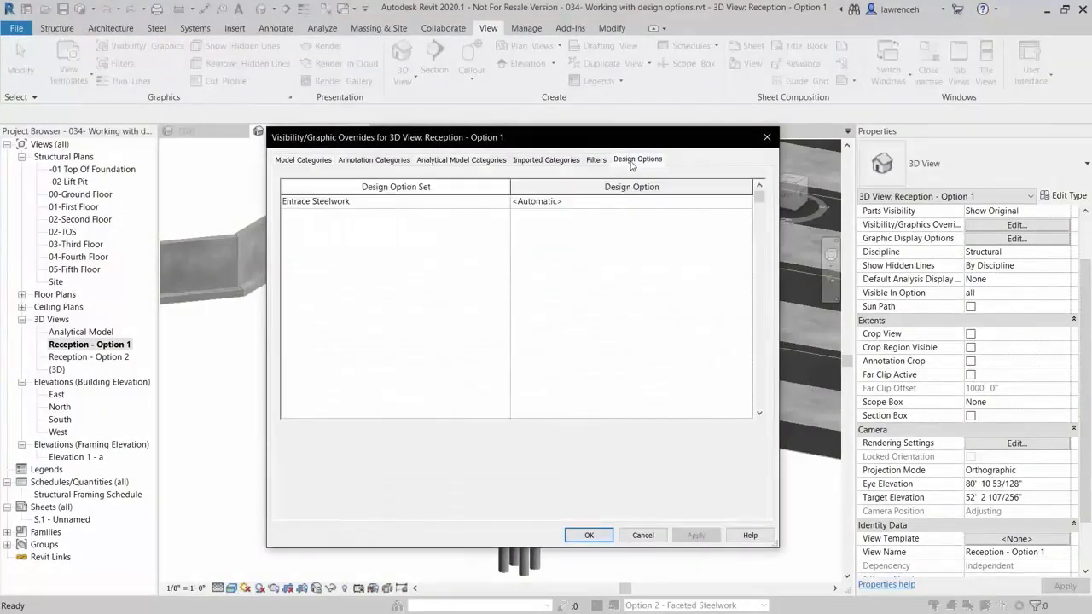
pyautogui.click(611, 208)
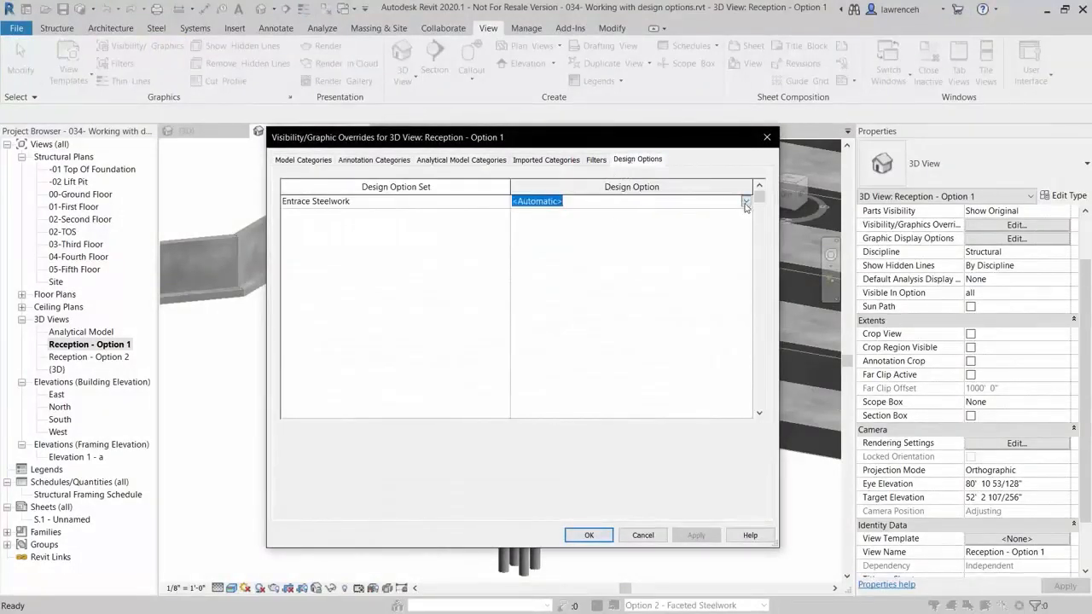
pyautogui.click(746, 201)
pyautogui.click(630, 227)
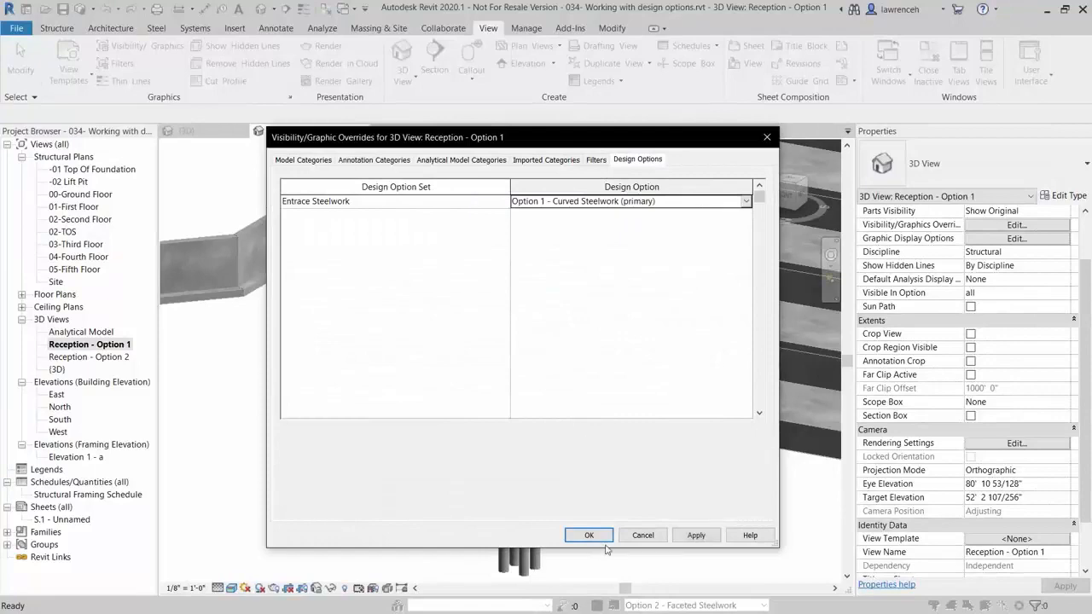
pyautogui.click(589, 535)
pyautogui.scroll(-5, 418, 260)
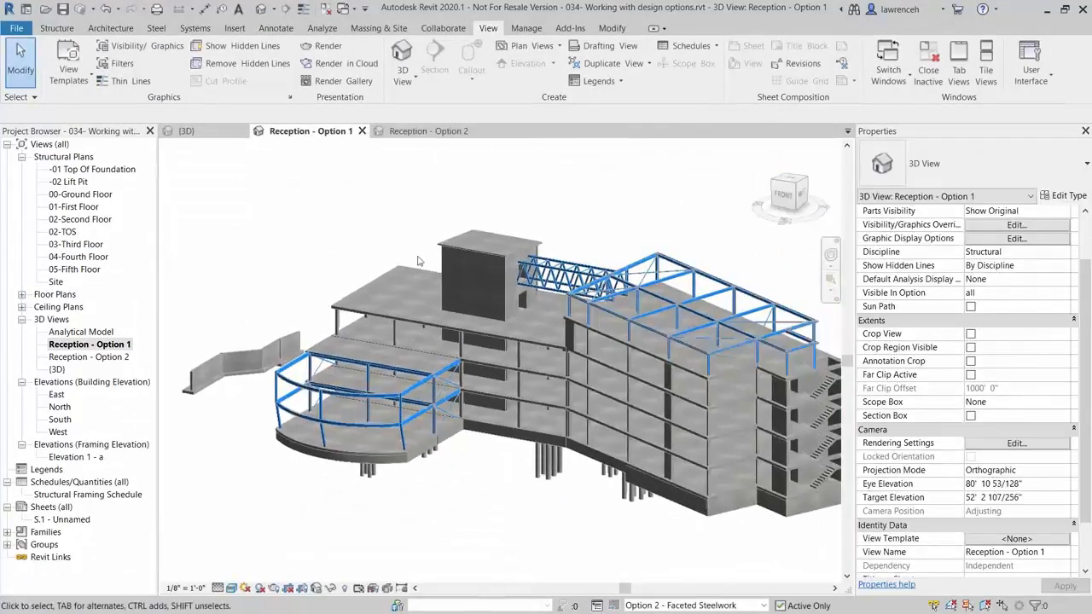
pyautogui.click(422, 134)
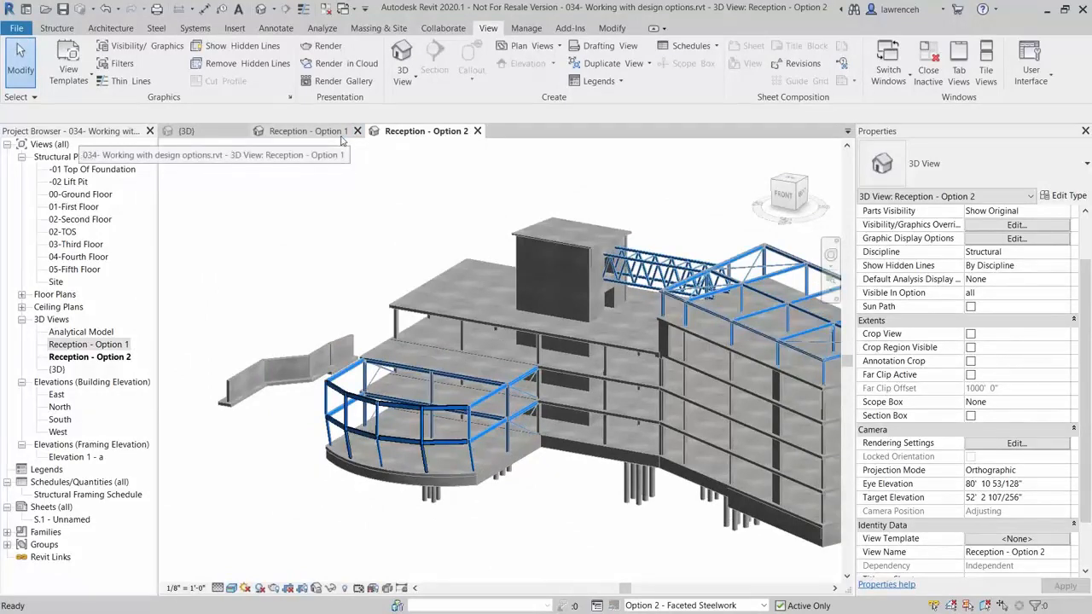
pyautogui.click(338, 132)
pyautogui.click(418, 132)
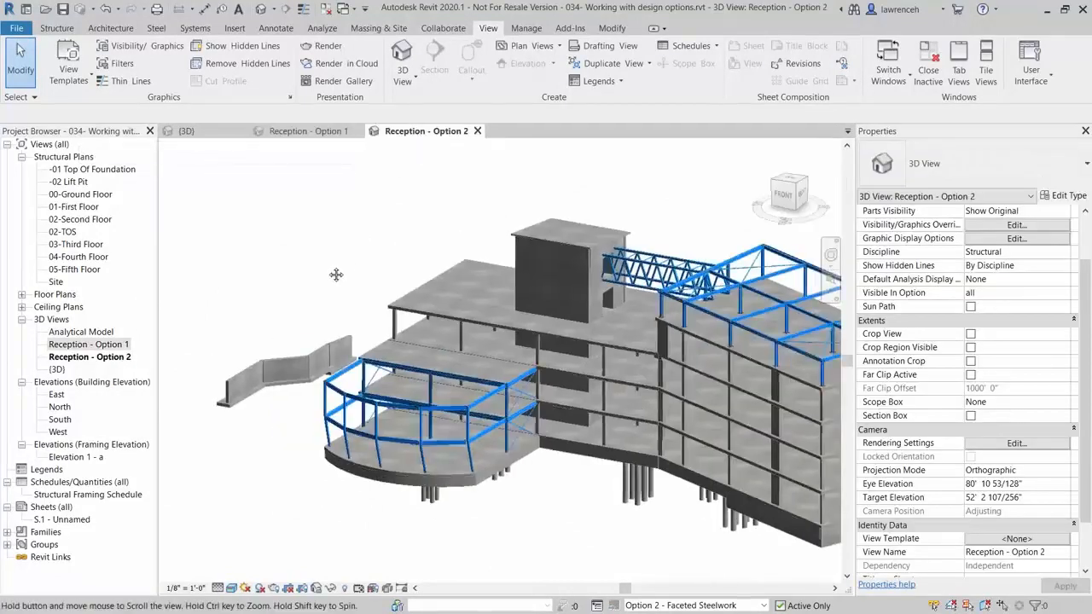
# Open sheet S.1 - Unnamed and place the Reception - Option 1 view in its upper half
pyautogui.doubleClick(78, 519)
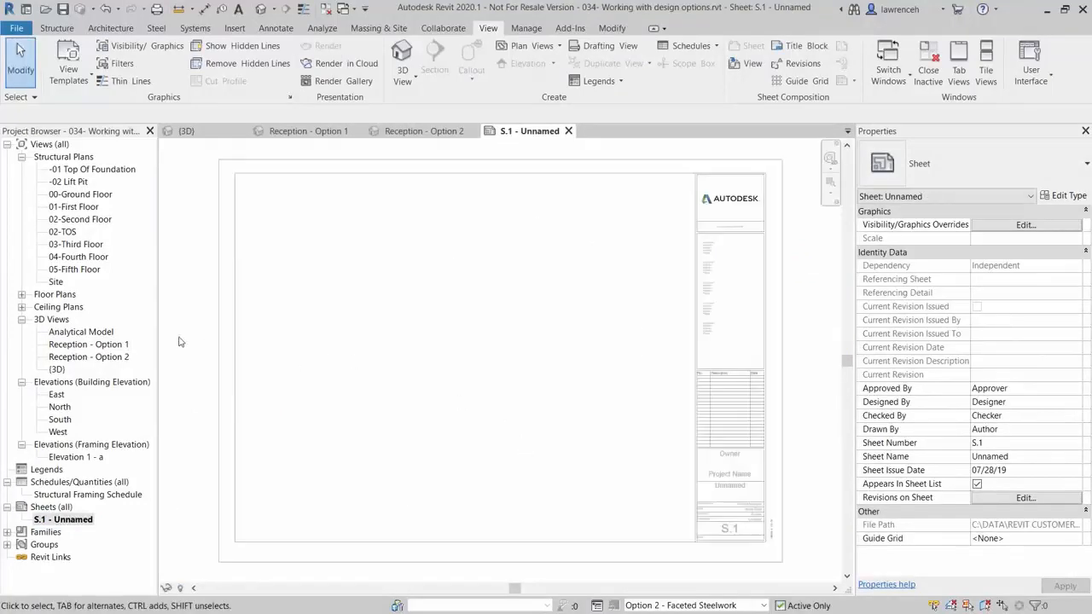
pyautogui.click(97, 346)
pyautogui.moveTo(96, 344); pyautogui.dragTo(361, 324)
pyautogui.click(482, 312)
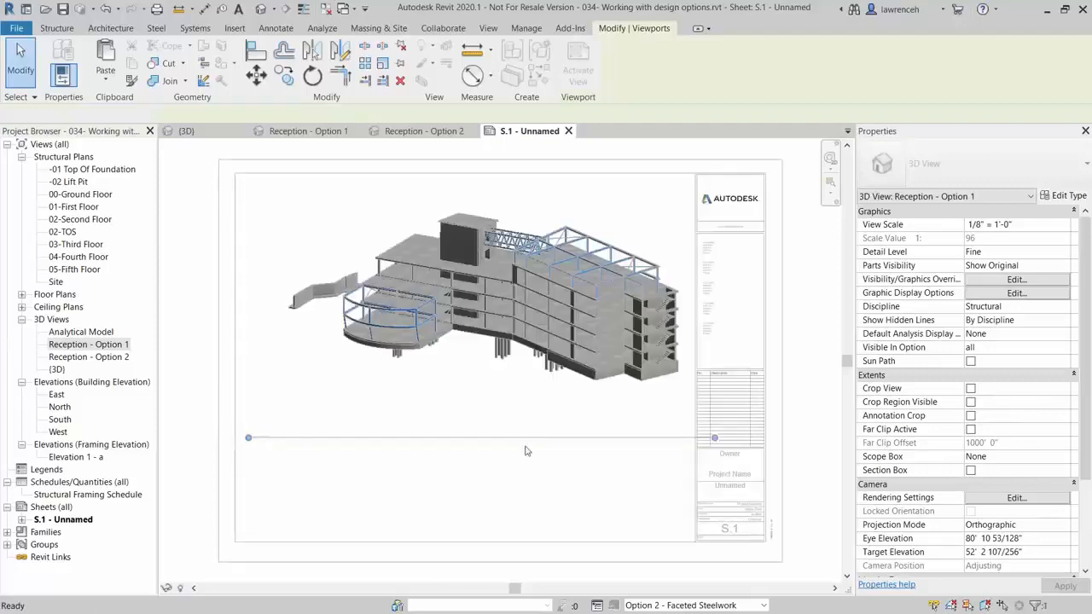
# Place the Reception - Option 2 view below the first viewport on sheet S.1 and shift it slightly to the left
pyautogui.click(101, 357)
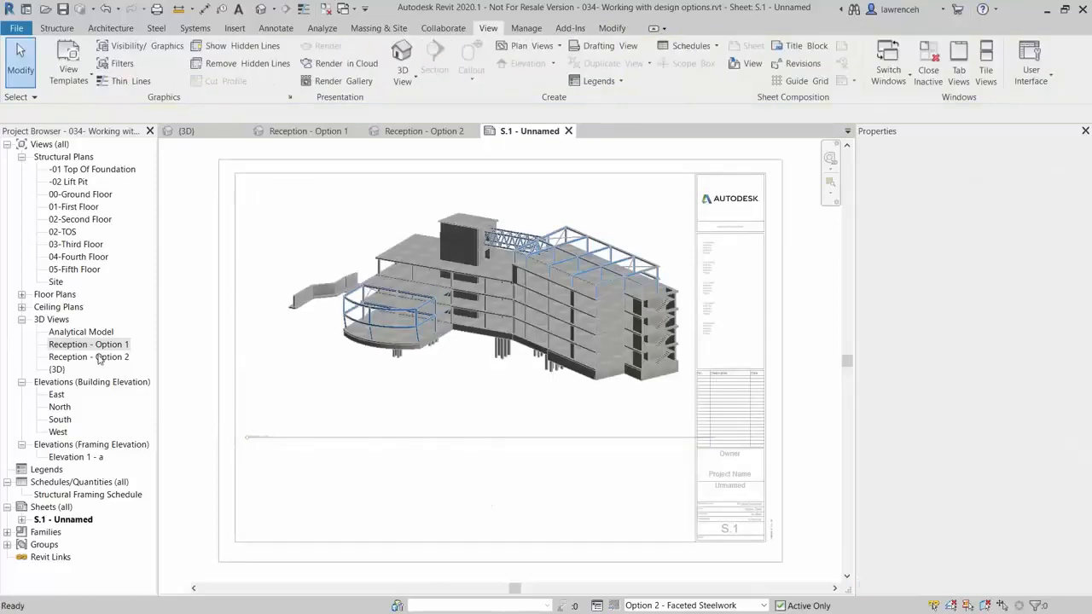
pyautogui.moveTo(101, 357); pyautogui.dragTo(491, 454)
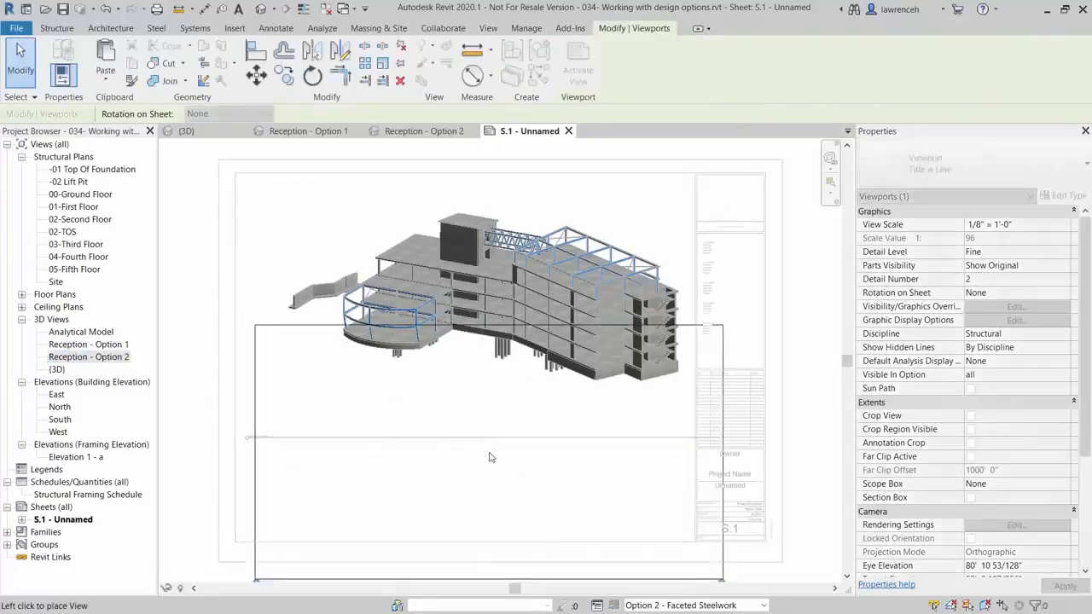
pyautogui.click(490, 445)
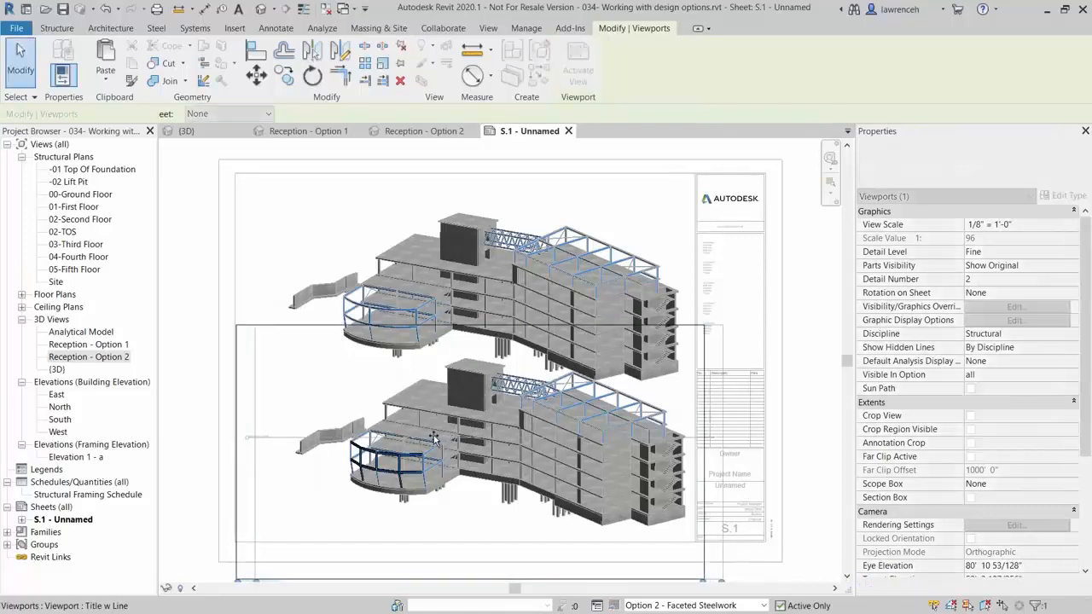
pyautogui.moveTo(438, 436); pyautogui.dragTo(419, 436)
pyautogui.click(815, 459)
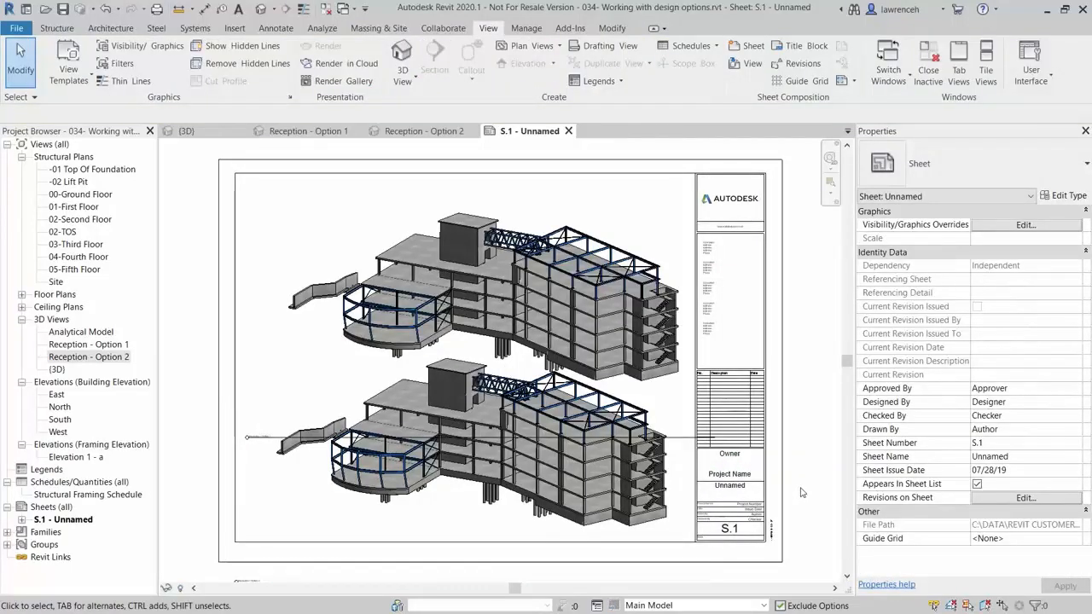
# From the {3D} view, delete the Entrace Steelwork option set together with its dedicated Reception - Option 2 view
pyautogui.click(209, 133)
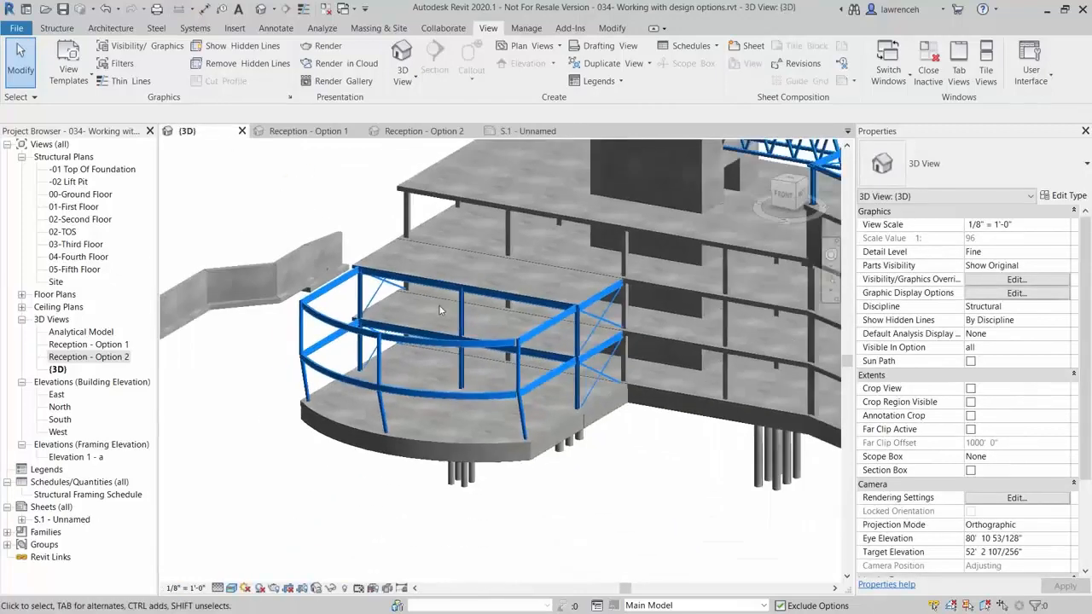
pyautogui.moveTo(622, 452); pyautogui.dragTo(617, 461, button='middle')
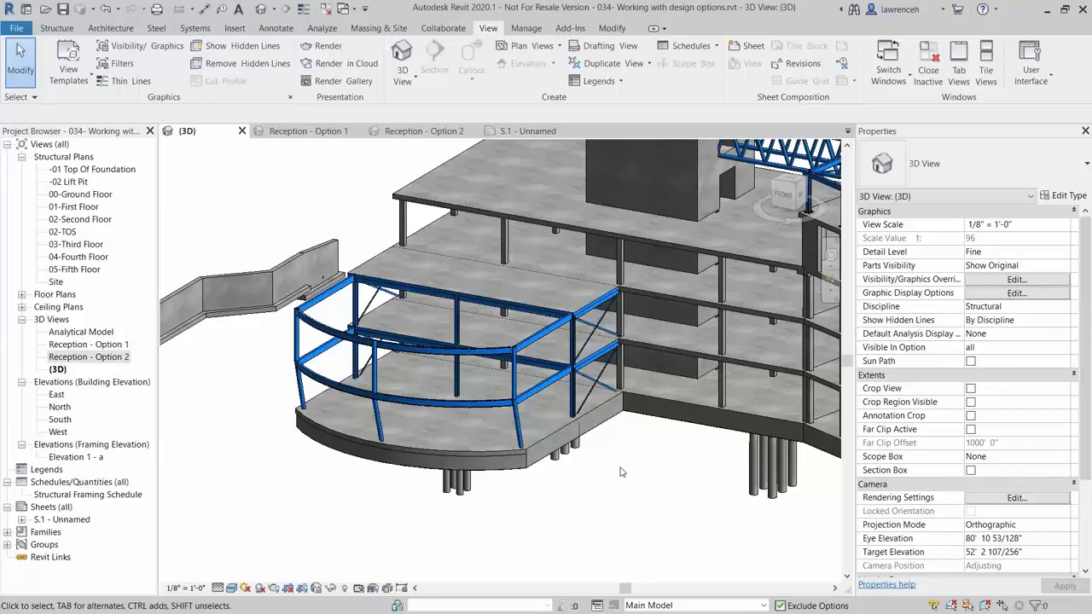
pyautogui.click(526, 28)
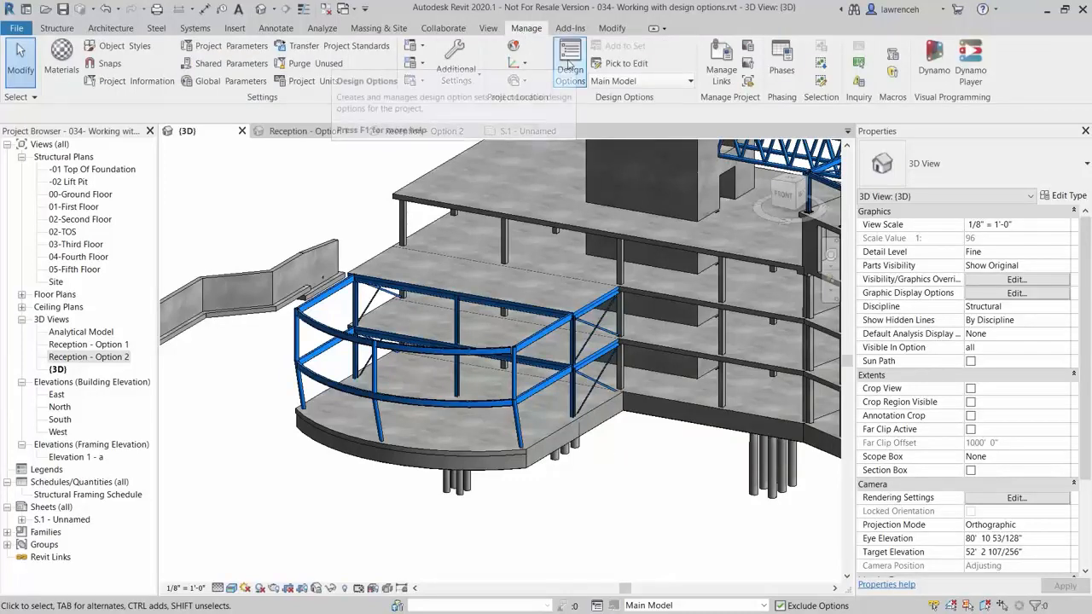
pyautogui.click(570, 65)
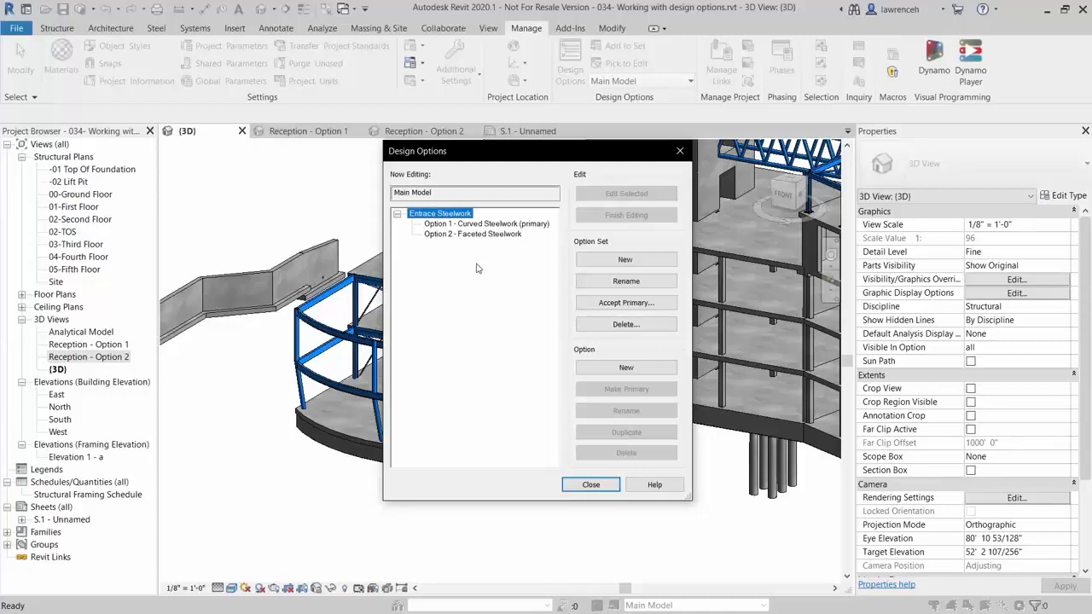
pyautogui.click(630, 325)
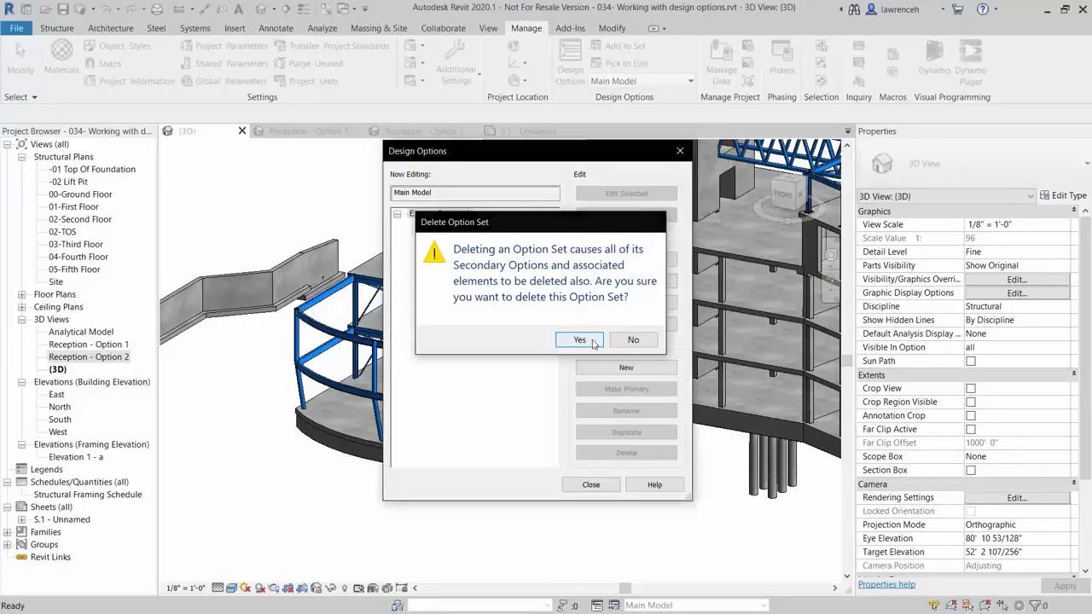
pyautogui.click(579, 340)
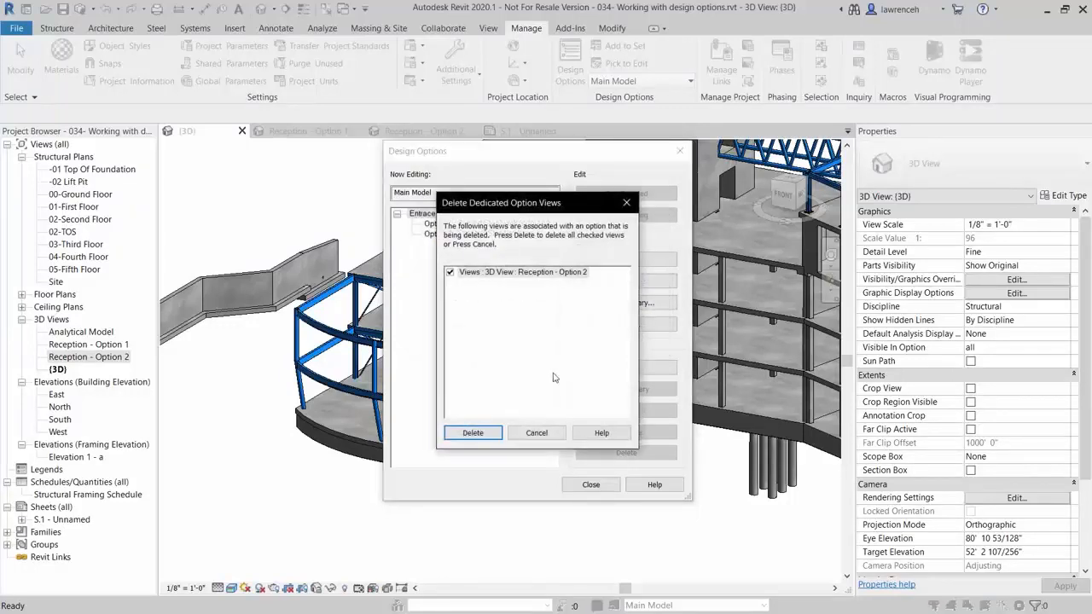
pyautogui.click(473, 434)
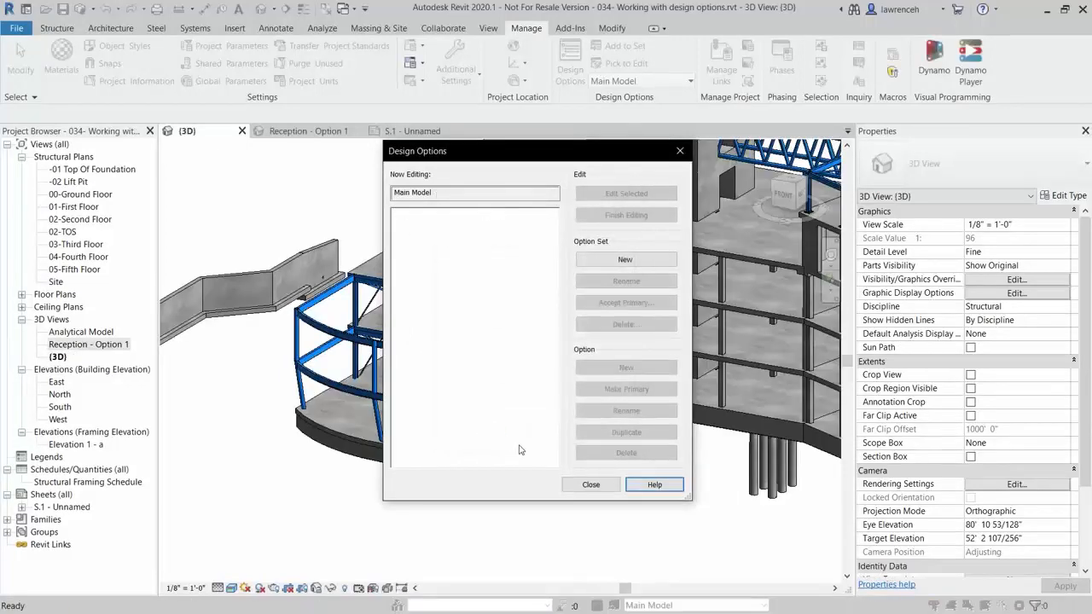
pyautogui.click(591, 485)
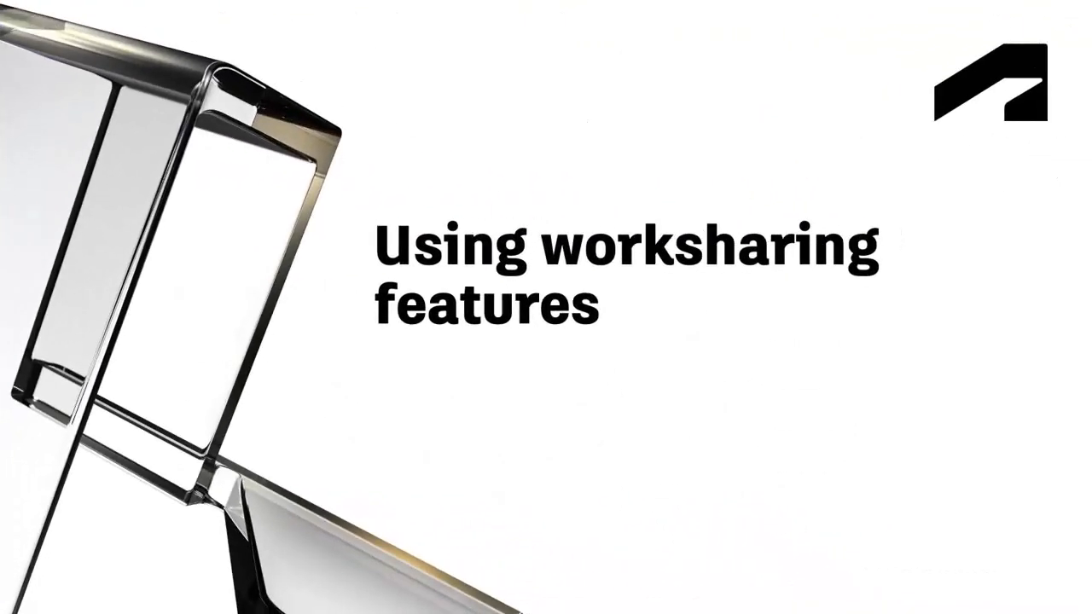
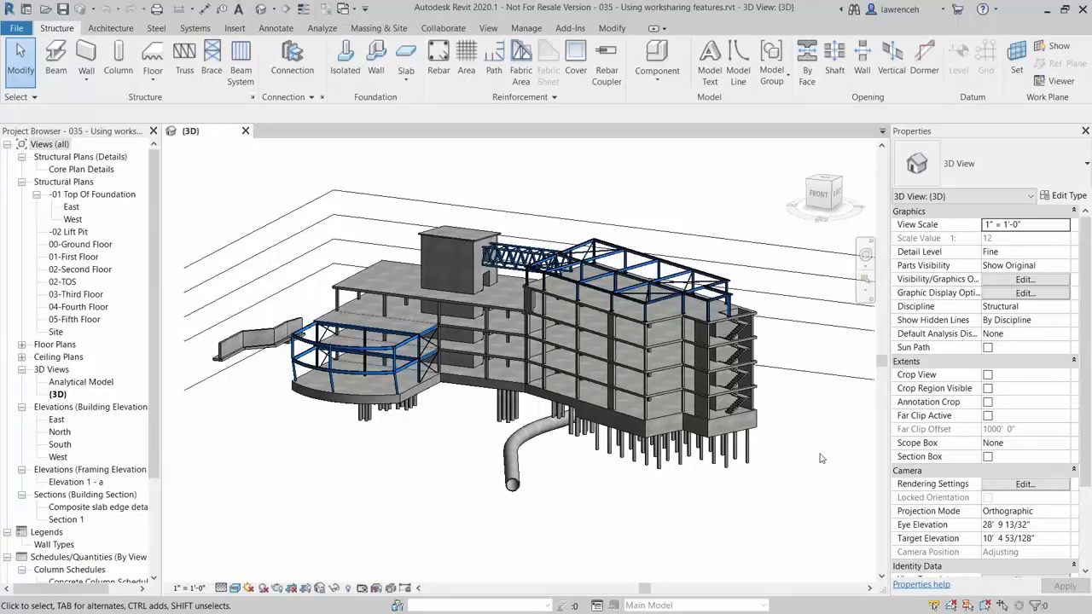
# Enable collaboration within your network for the 035 - Using worksharing features model
pyautogui.click(442, 28)
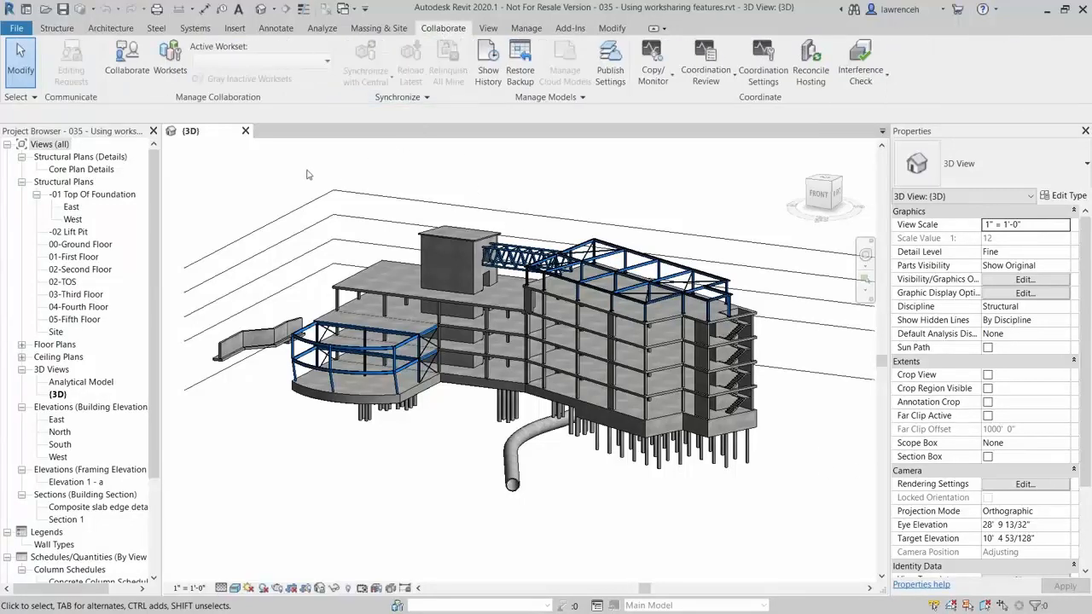
pyautogui.click(136, 85)
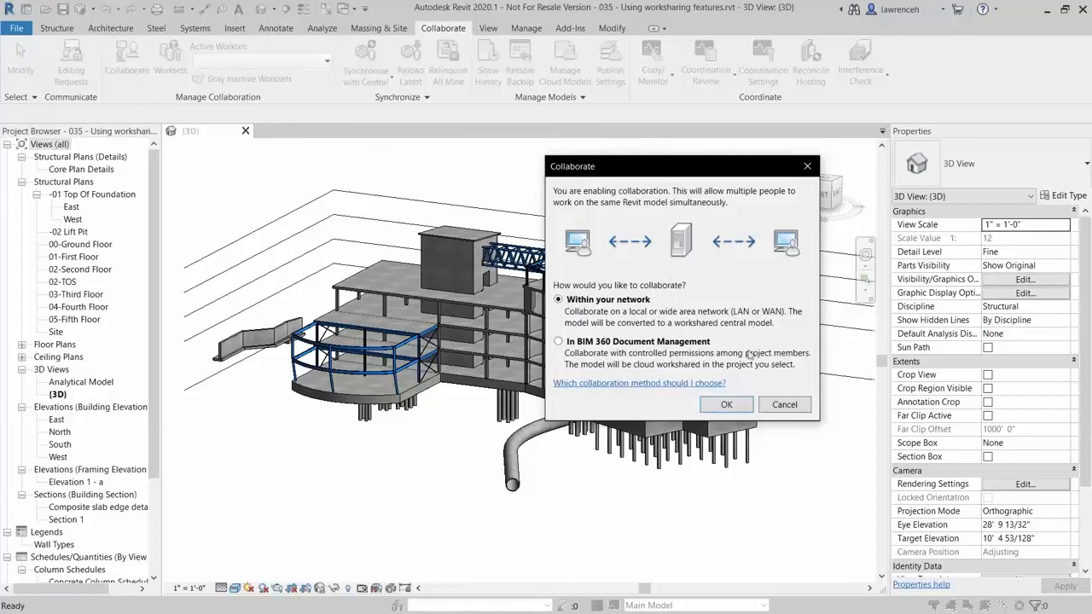
pyautogui.click(726, 404)
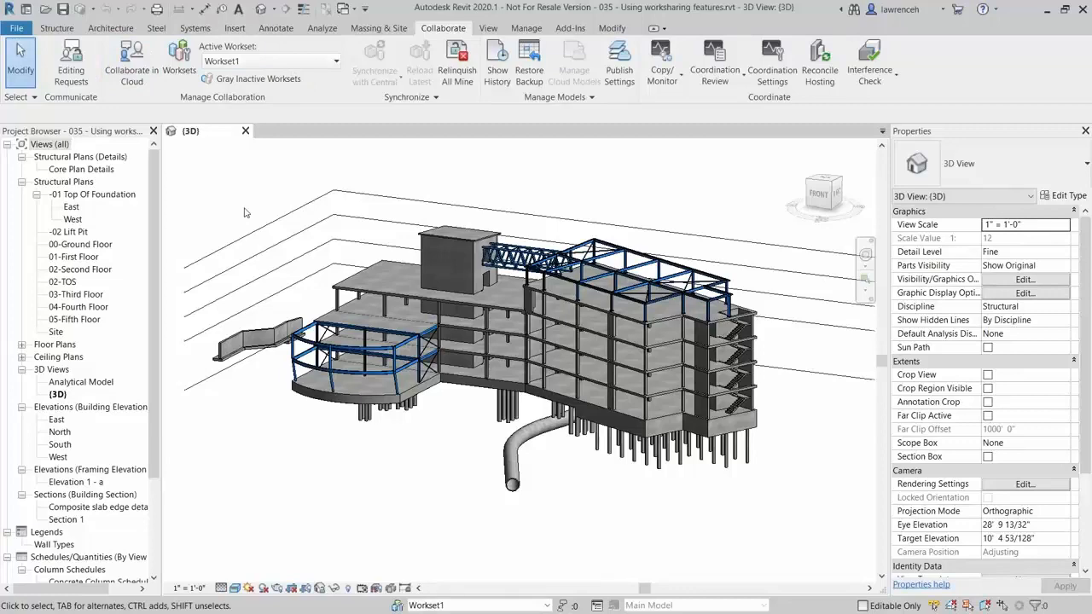
# Create a new workset named East Wing that is visible in all views
pyautogui.click(180, 72)
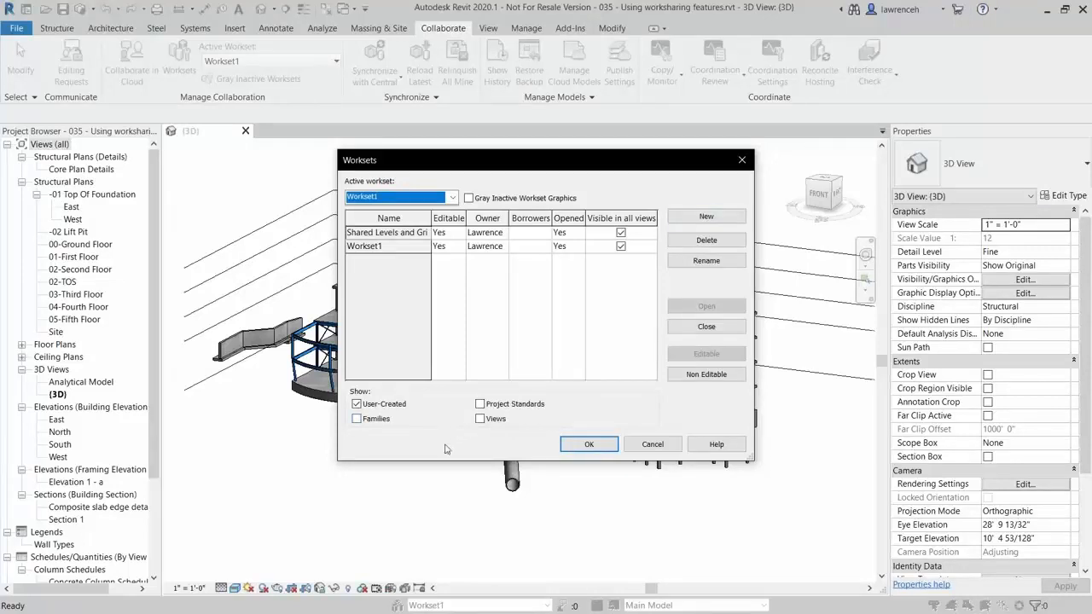
pyautogui.click(707, 218)
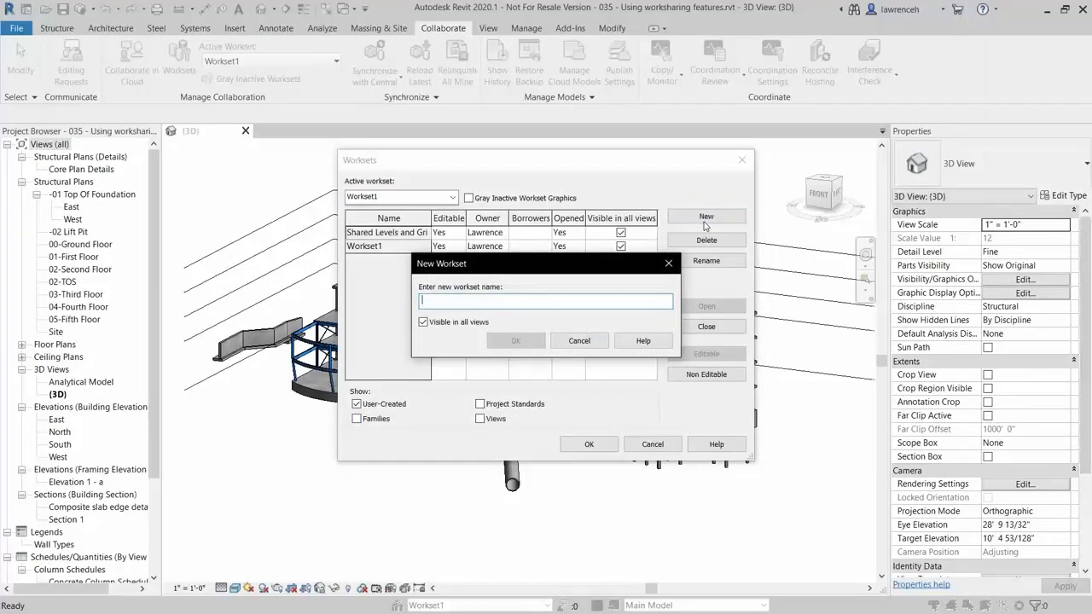
pyautogui.write('Eas')
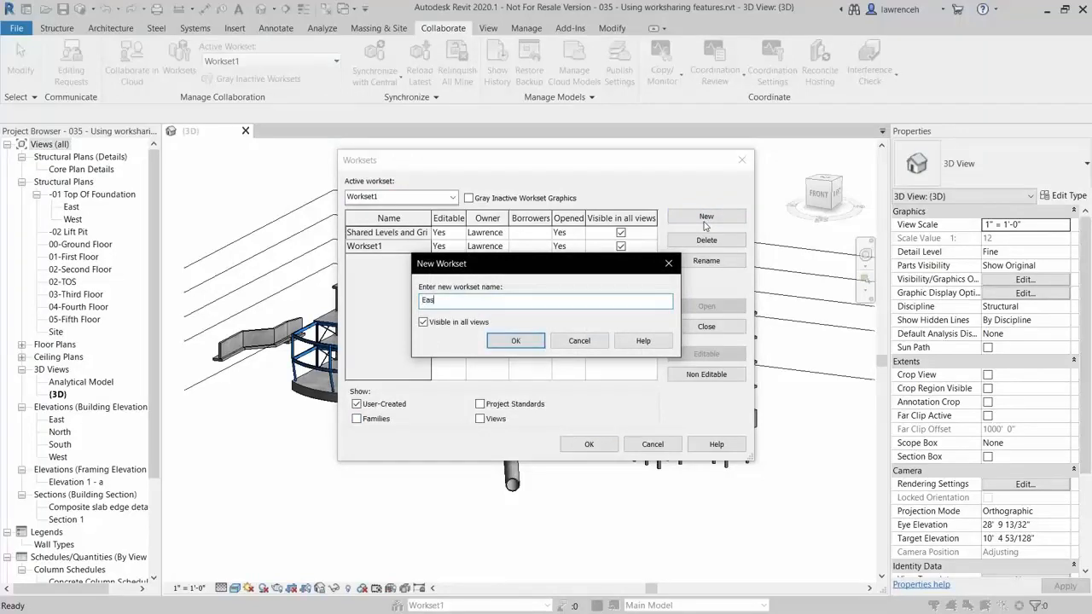
pyautogui.write('t Wing')
pyautogui.click(515, 342)
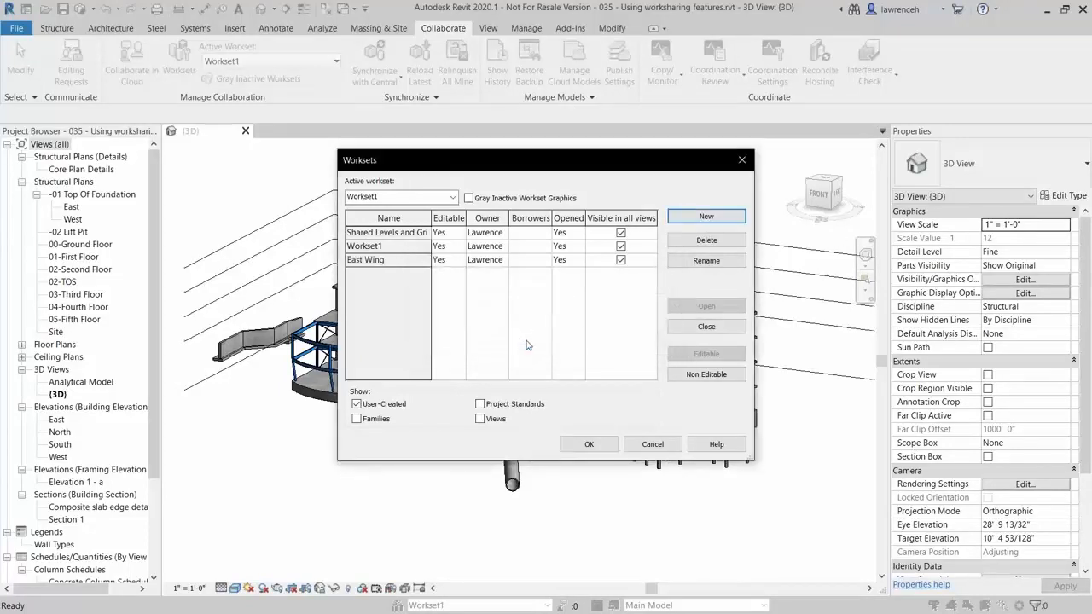
# Add another workset named Roof Steel, visible in all views
pyautogui.click(698, 218)
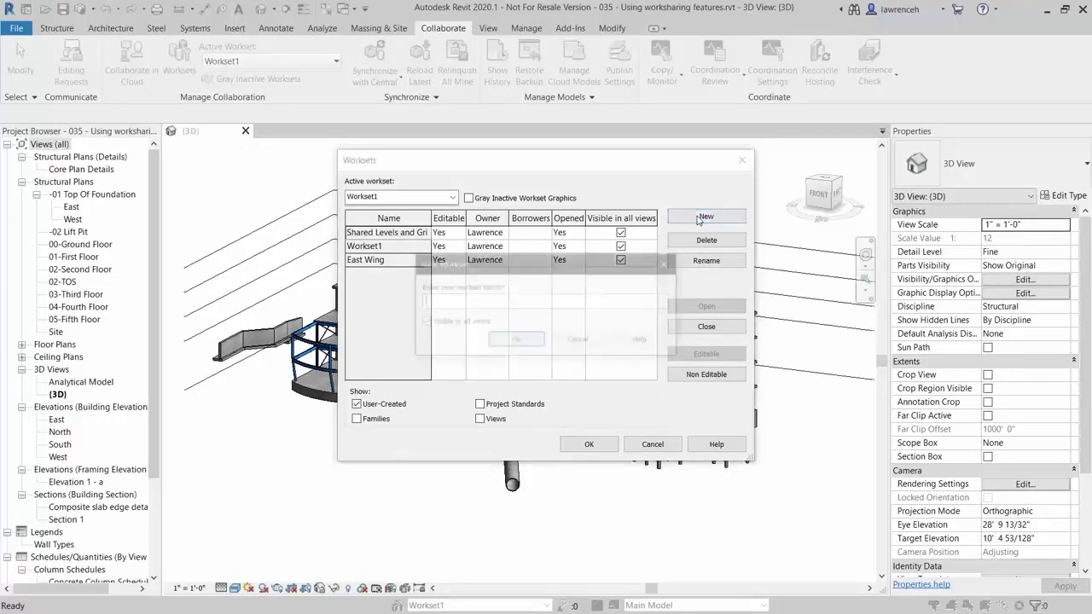
pyautogui.write('Roo')
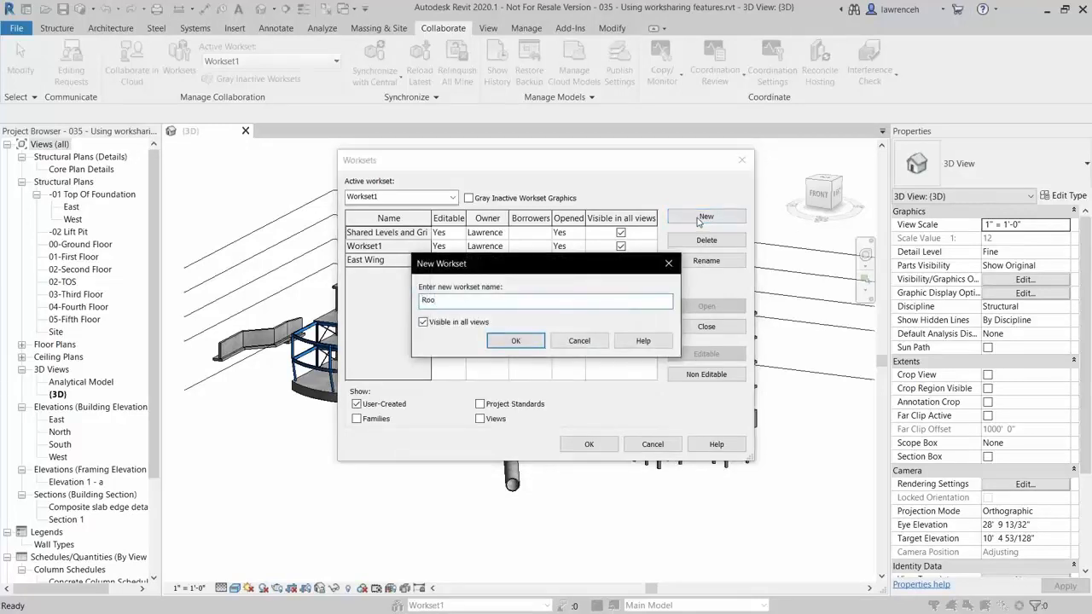
pyautogui.write('f Steel')
pyautogui.click(516, 340)
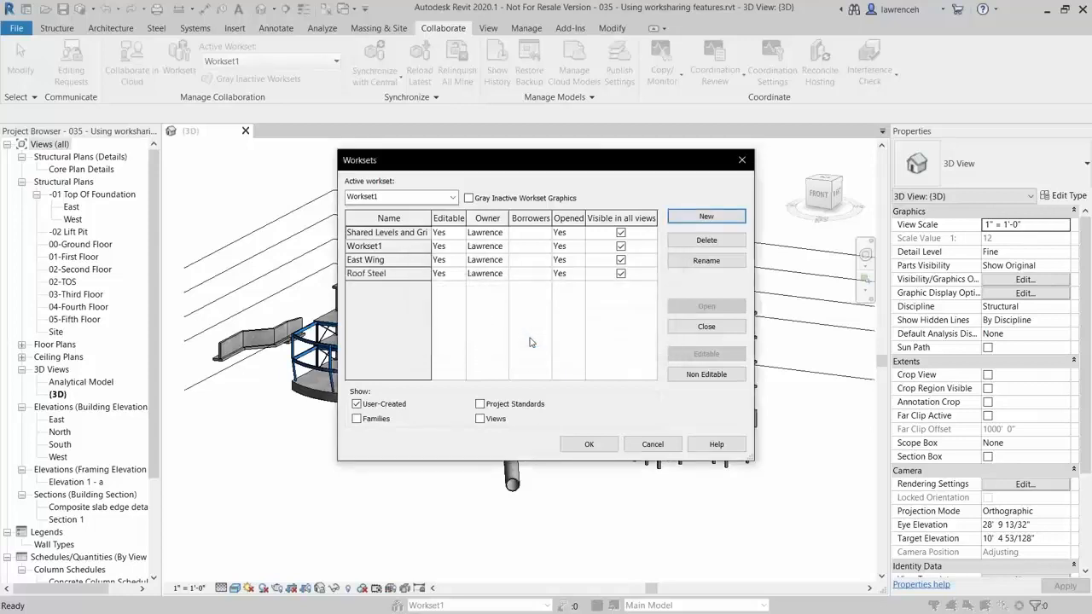
# Add a West Wing workset visible in all views and accept the worksets, keeping Workset1 as the active one
pyautogui.click(700, 221)
pyautogui.write('West')
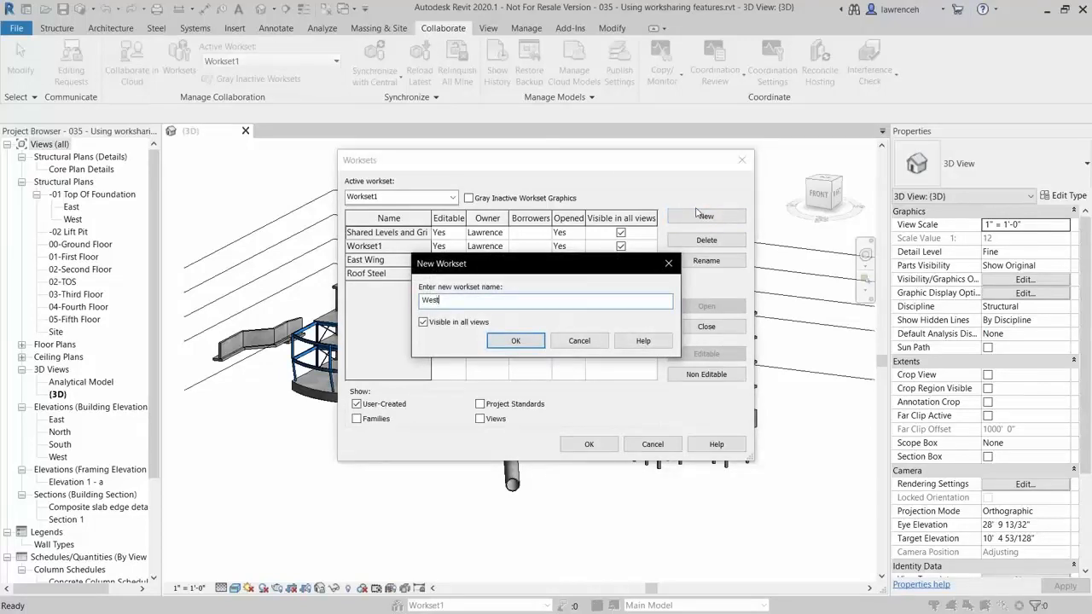
pyautogui.write(' Wind')
pyautogui.press('BackSpace')
pyautogui.write('g')
pyautogui.click(506, 343)
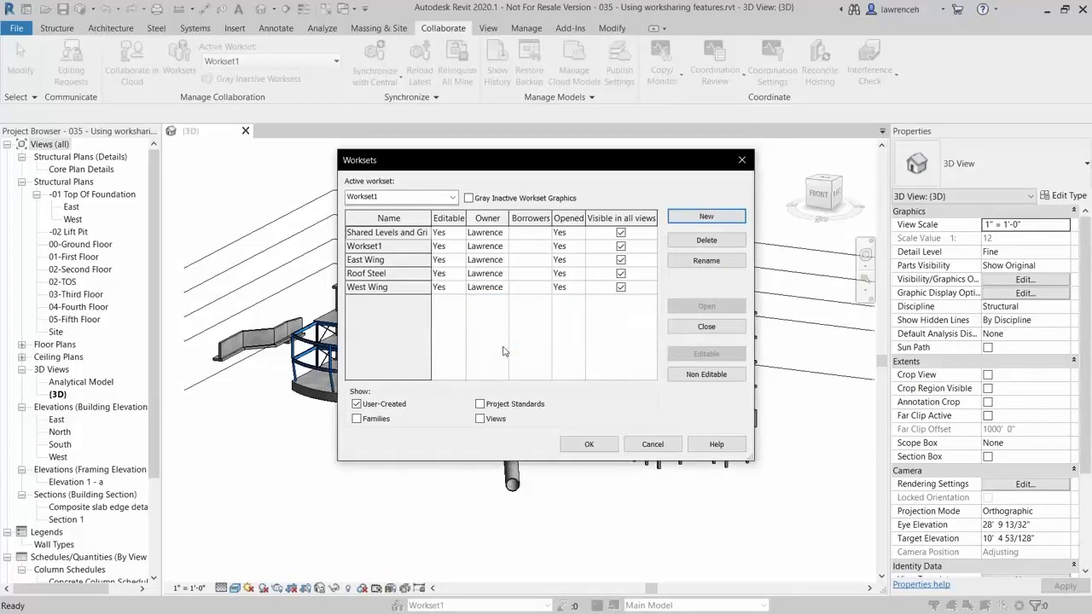
pyautogui.click(590, 445)
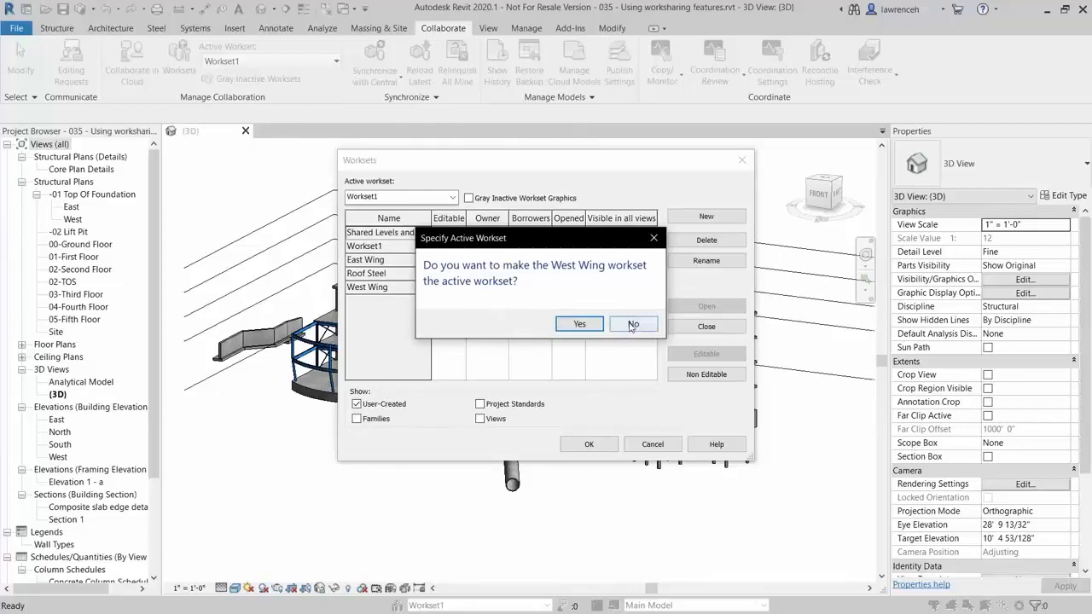
pyautogui.click(633, 324)
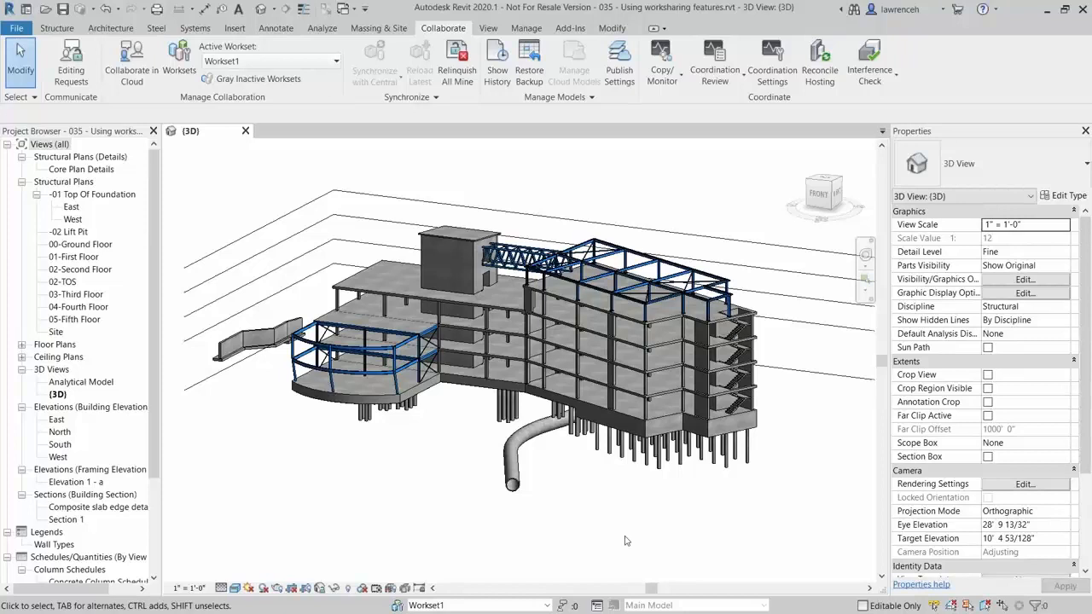
# Load the saved East Wing selection, assign its elements to the East Wing workset, and clear the selection
pyautogui.click(524, 29)
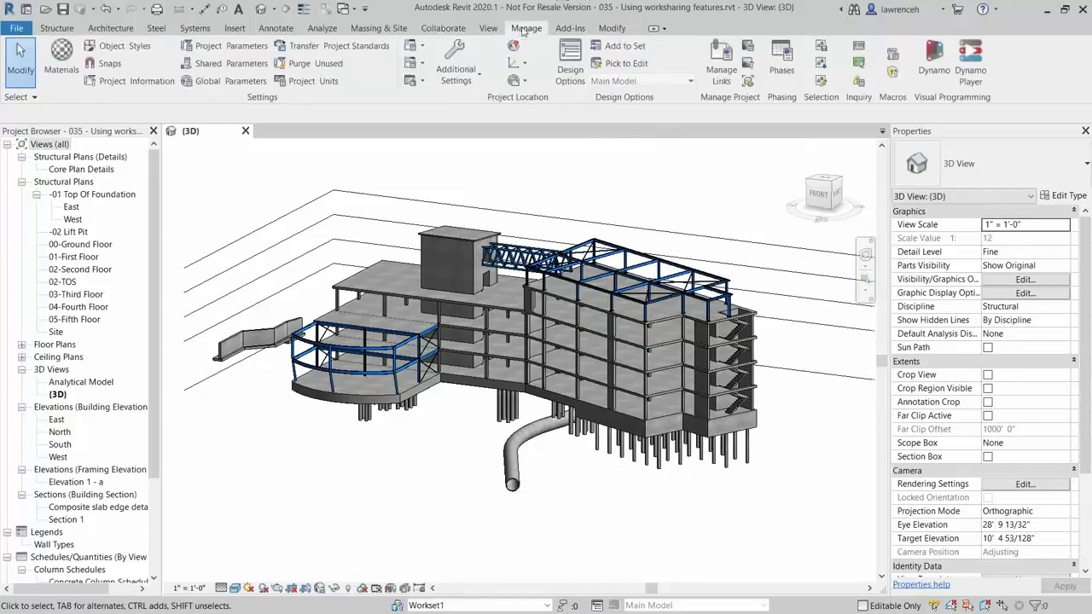
pyautogui.click(822, 64)
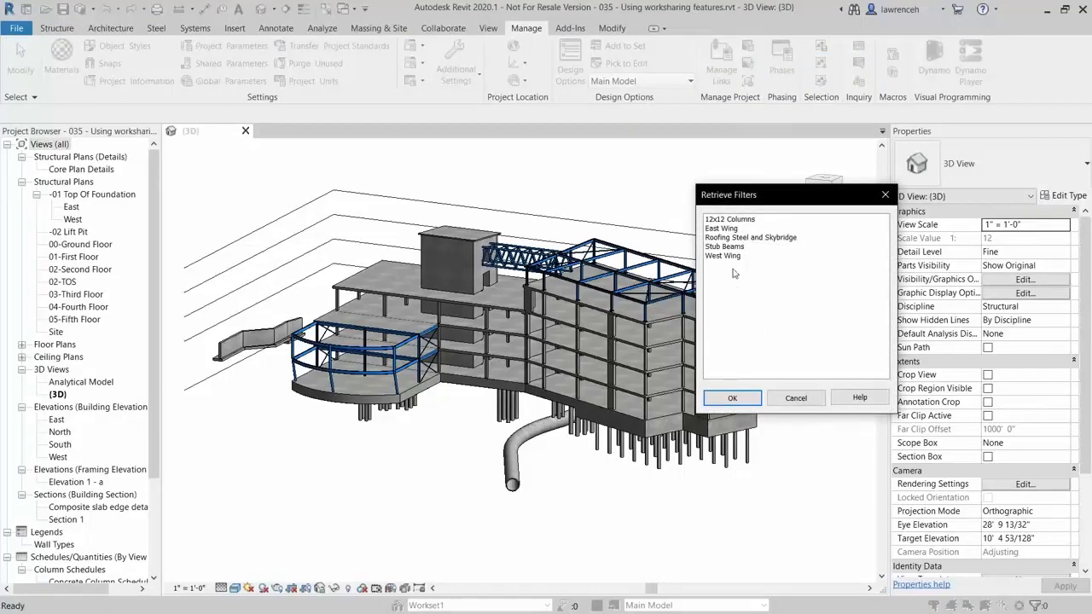
pyautogui.click(731, 230)
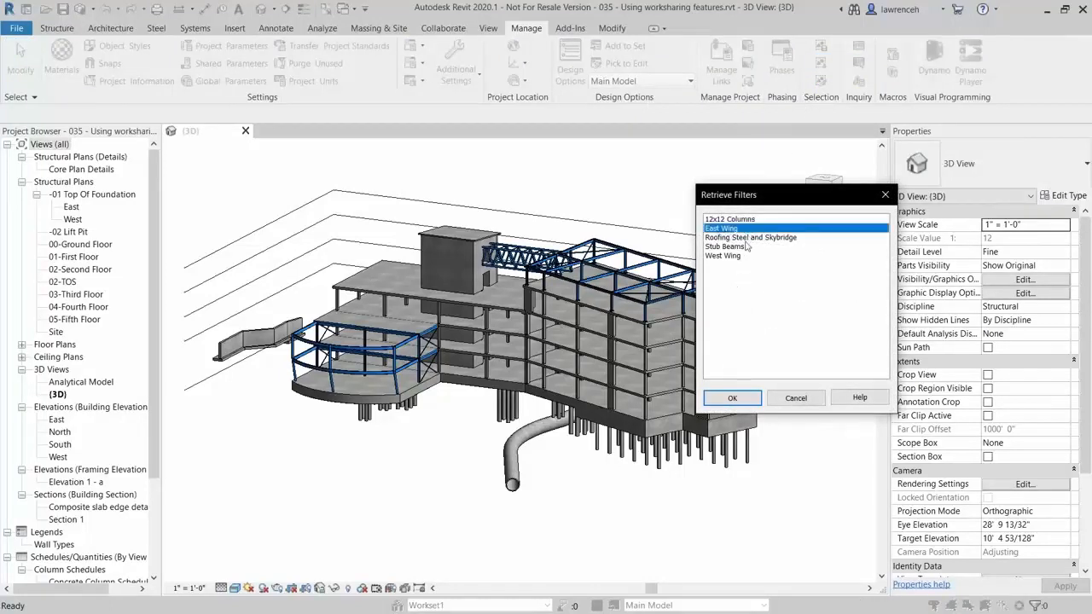
pyautogui.click(739, 400)
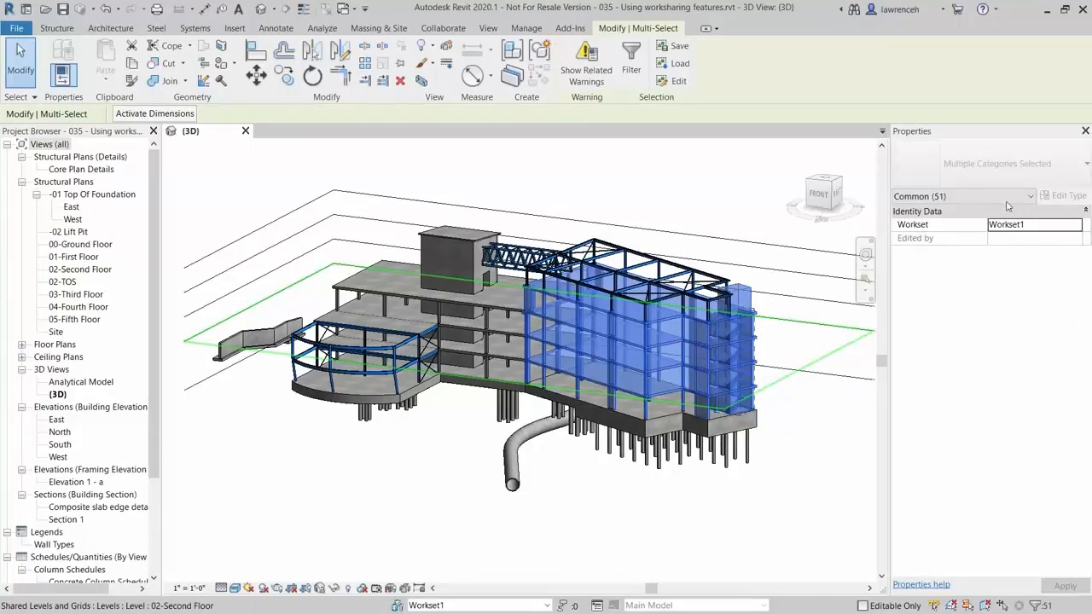
pyautogui.click(1080, 226)
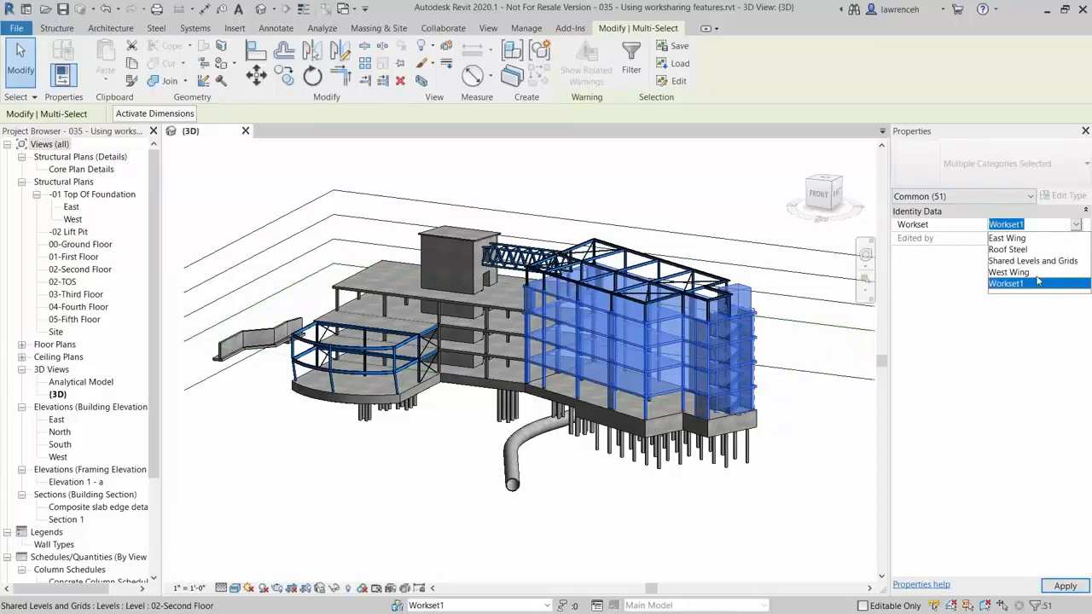
pyautogui.click(1011, 239)
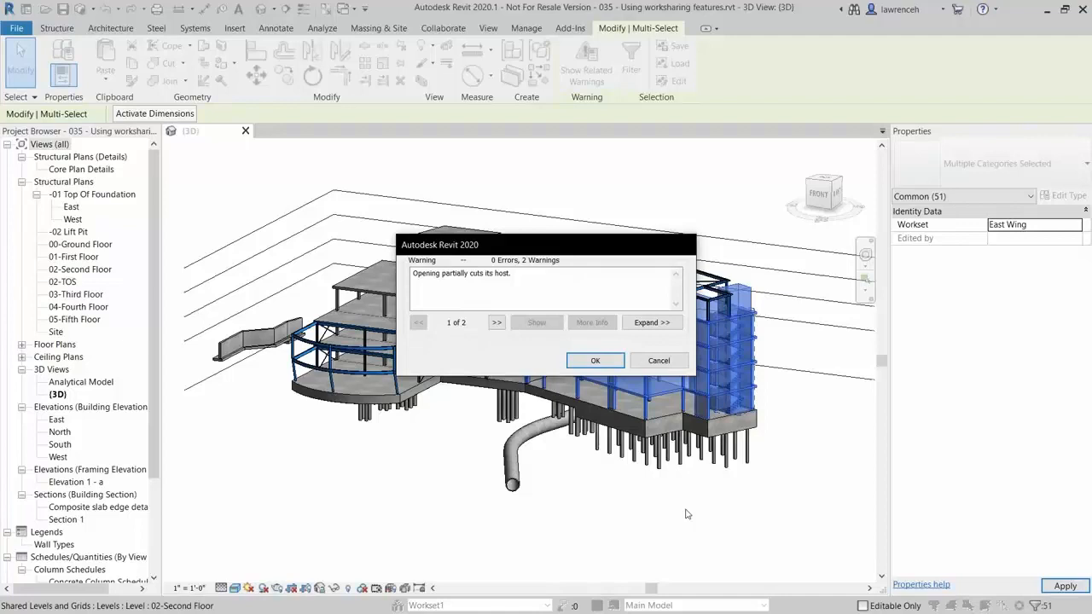
pyautogui.click(595, 361)
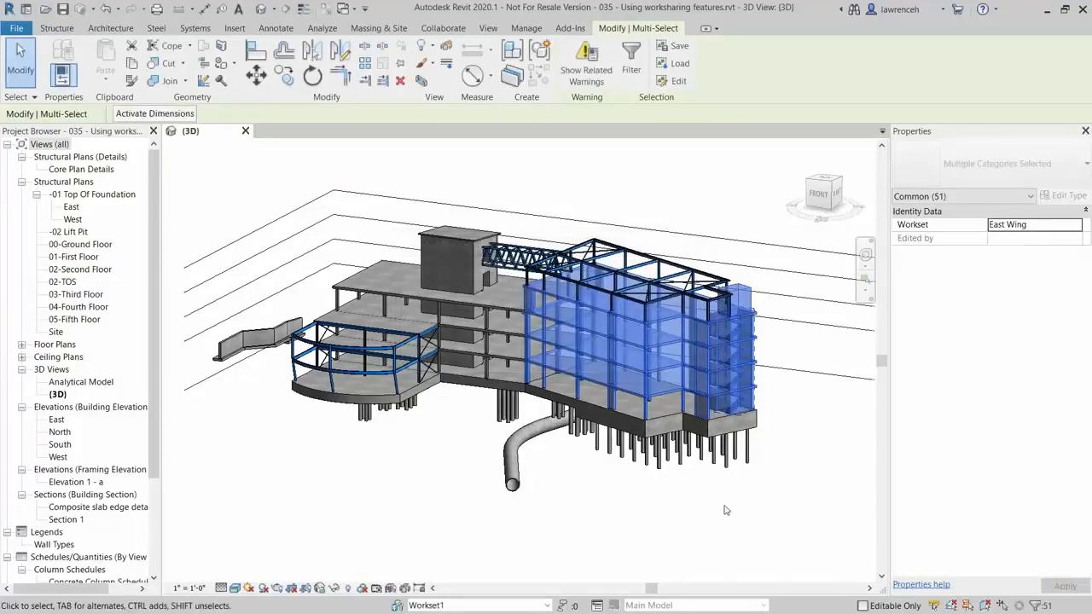
pyautogui.click(725, 510)
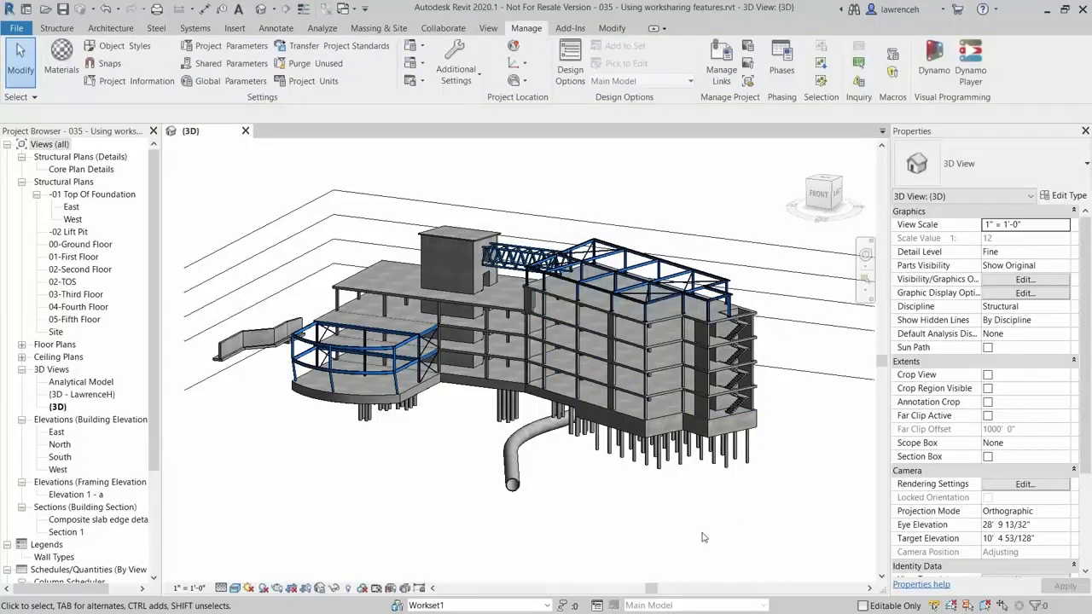
# Load the saved Roof Steelwork selection and assign its elements to the Roof Steel workset
pyautogui.click(819, 68)
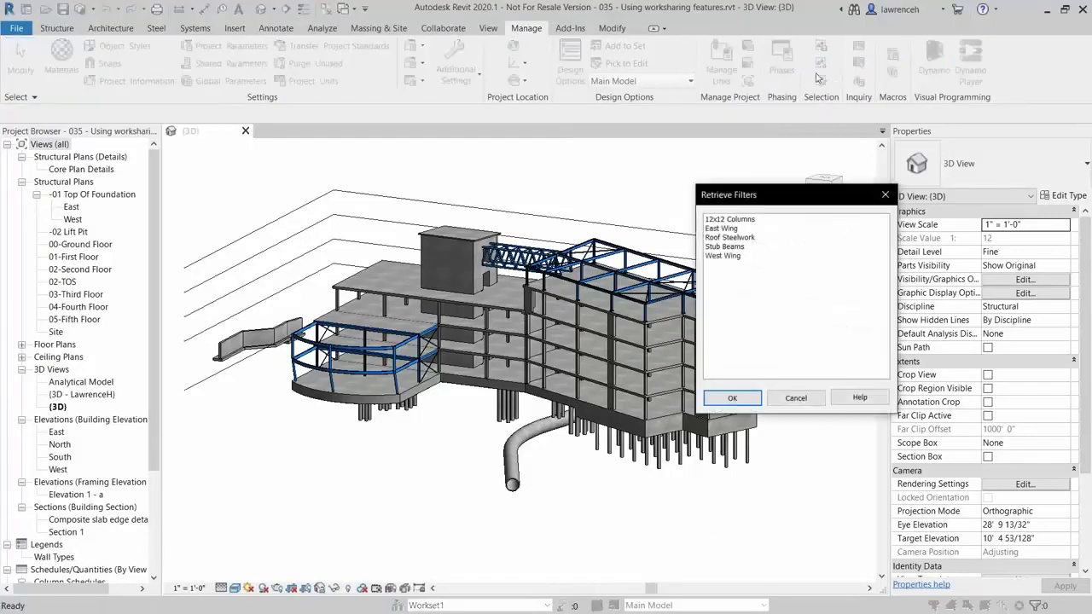
pyautogui.click(743, 238)
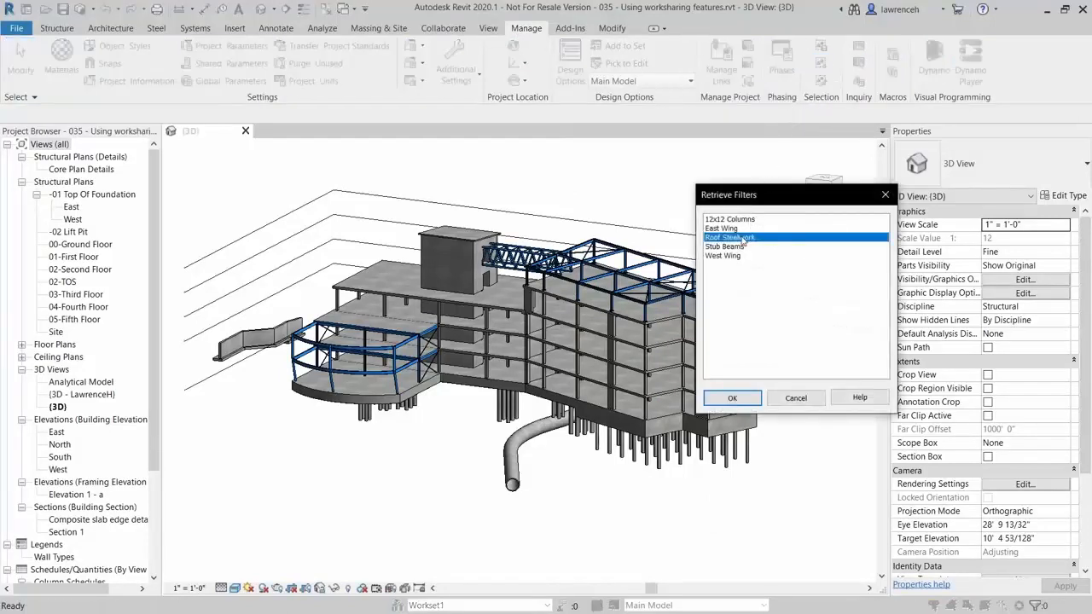
pyautogui.click(734, 399)
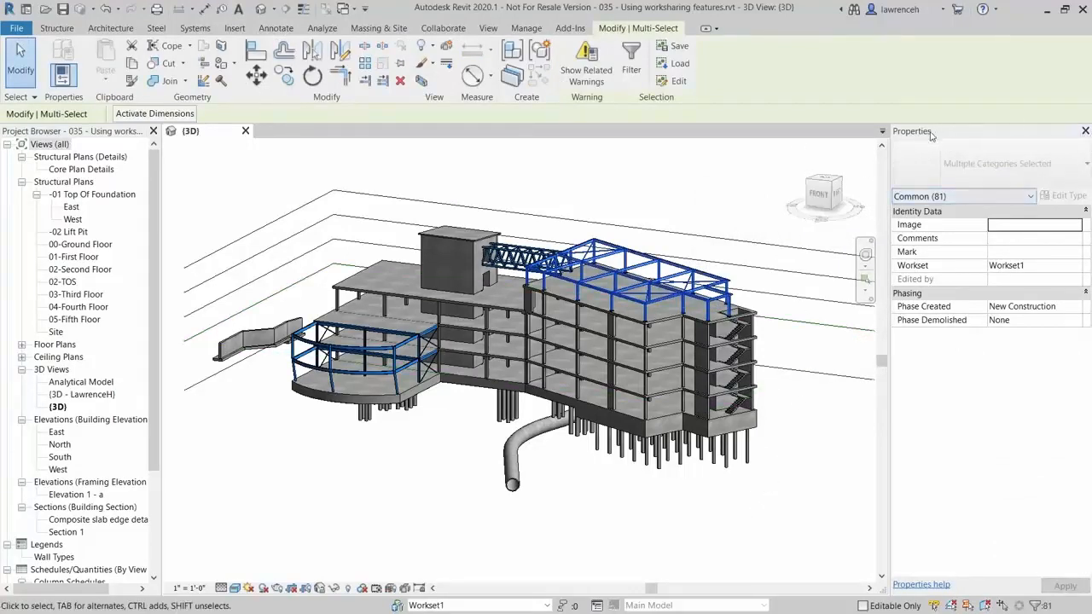
pyautogui.click(1039, 267)
pyautogui.click(1077, 266)
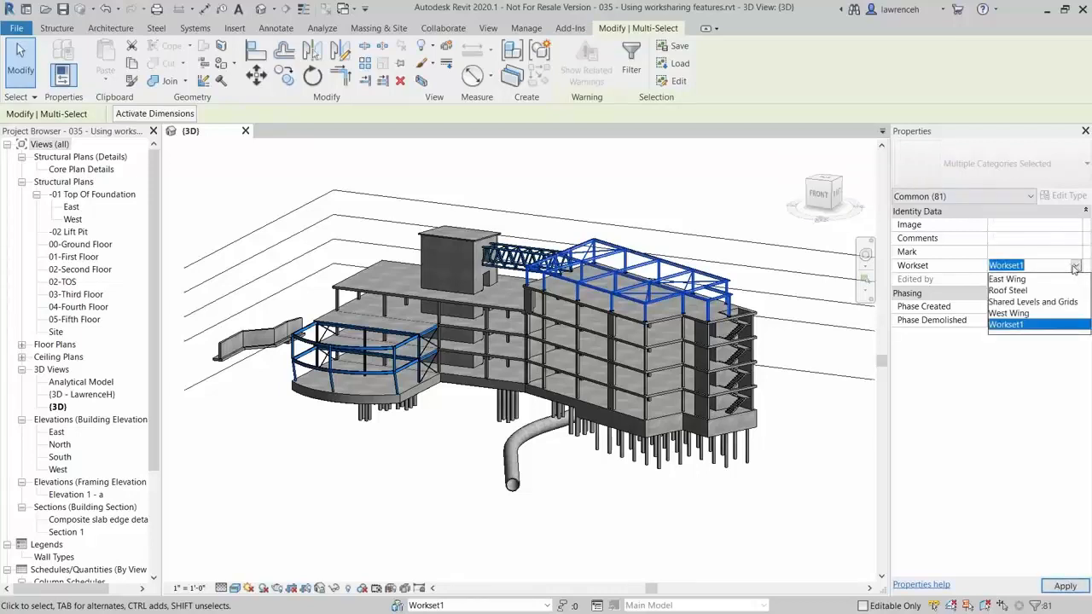
pyautogui.click(1021, 291)
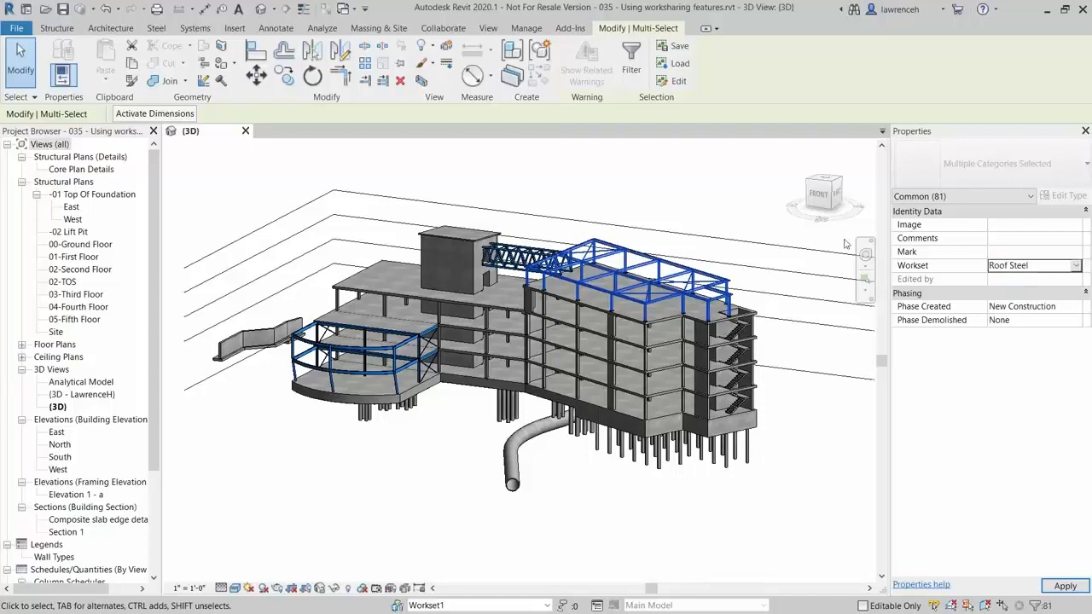
pyautogui.click(692, 190)
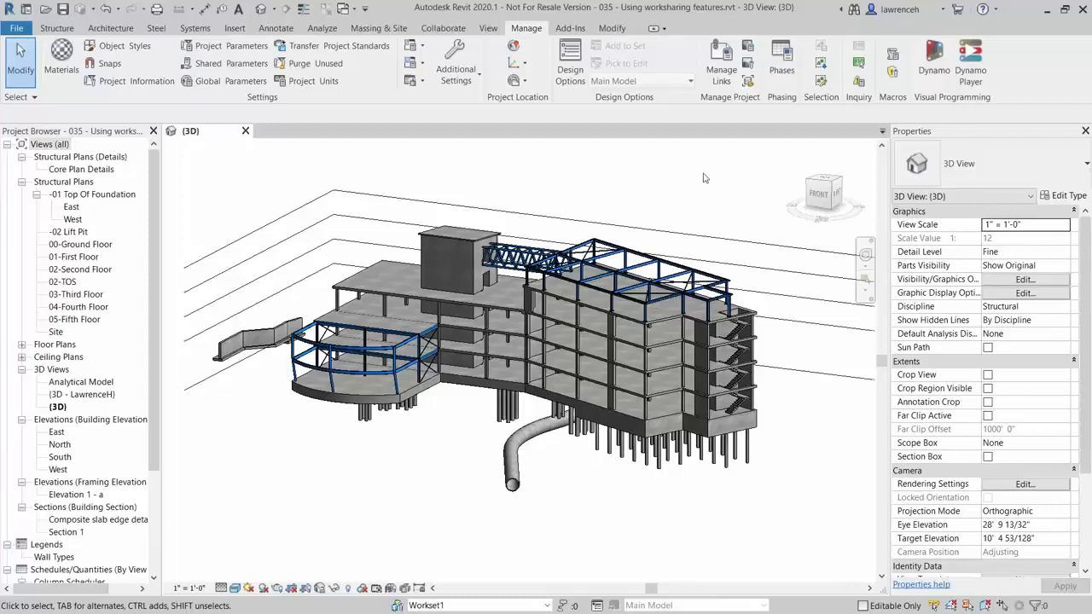
# Load the saved West Wing selection and assign its elements to the West Wing workset
pyautogui.click(822, 68)
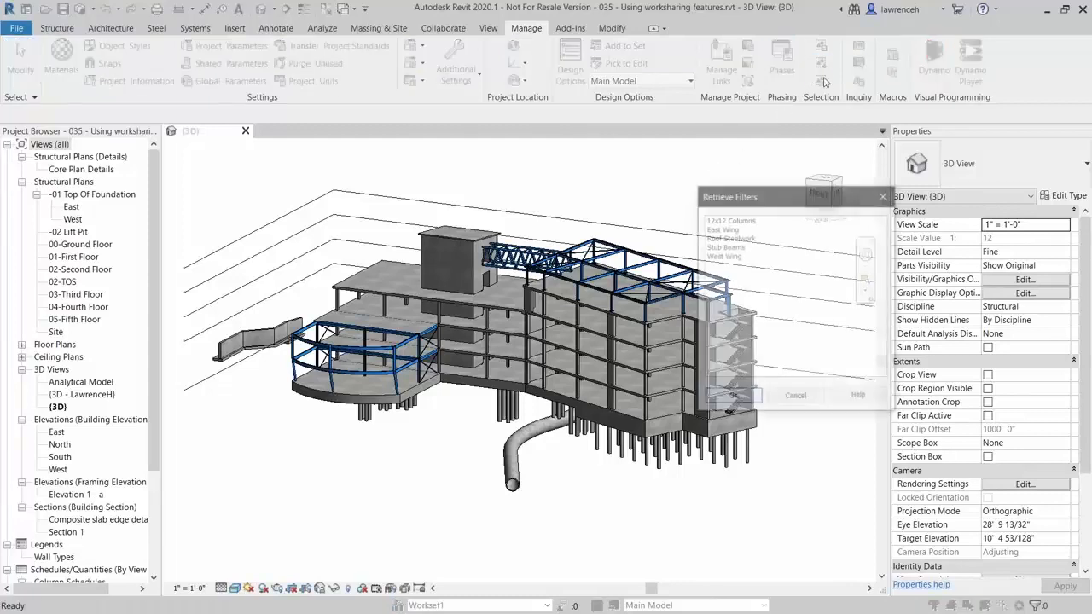
pyautogui.click(733, 256)
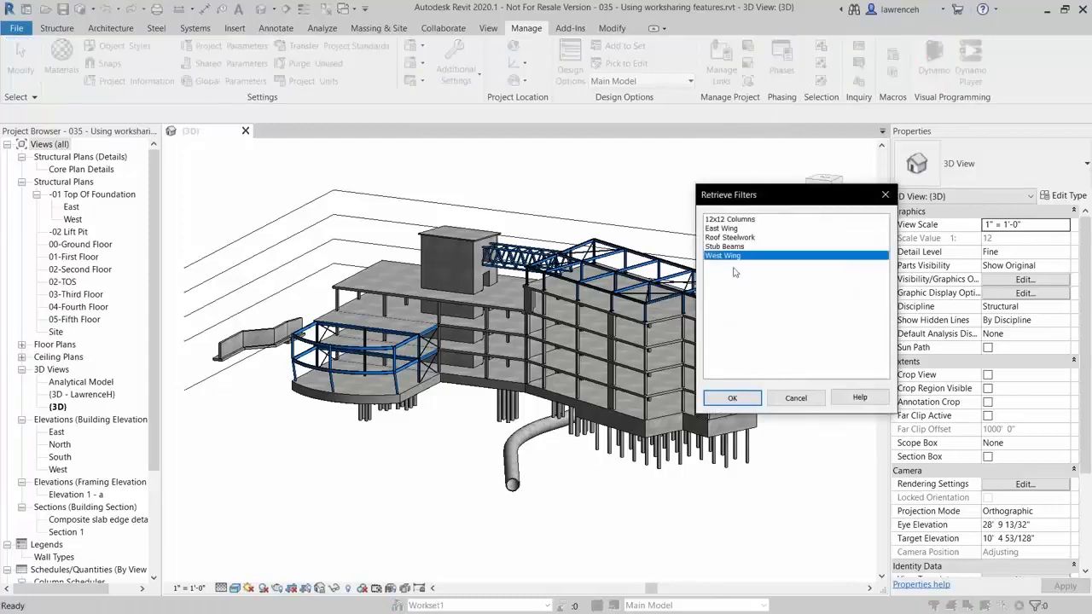
pyautogui.click(735, 397)
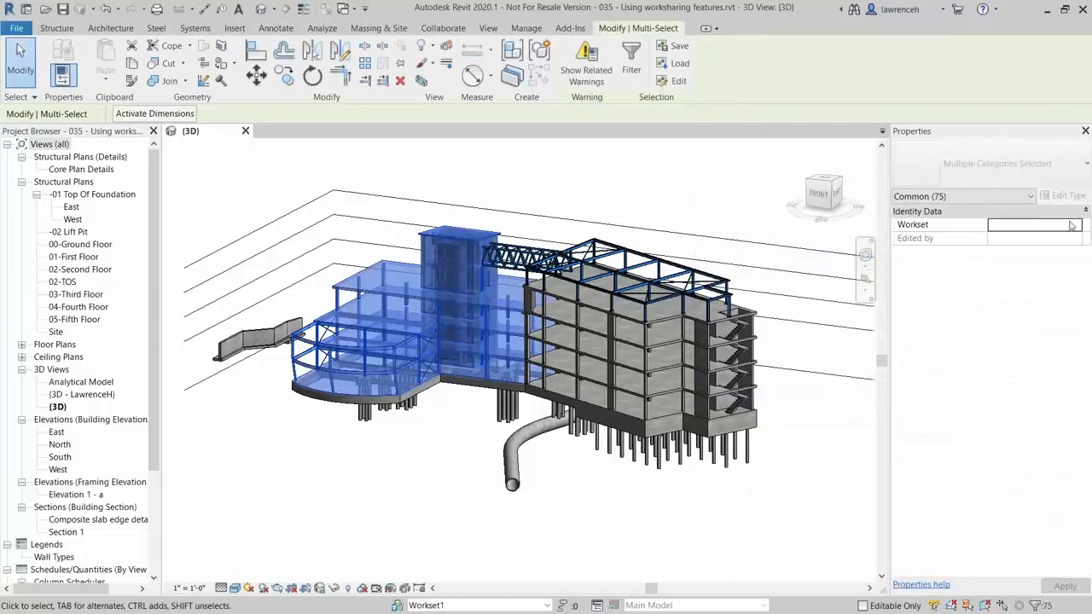
pyautogui.click(1074, 225)
pyautogui.click(1012, 275)
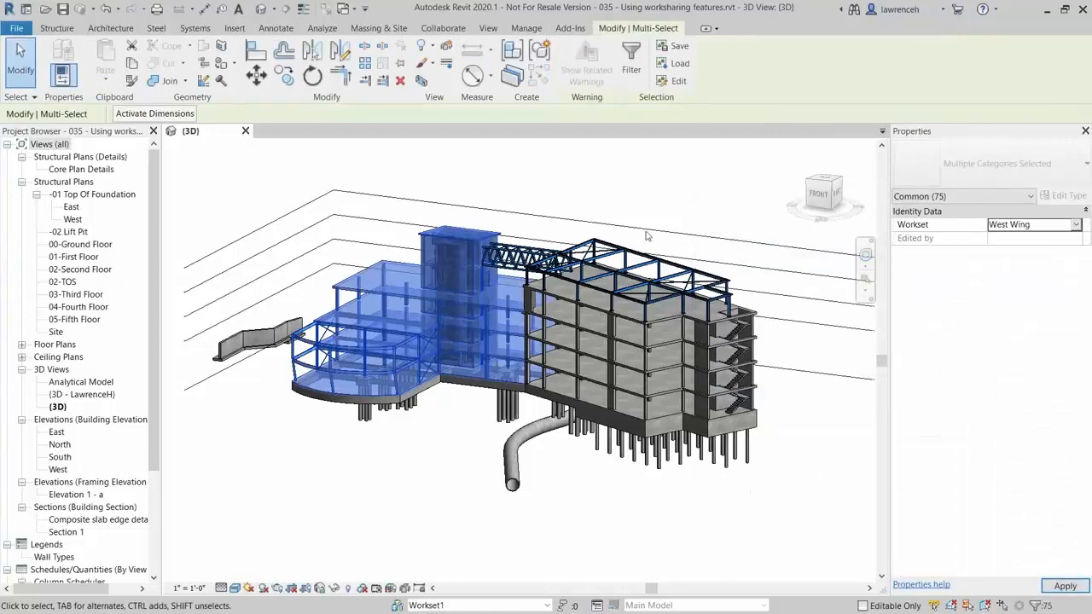
pyautogui.click(668, 203)
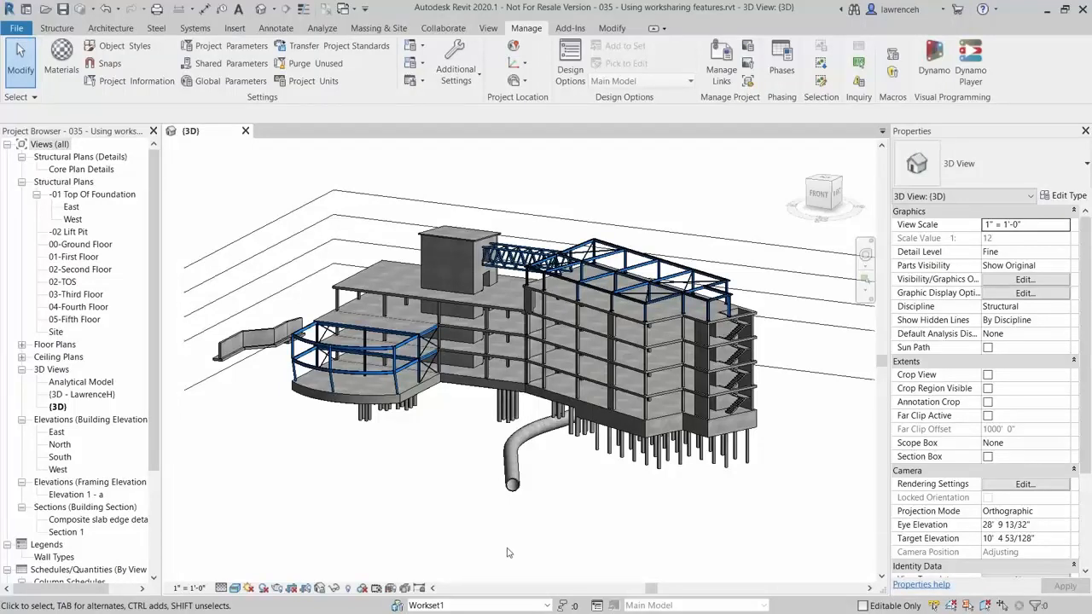
# Temporarily color the 3D view by workset and review the workset colors in the Worksharing Display Settings
pyautogui.click(364, 589)
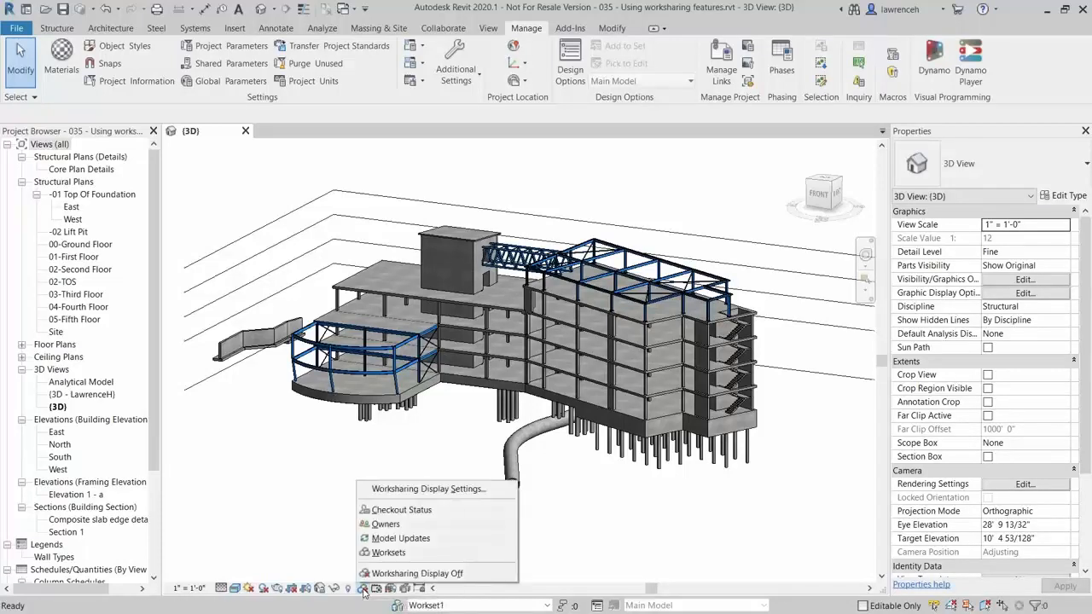
pyautogui.click(396, 555)
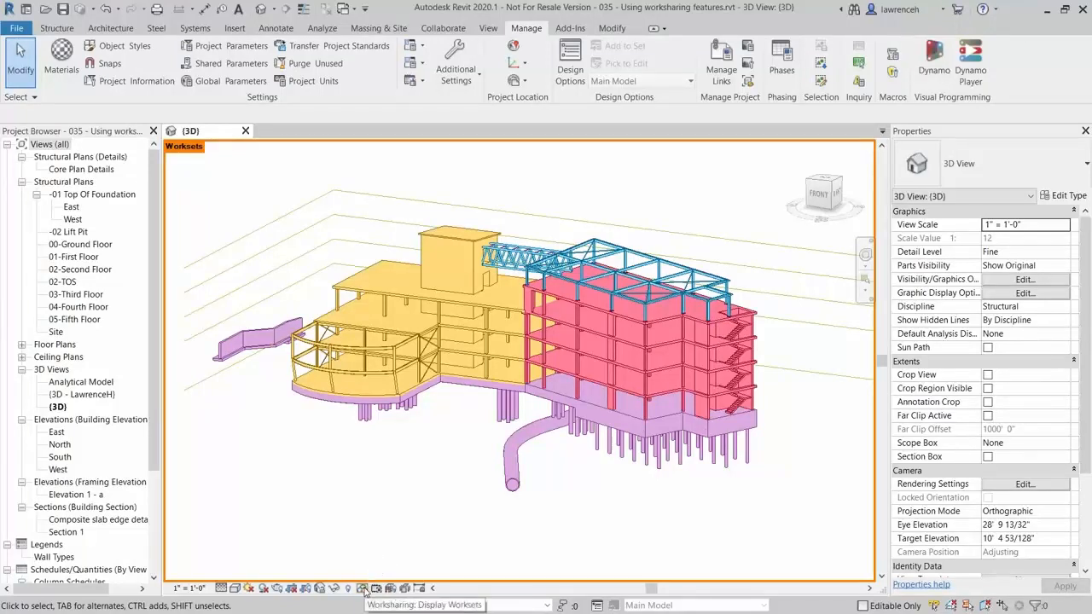
pyautogui.click(363, 589)
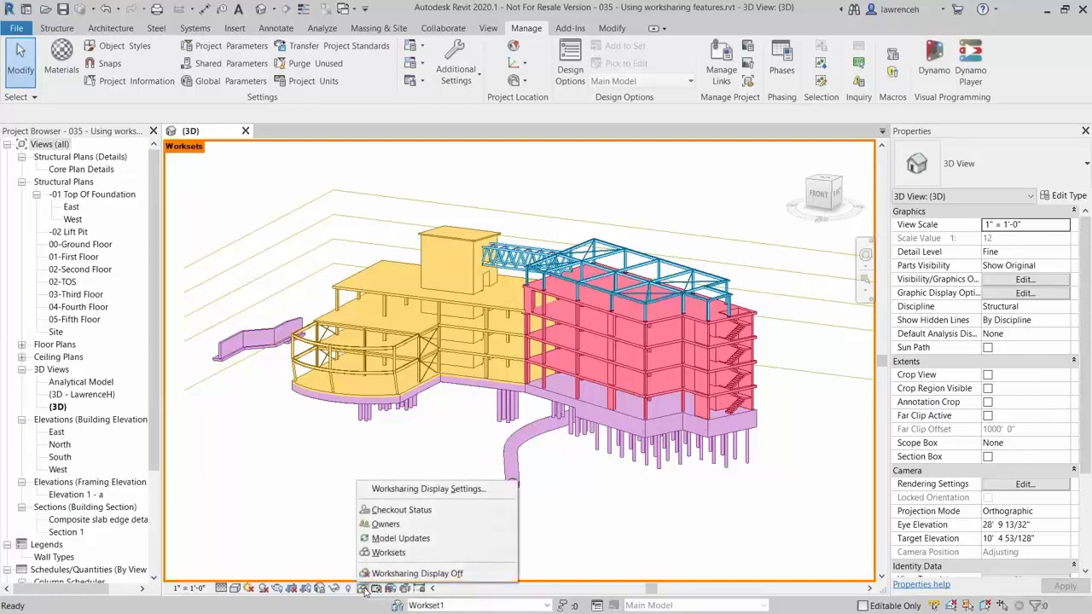
pyautogui.click(422, 494)
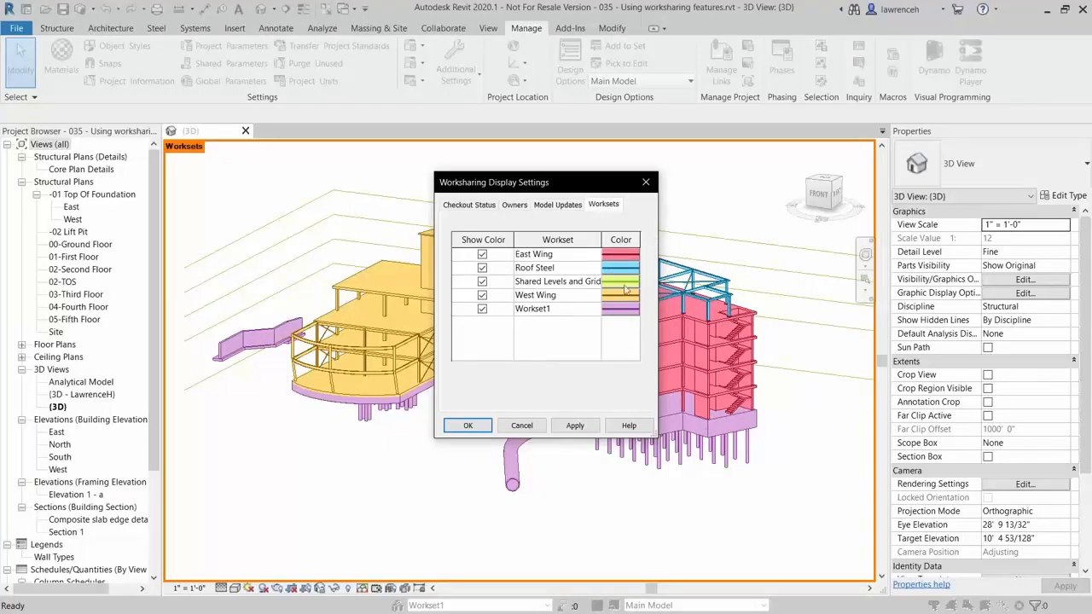
pyautogui.click(626, 255)
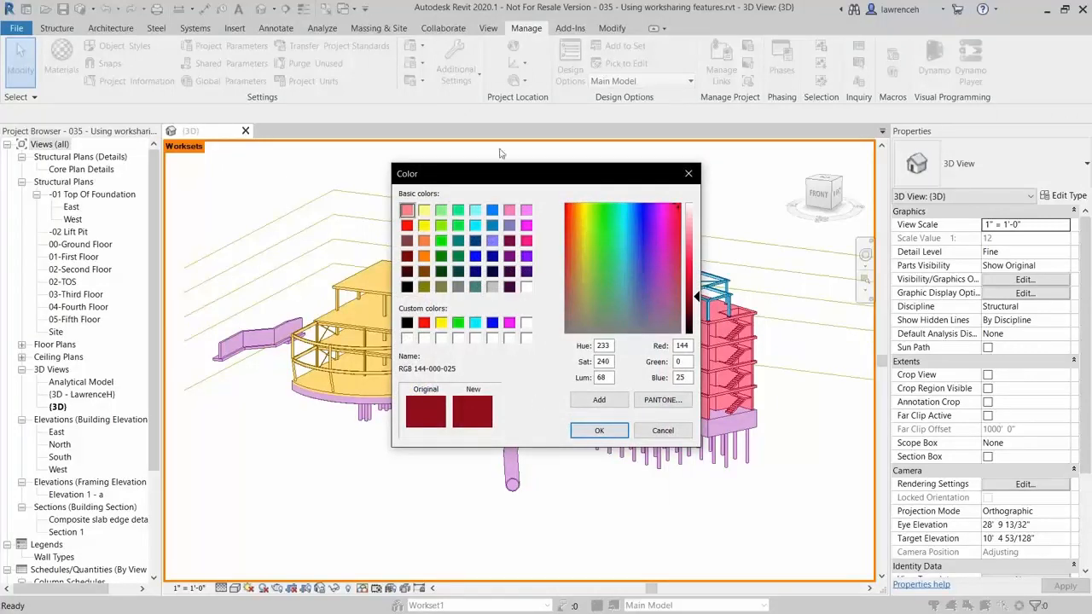
pyautogui.click(651, 431)
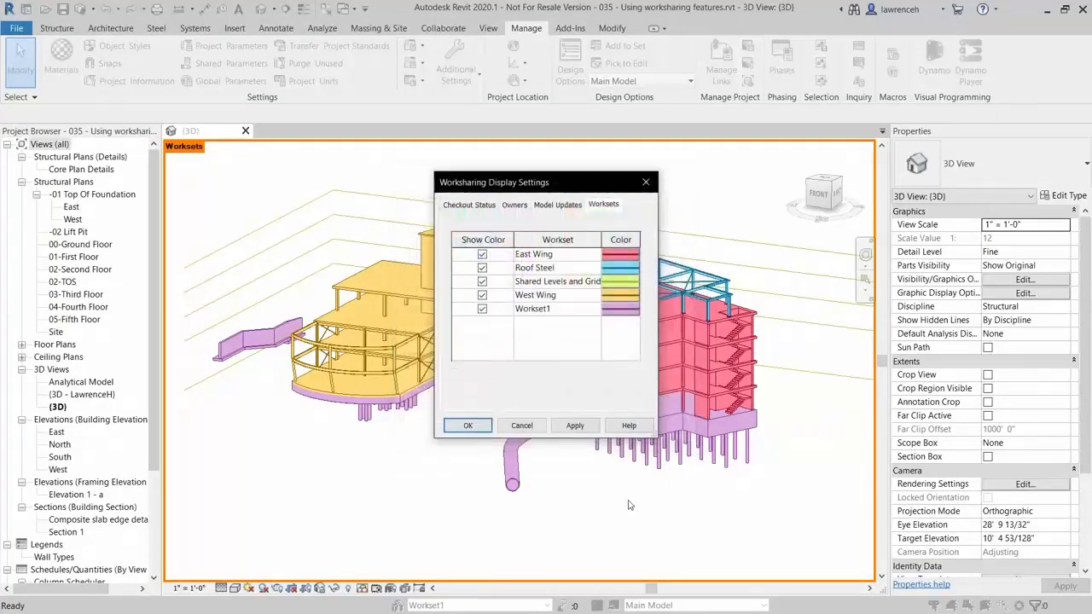
pyautogui.click(466, 425)
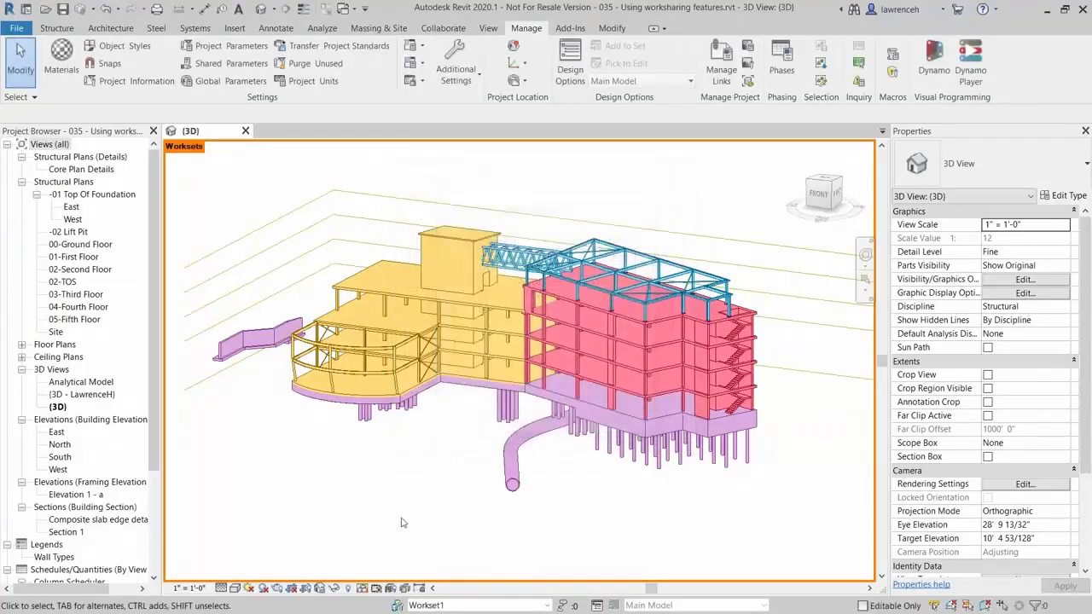
pyautogui.click(363, 590)
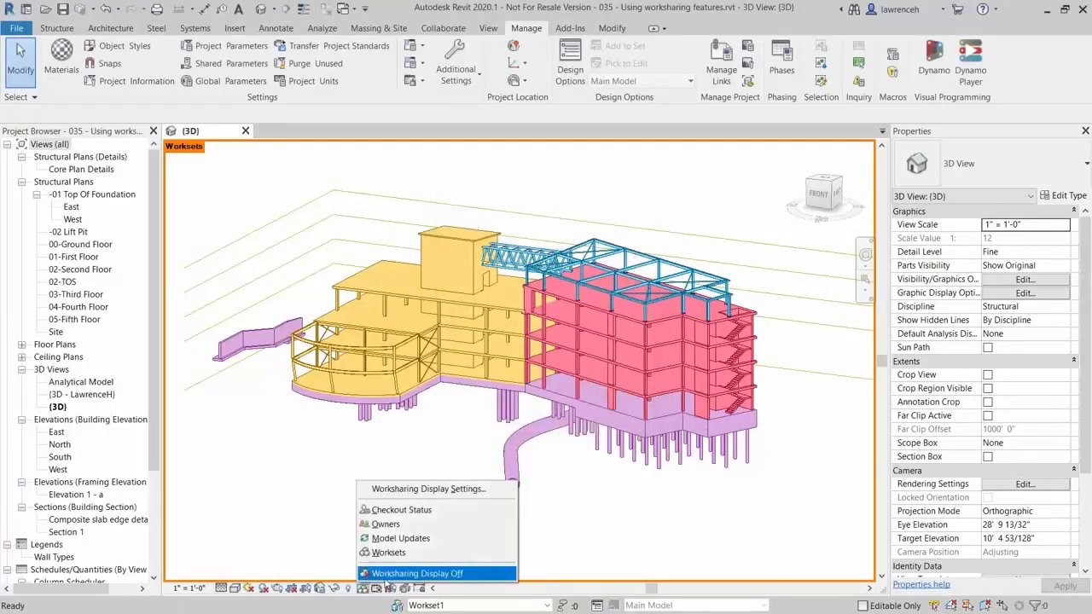
pyautogui.click(401, 574)
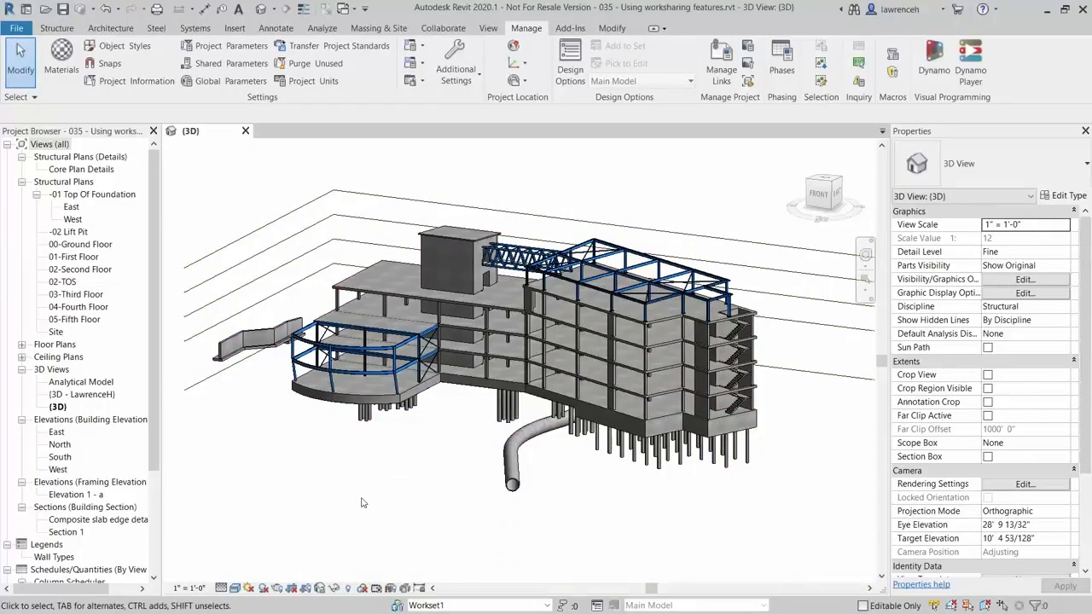
# Save the project as the central model and close it
pyautogui.click(64, 12)
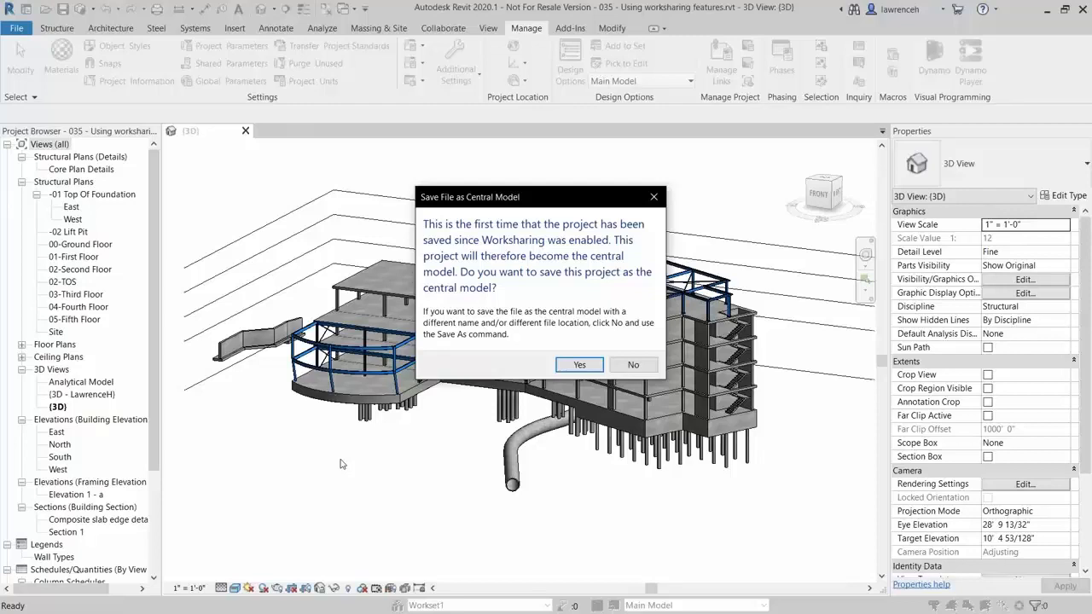
pyautogui.click(580, 365)
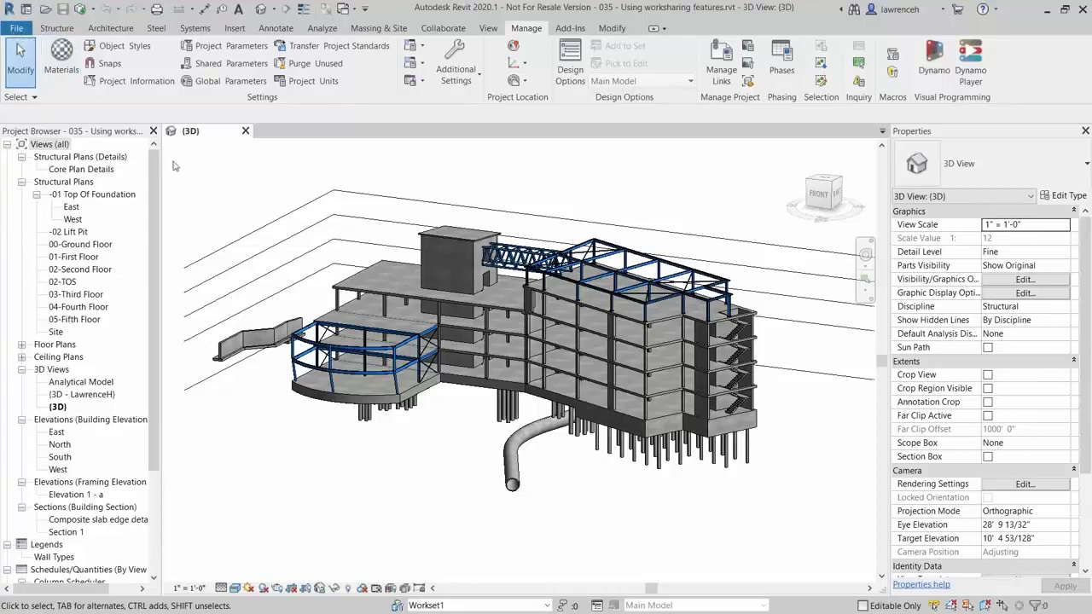
pyautogui.click(17, 28)
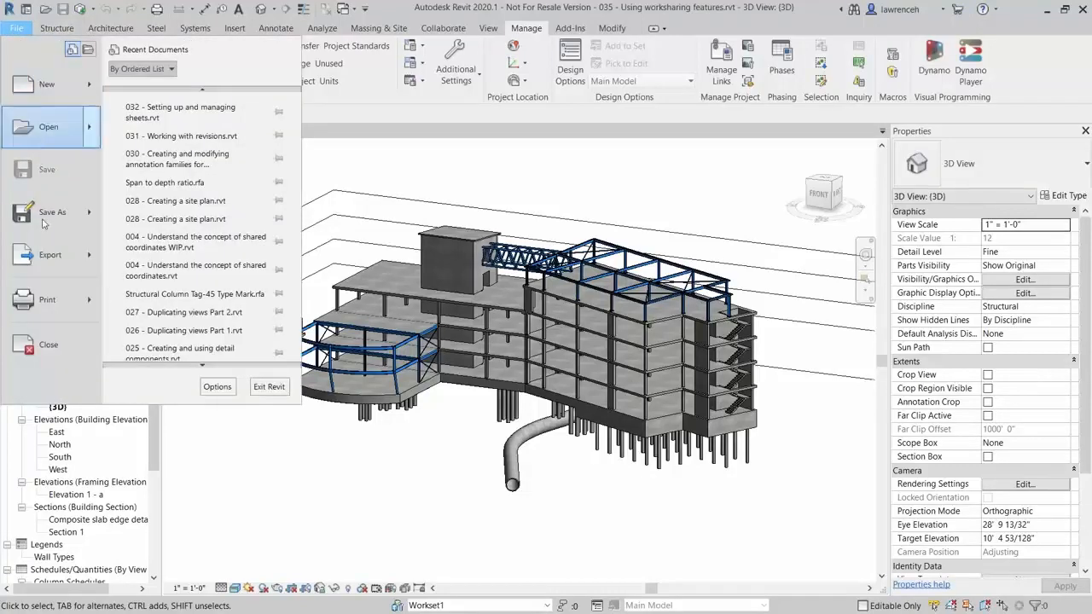
pyautogui.click(51, 344)
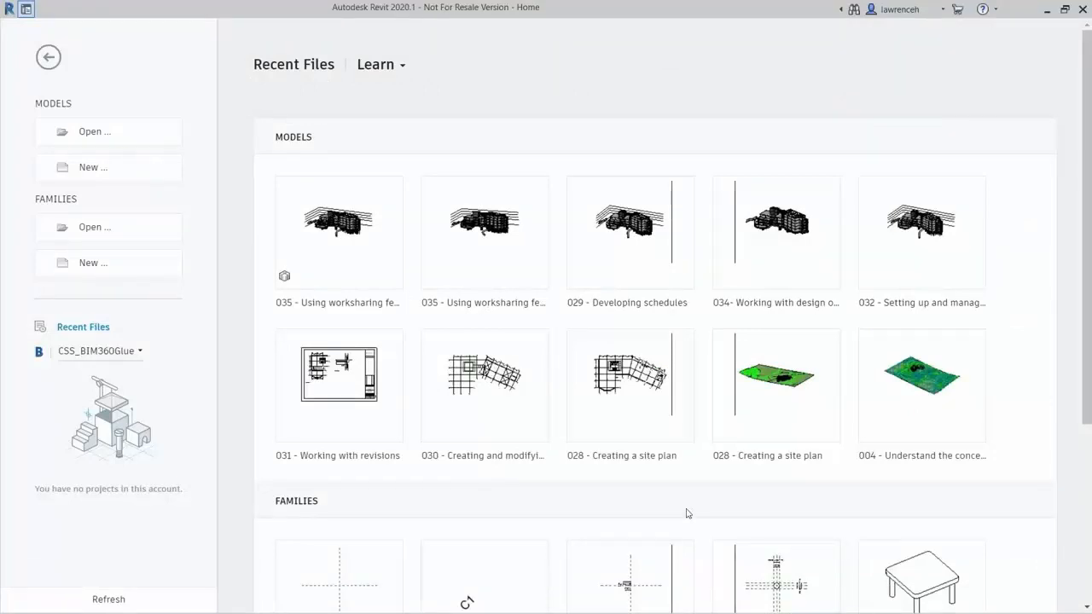
# Open 035 - Using worksharing features.rvt from the 035 - Central Model folder with Create New Local enabled
pyautogui.click(122, 137)
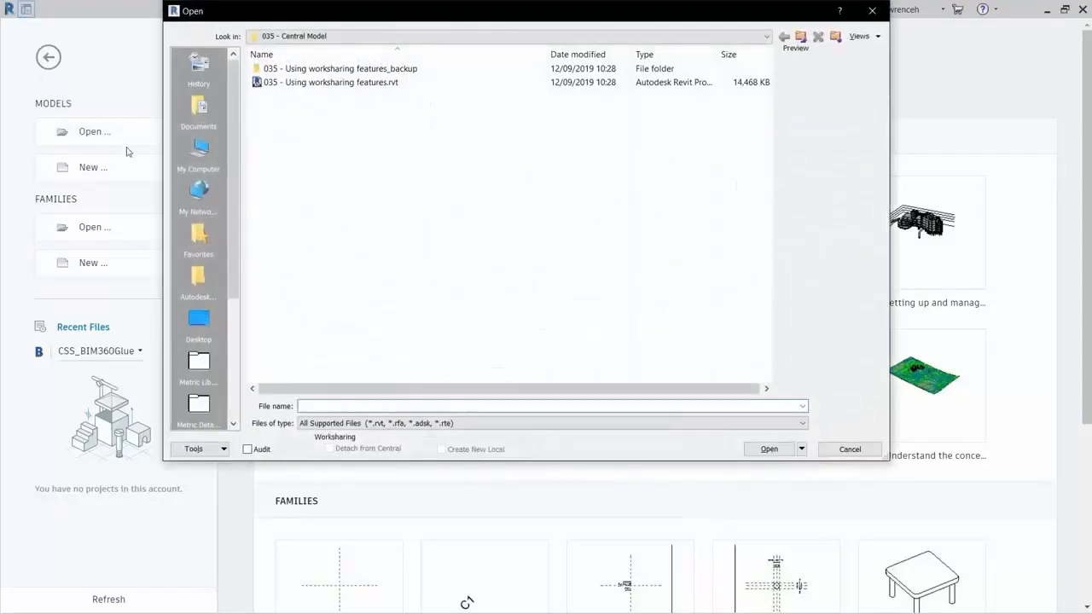
pyautogui.click(350, 84)
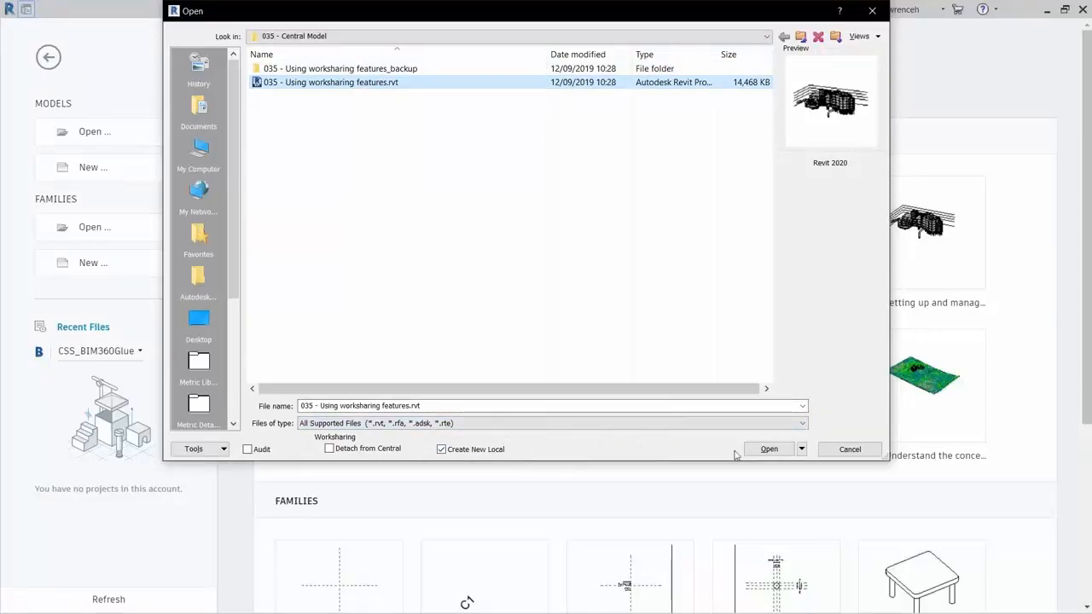
pyautogui.click(770, 450)
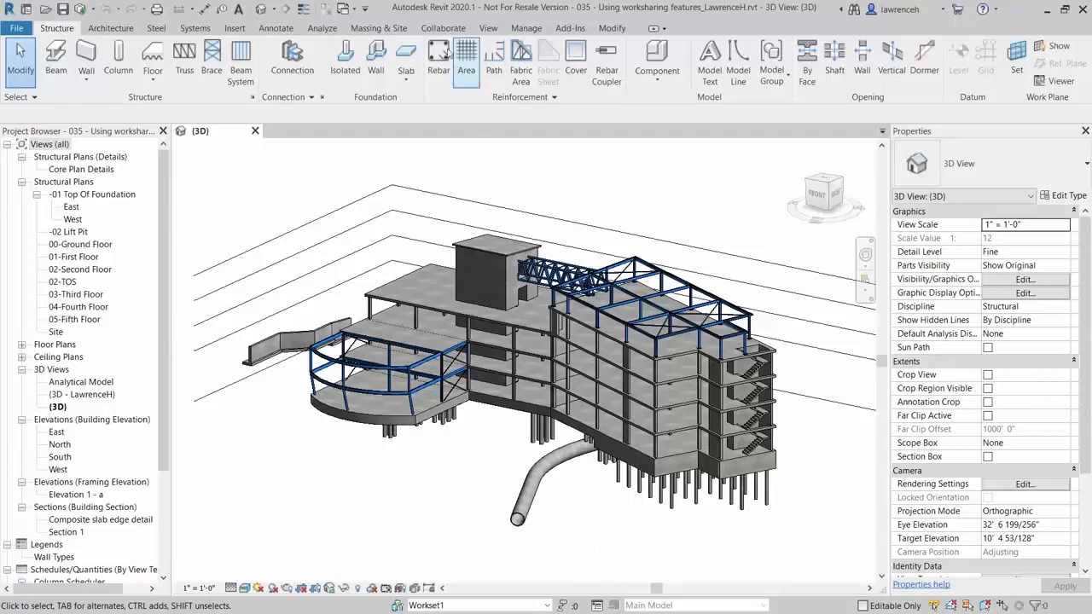
# Check who owns the worksets in the local file and relinquish all of your own
pyautogui.click(444, 29)
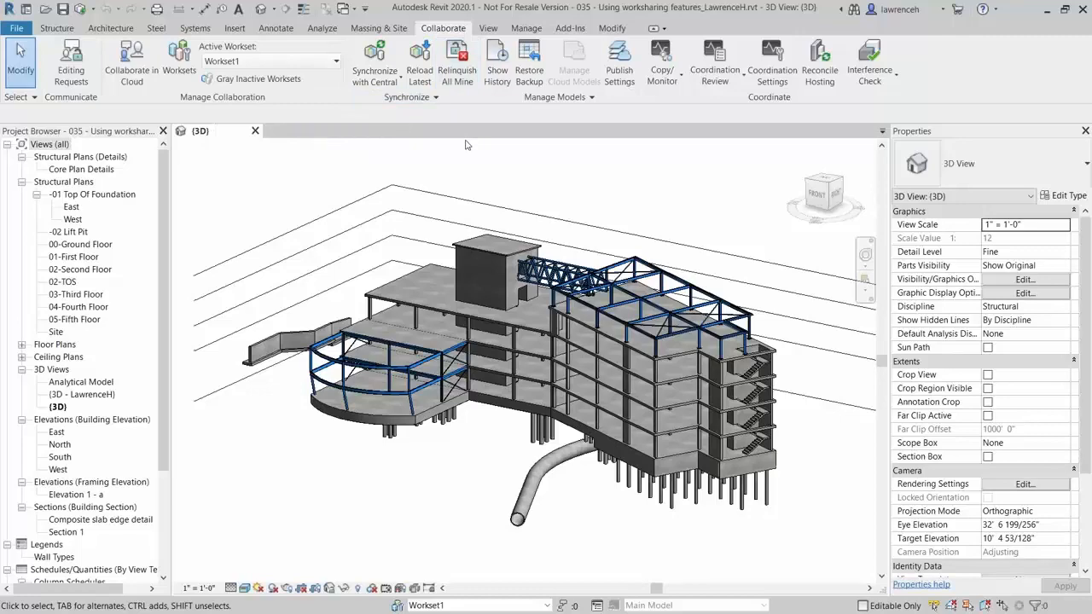
pyautogui.click(176, 75)
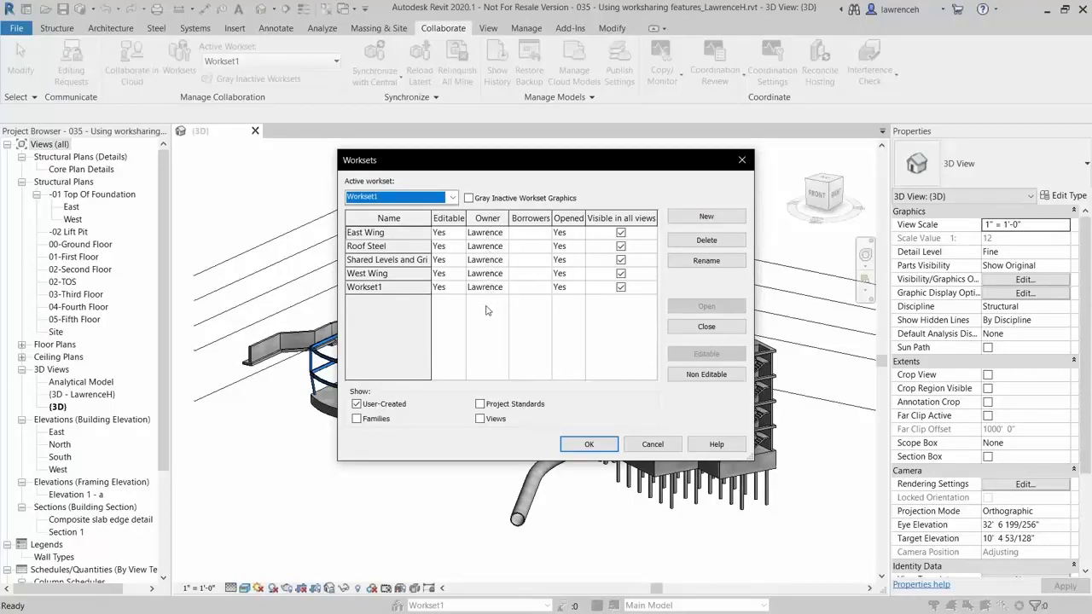
pyautogui.click(588, 445)
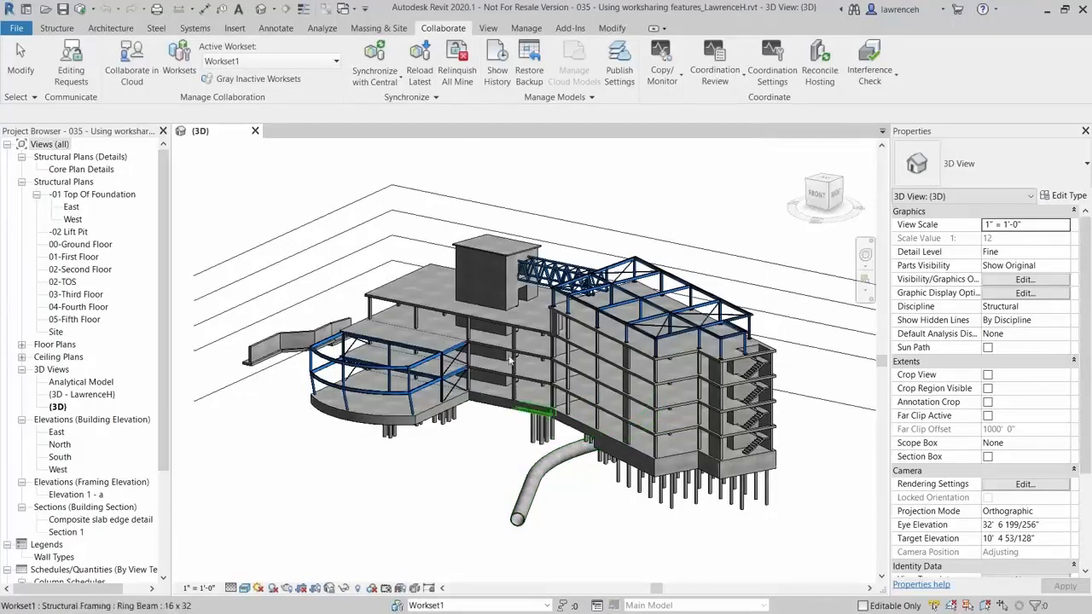
pyautogui.click(463, 82)
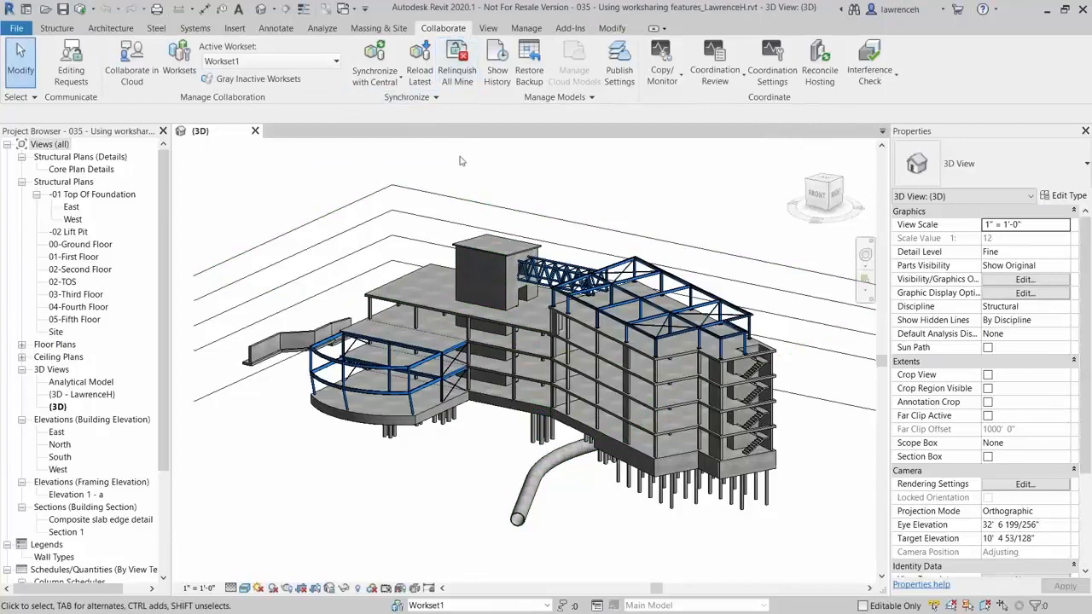
# Set the Shared Levels and Grids workset's Editable status to Yes
pyautogui.click(180, 62)
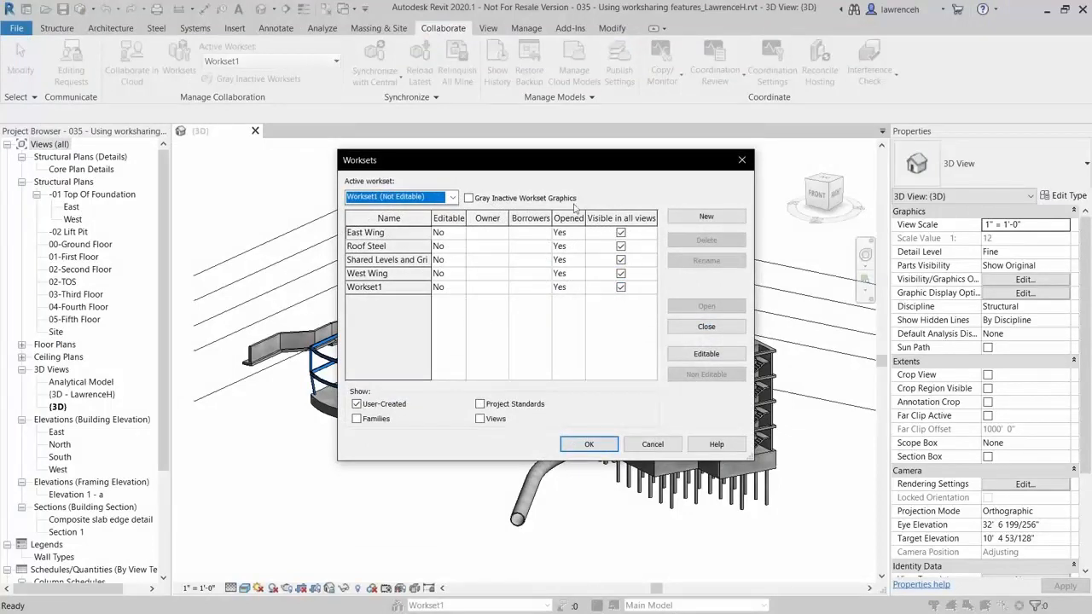
pyautogui.click(393, 260)
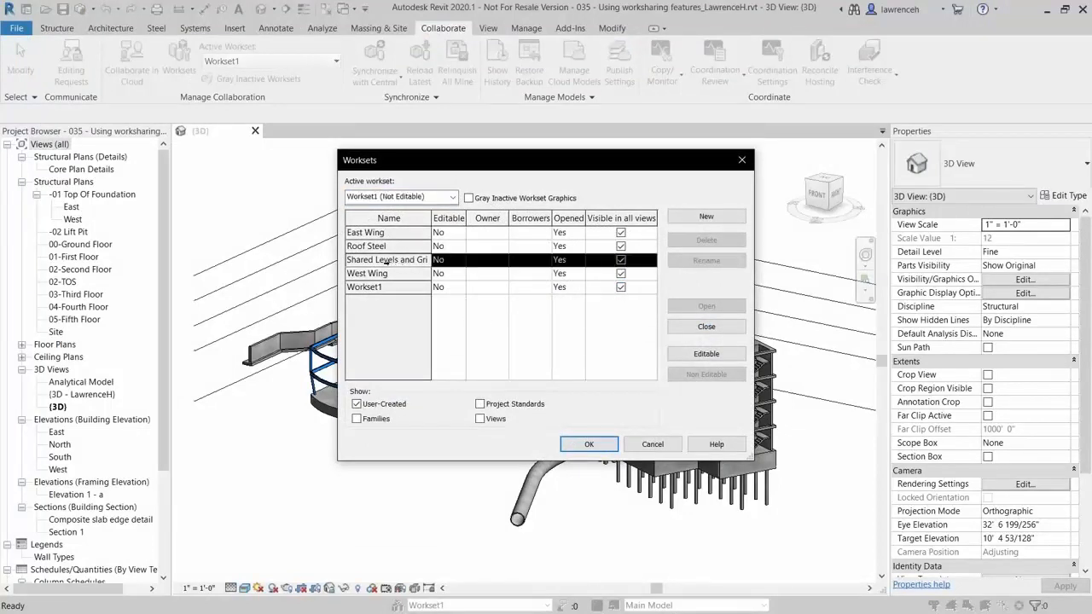
pyautogui.click(450, 261)
pyautogui.click(459, 260)
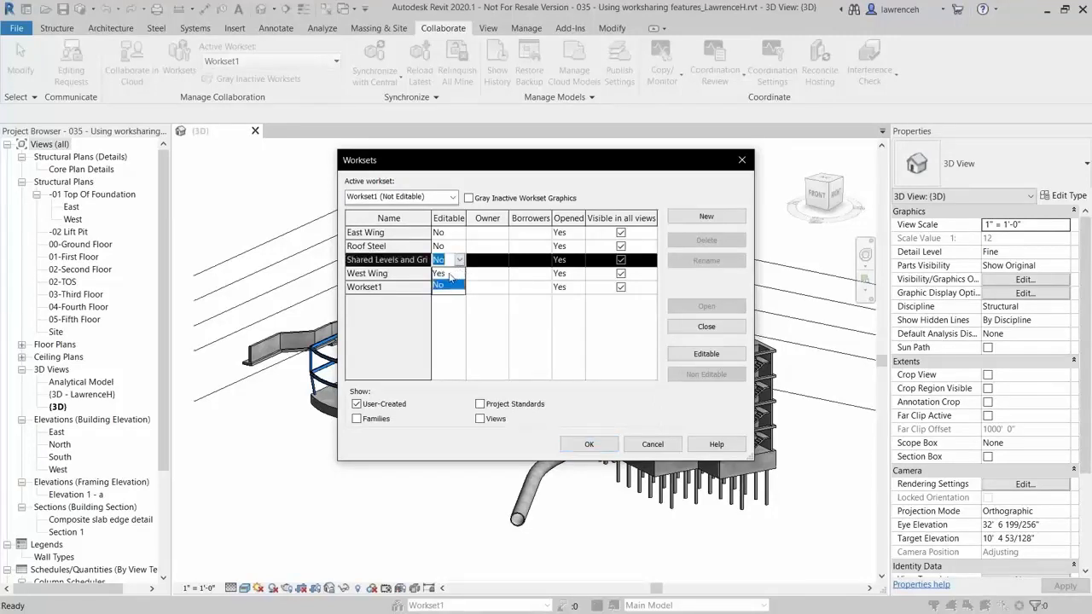
pyautogui.click(445, 274)
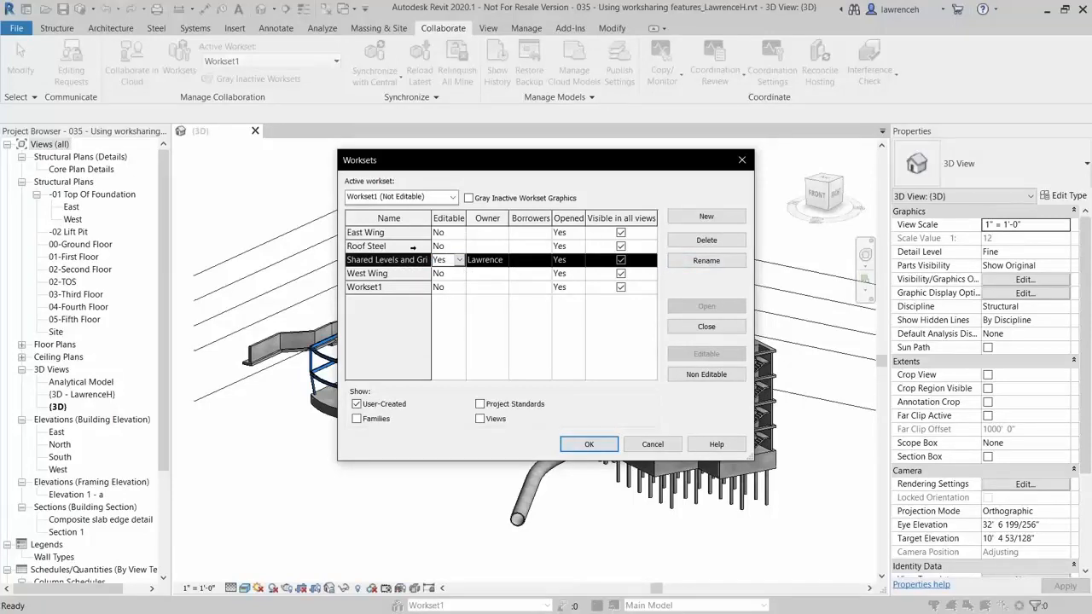
# Apply the workset ownership change without making Shared Levels and Grids the active workset
pyautogui.click(601, 446)
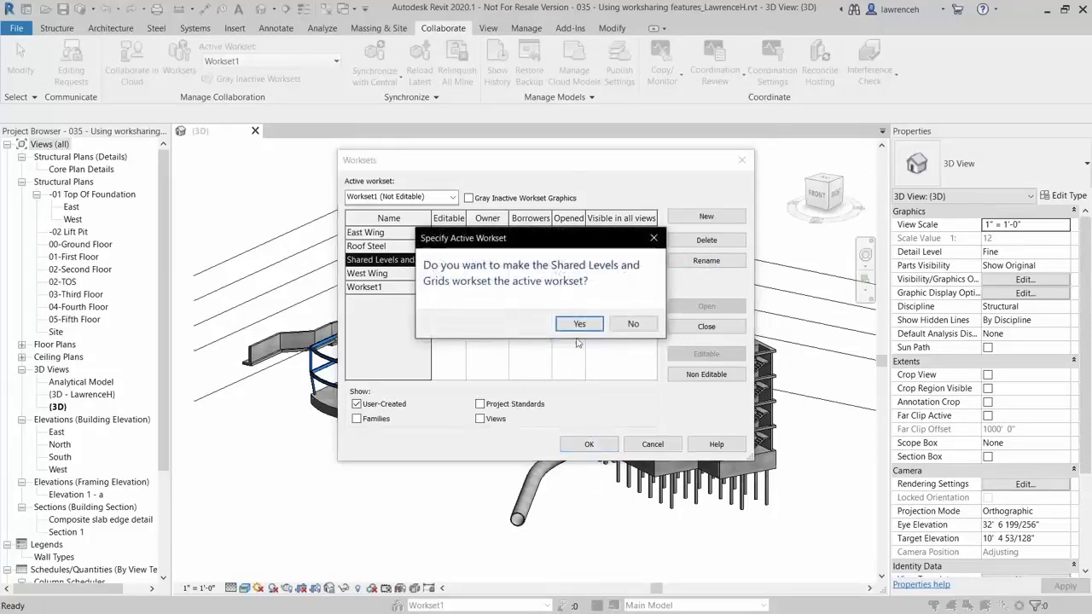
pyautogui.click(631, 326)
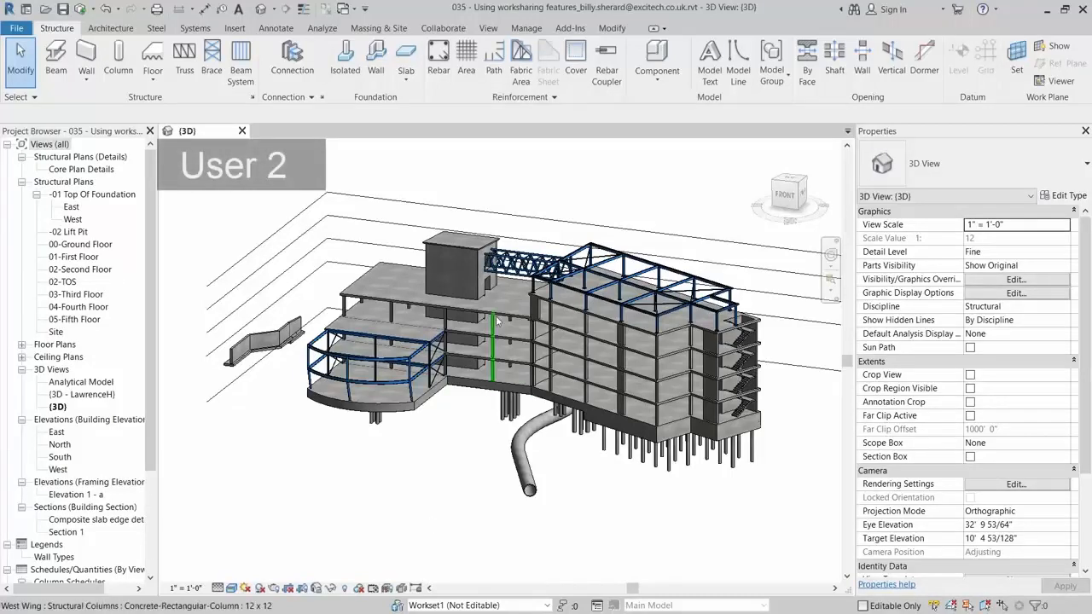
# Switch to the second user's local file and make the 6" Concrete roof slab above the core editable
pyautogui.click(461, 243)
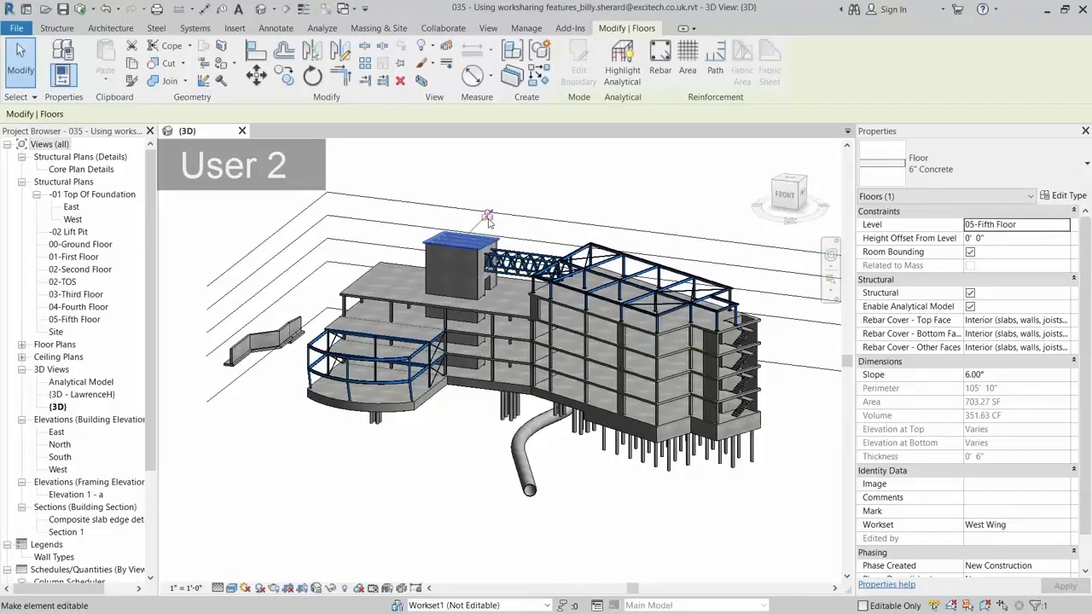
pyautogui.click(487, 214)
pyautogui.click(441, 468)
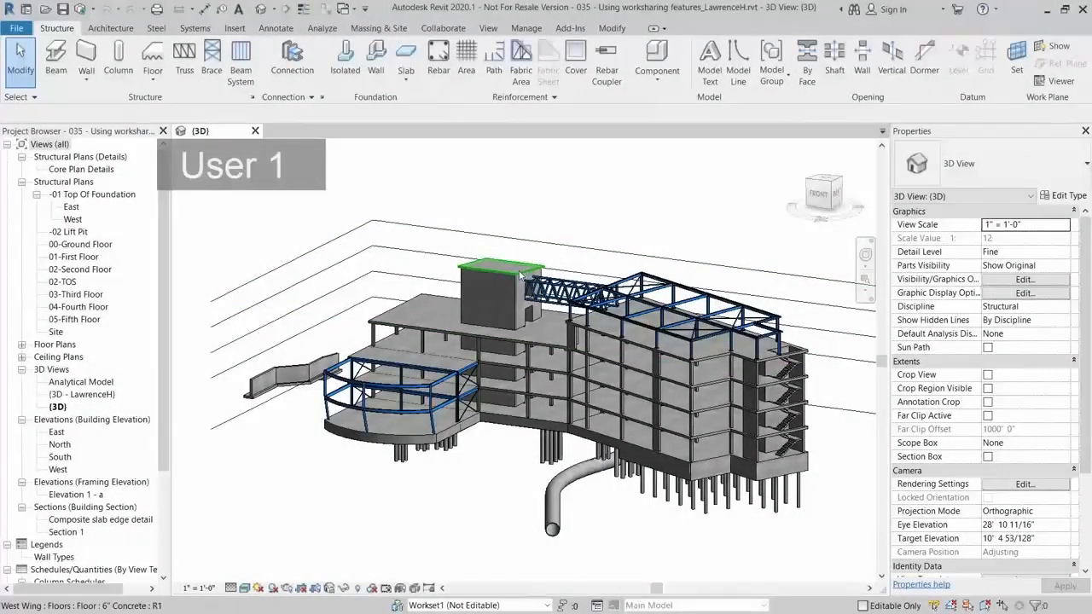
# In the first user's local file, try to make the same roof slab editable, cancelling without placing a request
pyautogui.click(519, 274)
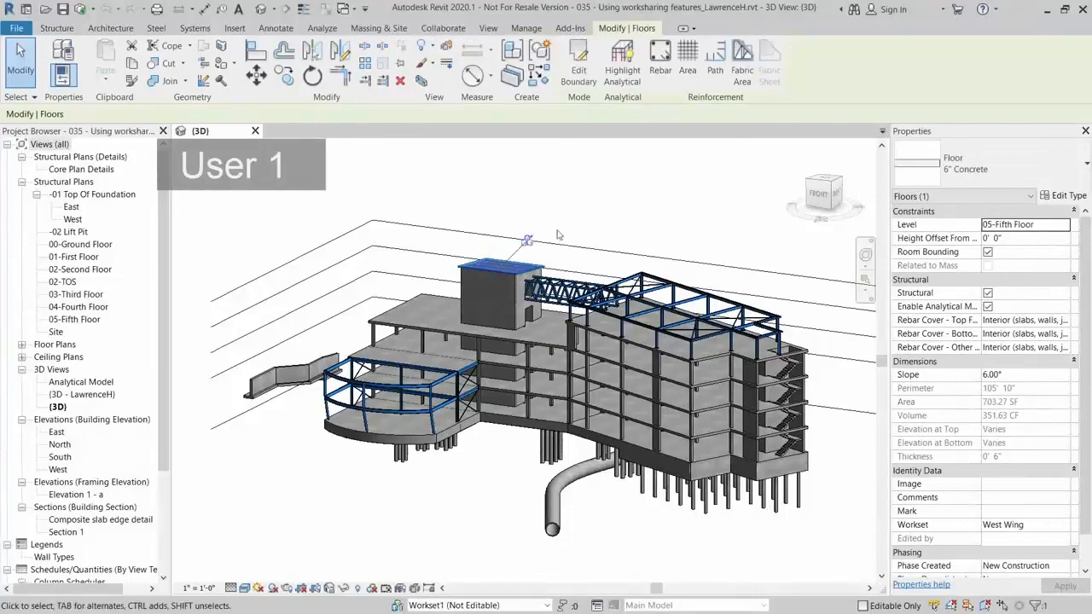
pyautogui.click(527, 241)
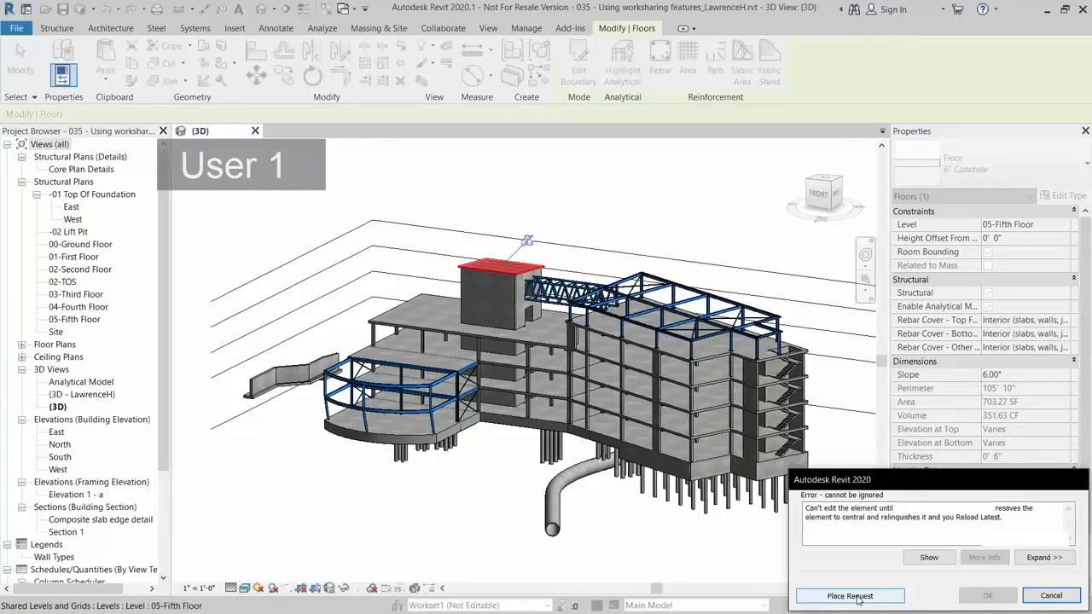
pyautogui.click(1055, 596)
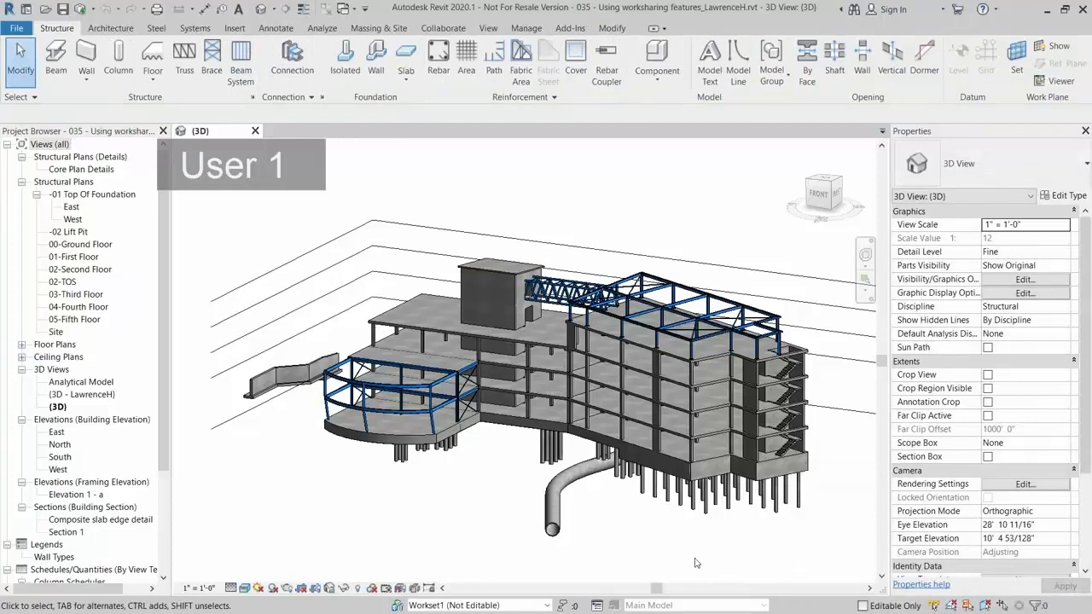
# Set the 3D view's worksharing display to Owners in the first user's local file
pyautogui.click(373, 589)
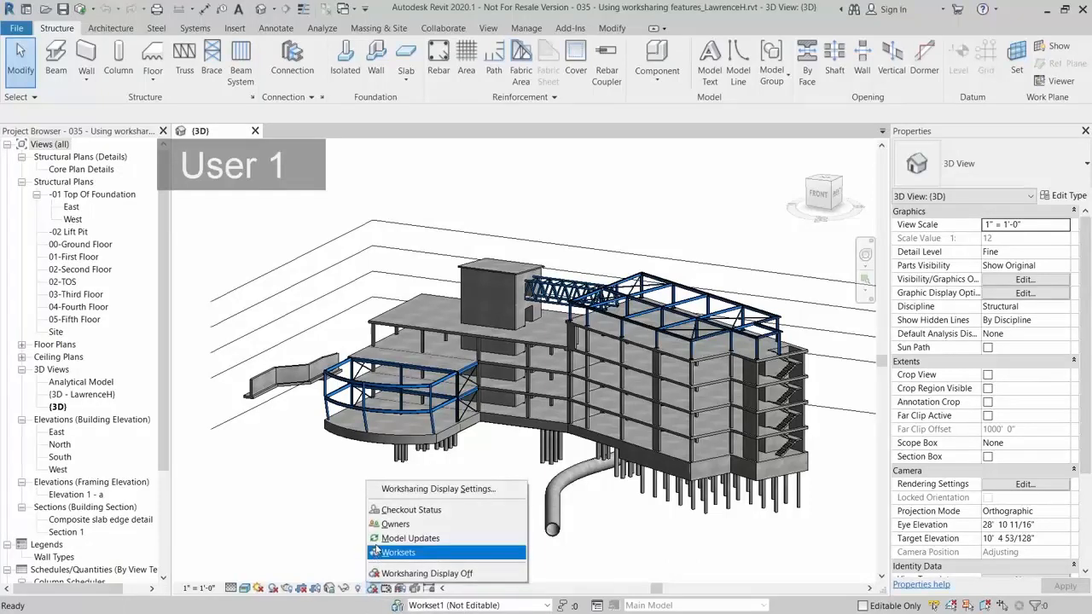
pyautogui.click(395, 525)
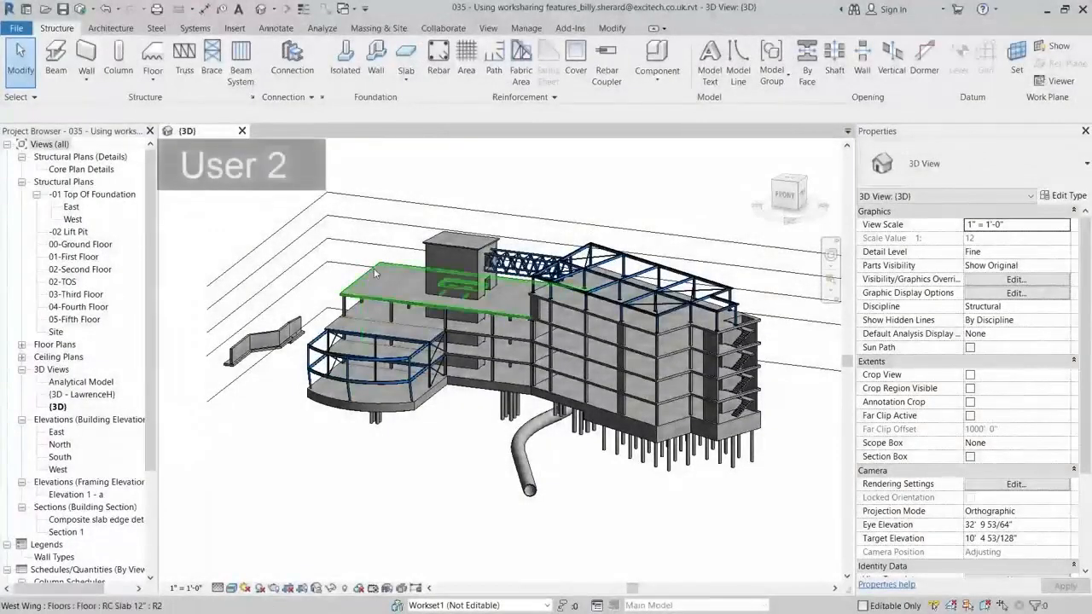
# Back in the second user's local file, inspect the make-editable option of the third-floor RC Slab 12"
pyautogui.click(365, 272)
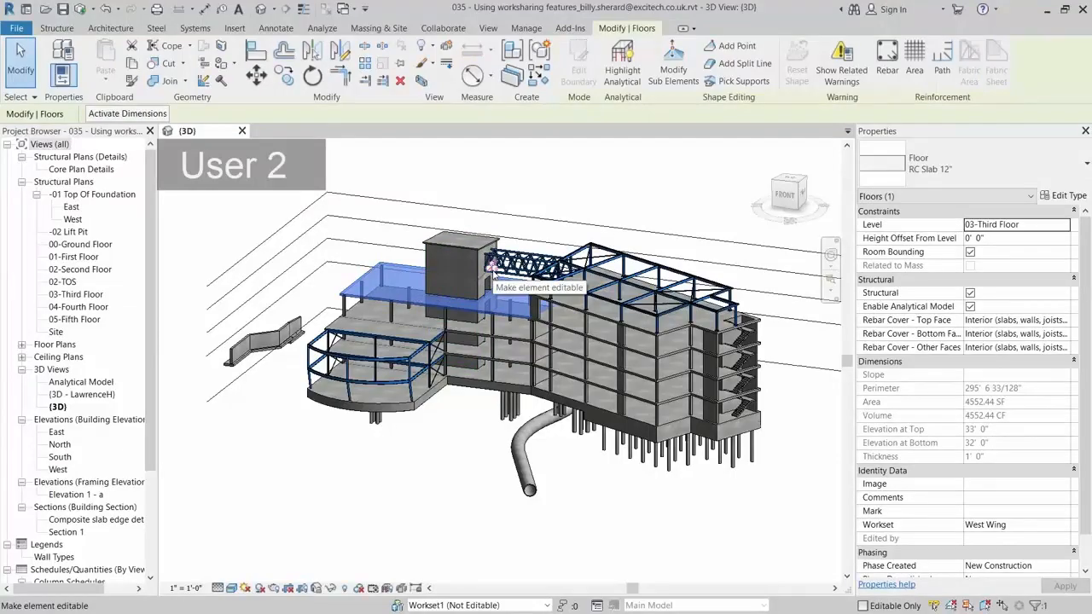
pyautogui.click(461, 469)
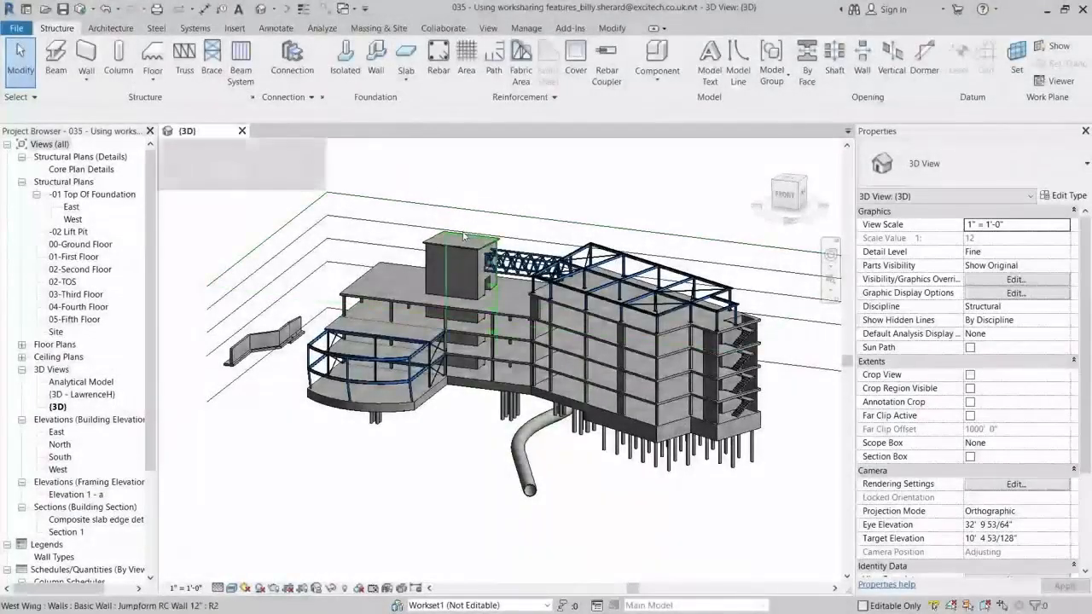
# Set the slope of the 6" Concrete roof slab above the core to 12°
pyautogui.click(461, 248)
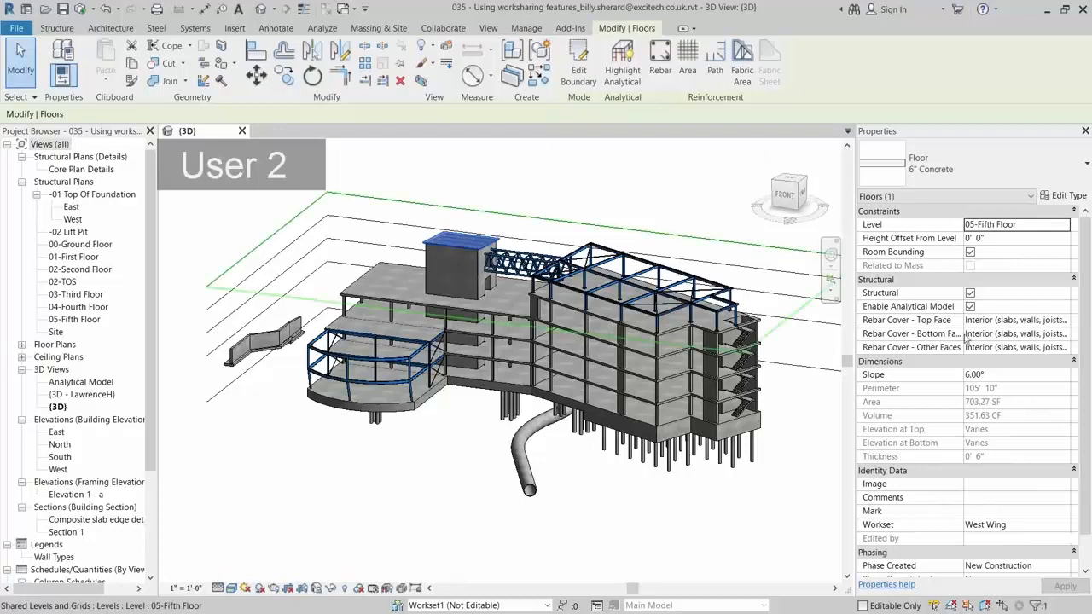
pyautogui.click(993, 376)
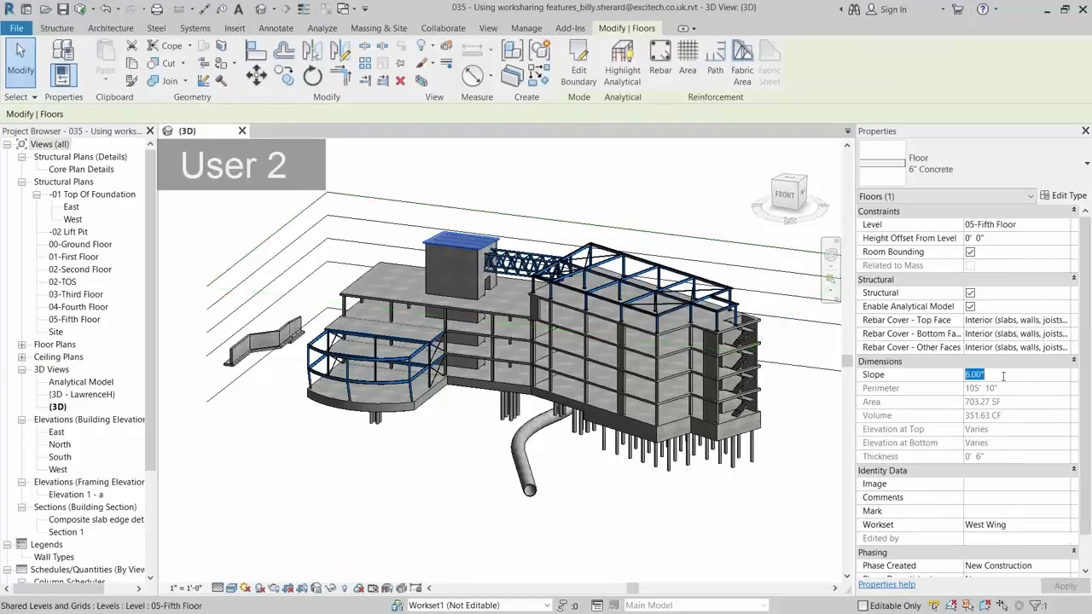
pyautogui.write('12')
pyautogui.press('Return')
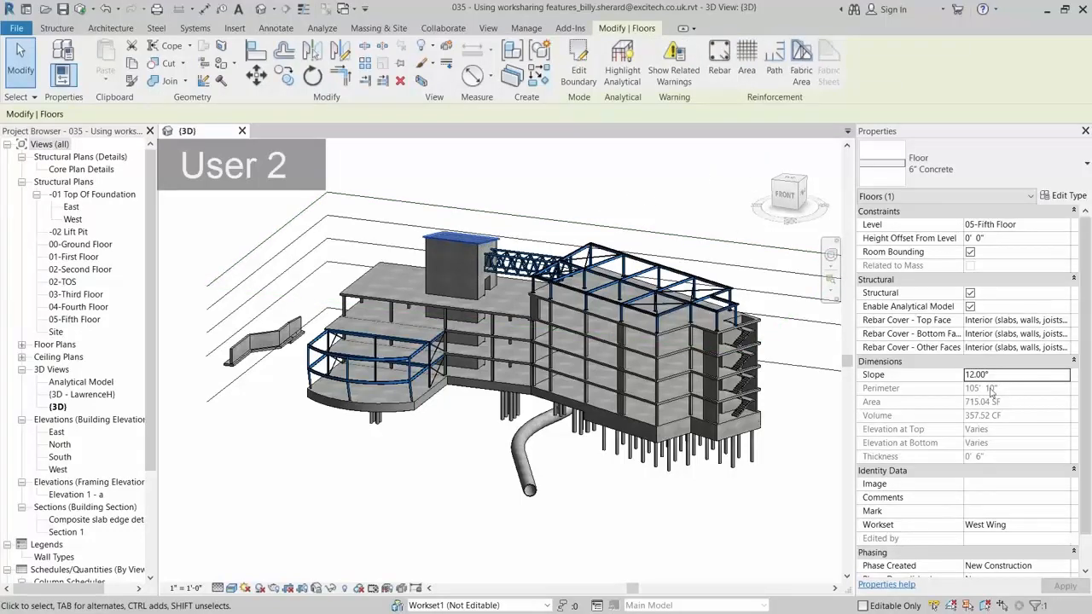
pyautogui.click(671, 210)
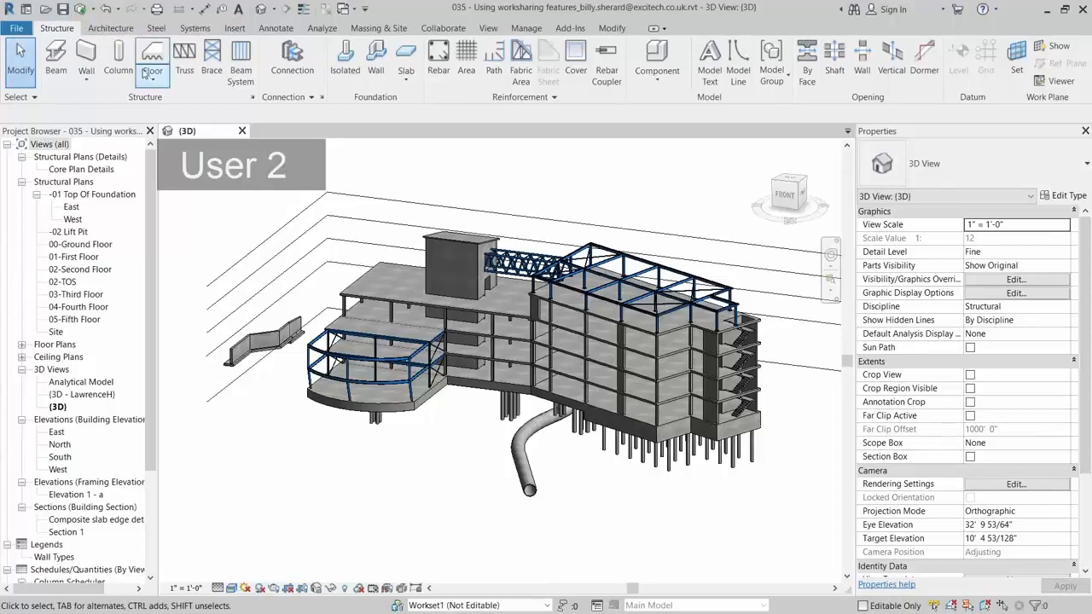
# Synchronize with the central model, relinquishing borrowed elements and adding the comment "Edited Roof Slab"
pyautogui.click(81, 10)
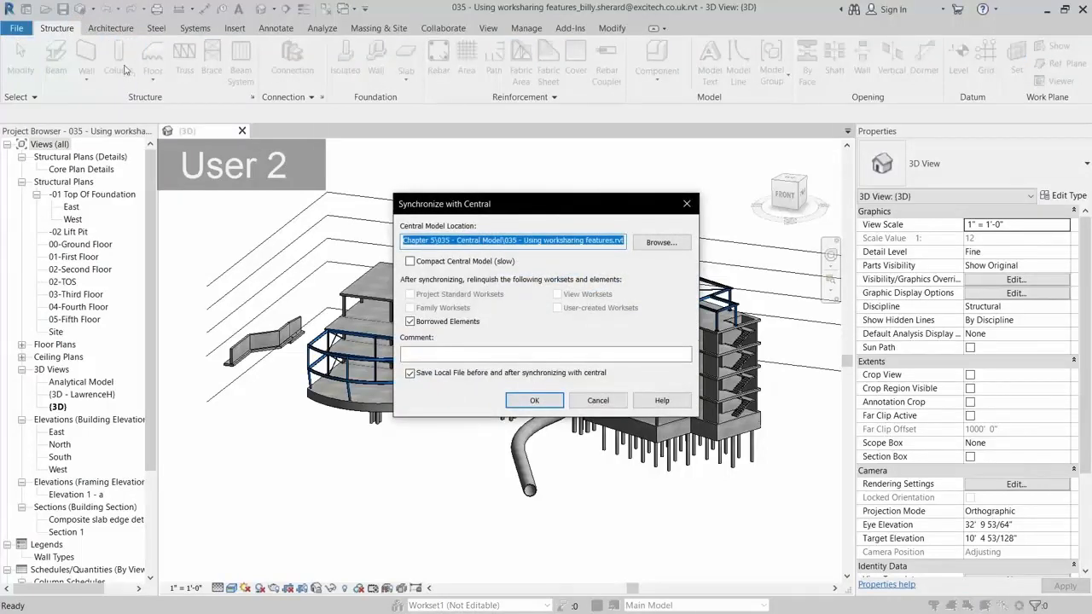
pyautogui.click(432, 352)
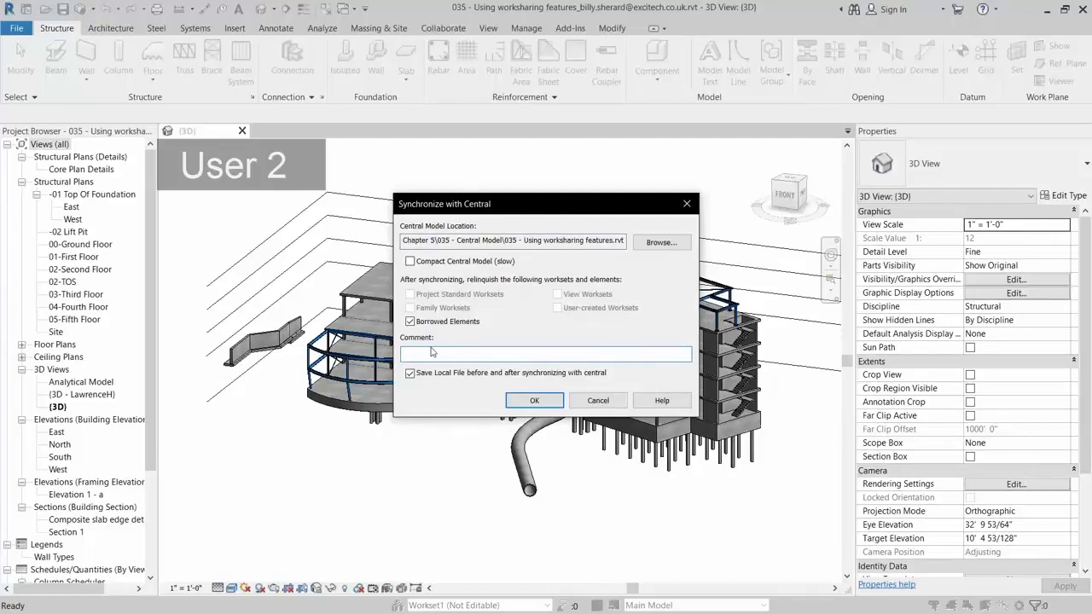
pyautogui.write('Edited Roof Slab')
pyautogui.click(545, 406)
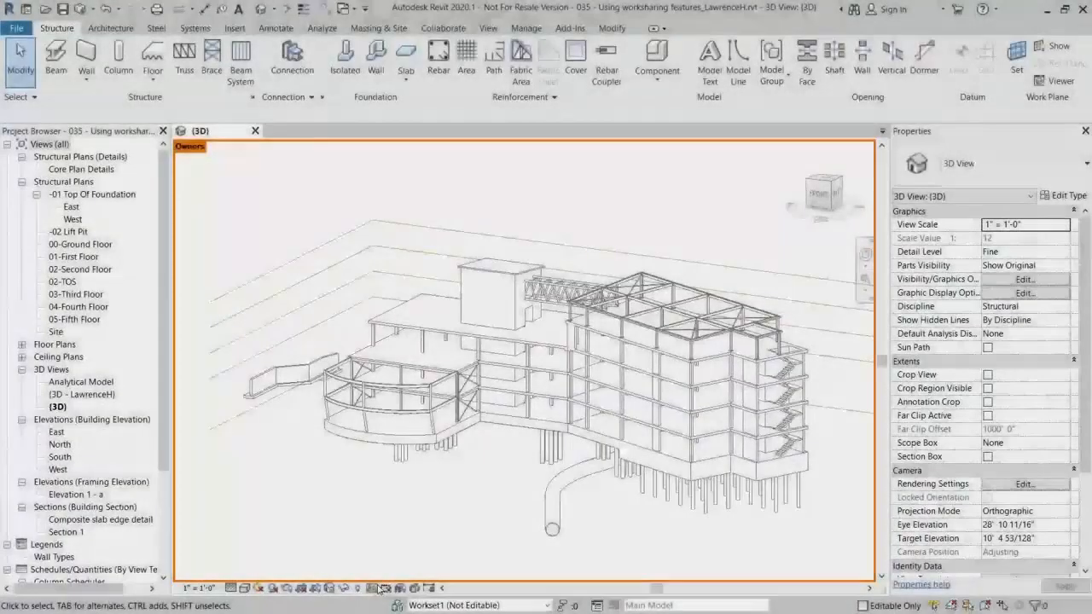
# In the first user's local file, turn off the worksharing display and reload the latest changes from the central model
pyautogui.click(378, 589)
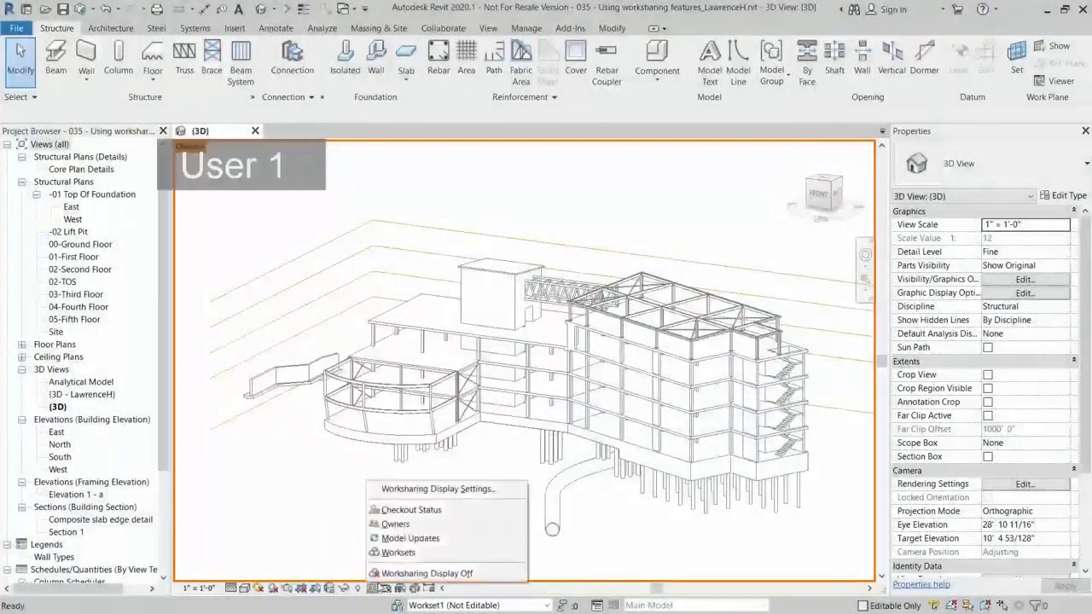
pyautogui.click(404, 575)
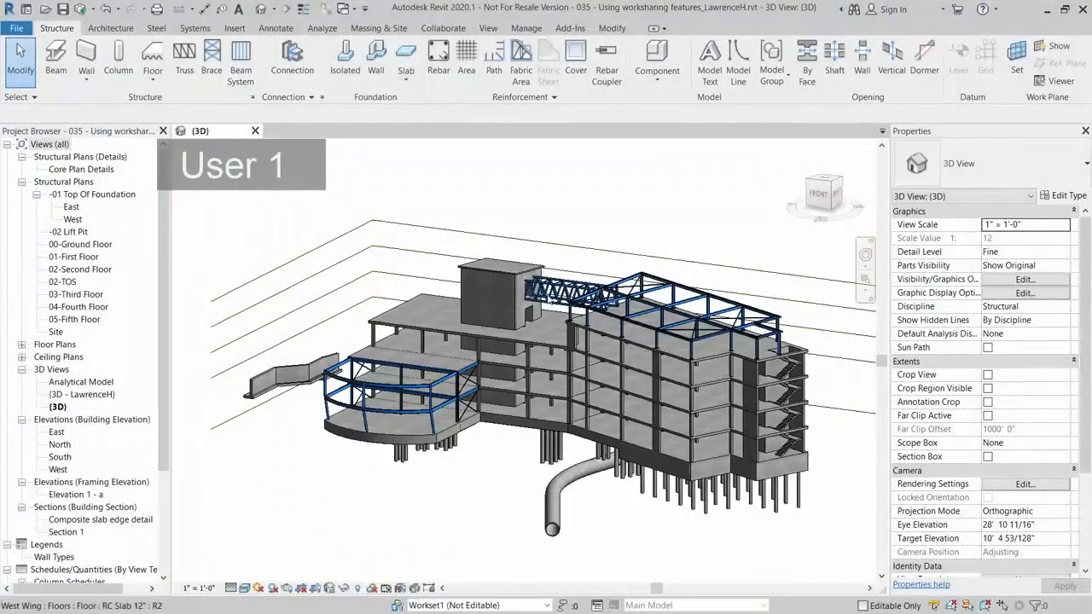
pyautogui.scroll(6, 528, 249)
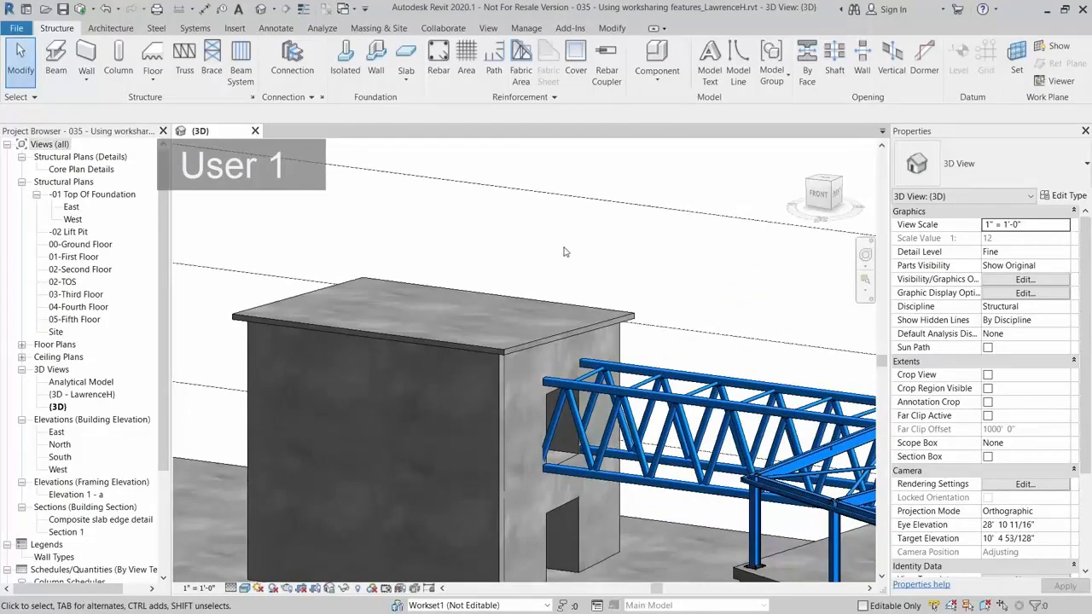
pyautogui.click(445, 29)
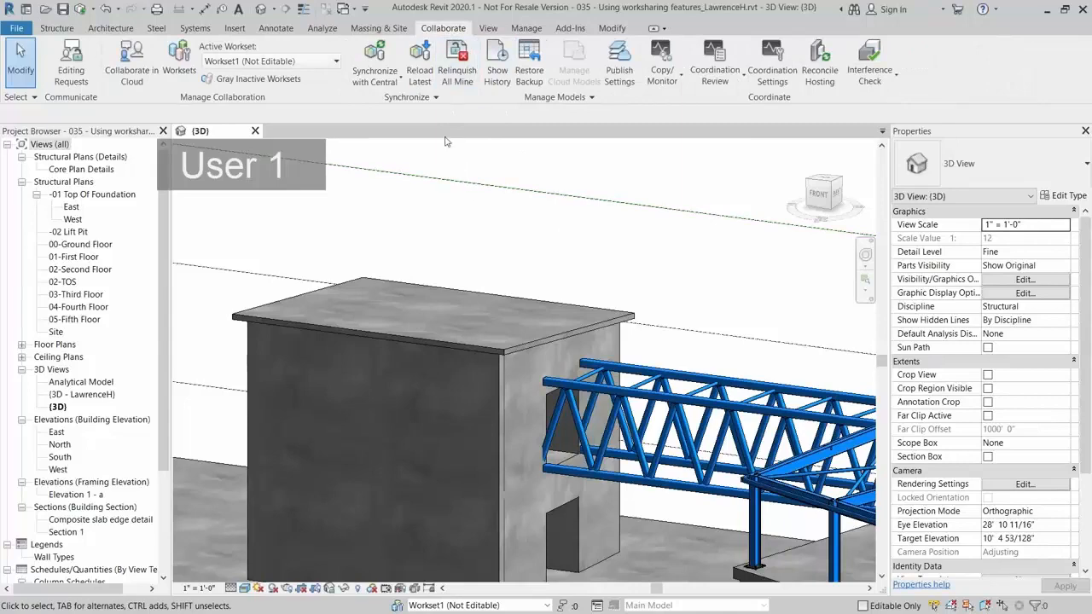
pyautogui.click(414, 79)
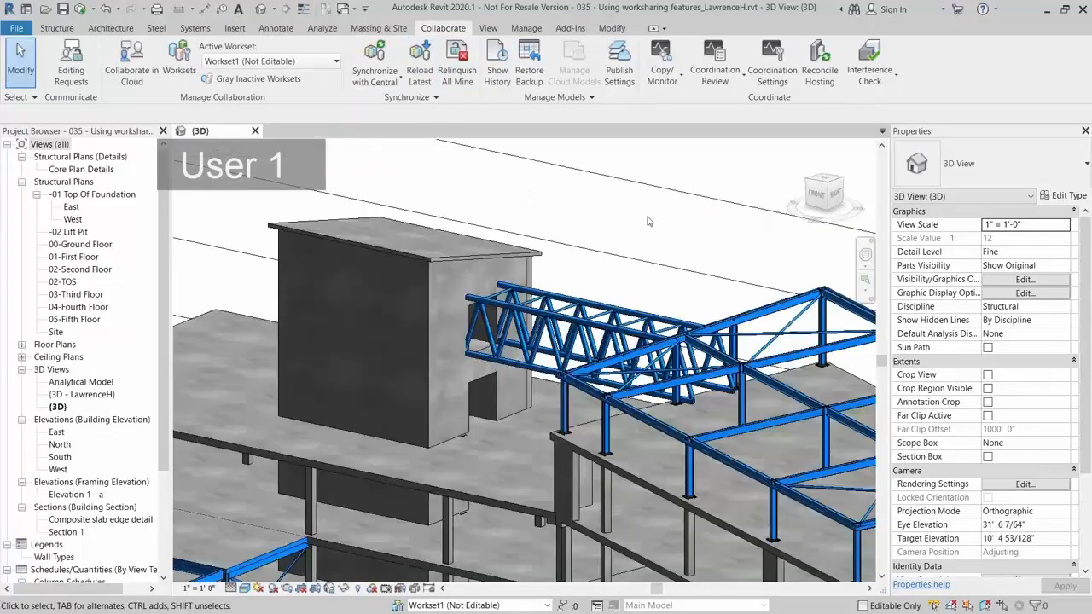
pyautogui.keyDown('shift'); pyautogui.moveTo(648, 216); pyautogui.dragTo(641, 251, button='middle'); pyautogui.keyUp('shift')
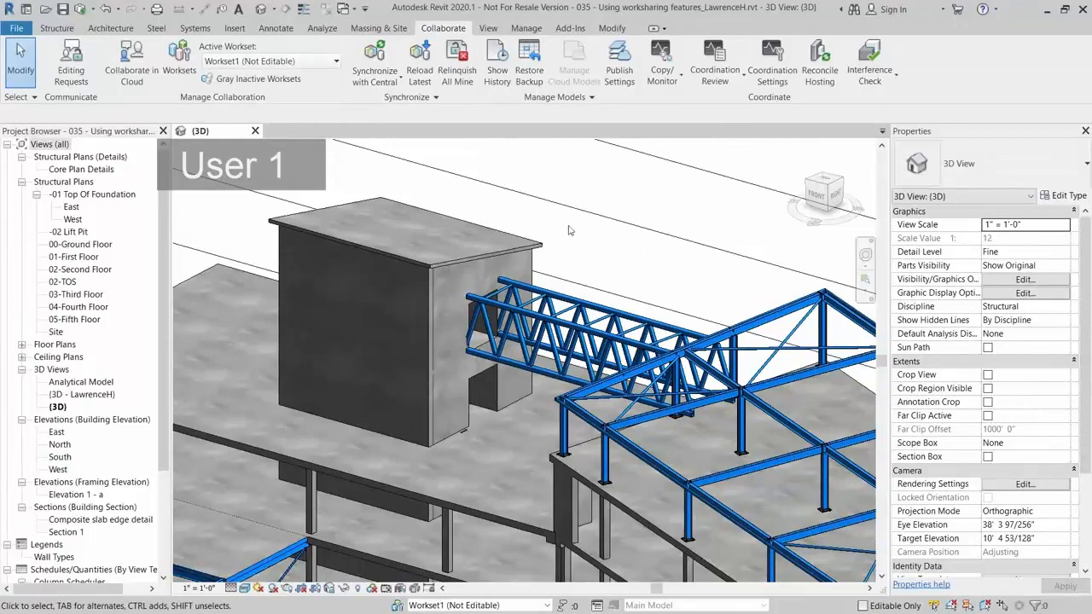
# Review the modification history and comments of the central model 035 - Using worksharing features.rvt
pyautogui.click(506, 84)
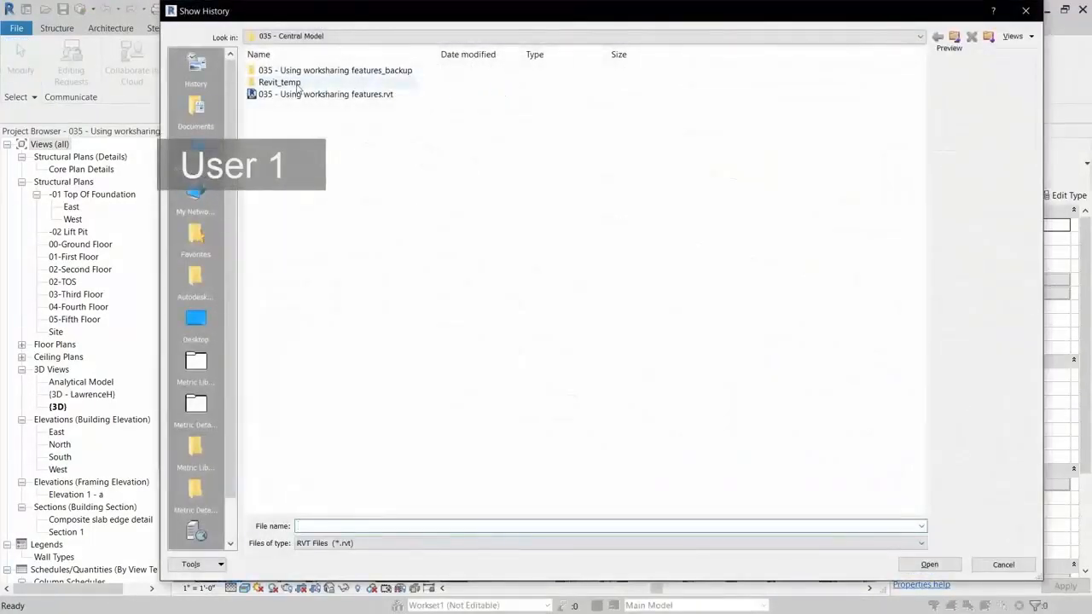
pyautogui.click(290, 95)
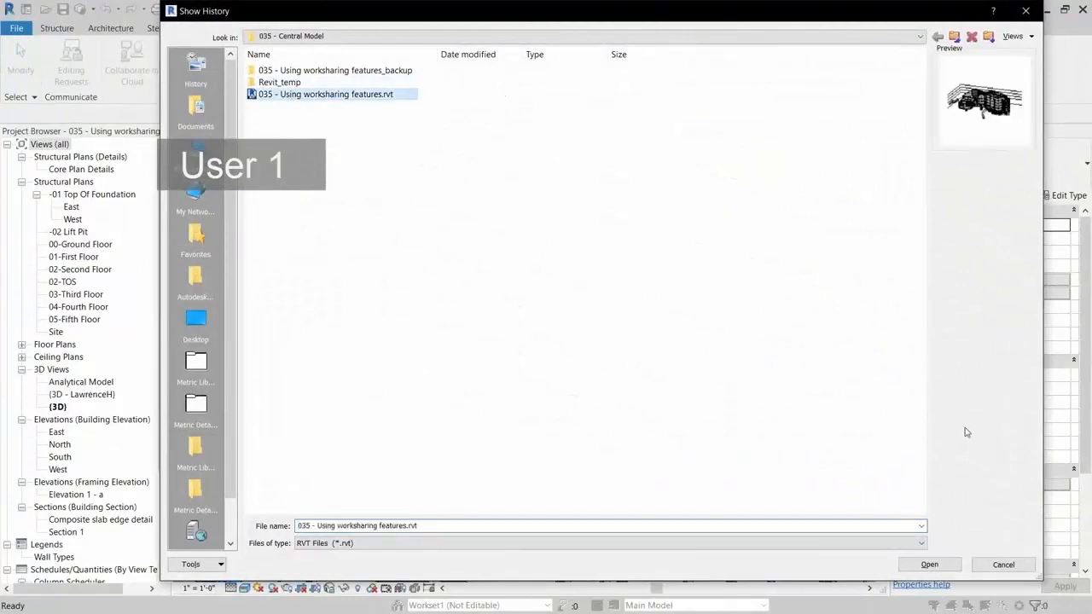
pyautogui.click(930, 565)
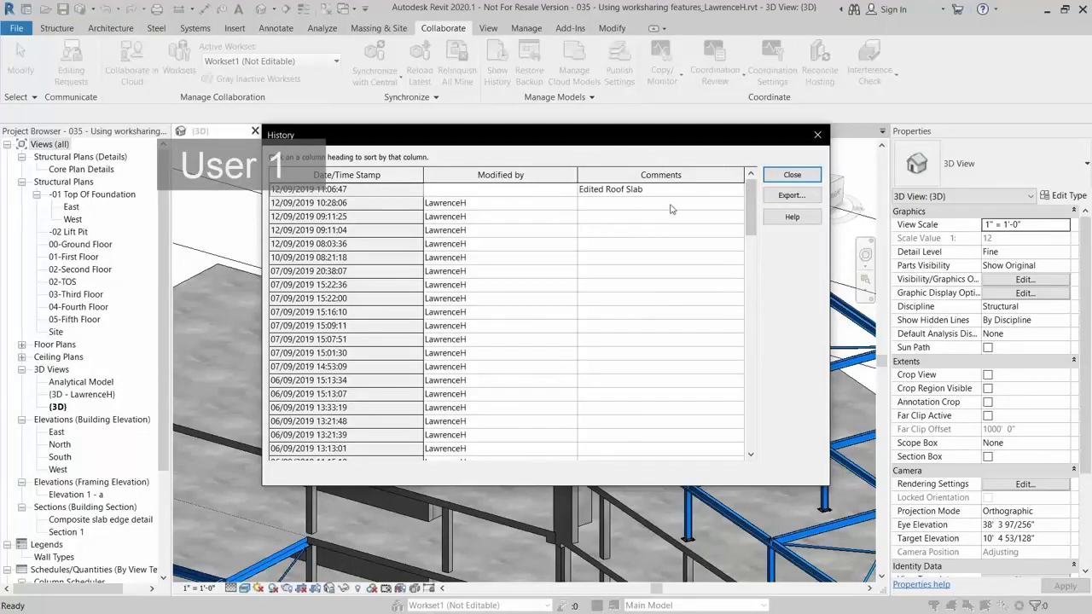
pyautogui.click(800, 177)
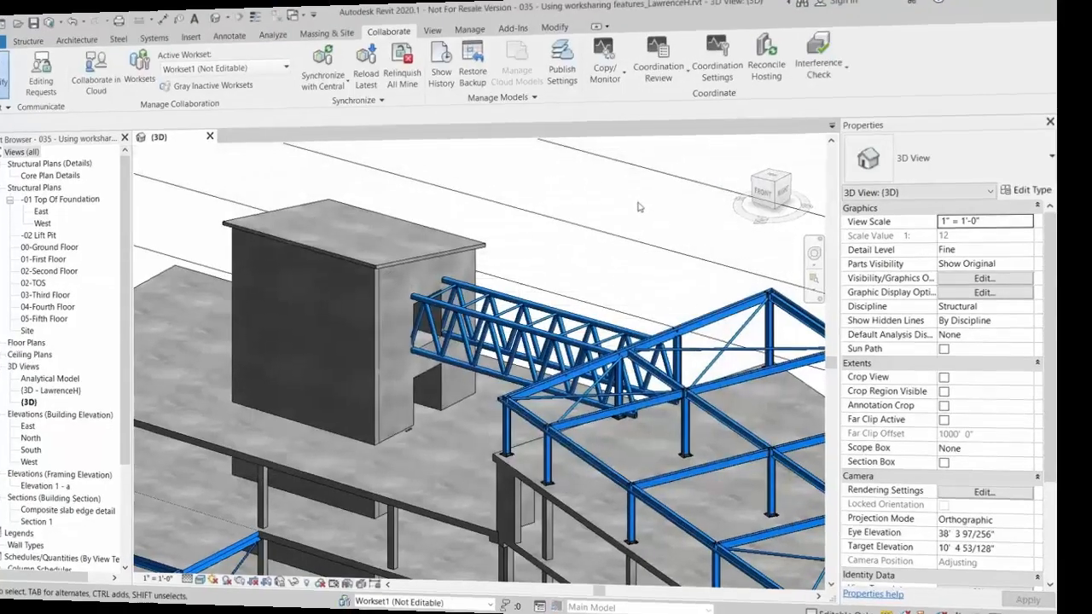
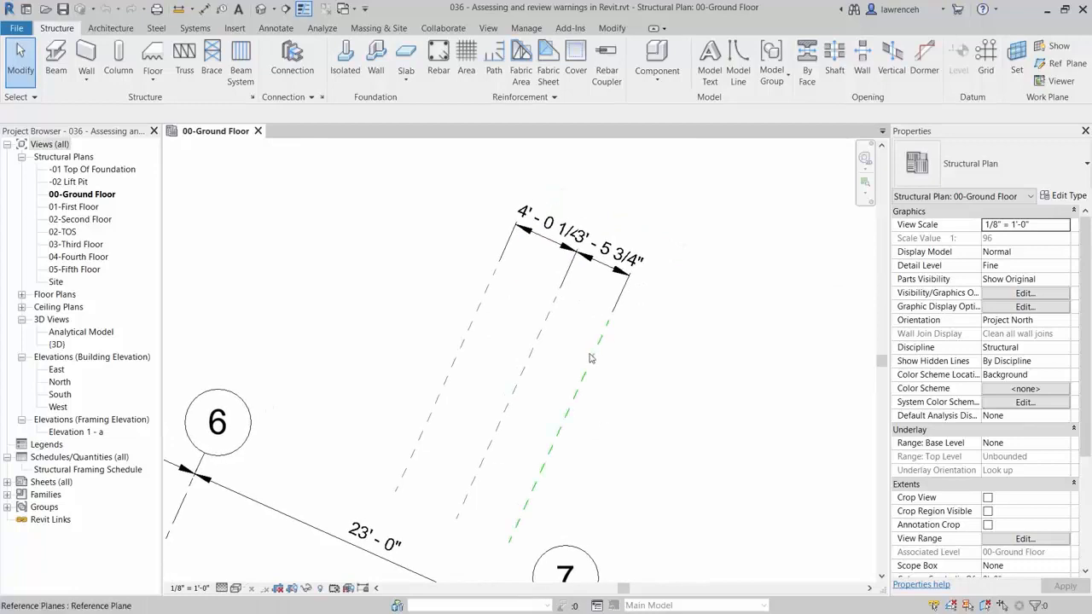
# Try to equalise the dimension string across the three reference planes, removing the constraints that cannot be satisfied
pyautogui.click(605, 361)
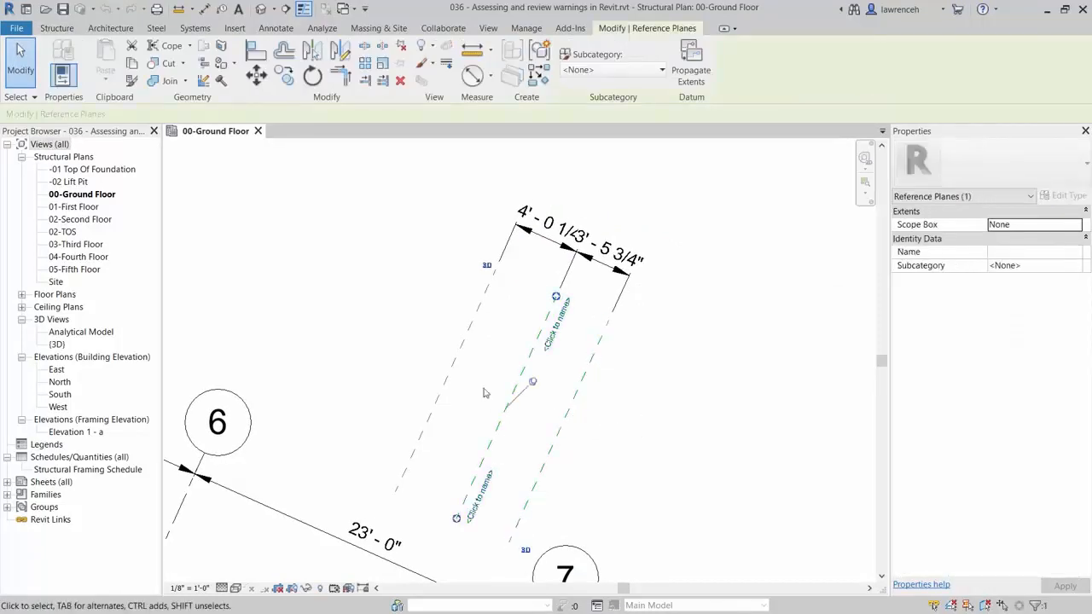
pyautogui.click(704, 365)
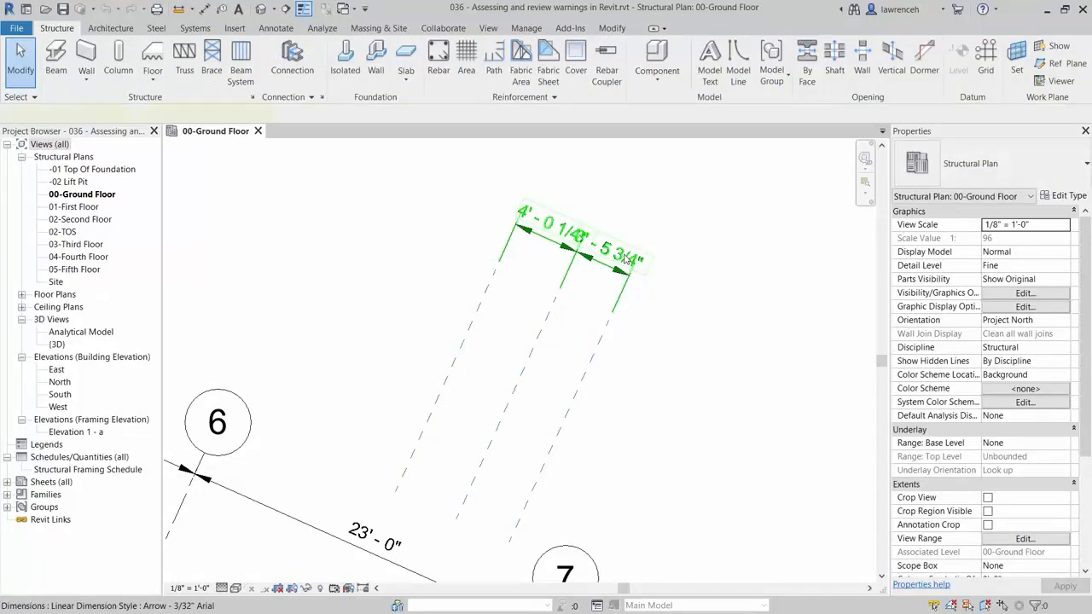
pyautogui.click(627, 260)
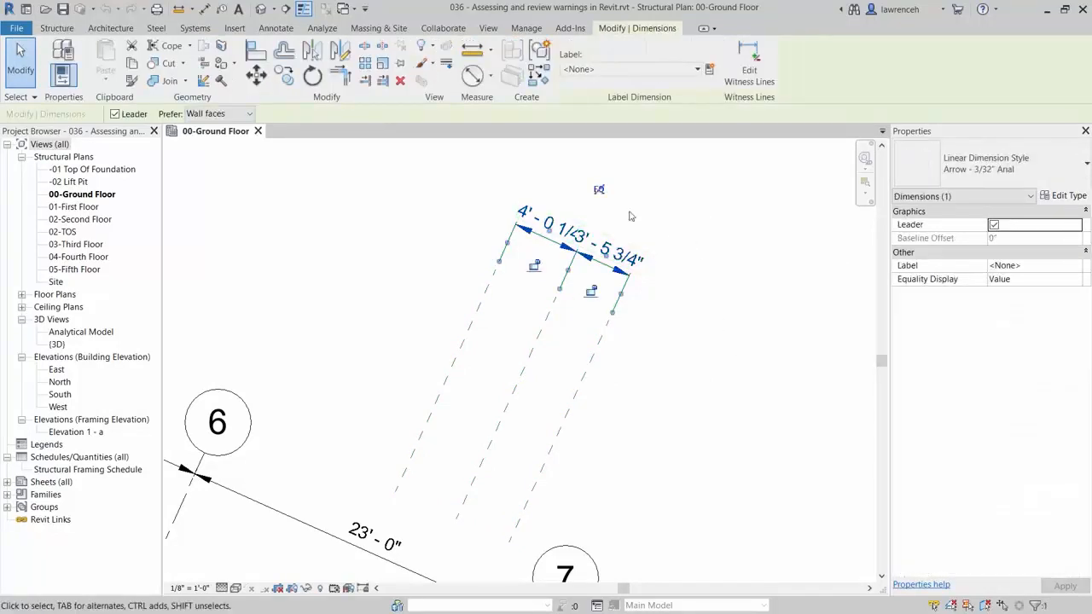
pyautogui.click(600, 191)
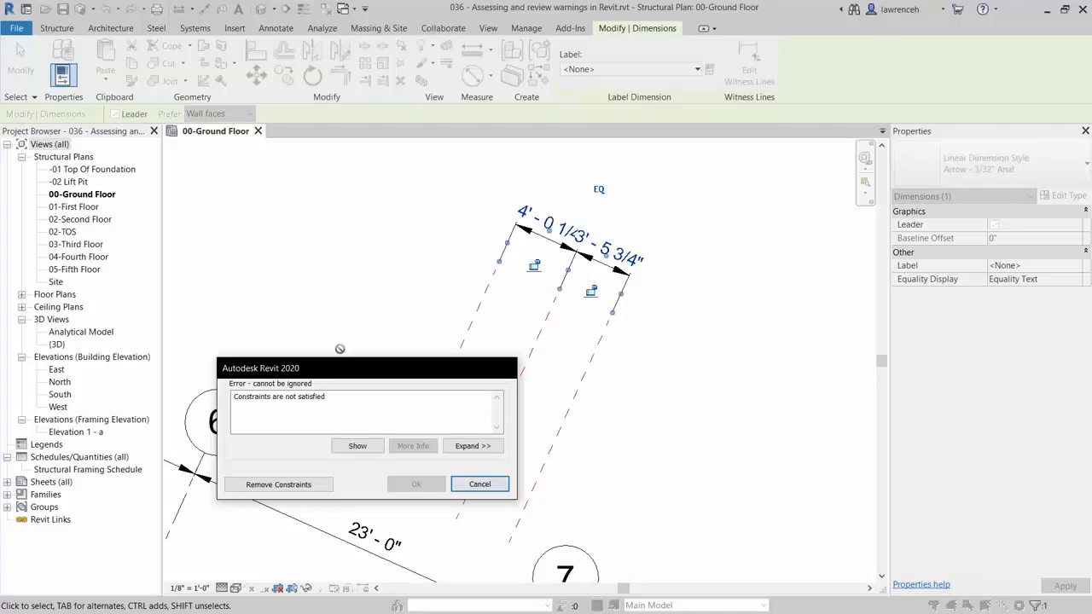
pyautogui.click(329, 488)
pyautogui.click(717, 435)
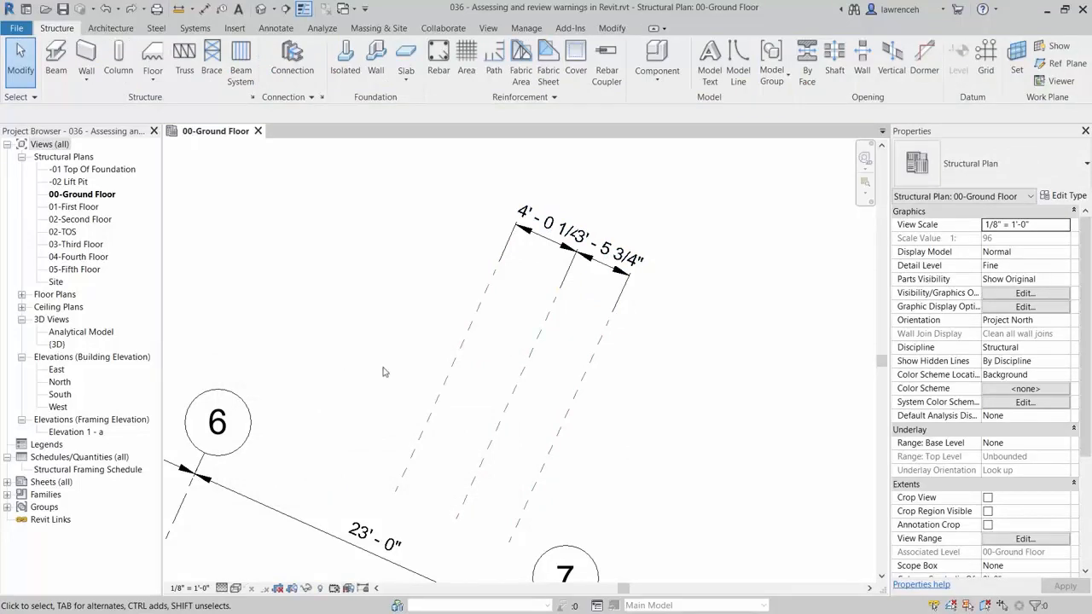
# Draw an RC Wall 12" segment between grid 6 and the reference planes, and draw a second identical wall directly over it
pyautogui.click(86, 51)
pyautogui.click(267, 277)
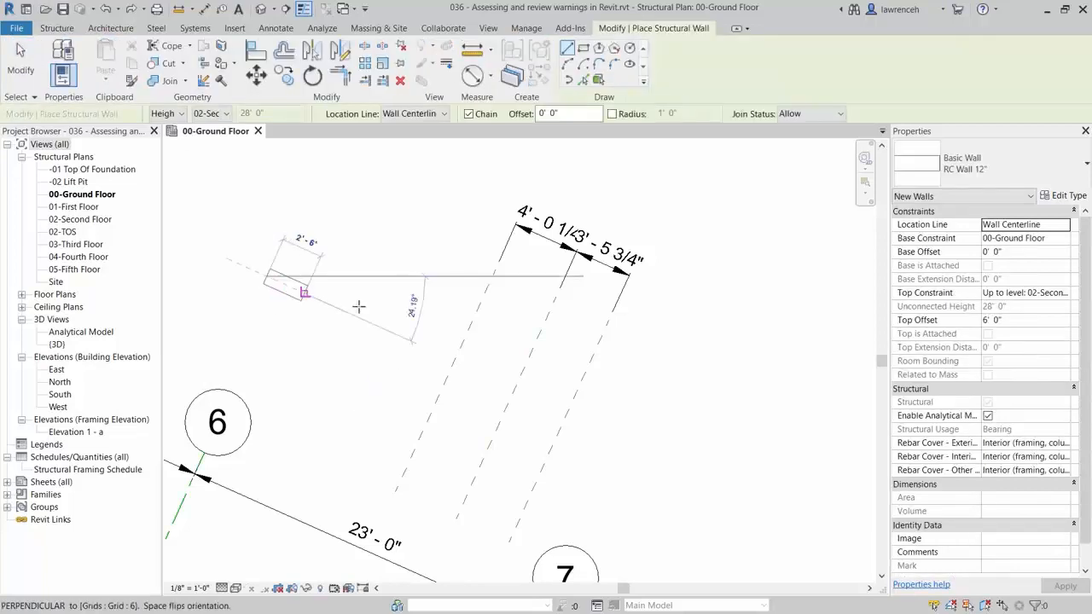
pyautogui.click(398, 338)
pyautogui.press('Escape')
pyautogui.click(267, 277)
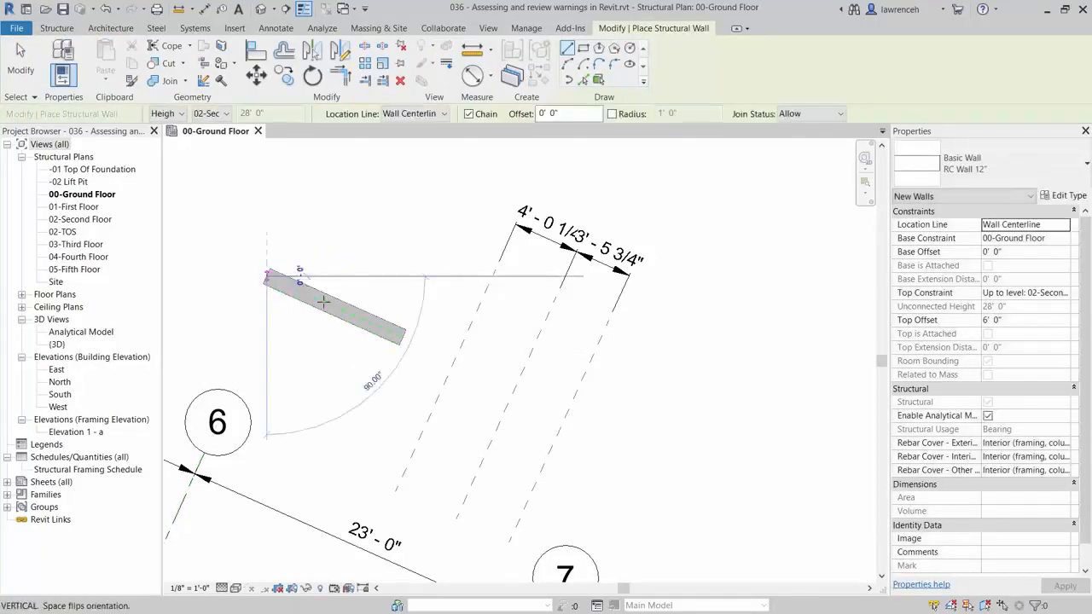
pyautogui.click(410, 341)
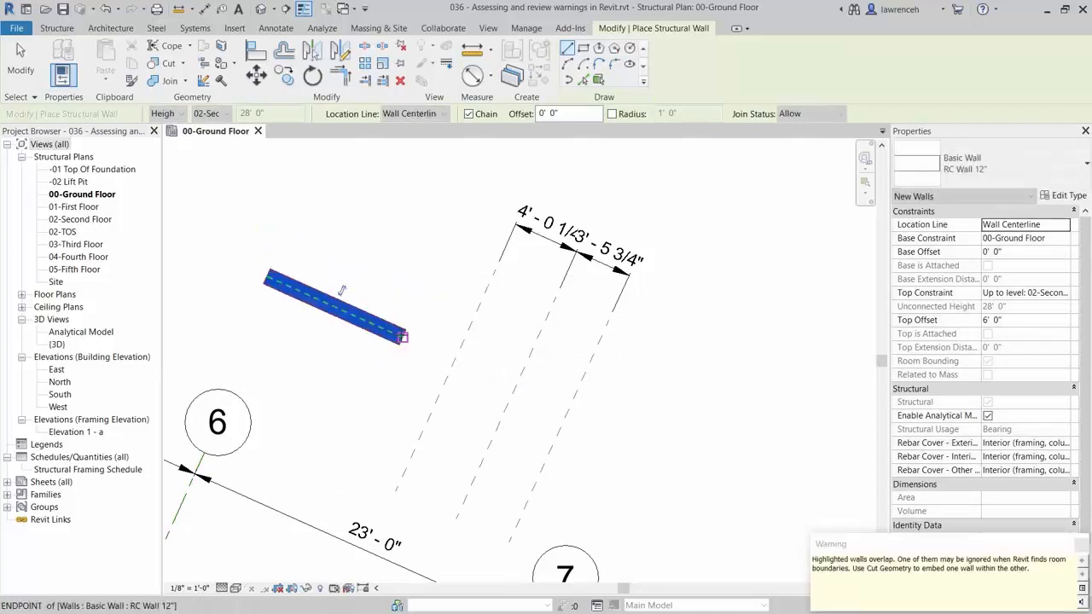
pyautogui.press('Escape')
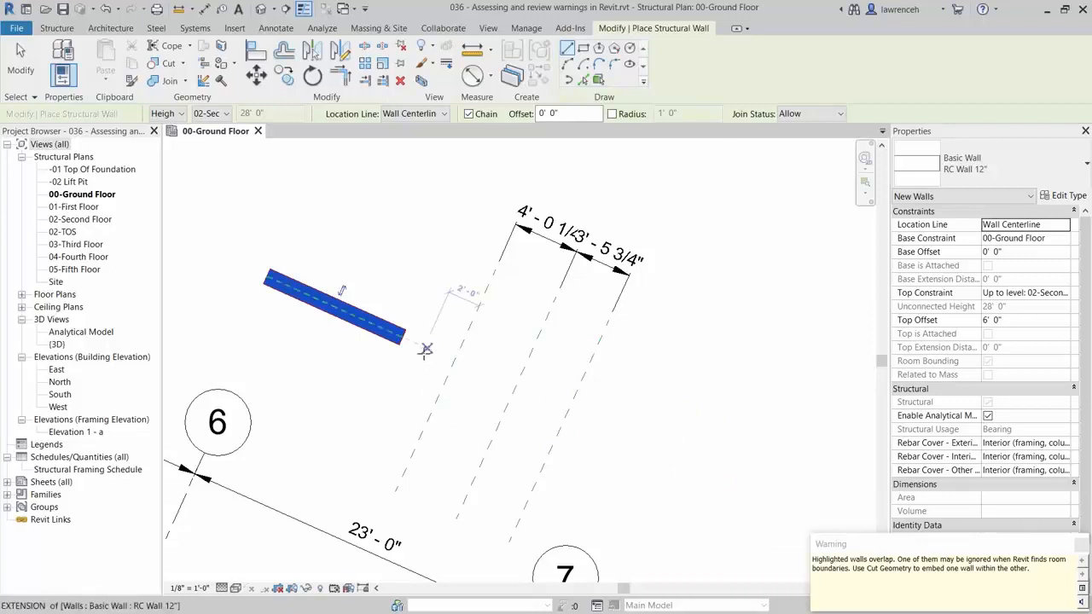
pyautogui.press('Escape')
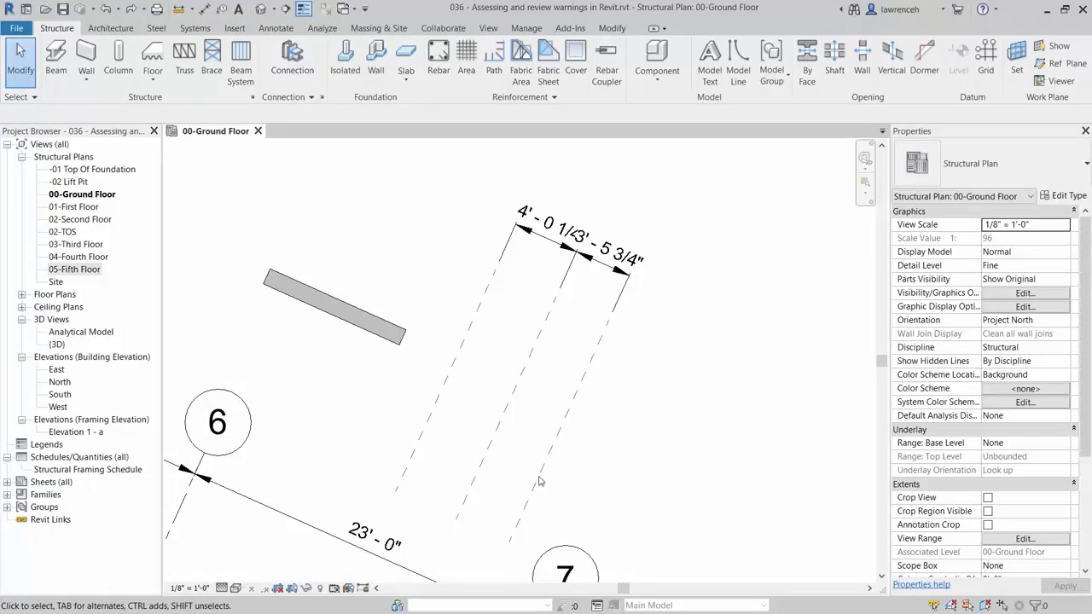
# Delete both overlapping walls beside the reference planes
pyautogui.moveTo(224, 232); pyautogui.dragTo(429, 375)
pyautogui.press('Delete')
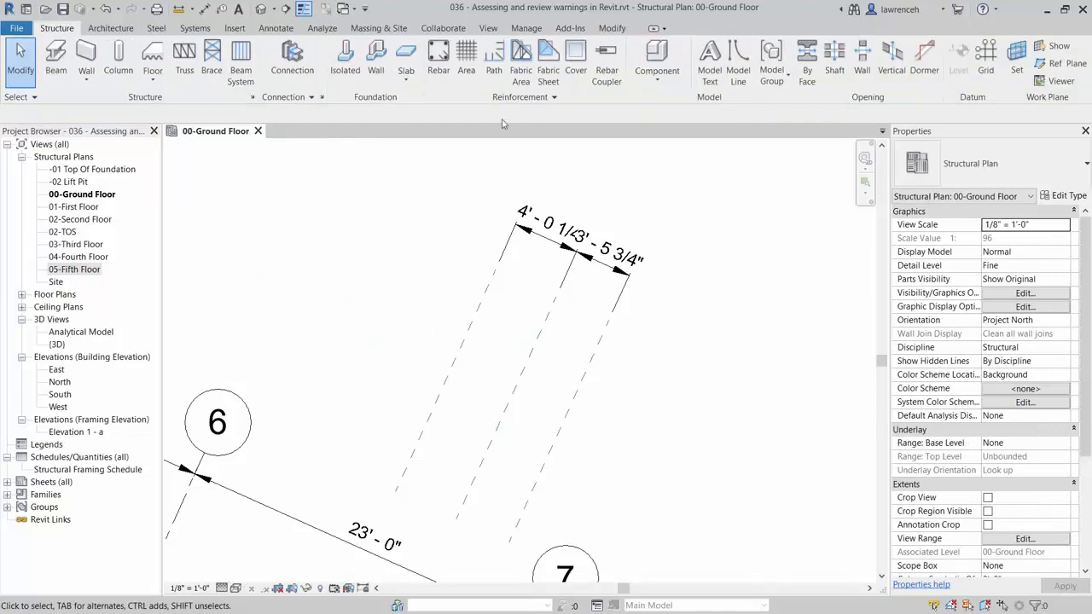
# Open the model's list of warnings and select the one about a beam or brace slightly off axis
pyautogui.click(527, 30)
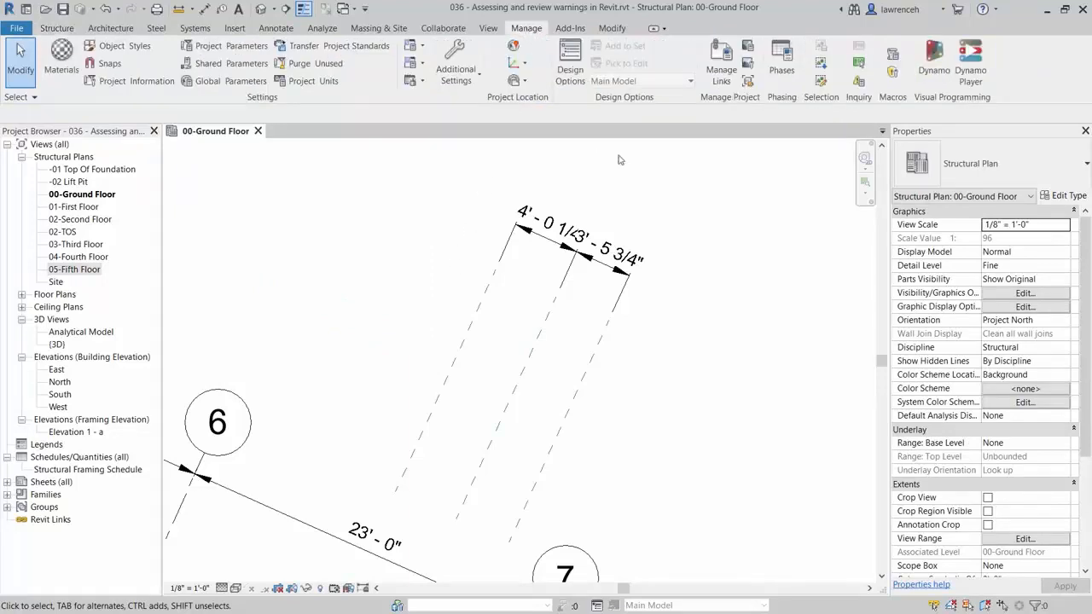
pyautogui.click(857, 81)
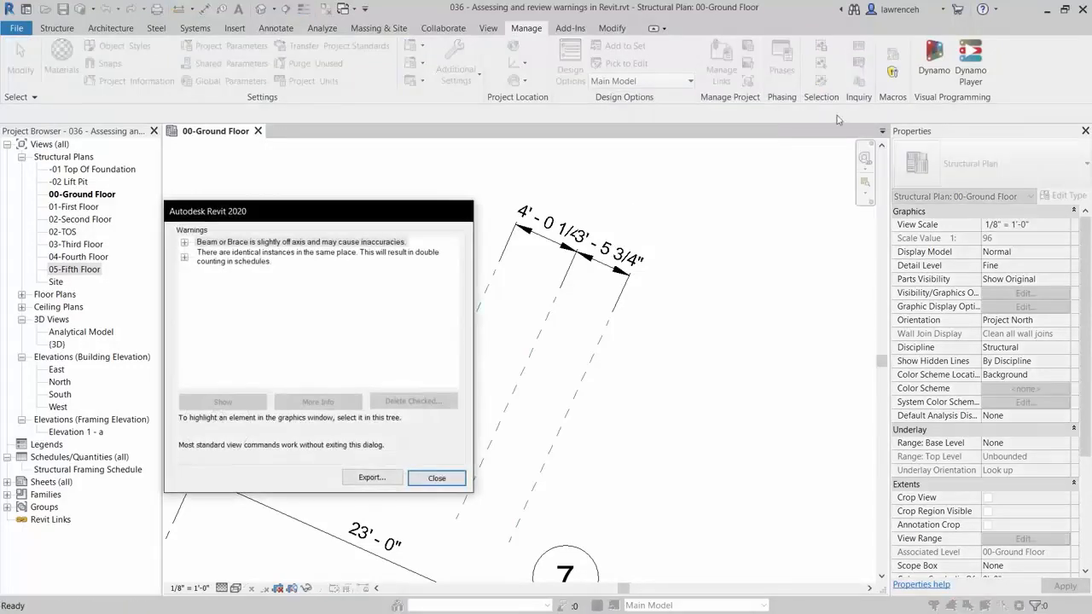
pyautogui.moveTo(417, 219); pyautogui.dragTo(533, 205)
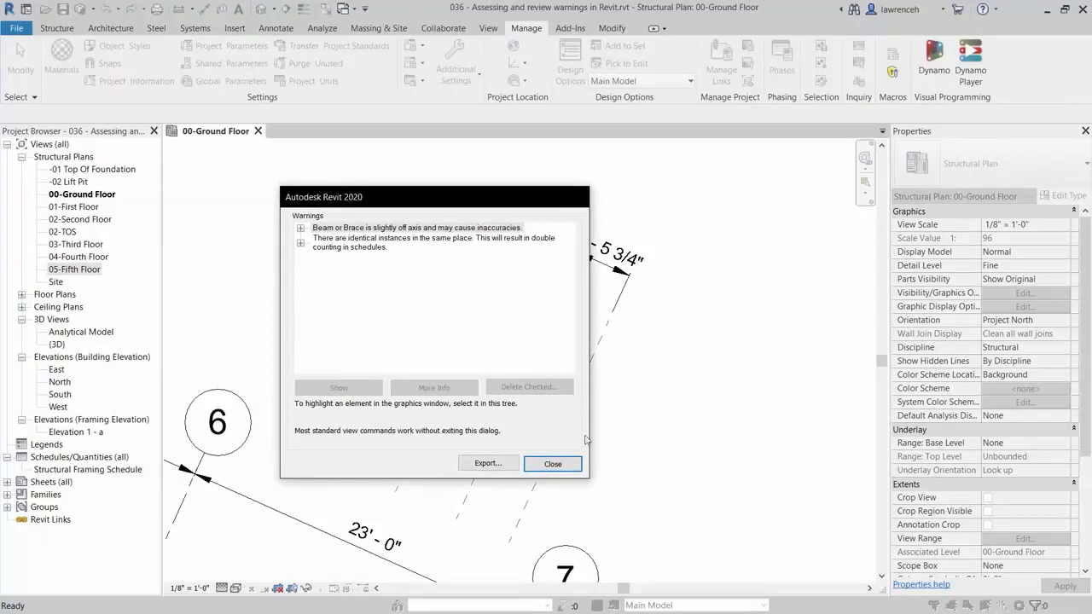
pyautogui.click(336, 231)
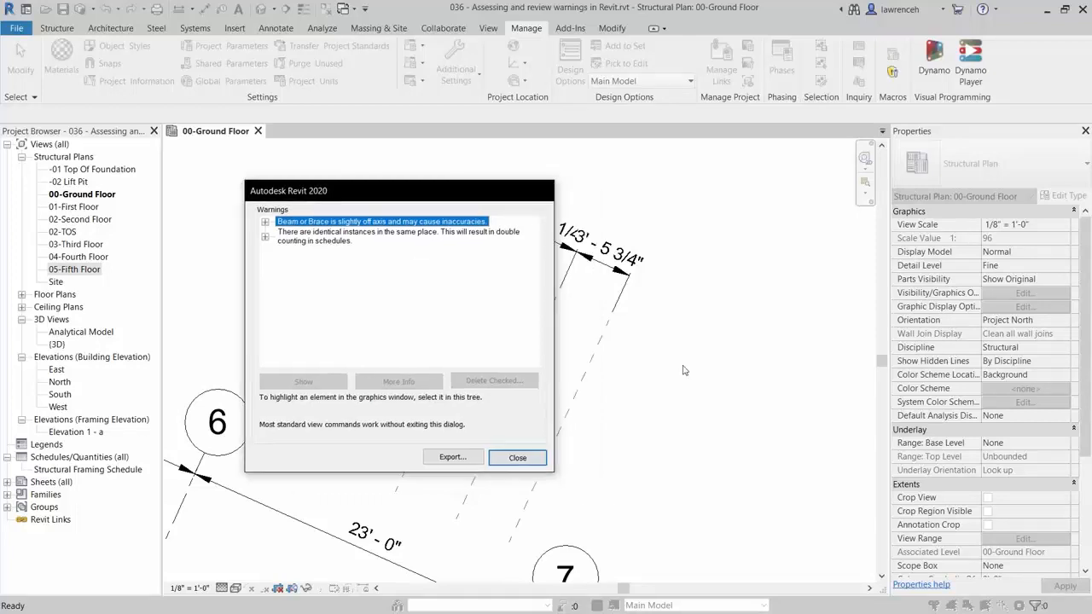
pyautogui.moveTo(526, 202); pyautogui.dragTo(491, 196)
# Open the {3D} view and highlight the W12X26 framing member listed under the off-axis warning
pyautogui.doubleClick(57, 344)
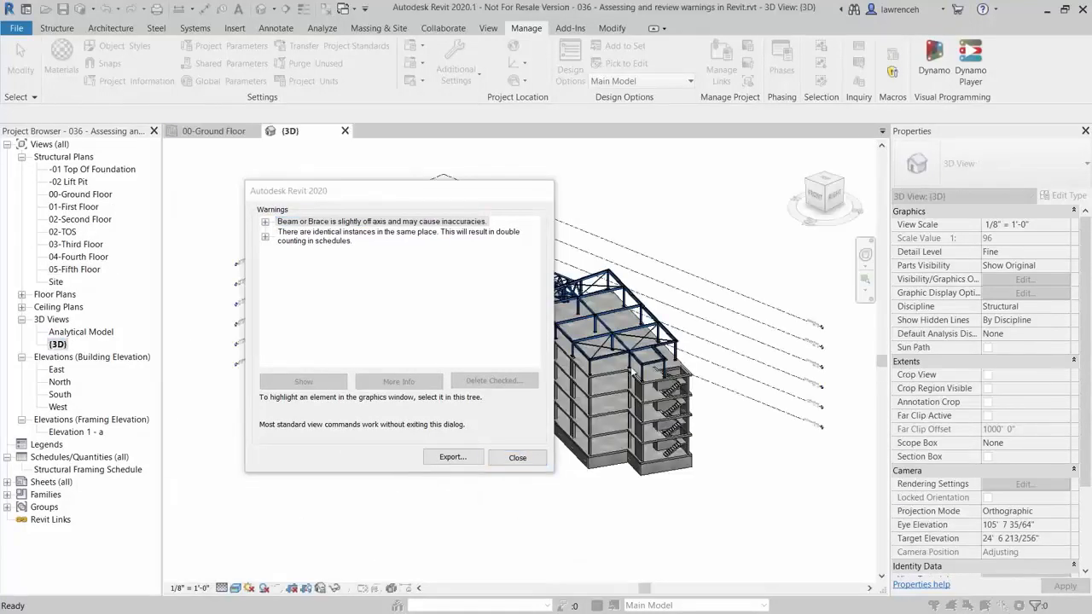
pyautogui.keyDown('shift'); pyautogui.moveTo(632, 374); pyautogui.dragTo(713, 386, button='middle'); pyautogui.keyUp('shift')
pyautogui.scroll(2, 675, 394)
pyautogui.moveTo(518, 200); pyautogui.dragTo(442, 214)
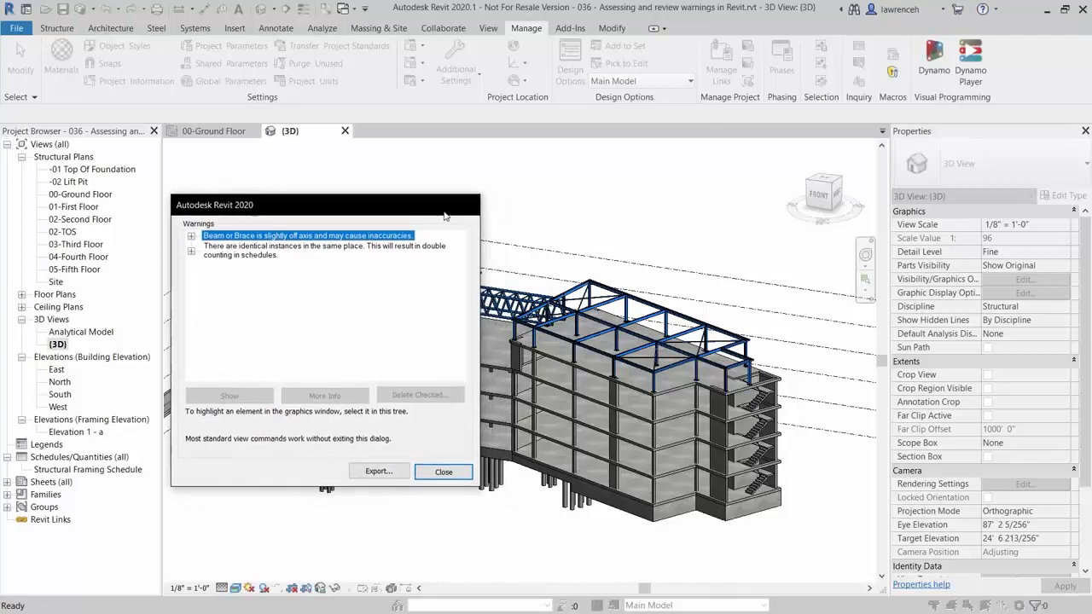
pyautogui.click(191, 236)
pyautogui.click(206, 246)
pyautogui.click(270, 257)
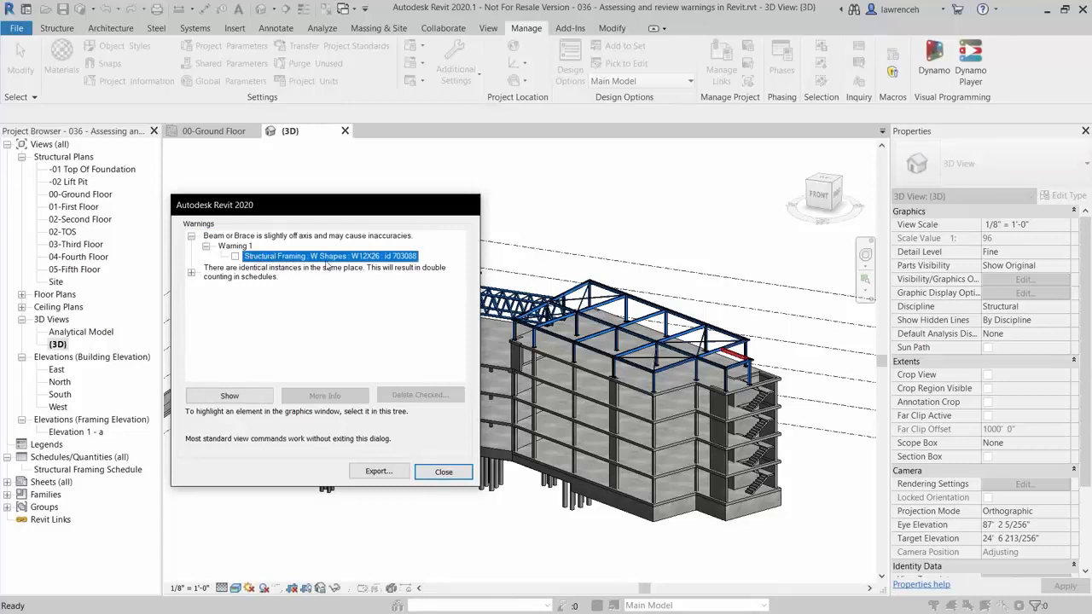
pyautogui.scroll(5, 759, 337)
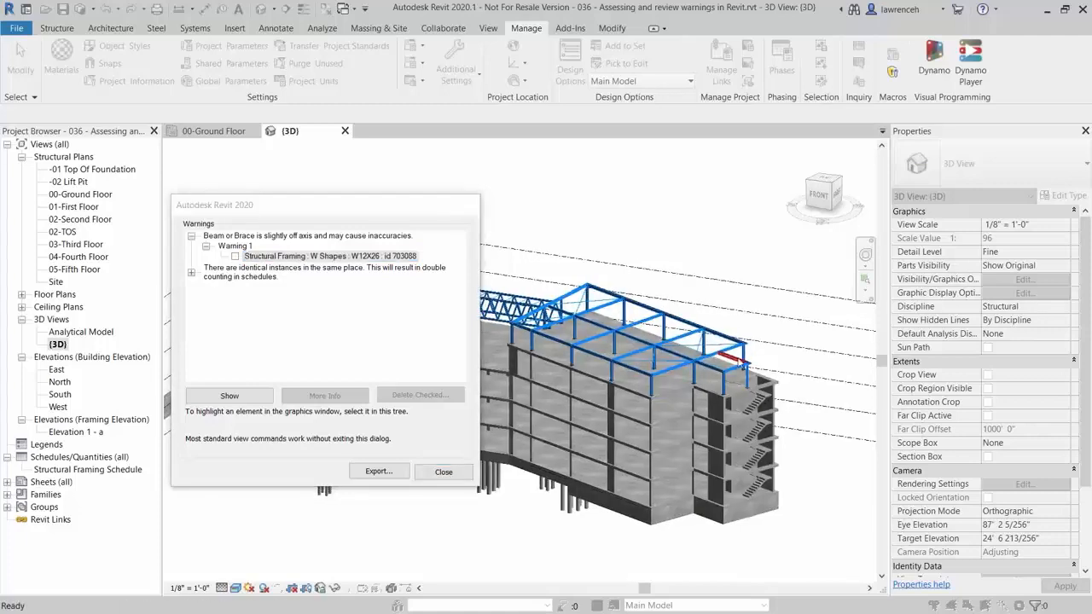
pyautogui.scroll(4, 756, 367)
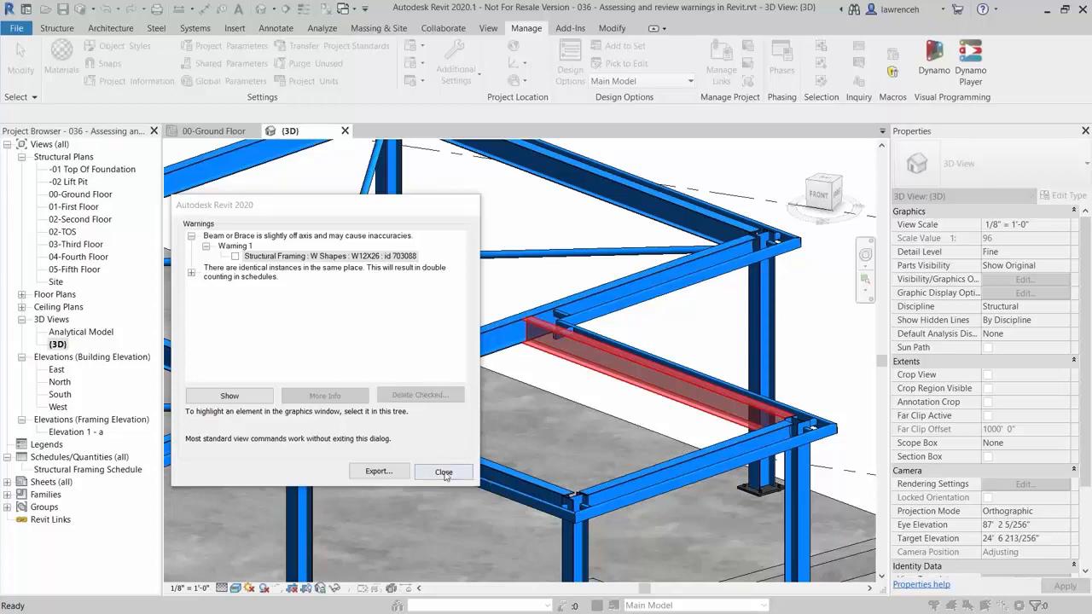
# Examine the highlighted W12X26 beam and its surrounding roof framing from several angles
pyautogui.keyDown('shift'); pyautogui.moveTo(608, 392); pyautogui.dragTo(635, 397, button='middle'); pyautogui.keyUp('shift')
pyautogui.scroll(-8, 635, 396)
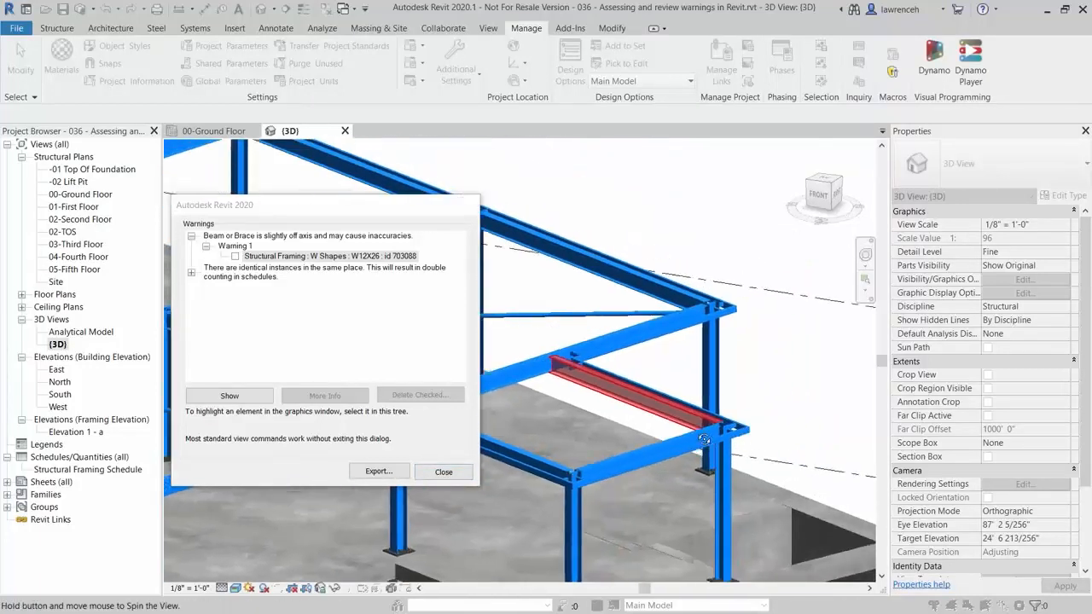
pyautogui.keyDown('shift'); pyautogui.moveTo(785, 445); pyautogui.dragTo(717, 390, button='middle'); pyautogui.keyUp('shift')
pyautogui.scroll(3, 614, 384)
pyautogui.scroll(1, 614, 384)
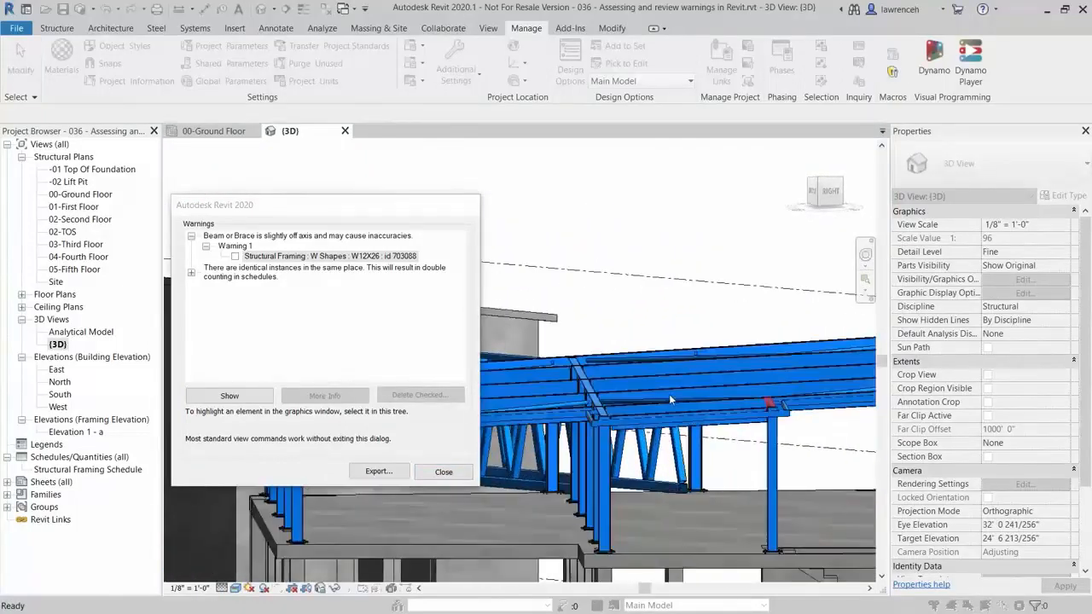
pyautogui.keyDown('shift'); pyautogui.moveTo(717, 447); pyautogui.dragTo(760, 441, button='middle'); pyautogui.keyUp('shift')
pyautogui.moveTo(642, 478); pyautogui.dragTo(647, 320, button='middle')
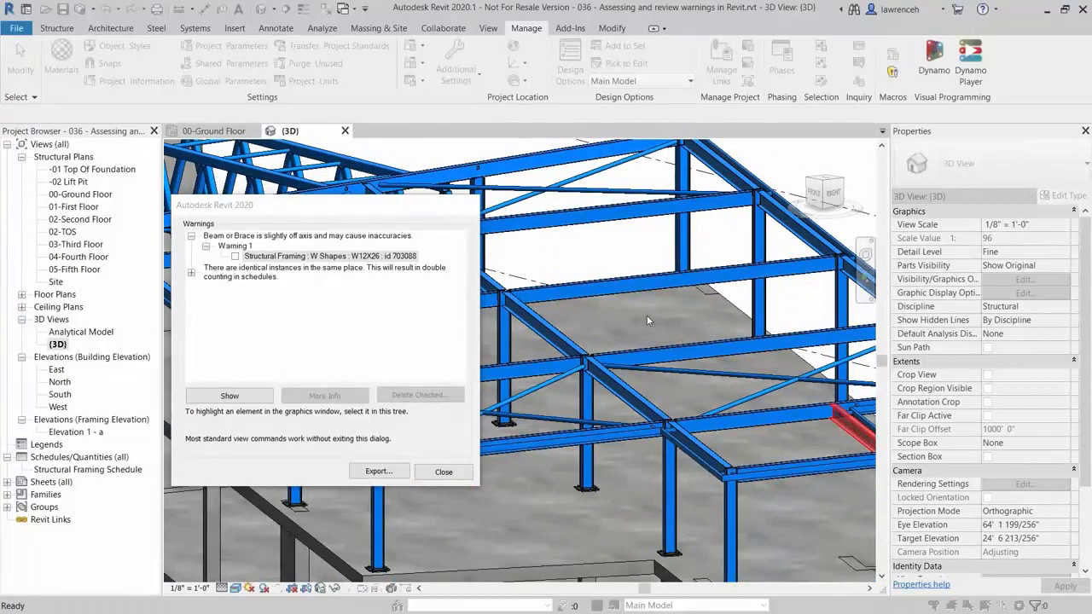
pyautogui.moveTo(646, 320); pyautogui.dragTo(589, 288, button='middle')
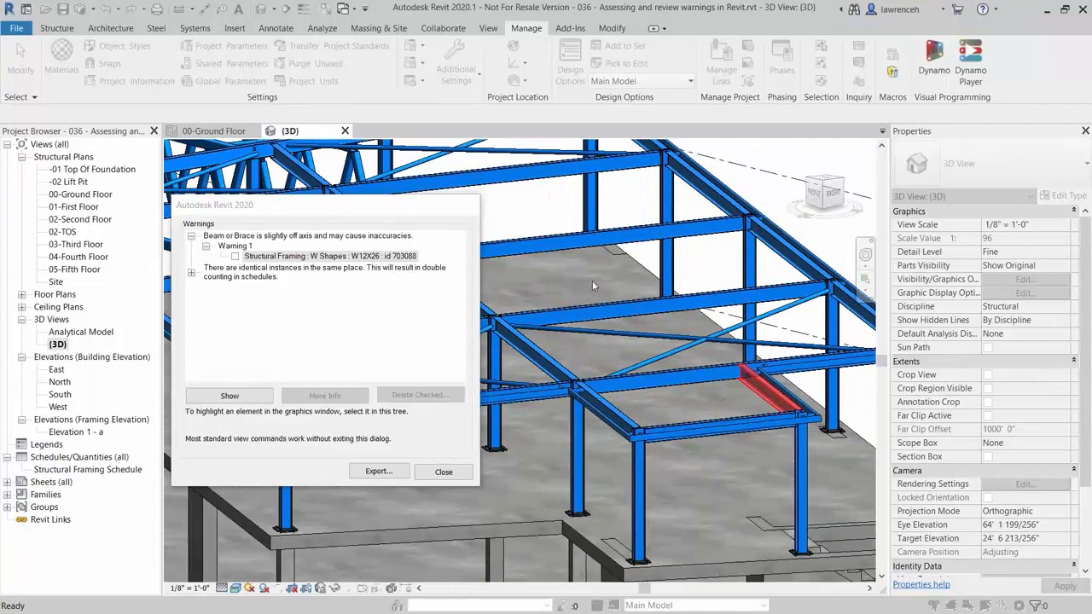
# Expand the identical-instances warning, check the W10X33 column with id 577707 and show it up close in the 3D view
pyautogui.click(233, 275)
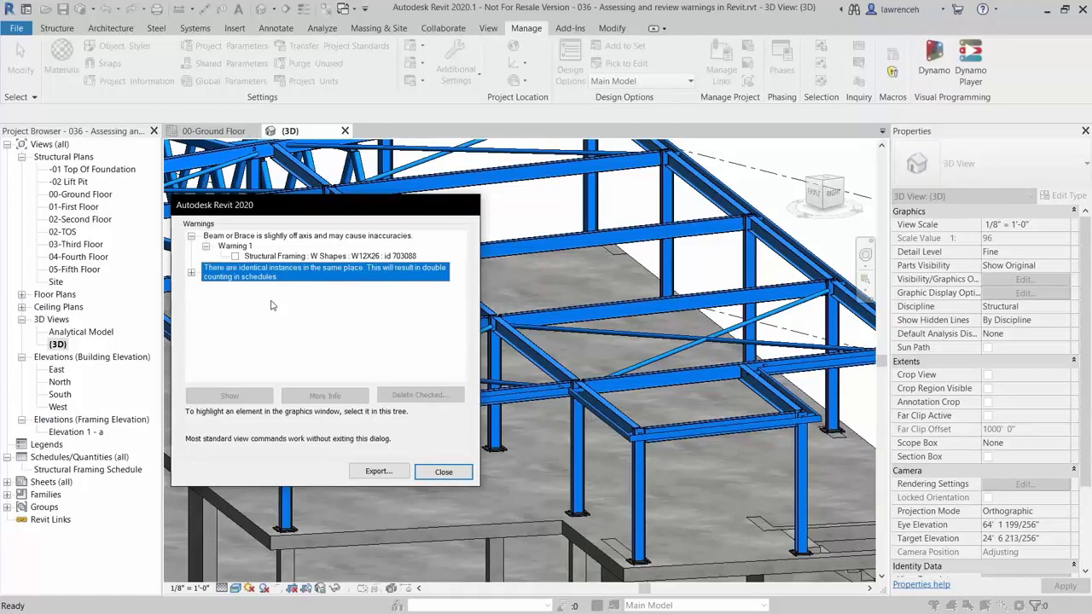
pyautogui.click(191, 273)
pyautogui.click(207, 288)
pyautogui.click(282, 297)
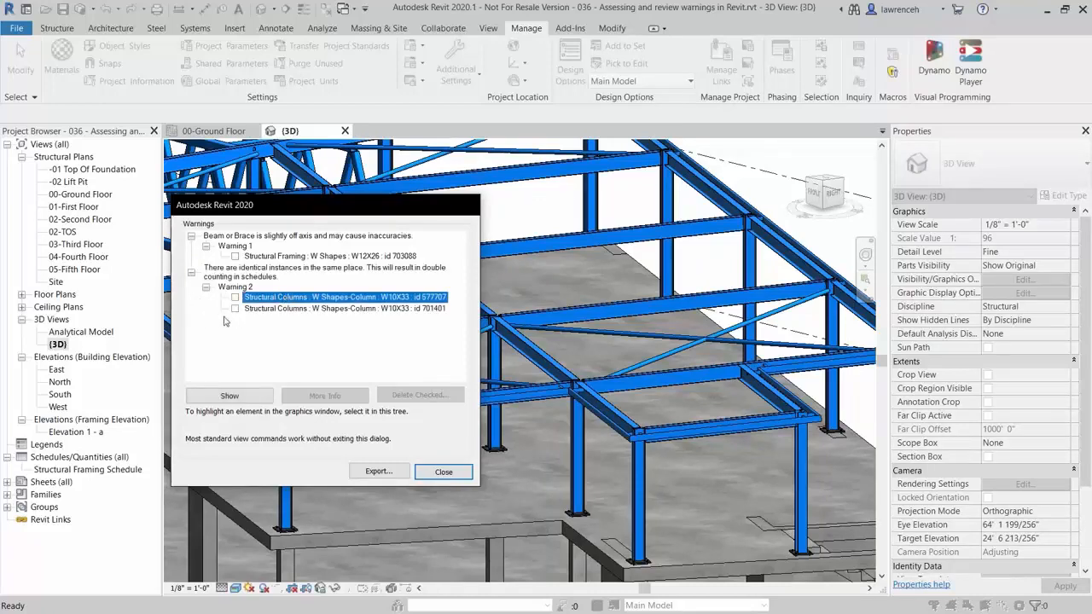
pyautogui.click(236, 297)
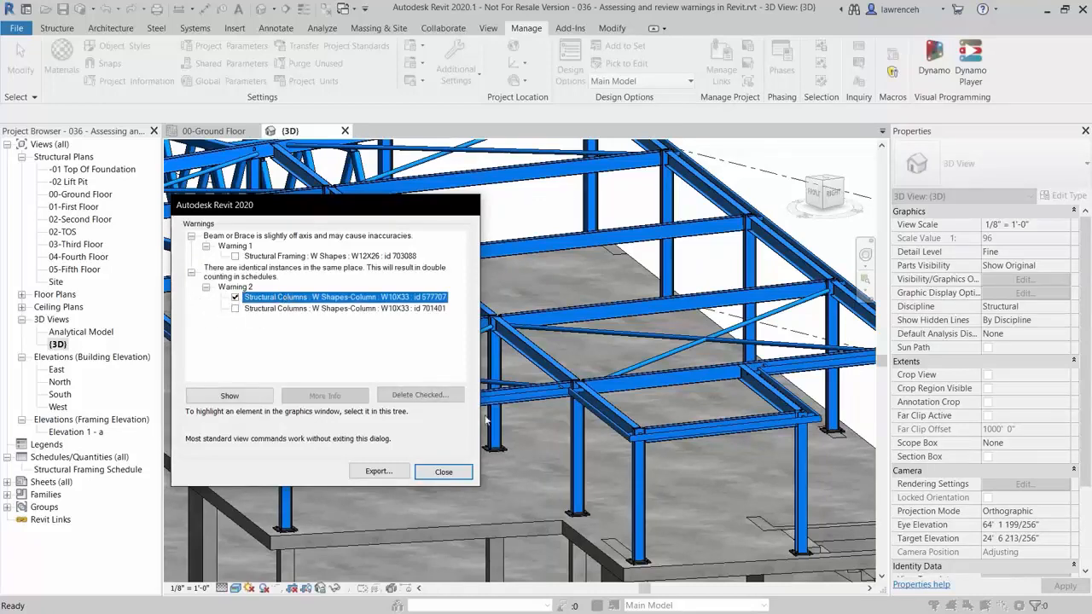
pyautogui.click(230, 396)
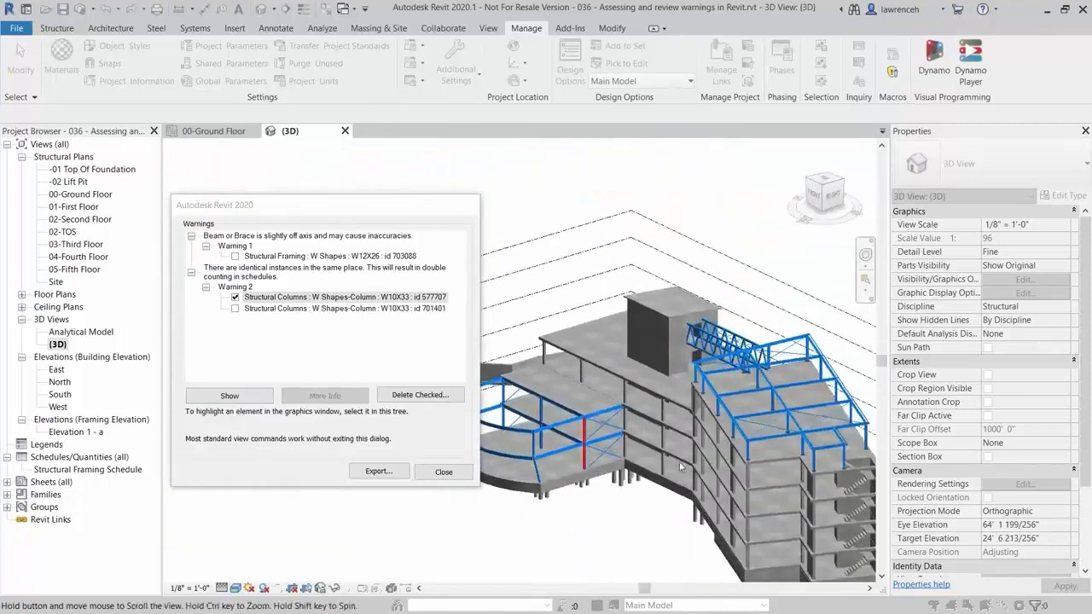
pyautogui.scroll(3, 543, 469)
pyautogui.moveTo(546, 469); pyautogui.dragTo(805, 518, button='middle')
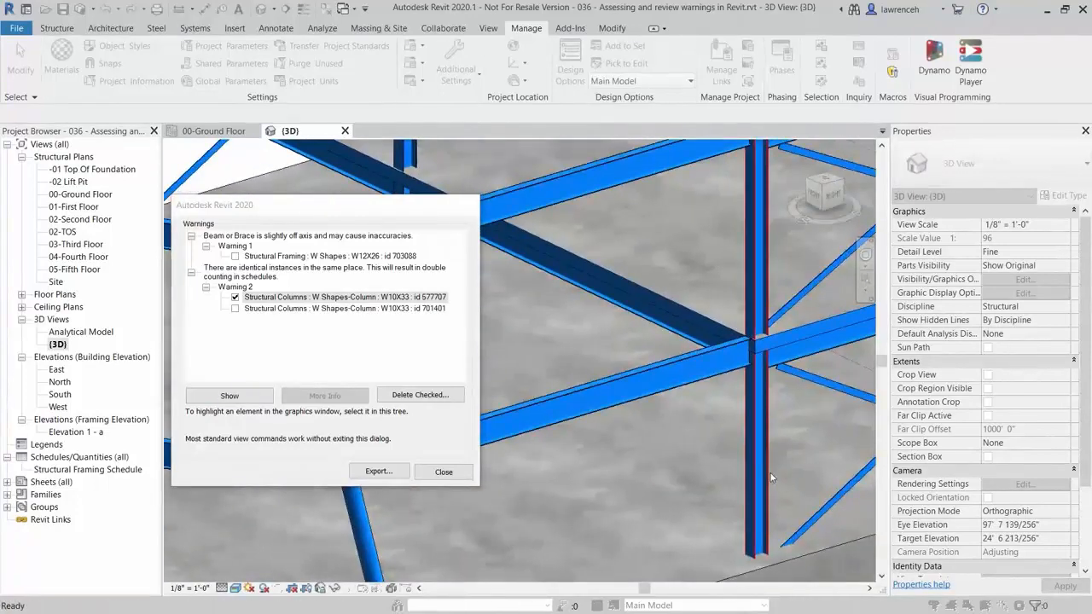
pyautogui.moveTo(775, 462); pyautogui.dragTo(714, 491, button='middle')
# Check only the duplicate W10X33 column with id 701401 under the identical-instances warning and delete it
pyautogui.click(275, 298)
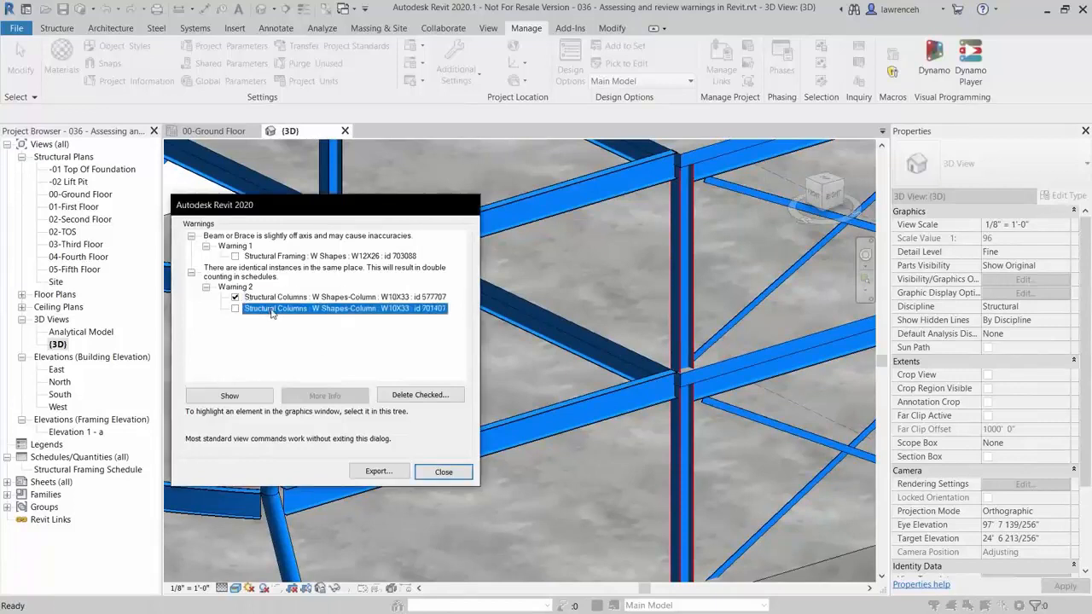
pyautogui.click(236, 297)
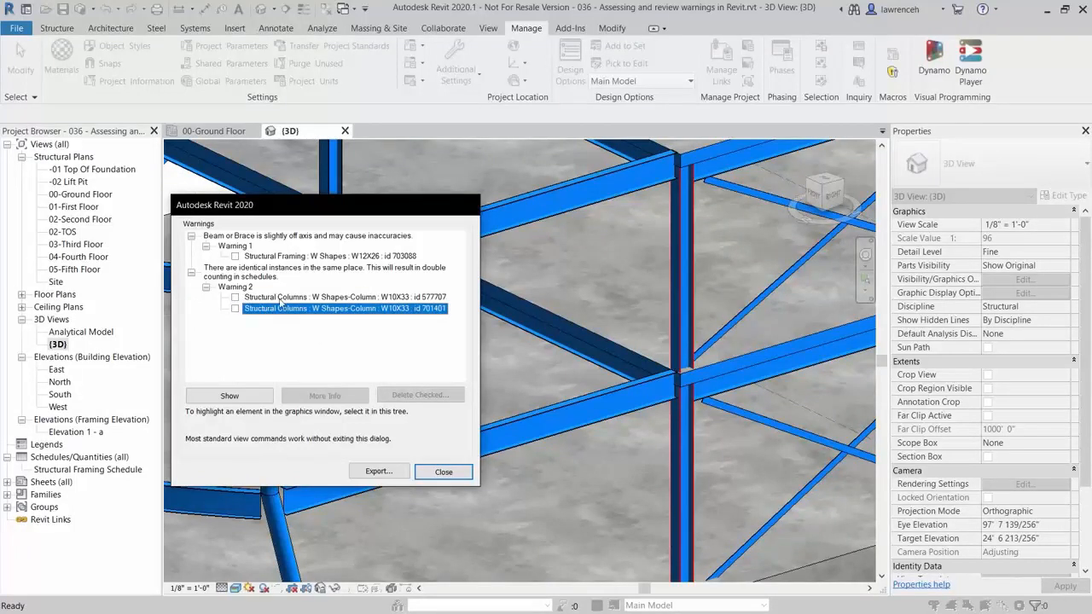
pyautogui.click(235, 298)
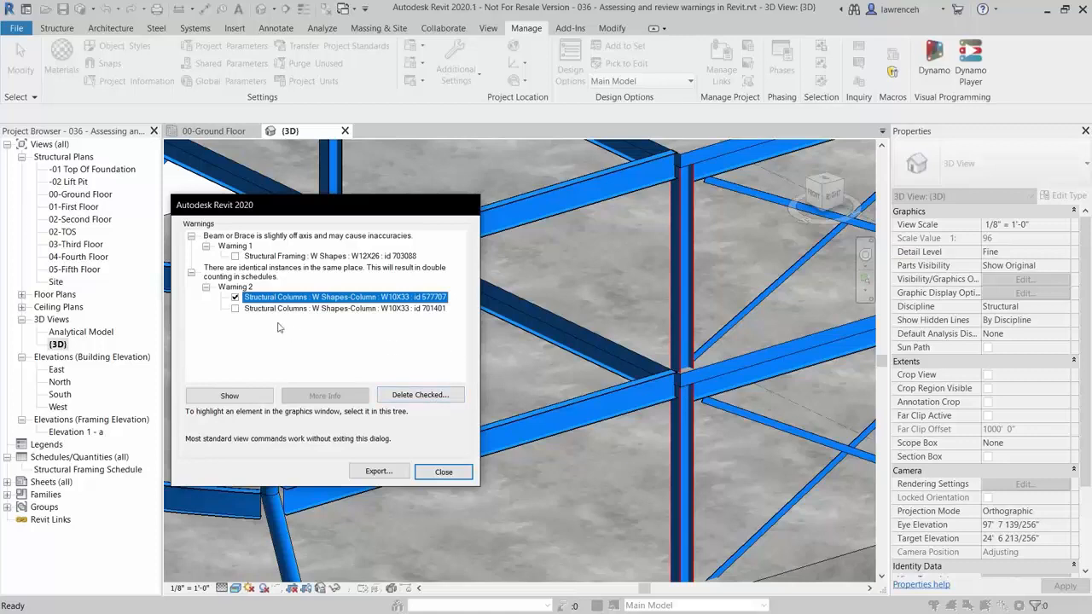
pyautogui.click(431, 309)
pyautogui.click(236, 309)
pyautogui.click(235, 297)
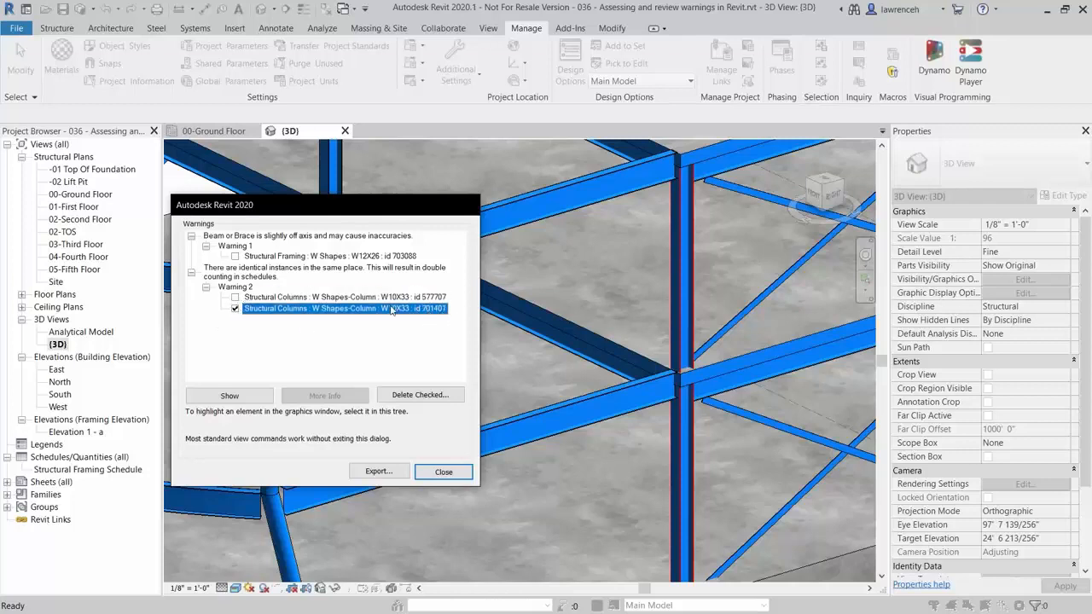
pyautogui.click(421, 395)
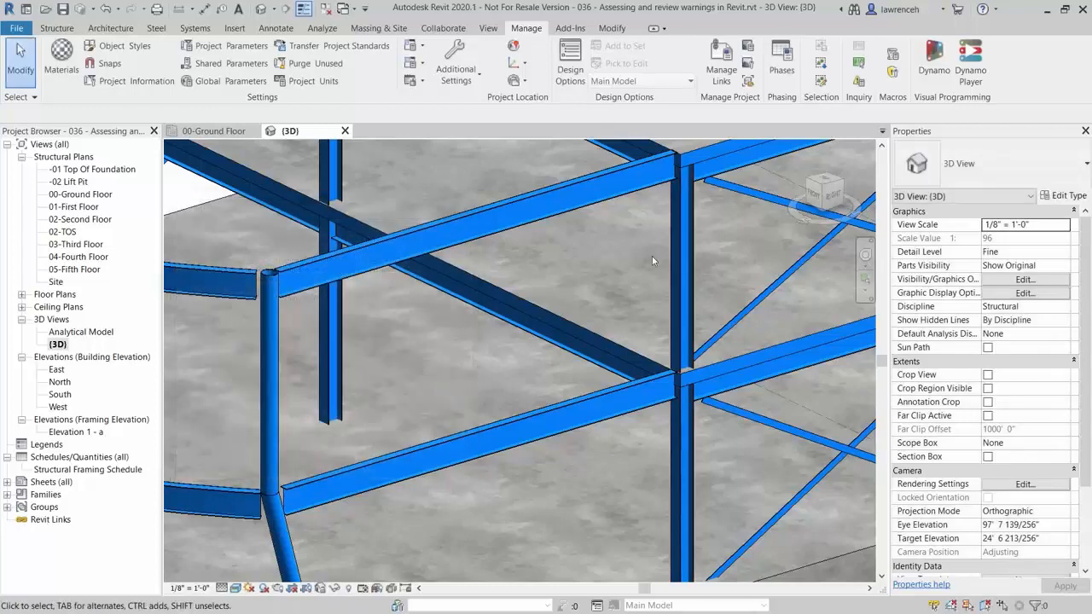
# Reopen the warnings list and export it to the Chapter 6 folder as the HTML file 036 - Assessing and review warnings in Revit_Error Report
pyautogui.click(858, 81)
pyautogui.click(193, 237)
pyautogui.click(192, 237)
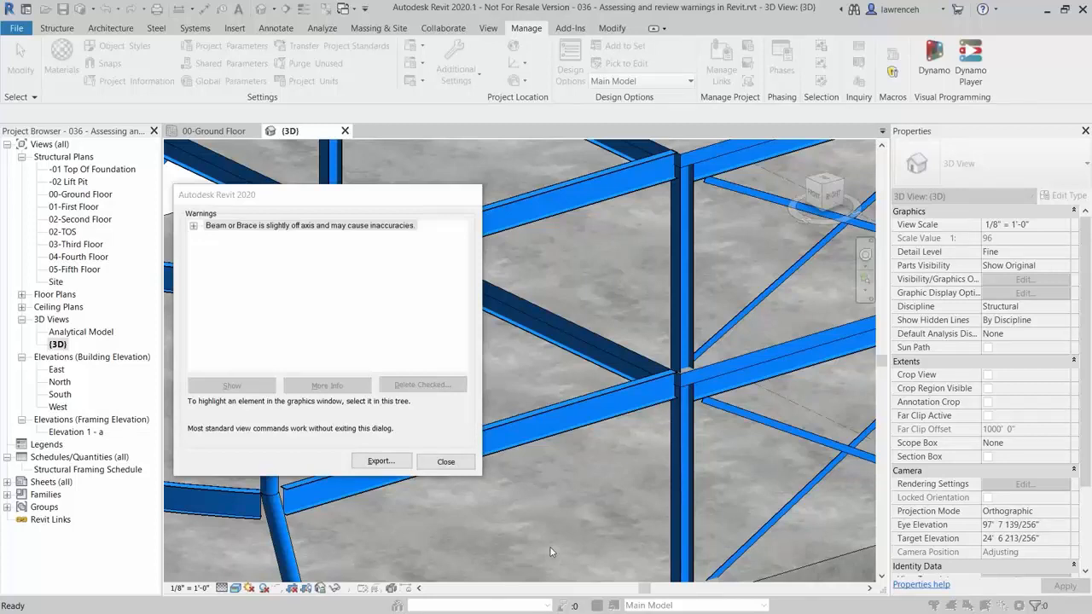
pyautogui.click(381, 461)
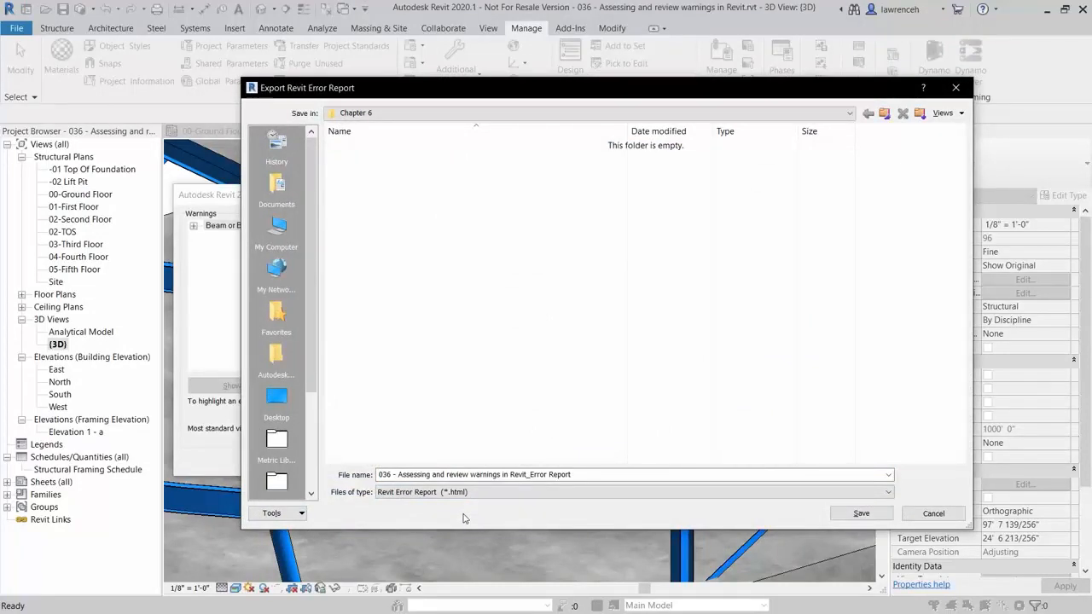
pyautogui.click(859, 513)
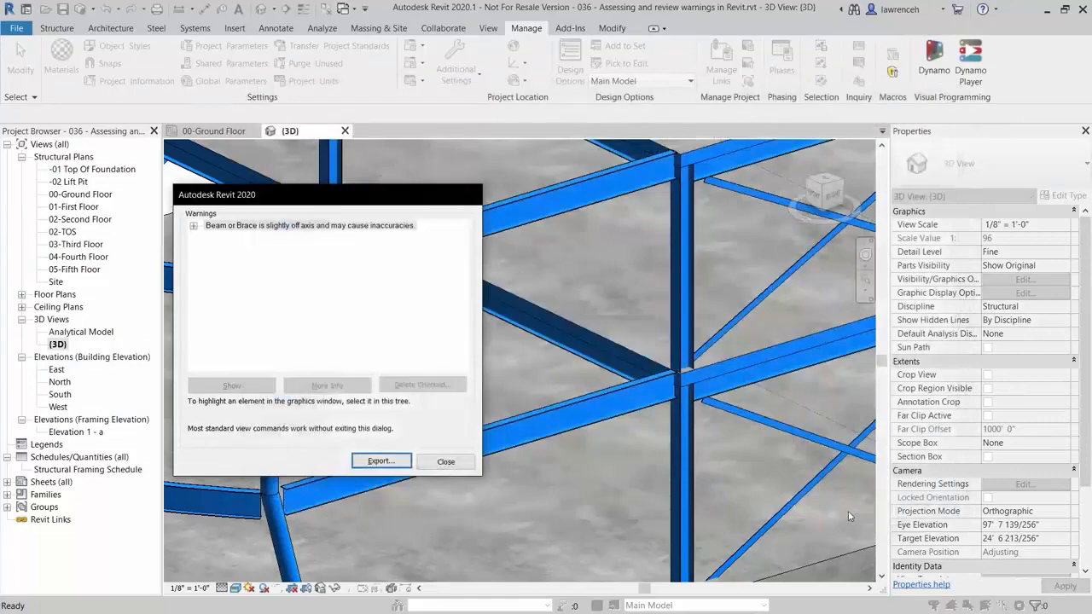
pyautogui.click(445, 463)
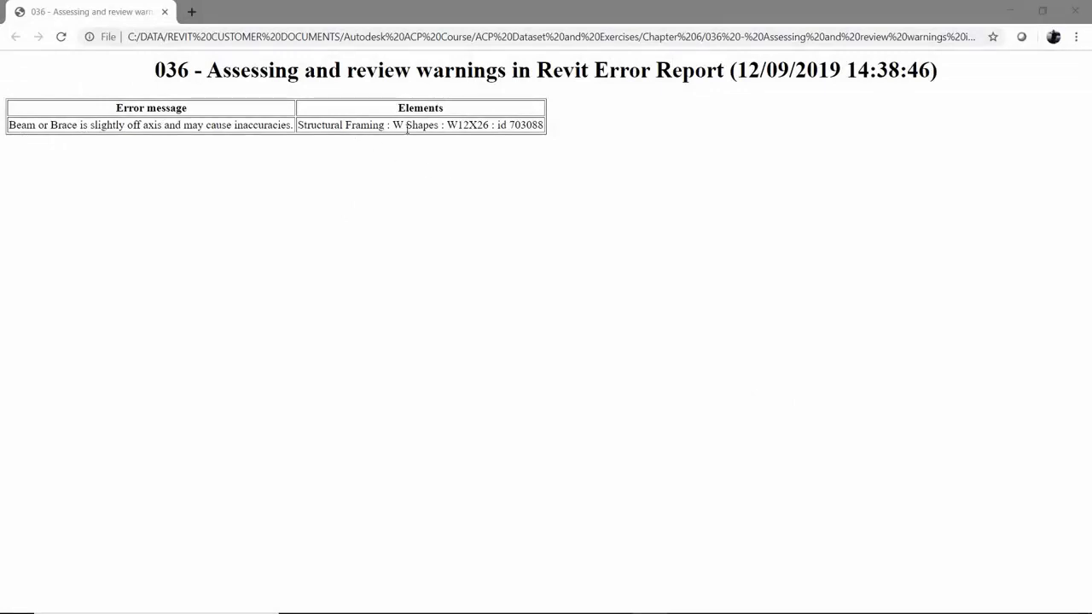
# In the exported error report in the browser, copy the W12X26 framing member's element ID 703088
pyautogui.moveTo(510, 125)
pyautogui.mouseDown()
pyautogui.moveTo(545, 125)
pyautogui.moveTo(509, 124)
pyautogui.mouseUp()
pyautogui.rightClick(510, 125)
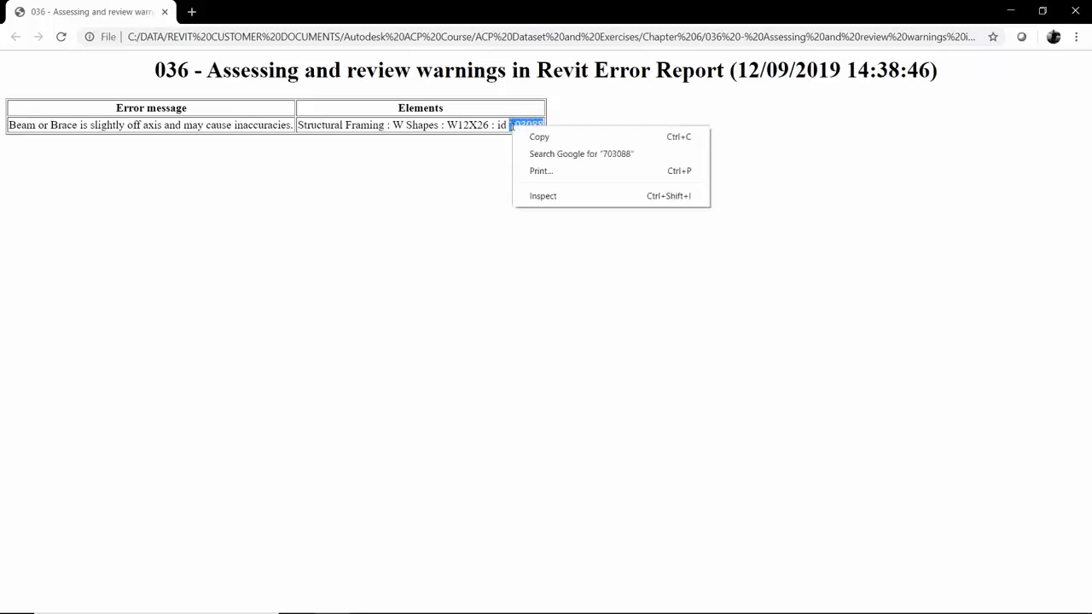
pyautogui.click(541, 137)
pyautogui.click(576, 251)
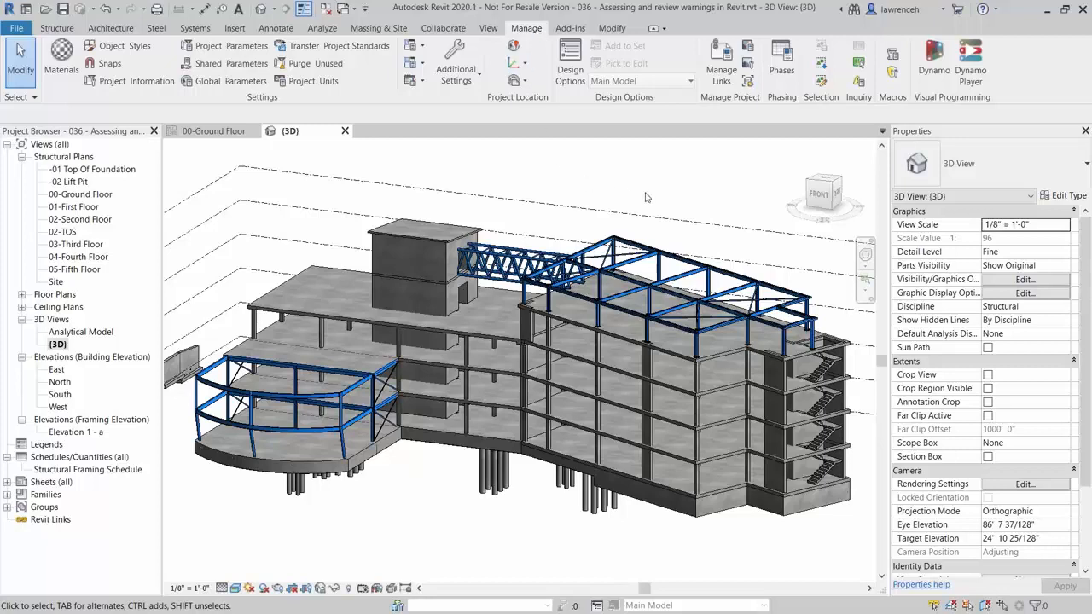
# Select the framing member by the copied element ID 703088, show it up close in the 3D view and clear the selection
pyautogui.click(859, 65)
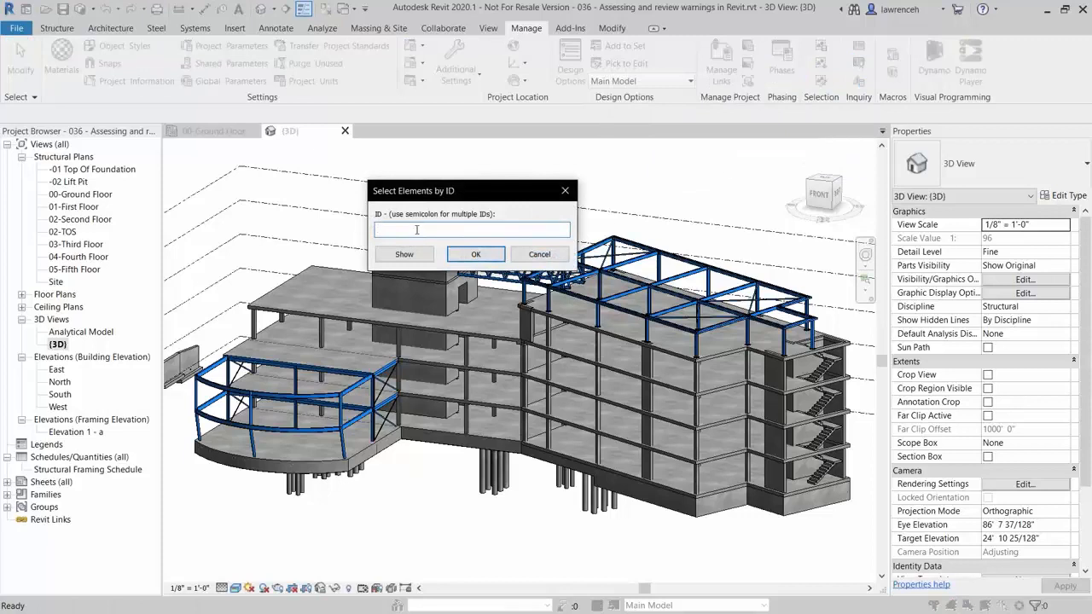
pyautogui.rightClick(416, 230)
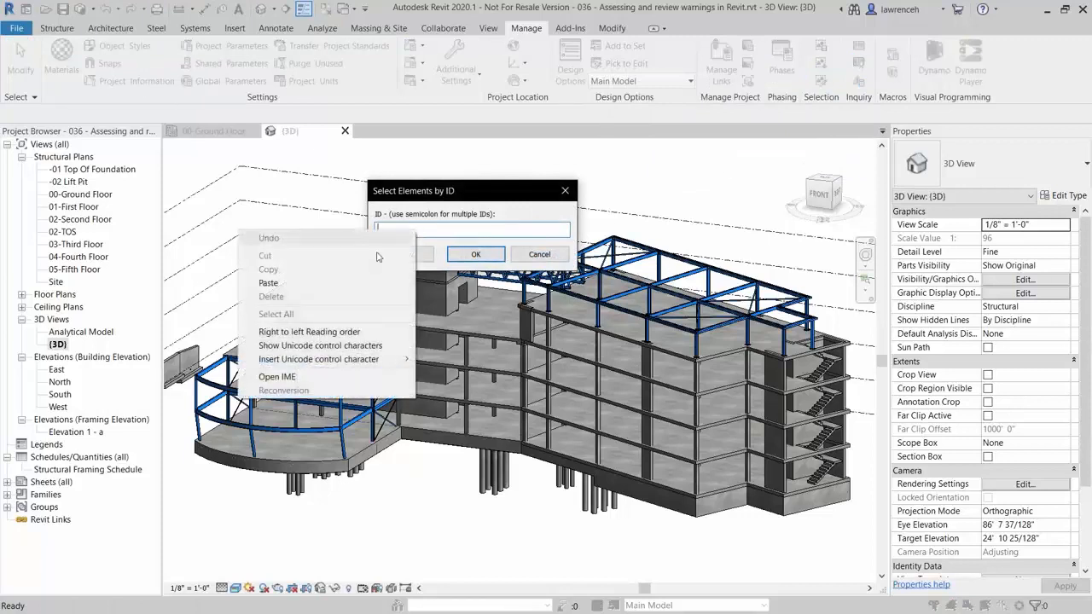
pyautogui.click(342, 283)
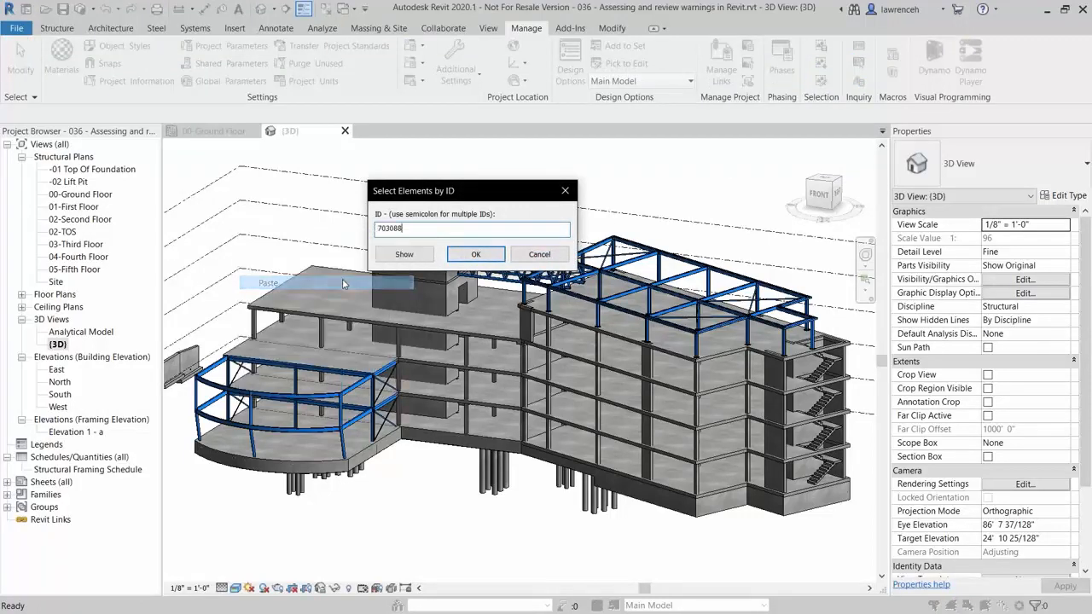
pyautogui.click(406, 258)
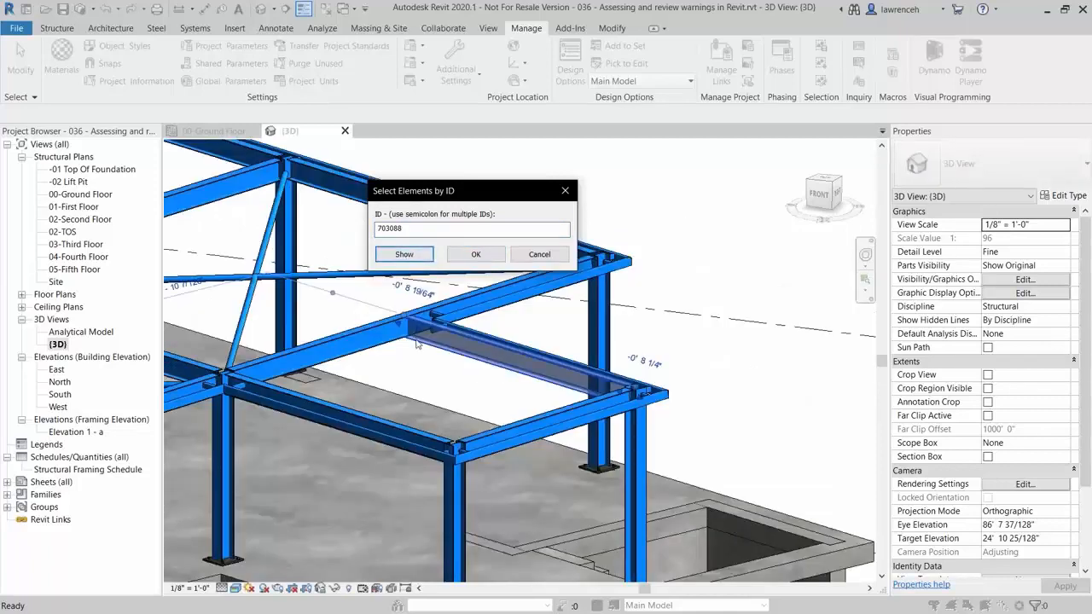
pyautogui.click(482, 255)
pyautogui.press('Escape')
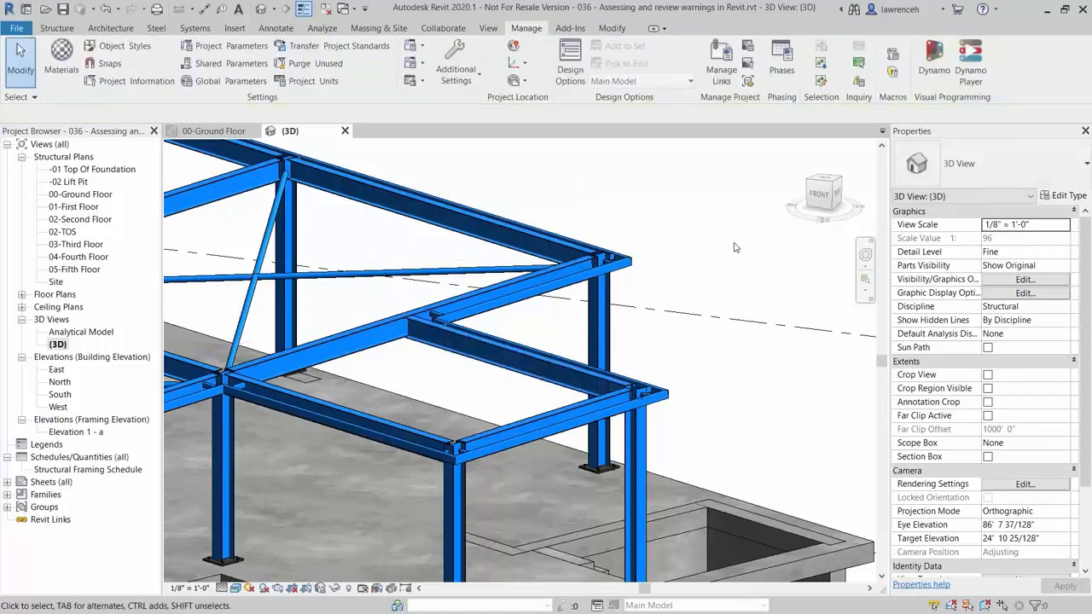
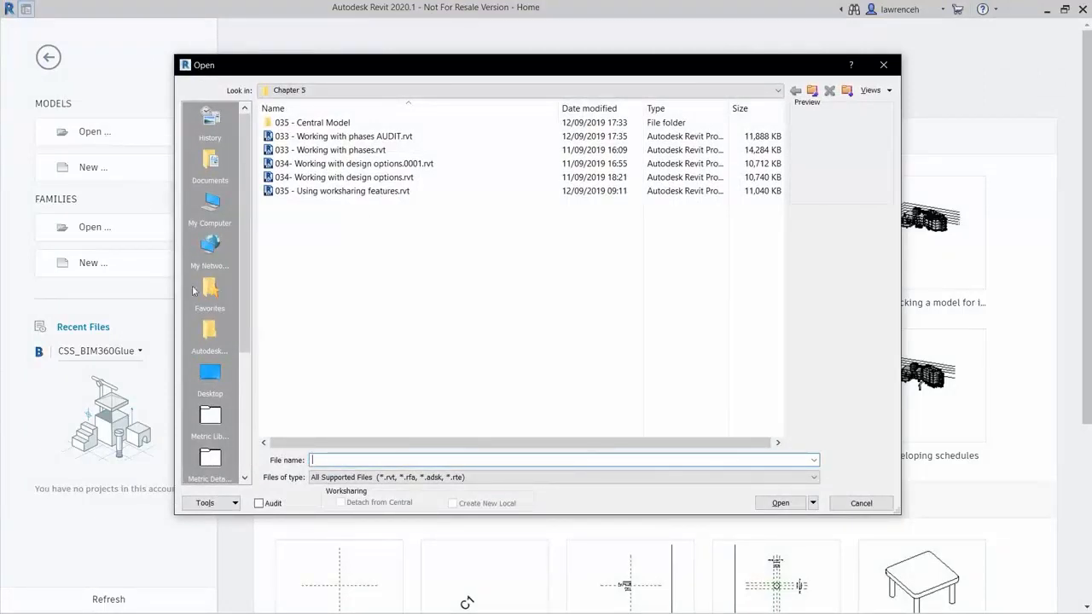
# Open 035 - Using worksharing features.rvt from the Chapter 5 folder with Audit enabled, accepting the audit warning
pyautogui.click(260, 503)
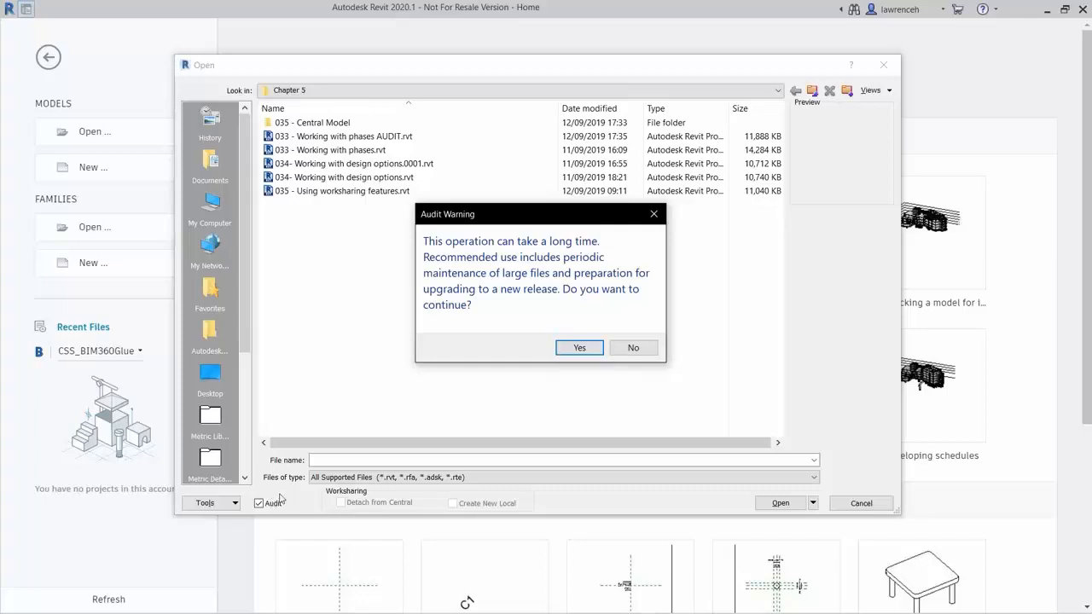
pyautogui.click(579, 348)
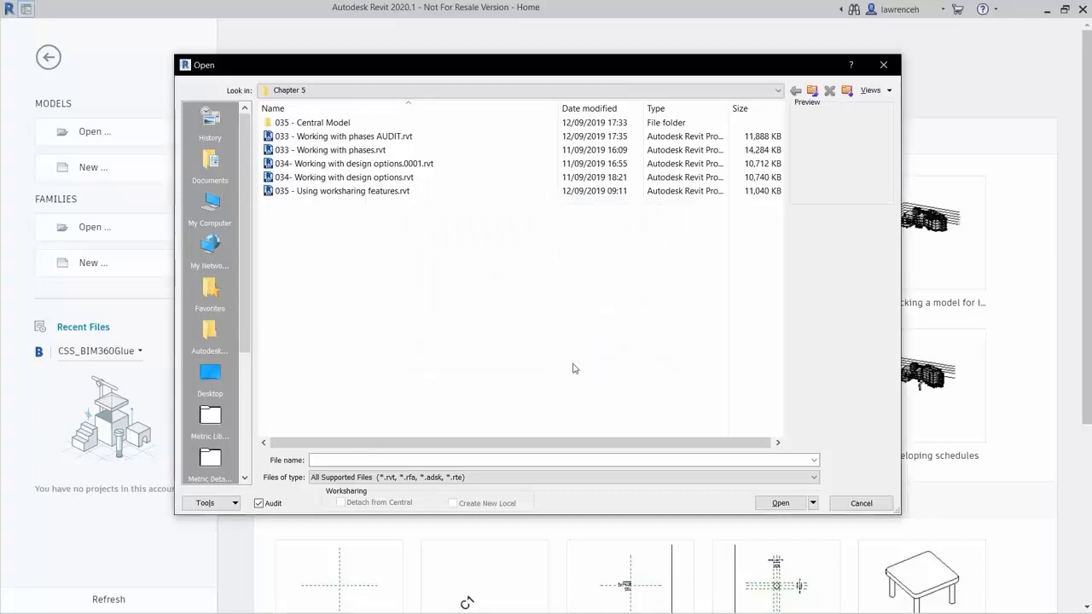
pyautogui.click(371, 190)
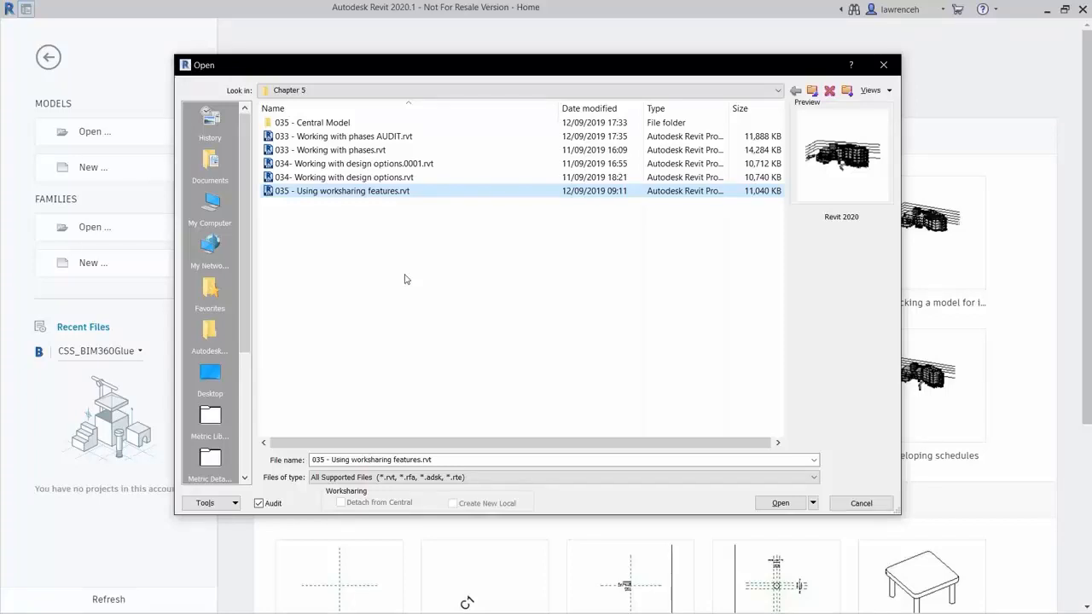
pyautogui.click(780, 504)
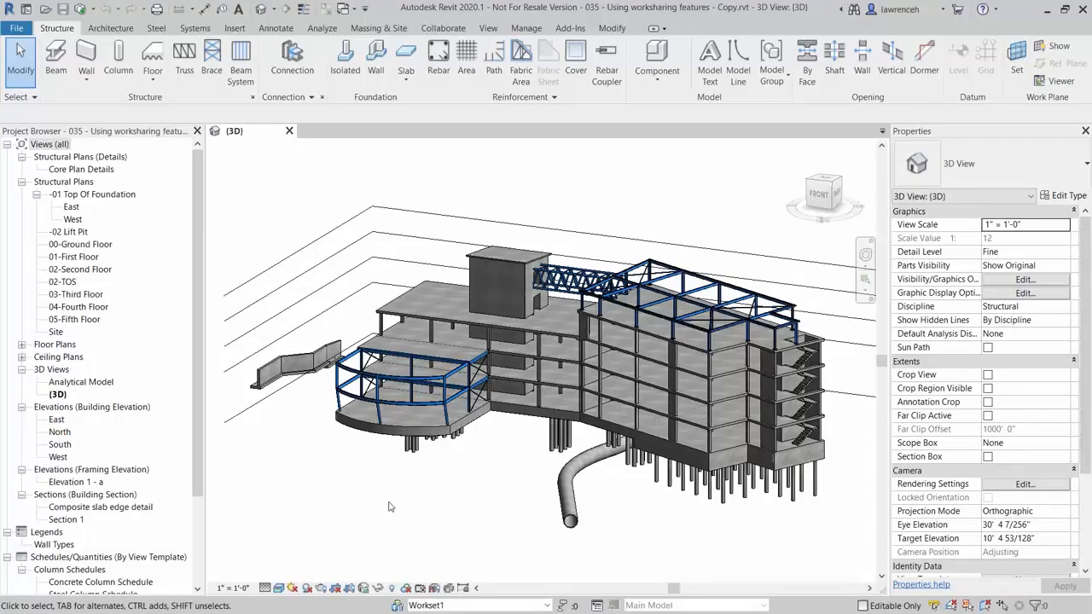
# Synchronize with central using the Compact Central Model option and the comment "Compact Central Model"
pyautogui.click(443, 28)
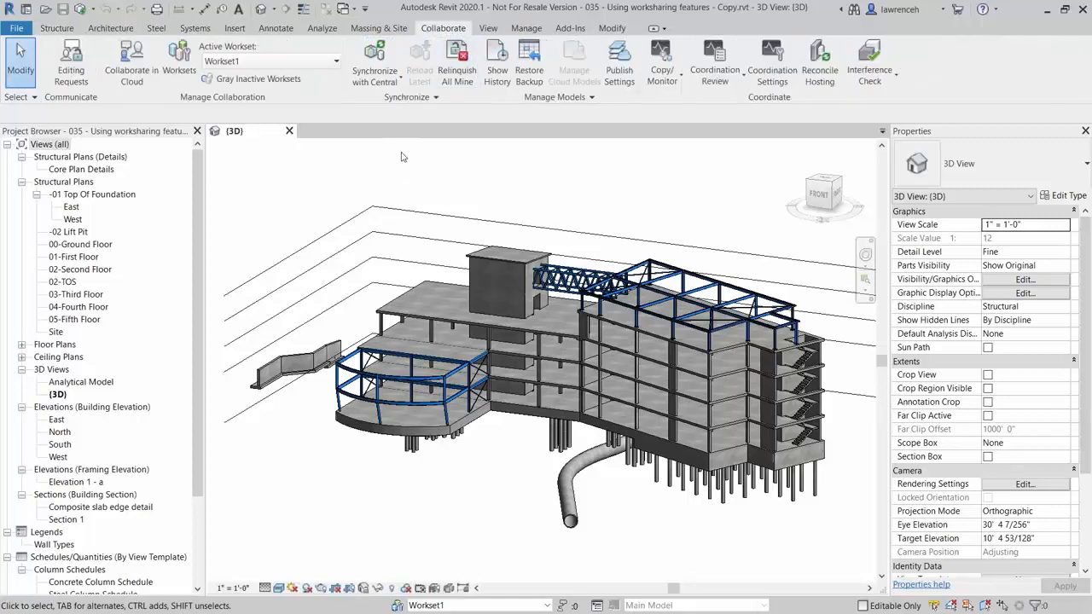
pyautogui.click(383, 60)
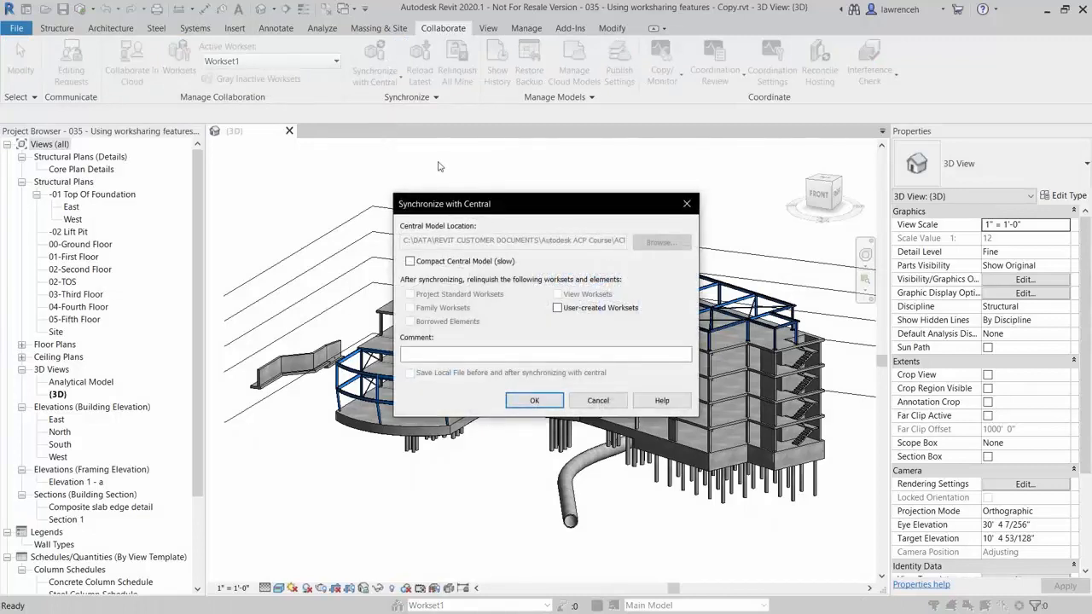
pyautogui.click(410, 262)
pyautogui.hotkey('shift', 'Tab')
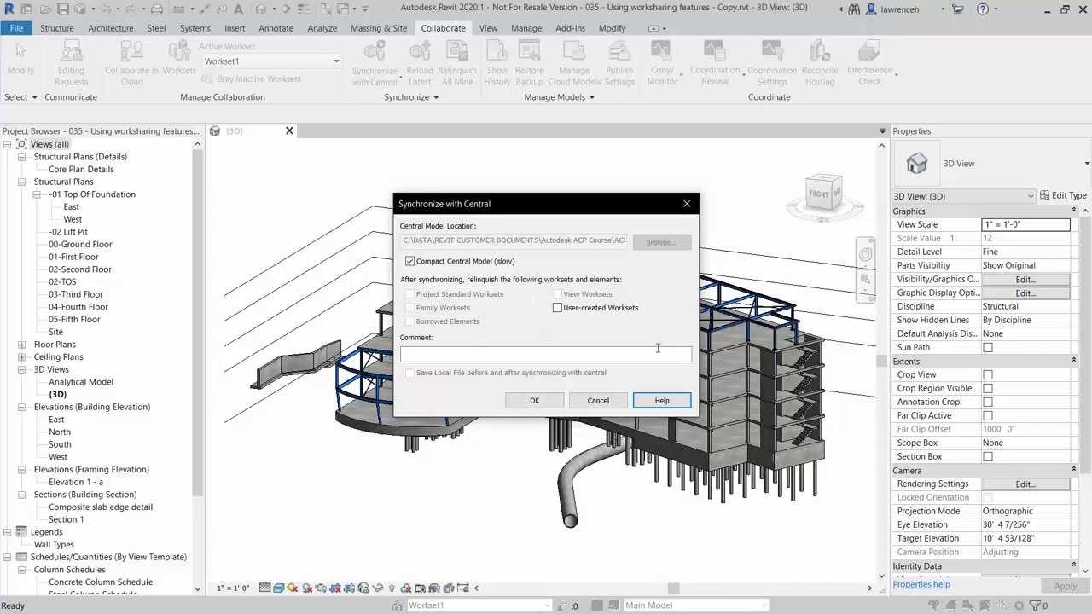
pyautogui.click(603, 351)
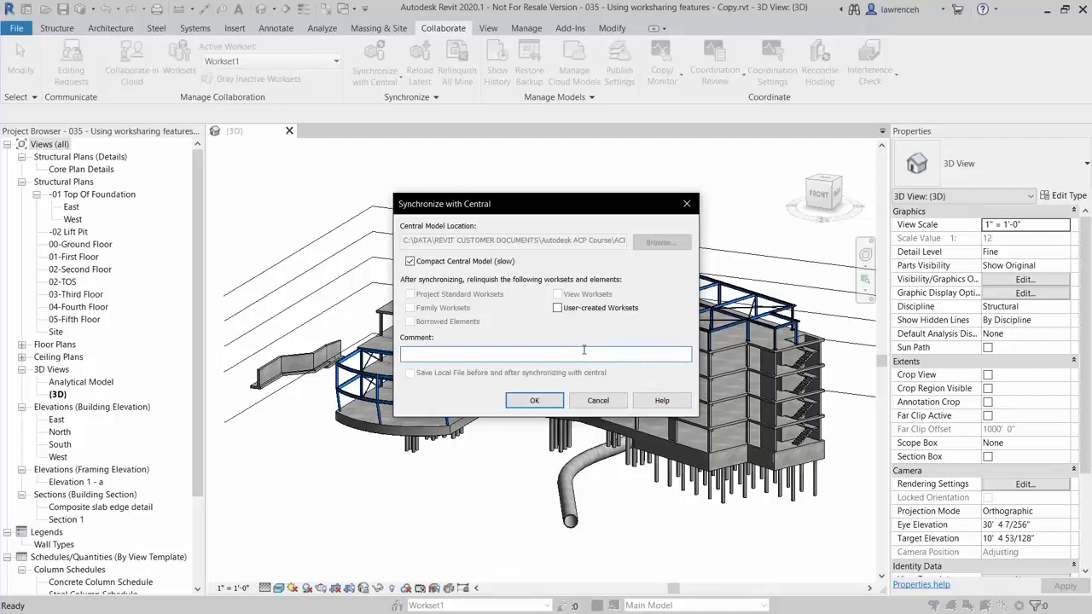
pyautogui.write('Compact Central Model')
pyautogui.click(529, 401)
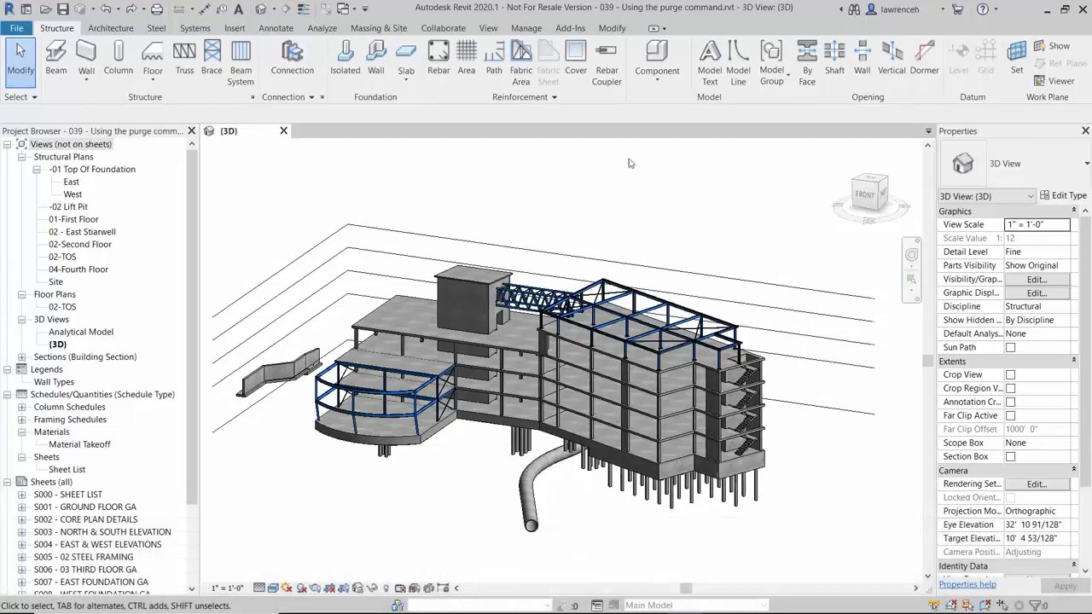
# Open Purge Unused in the 039 - Using the purge command model and examine the listed categories from Views down to Other Styles
pyautogui.click(528, 28)
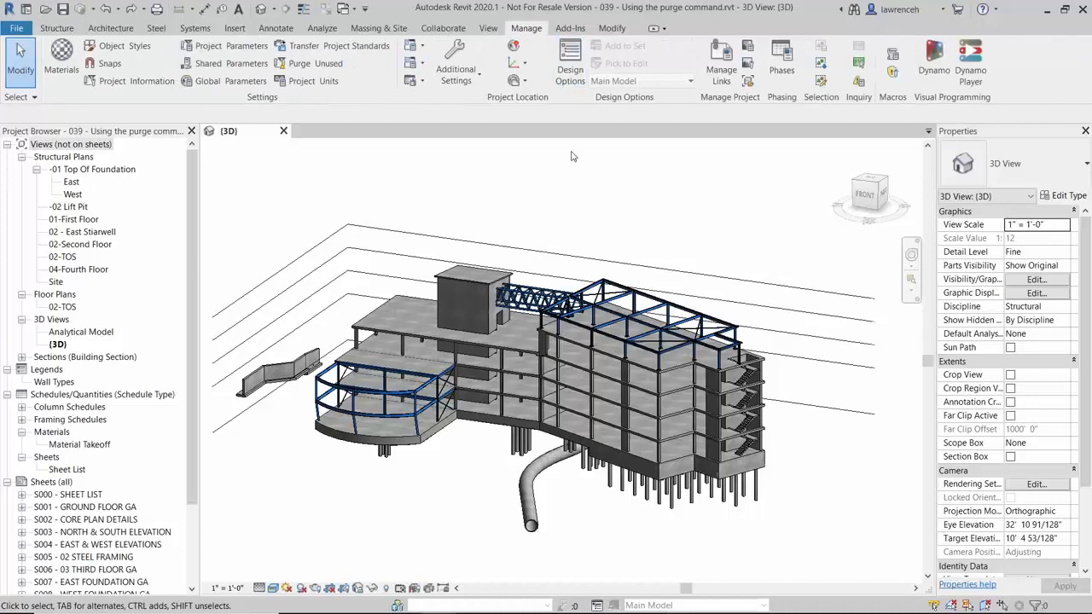
pyautogui.click(327, 67)
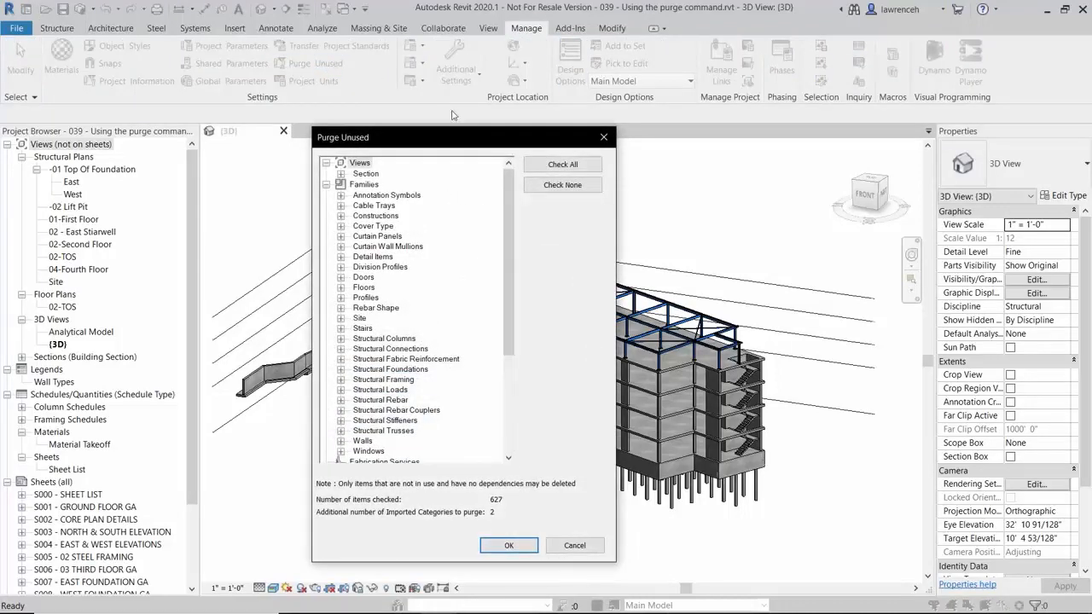
pyautogui.moveTo(460, 133); pyautogui.dragTo(464, 145)
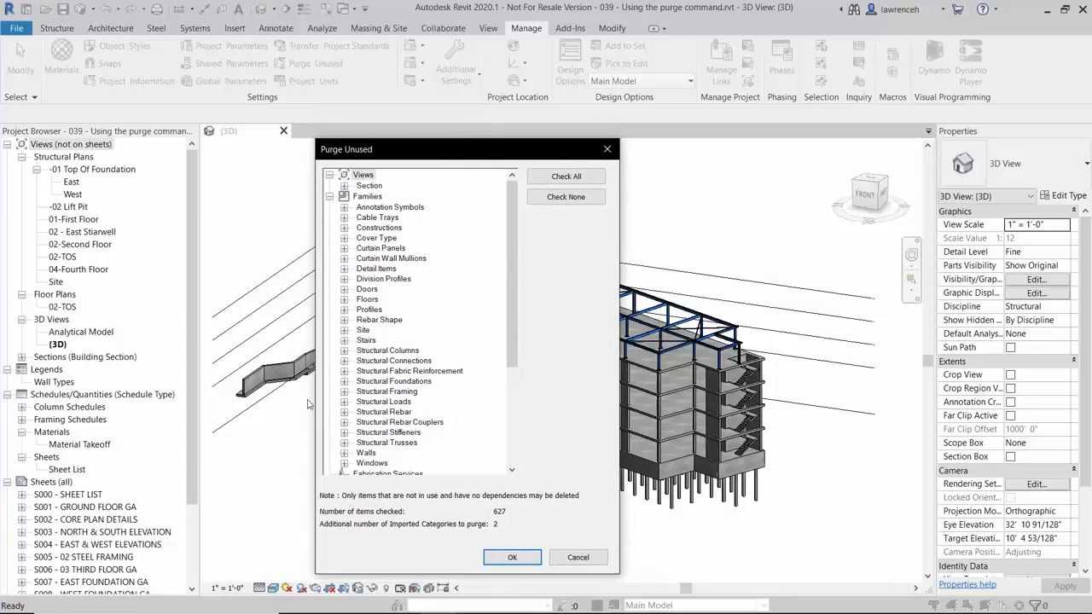
pyautogui.click(364, 176)
pyautogui.scroll(-3, 441, 262)
pyautogui.scroll(-2, 441, 261)
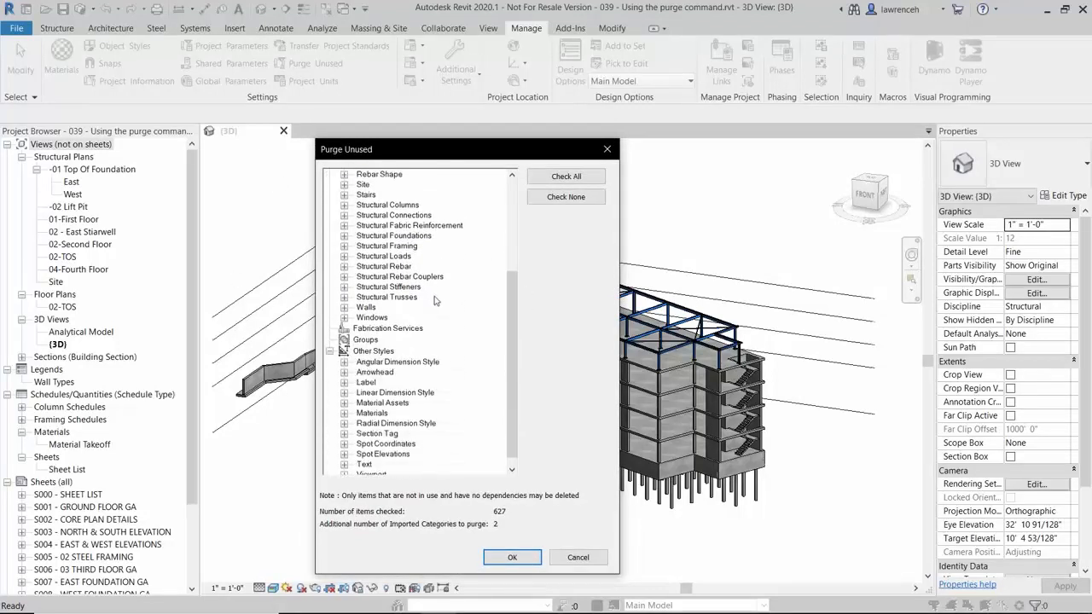
pyautogui.click(375, 351)
pyautogui.scroll(-1, 391, 361)
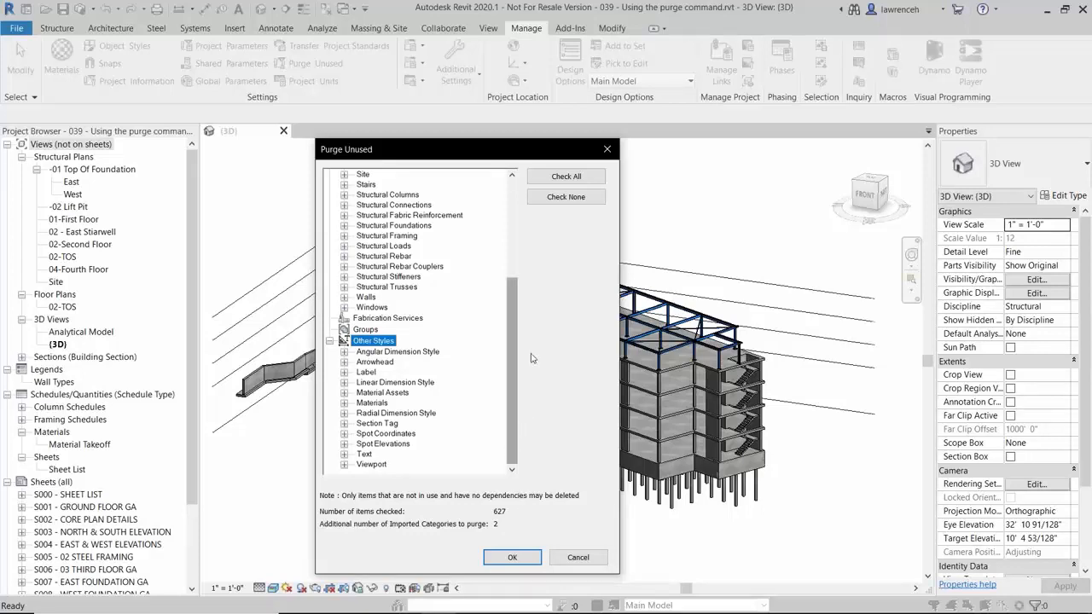
# Uncheck all purge items and check only LL-Double Angle, S Shapes and SLH-Series Double Pitch Bar joists under Structural Framing
pyautogui.click(567, 202)
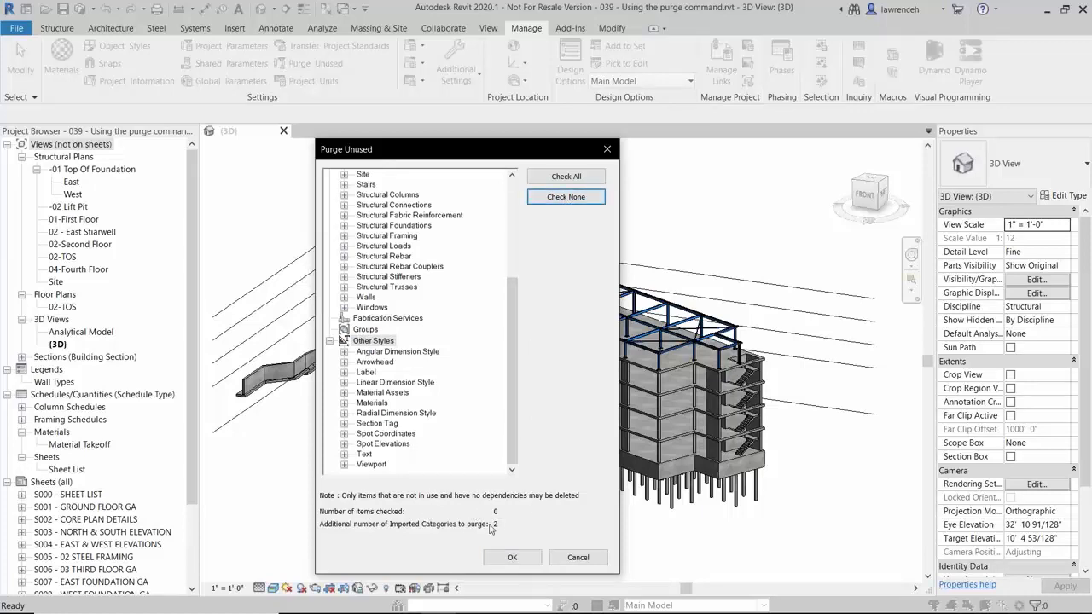
pyautogui.scroll(2, 483, 441)
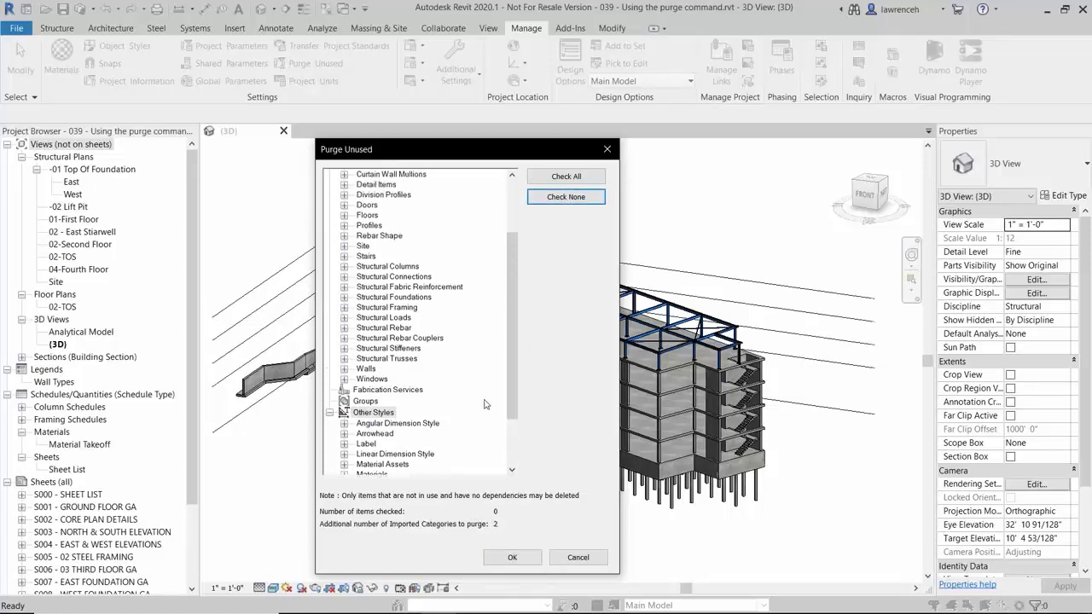
pyautogui.click(344, 308)
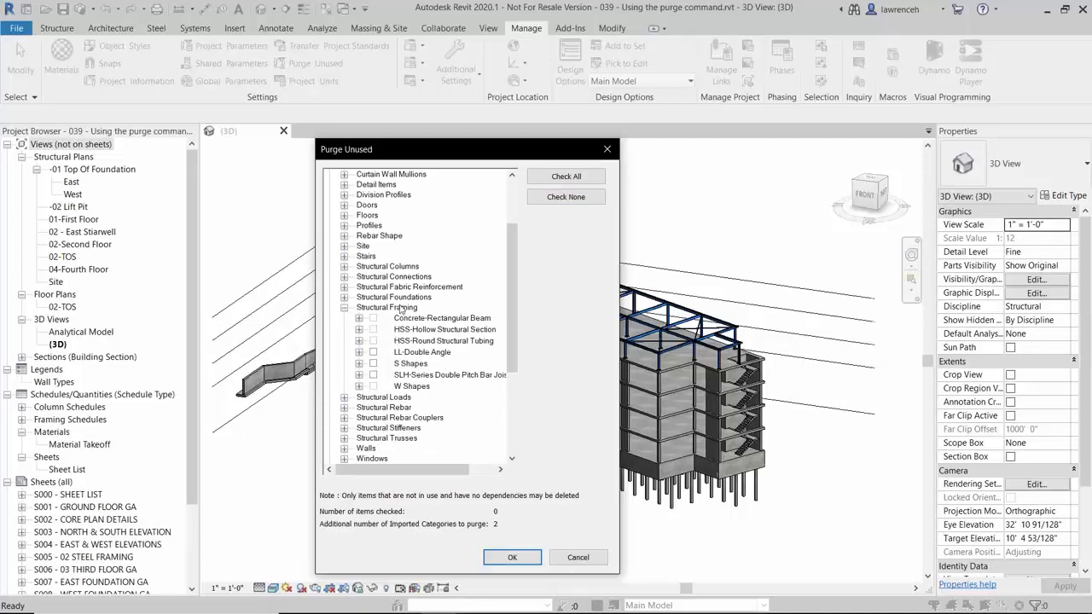
pyautogui.click(373, 351)
pyautogui.click(372, 364)
pyautogui.click(373, 375)
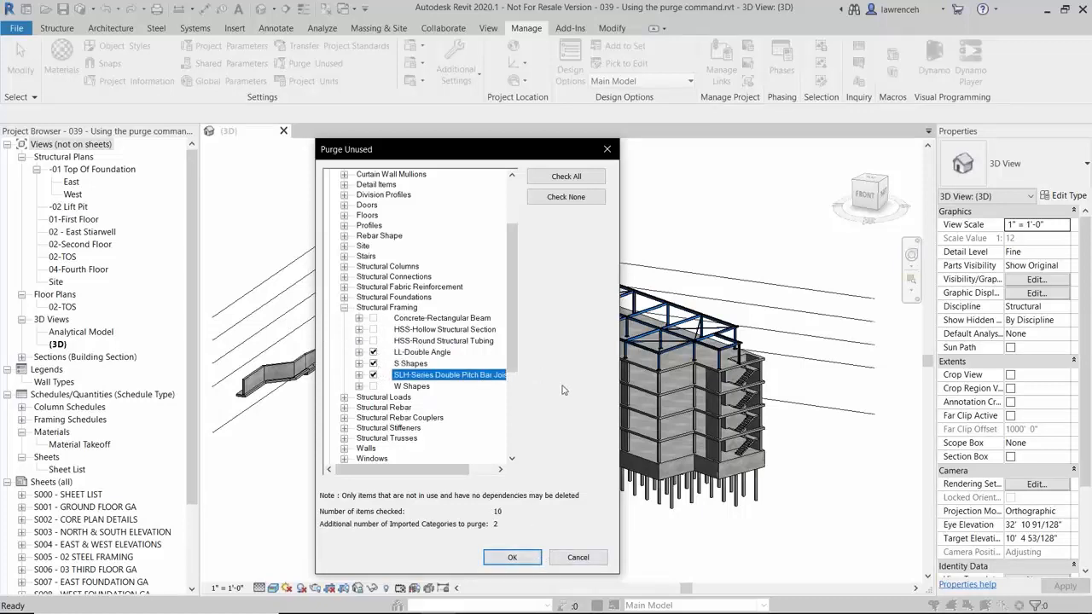
# Check all unused items and purge them, and run a second purge after expanding the leftover appearance assets and materials
pyautogui.click(572, 180)
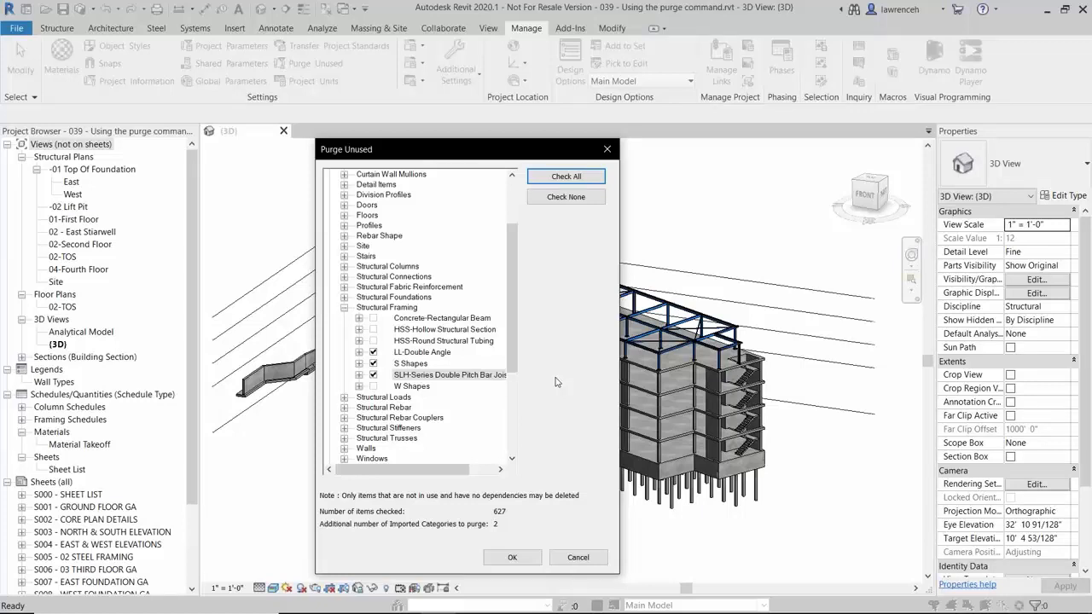
pyautogui.click(515, 559)
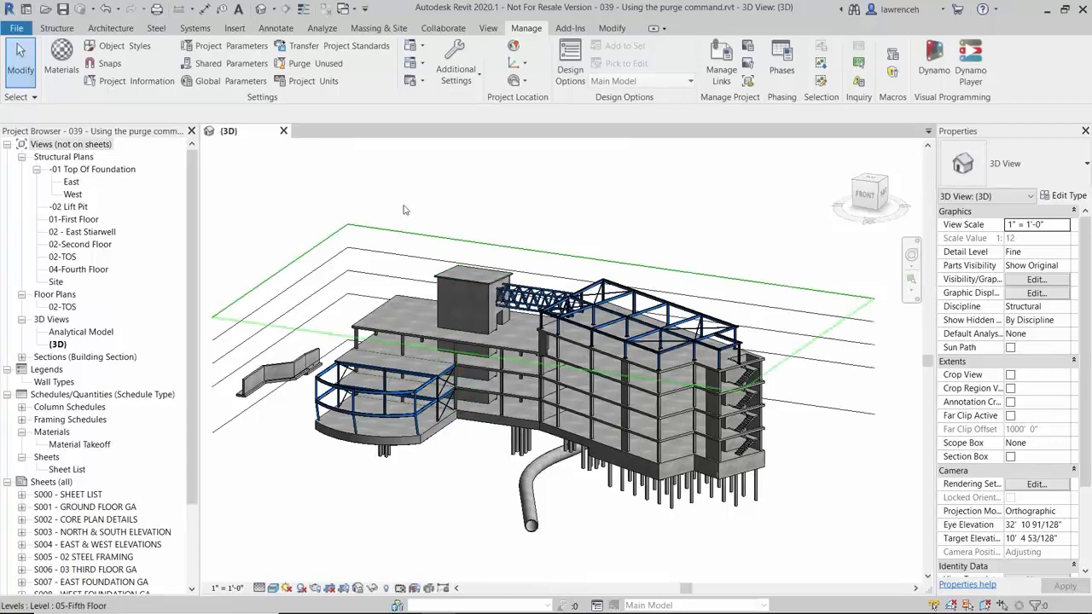
pyautogui.click(337, 67)
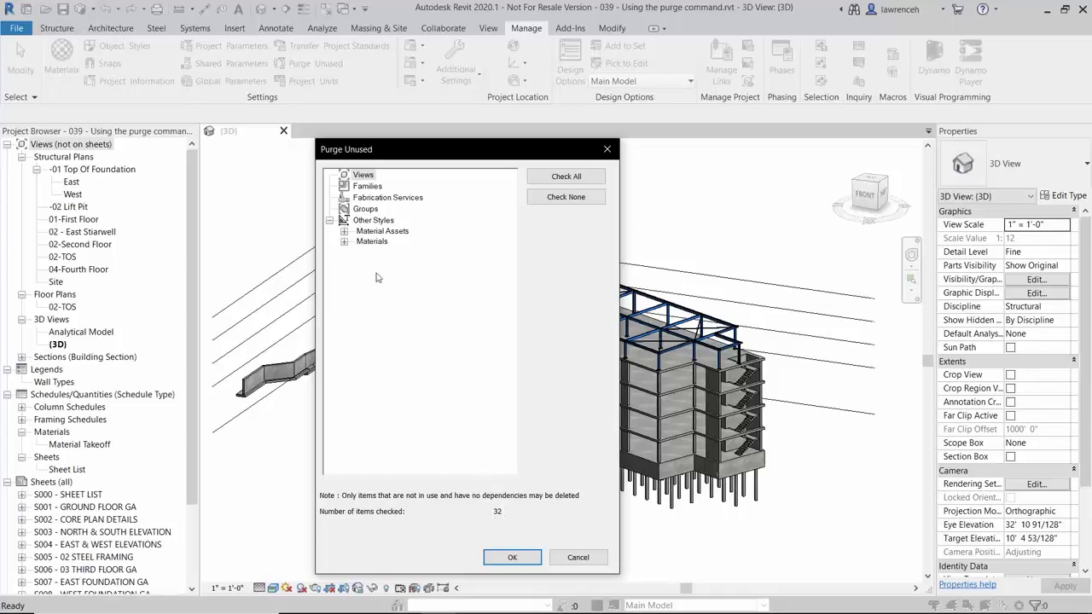
pyautogui.click(345, 232)
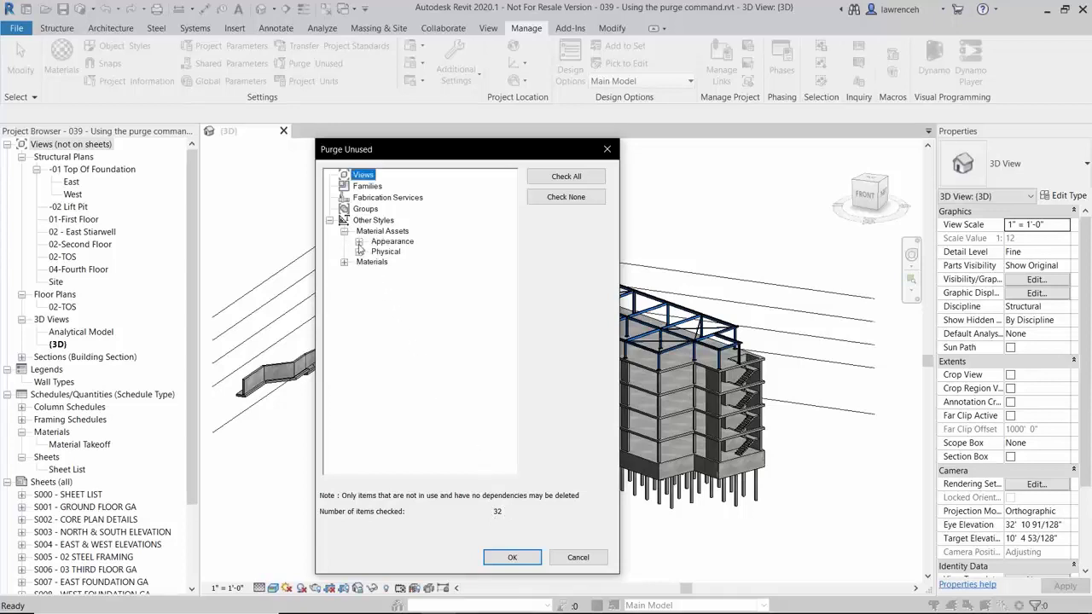
pyautogui.click(359, 242)
pyautogui.click(345, 331)
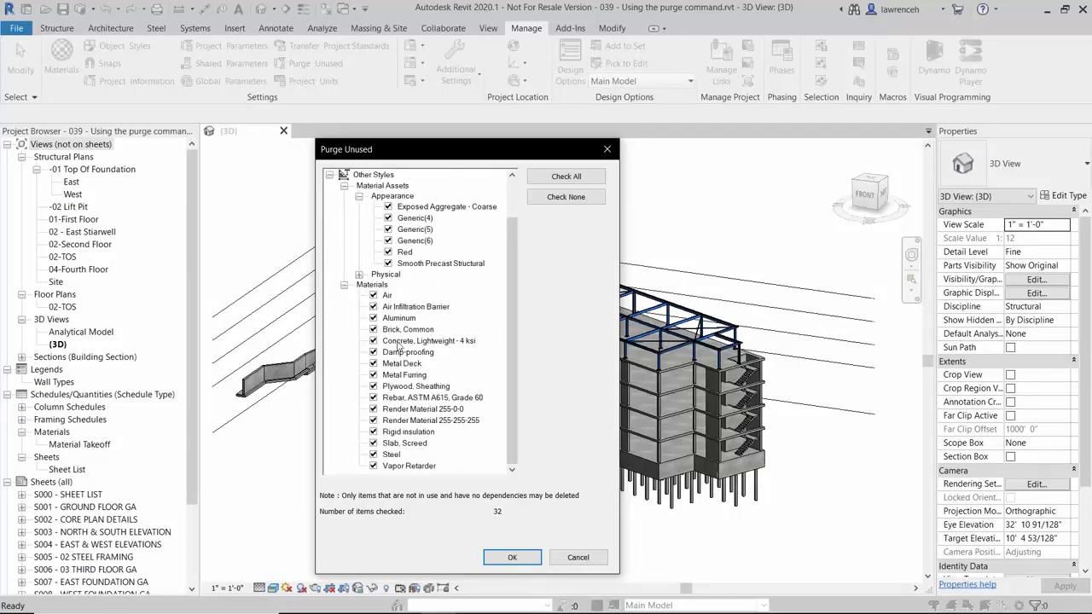
pyautogui.scroll(2, 401, 347)
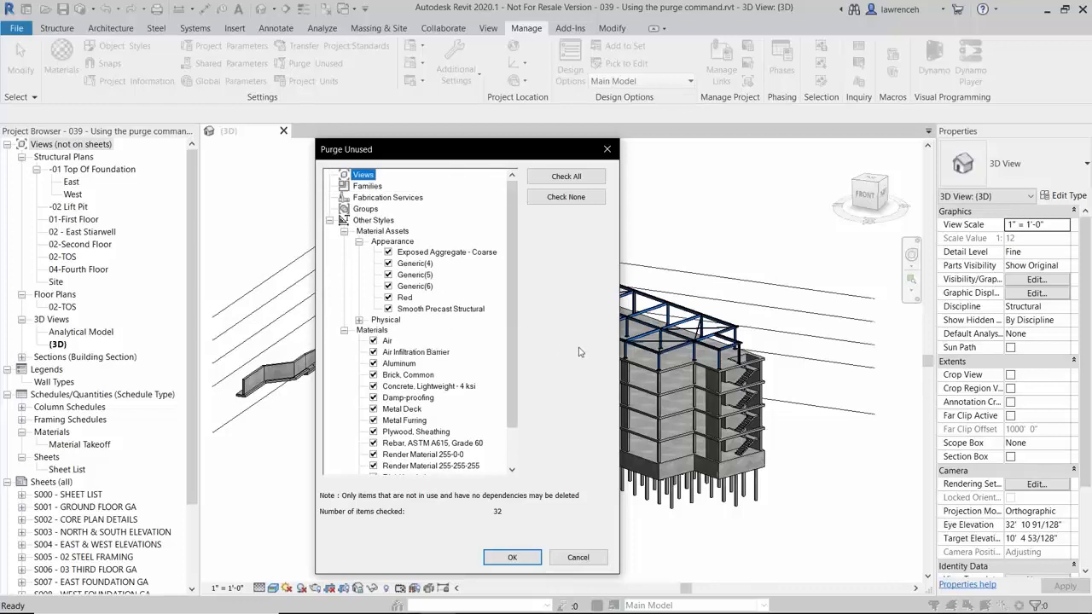
pyautogui.click(523, 562)
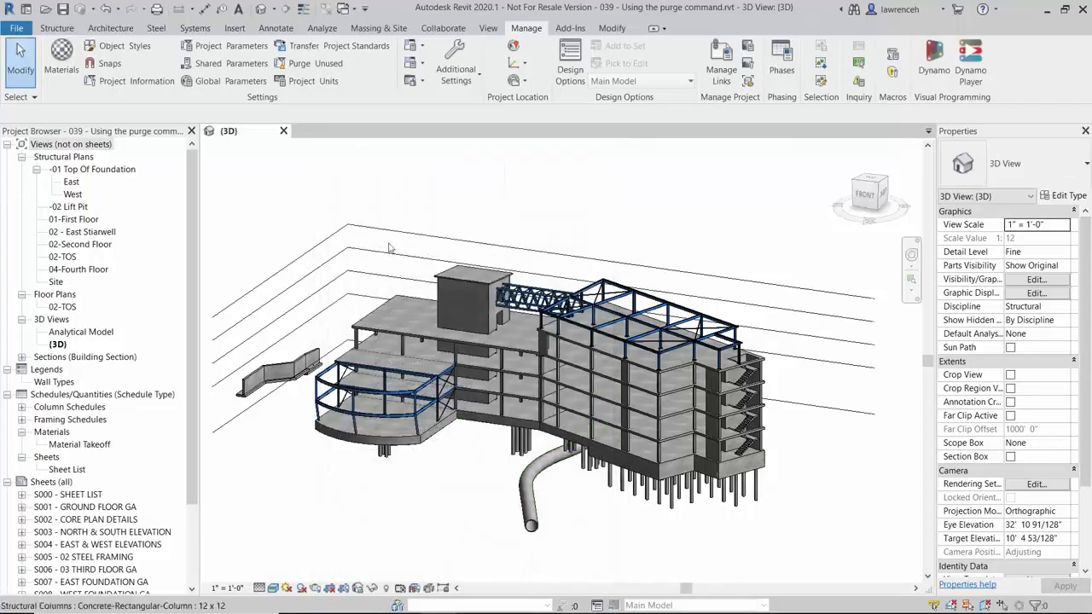
# Purge the remaining unused material assets and run Purge Unused once more to check for leftovers
pyautogui.click(314, 66)
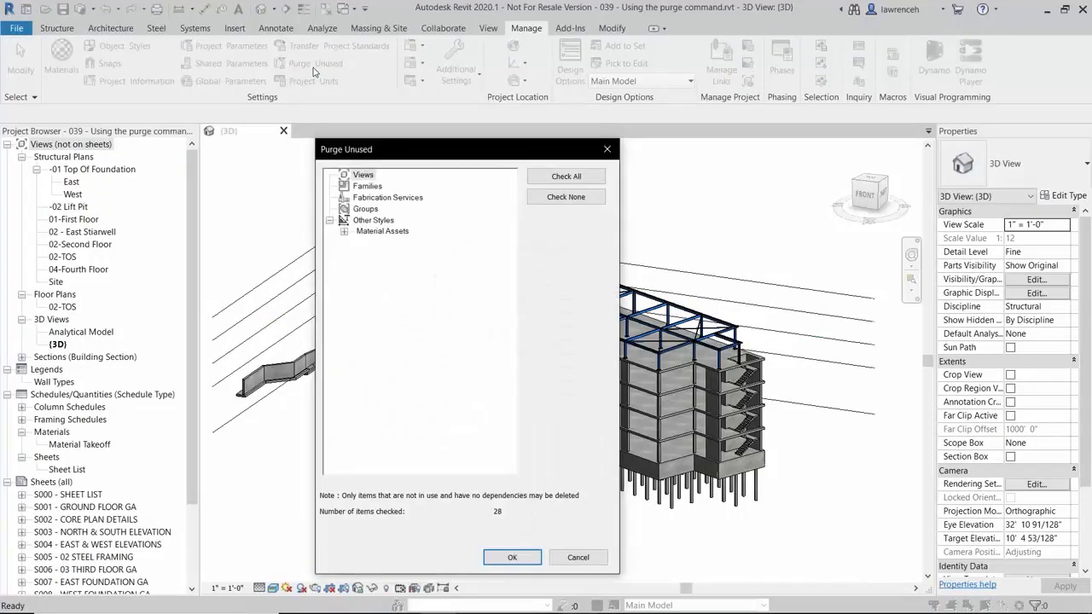
pyautogui.click(513, 558)
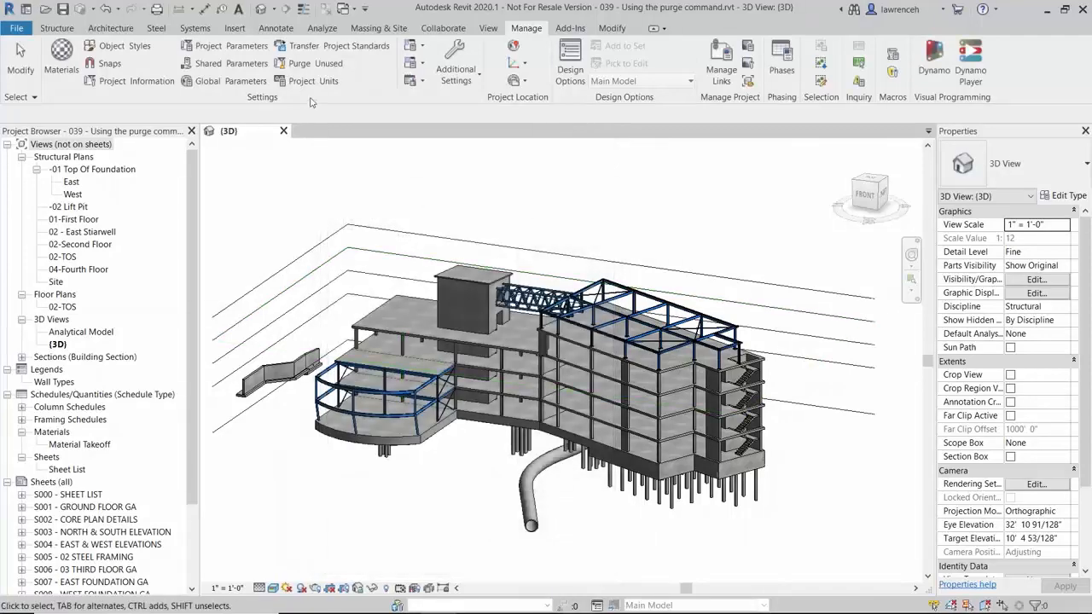
pyautogui.click(314, 64)
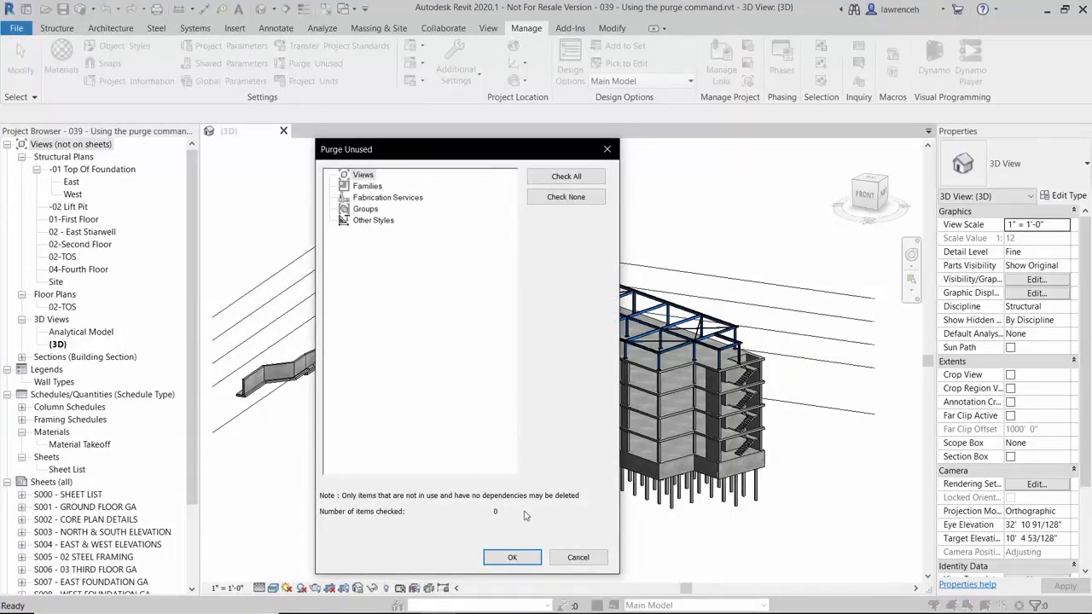
pyautogui.click(518, 560)
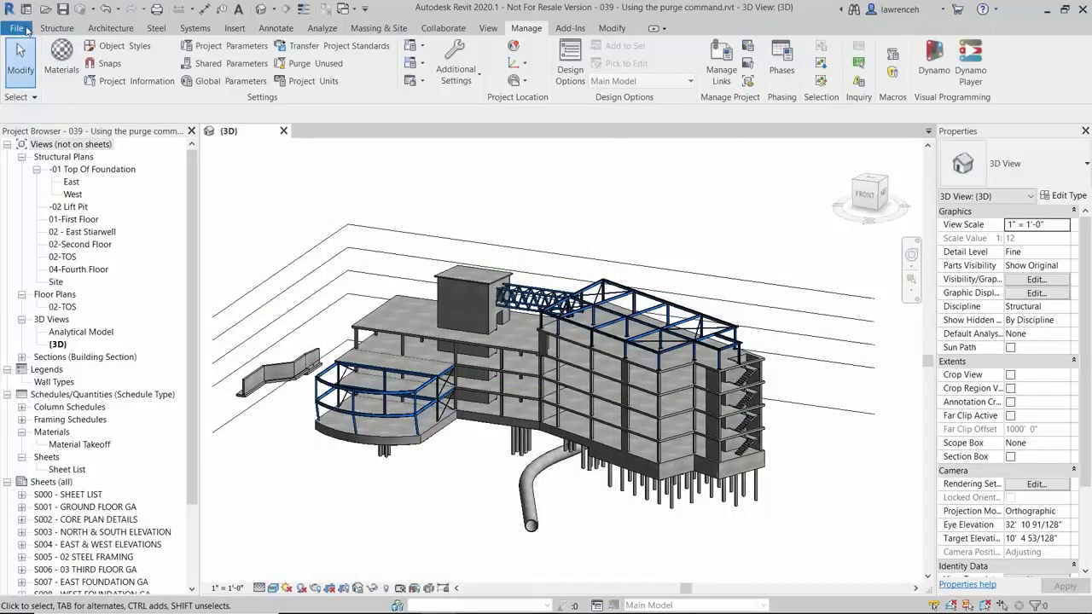
# Save the purged model as 039 - Using the purge command - PURGE.rvt and compare its file size with the original in File Explorer
pyautogui.click(28, 28)
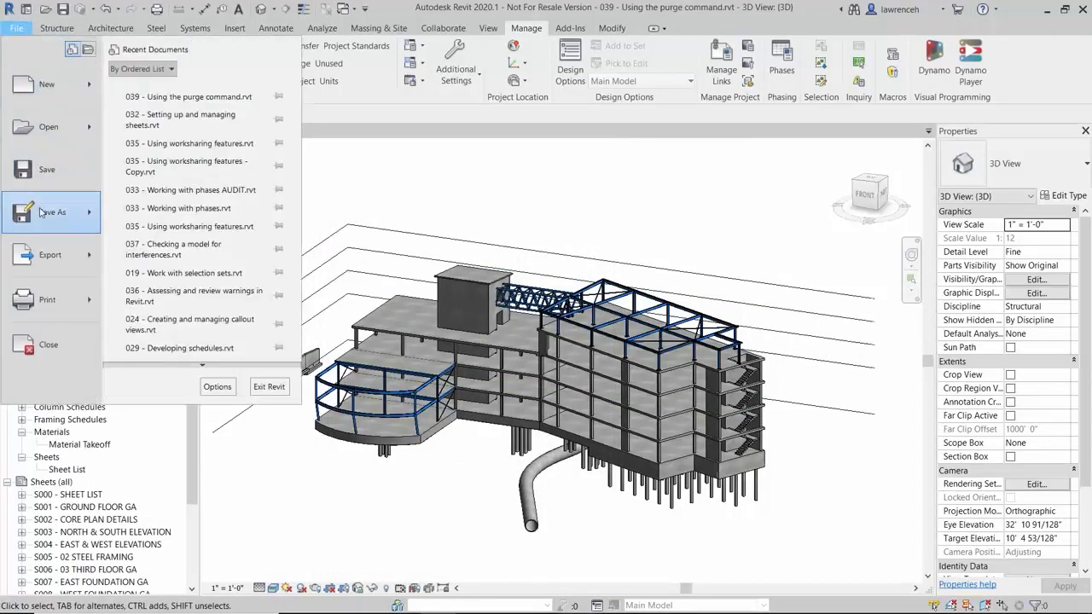
pyautogui.moveTo(41, 212)
pyautogui.click(197, 162)
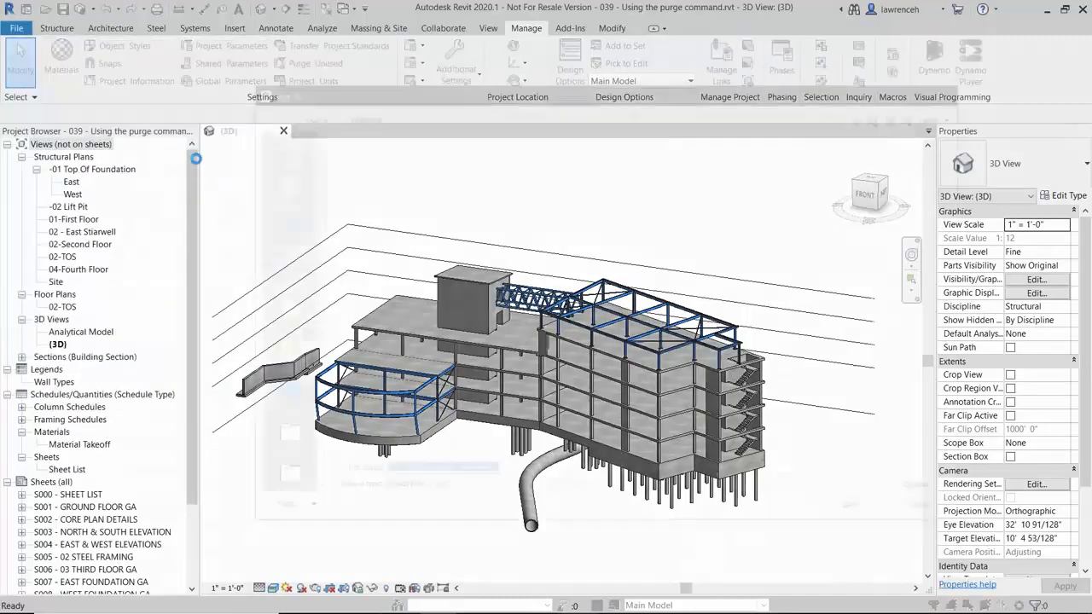
pyautogui.click(484, 475)
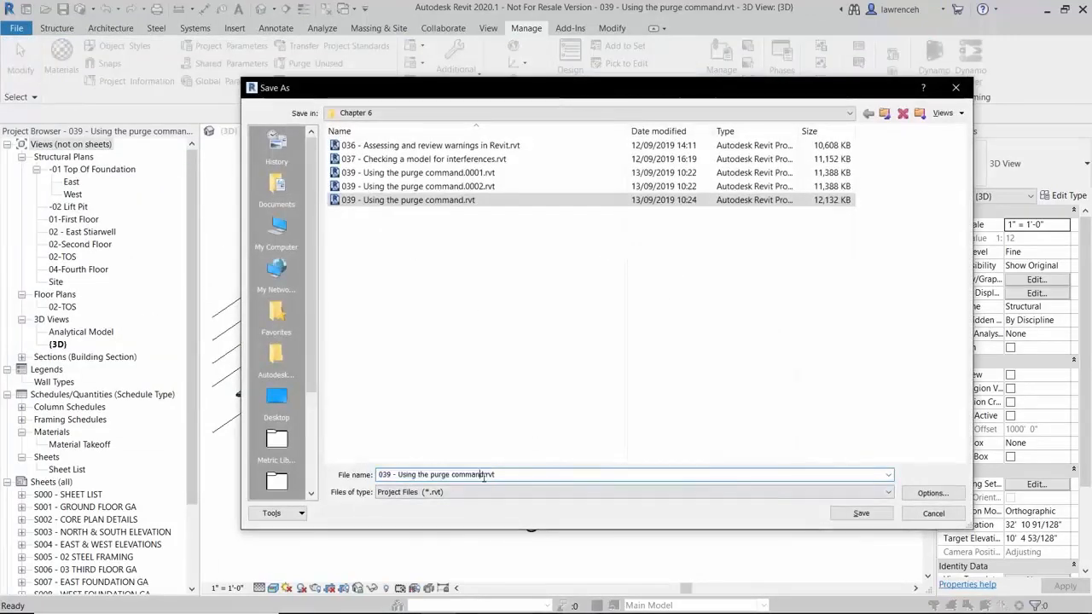
pyautogui.write('- P')
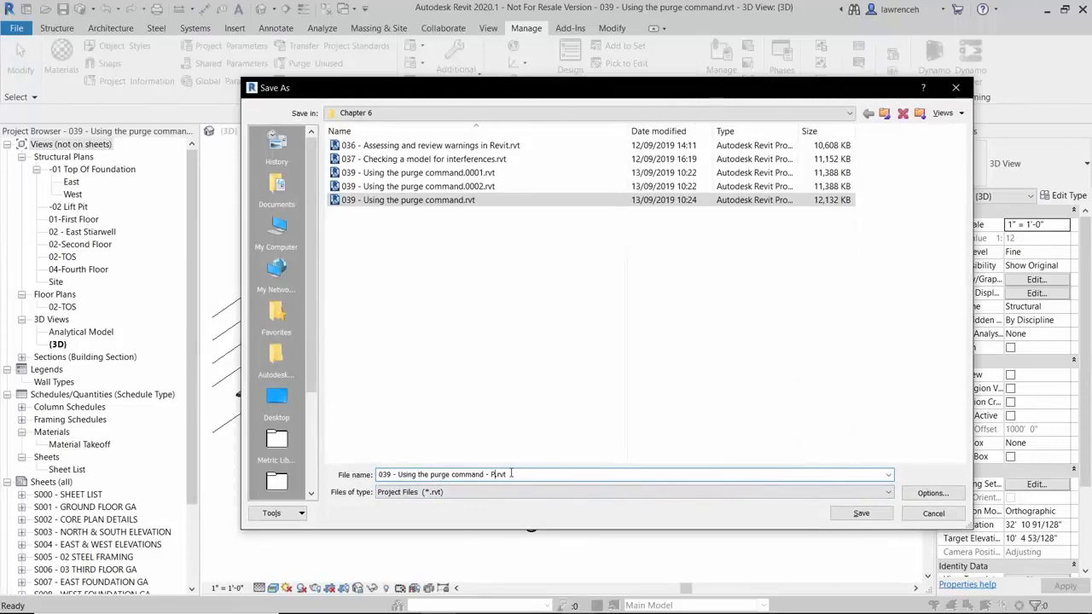
pyautogui.write('URGE')
pyautogui.click(862, 513)
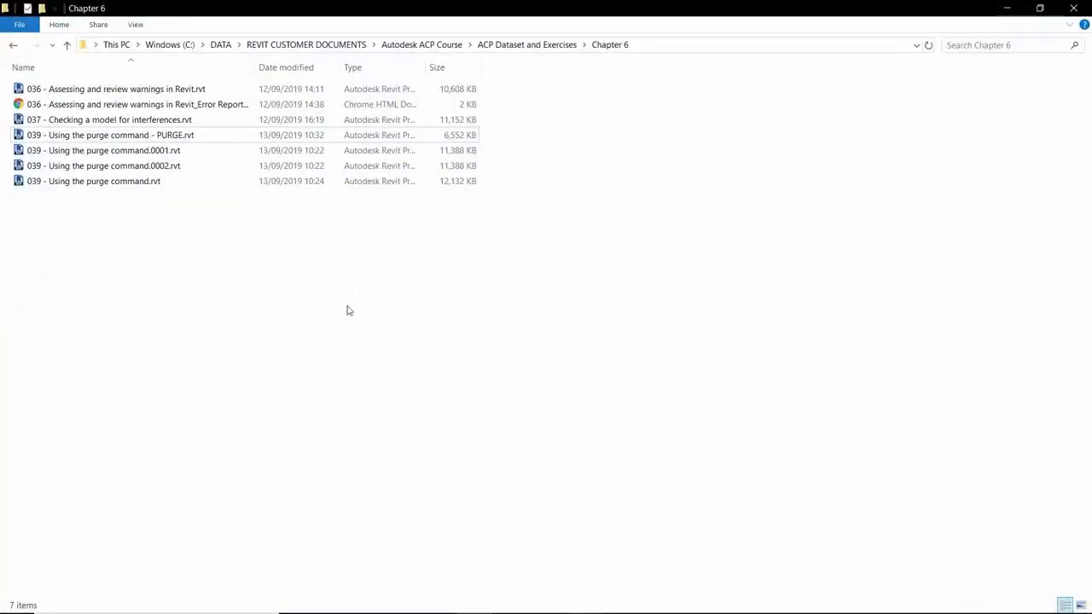
pyautogui.click(124, 186)
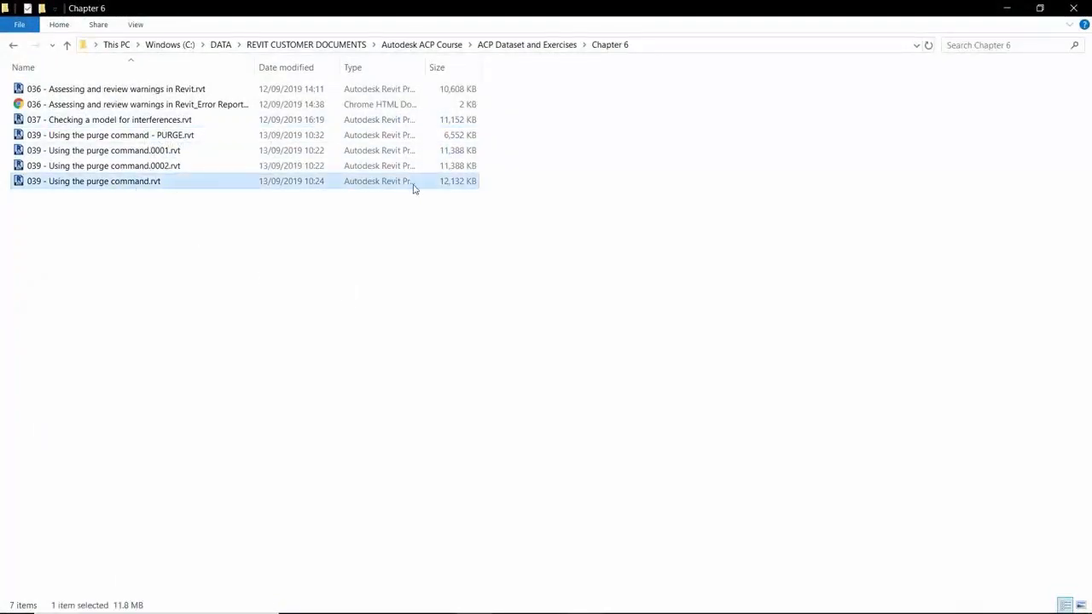
pyautogui.click(202, 139)
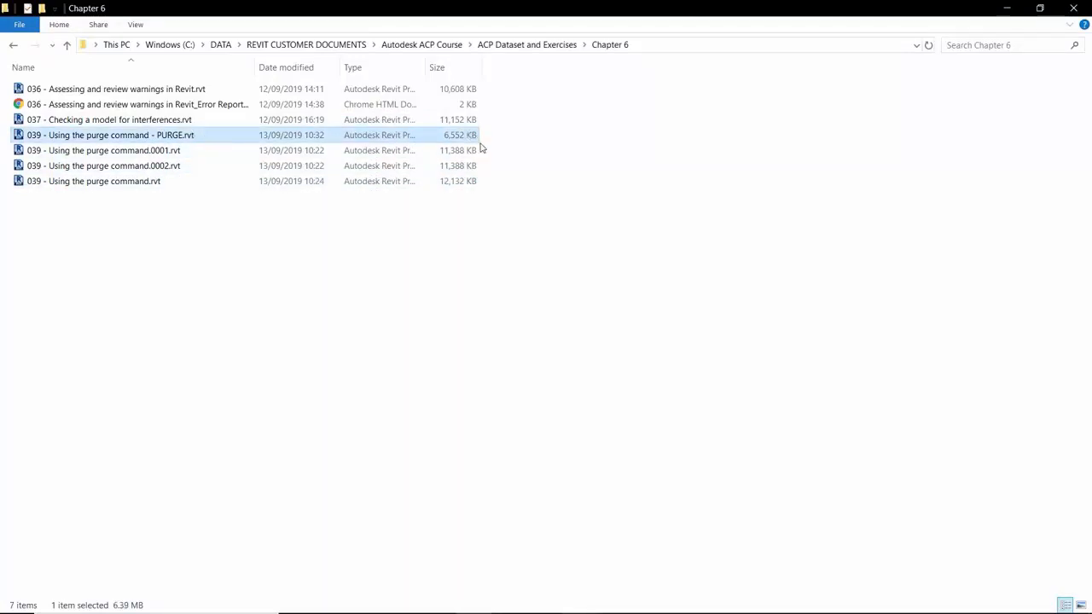
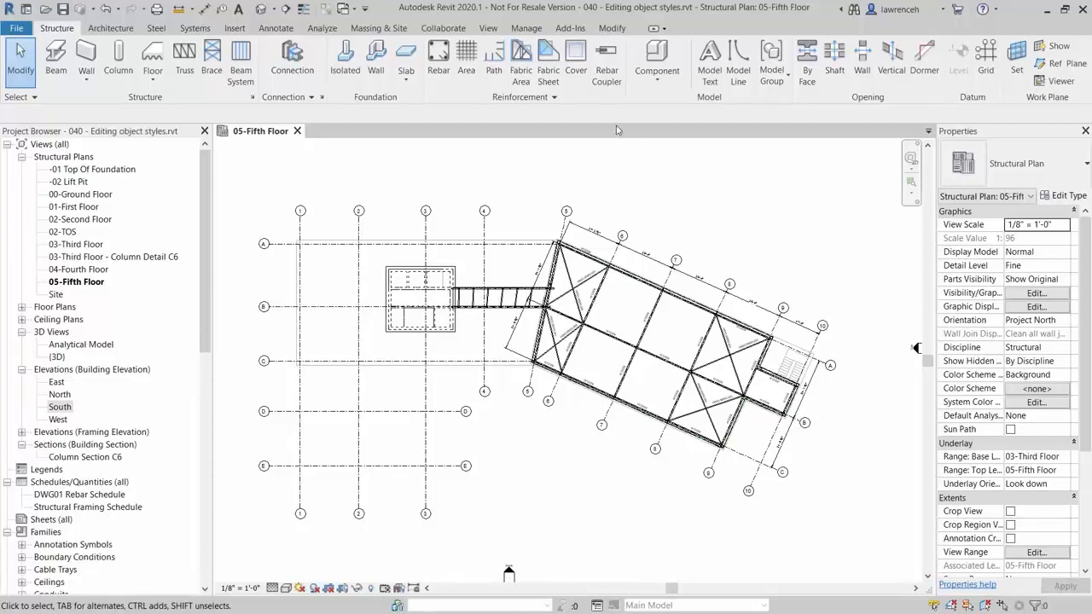
# Open Object Styles in the 040 - Editing object styles model and examine the annotation, analytical model, imported and model object categories
pyautogui.click(526, 29)
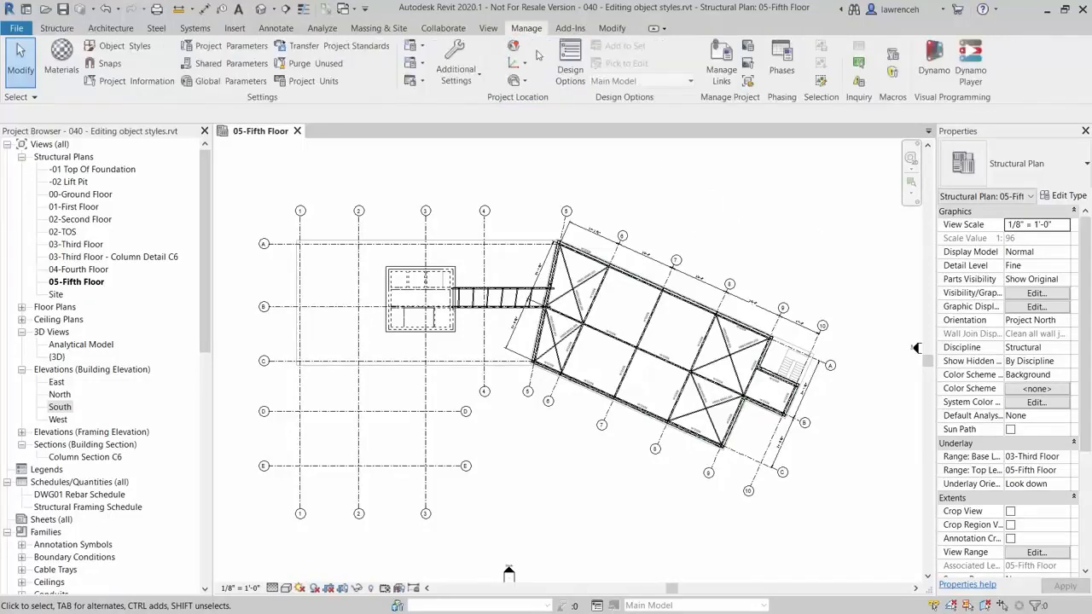
pyautogui.click(126, 46)
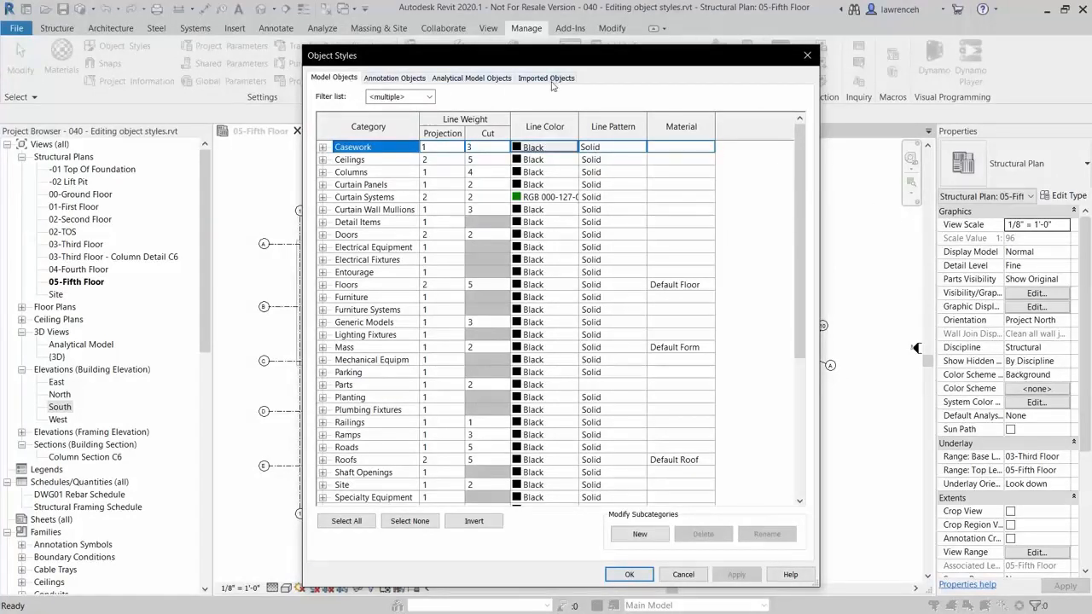
pyautogui.click(394, 77)
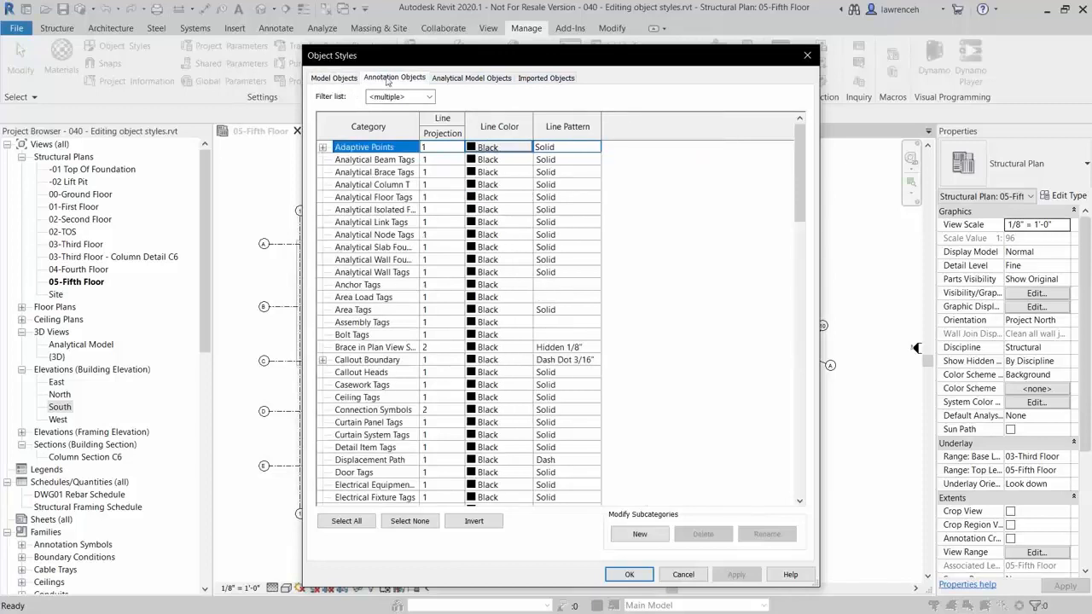
pyautogui.click(453, 78)
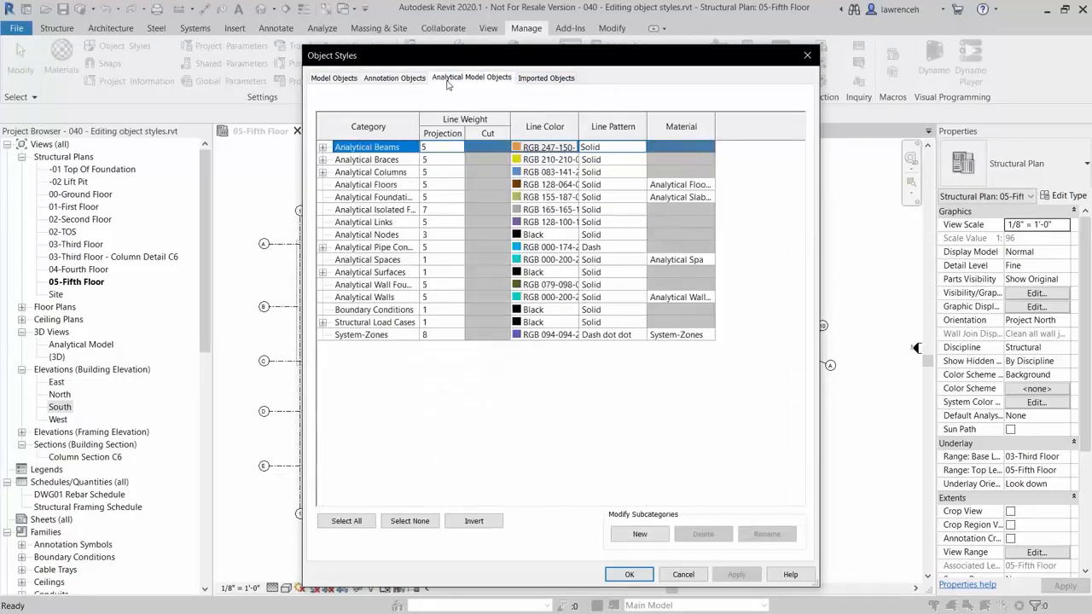
pyautogui.click(531, 82)
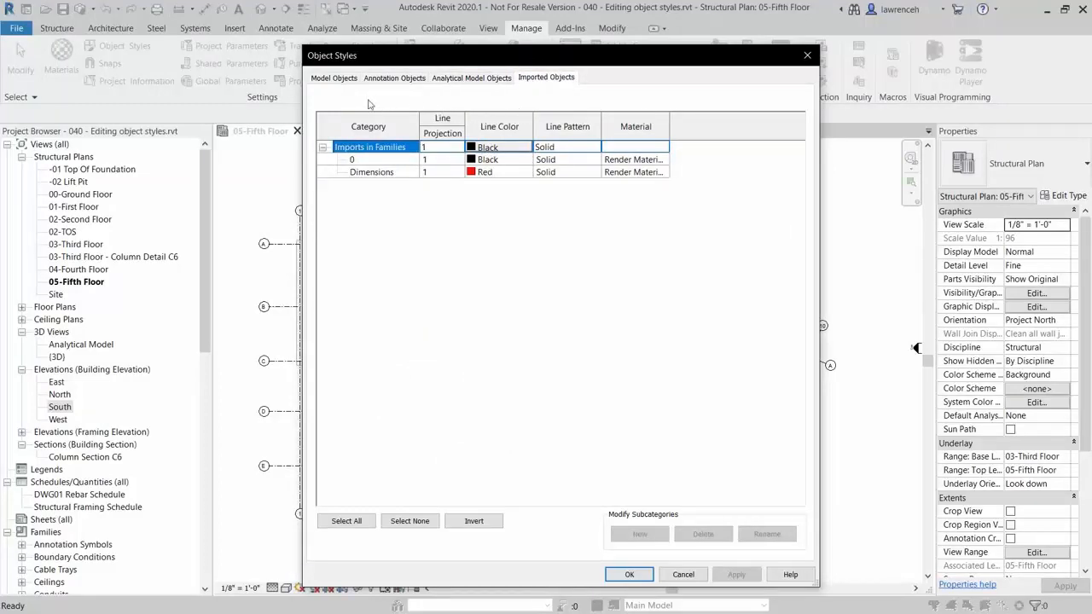
pyautogui.click(333, 81)
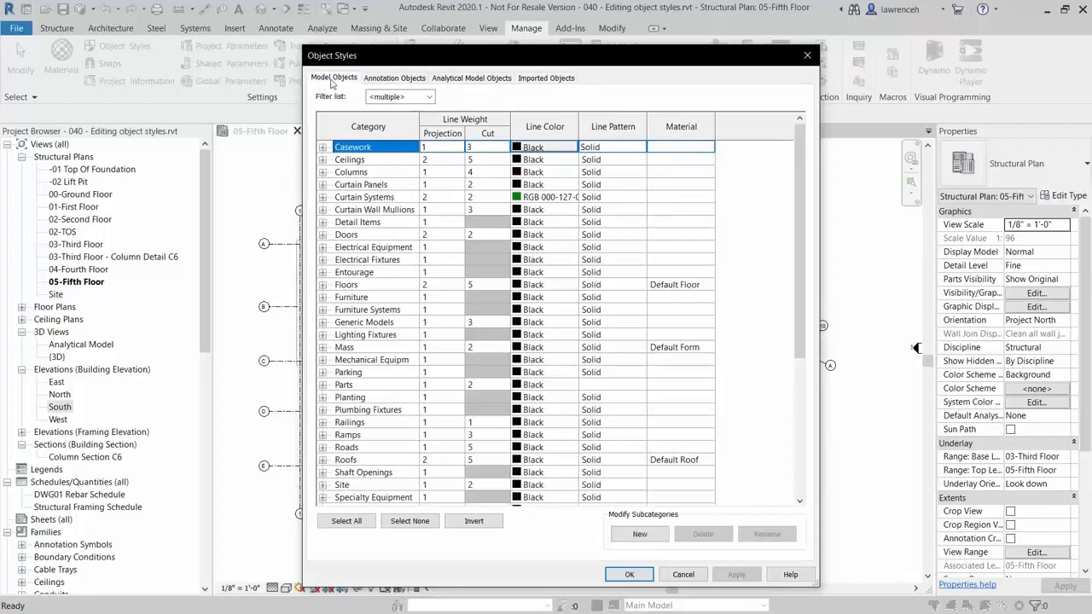
pyautogui.moveTo(684, 56); pyautogui.dragTo(685, 56)
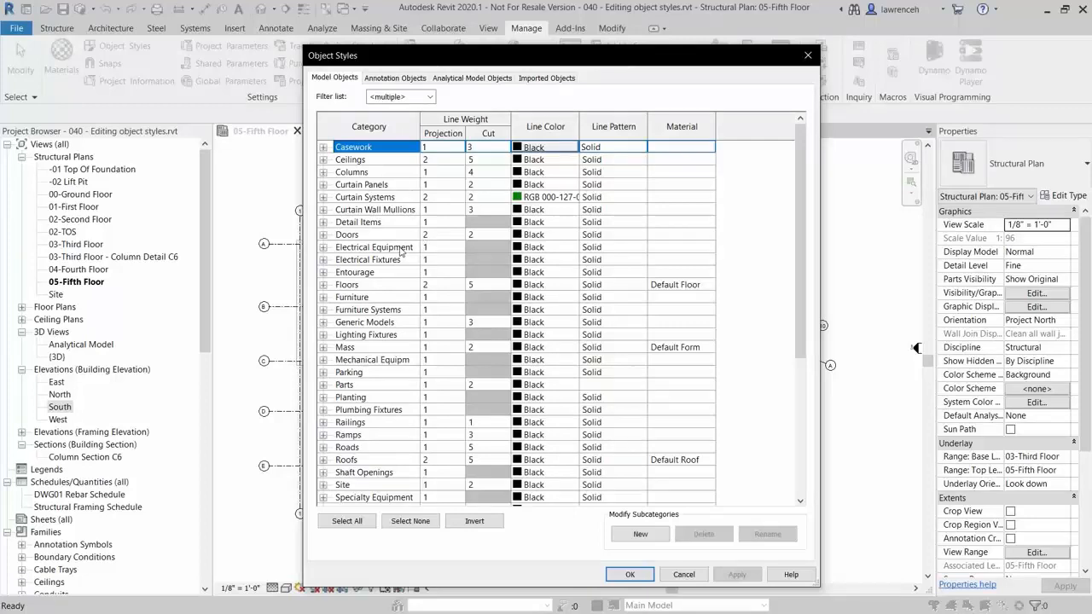
# Set the line color of the Parapet Framing subcategory under Structural Framing to Green
pyautogui.scroll(-6, 400, 250)
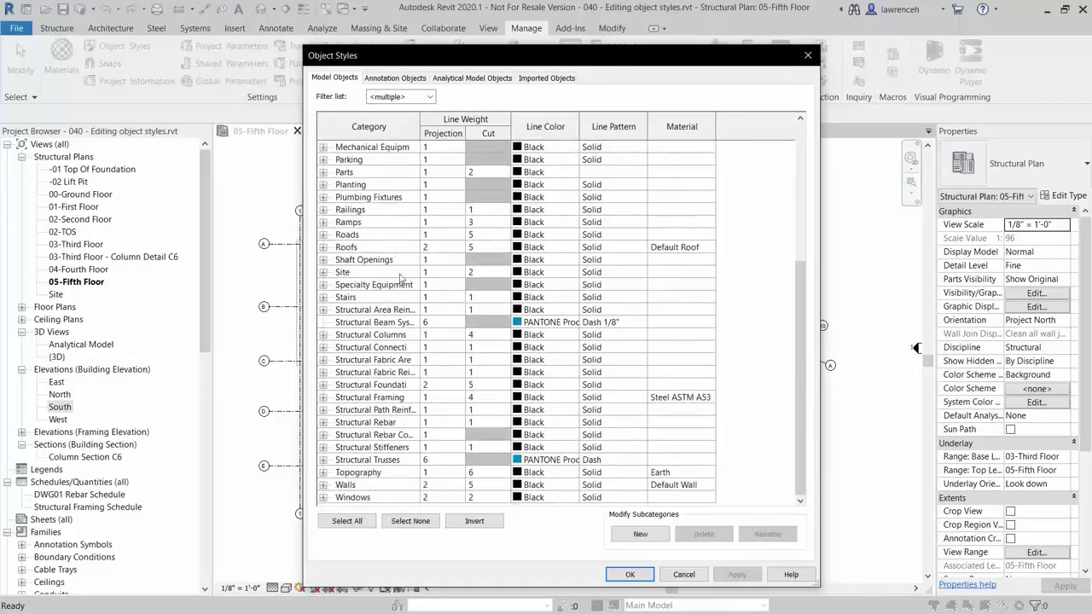
pyautogui.click(377, 399)
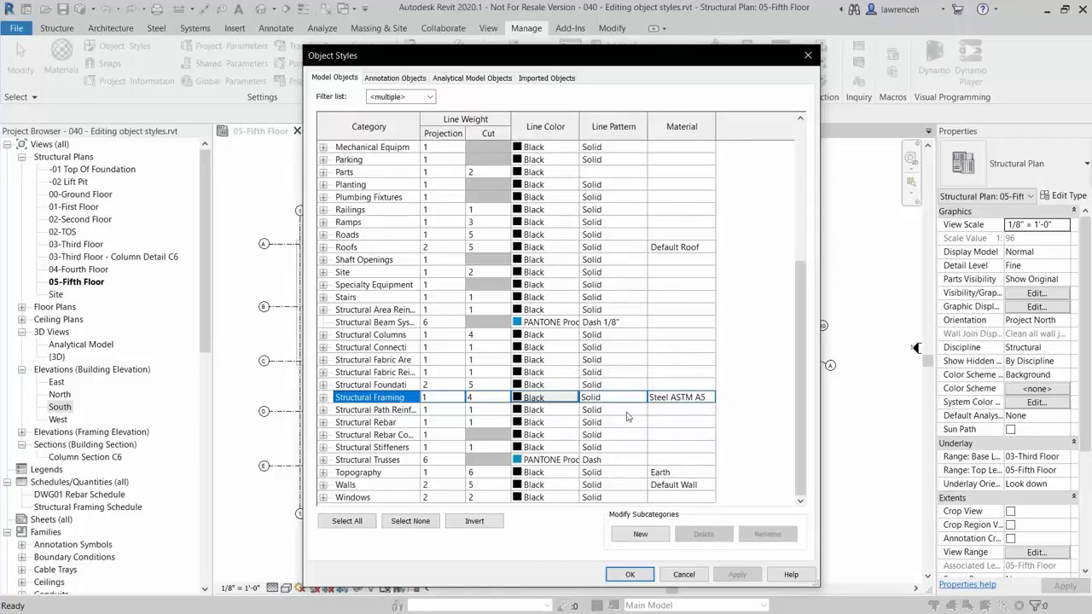
pyautogui.click(323, 397)
pyautogui.scroll(-1, 323, 401)
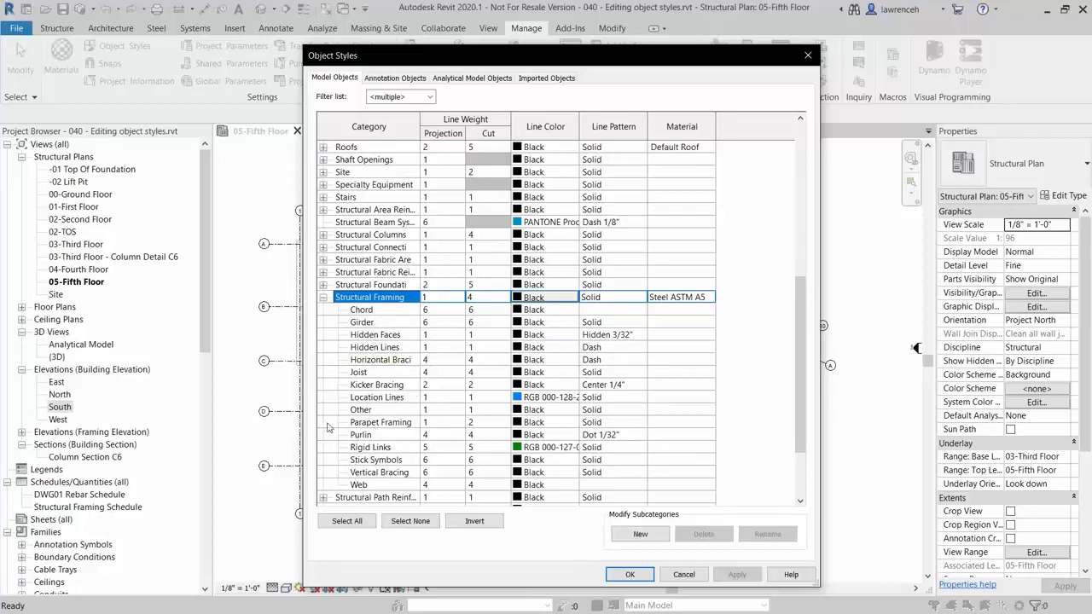
pyautogui.click(398, 425)
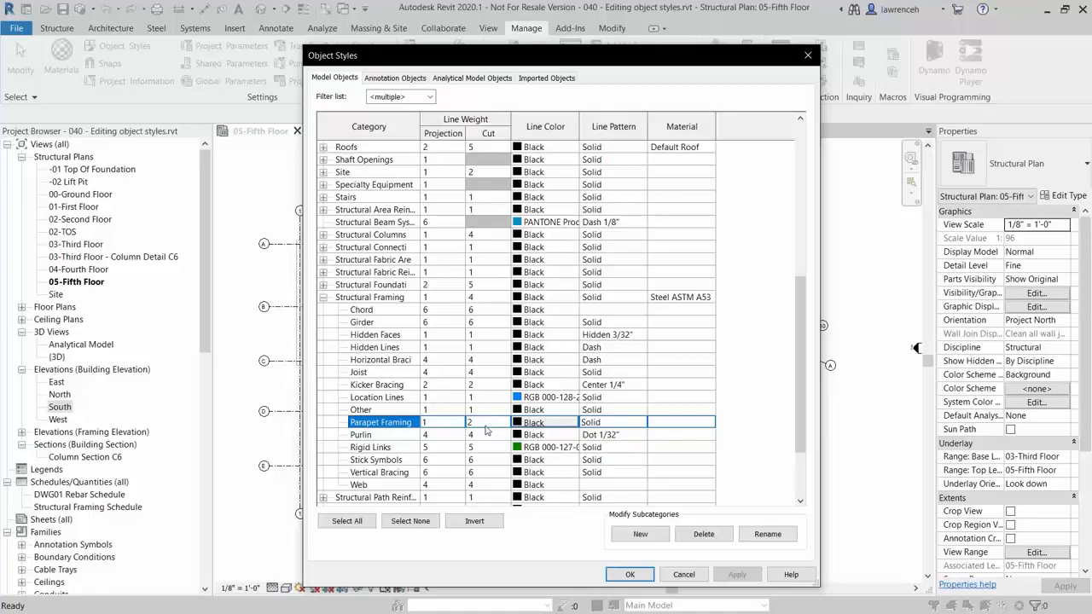
pyautogui.click(524, 425)
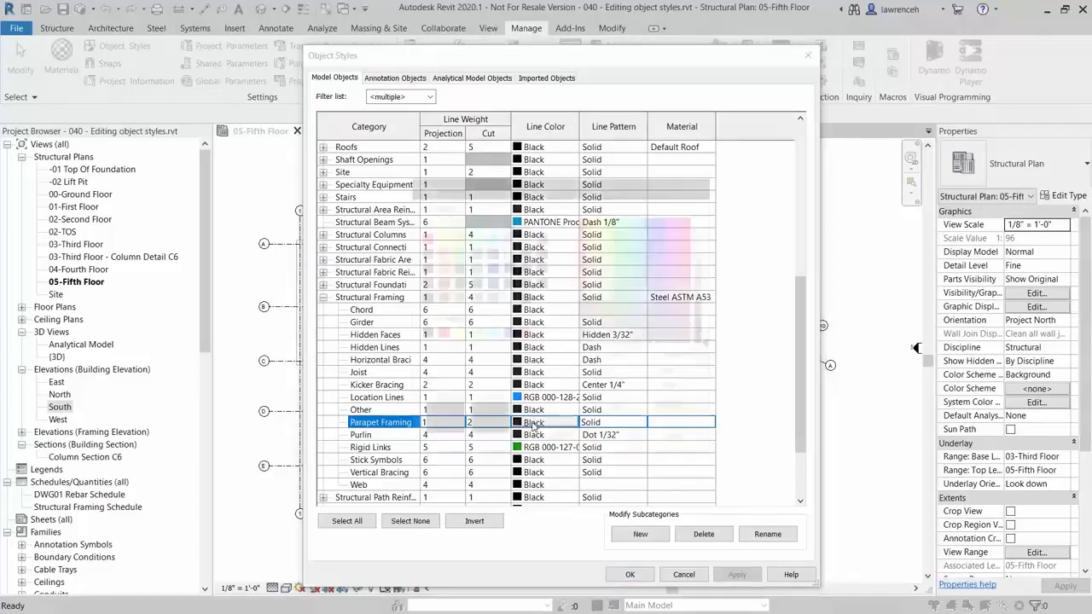
pyautogui.click(473, 334)
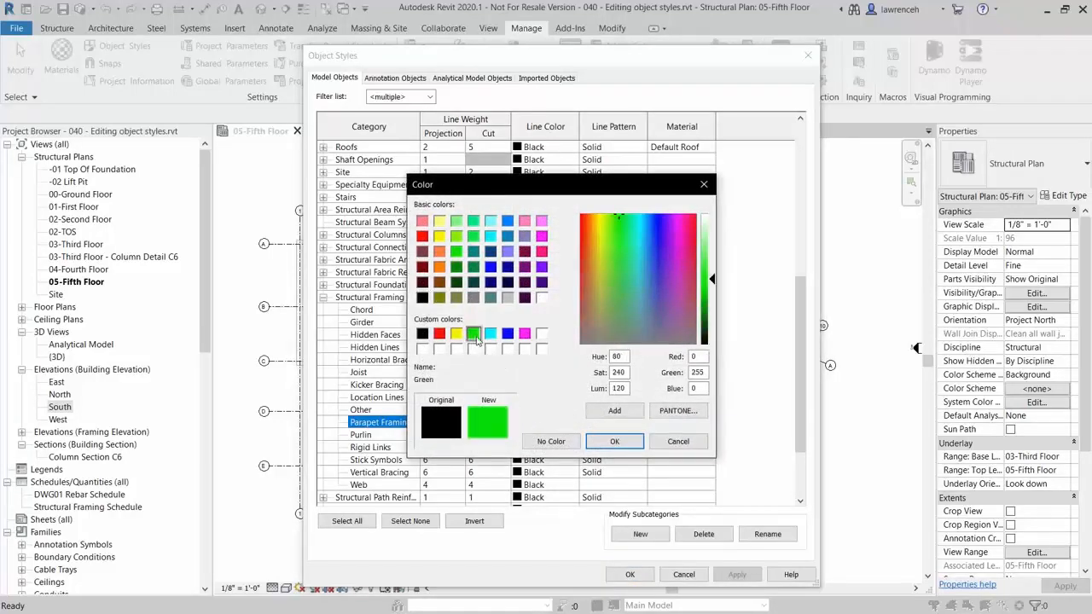
pyautogui.click(614, 441)
# Set the Parapet Framing line pattern to Dash and confirm the object style changes
pyautogui.click(617, 422)
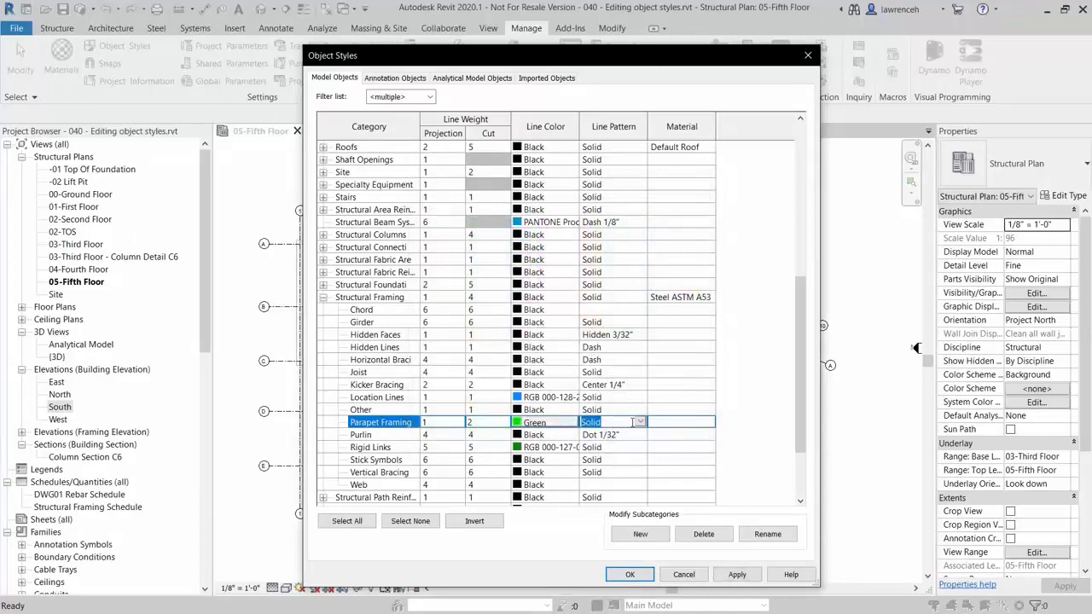
pyautogui.write('Dash')
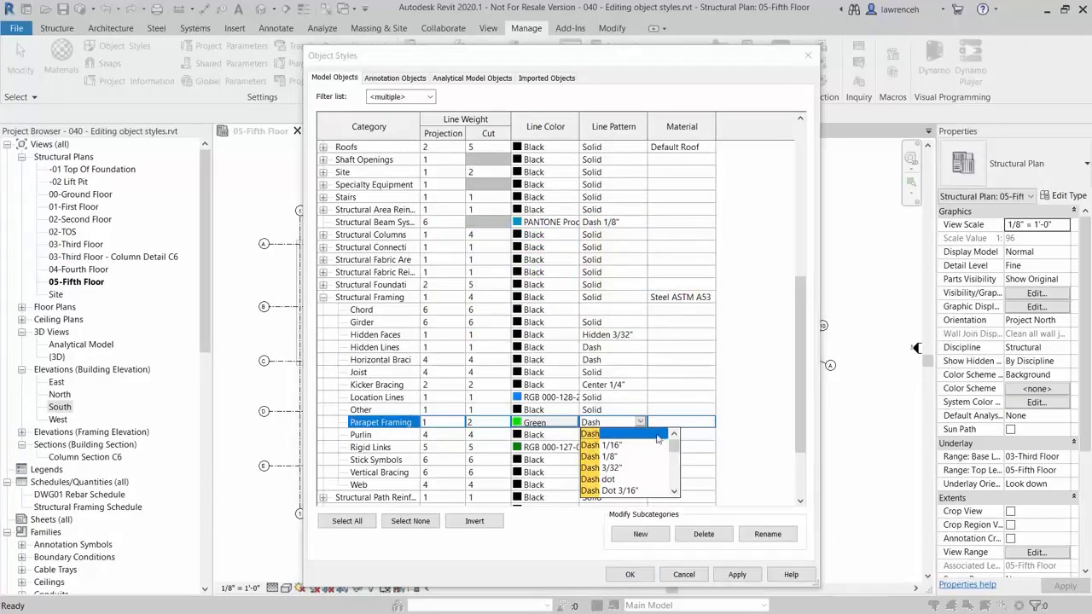
pyautogui.click(612, 436)
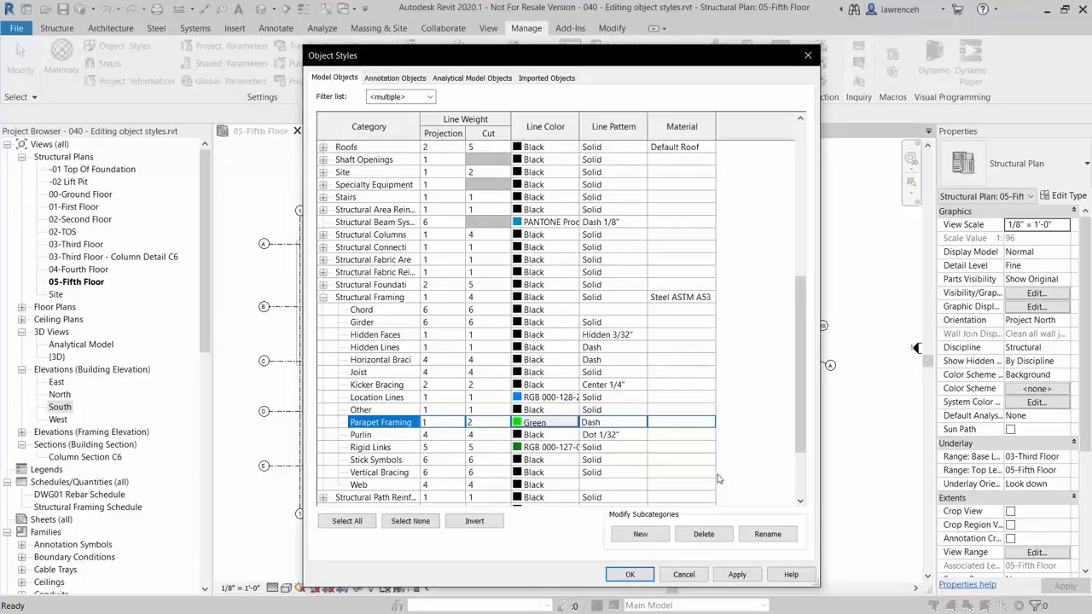
pyautogui.click(633, 574)
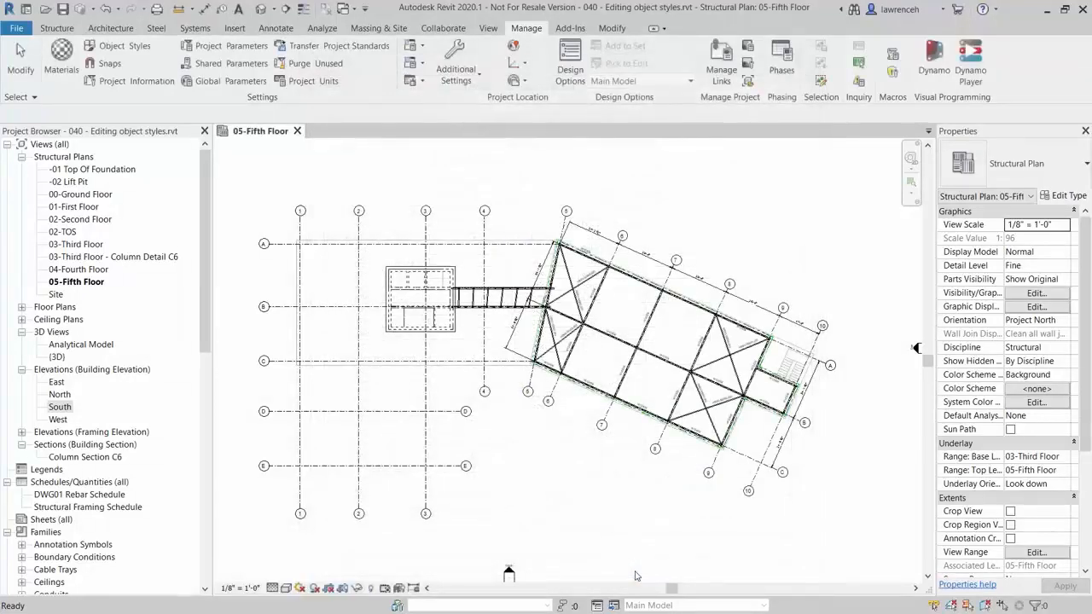
# Examine the parapet framing lines in the 05-Fifth Floor plan and the South elevation, and return to the whole floor plan
pyautogui.scroll(5, 762, 409)
pyautogui.scroll(4, 862, 367)
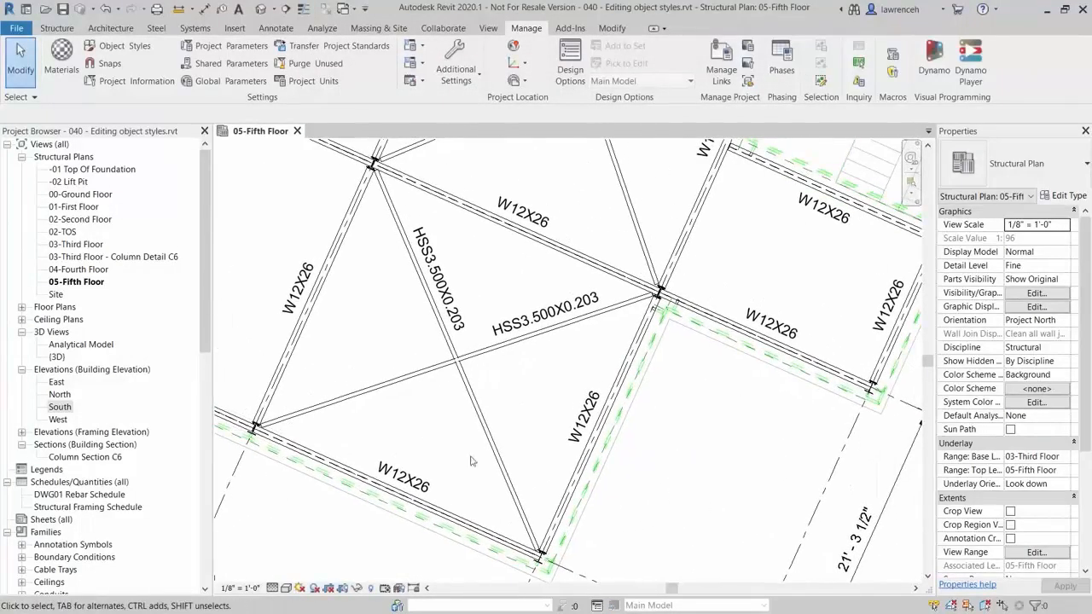
pyautogui.doubleClick(73, 411)
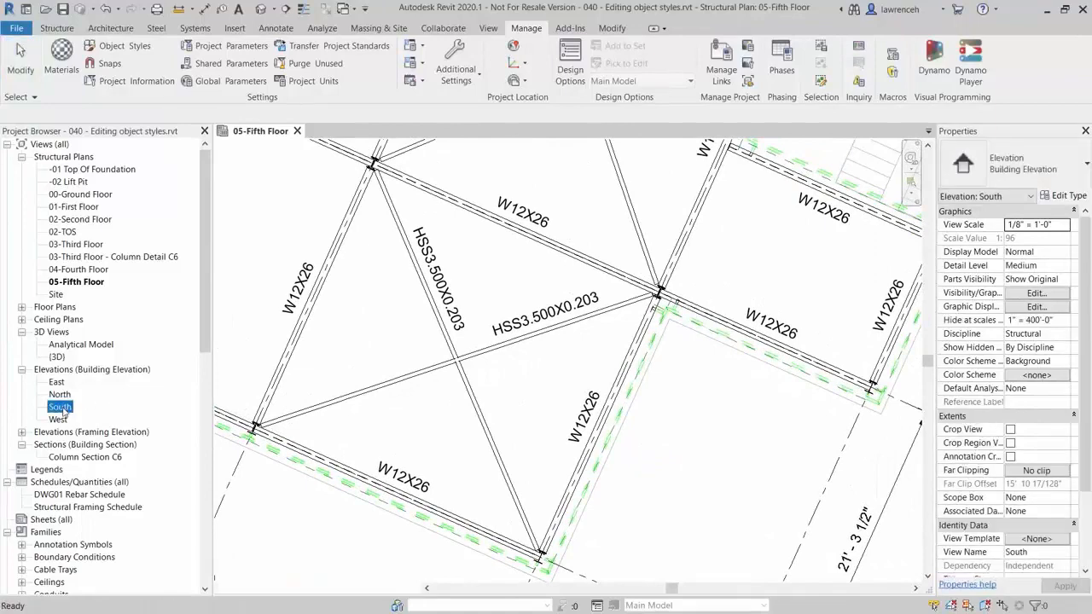
pyautogui.scroll(6, 710, 248)
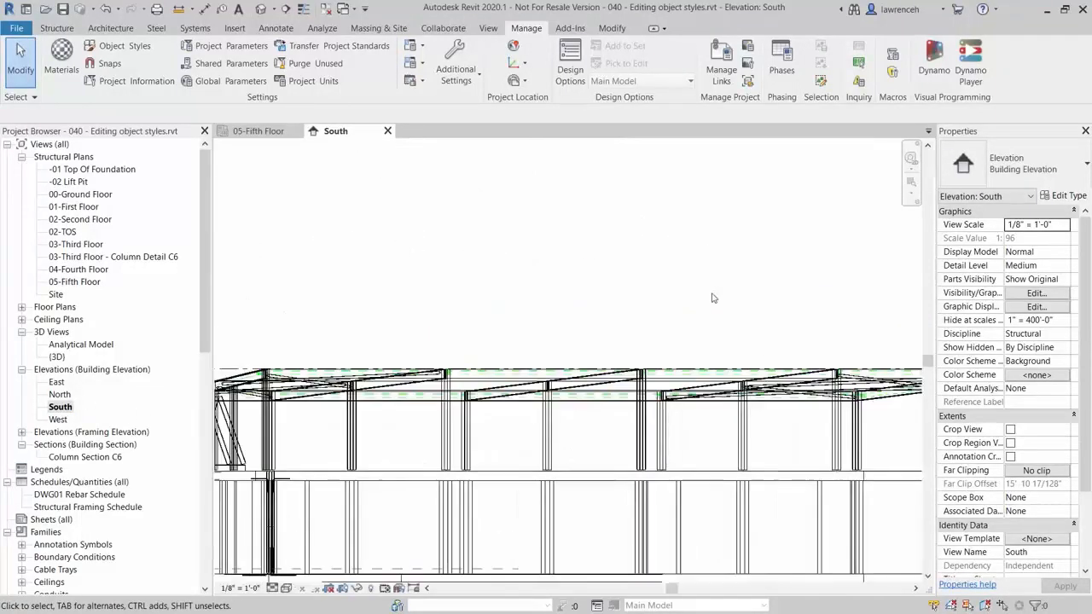
pyautogui.moveTo(741, 306); pyautogui.dragTo(443, 286, button='middle')
pyautogui.moveTo(692, 309); pyautogui.dragTo(506, 284, button='middle')
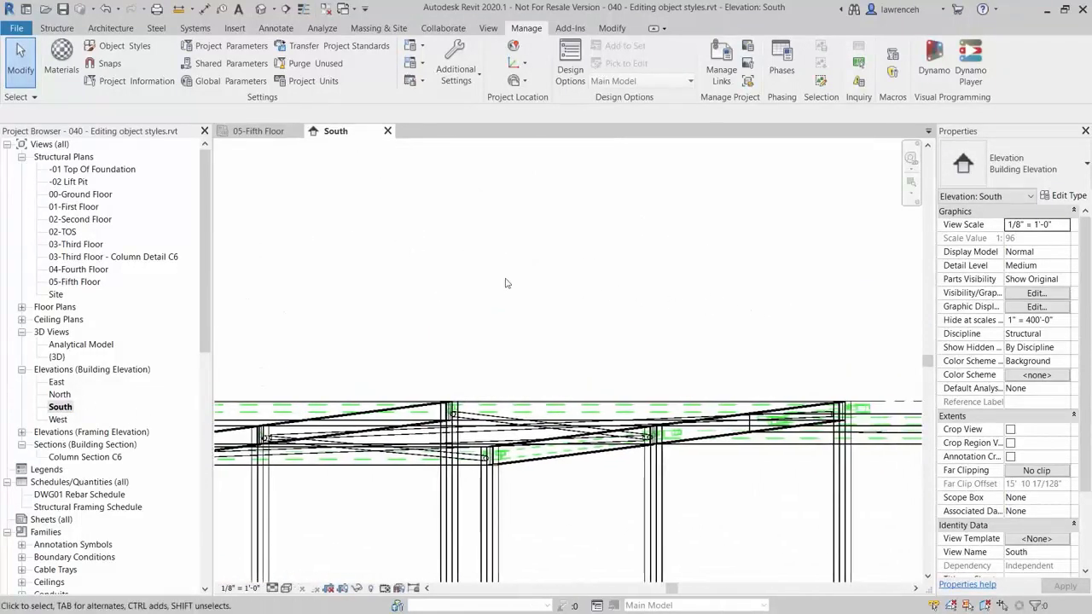
pyautogui.scroll(-6, 608, 331)
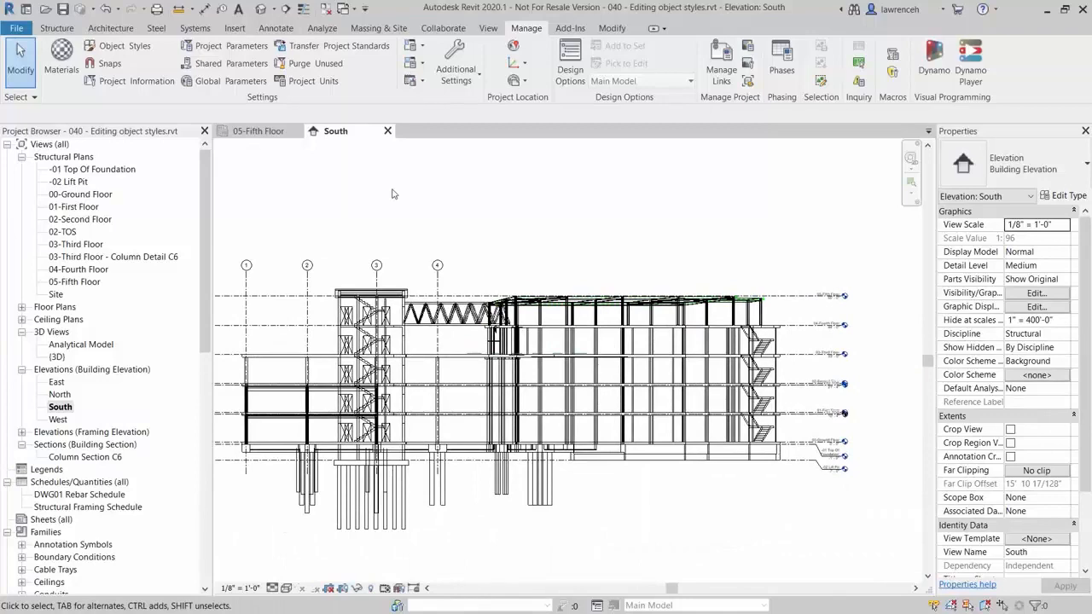
pyautogui.click(270, 137)
pyautogui.moveTo(612, 318); pyautogui.dragTo(715, 421, button='middle')
pyautogui.scroll(-6, 707, 420)
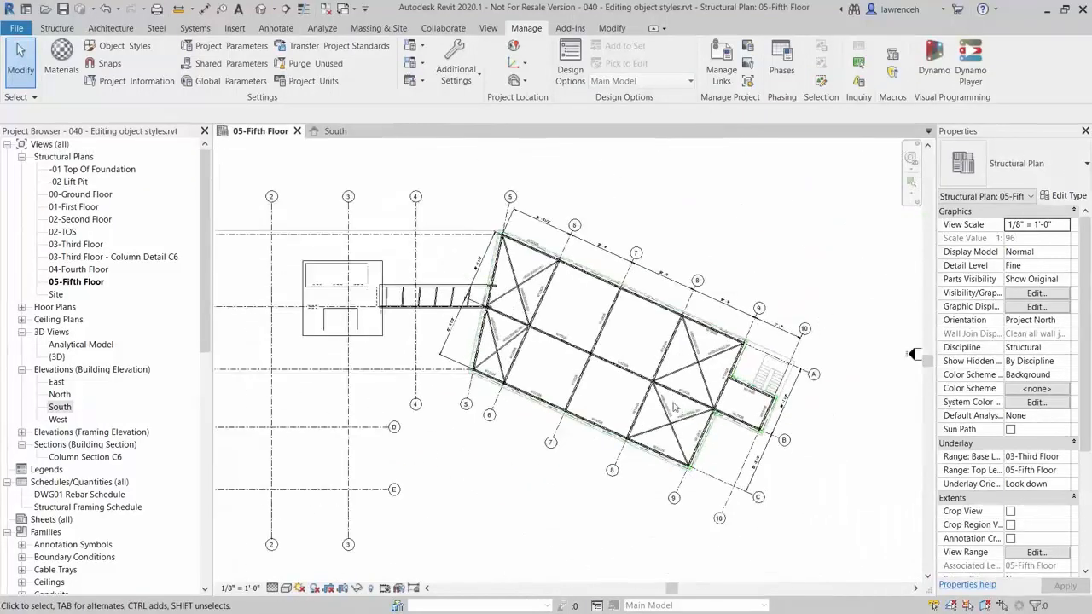
pyautogui.moveTo(539, 342); pyautogui.dragTo(620, 365, button='middle')
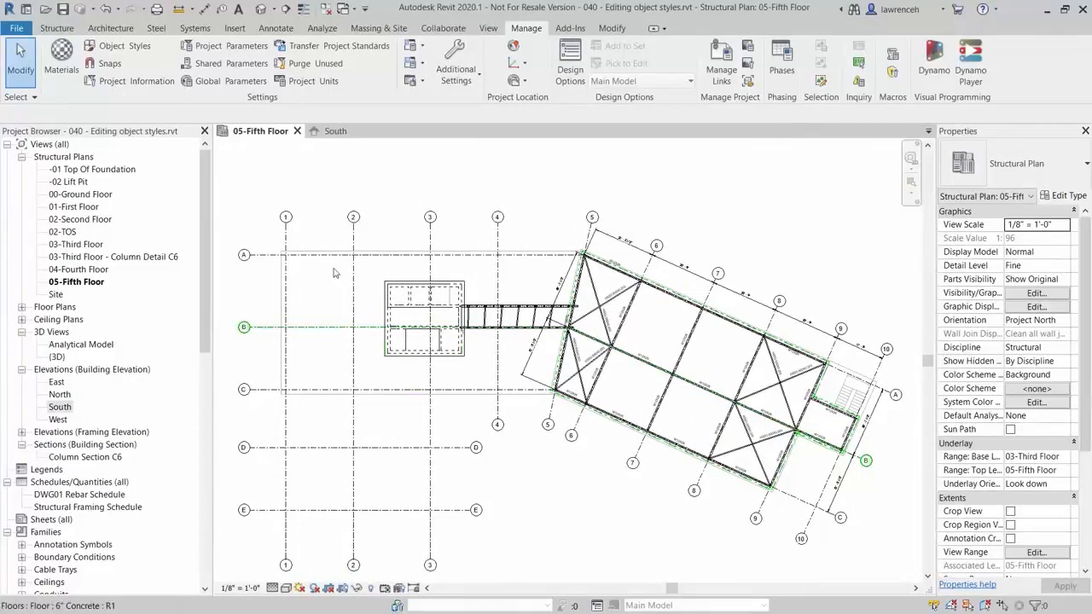
# Open Object Styles and set the projection line weight of the Grid Heads annotation category to 5
pyautogui.click(140, 49)
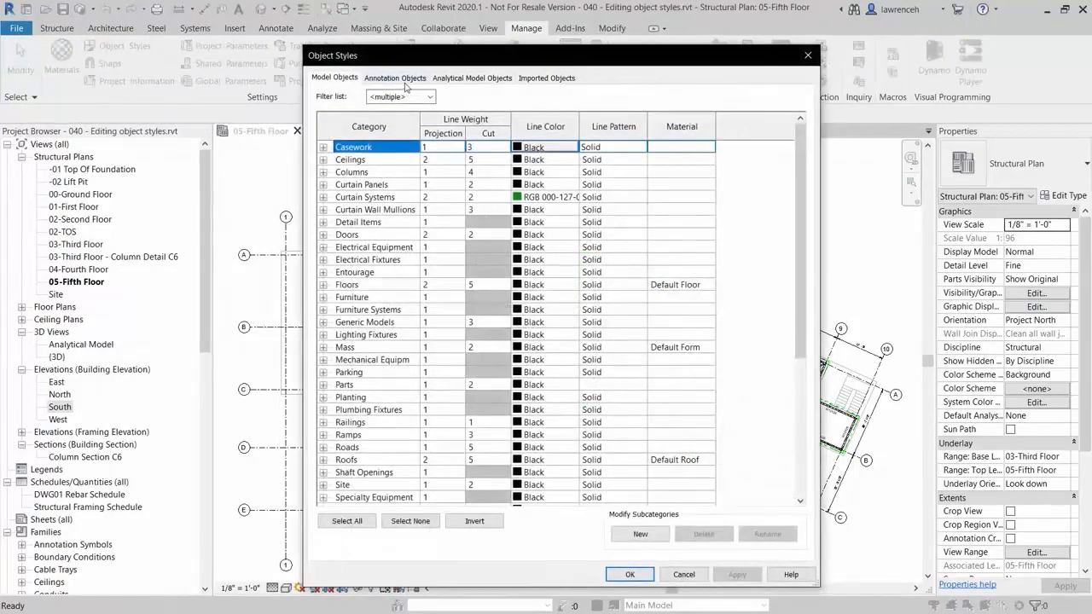
pyautogui.click(421, 82)
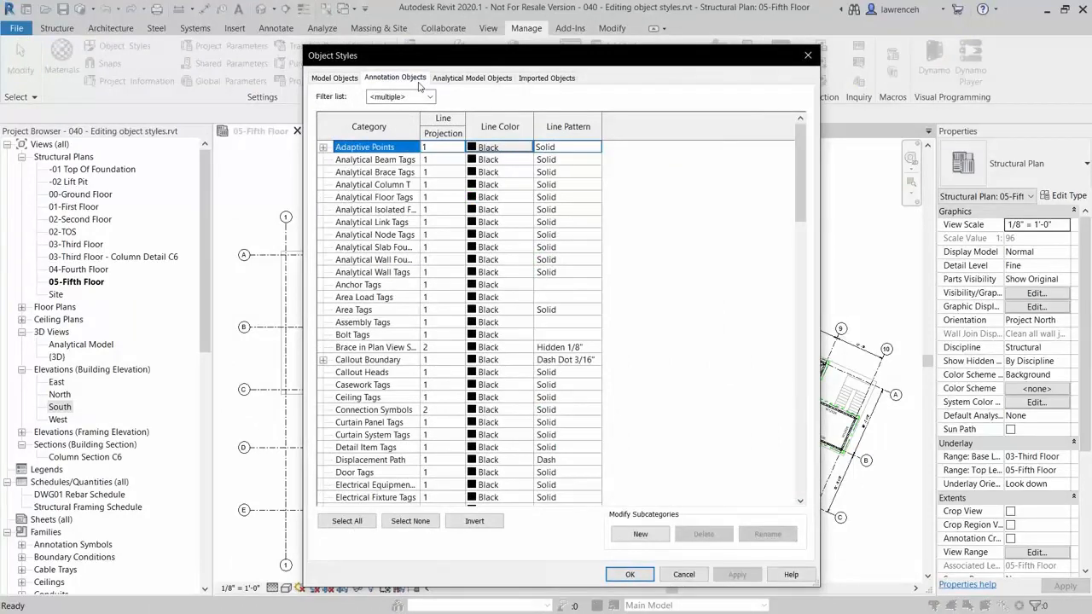
pyautogui.scroll(-5, 368, 324)
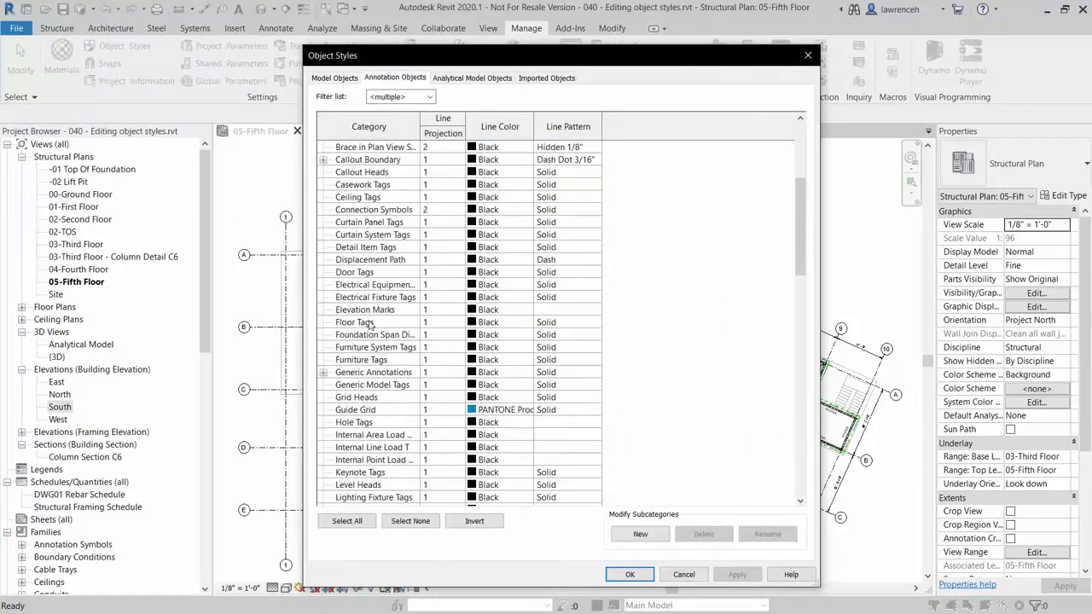
pyautogui.click(374, 402)
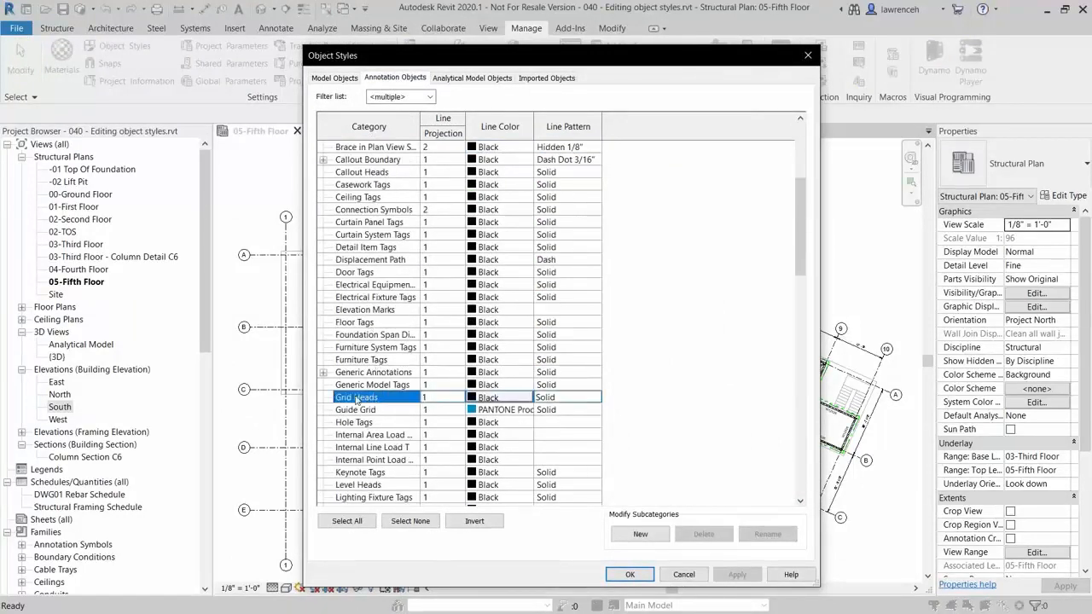
pyautogui.click(429, 401)
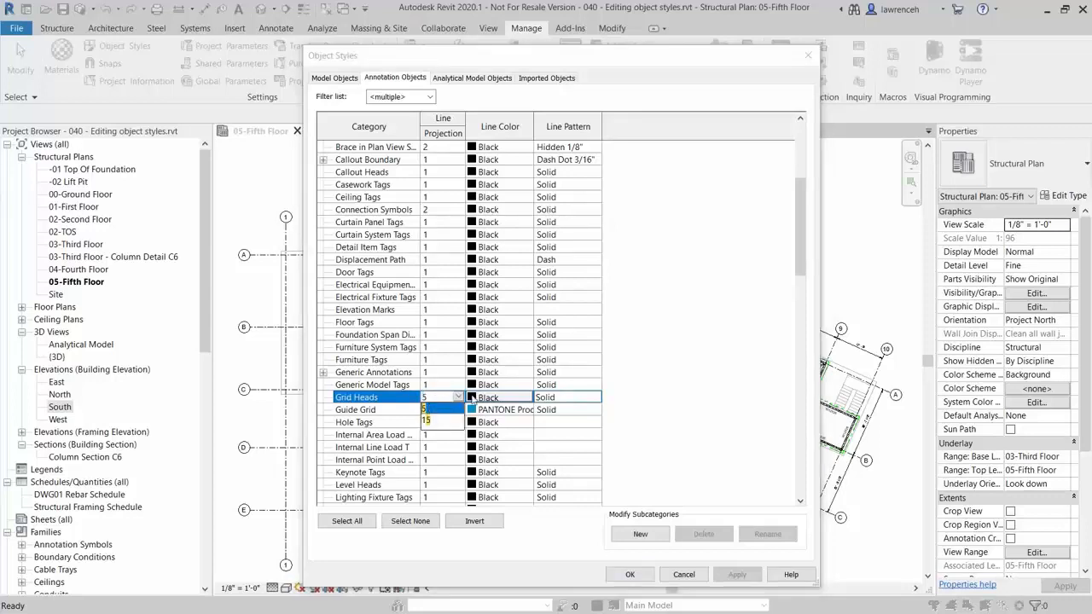
# Set the line color of the Grid Heads category to Red and confirm the object style changes
pyautogui.click(494, 398)
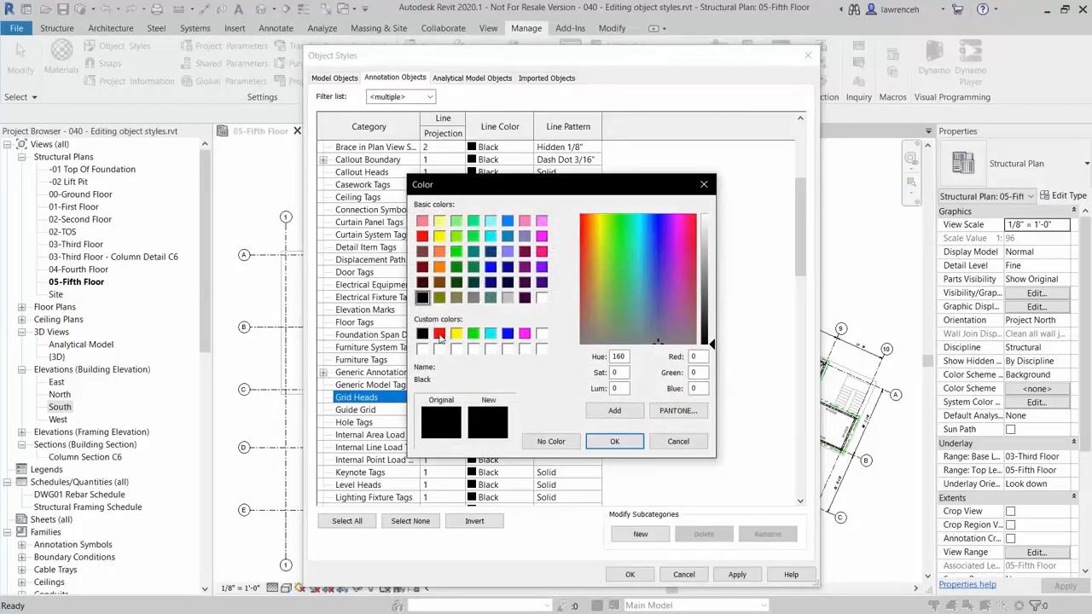
pyautogui.click(439, 334)
pyautogui.click(613, 442)
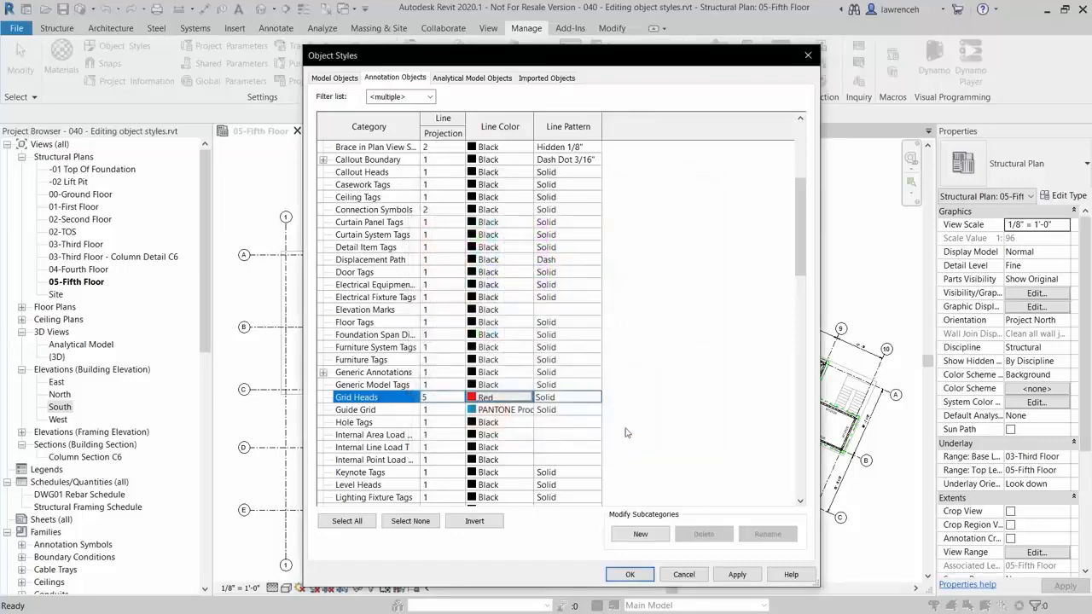
pyautogui.click(630, 574)
# Examine the grid heads in the 05-Fifth Floor plan and the South elevation, and return to the whole floor plan
pyautogui.scroll(2, 553, 440)
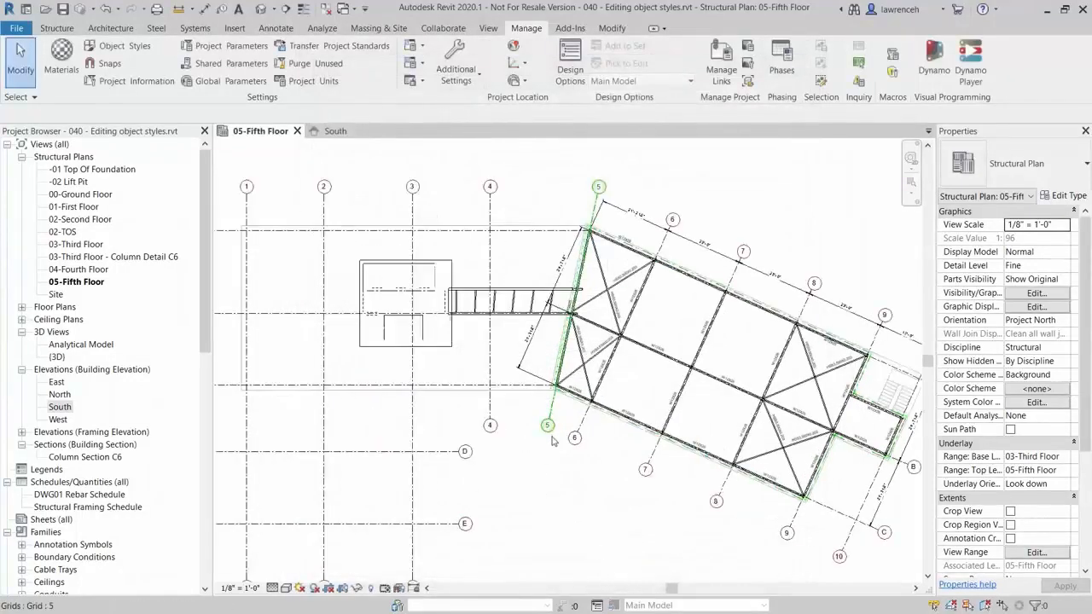
pyautogui.scroll(5, 553, 437)
pyautogui.moveTo(677, 295); pyautogui.dragTo(543, 339, button='middle')
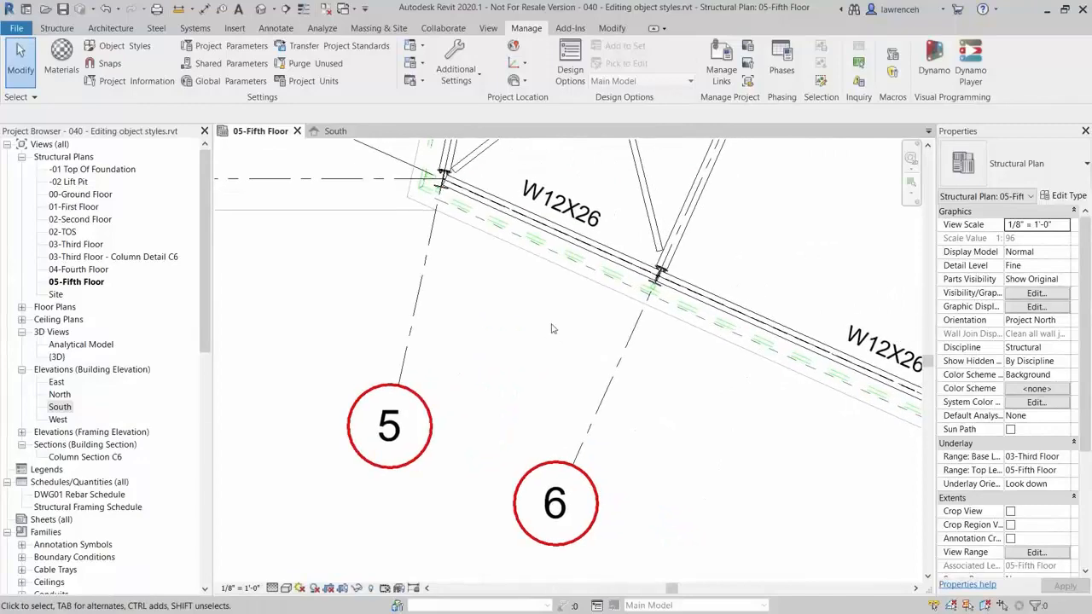
pyautogui.scroll(-6, 527, 350)
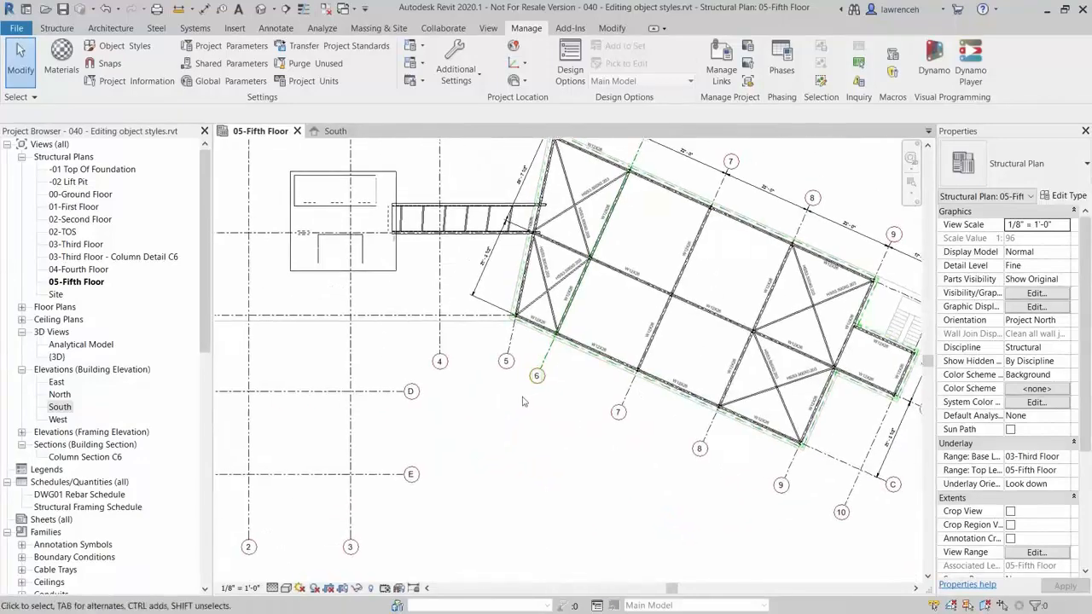
pyautogui.click(334, 132)
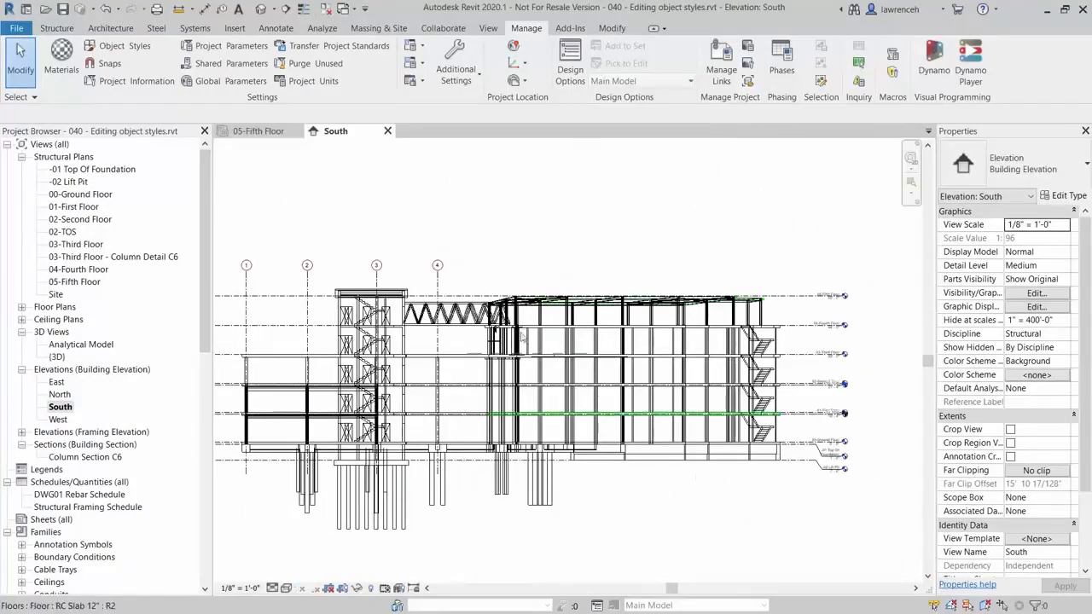
pyautogui.scroll(6, 410, 303)
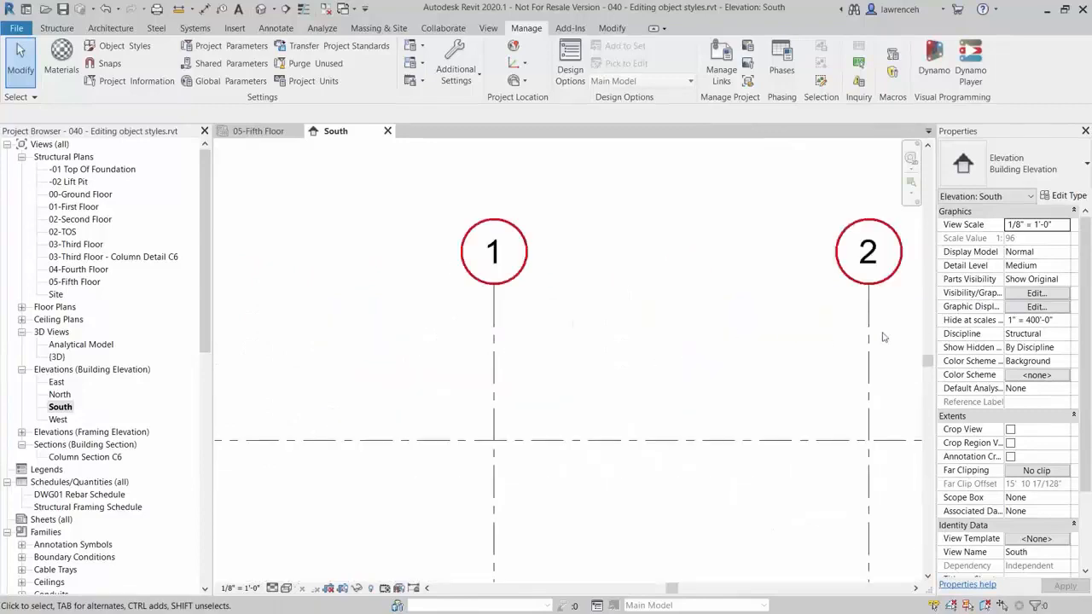
pyautogui.moveTo(789, 320); pyautogui.dragTo(396, 320, button='middle')
pyautogui.moveTo(850, 316); pyautogui.dragTo(588, 307, button='middle')
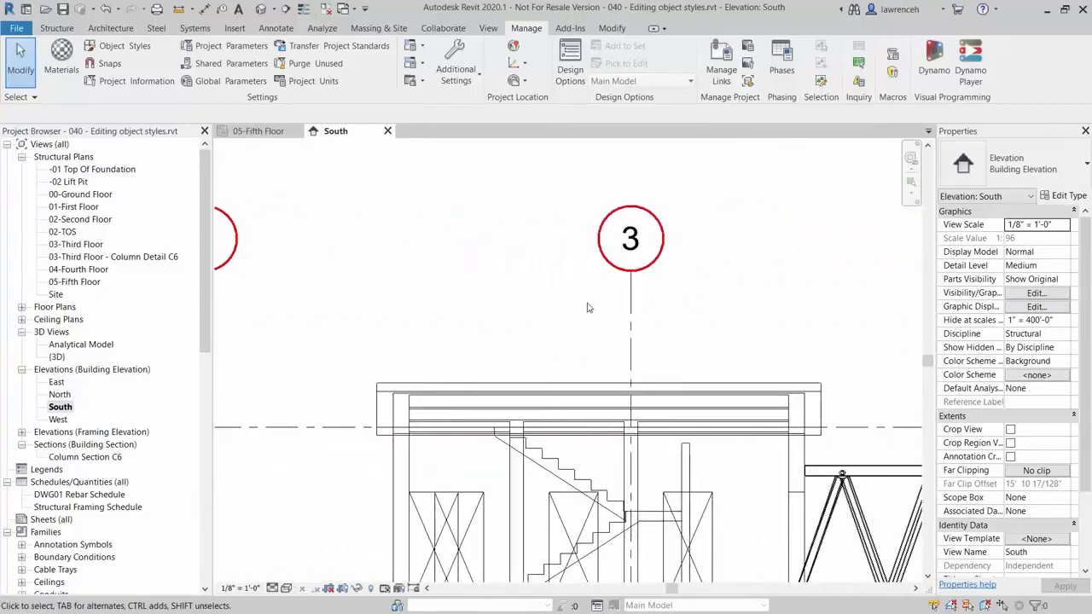
pyautogui.scroll(-5, 593, 307)
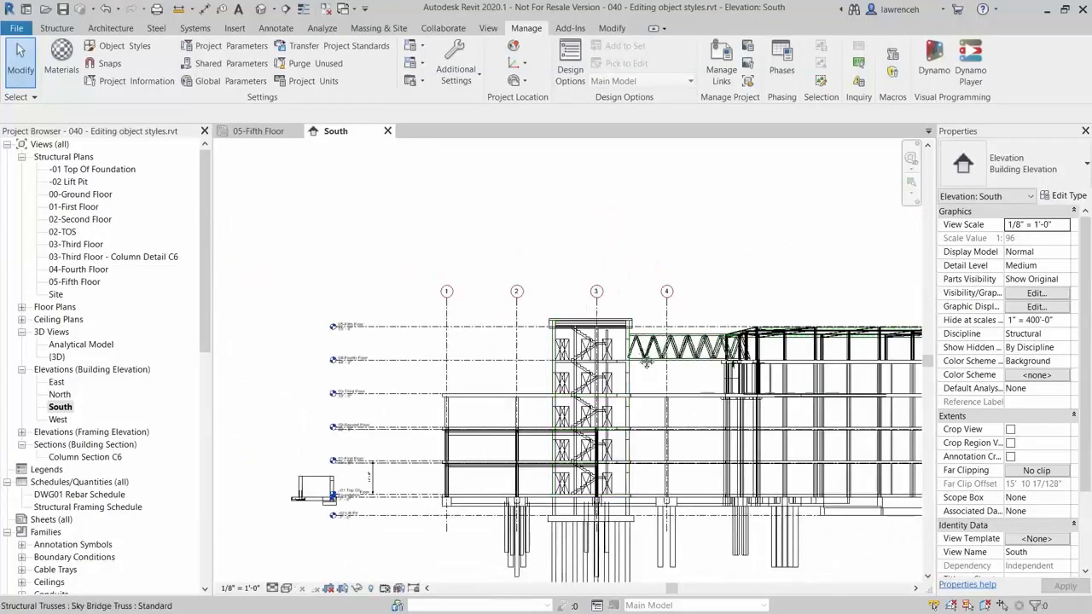
pyautogui.click(258, 130)
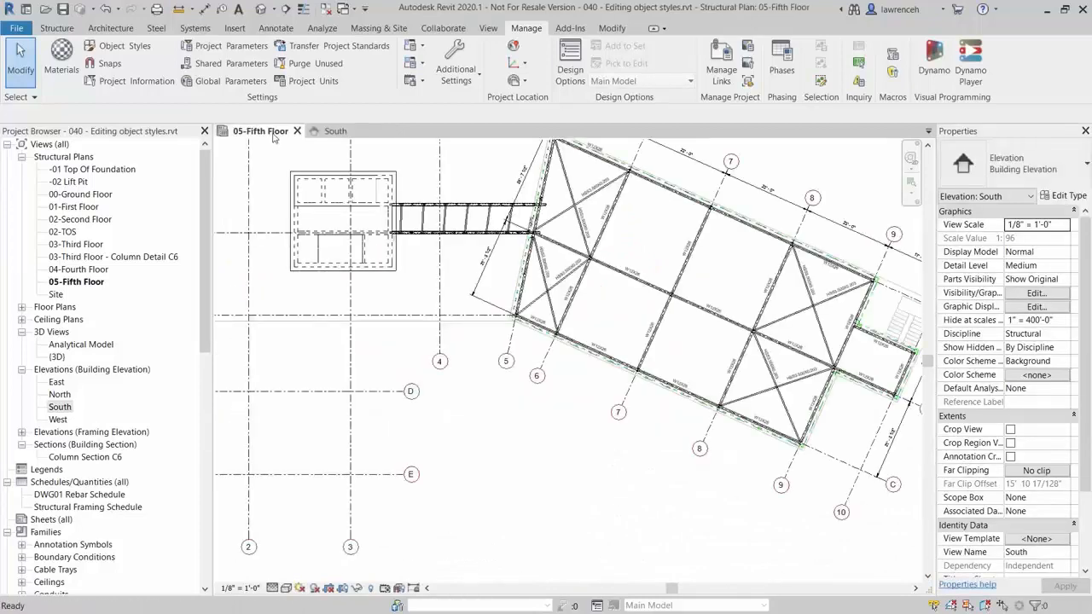
pyautogui.scroll(-3, 597, 529)
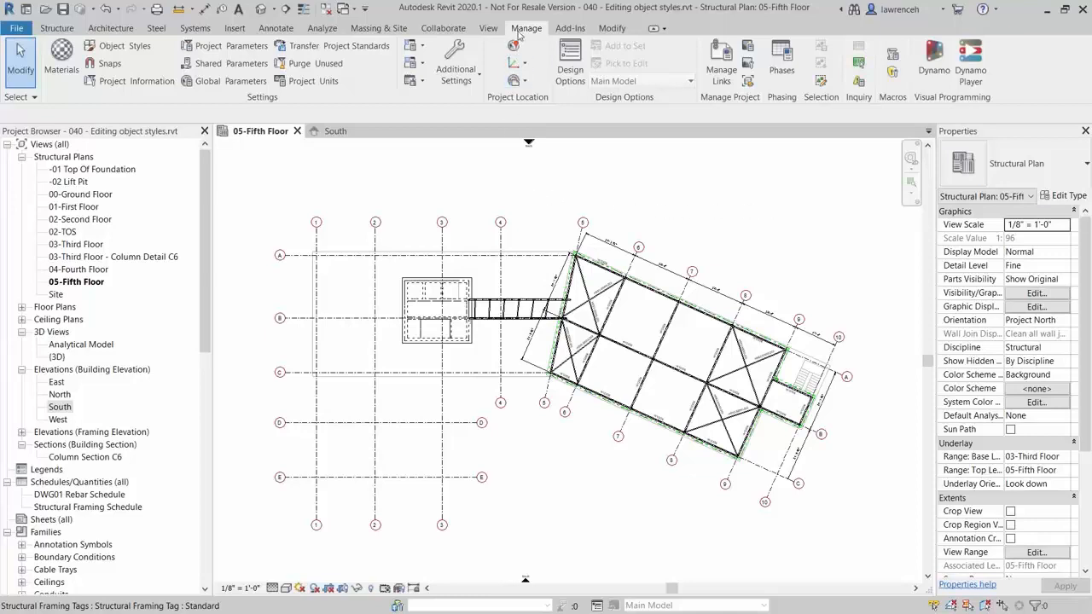
# Open the Line Patterns settings and start a new line pattern named Parapet Framing
pyautogui.click(468, 82)
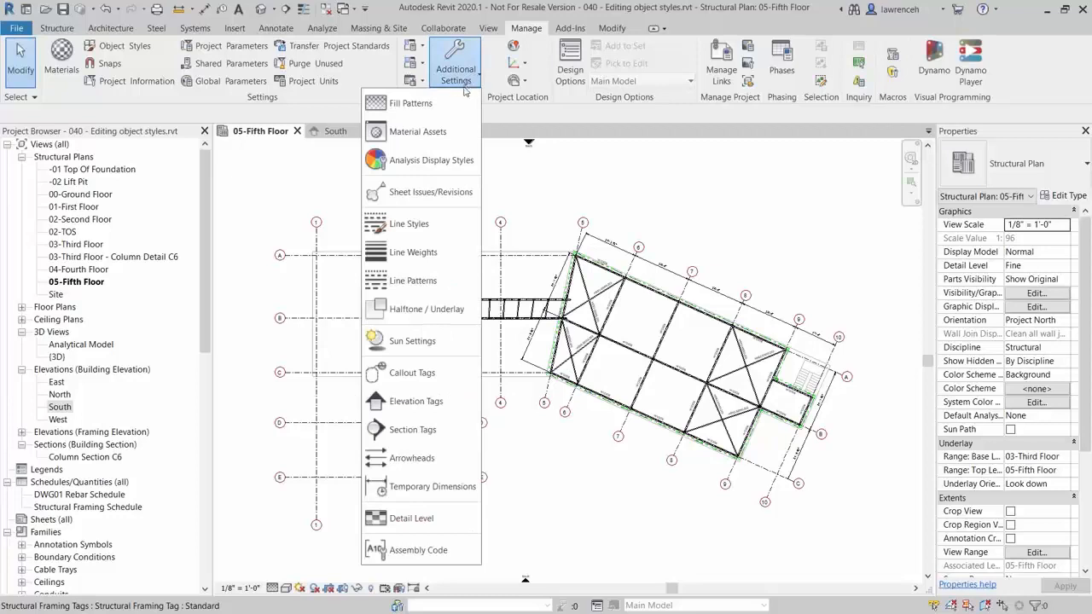
pyautogui.click(417, 282)
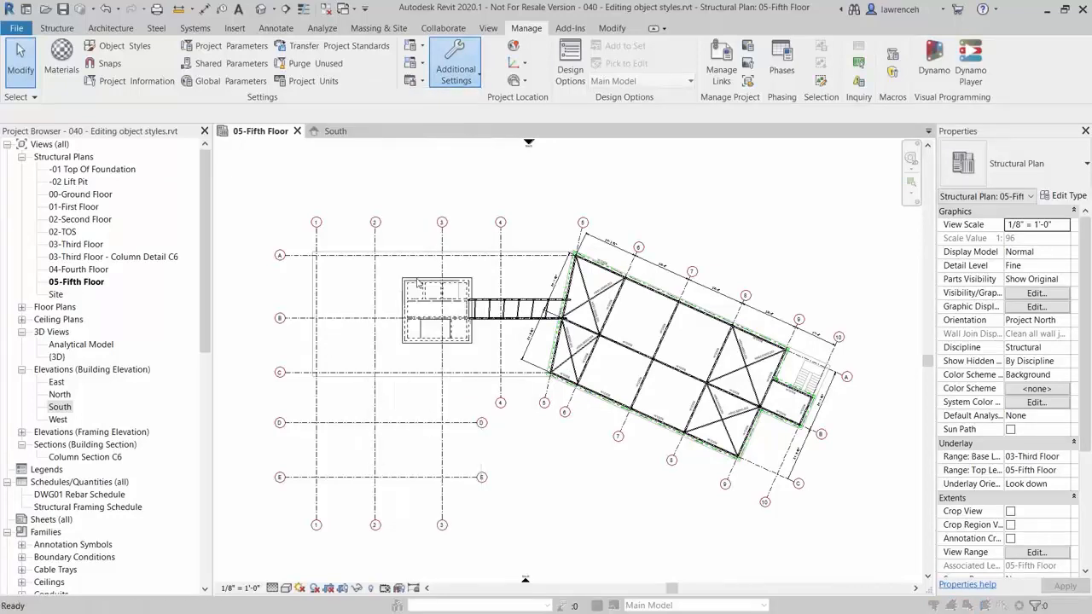
pyautogui.moveTo(597, 263); pyautogui.dragTo(595, 331)
pyautogui.moveTo(597, 356); pyautogui.dragTo(597, 255)
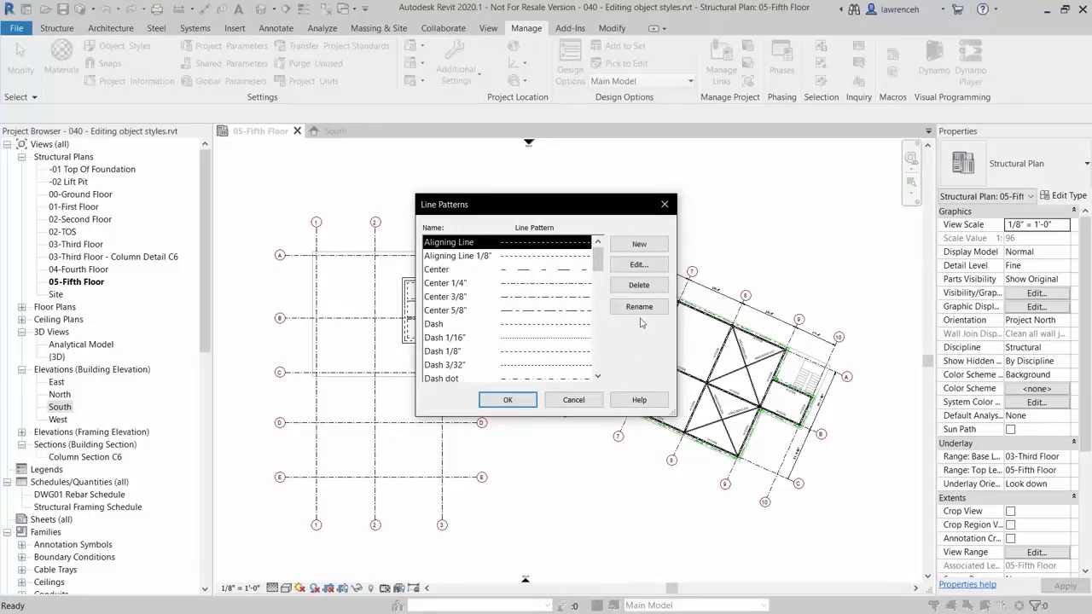
pyautogui.click(652, 247)
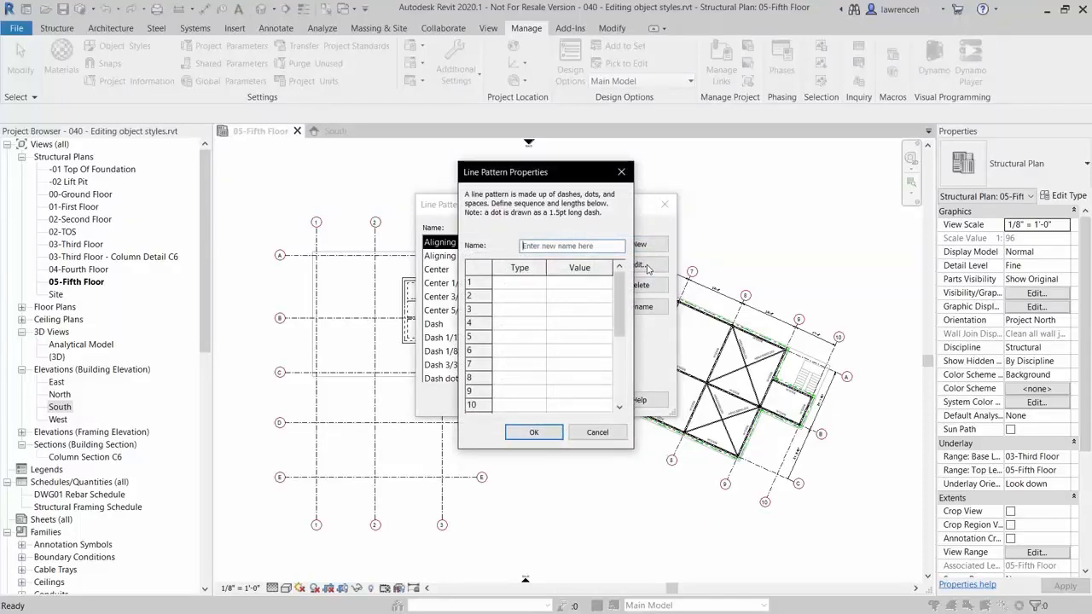
pyautogui.write('Parapet Framing')
# Define the first segment of the Parapet Framing line pattern as a 1/8" dash
pyautogui.click(515, 286)
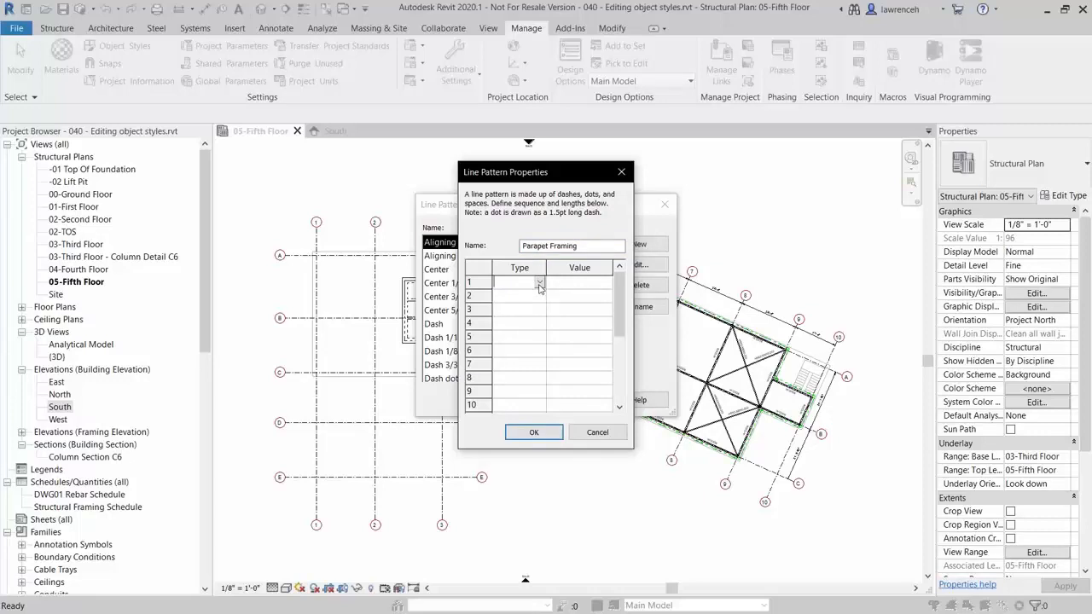
pyautogui.click(540, 282)
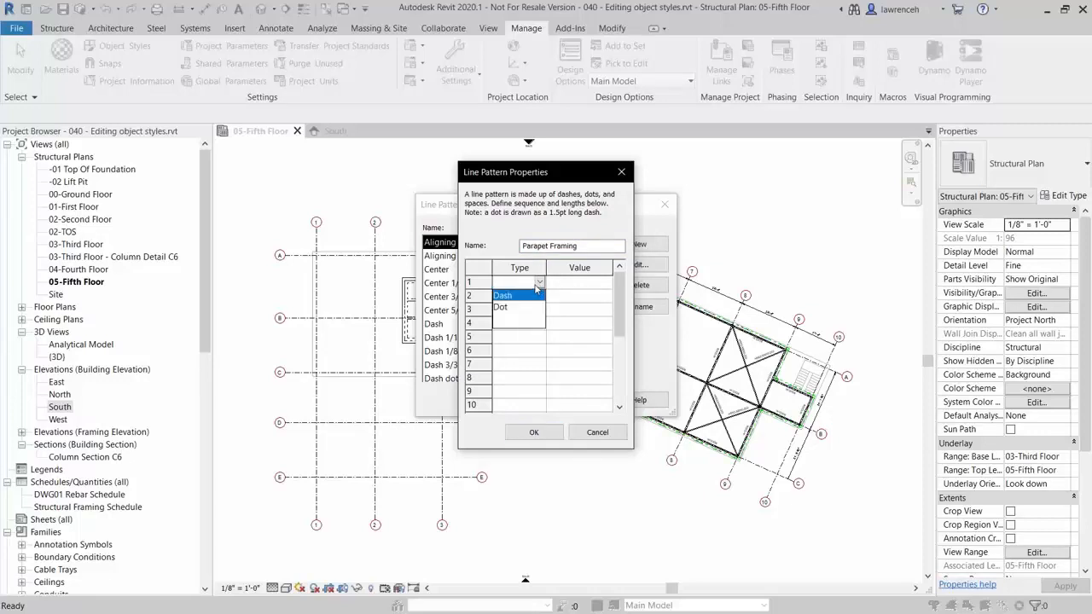
pyautogui.click(530, 295)
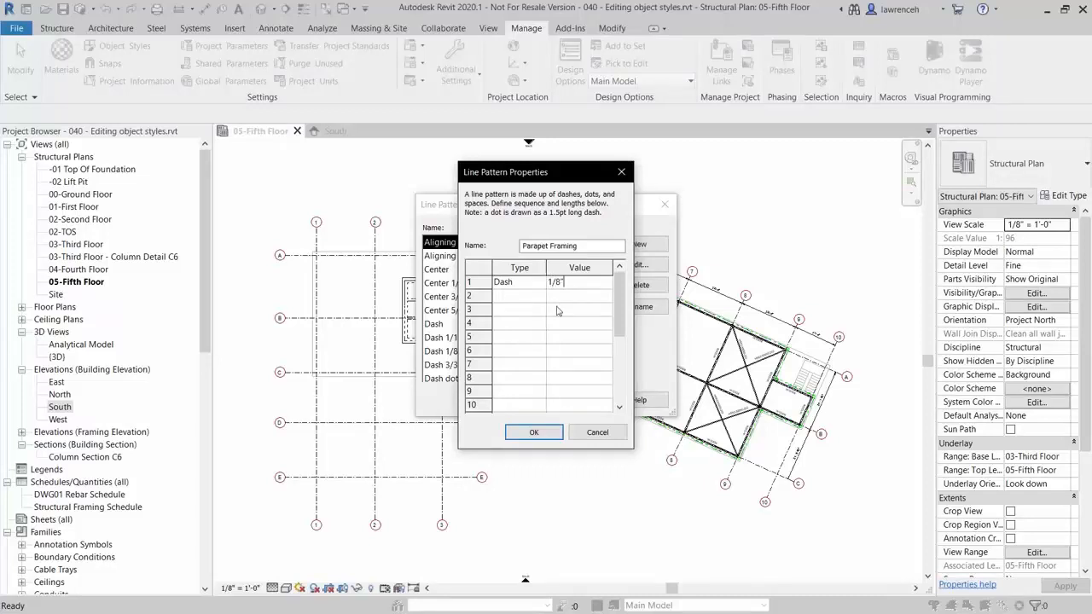
# Add a 1/8" space as the second segment of the Parapet Framing pattern and confirm the new line pattern
pyautogui.click(525, 297)
pyautogui.click(539, 297)
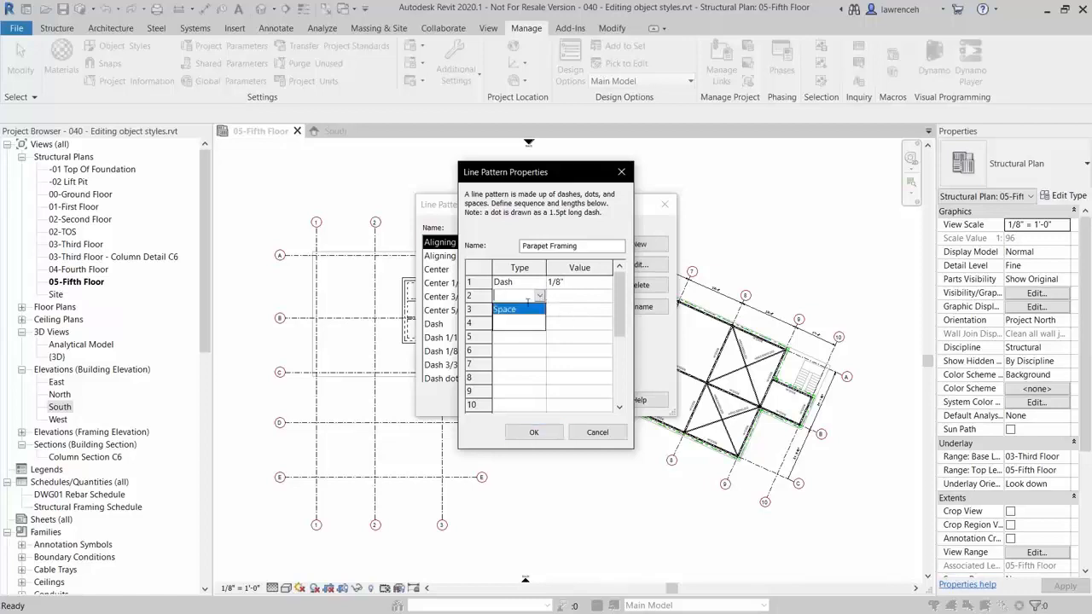
pyautogui.click(517, 310)
pyautogui.click(581, 296)
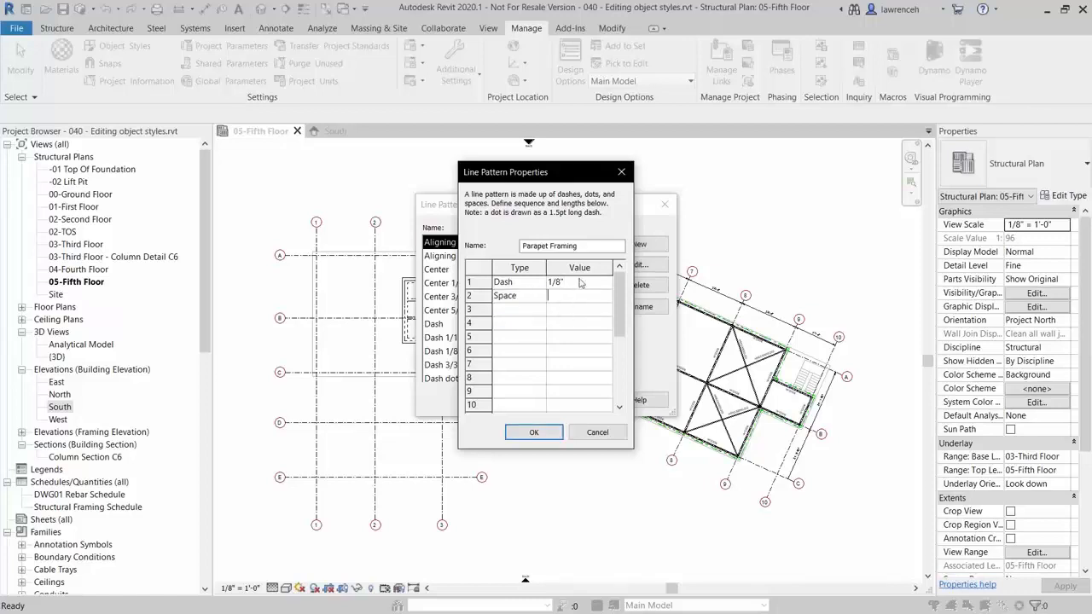
pyautogui.write('1/8"')
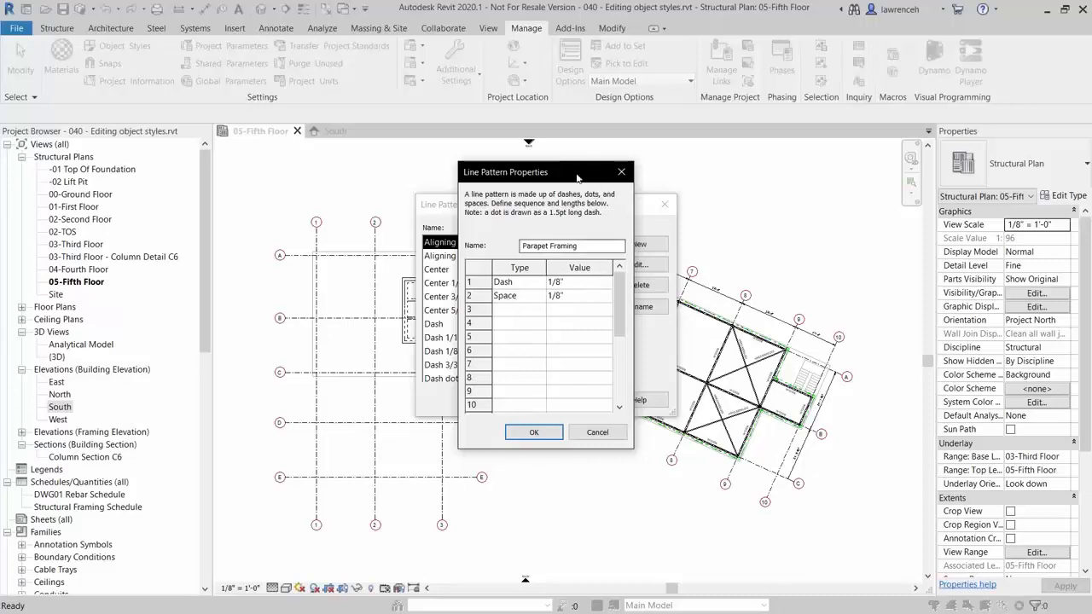
pyautogui.click(543, 433)
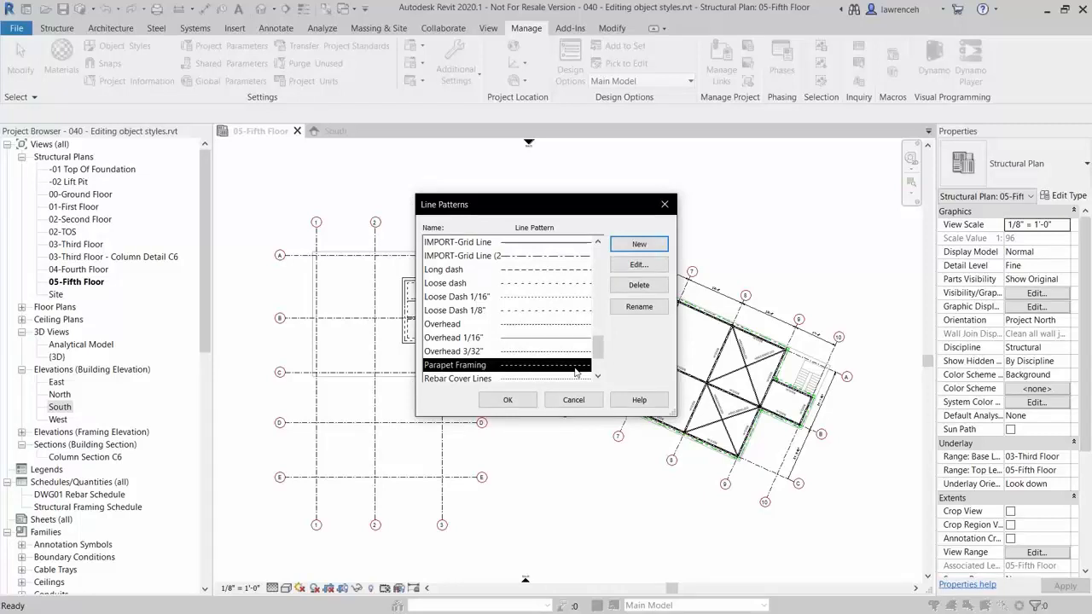
pyautogui.click(523, 407)
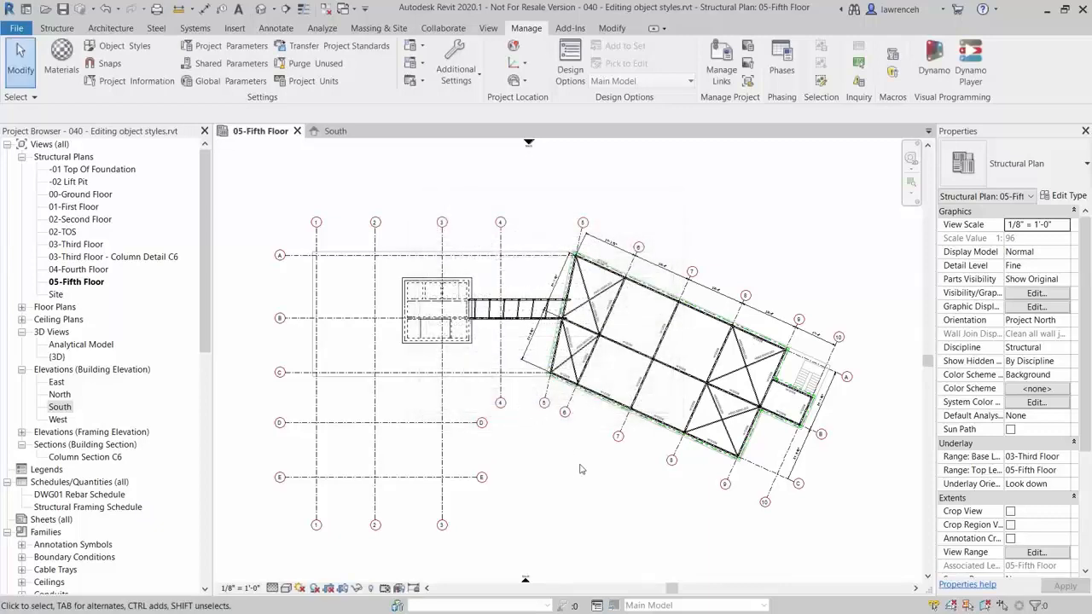
# Open the Object Styles settings and expand the Structural Framing category among the model objects
pyautogui.scroll(8, 632, 393)
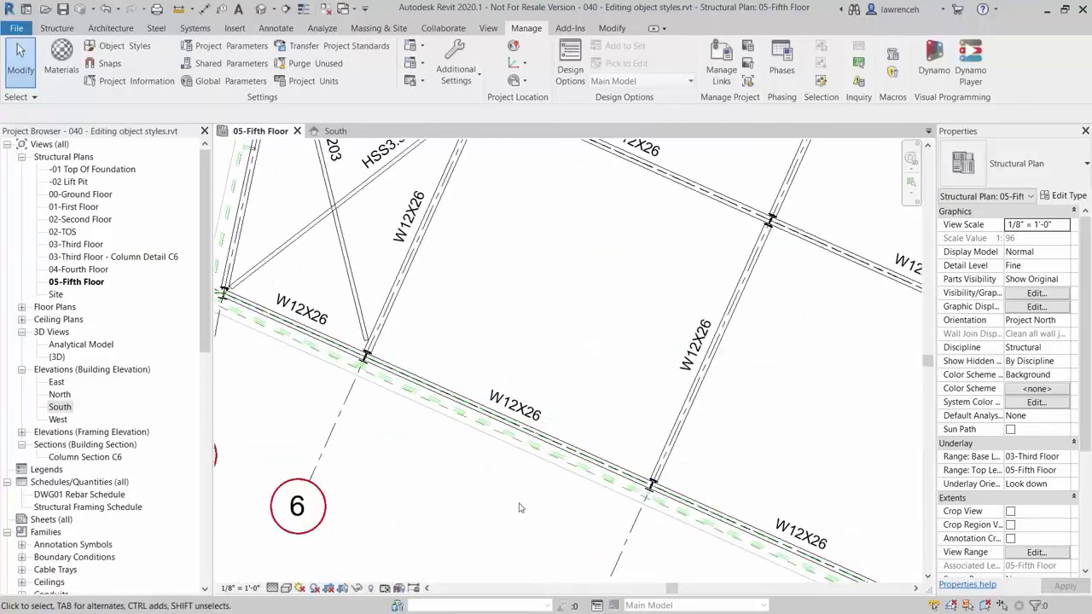
pyautogui.scroll(2, 520, 506)
pyautogui.moveTo(454, 438); pyautogui.dragTo(542, 467, button='middle')
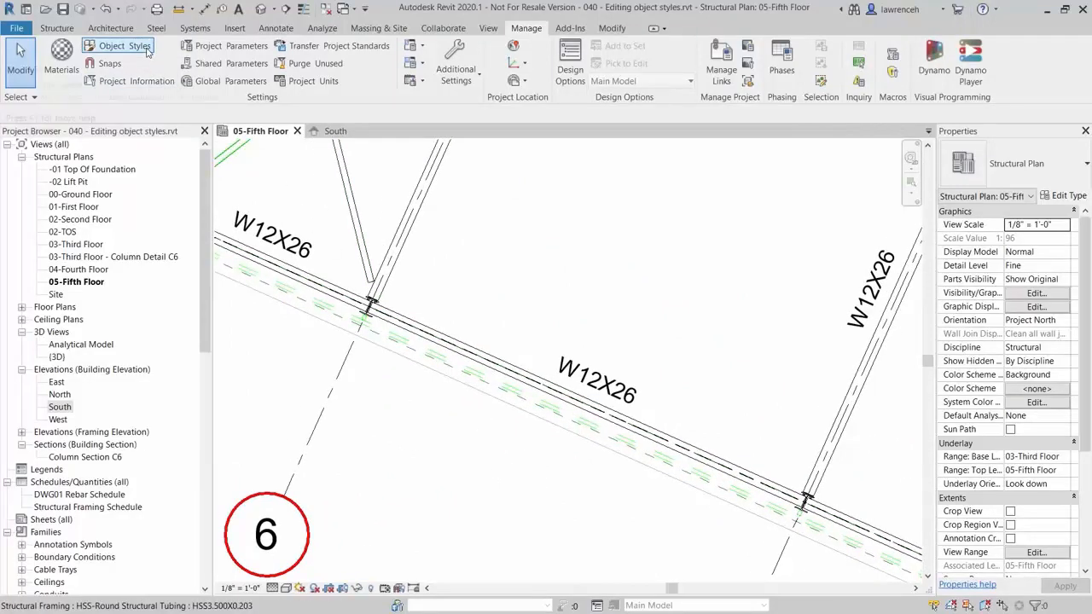
pyautogui.click(120, 46)
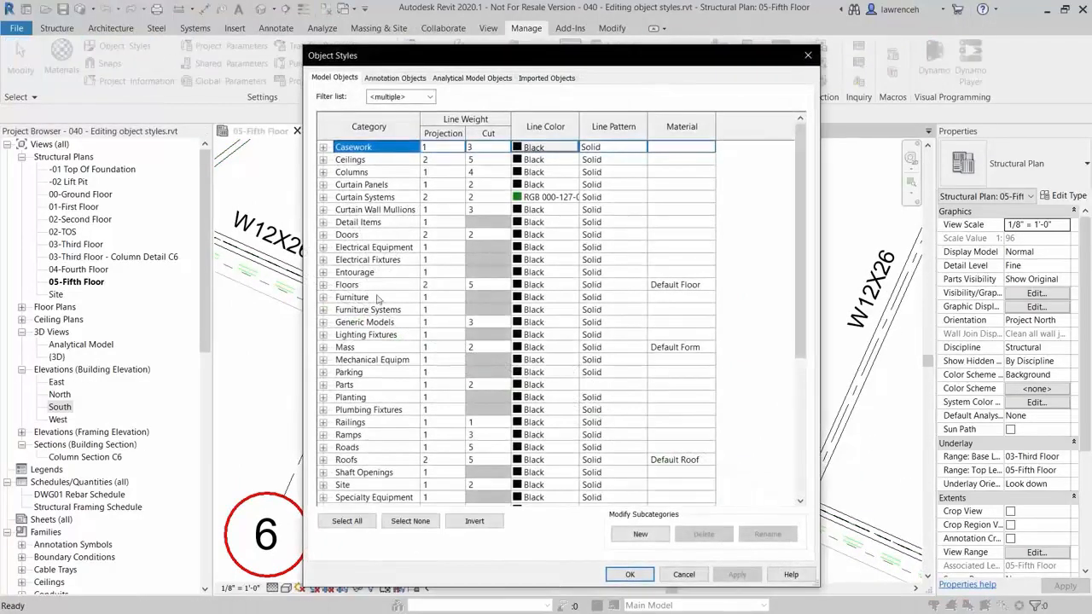
pyautogui.click(370, 444)
pyautogui.press('Down')
pyautogui.press('Down')
pyautogui.press('Down')
pyautogui.press('Down')
pyautogui.press('Down')
pyautogui.press('Down')
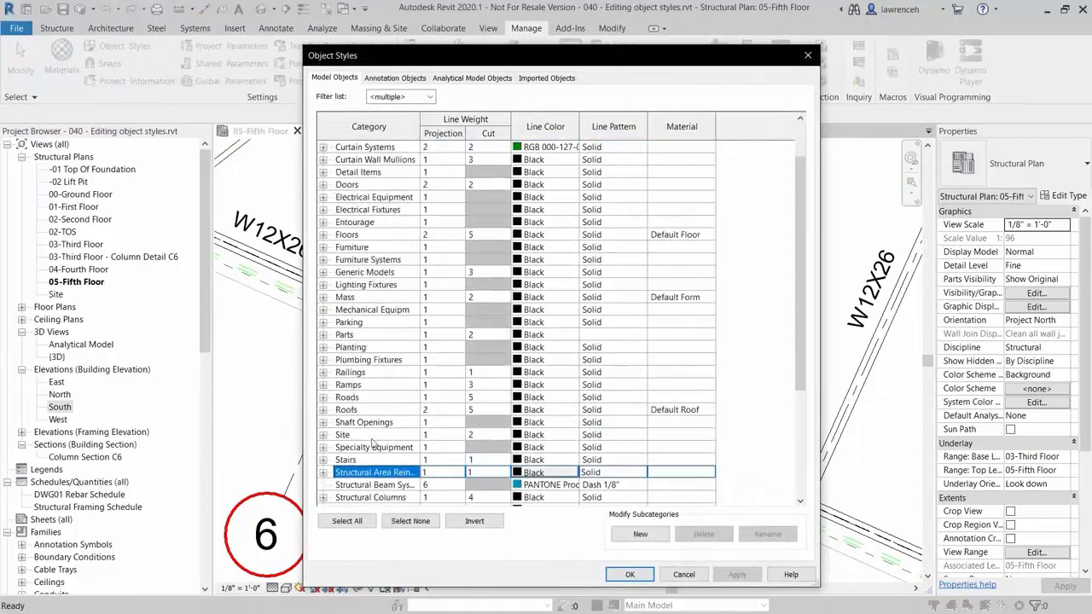
pyautogui.scroll(-3, 373, 443)
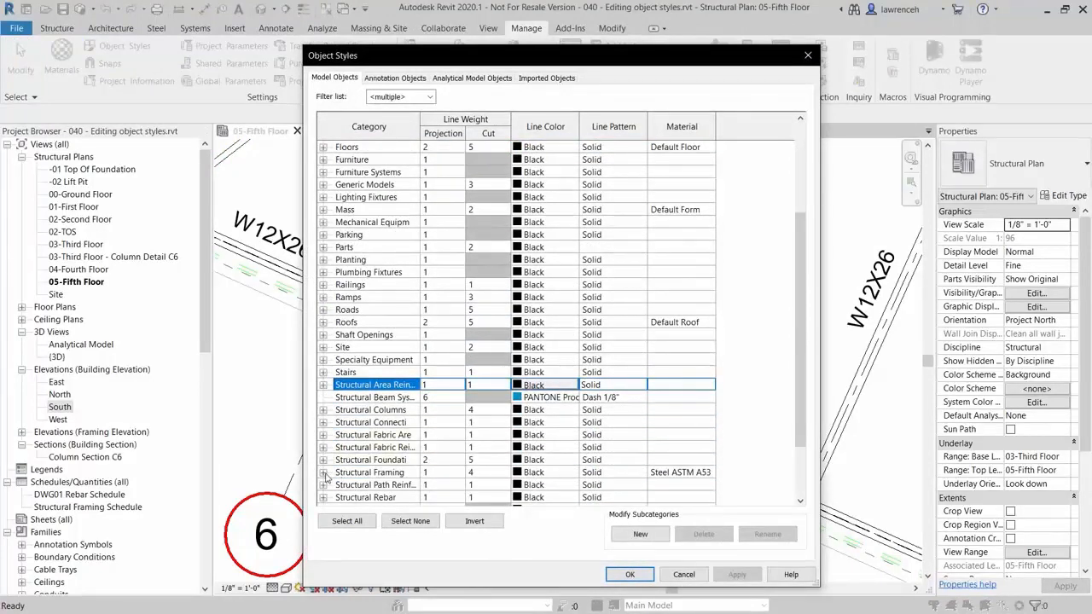
pyautogui.click(324, 473)
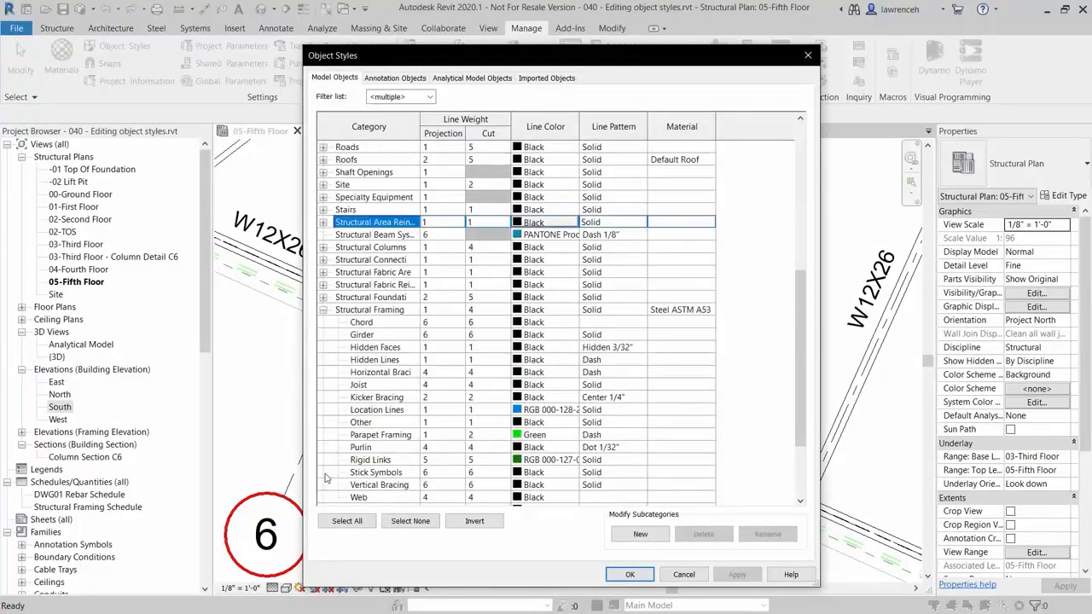
# Assign the Parapet Framing line pattern to the Parapet Framing subcategory of Structural Framing and confirm the object styles
pyautogui.click(398, 437)
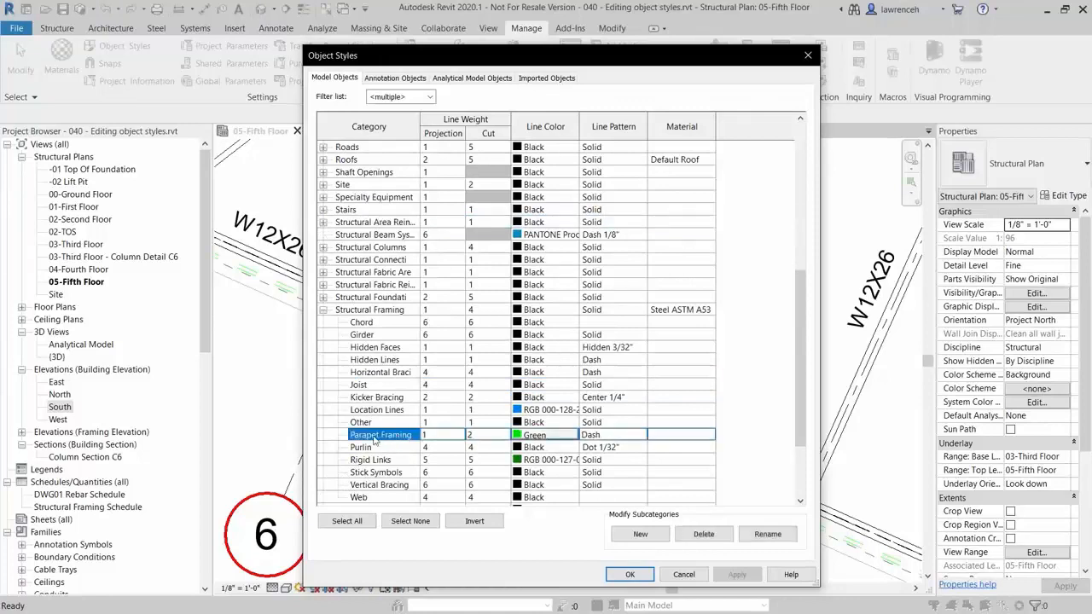
pyautogui.click(625, 437)
pyautogui.click(641, 435)
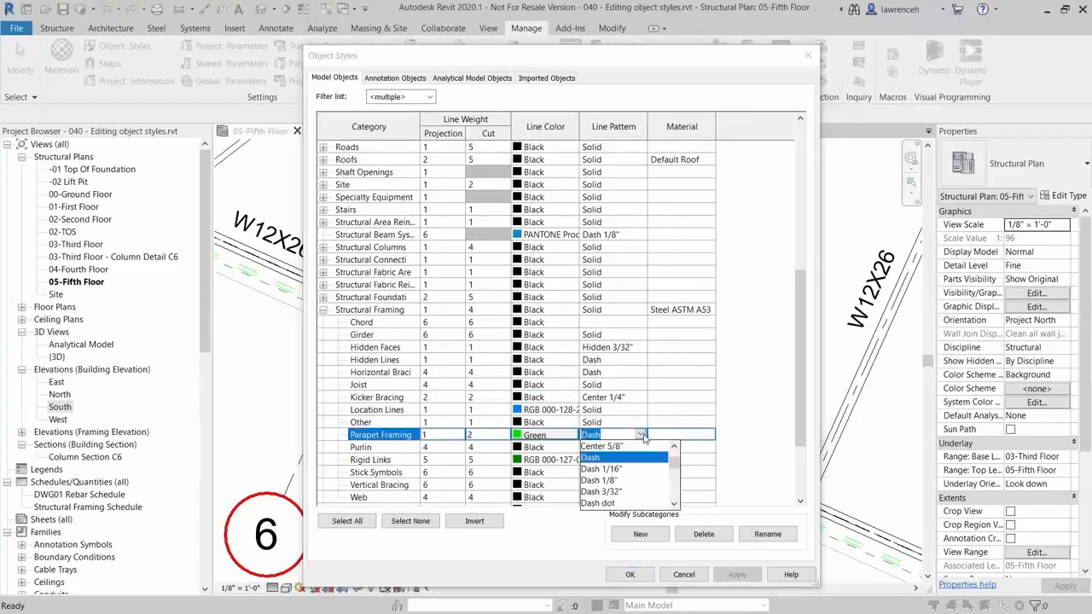
pyautogui.write('Parapet Frami')
pyautogui.click(632, 448)
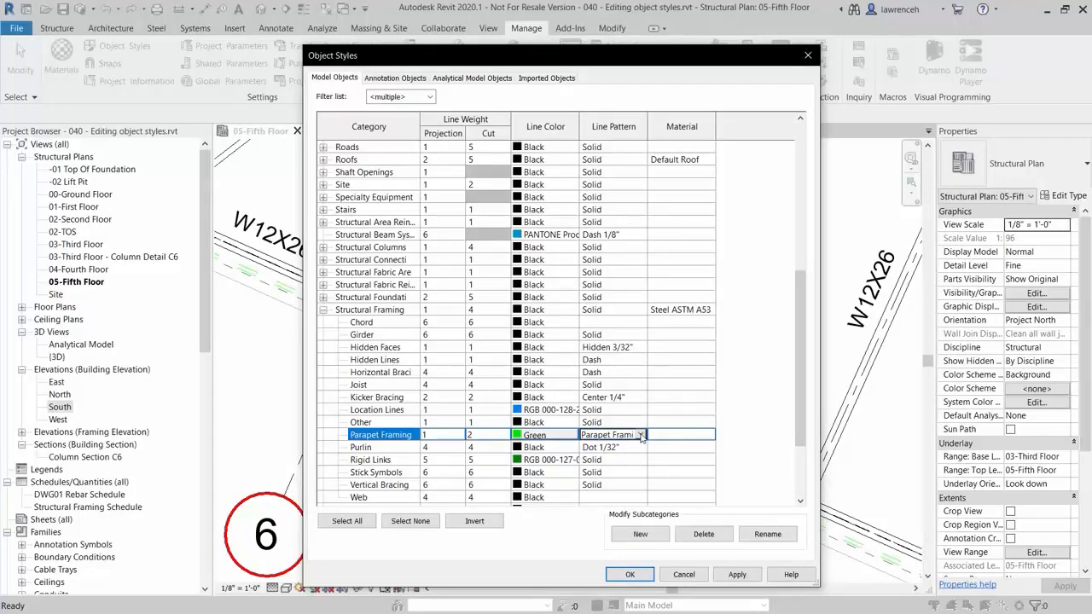
pyautogui.click(630, 575)
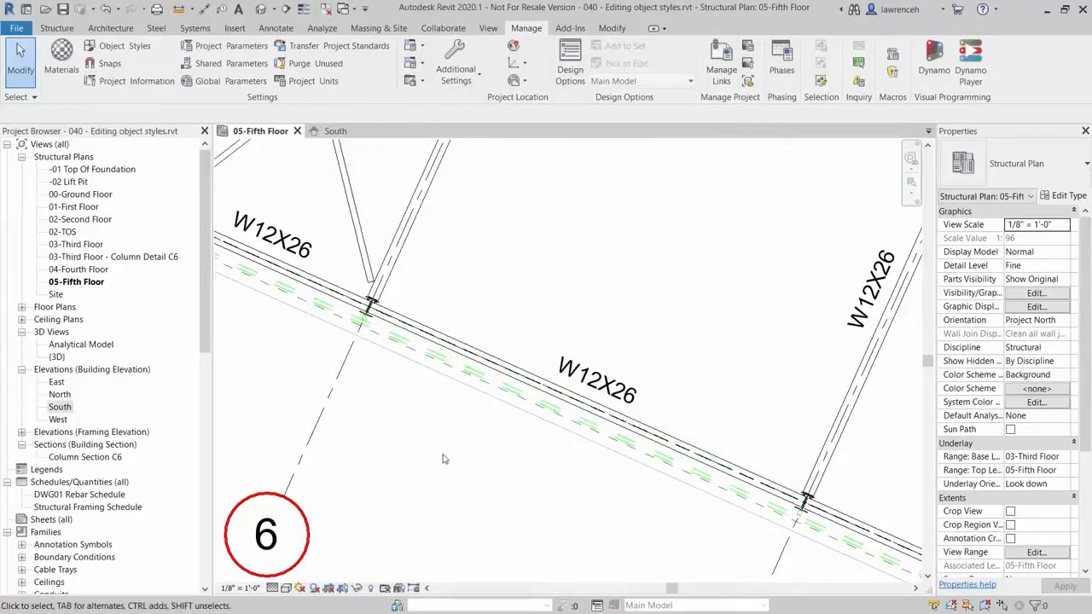
# Check the parapet framing lines near grid 6, then open the Parapet Framing line pattern for editing
pyautogui.scroll(-6, 479, 456)
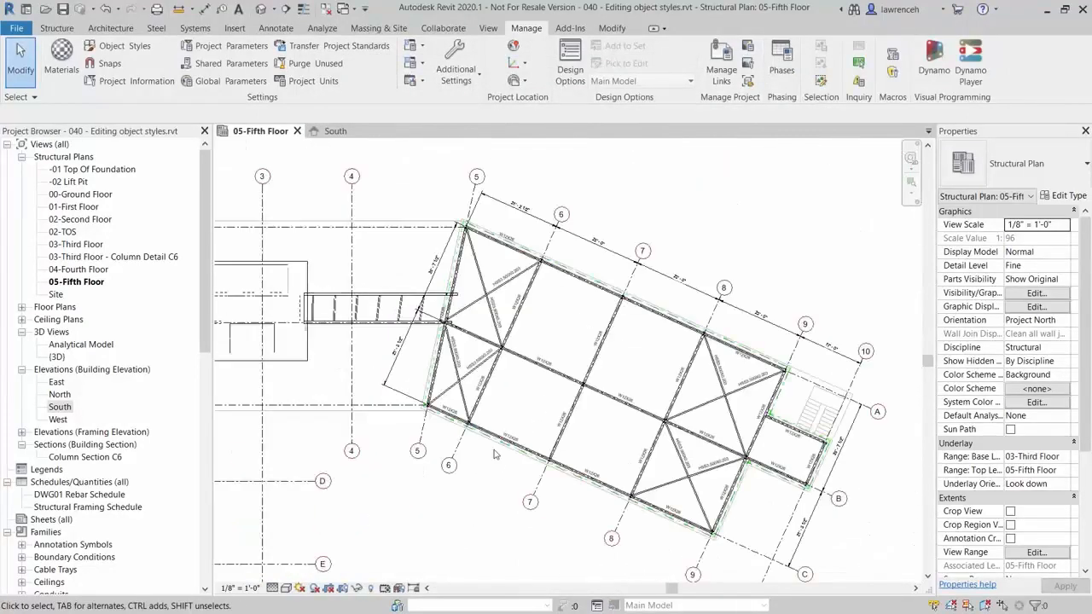
pyautogui.moveTo(546, 427); pyautogui.dragTo(569, 401, button='middle')
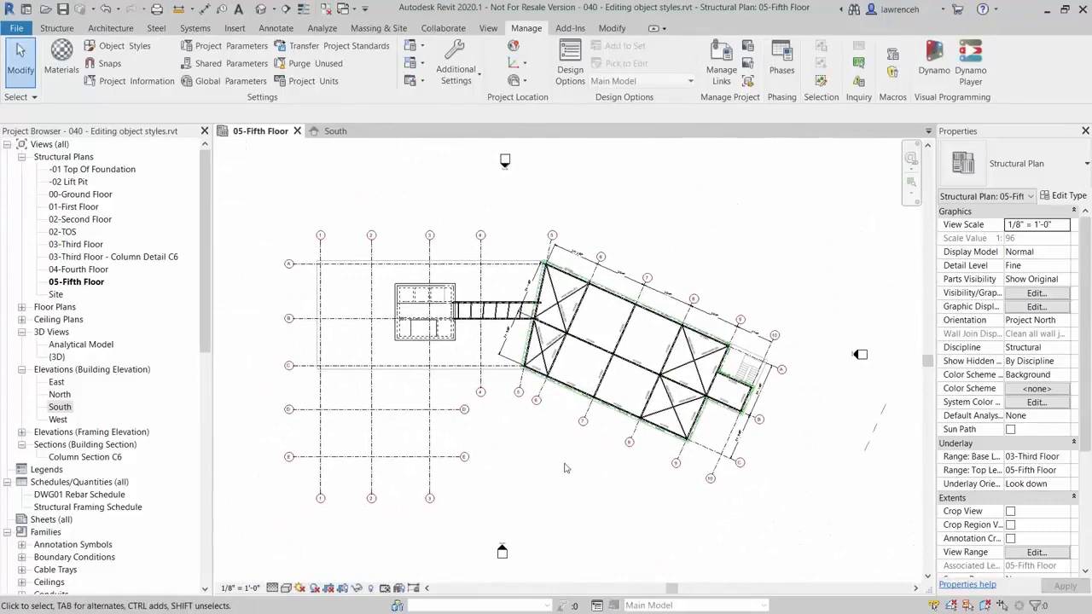
pyautogui.scroll(8, 568, 398)
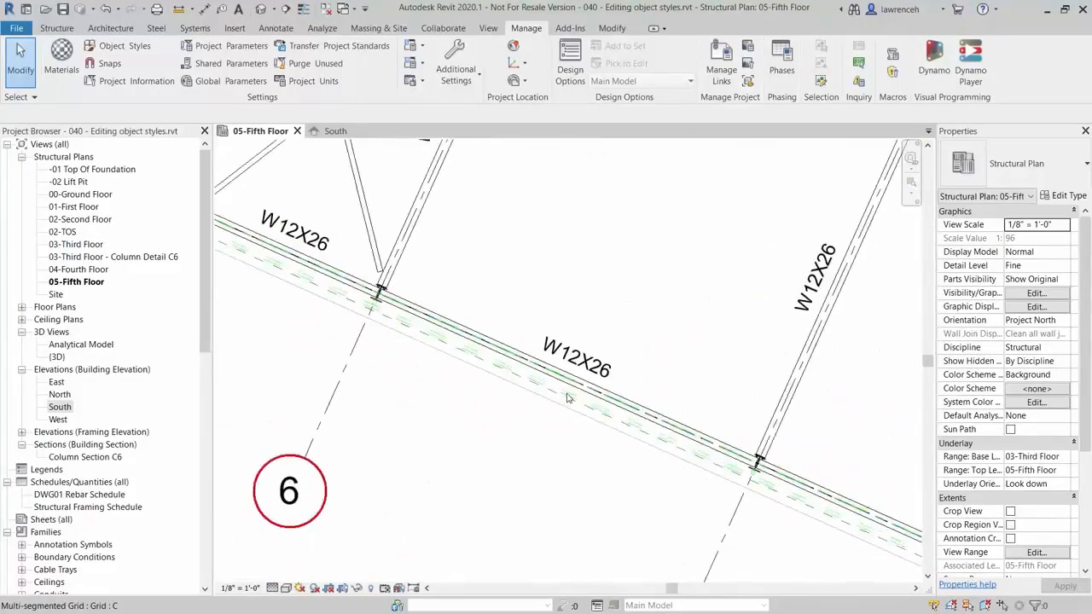
pyautogui.scroll(4, 567, 398)
pyautogui.scroll(1, 537, 448)
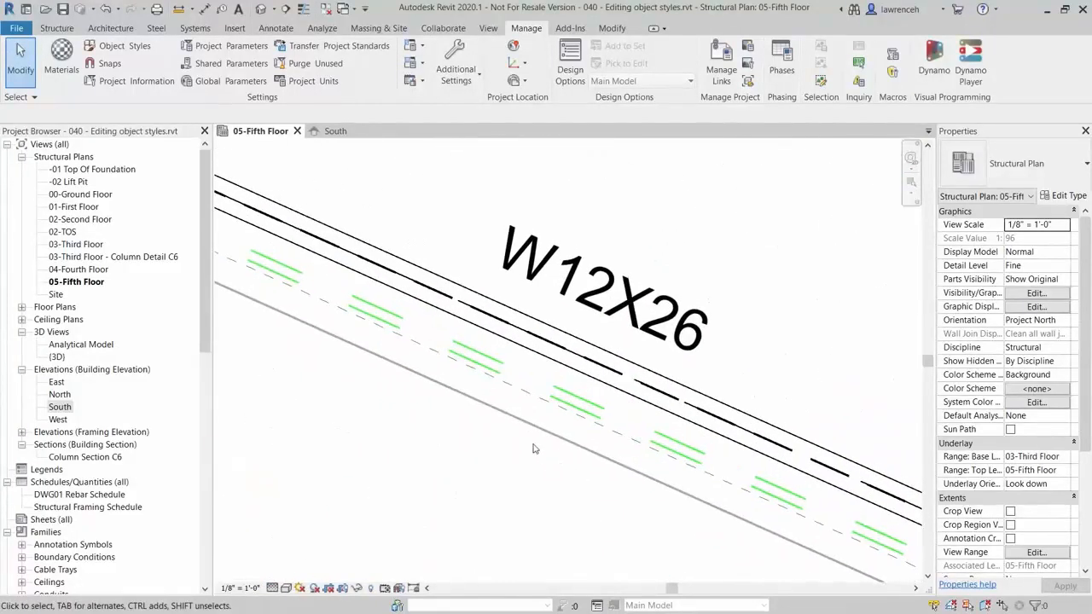
pyautogui.click(466, 83)
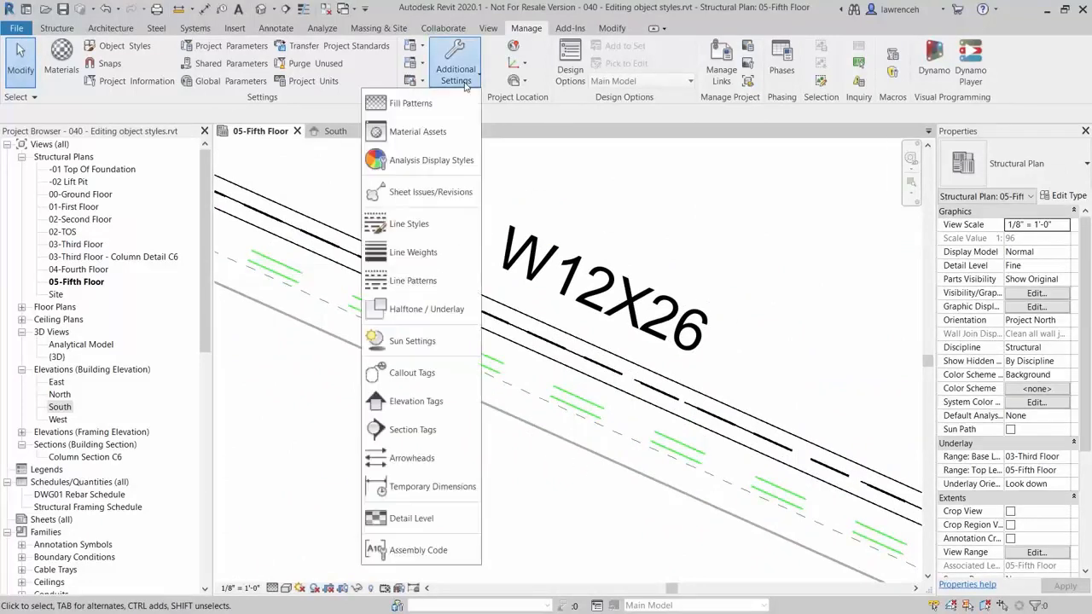
pyautogui.click(436, 282)
pyautogui.click(444, 313)
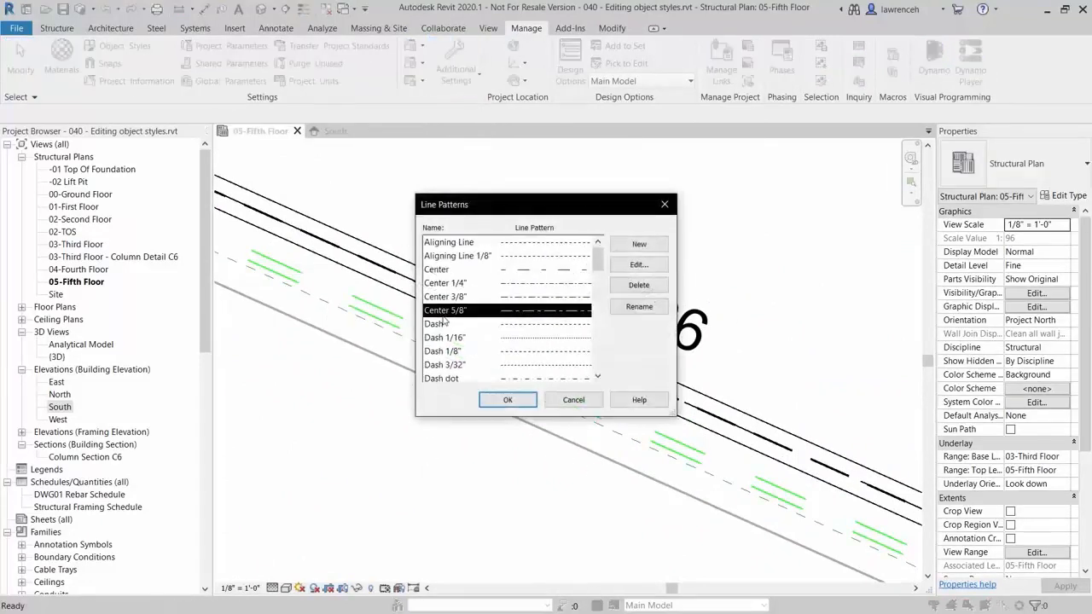
pyautogui.press('p')
pyautogui.press('a')
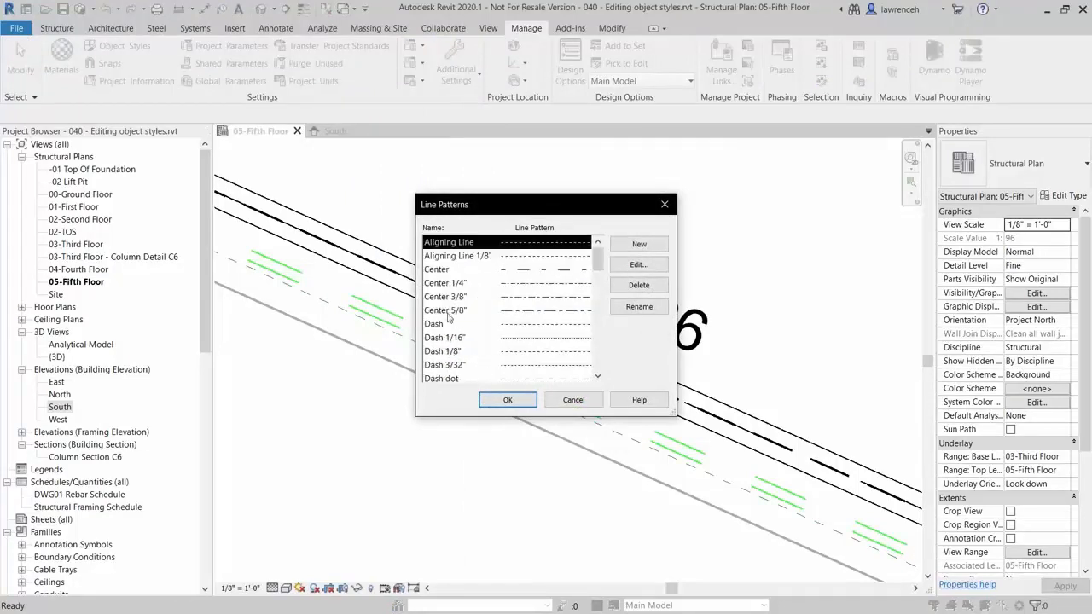
pyautogui.click(449, 314)
pyautogui.scroll(-8, 454, 329)
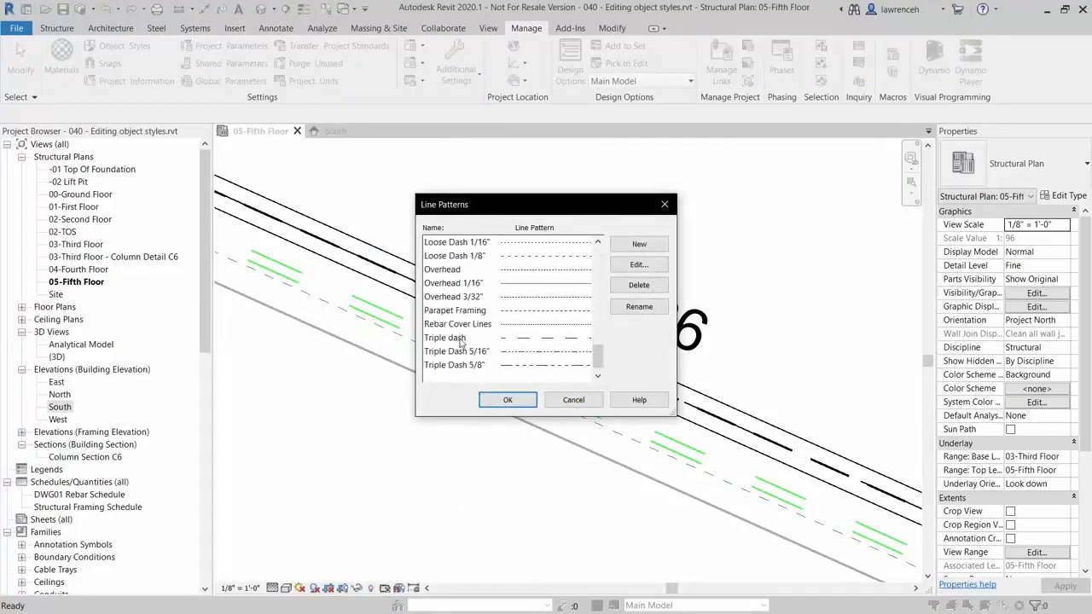
pyautogui.click(454, 312)
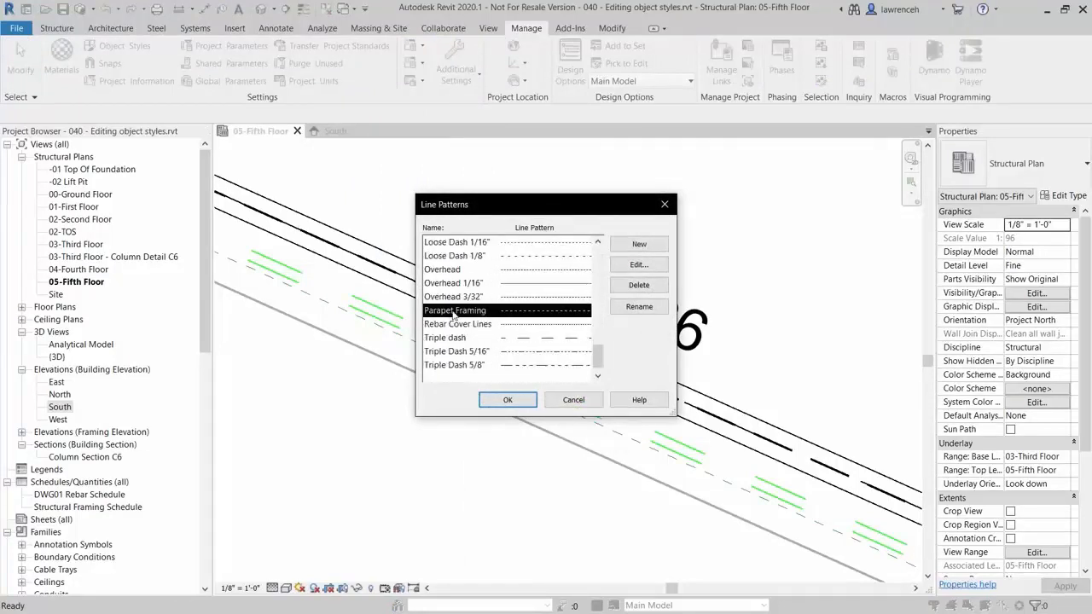
pyautogui.click(639, 266)
# Set both the dash and the space of the Parapet Framing pattern to 1/16" and confirm the line pattern changes
pyautogui.click(585, 281)
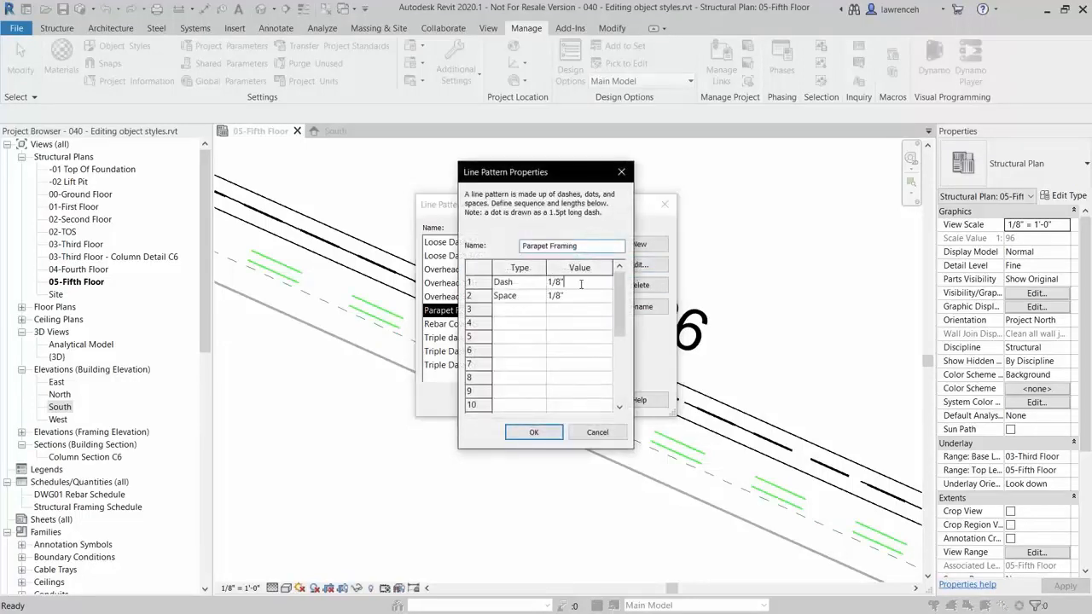
pyautogui.moveTo(587, 282); pyautogui.dragTo(522, 275)
pyautogui.write('1/16')
pyautogui.click(574, 297)
pyautogui.write('1/16"')
pyautogui.click(533, 433)
pyautogui.click(508, 401)
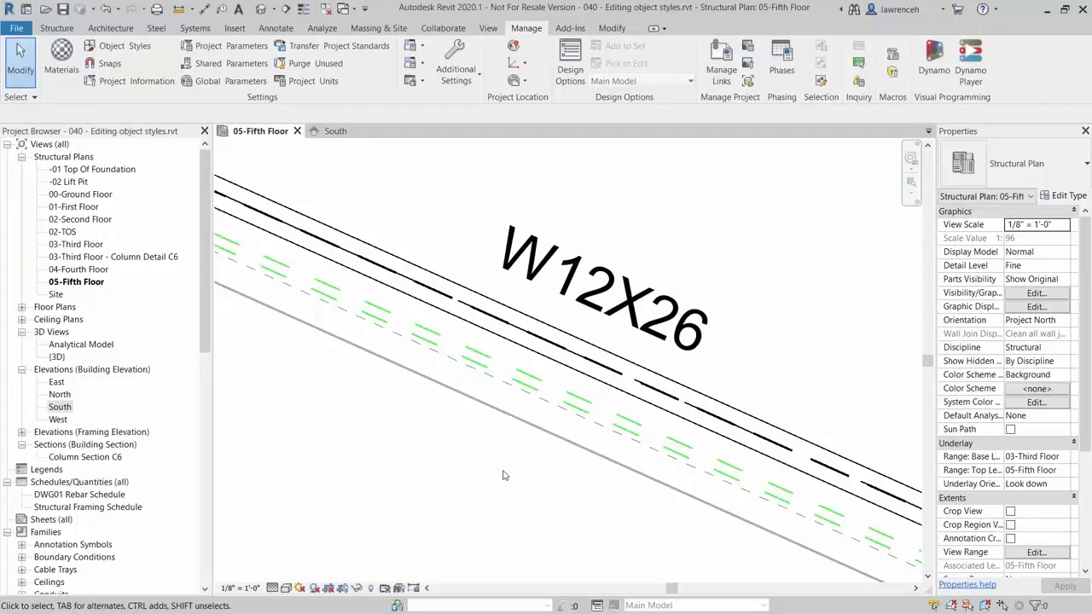
# Open the Line Weights settings and review the model line weights by view scale and the scales available to add
pyautogui.scroll(-6, 666, 518)
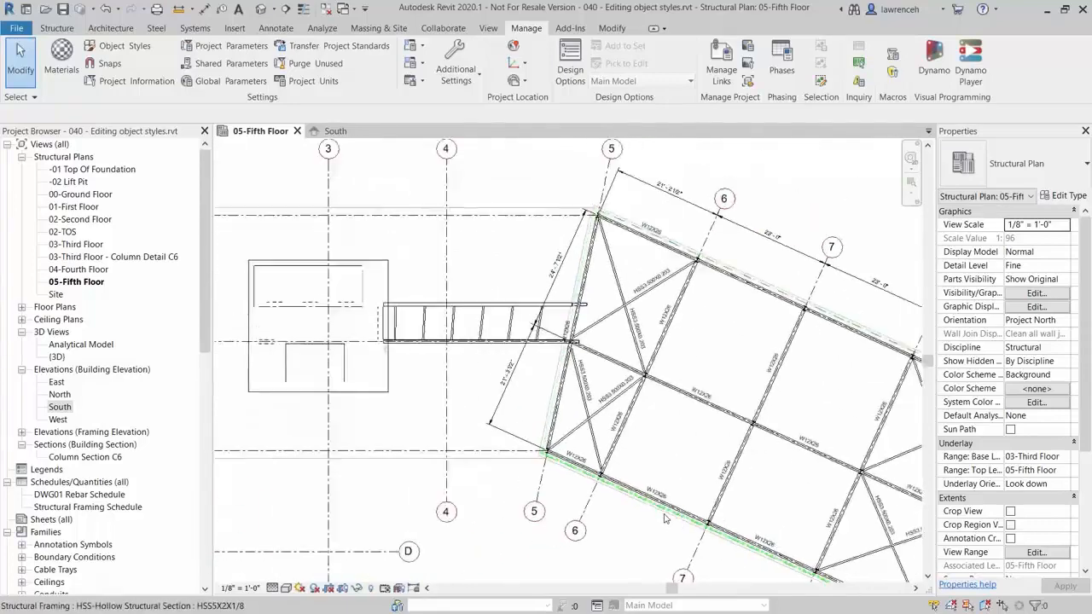
pyautogui.scroll(-3, 665, 518)
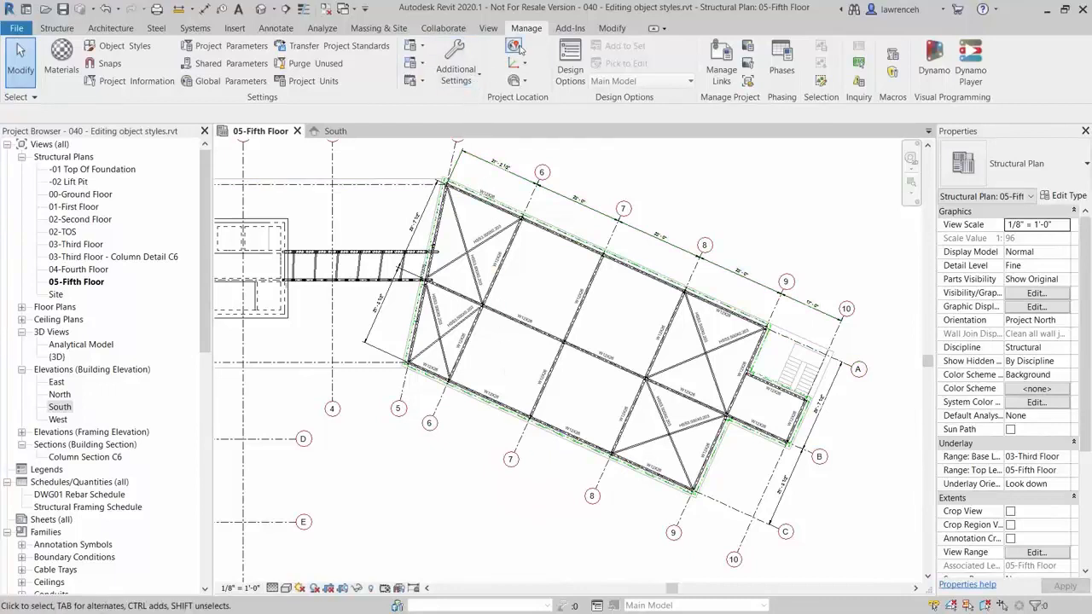
pyautogui.click(472, 80)
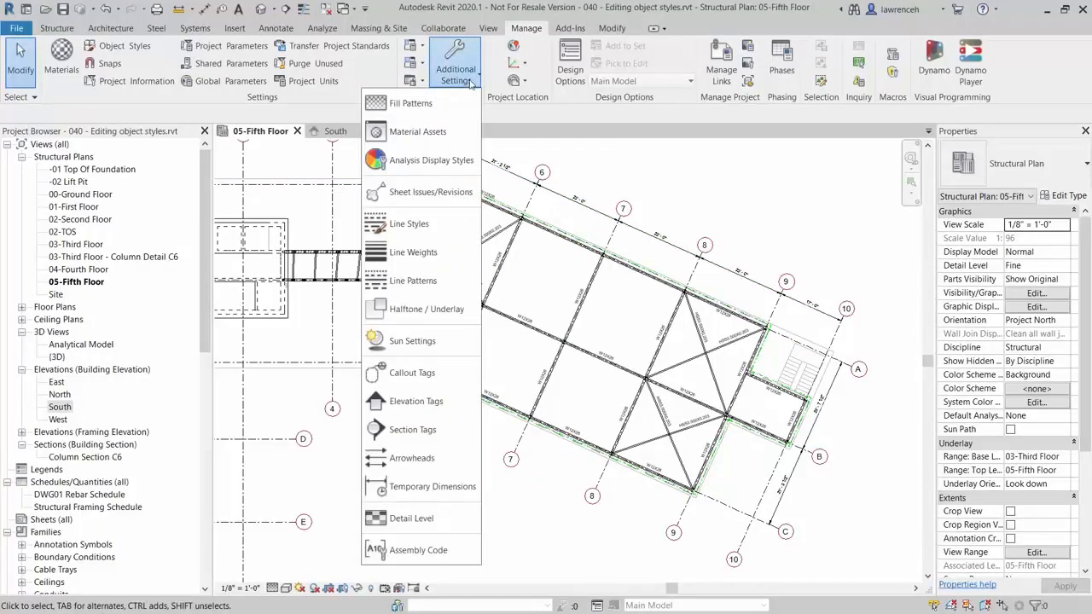
pyautogui.click(421, 252)
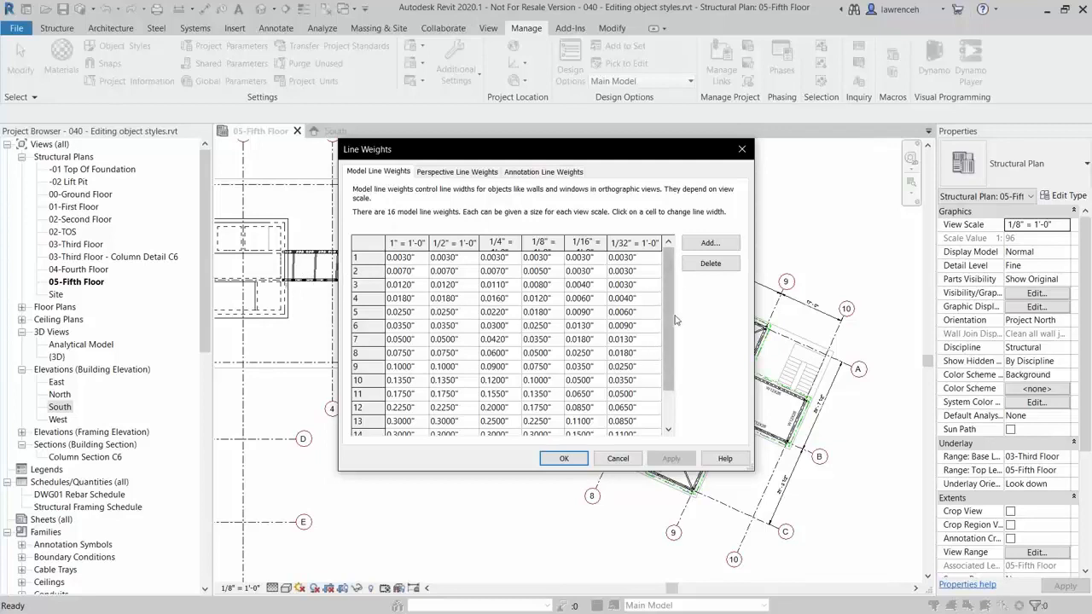
pyautogui.scroll(-1, 675, 320)
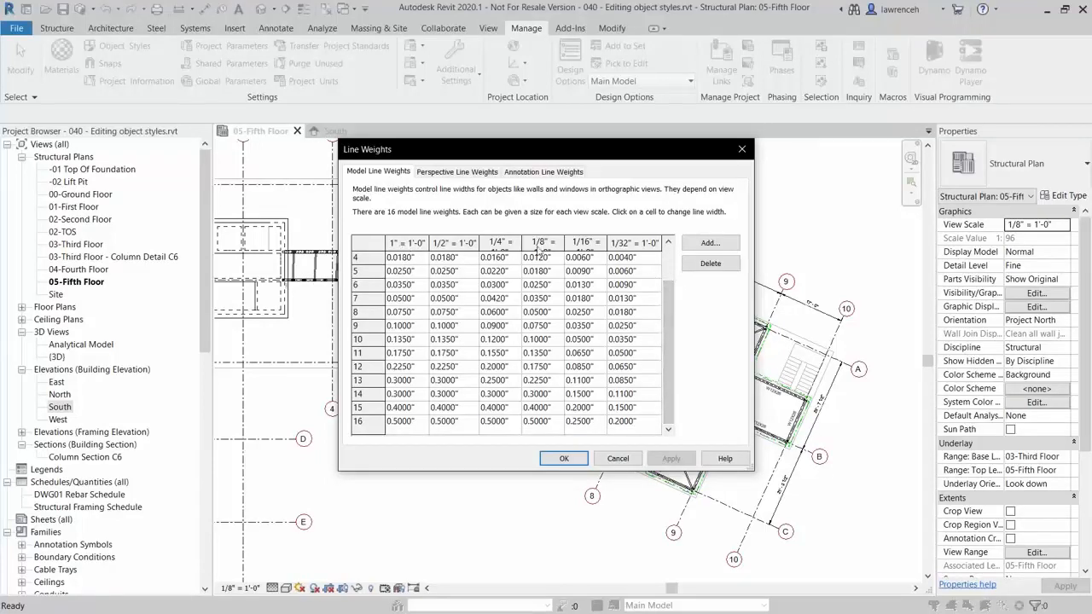
pyautogui.click(711, 244)
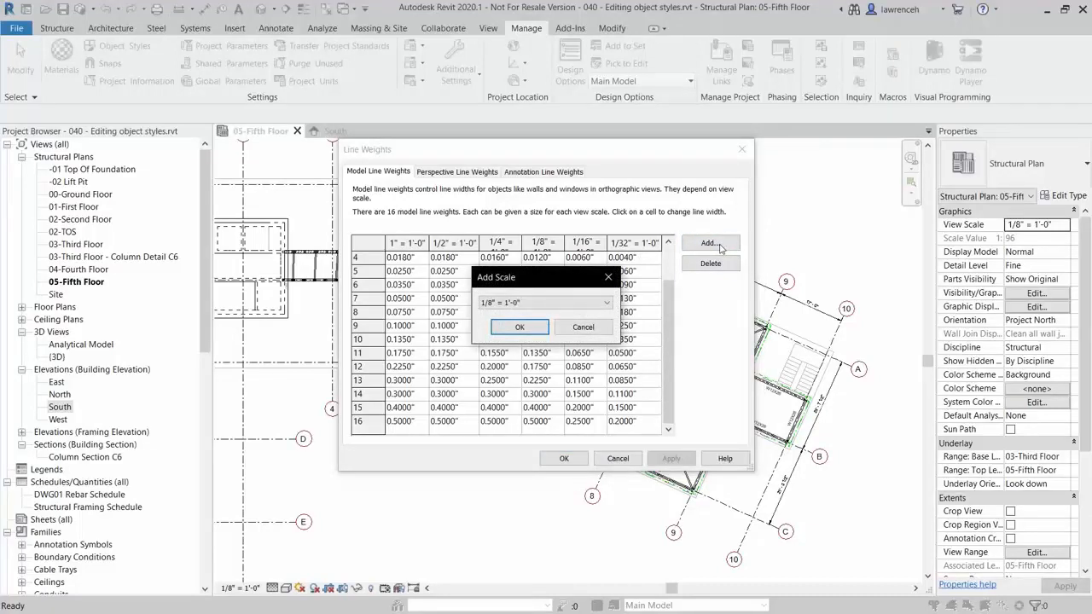
pyautogui.click(603, 303)
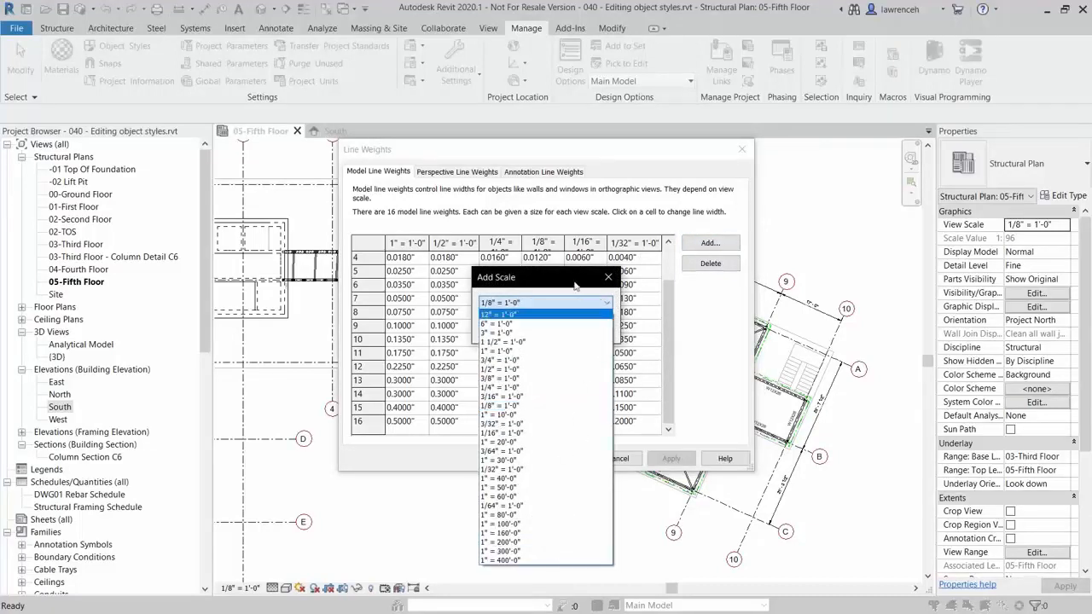
pyautogui.click(576, 285)
pyautogui.click(577, 328)
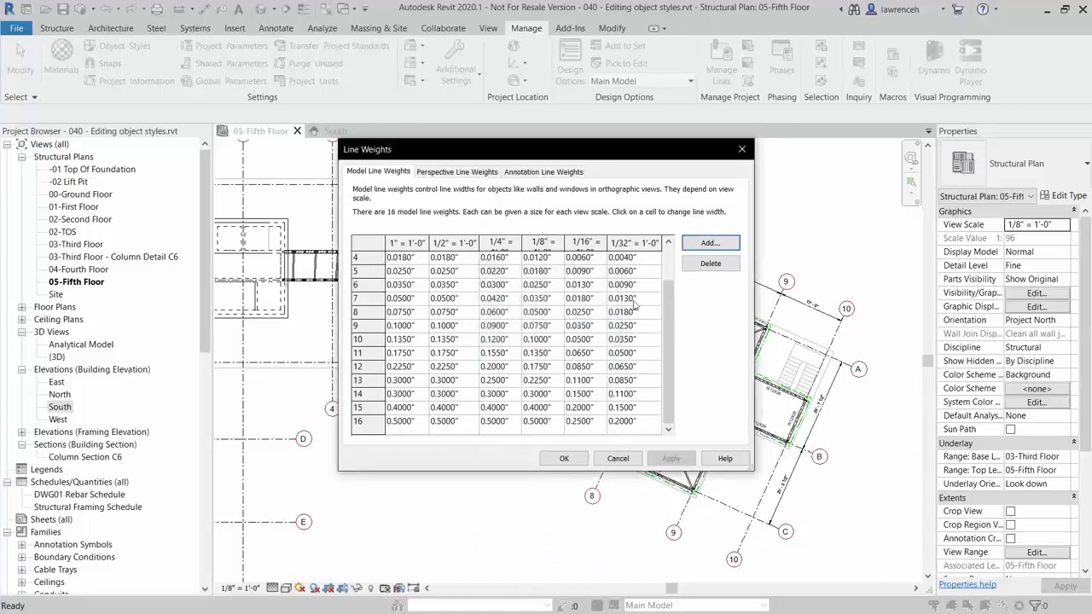
# Review the annotation line weights and close the Line Weights settings
pyautogui.click(553, 174)
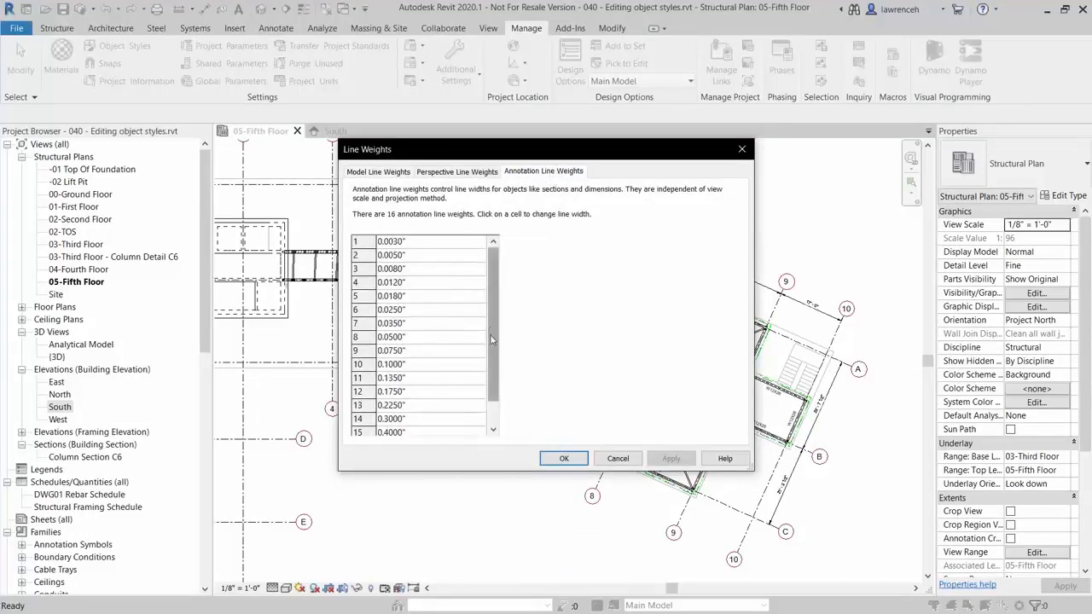
pyautogui.scroll(-1, 505, 343)
pyautogui.scroll(1, 503, 382)
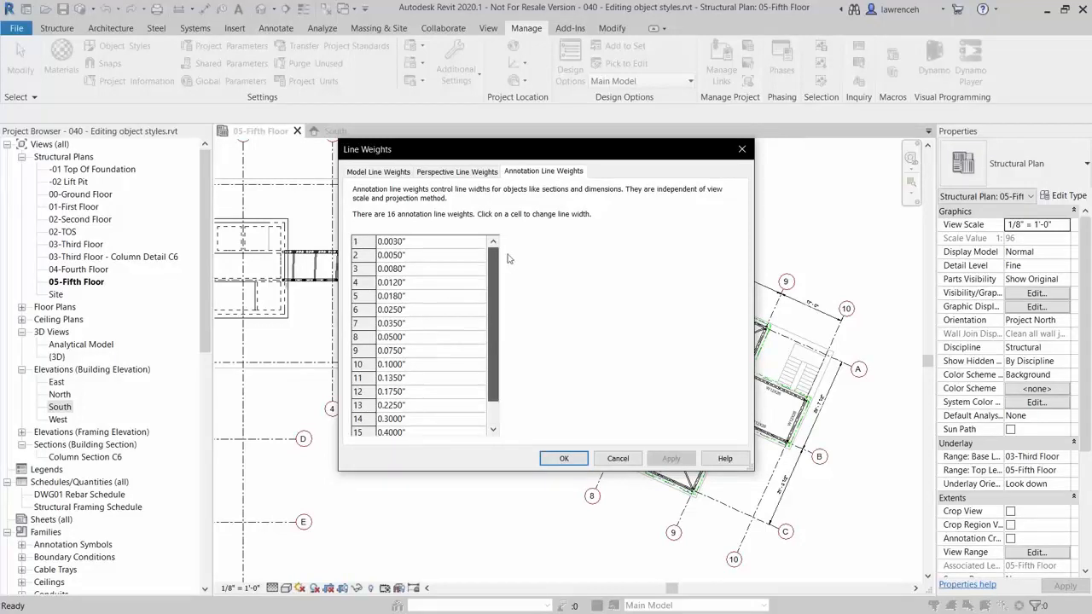
pyautogui.click(434, 257)
pyautogui.click(433, 321)
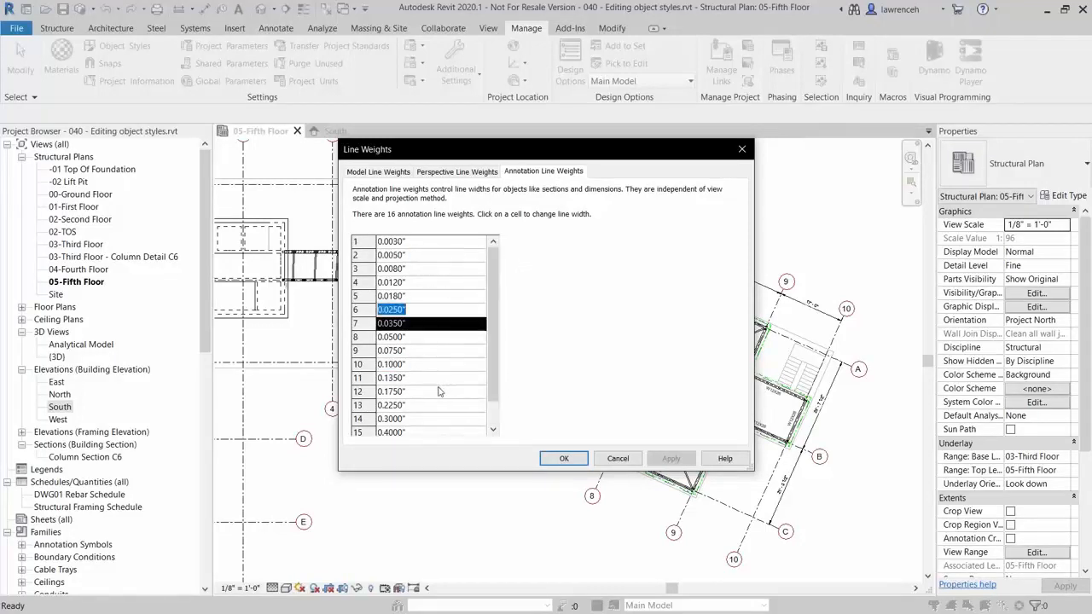
pyautogui.click(443, 391)
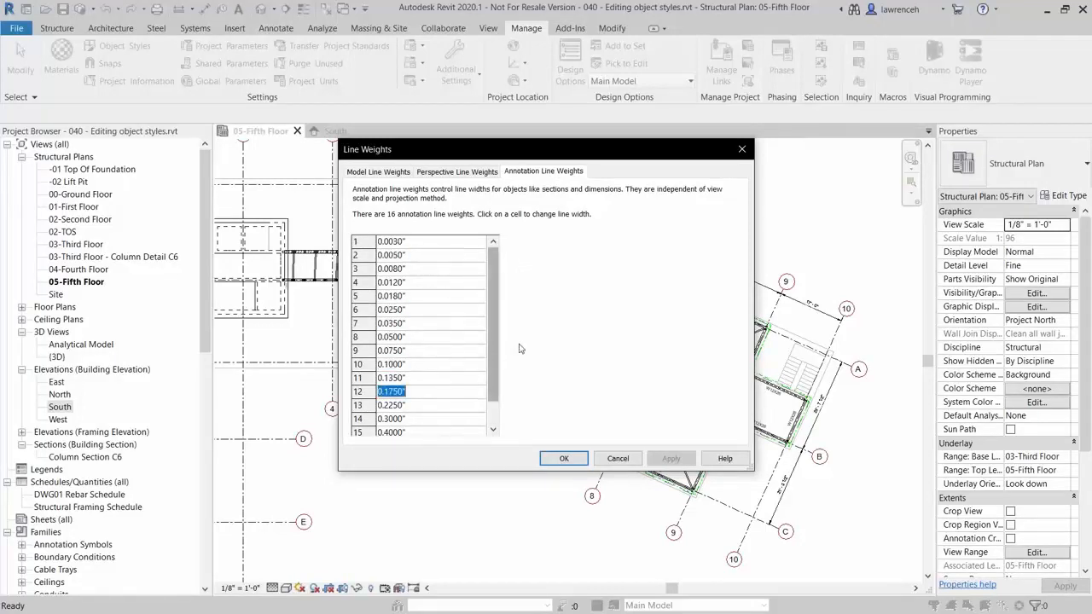
pyautogui.click(564, 460)
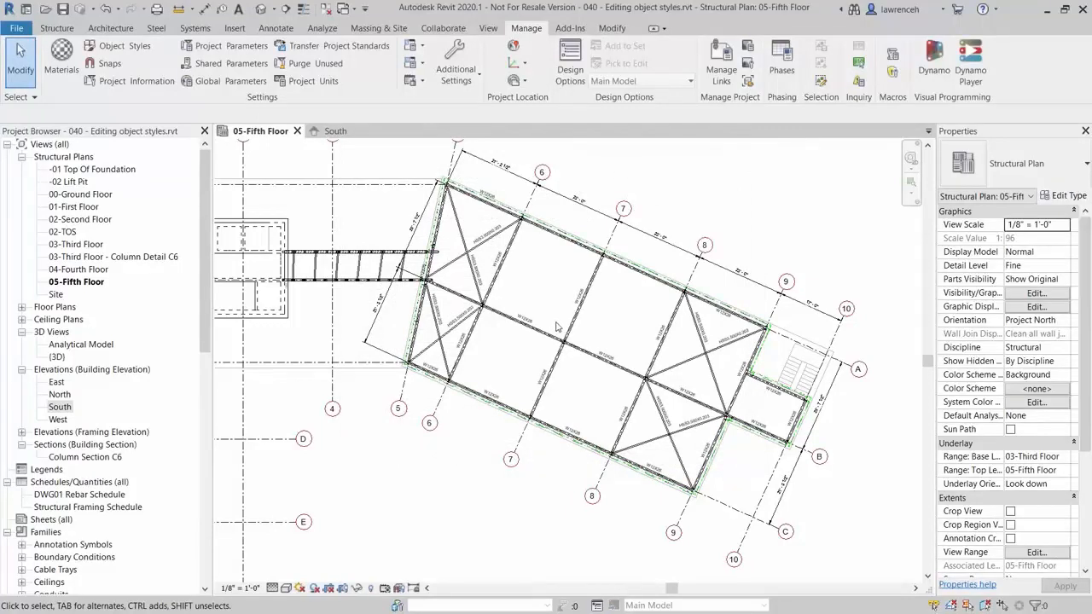
# Open the Line Styles settings and review the listed line subcategories with their weights, colors and patterns
pyautogui.click(467, 80)
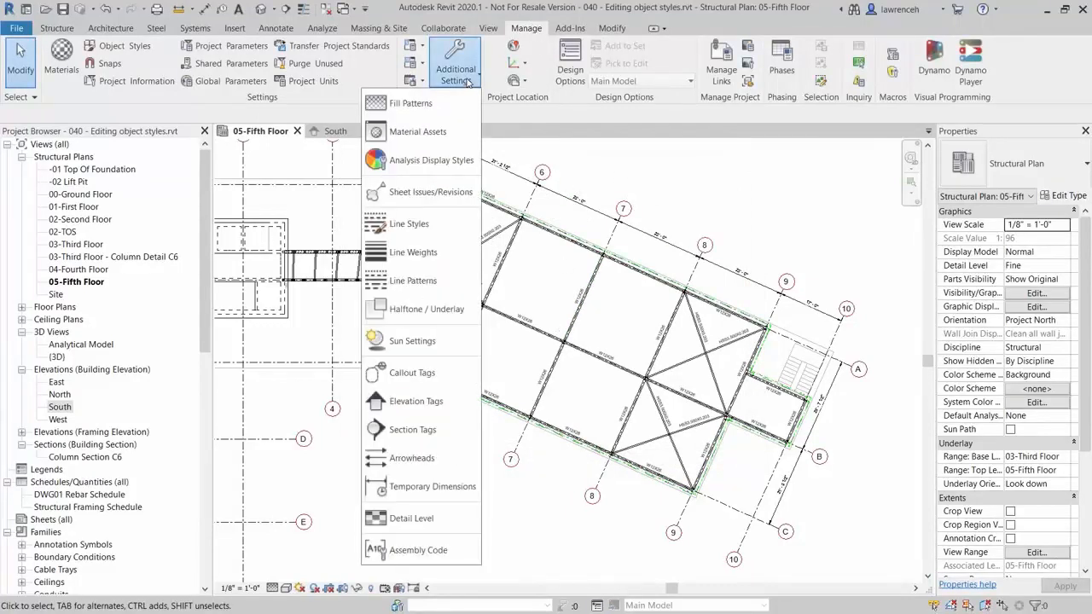
pyautogui.click(408, 224)
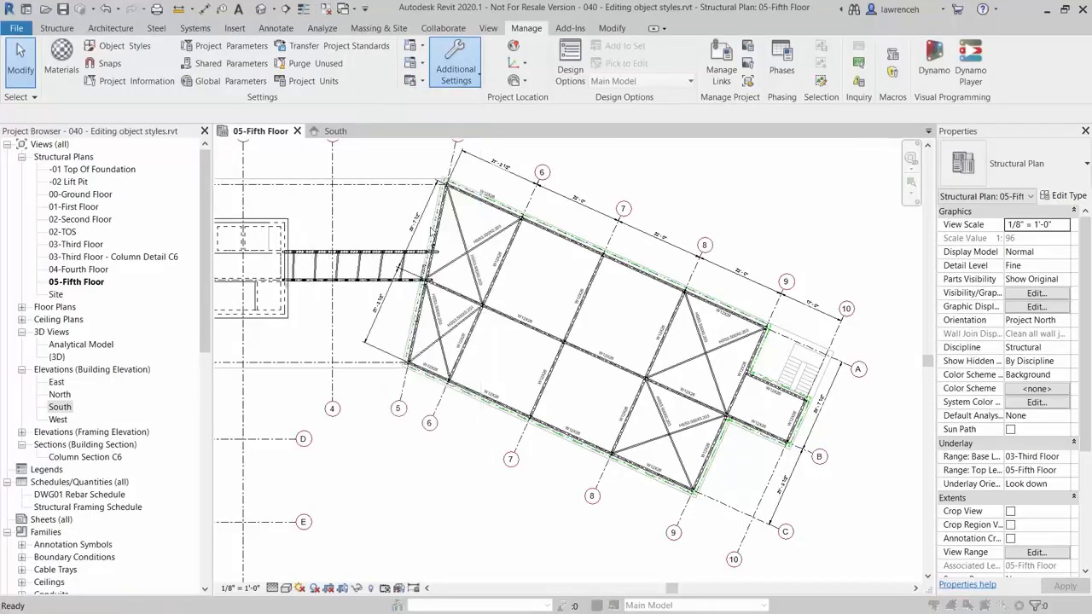
pyautogui.click(308, 214)
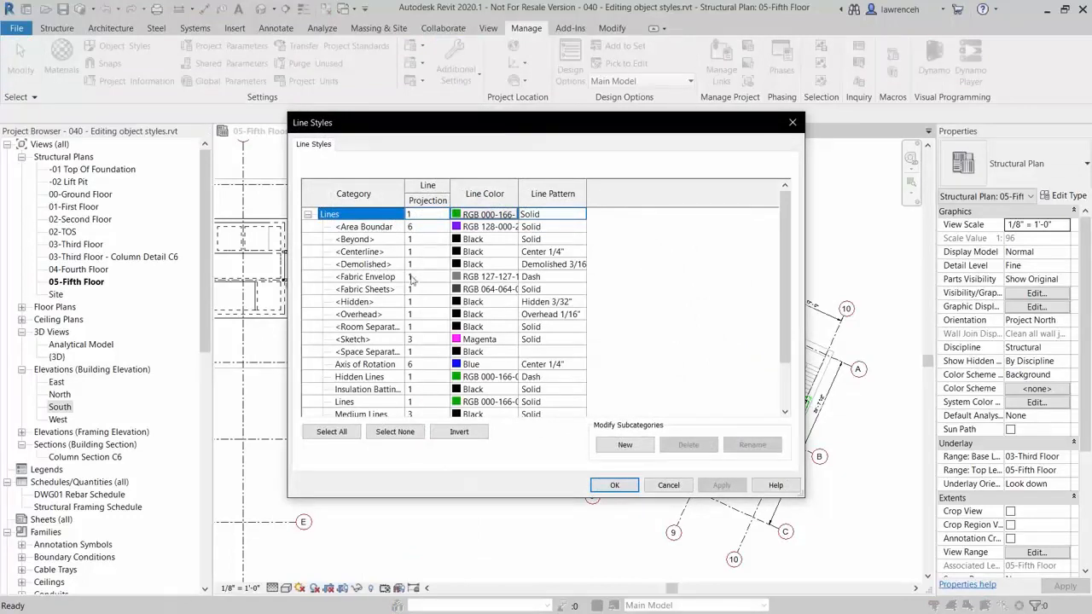
pyautogui.scroll(-2, 415, 290)
pyautogui.scroll(-2, 411, 302)
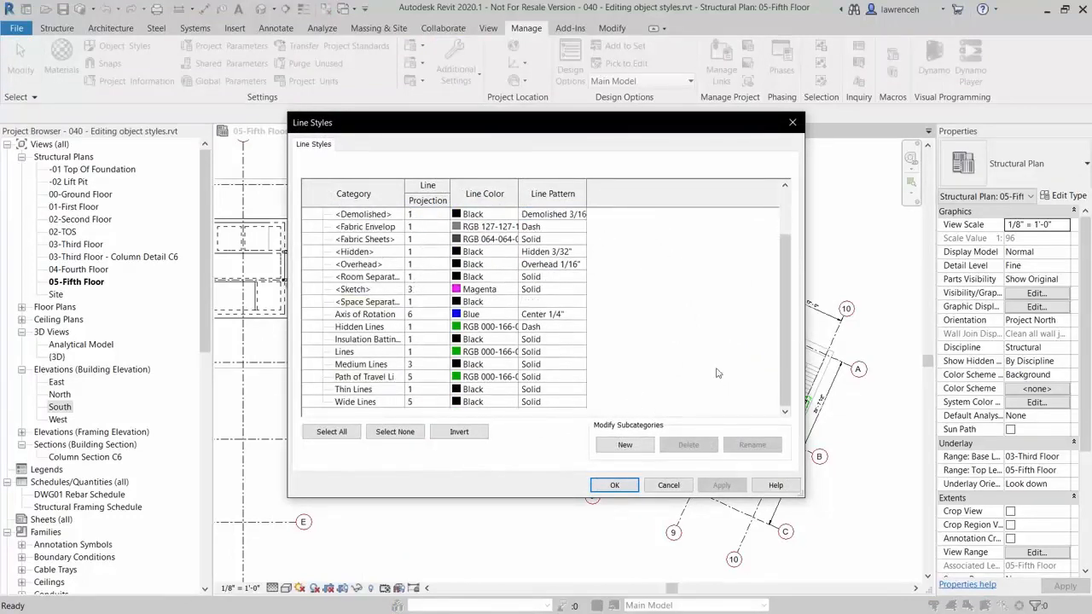
pyautogui.click(616, 444)
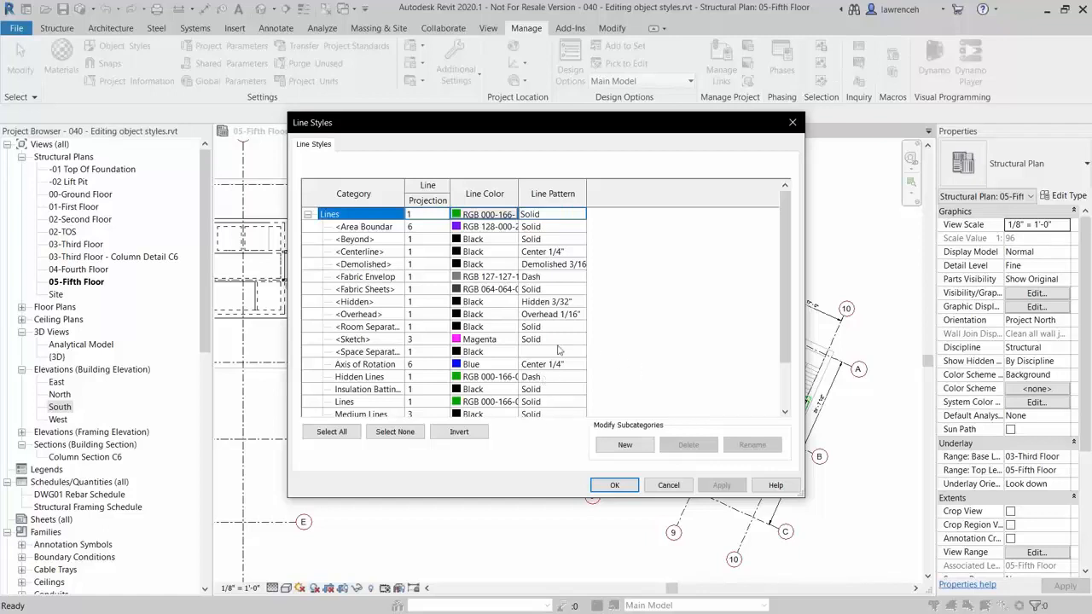
# Set the line color of the <Sketch> line style to red
pyautogui.click(379, 342)
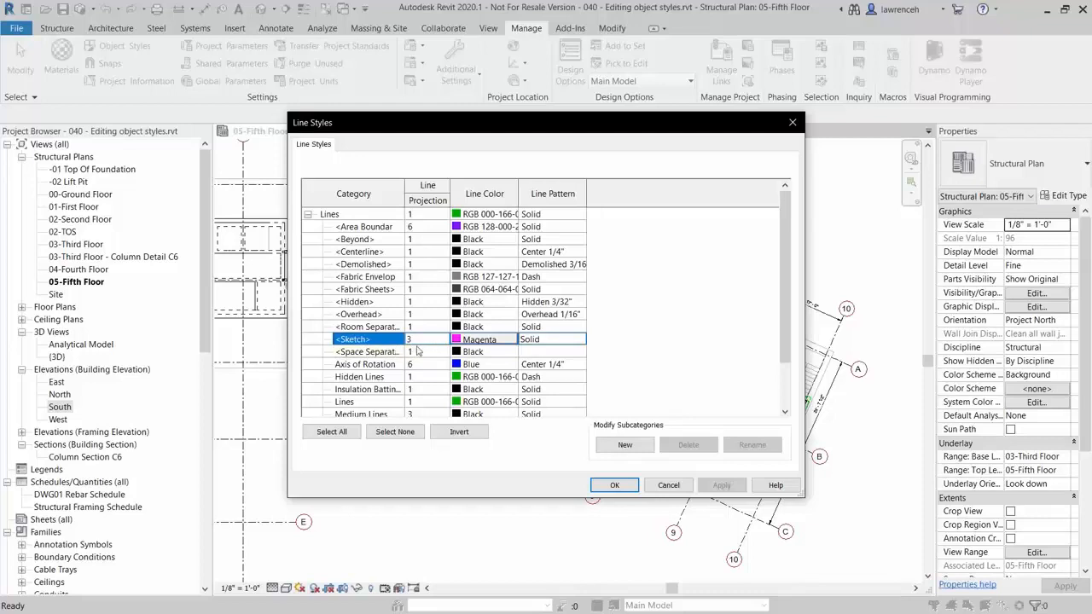
pyautogui.click(489, 341)
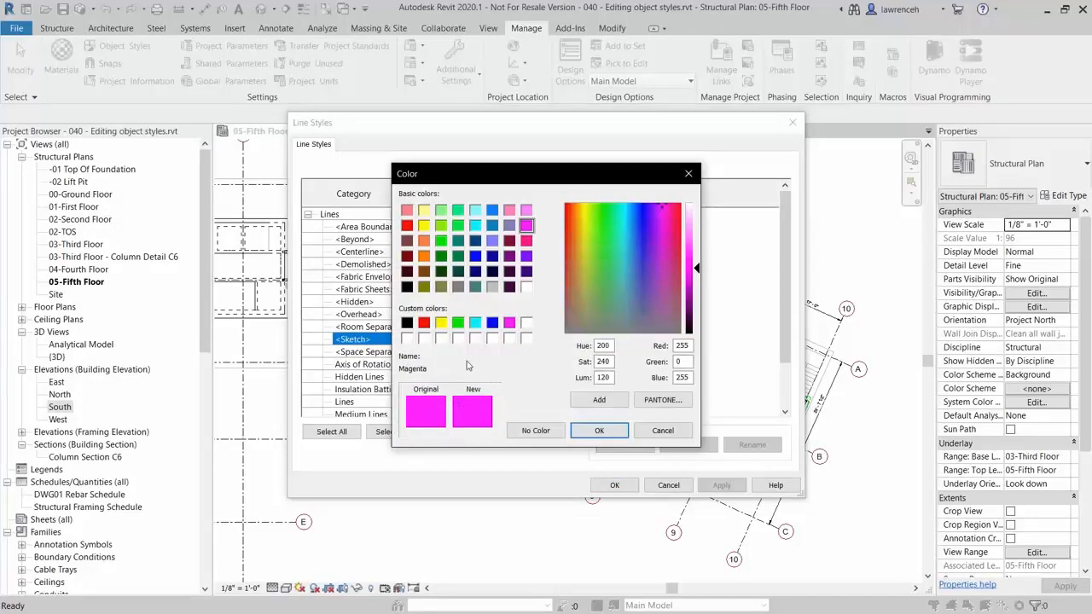
pyautogui.click(424, 323)
pyautogui.click(600, 431)
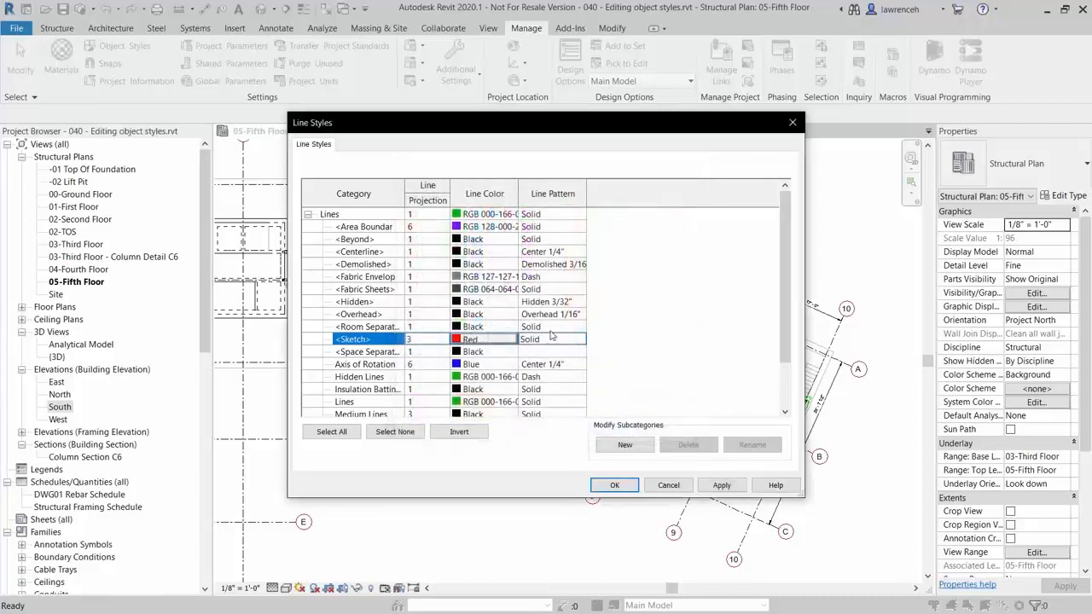
# Assign the Parapet Framing line pattern to the <Sketch> line style and confirm the line styles
pyautogui.click(580, 342)
pyautogui.click(580, 339)
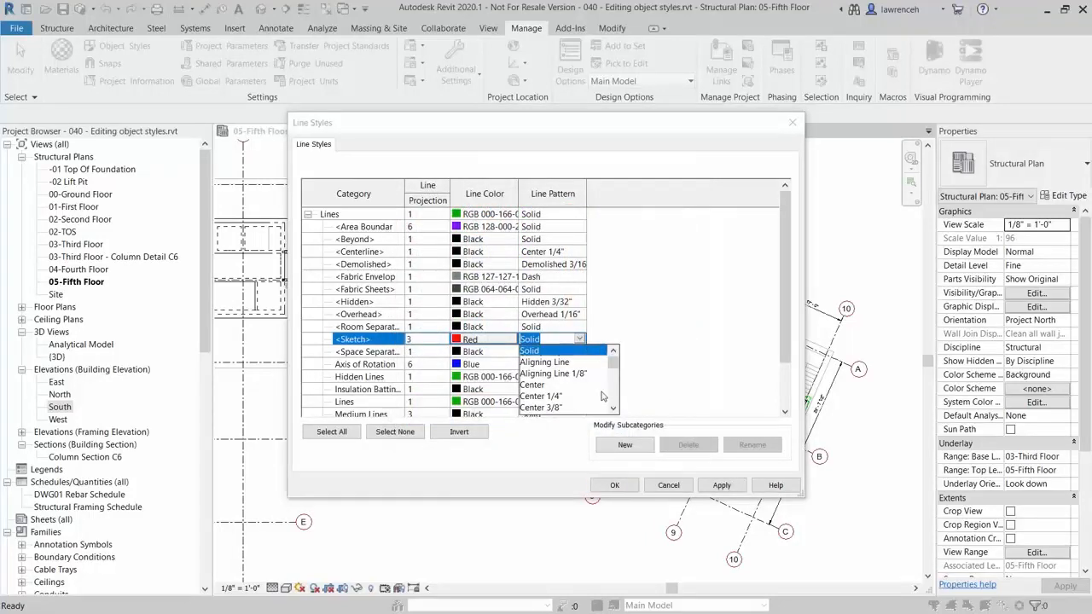
pyautogui.scroll(-5, 585, 401)
pyautogui.scroll(-3, 584, 401)
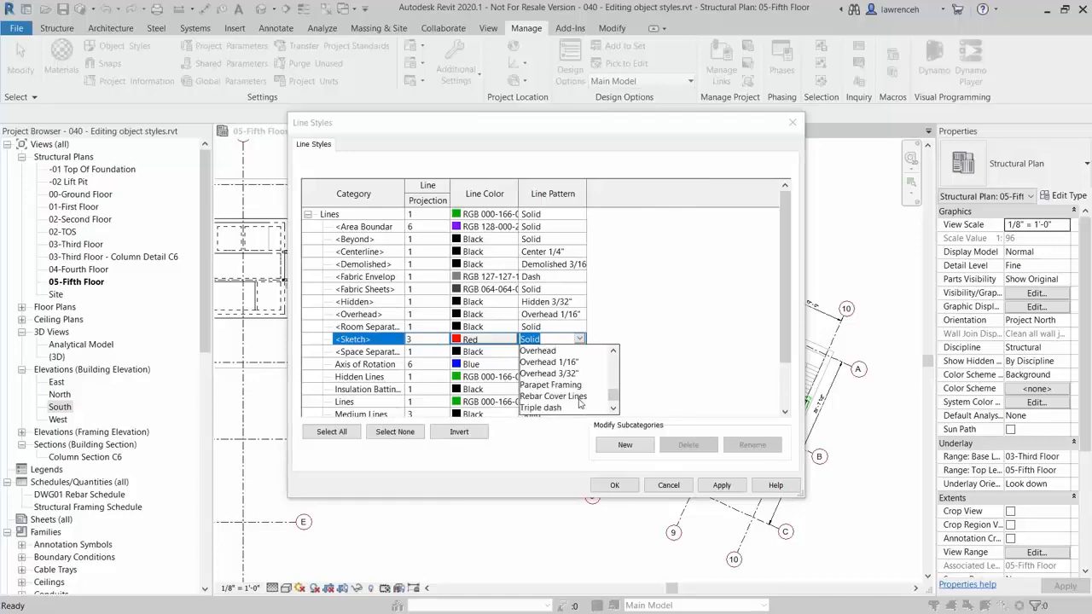
pyautogui.click(577, 386)
pyautogui.click(631, 482)
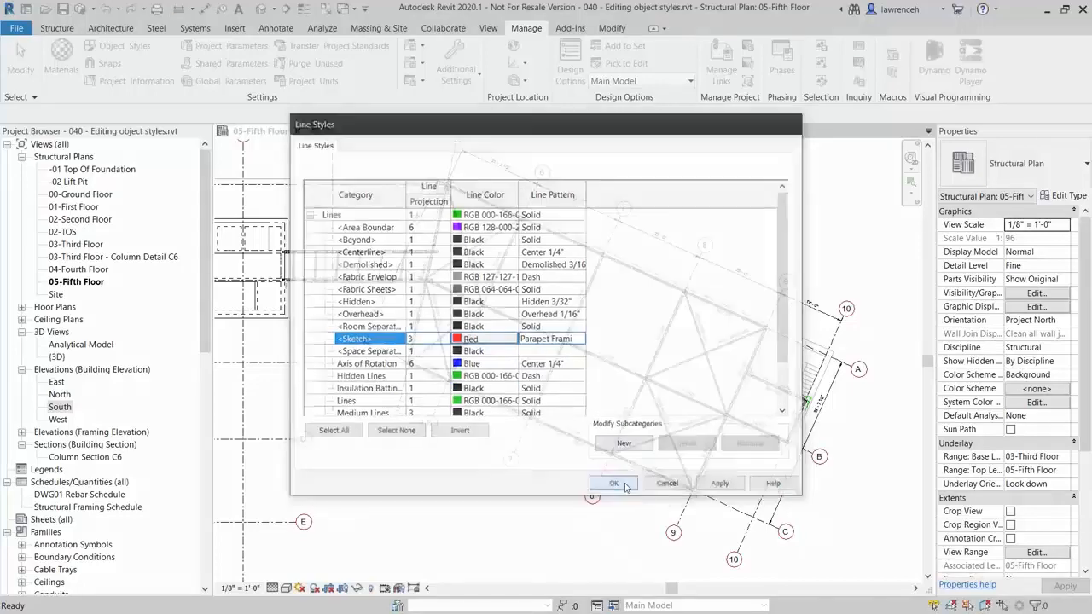
# Start a structural floor and sketch a rectangular boundary about 23'-6" by 17'-6" in the empty area above grids 7 and 8
pyautogui.moveTo(504, 182); pyautogui.dragTo(499, 251, button='middle')
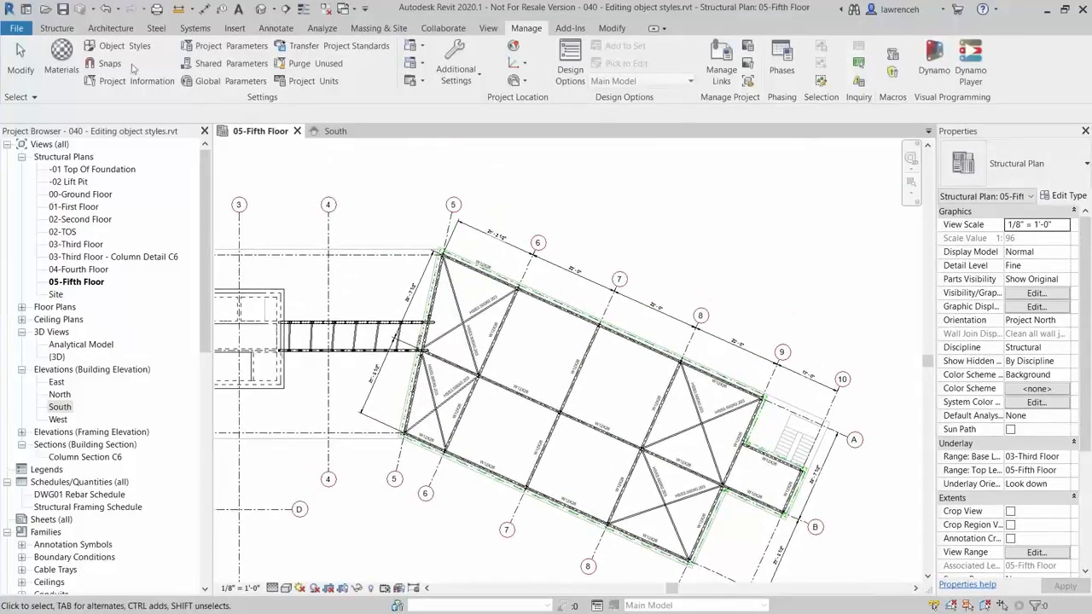
pyautogui.click(49, 31)
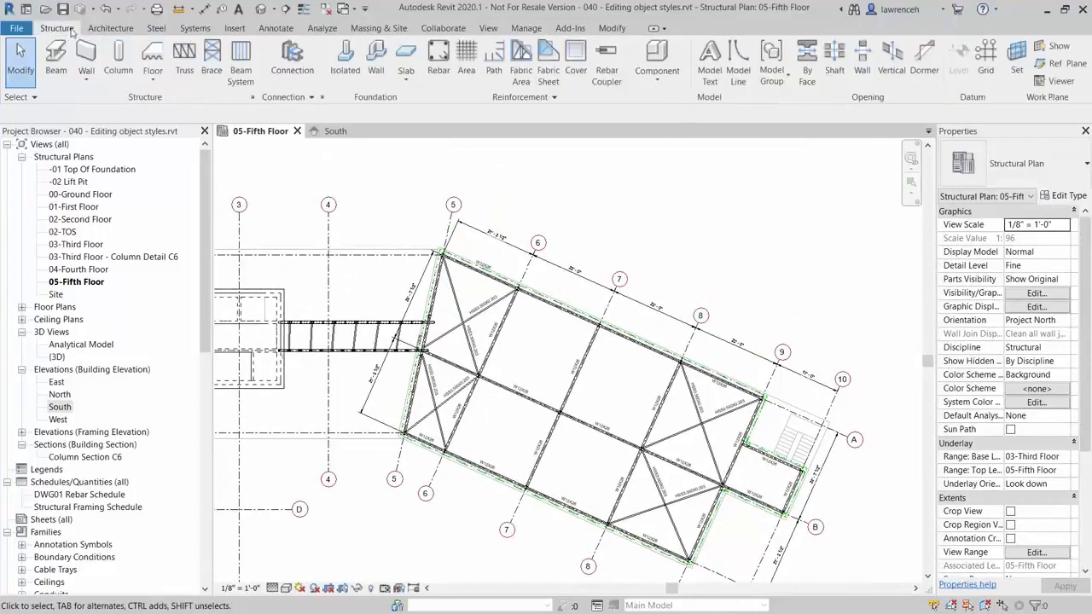
pyautogui.click(154, 53)
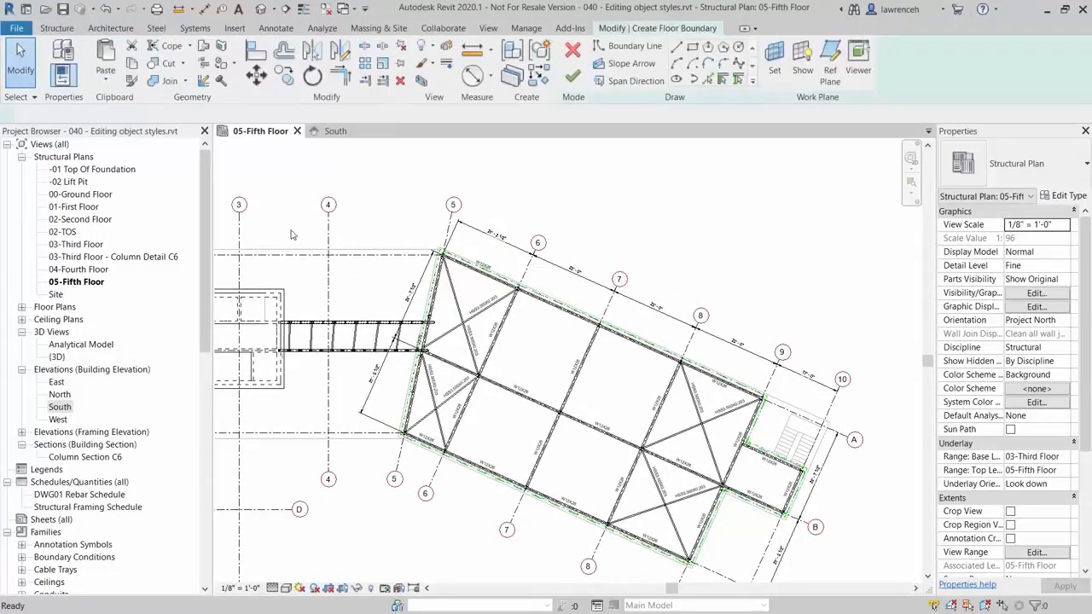
pyautogui.click(695, 48)
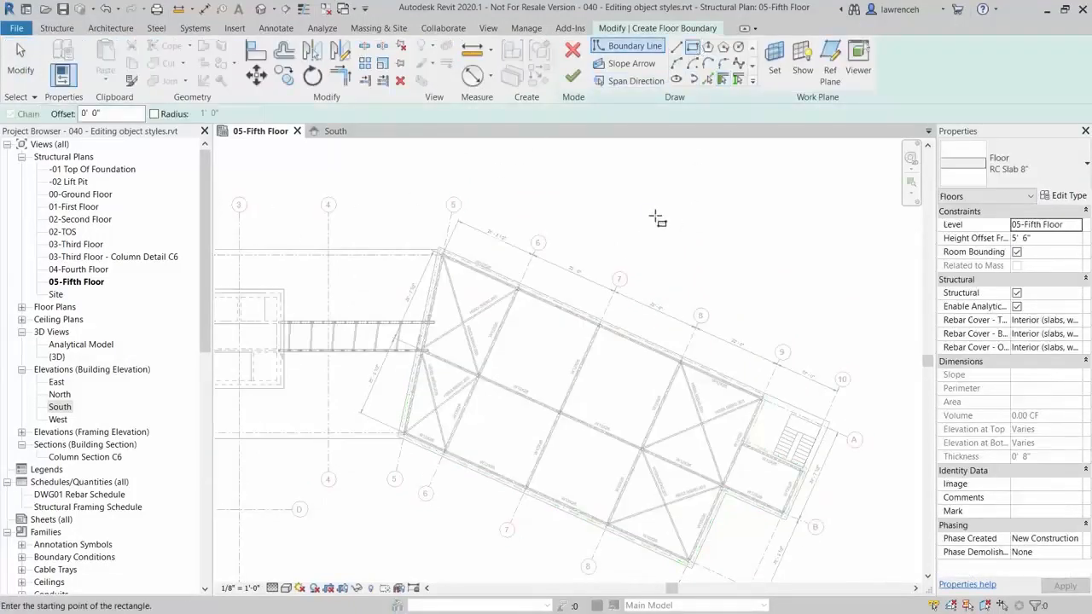
pyautogui.click(650, 213)
pyautogui.click(740, 281)
pyautogui.scroll(3, 728, 236)
pyautogui.scroll(3, 726, 242)
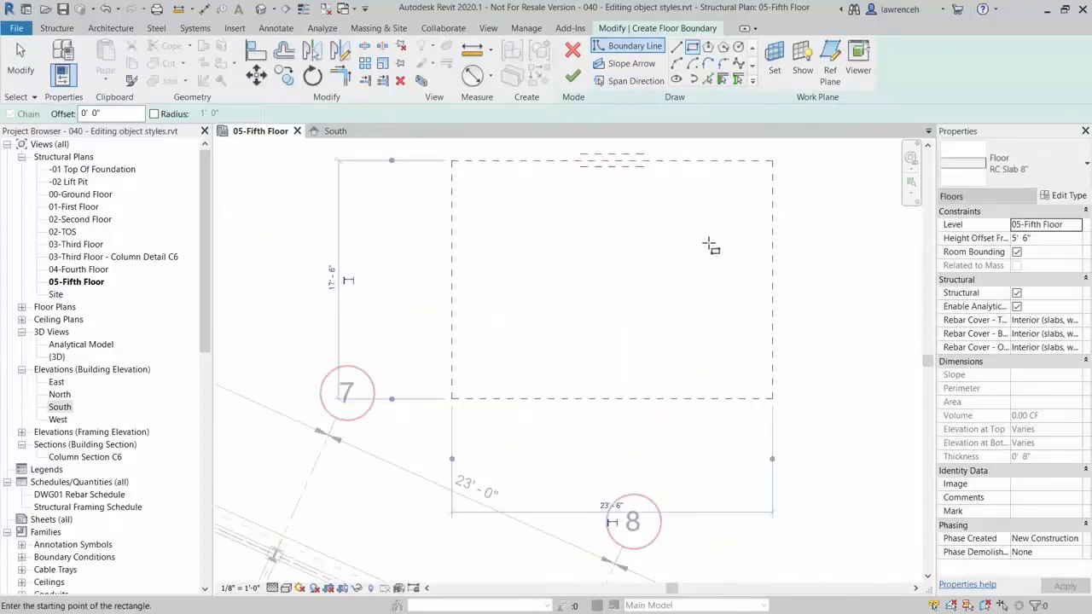
# Sketch a stepped chain of boundary lines inside the rectangle, including horizontal and vertical segments of about 6'-0", and end the line command
pyautogui.click(675, 47)
pyautogui.click(608, 371)
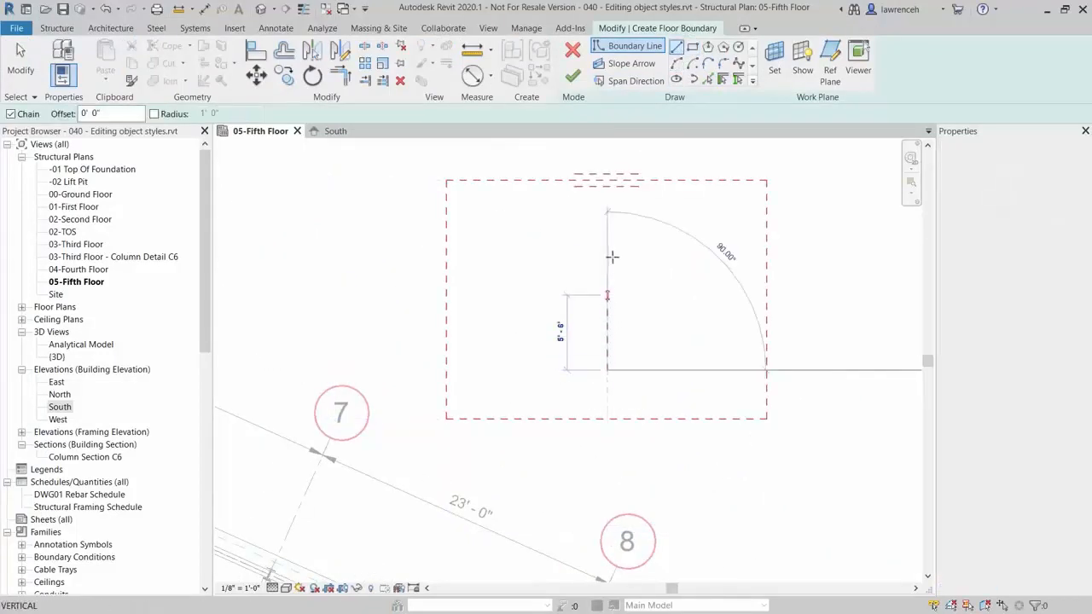
pyautogui.click(608, 241)
pyautogui.click(689, 242)
pyautogui.click(689, 322)
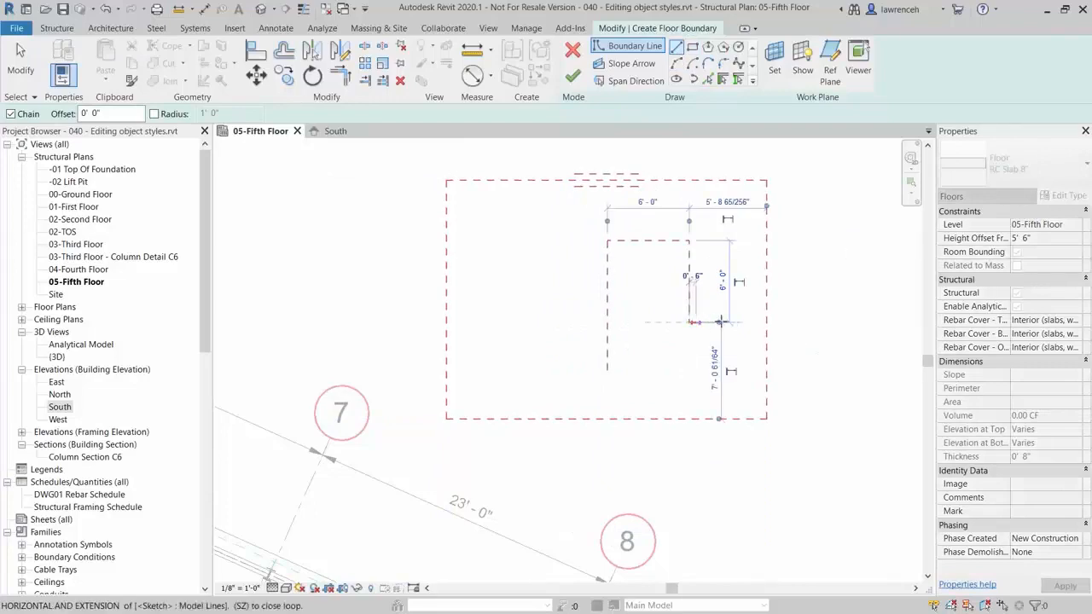
pyautogui.click(742, 323)
pyautogui.click(745, 356)
pyautogui.press('Escape')
pyautogui.press('Escape')
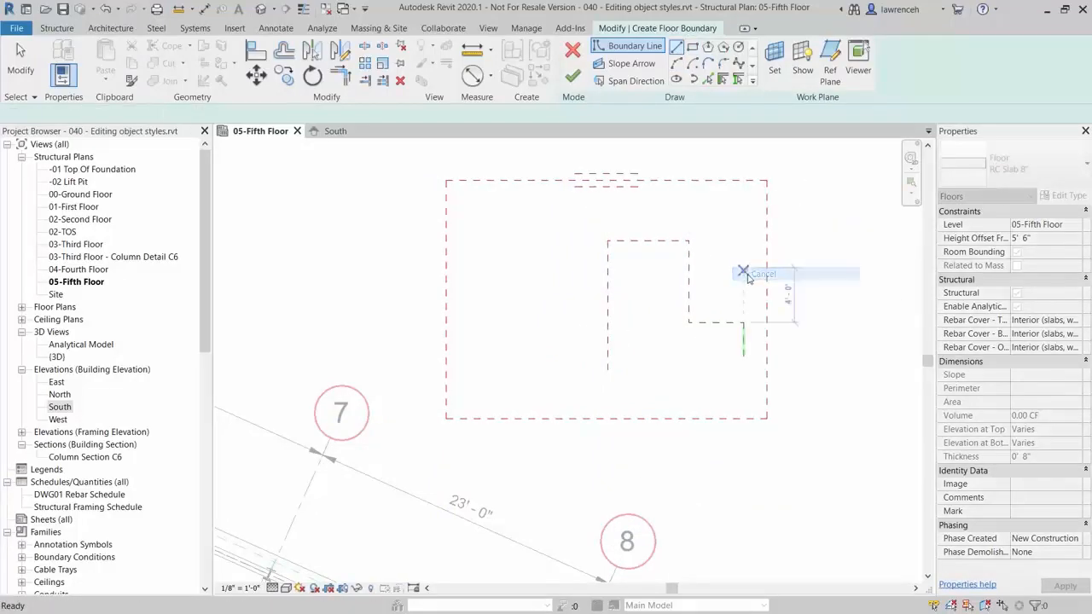
pyautogui.scroll(-5, 743, 273)
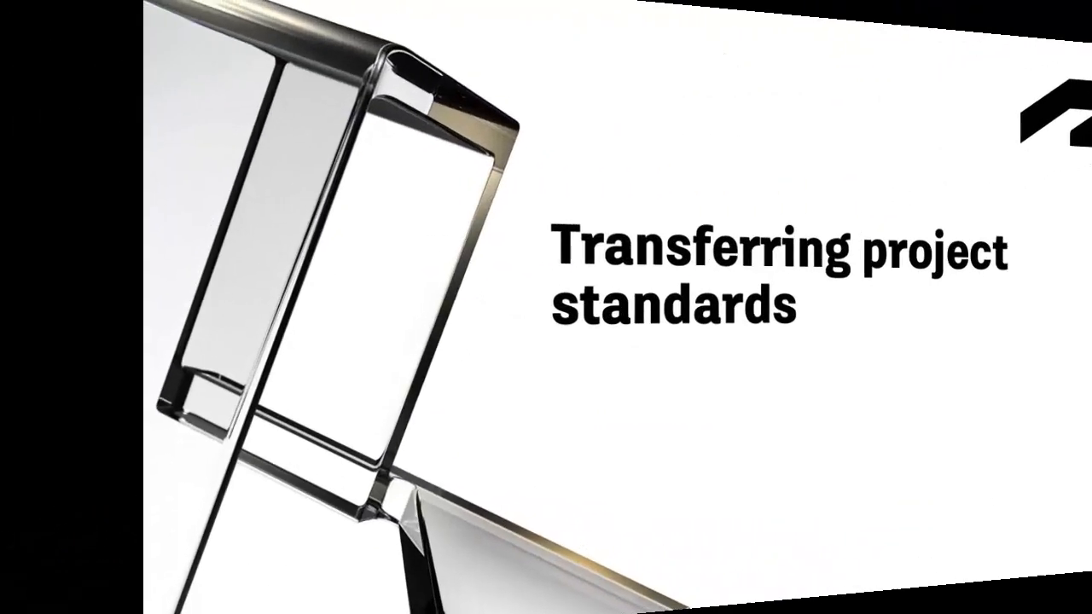
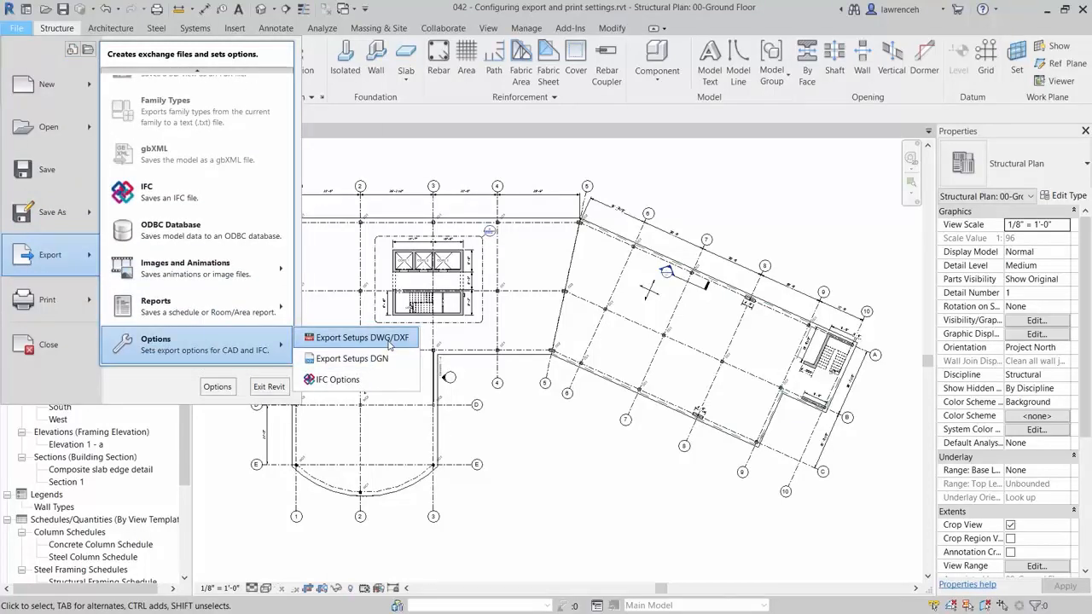
# Open the DWG/DXF export setup and review its layer, line, pattern, text and font, and color options
pyautogui.click(390, 344)
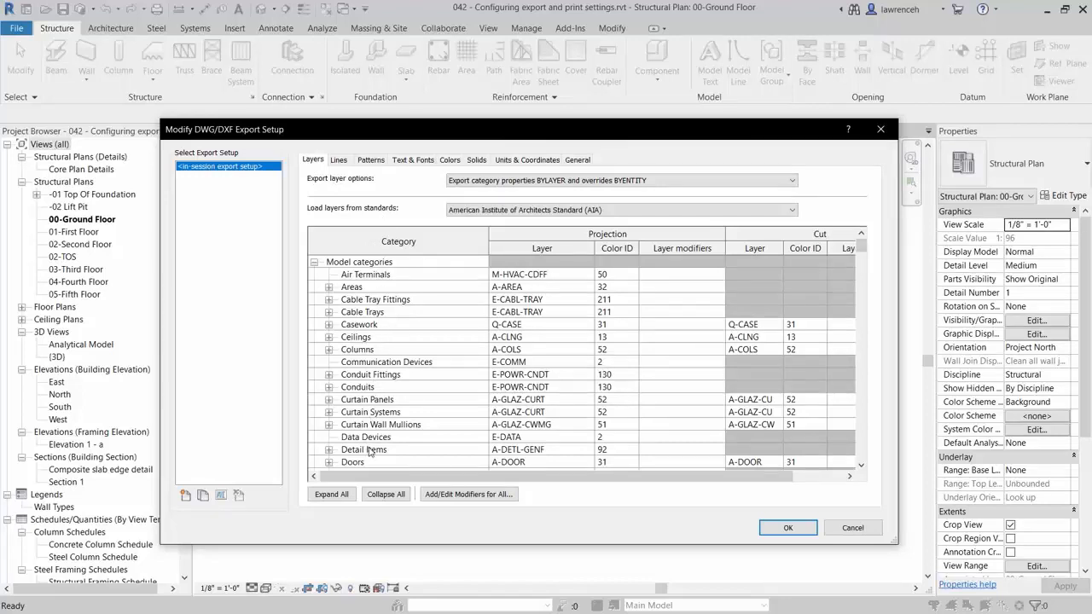
pyautogui.click(555, 303)
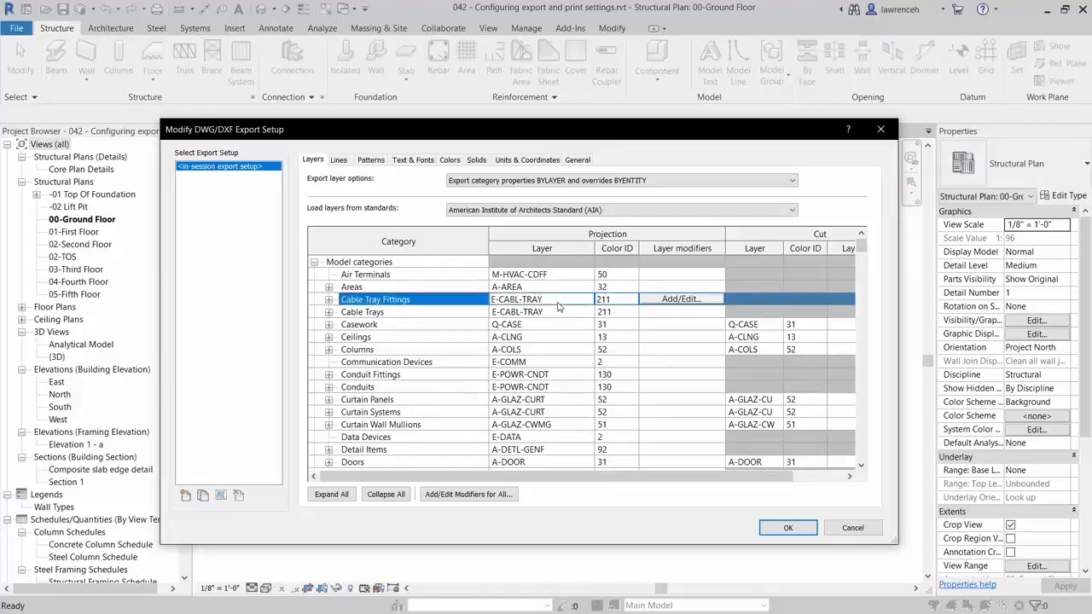
pyautogui.click(626, 300)
pyautogui.click(338, 161)
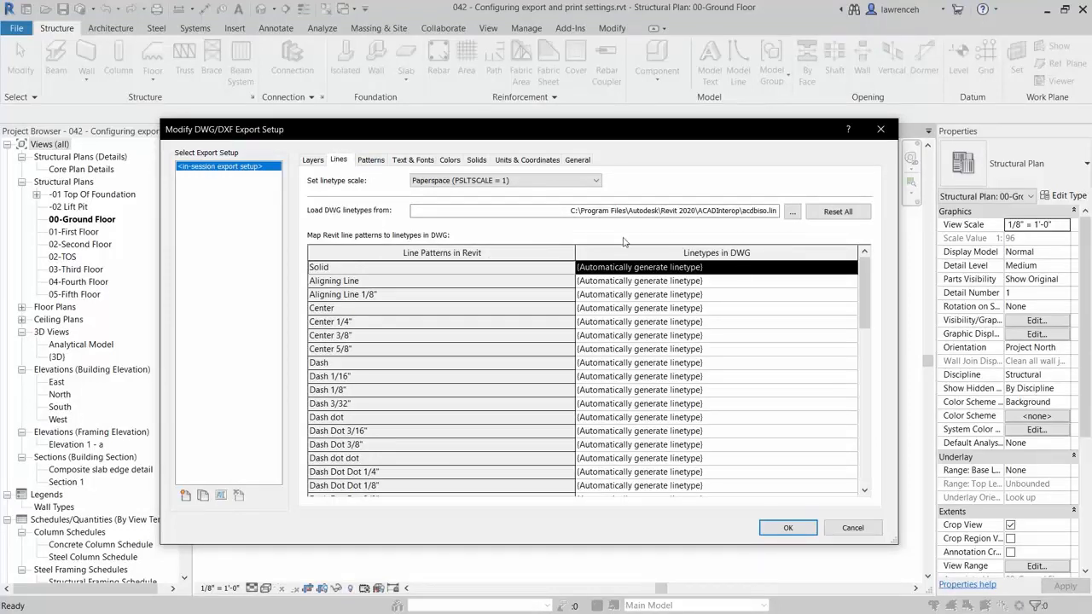
pyautogui.click(367, 162)
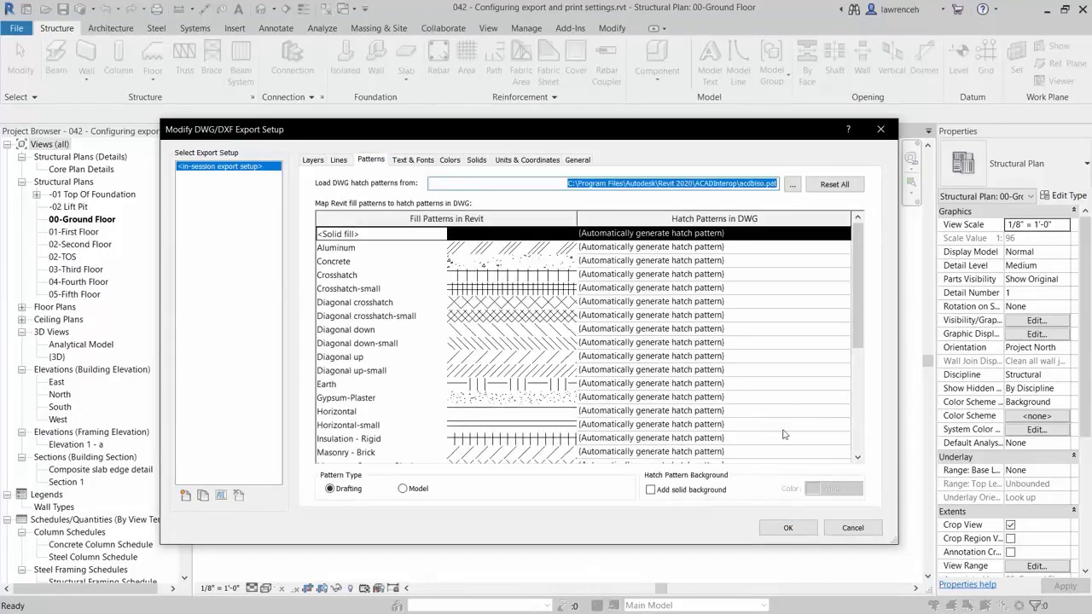
pyautogui.click(415, 162)
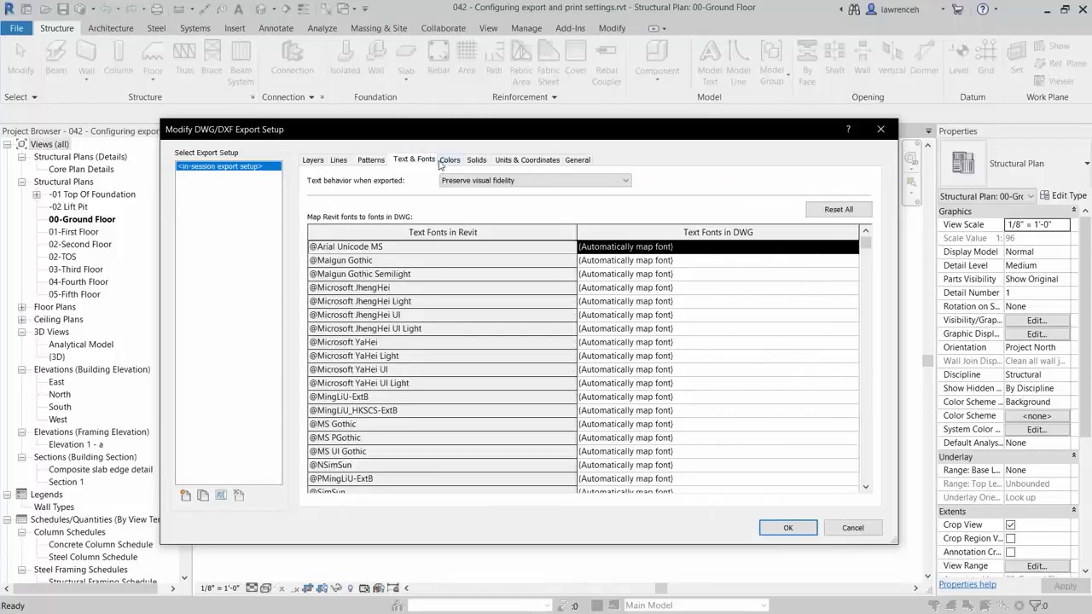
pyautogui.click(449, 161)
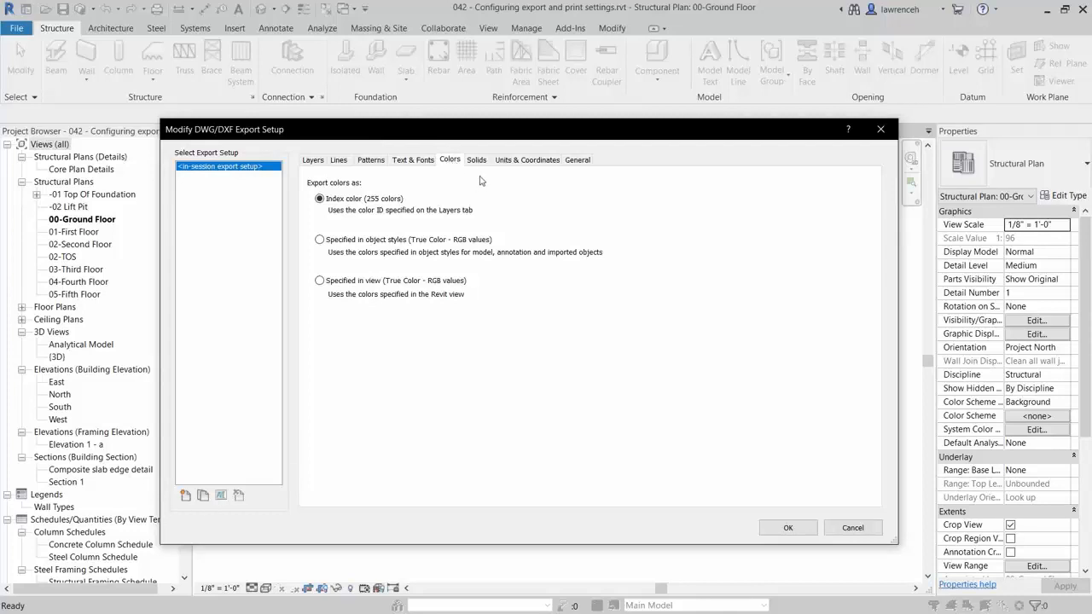
# Set the in-session export setup to export solids as ACIS solids and use the Shared coordinate system basis
pyautogui.click(477, 162)
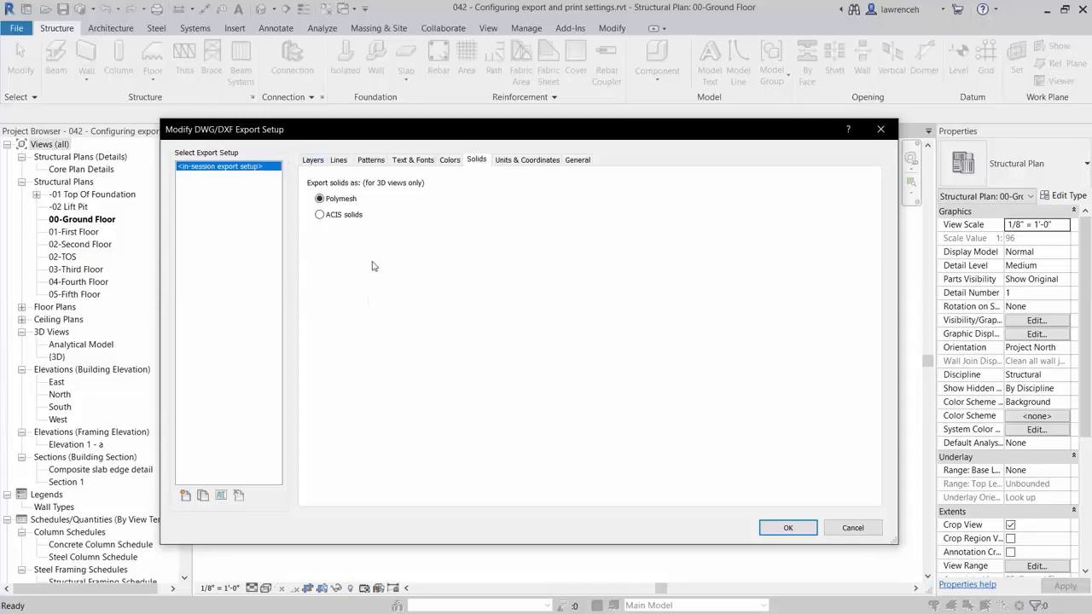
pyautogui.click(345, 215)
pyautogui.click(533, 162)
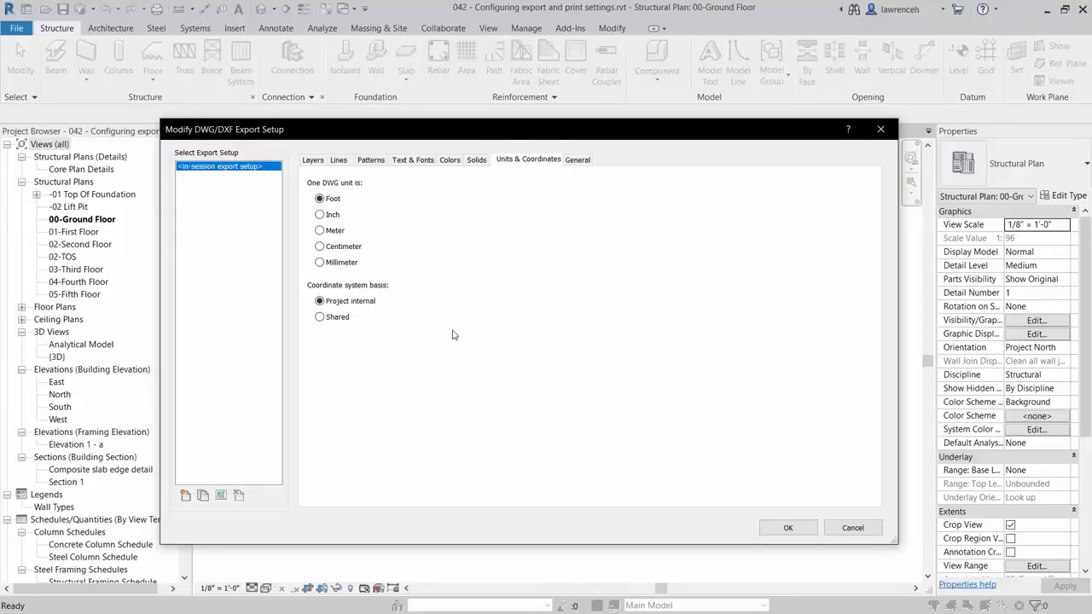
pyautogui.click(320, 318)
# Create a new DWG/DXF export setup named Training
pyautogui.click(184, 498)
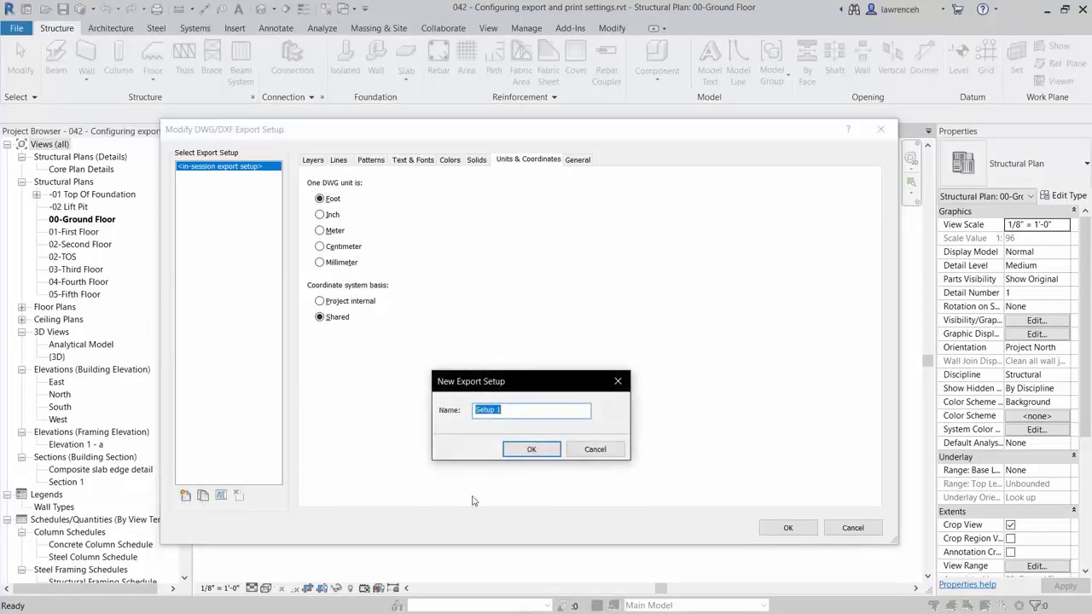
pyautogui.write('Training')
pyautogui.click(527, 451)
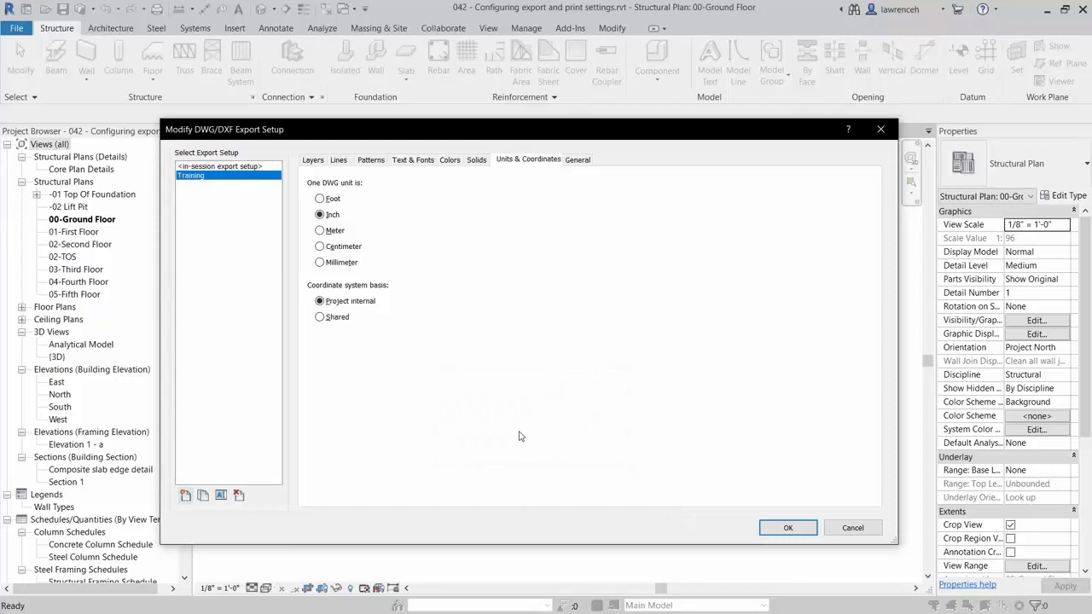
# Load the Training setup's layers from the American Institute of Architects Standard (AIA), replacing the existing layer settings
pyautogui.click(312, 161)
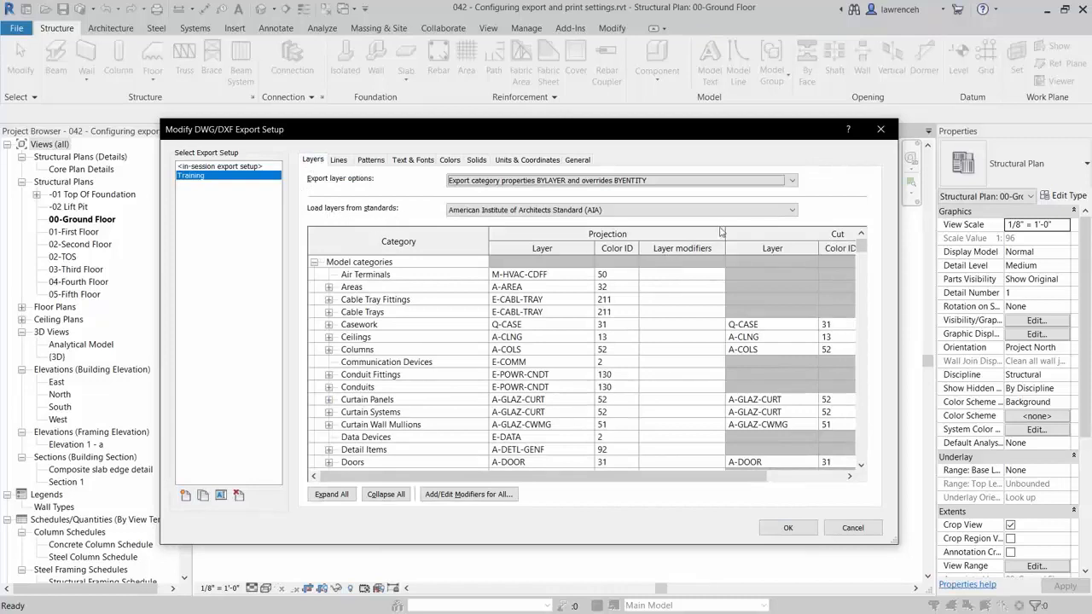
pyautogui.click(740, 211)
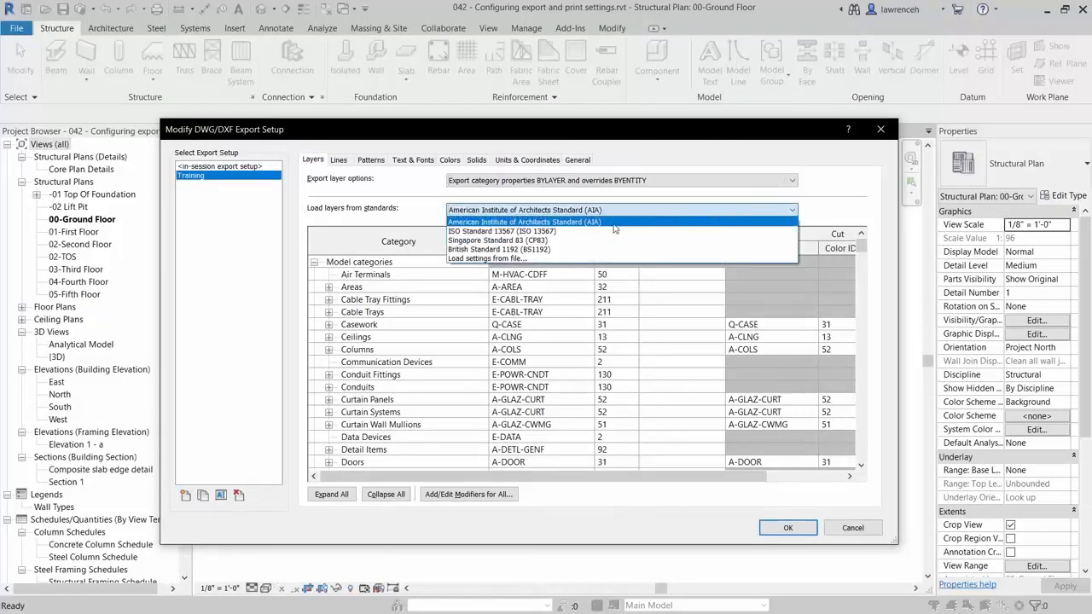
pyautogui.click(509, 222)
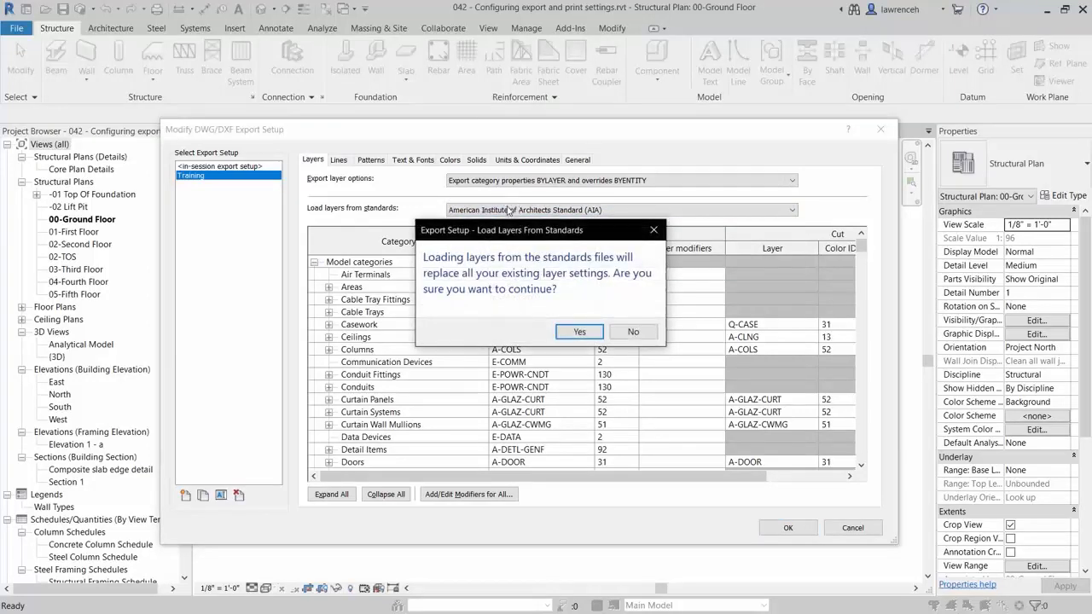
pyautogui.click(575, 333)
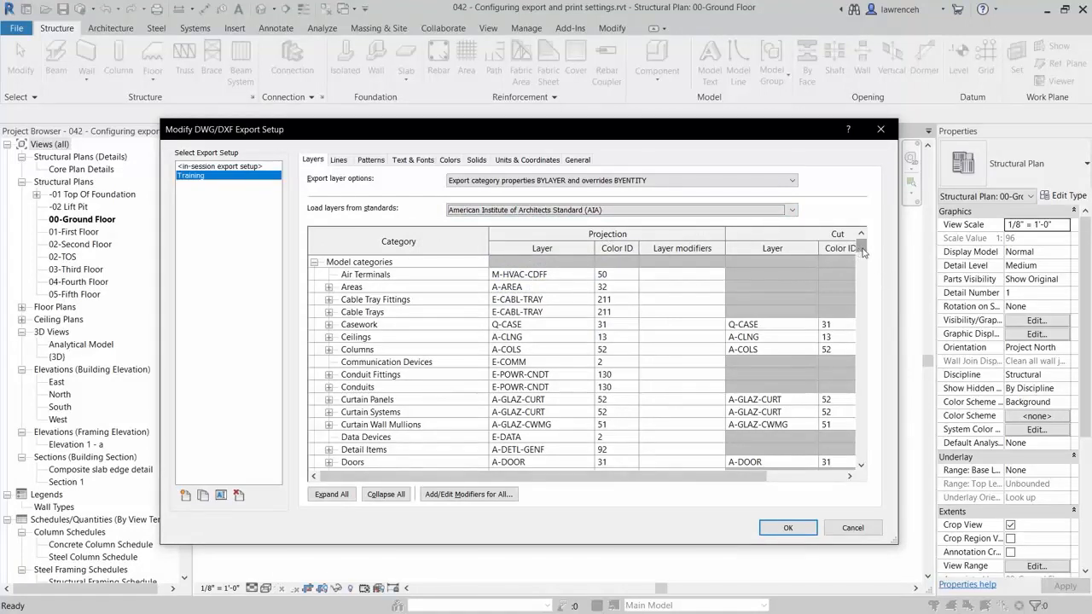
# Expand the Structural Columns category and set its projection layer to S-COLUMNS with color ID 2
pyautogui.click(379, 428)
pyautogui.write('s')
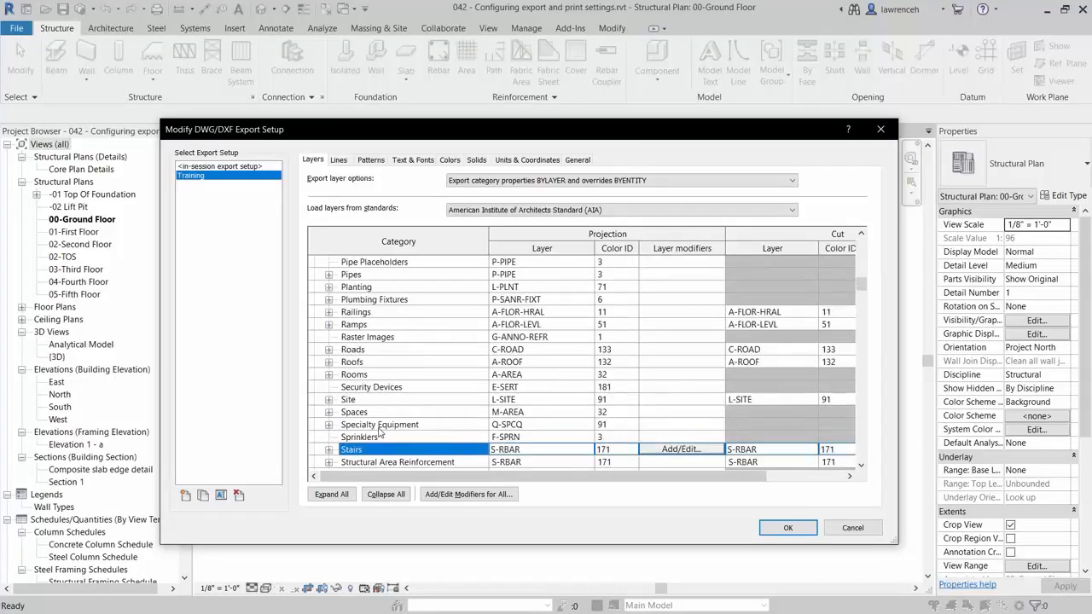
pyautogui.write('tr')
pyautogui.scroll(-7, 403, 400)
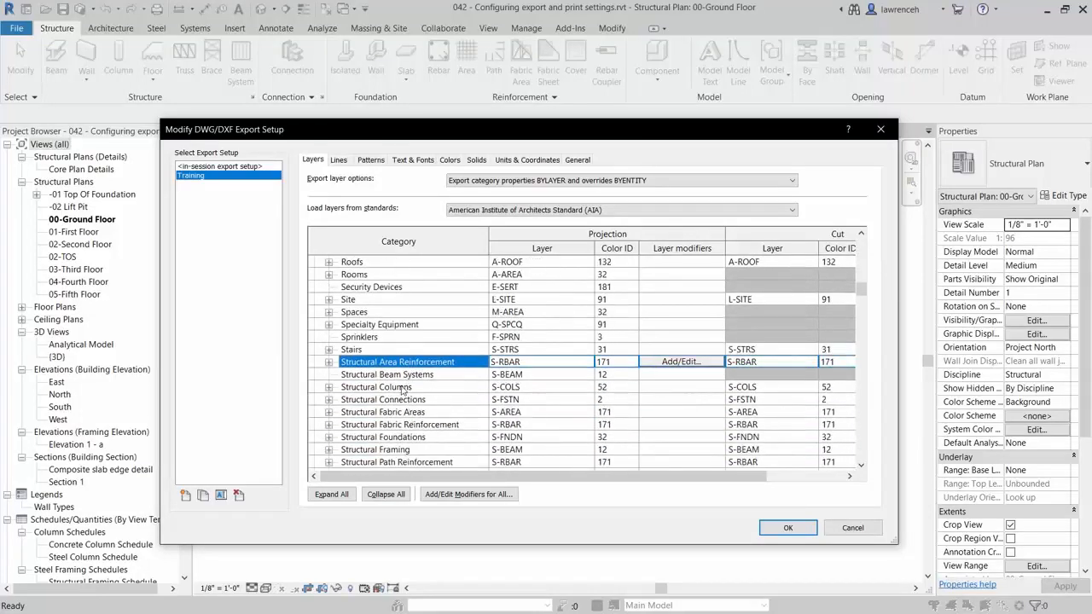
pyautogui.click(402, 389)
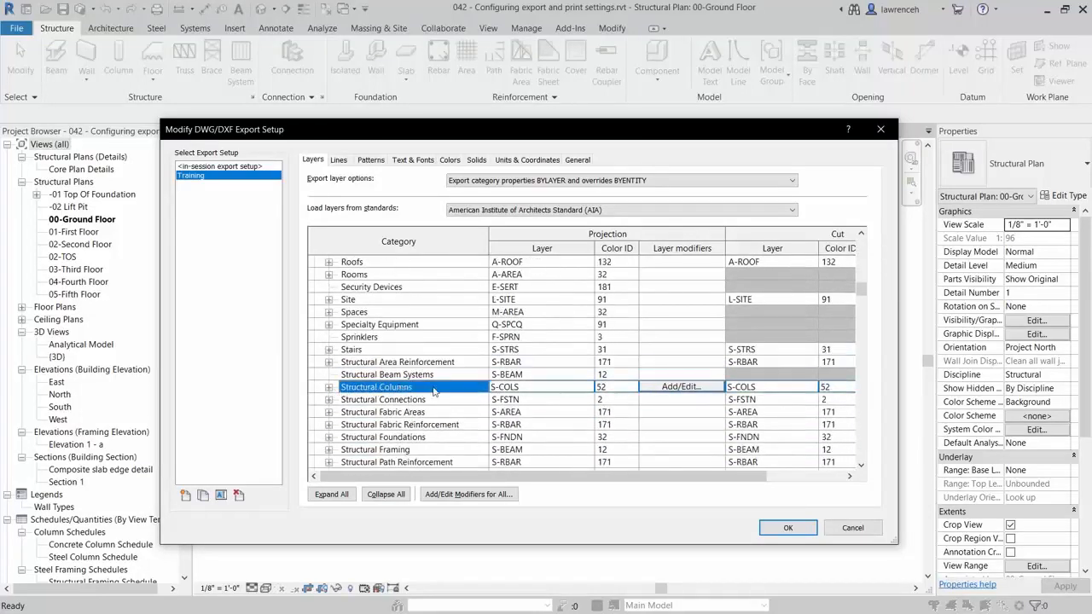
pyautogui.click(328, 387)
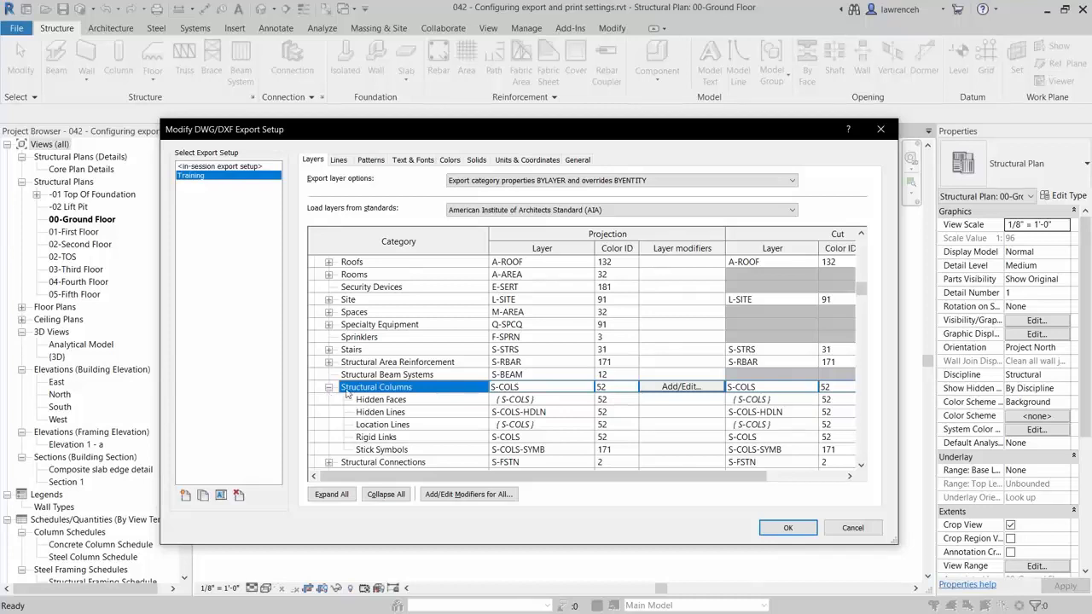
pyautogui.click(548, 389)
pyautogui.click(534, 385)
pyautogui.click(614, 390)
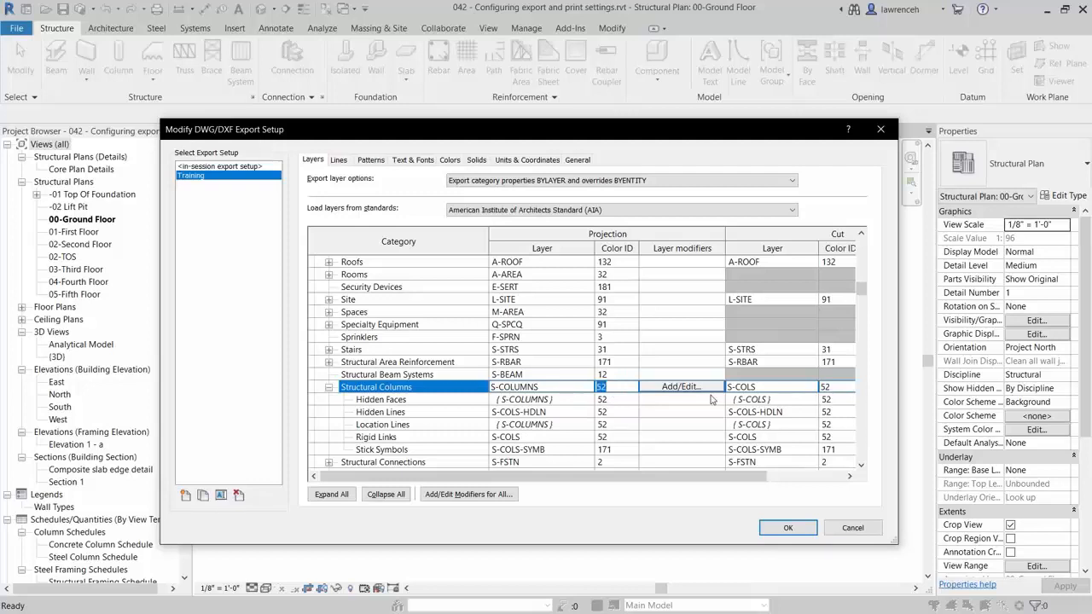
pyautogui.write('2')
# Set the Structural Columns cut layer to S-COLUMNS-SECTION with color ID 5
pyautogui.moveTo(602, 478); pyautogui.dragTo(715, 483)
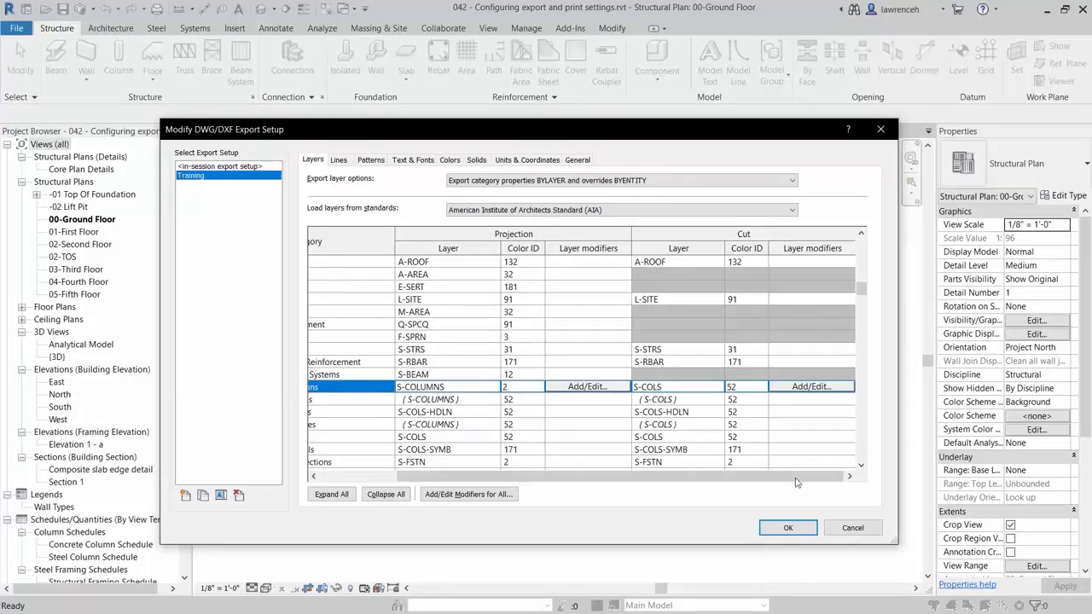
pyautogui.click(660, 390)
pyautogui.click(686, 386)
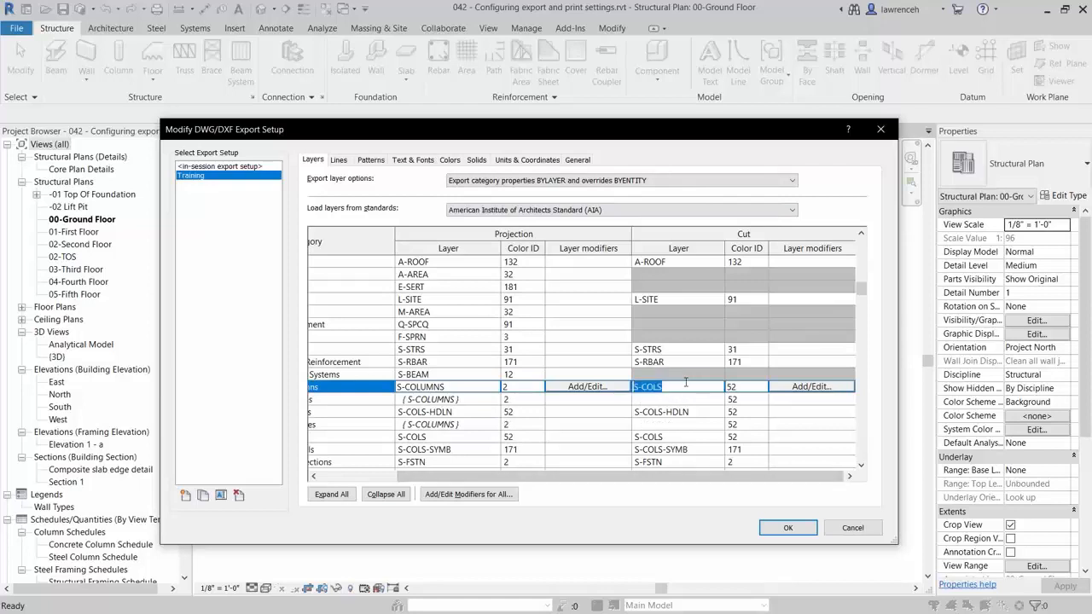
pyautogui.write('S')
pyautogui.click(745, 389)
pyautogui.press('BackSpace')
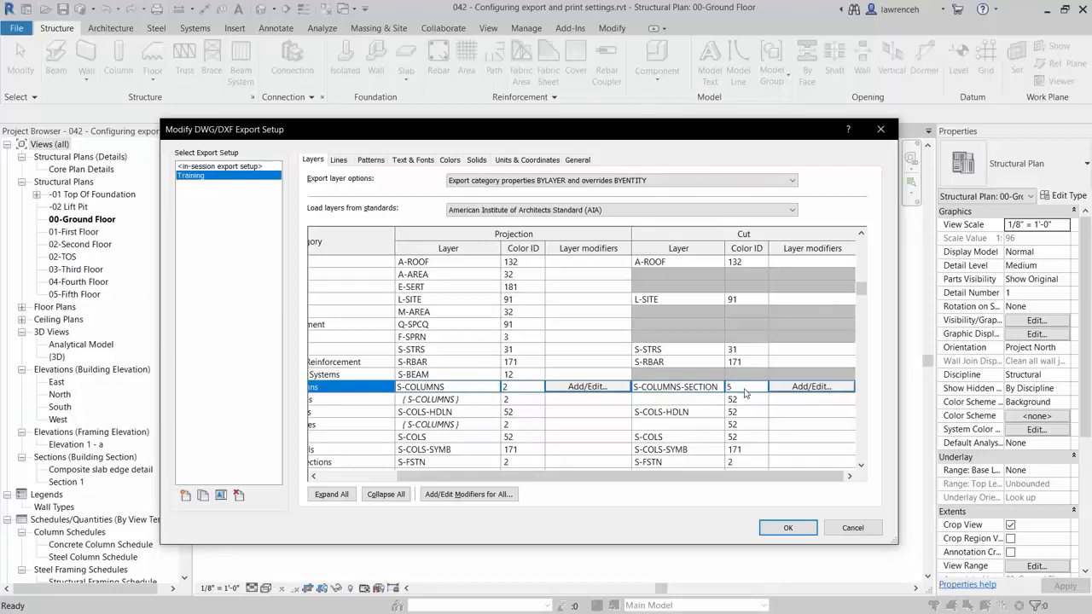
# Set both the projection and cut layers of the Structural Columns Hidden Faces subcategory to HIDDEN
pyautogui.click(529, 482)
pyautogui.moveTo(529, 482); pyautogui.dragTo(451, 482)
pyautogui.click(417, 401)
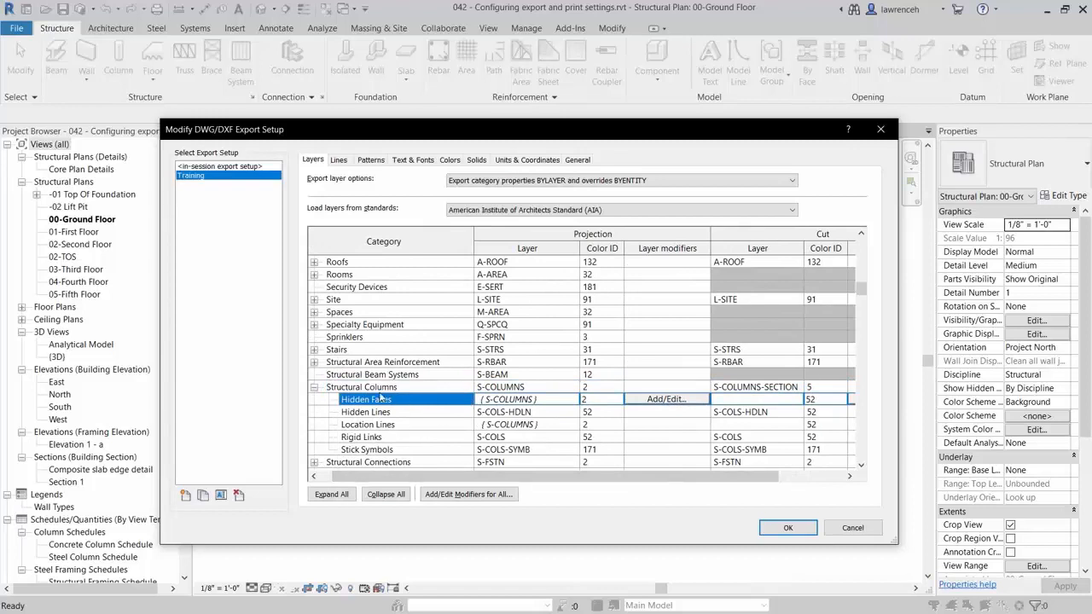
pyautogui.click(531, 400)
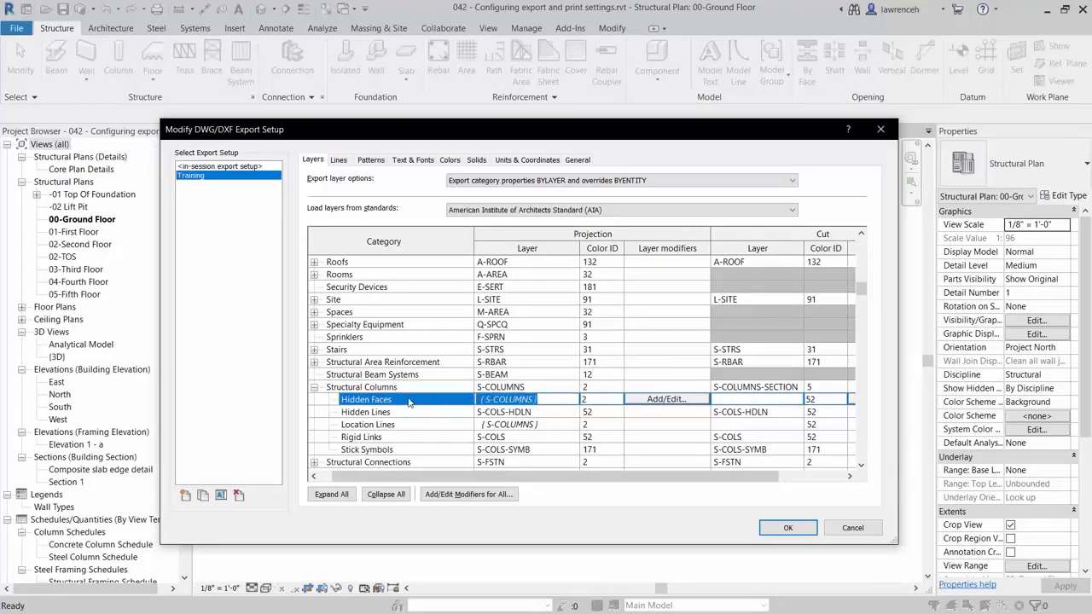
pyautogui.write('HIDDEN')
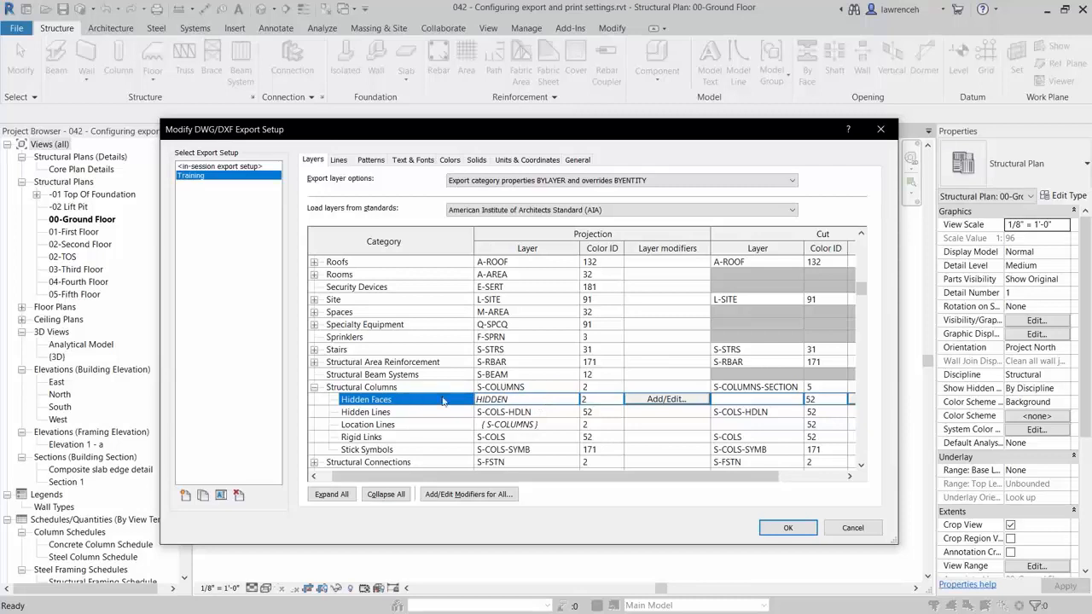
pyautogui.click(740, 401)
pyautogui.write('H')
pyautogui.click(551, 425)
# Set the Hidden Faces projection and cut color IDs to 1
pyautogui.click(607, 401)
pyautogui.click(607, 401)
pyautogui.write('1')
pyautogui.click(834, 402)
pyautogui.write('1')
pyautogui.click(500, 422)
pyautogui.click(534, 401)
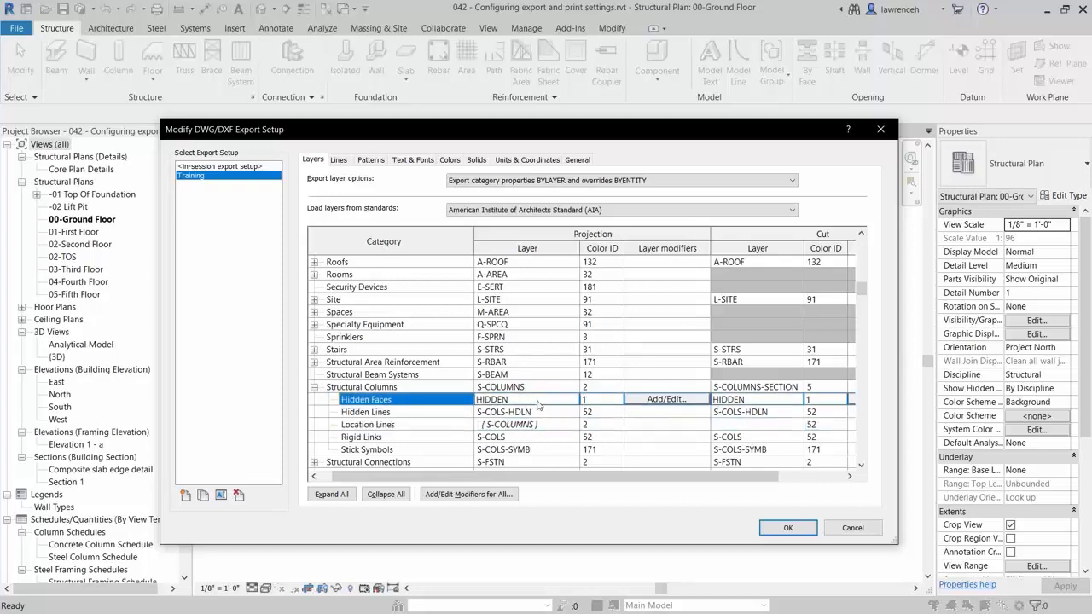
pyautogui.click(517, 389)
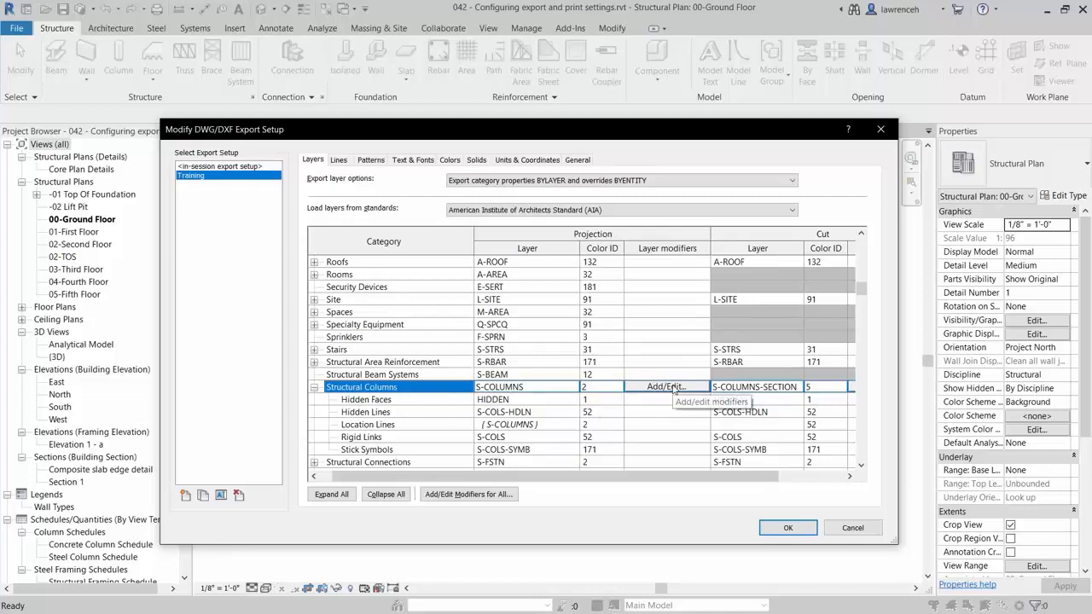
# Collapse the model, annotation and analytical model categories and expand the Material for Model Behavior modifier
pyautogui.scroll(15, 869, 282)
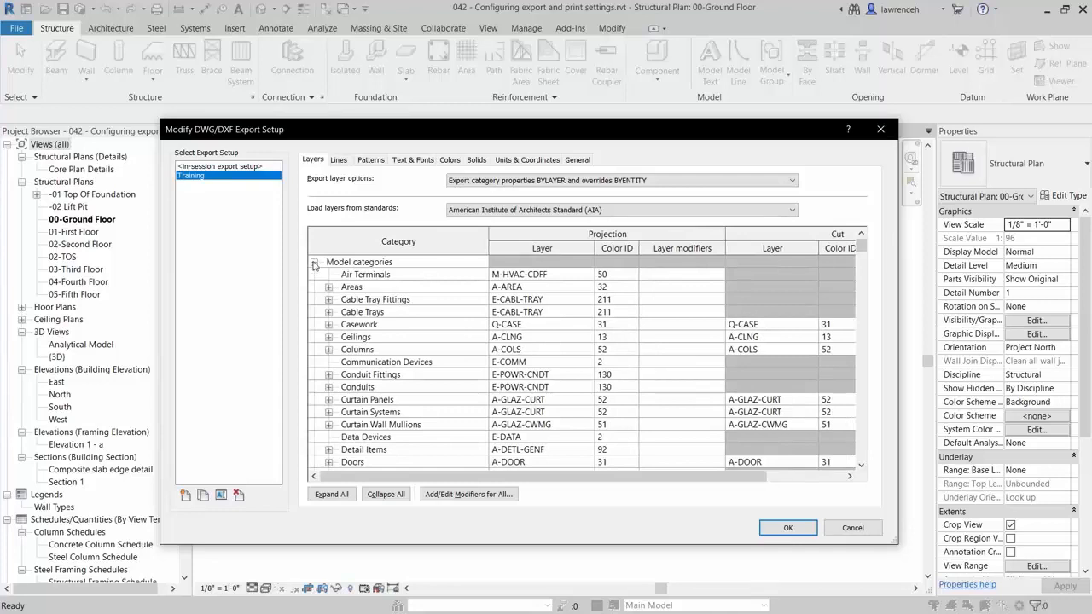
pyautogui.click(314, 262)
pyautogui.click(314, 275)
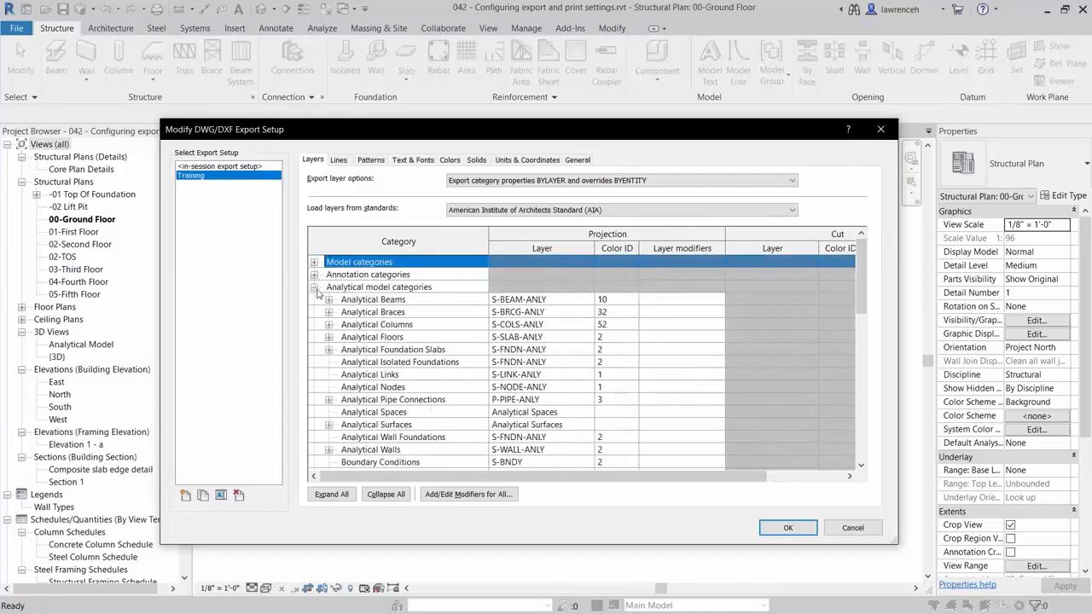
pyautogui.click(314, 288)
pyautogui.scroll(-1, 324, 375)
pyautogui.scroll(1, 346, 364)
pyautogui.scroll(-5, 763, 459)
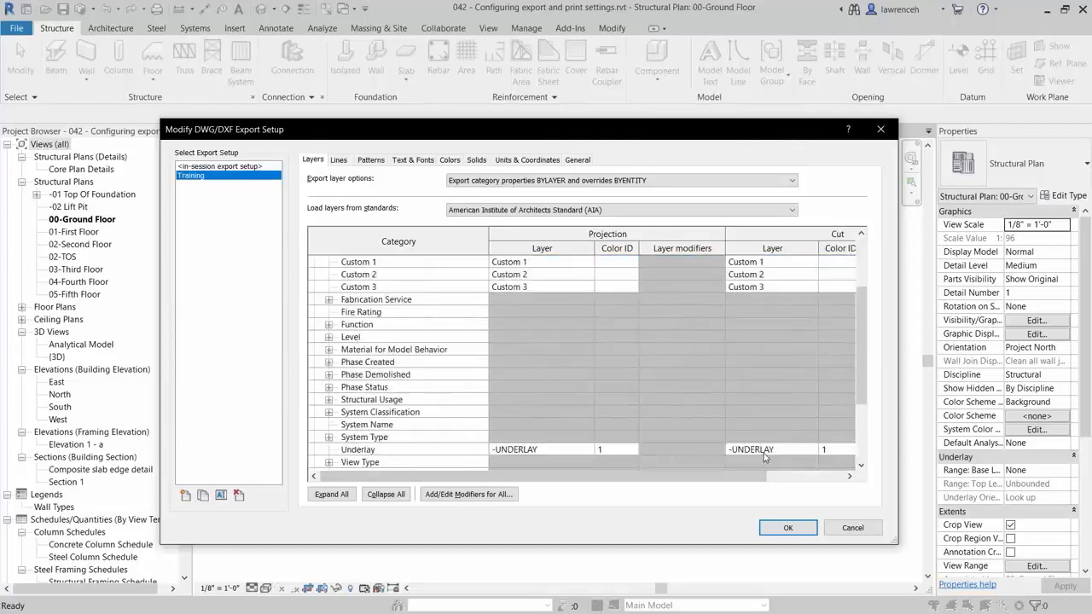
pyautogui.scroll(5, 764, 459)
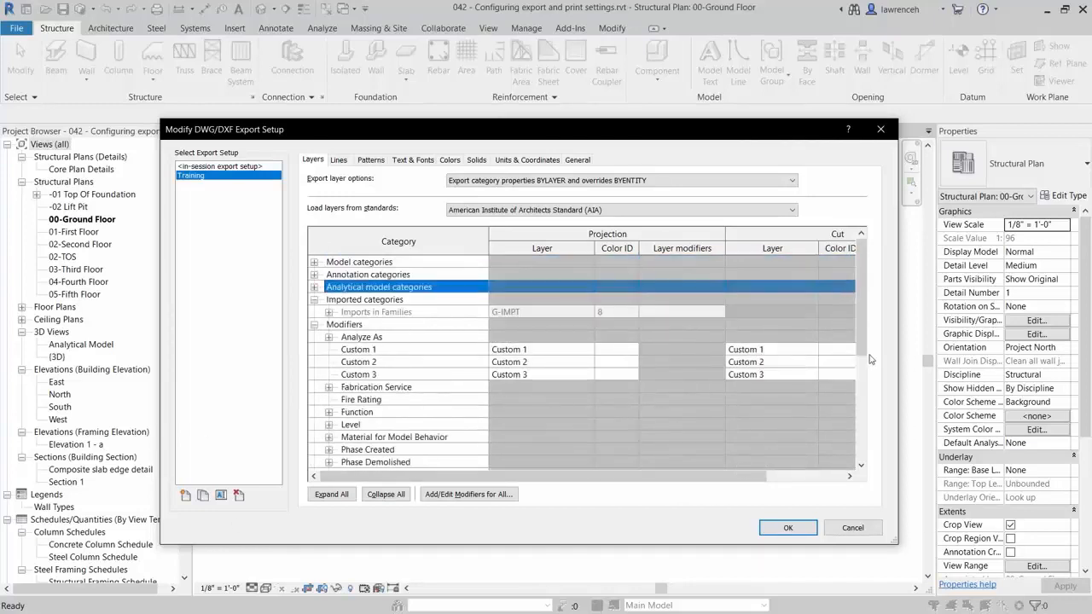
pyautogui.scroll(-1, 860, 344)
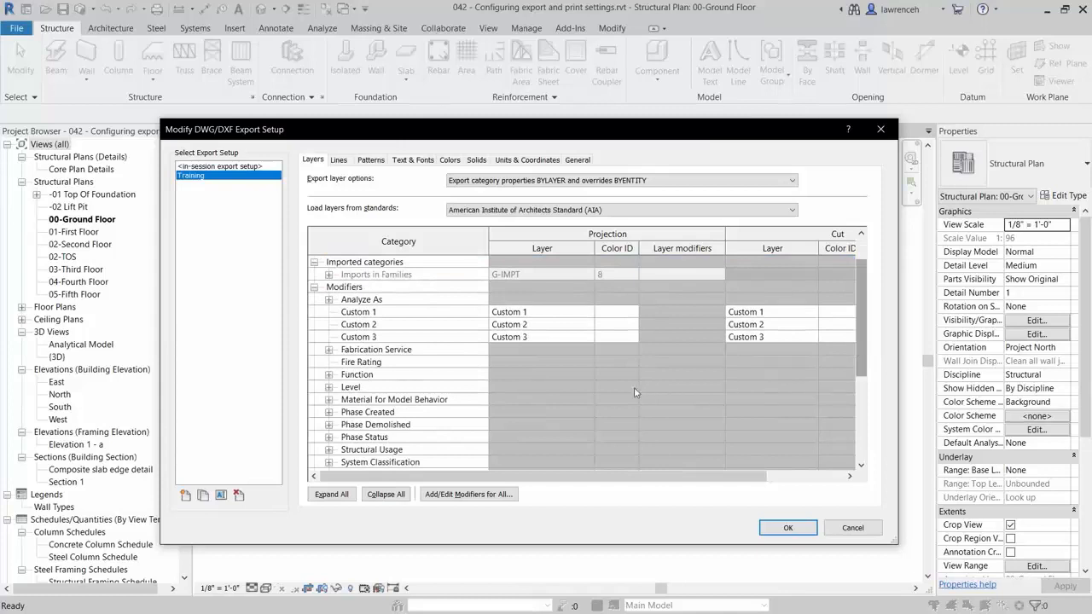
pyautogui.click(420, 399)
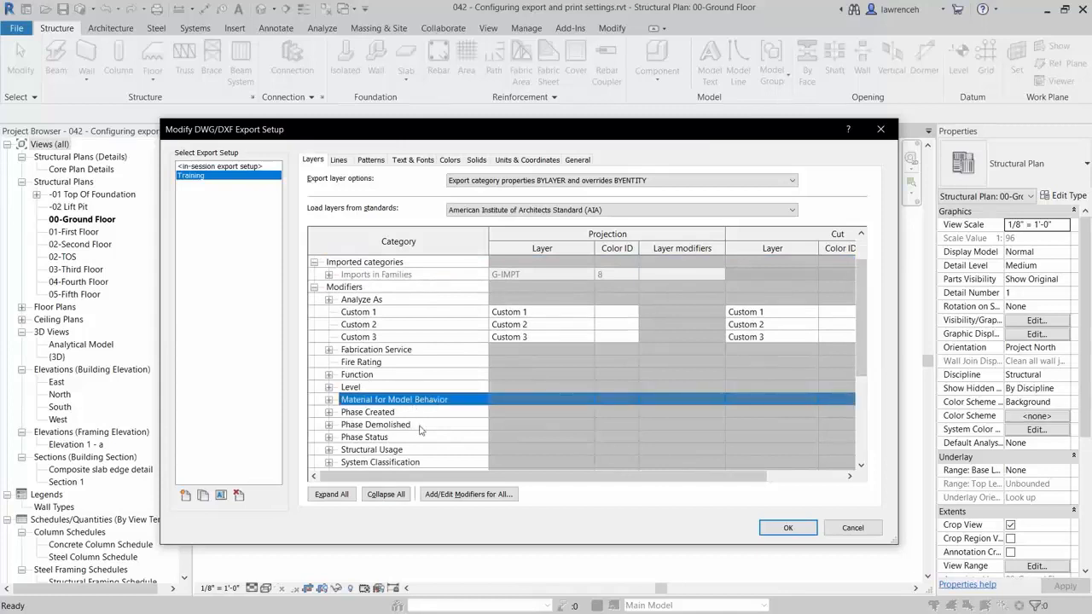
pyautogui.click(329, 400)
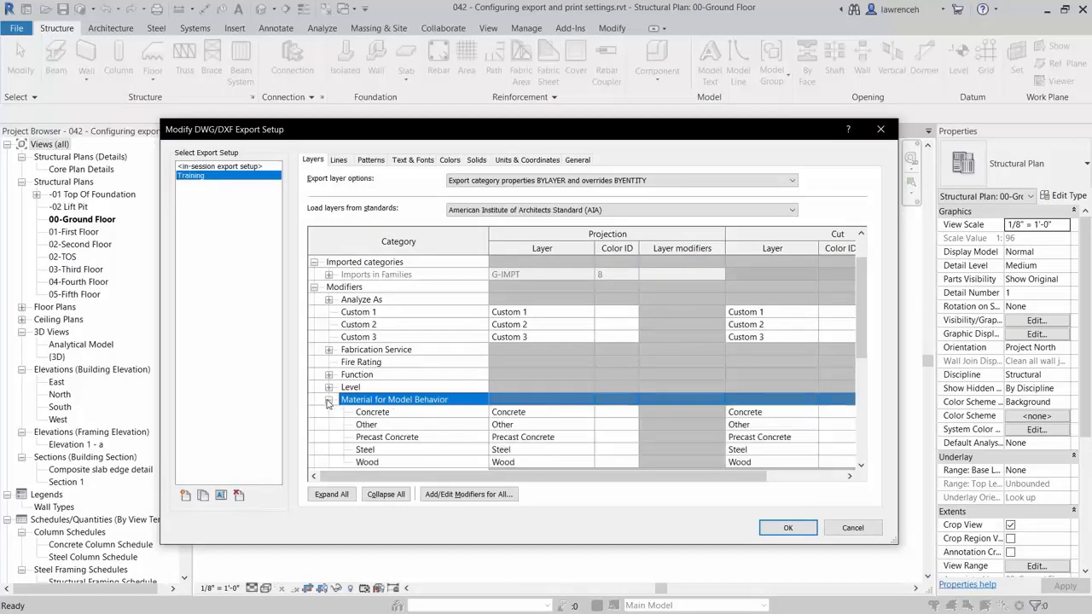
pyautogui.scroll(-1, 324, 415)
pyautogui.scroll(-1, 325, 416)
# Set the Concrete material modifier's projection and cut layer names to CONC
pyautogui.click(381, 376)
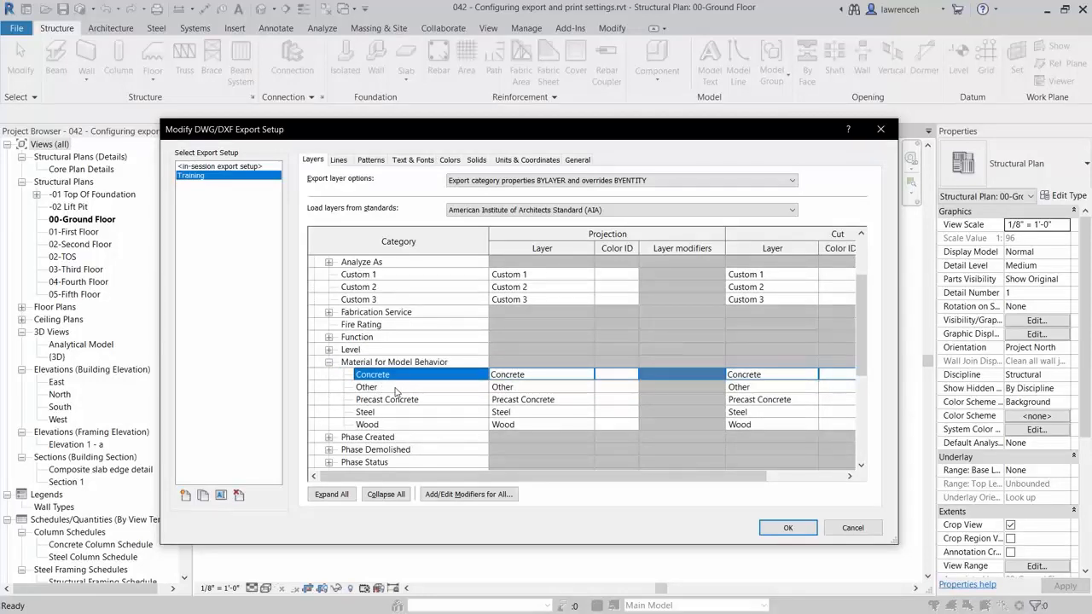
pyautogui.click(567, 375)
pyautogui.write('C')
pyautogui.click(775, 386)
pyautogui.click(770, 372)
pyautogui.click(789, 375)
pyautogui.write('CONC')
# Set the Steel material modifier's projection layer name to STEEL and edit its cut layer name
pyautogui.click(537, 411)
pyautogui.click(536, 411)
pyautogui.write('STEEL')
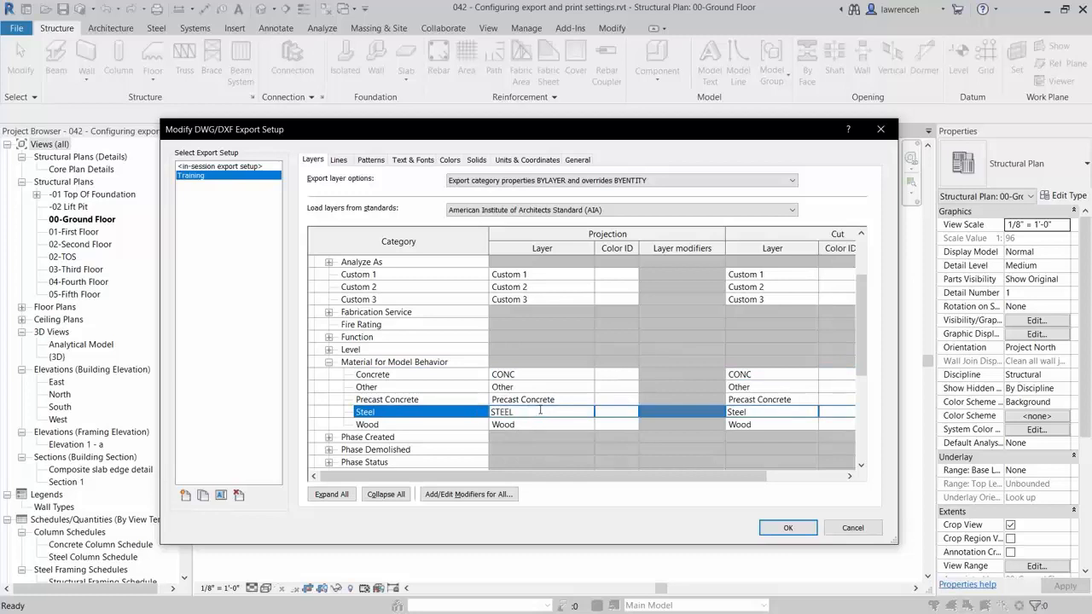
pyautogui.click(768, 411)
pyautogui.write('STE')
pyautogui.press('BackSpace')
pyautogui.press('BackSpace')
pyautogui.press('BackSpace')
pyautogui.press('BackSpace')
pyautogui.press('BackSpace')
# Return to Structural Columns in the model categories and open the layer modifiers of its projection layer
pyautogui.scroll(3, 433, 288)
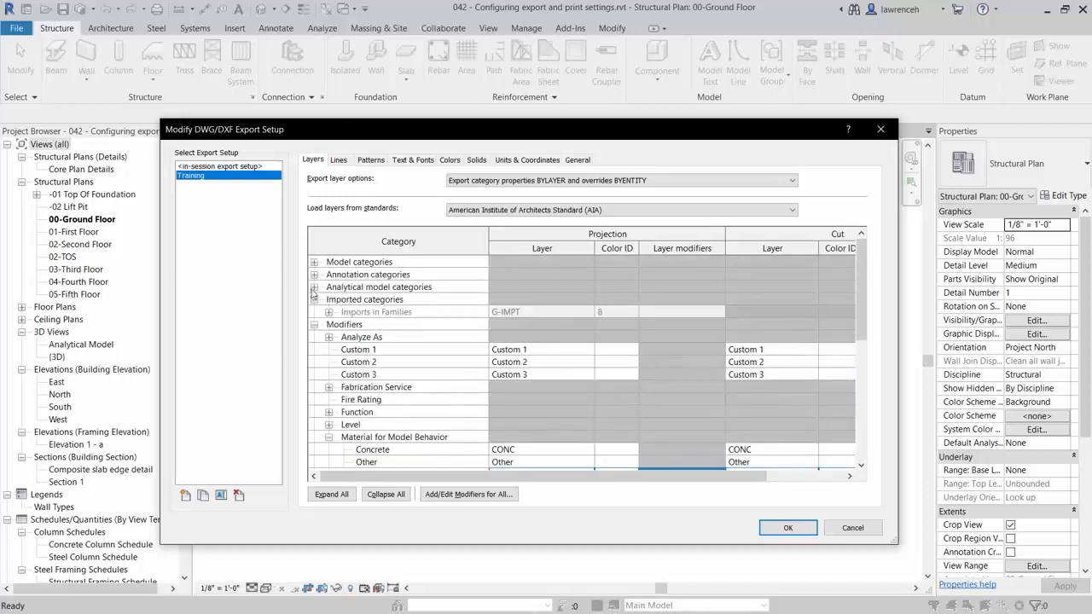
pyautogui.click(315, 263)
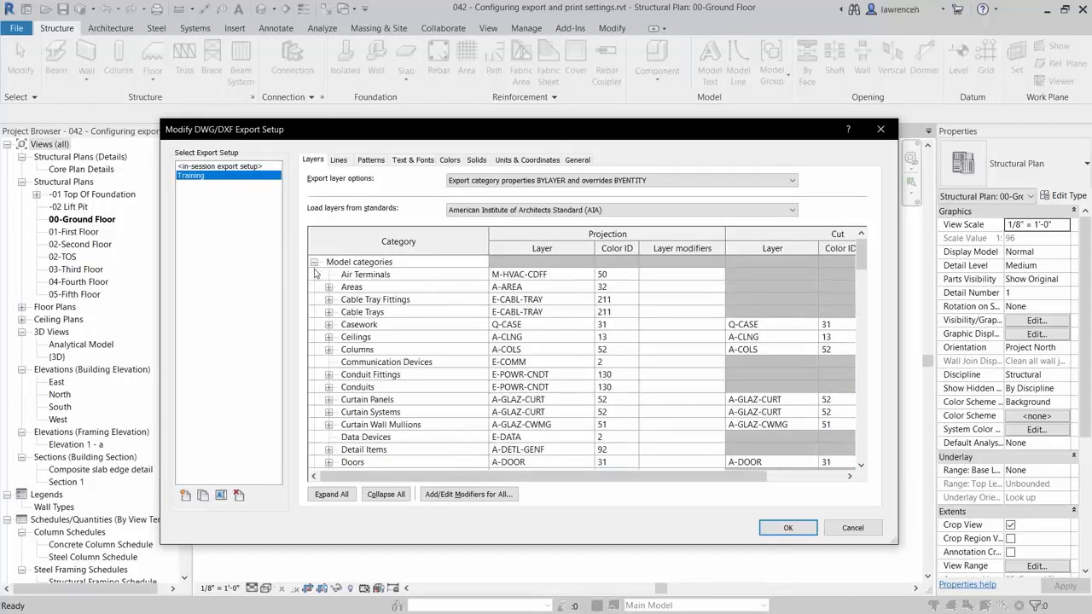
pyautogui.click(387, 429)
pyautogui.press('s')
pyautogui.press('t')
pyautogui.press('r')
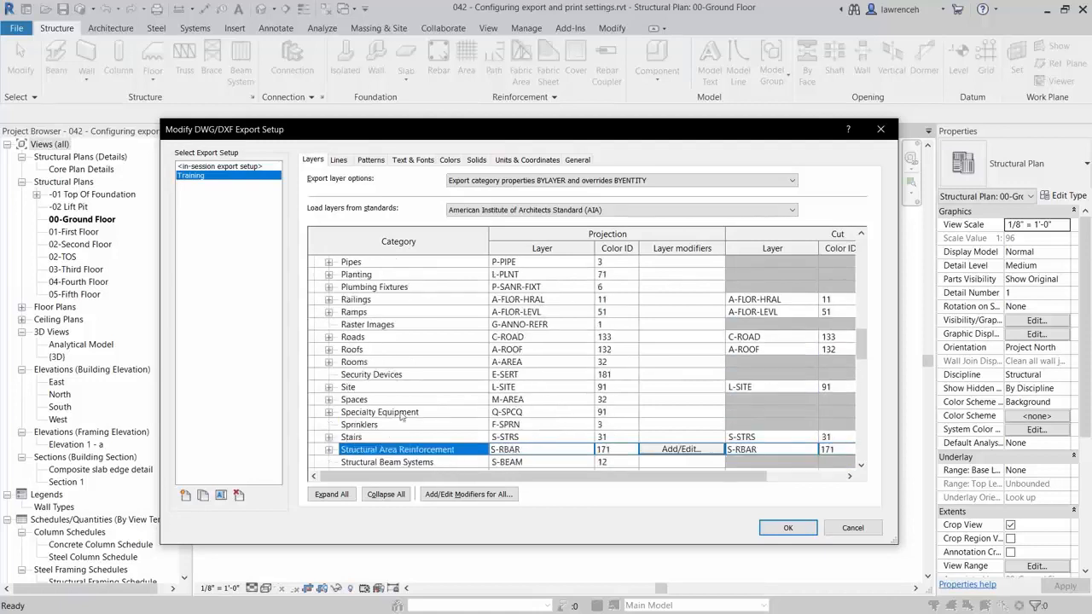
pyautogui.scroll(-2, 395, 423)
pyautogui.click(328, 387)
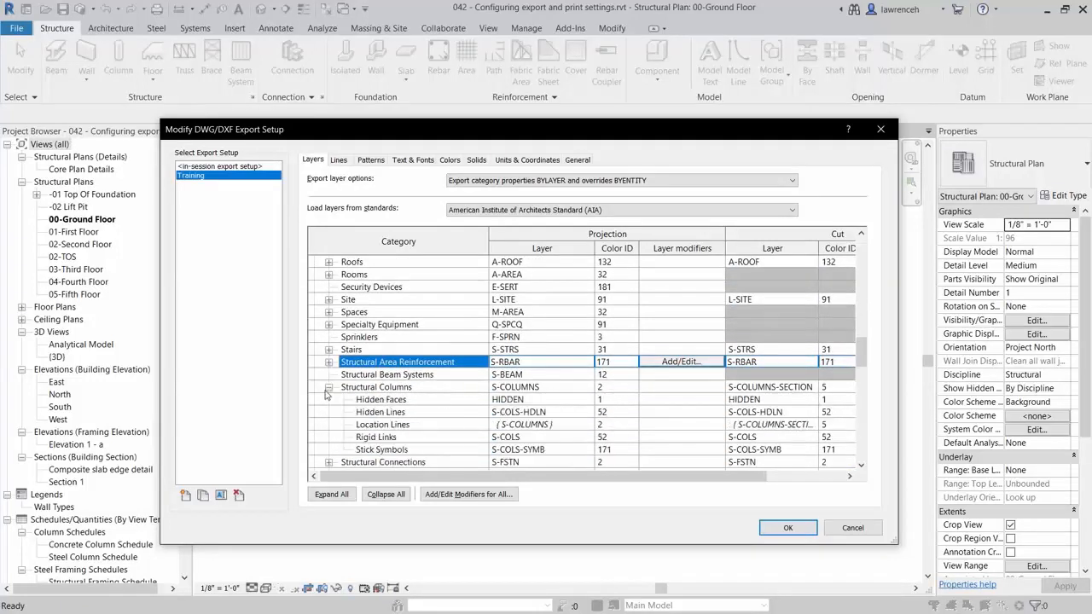
pyautogui.click(380, 388)
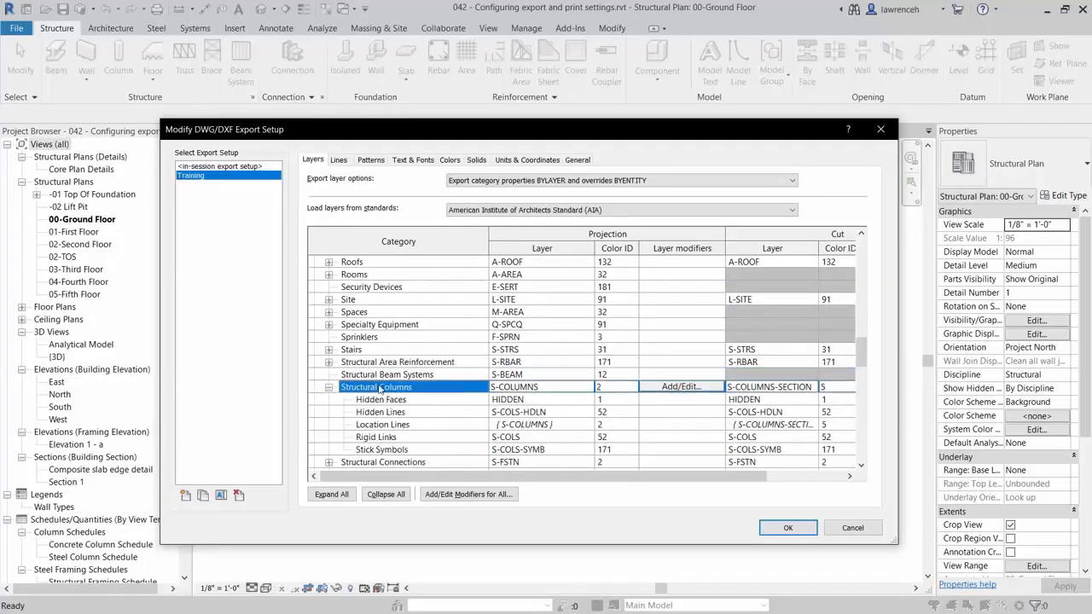
pyautogui.click(329, 388)
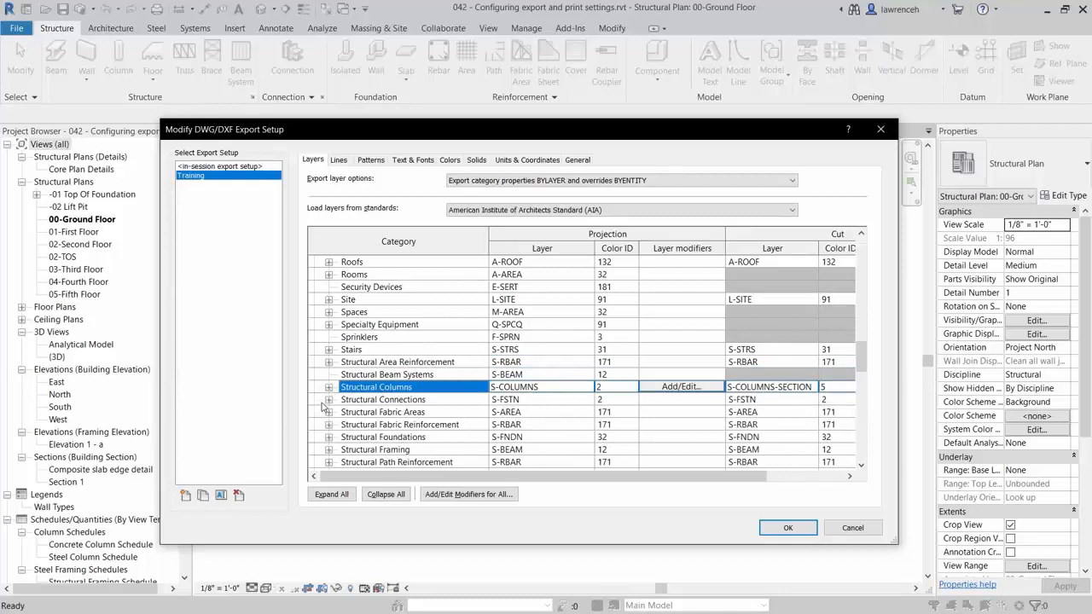
pyautogui.click(695, 390)
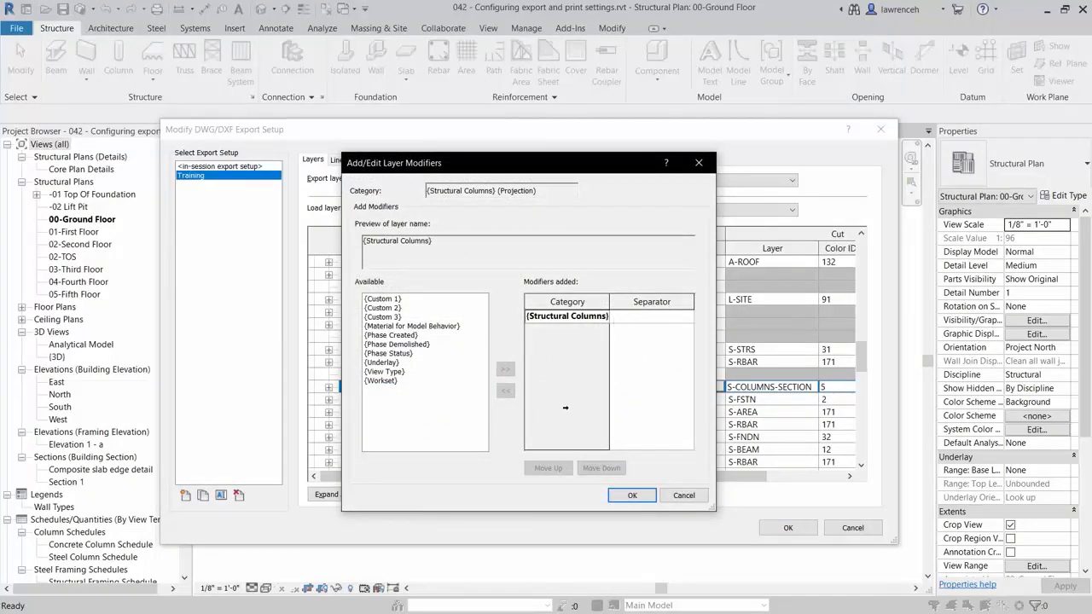
# Add the Material for Model Behavior modifier to the Structural Columns projection layer, with a hyphen separator after the category name
pyautogui.click(440, 327)
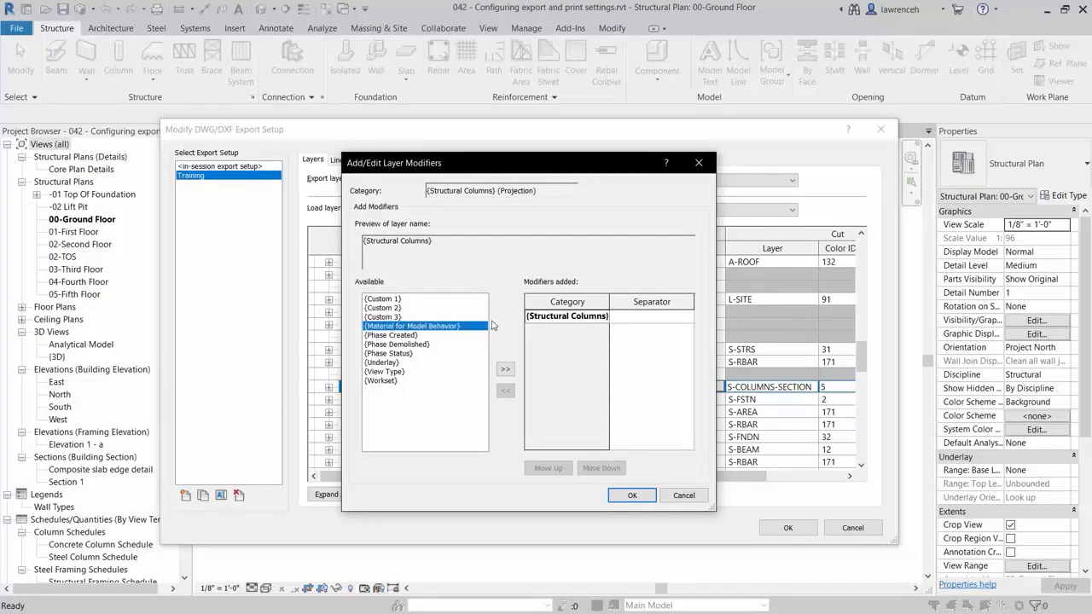
pyautogui.click(506, 369)
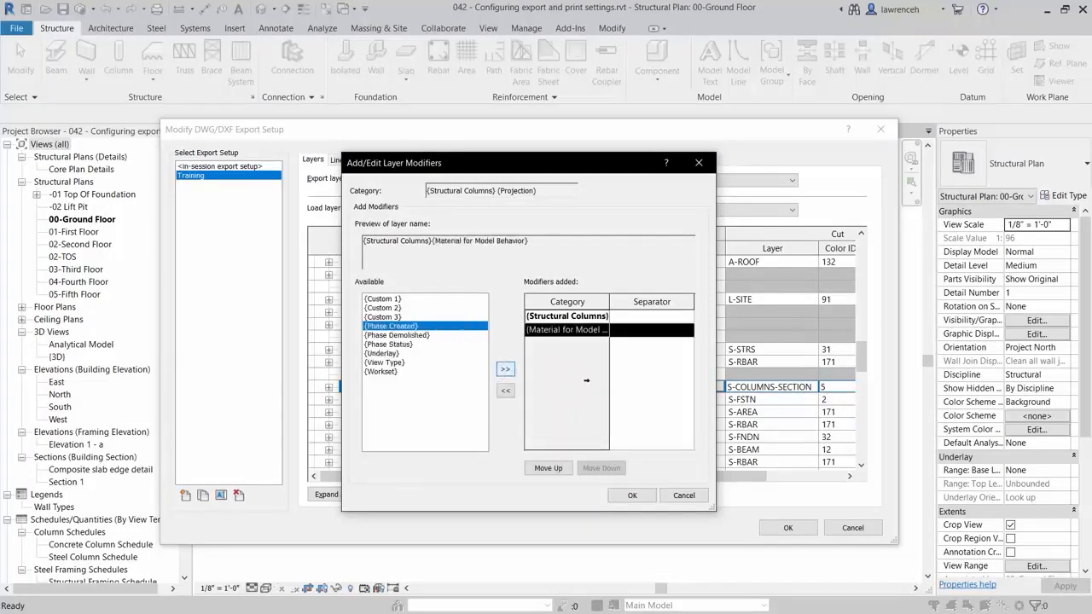
pyautogui.click(646, 317)
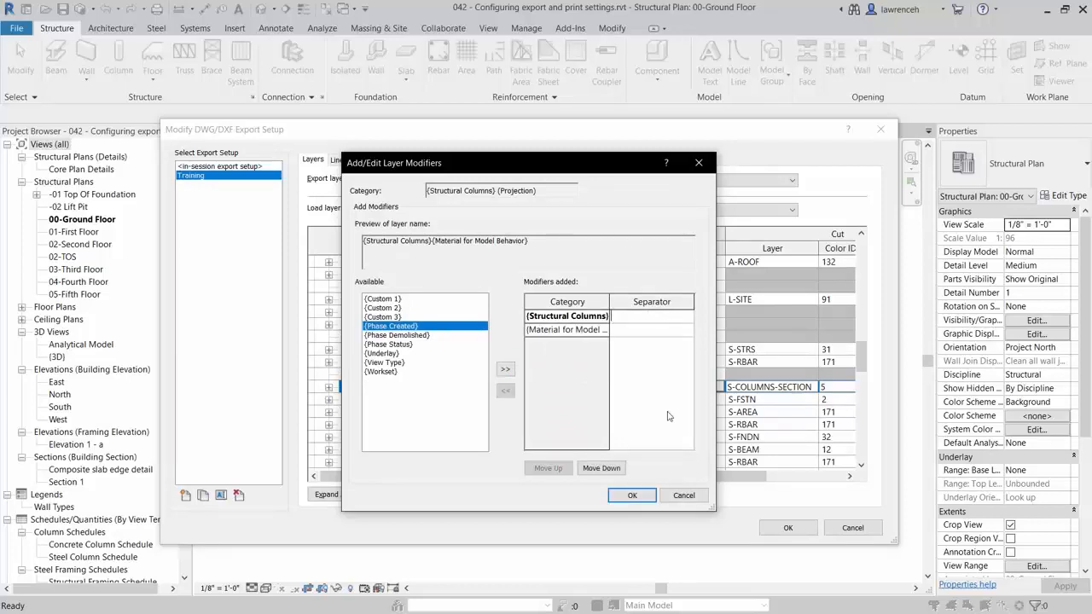
pyautogui.press('Return')
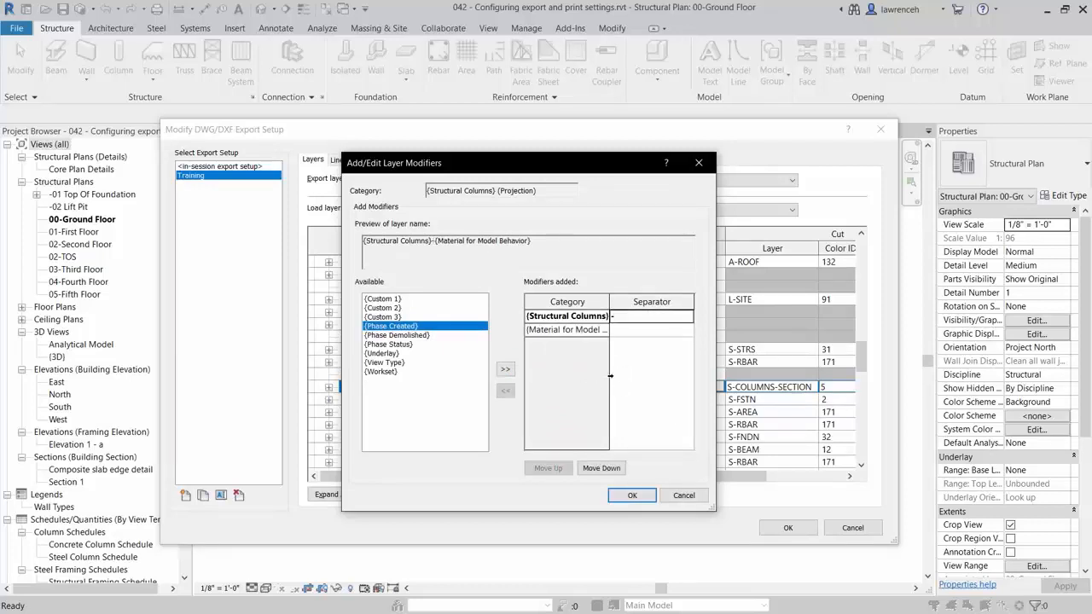
pyautogui.click(636, 495)
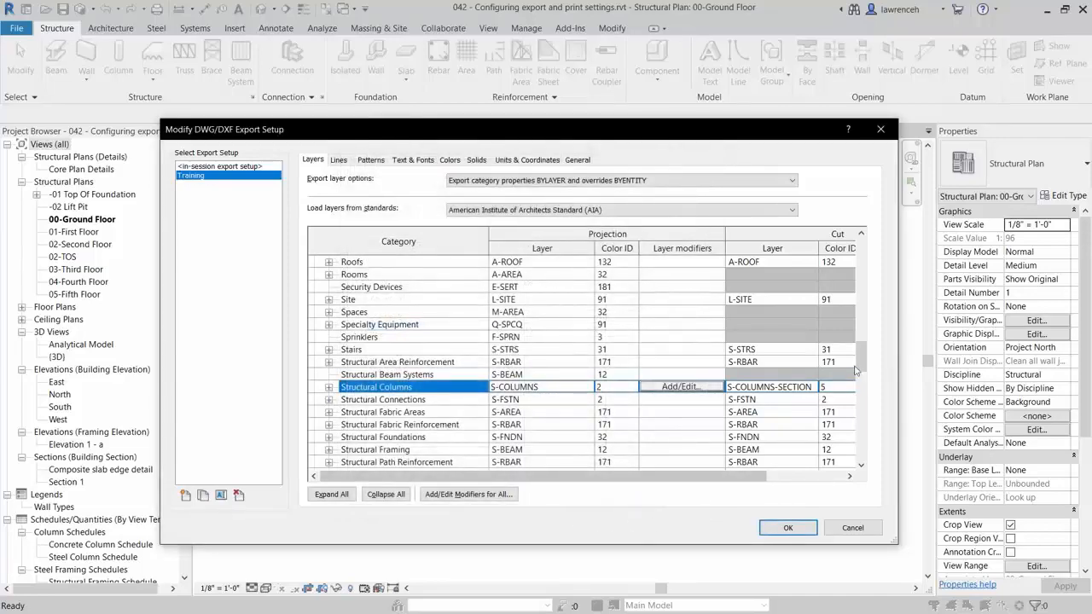
pyautogui.moveTo(862, 364)
pyautogui.mouseDown()
pyautogui.moveTo(862, 389)
pyautogui.moveTo(862, 352)
pyautogui.mouseUp()
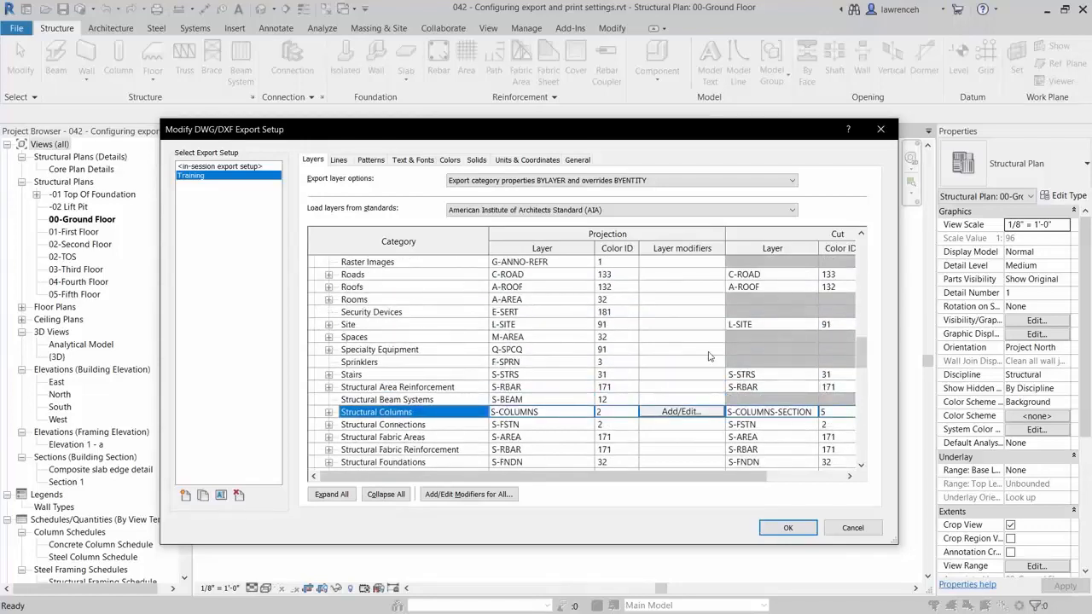
# Accept the modified Training export setup and export the 00-Ground Floor structural plan to DWG using that setup
pyautogui.click(195, 298)
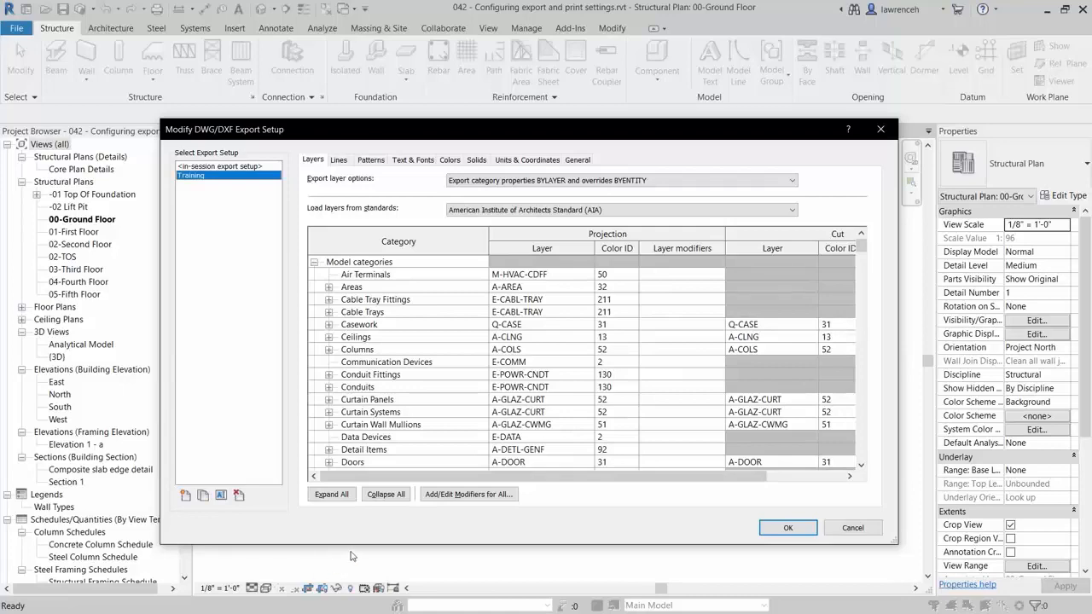
pyautogui.click(788, 528)
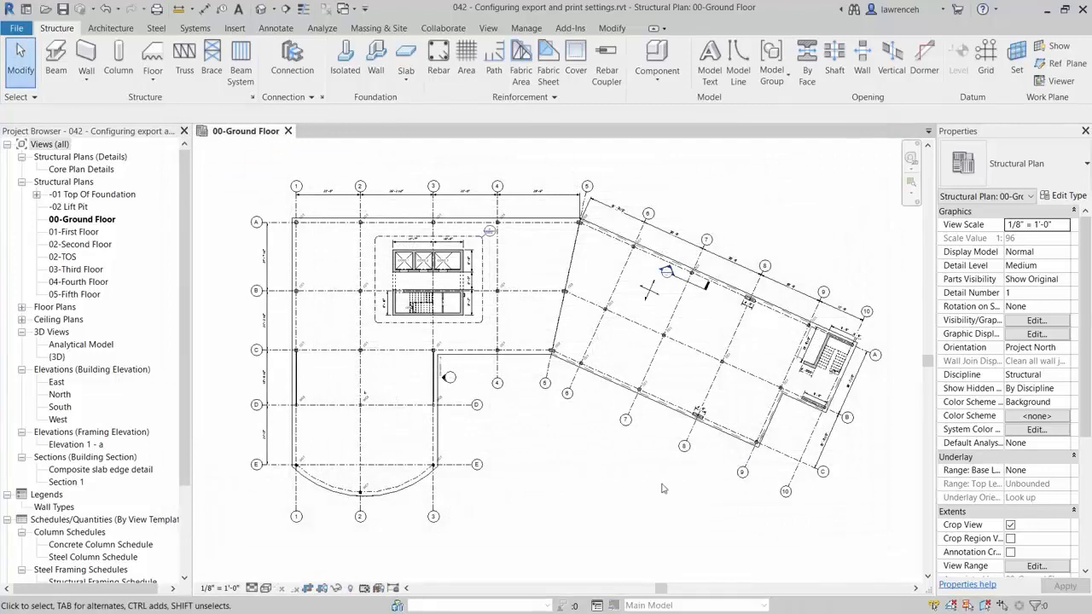
pyautogui.click(16, 30)
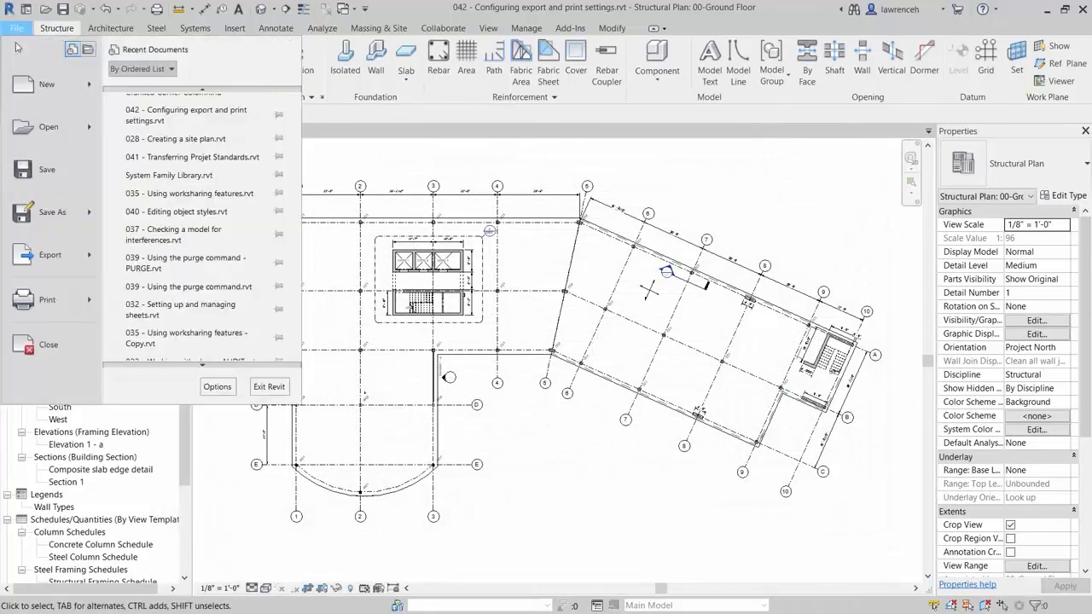
pyautogui.moveTo(68, 256)
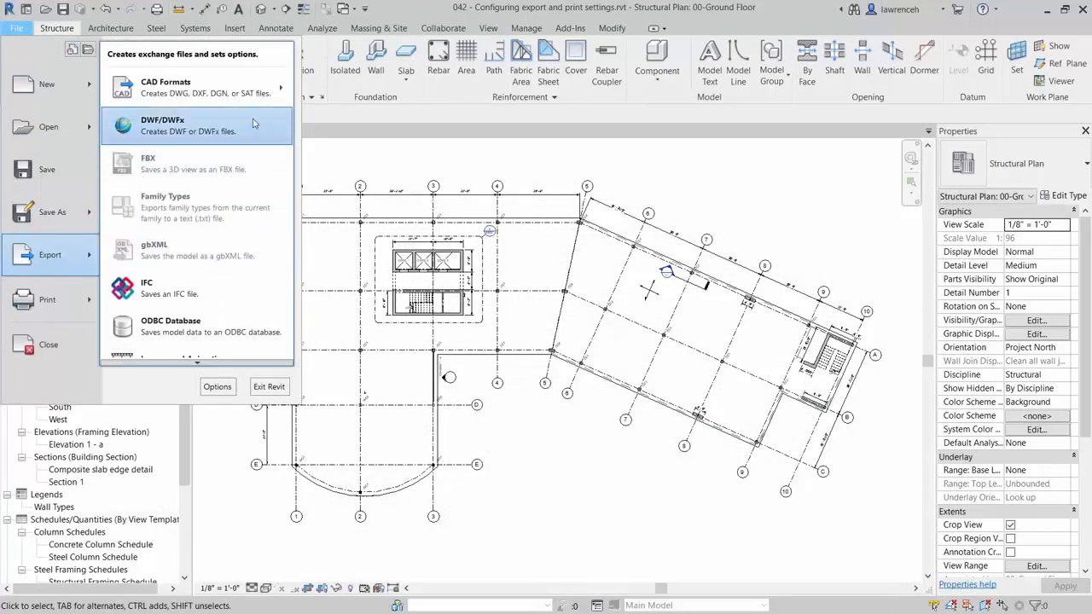
pyautogui.moveTo(250, 95)
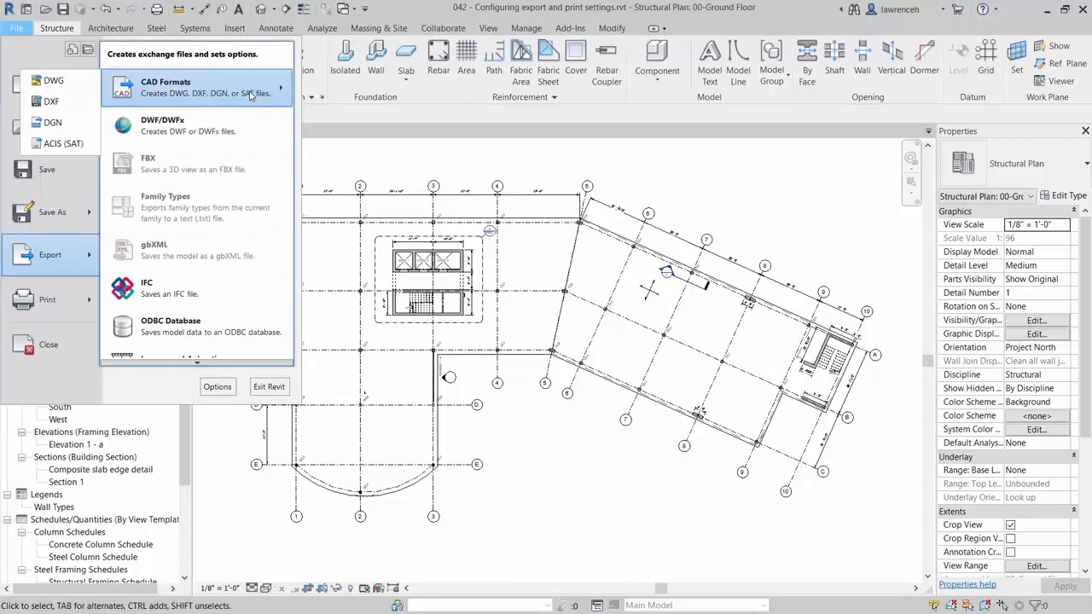
pyautogui.click(53, 81)
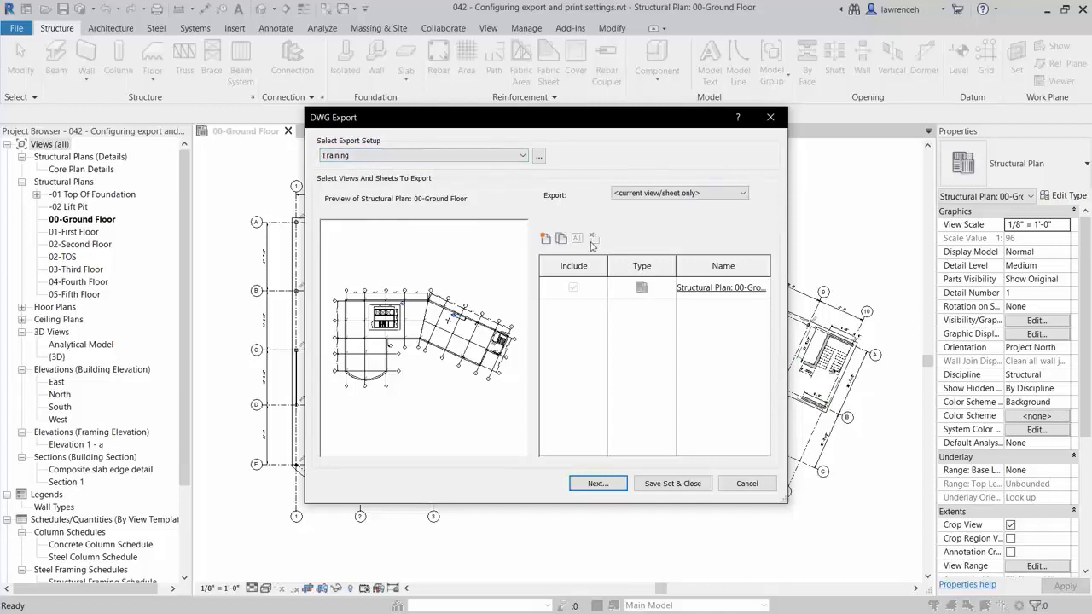
pyautogui.click(611, 486)
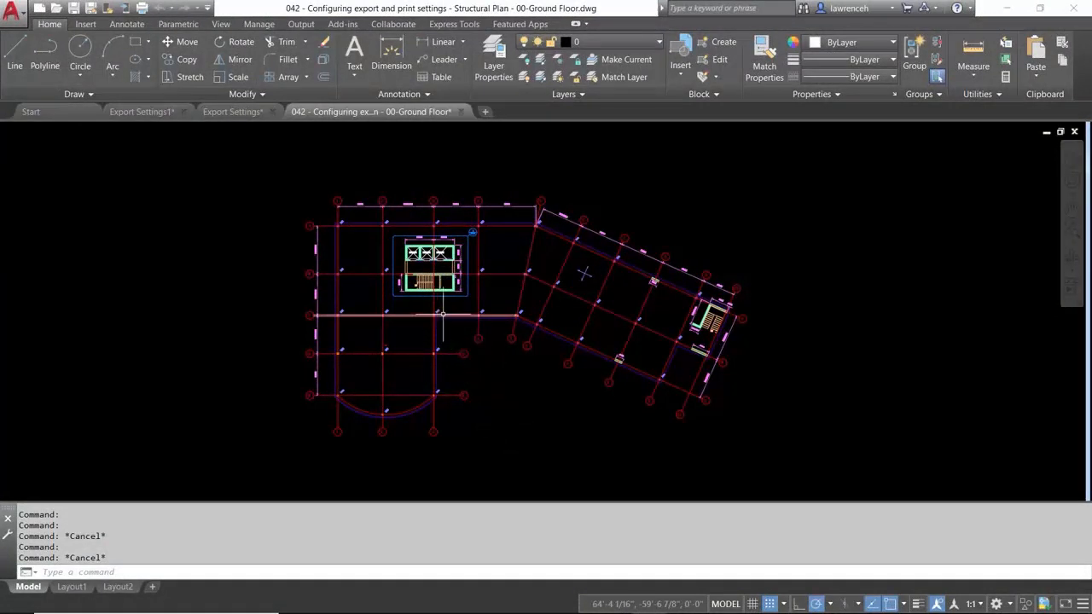
# In AutoCAD, check which layer the solid hatch of the concrete column at grid C-3 uses in the exported ground floor drawing
pyautogui.scroll(8, 437, 315)
pyautogui.scroll(4, 431, 331)
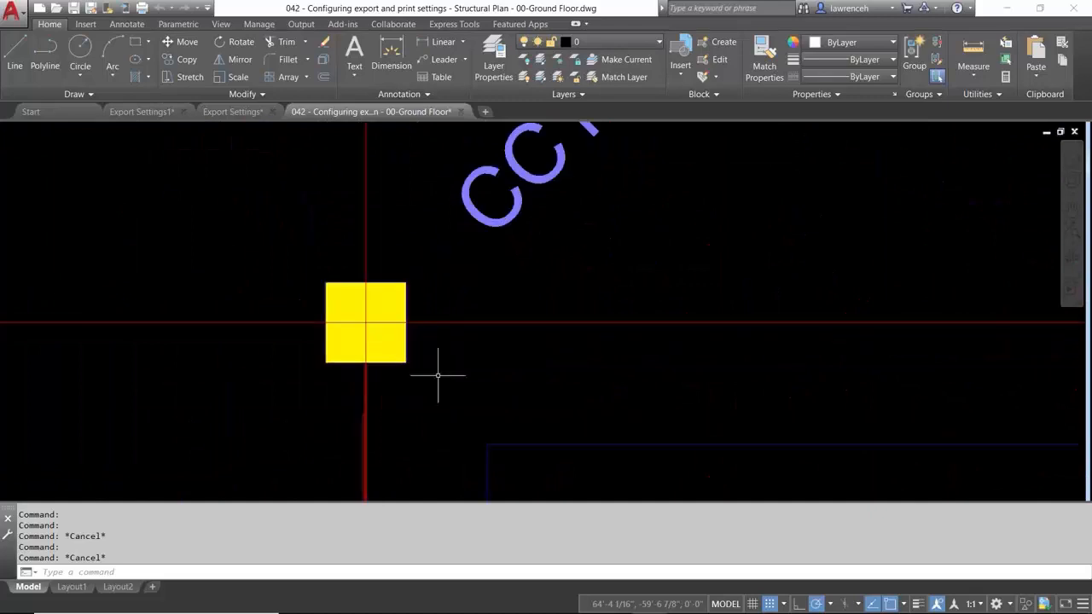
pyautogui.click(392, 357)
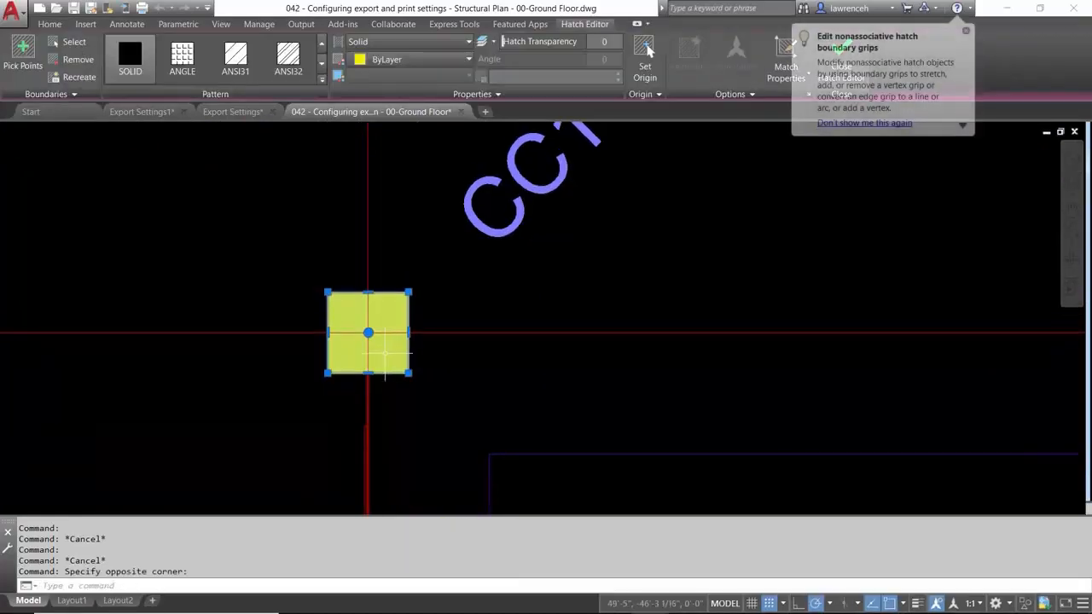
pyautogui.click(50, 24)
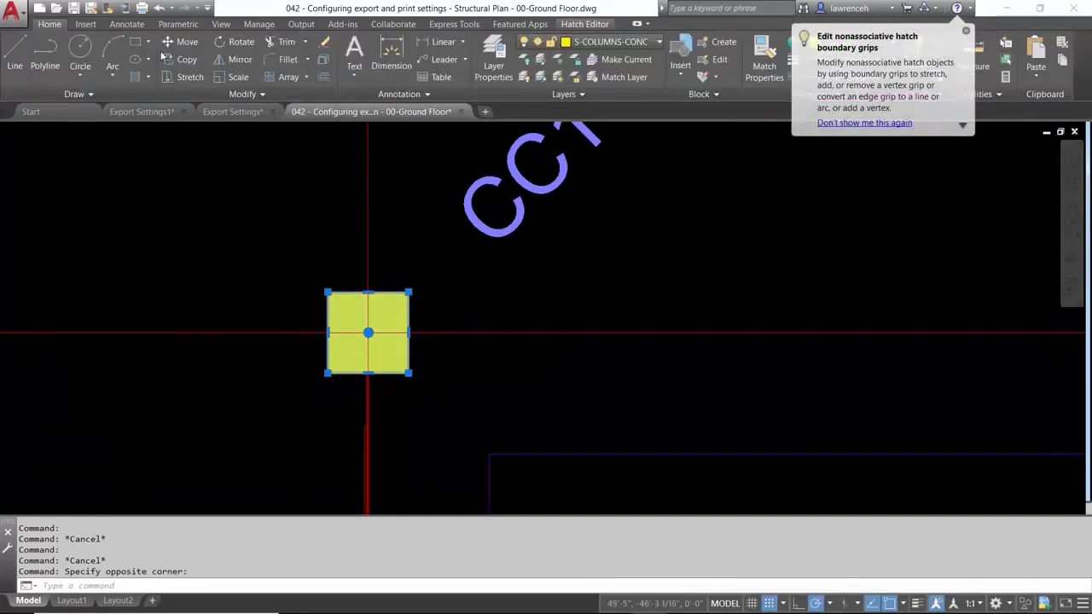
pyautogui.click(649, 41)
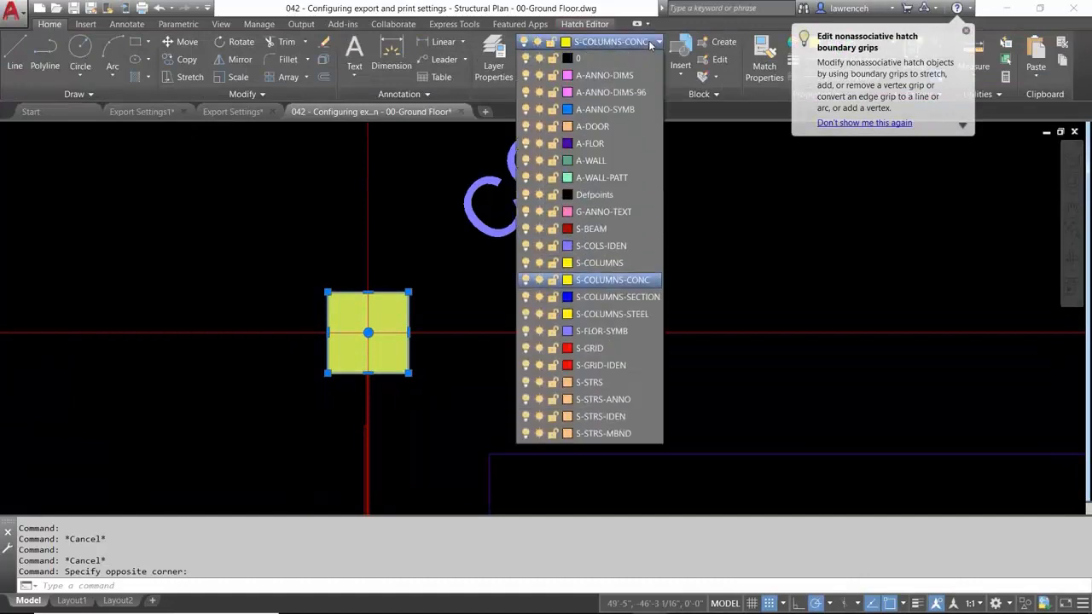
pyautogui.click(616, 280)
pyautogui.press('Escape')
pyautogui.press('Escape')
# Check which layer the steel I-section column WC2 at grid D-3 is assigned to
pyautogui.scroll(-10, 463, 312)
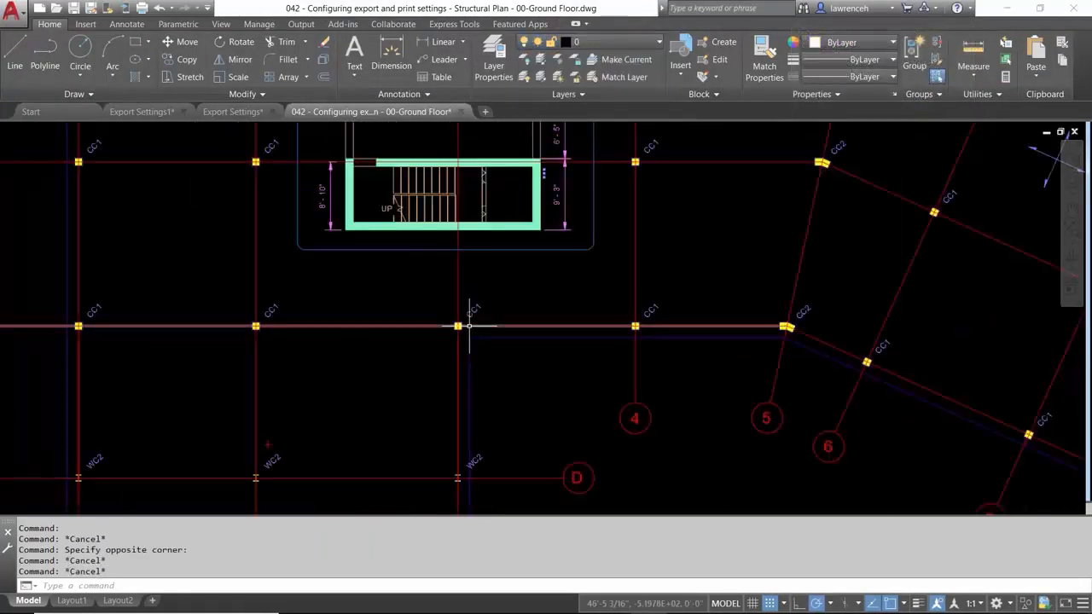
pyautogui.scroll(-2, 464, 312)
pyautogui.moveTo(491, 367); pyautogui.dragTo(492, 320, button='middle')
pyautogui.scroll(10, 463, 367)
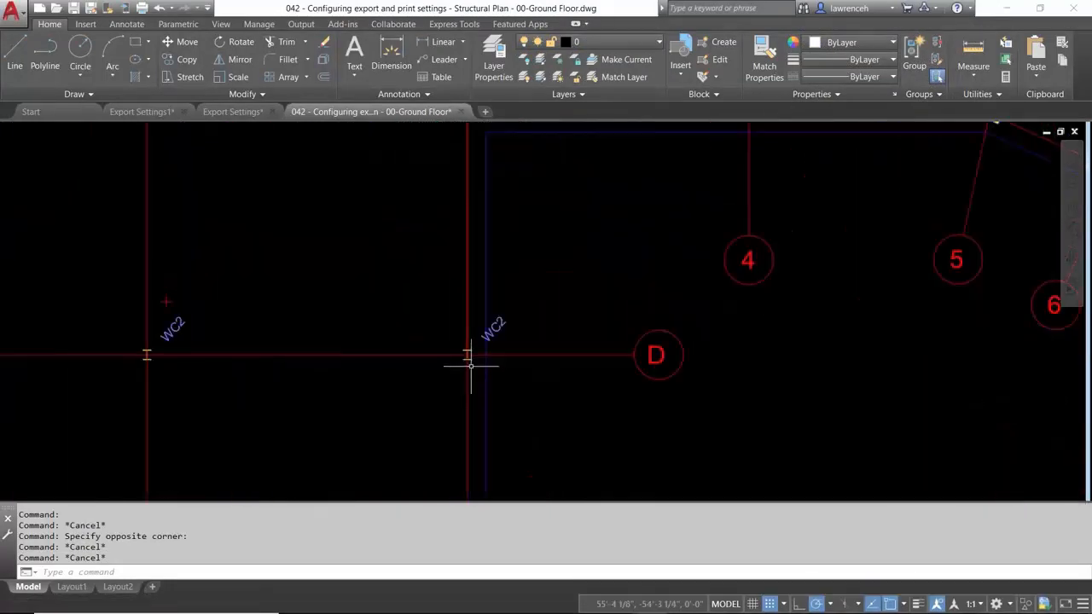
pyautogui.click(467, 376)
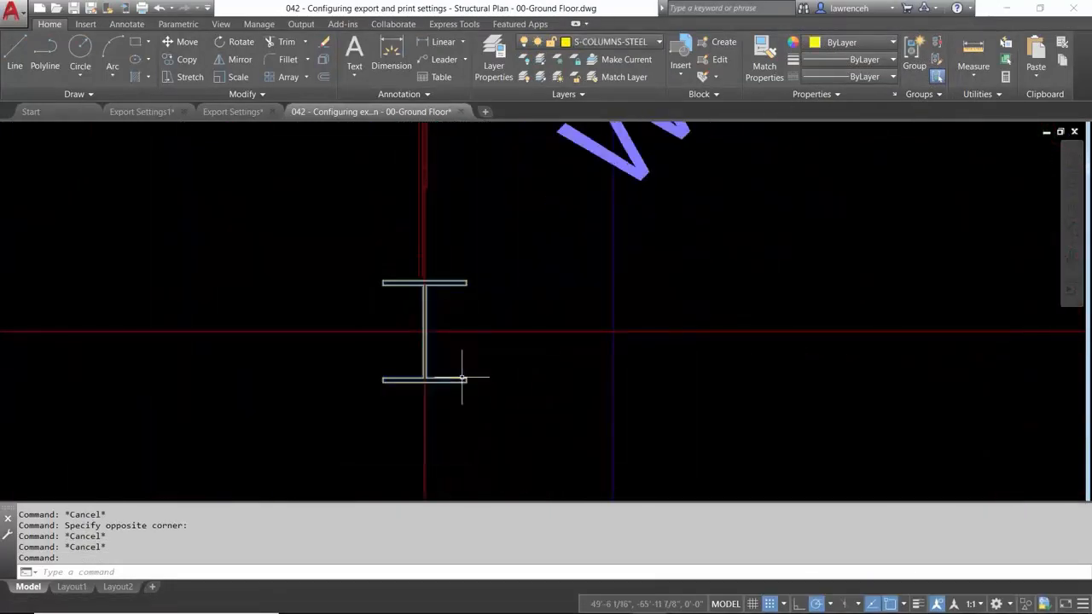
pyautogui.click(610, 42)
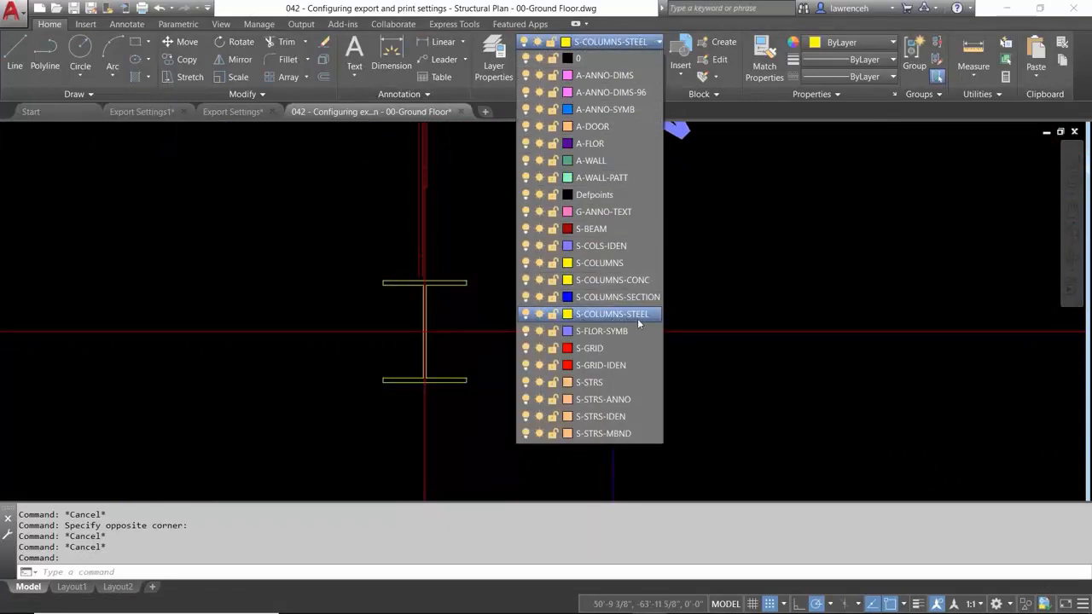
pyautogui.press('Escape')
pyautogui.press('Escape')
# Check which layer the blue cut outline of the round hollow column below grid D is on, and return to the wider plan
pyautogui.scroll(-4, 597, 318)
pyautogui.moveTo(577, 395)
pyautogui.mouseDown(button='middle')
pyautogui.moveTo(589, 337)
pyautogui.moveTo(558, 234)
pyautogui.mouseUp(button='middle')
pyautogui.scroll(5, 519, 339)
pyautogui.click(575, 335)
pyautogui.press('Escape')
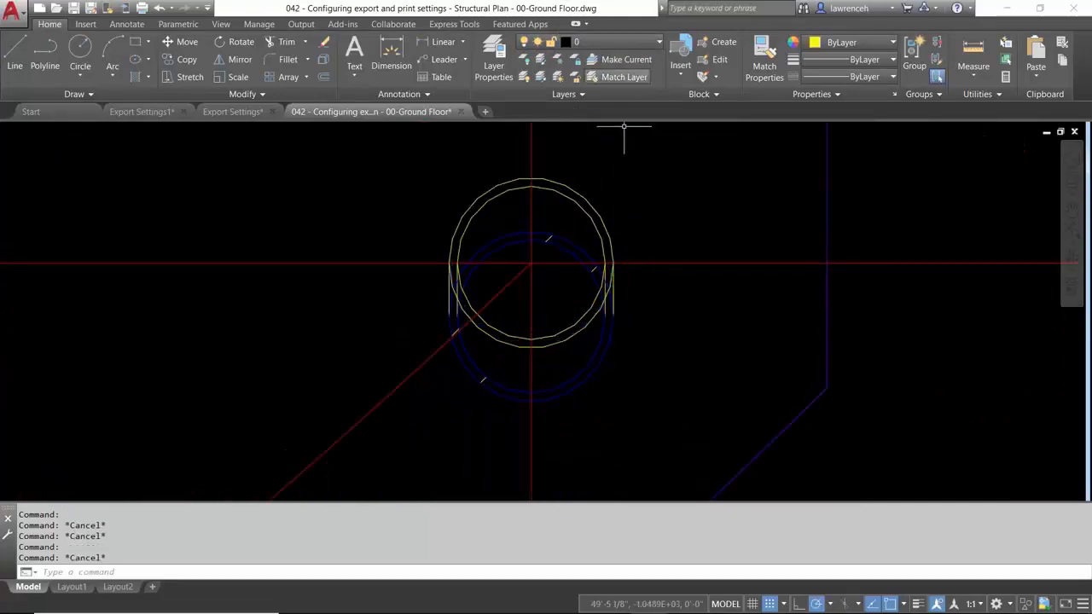
pyautogui.click(580, 366)
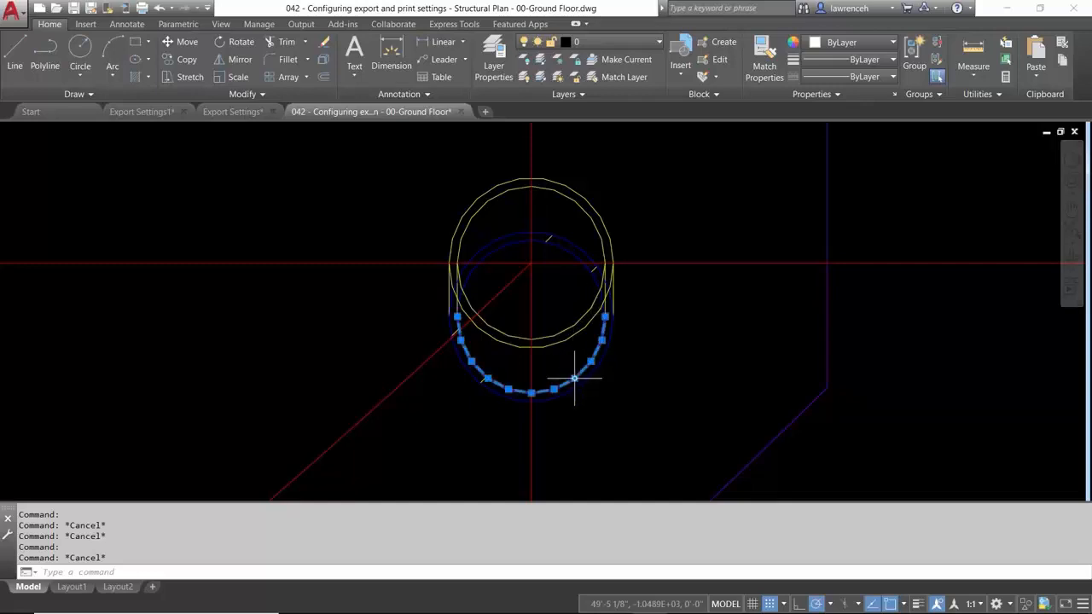
pyautogui.click(652, 44)
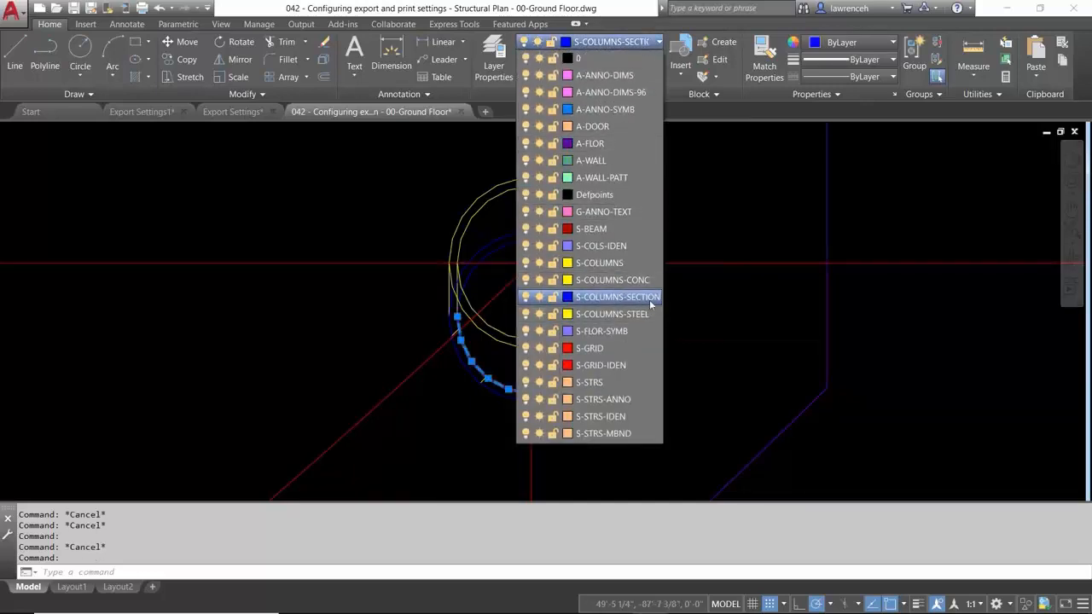
pyautogui.click(614, 297)
pyautogui.press('Escape')
pyautogui.press('Escape')
pyautogui.scroll(-8, 631, 303)
pyautogui.moveTo(512, 383)
pyautogui.mouseDown(button='middle')
pyautogui.moveTo(593, 352)
pyautogui.moveTo(481, 395)
pyautogui.mouseUp(button='middle')
pyautogui.scroll(-3, 501, 383)
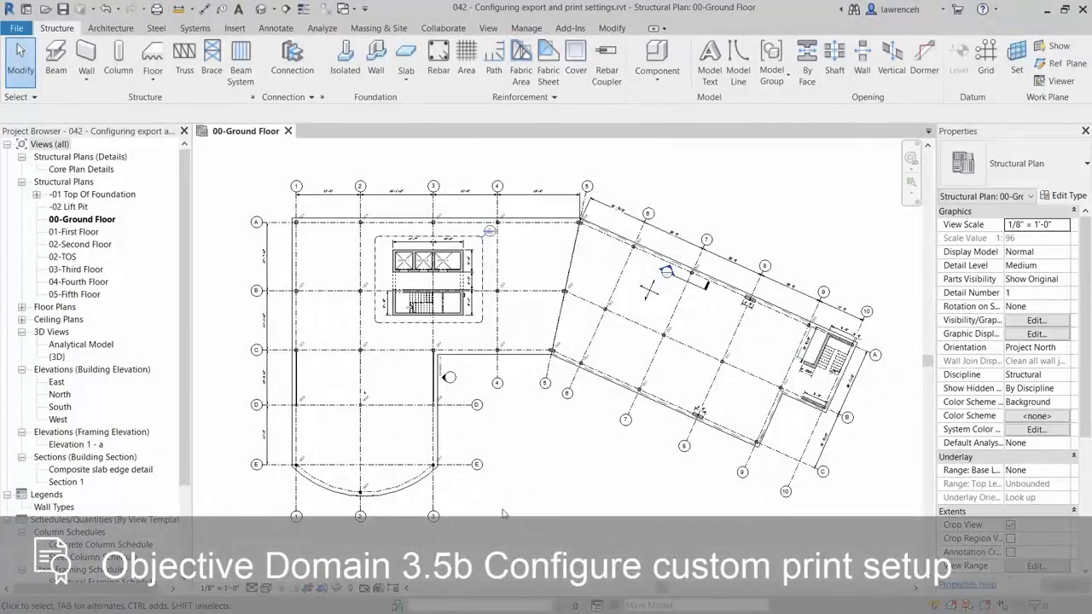
# Back in Revit, open the print setup and set offset-from-corner placement at the printer limit with zoom at 100% size
pyautogui.click(17, 31)
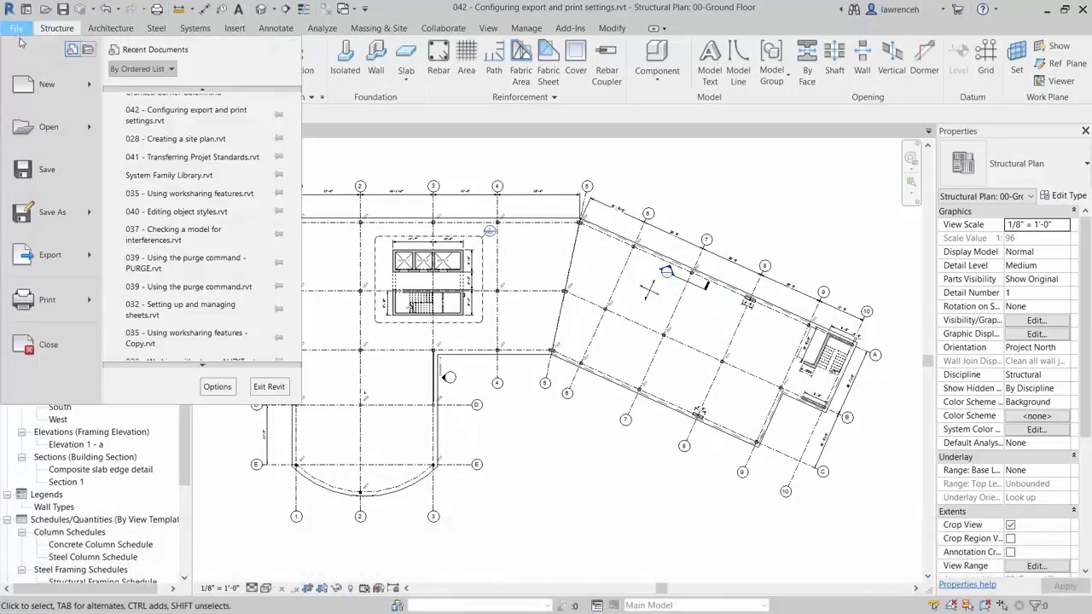
pyautogui.moveTo(42, 299)
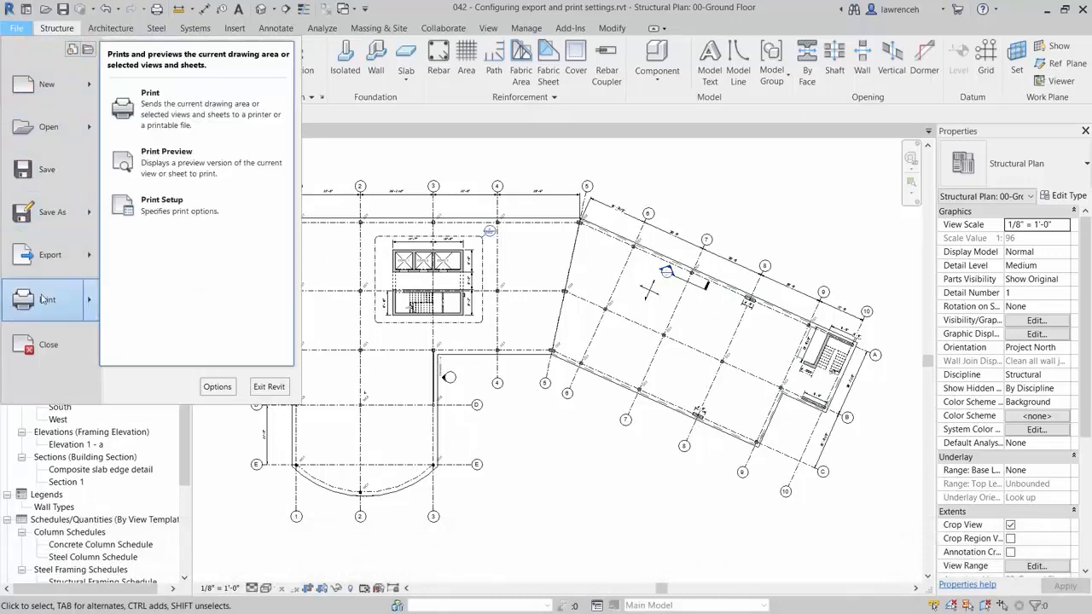
pyautogui.click(192, 215)
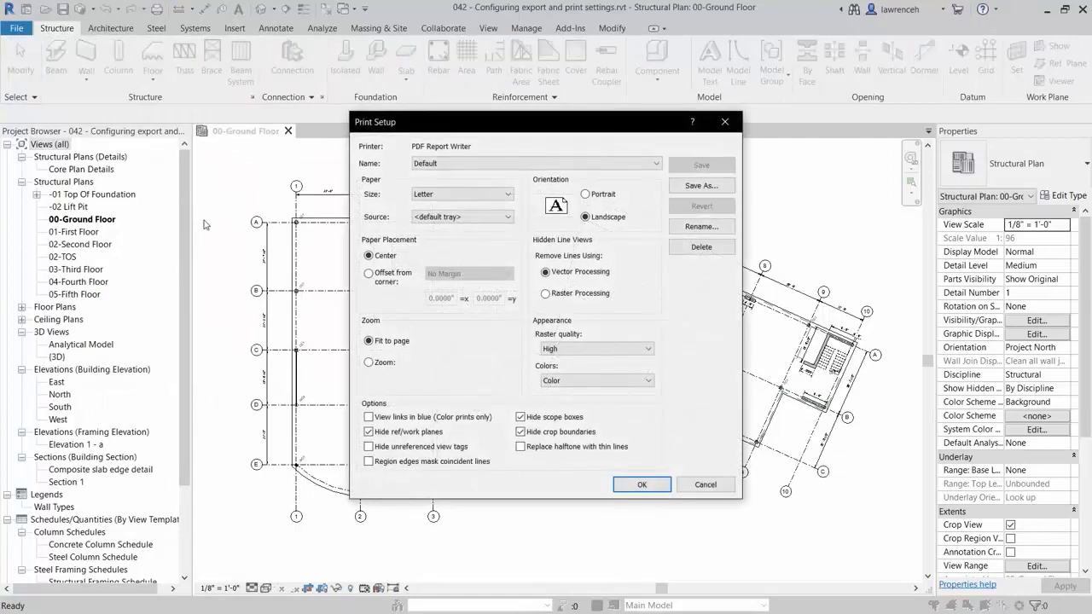
pyautogui.click(498, 197)
pyautogui.click(495, 196)
pyautogui.click(369, 274)
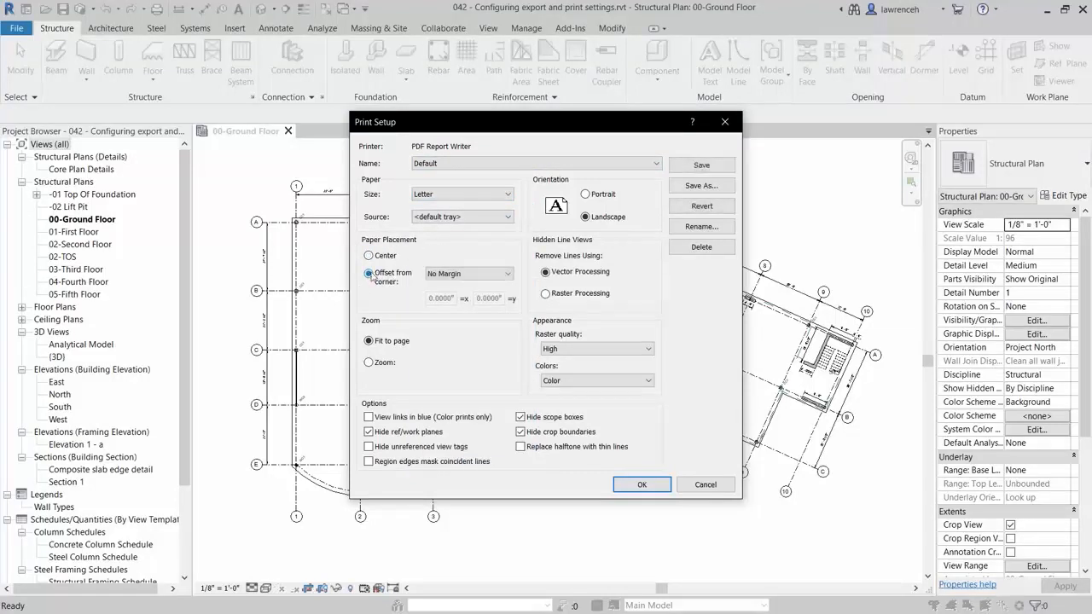
pyautogui.click(368, 256)
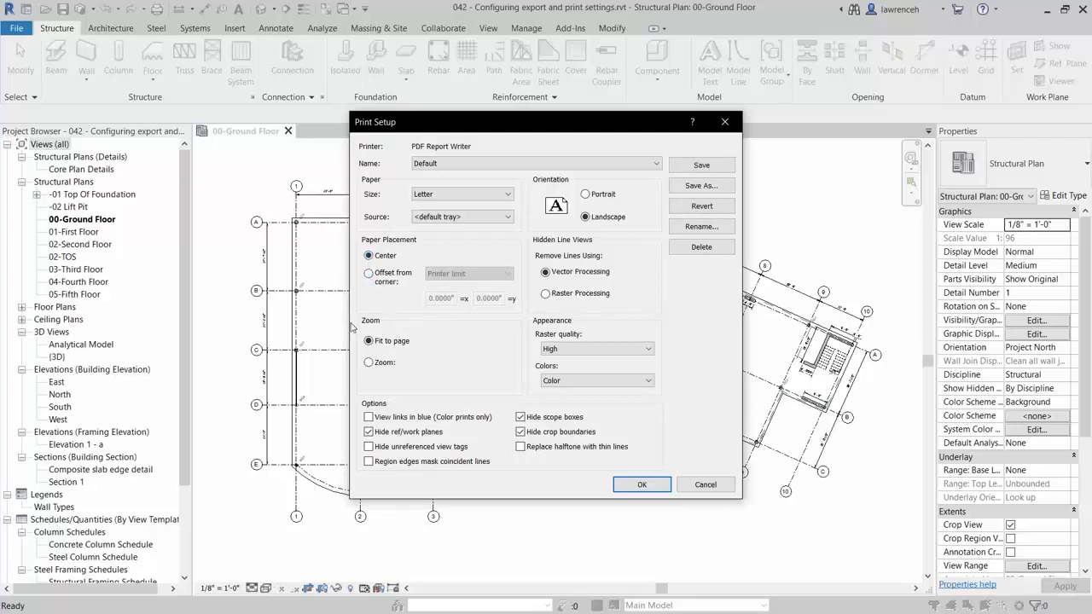
pyautogui.click(369, 363)
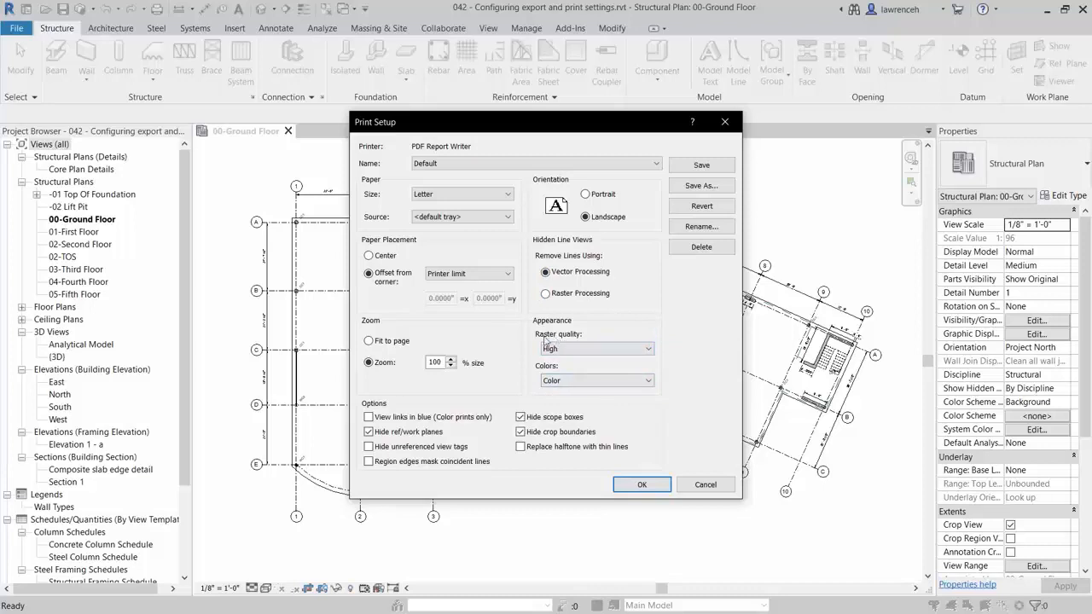
# Set the print setup's raster quality to Medium and its colors to Black Lines
pyautogui.click(589, 348)
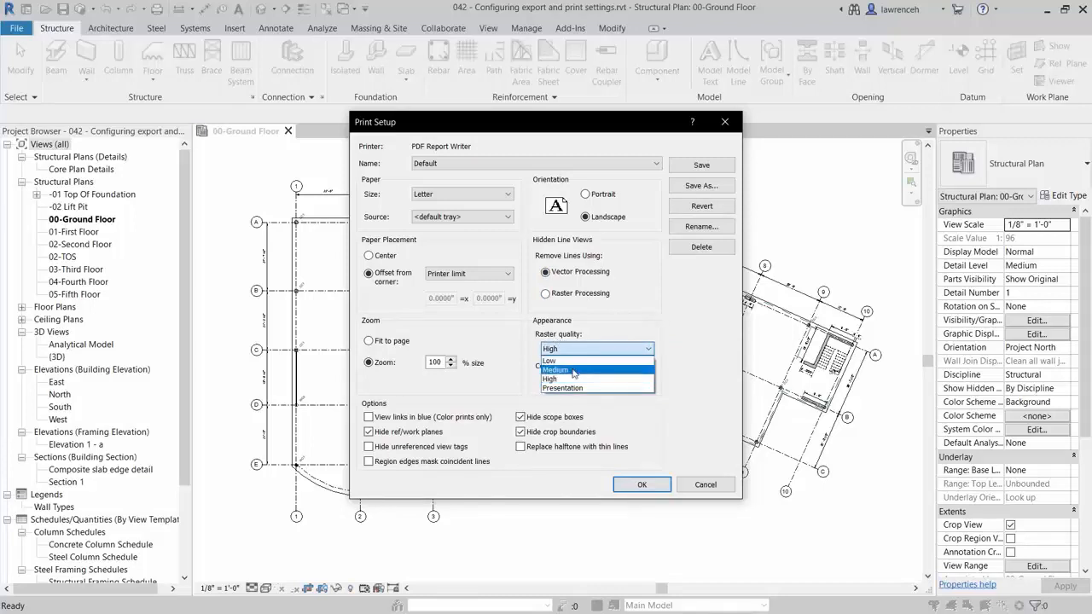
pyautogui.click(573, 370)
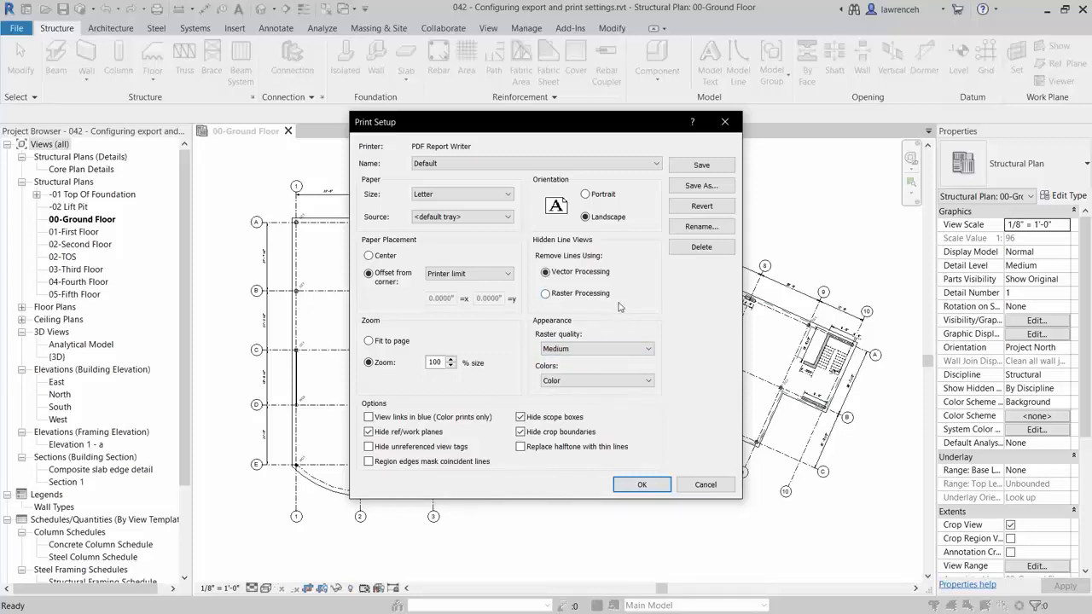
pyautogui.click(615, 382)
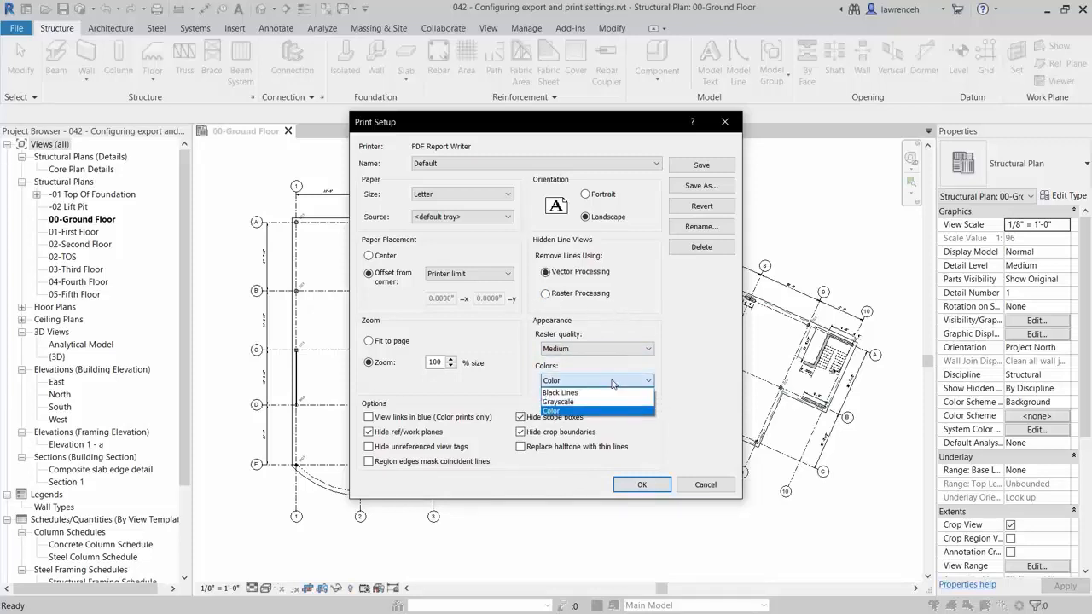
pyautogui.click(592, 394)
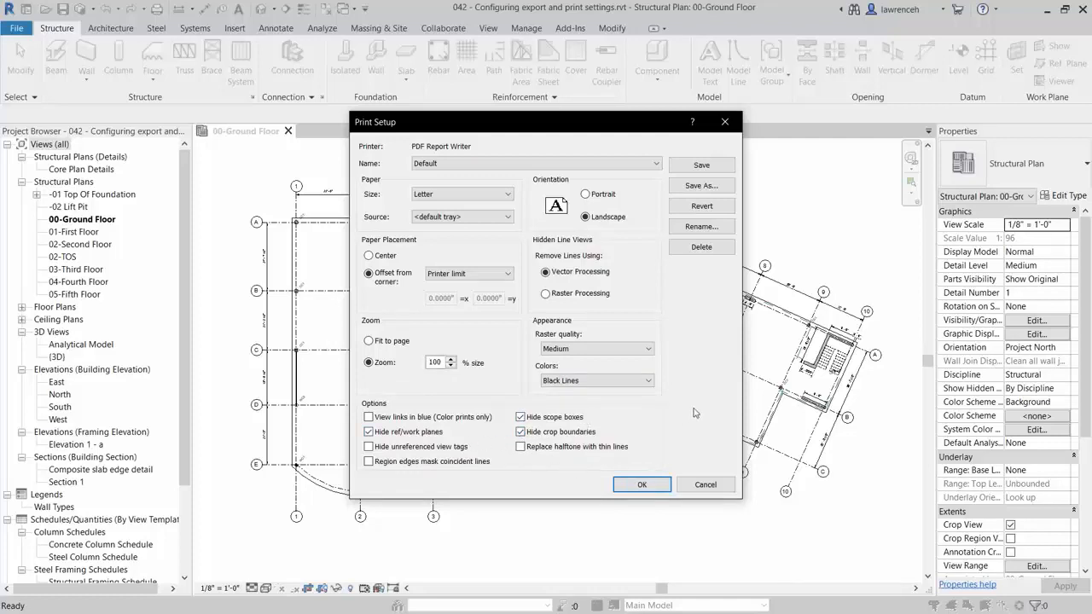
# Save the current print settings as a new print setup named Training and accept the setup
pyautogui.click(700, 185)
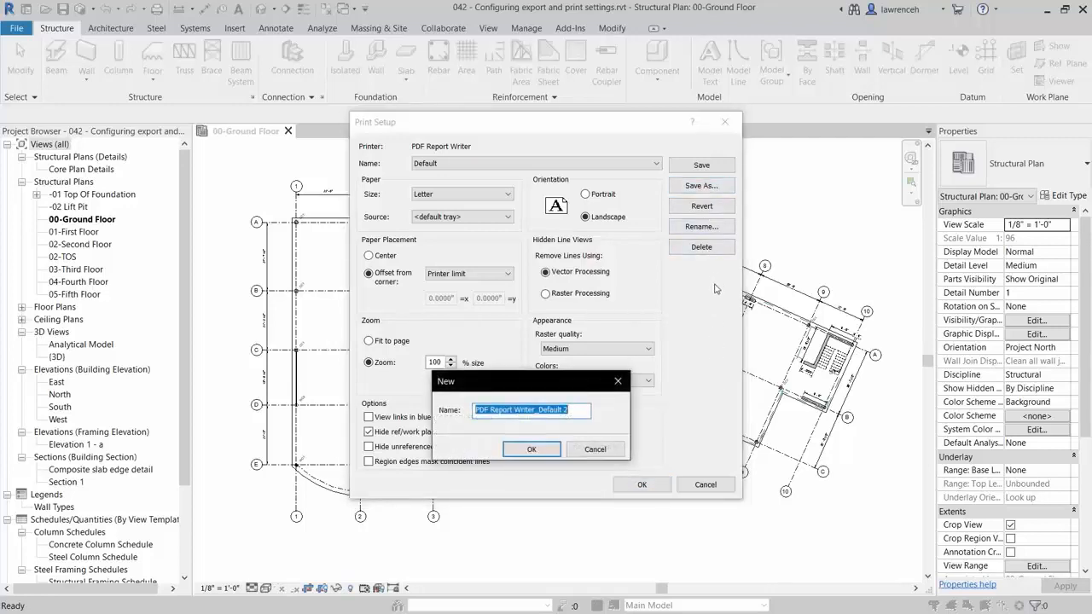
pyautogui.write('Training')
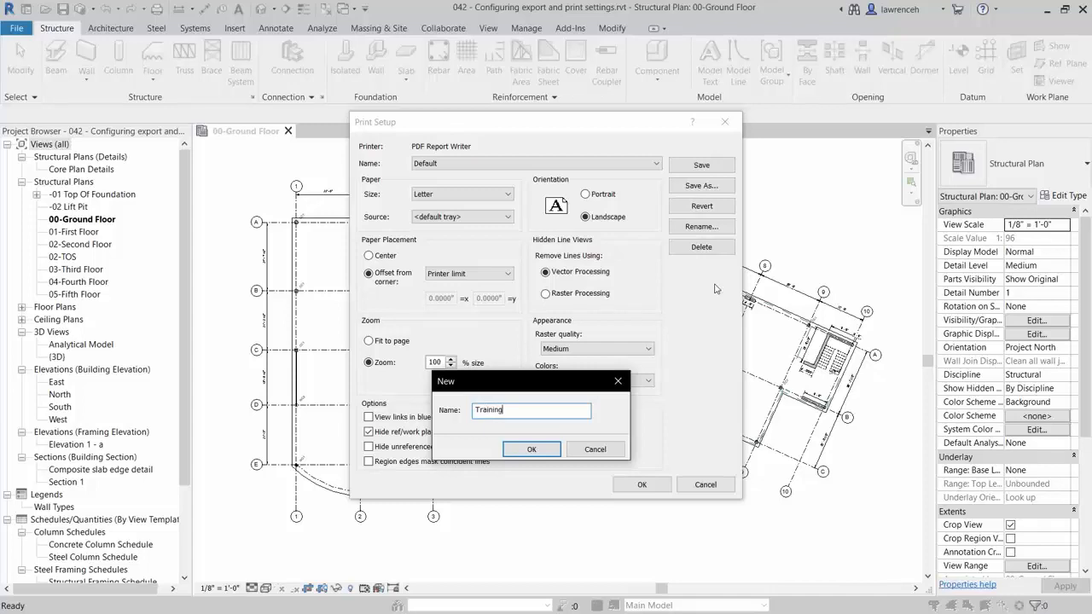
pyautogui.click(541, 450)
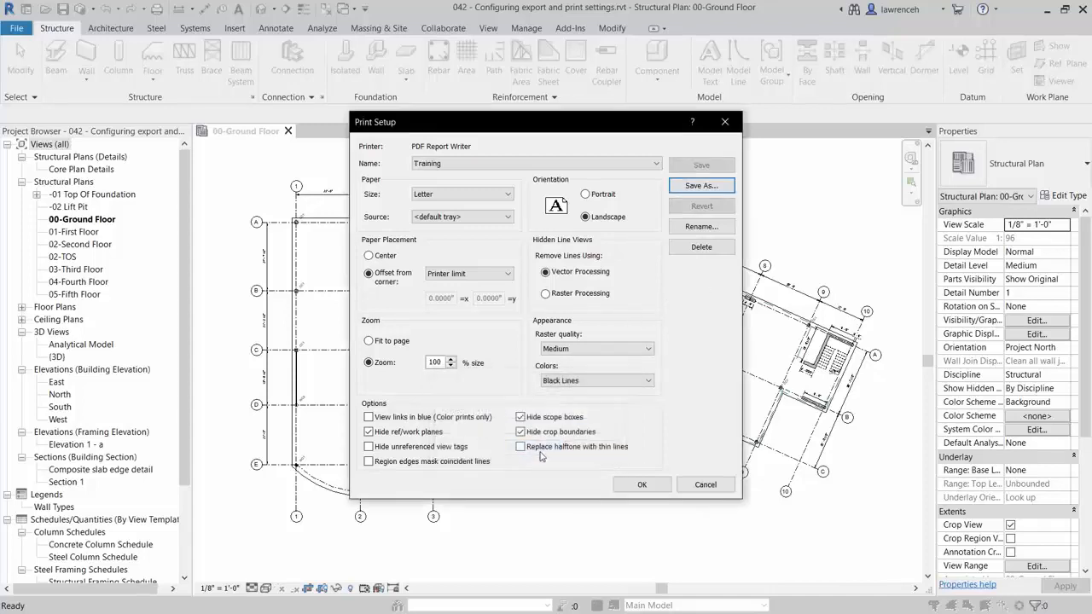
pyautogui.click(642, 485)
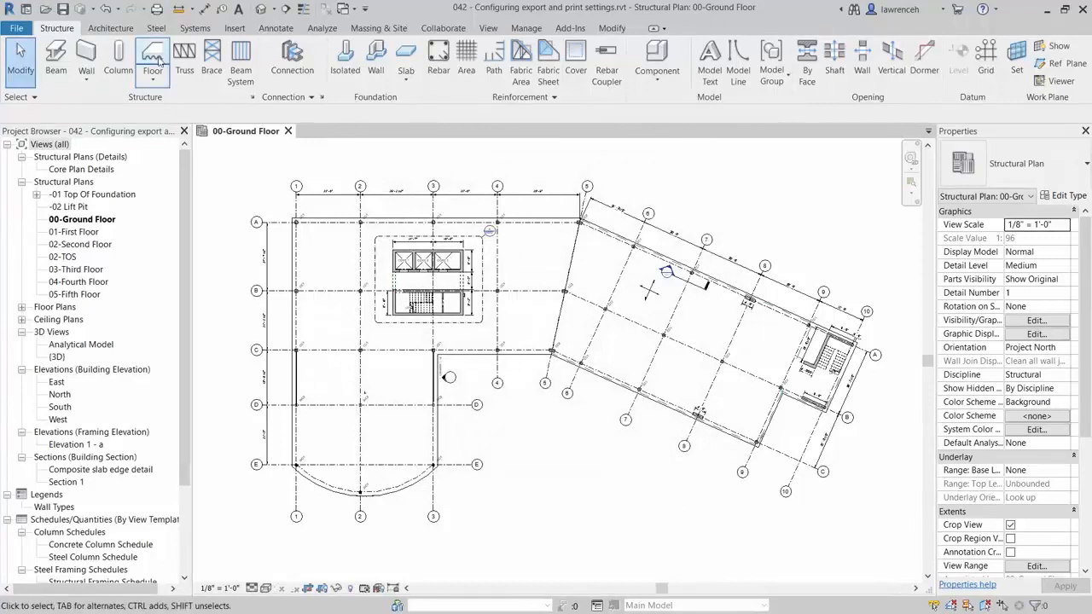
# Check which print setup the Print dialog uses for the current window, and leave without printing
pyautogui.click(157, 9)
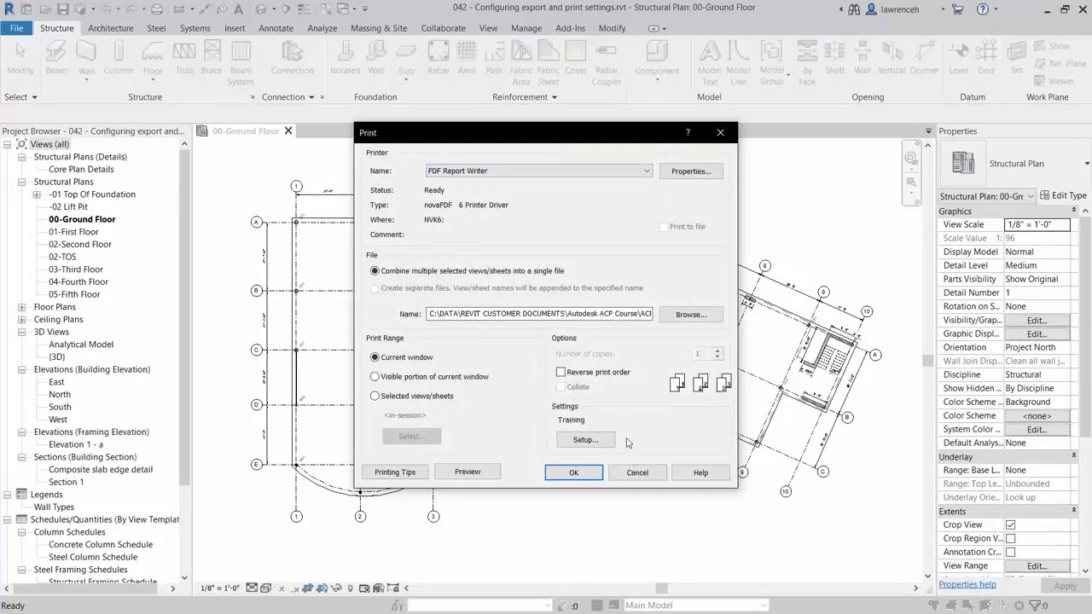
pyautogui.moveTo(559, 419); pyautogui.dragTo(576, 418)
pyautogui.click(589, 422)
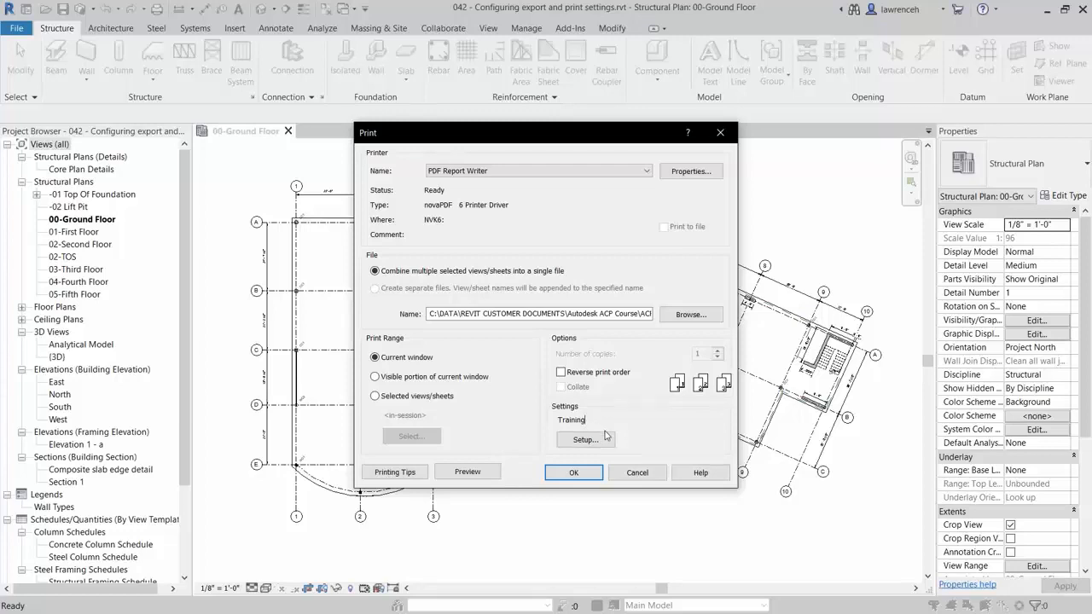
pyautogui.click(637, 473)
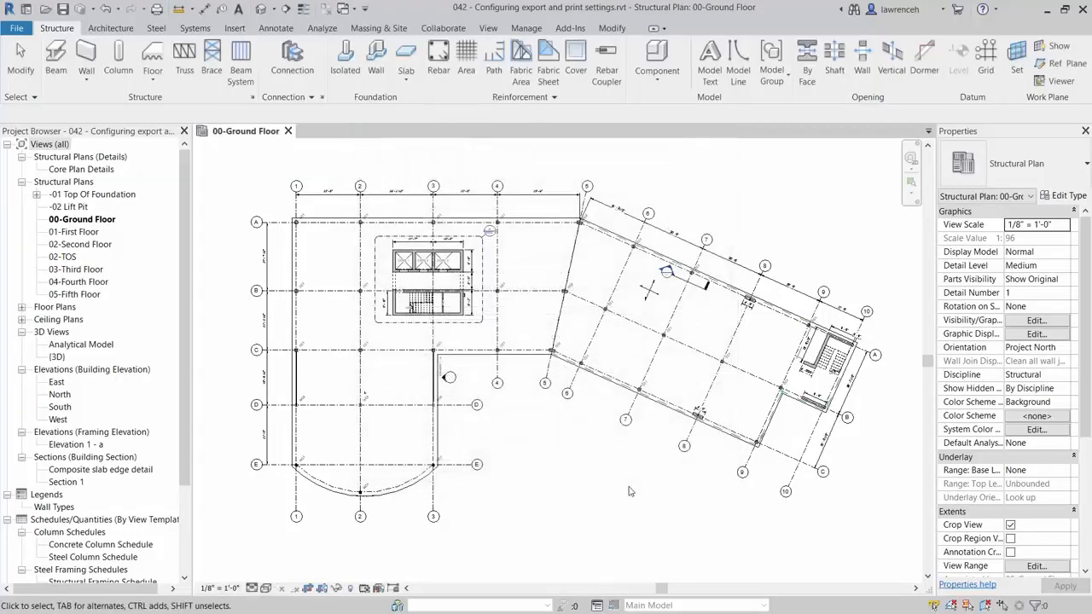